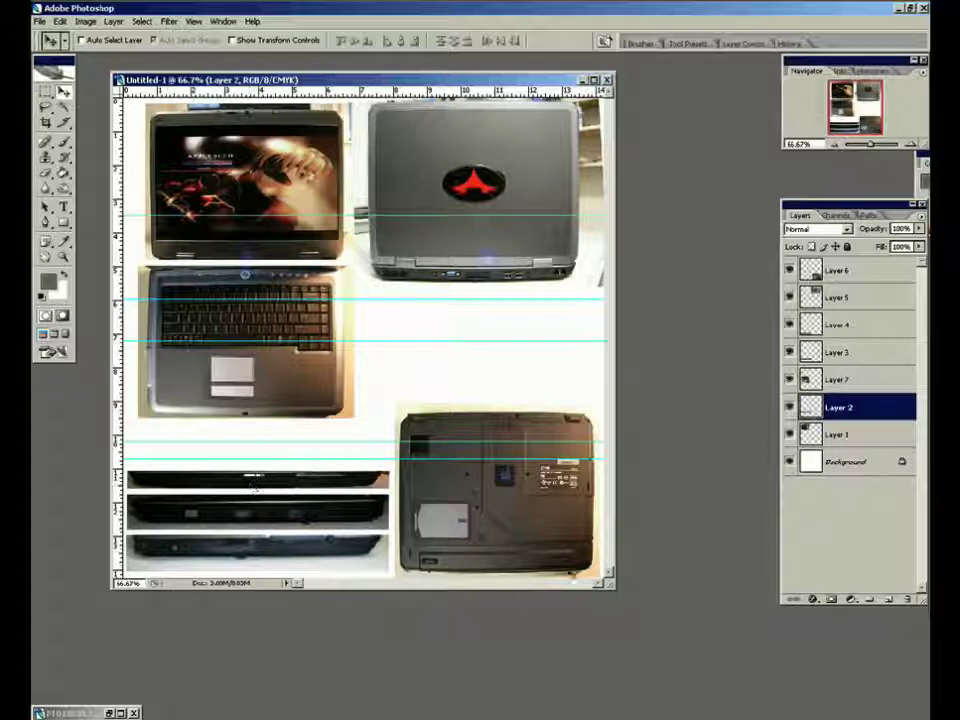
Enlarge the document window, start saving the document under a new name, and create and open a Laptop folder inside Reference_
left_click_drag(610, 586, 738, 700)
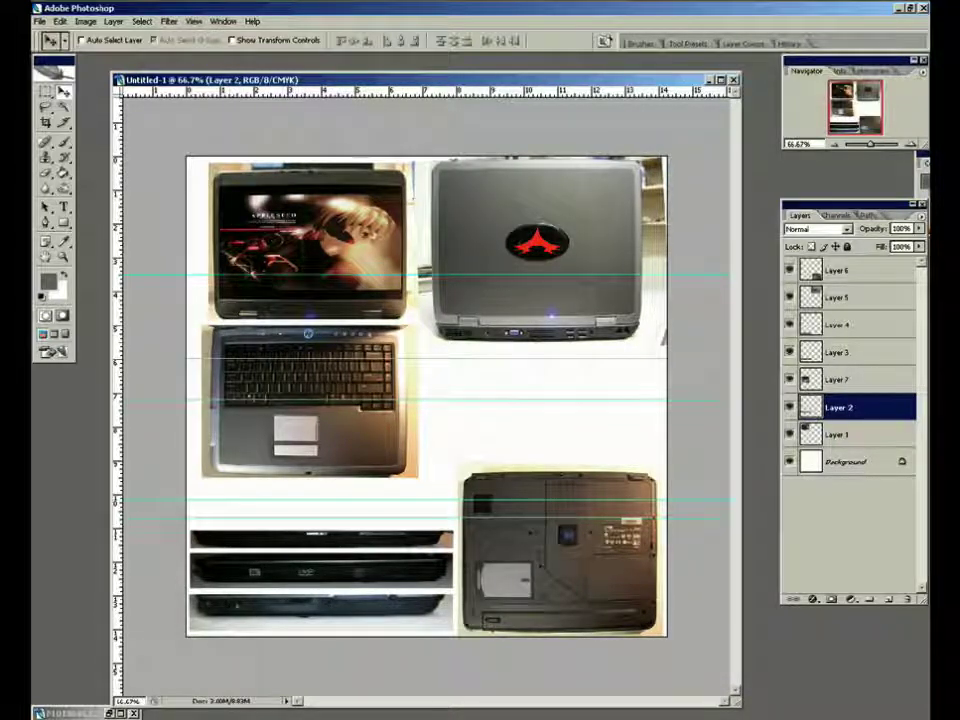
left_click(40, 21)
left_click(60, 168)
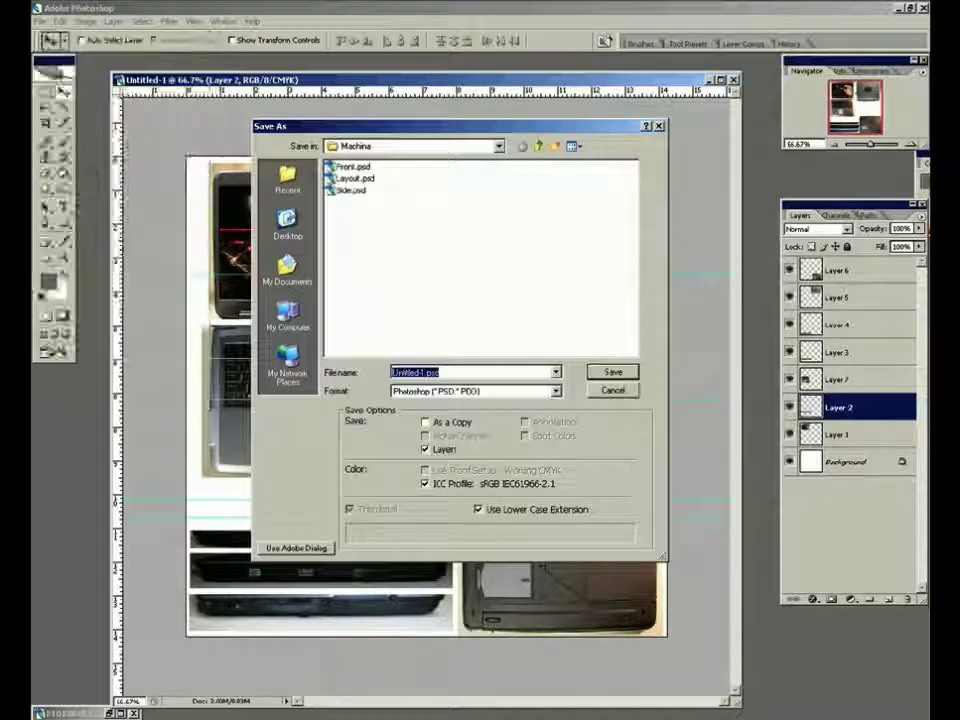
left_click(538, 147)
left_click(538, 147)
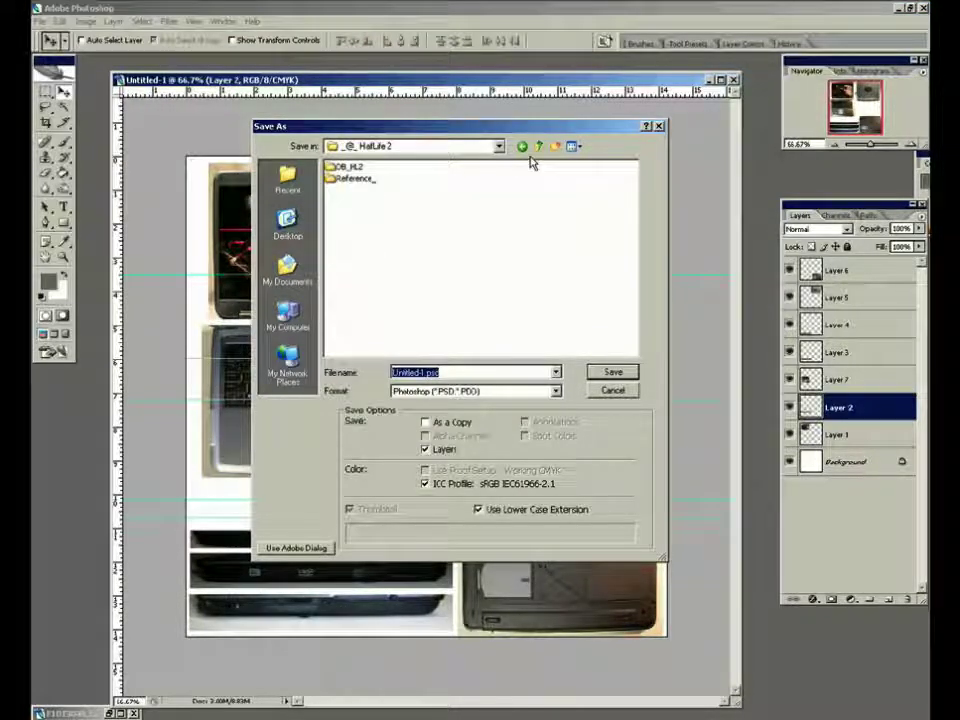
double_click(360, 179)
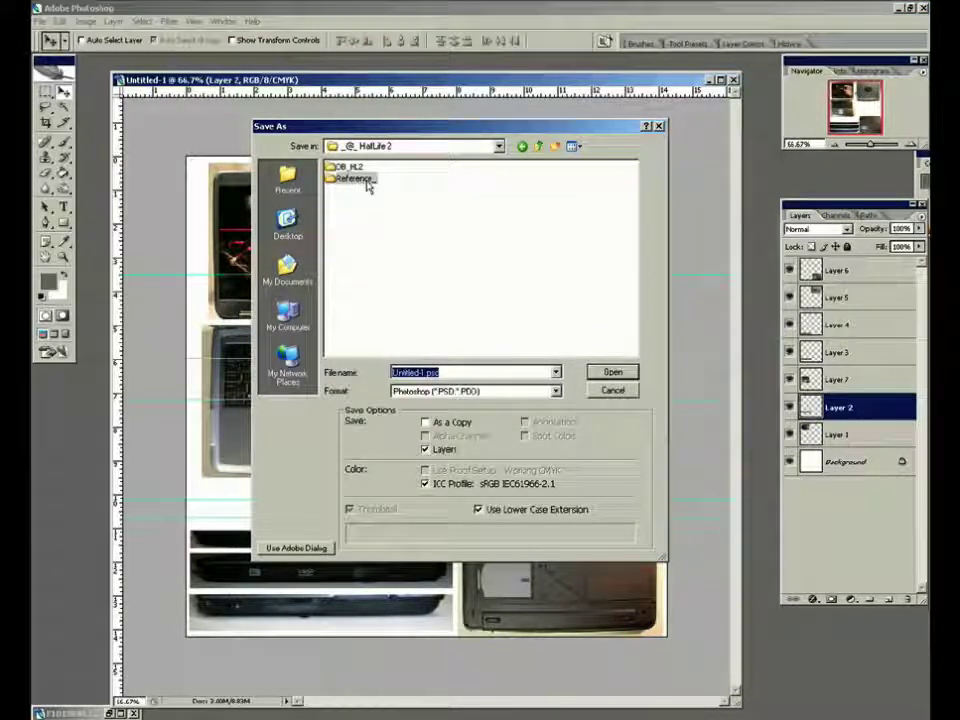
left_click(555, 148)
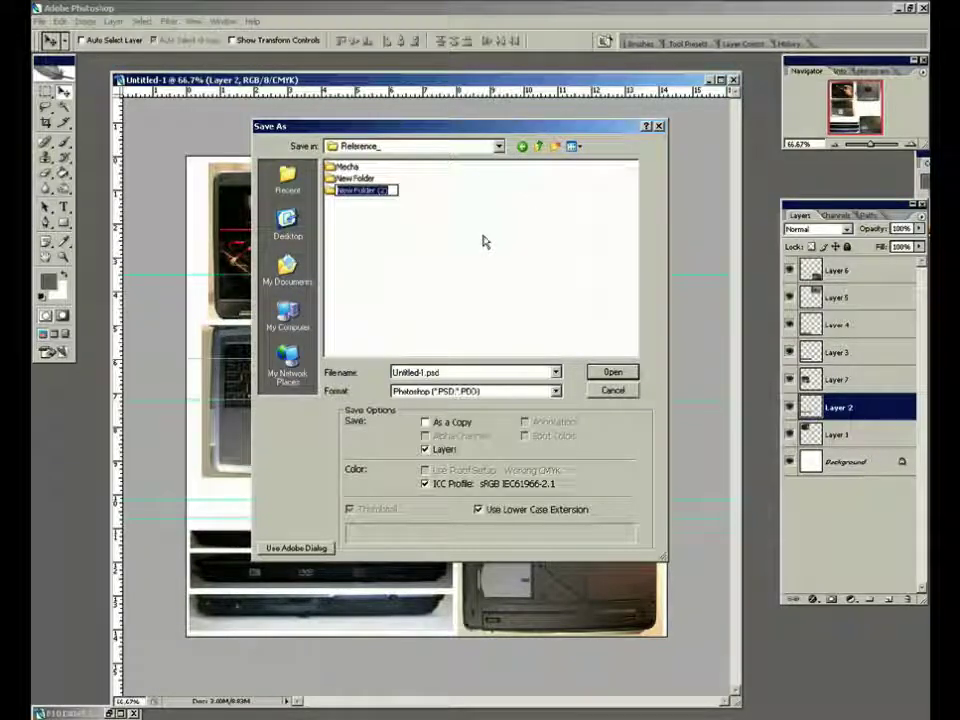
type("kil")
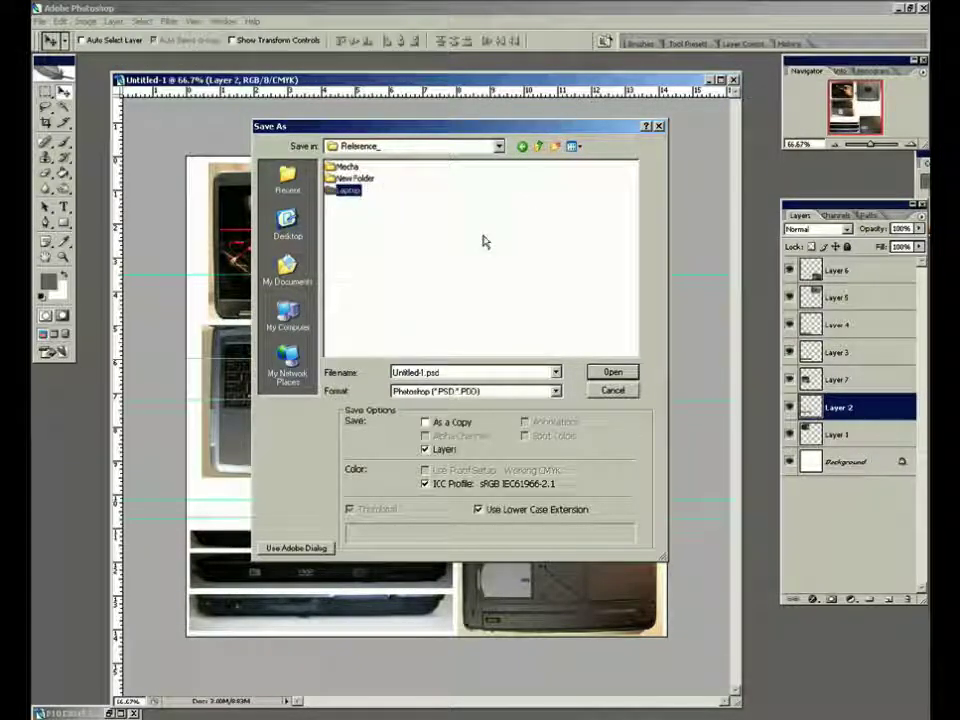
key("Return")
Save the document as Laptop_vicious.psd in Photoshop format with Maximize compatibility enabled
double_click(463, 375)
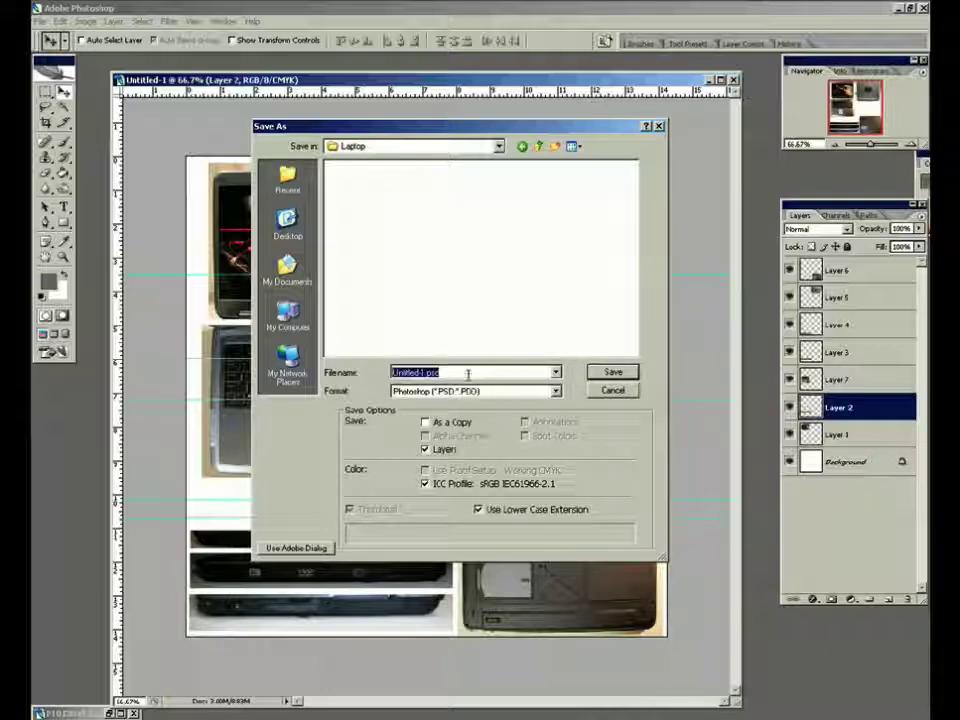
type("Lapto")
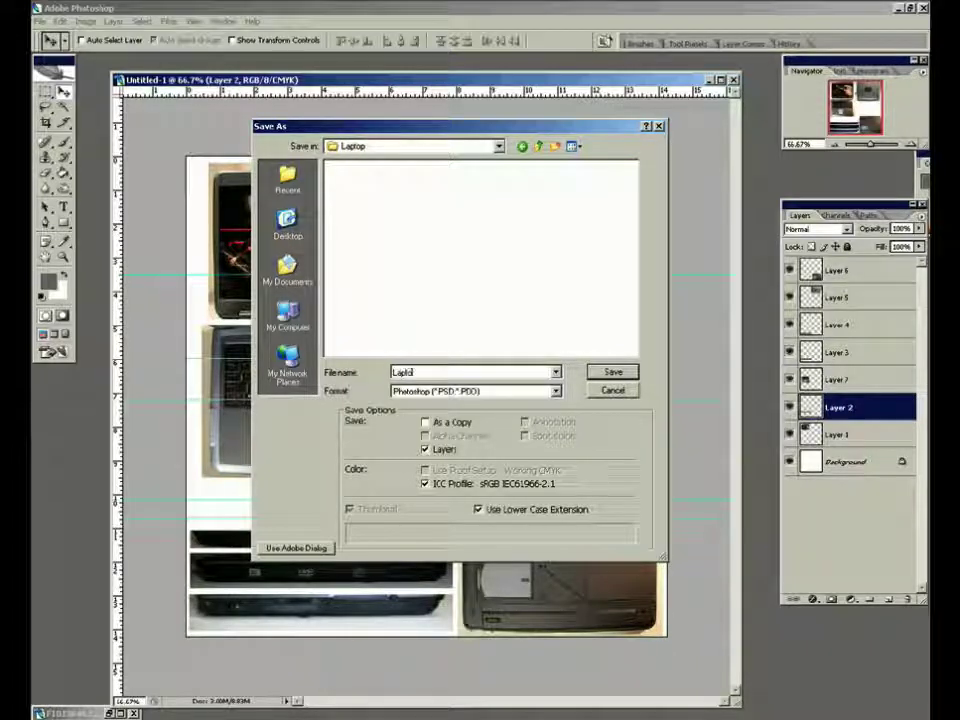
type("p_videos")
key("Return")
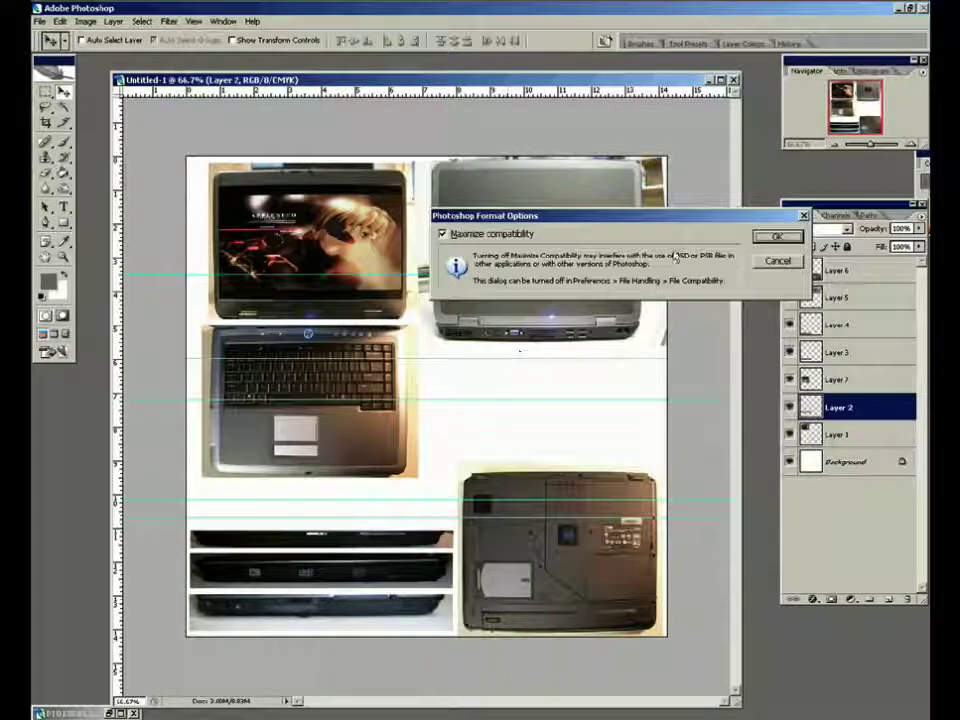
key("Return")
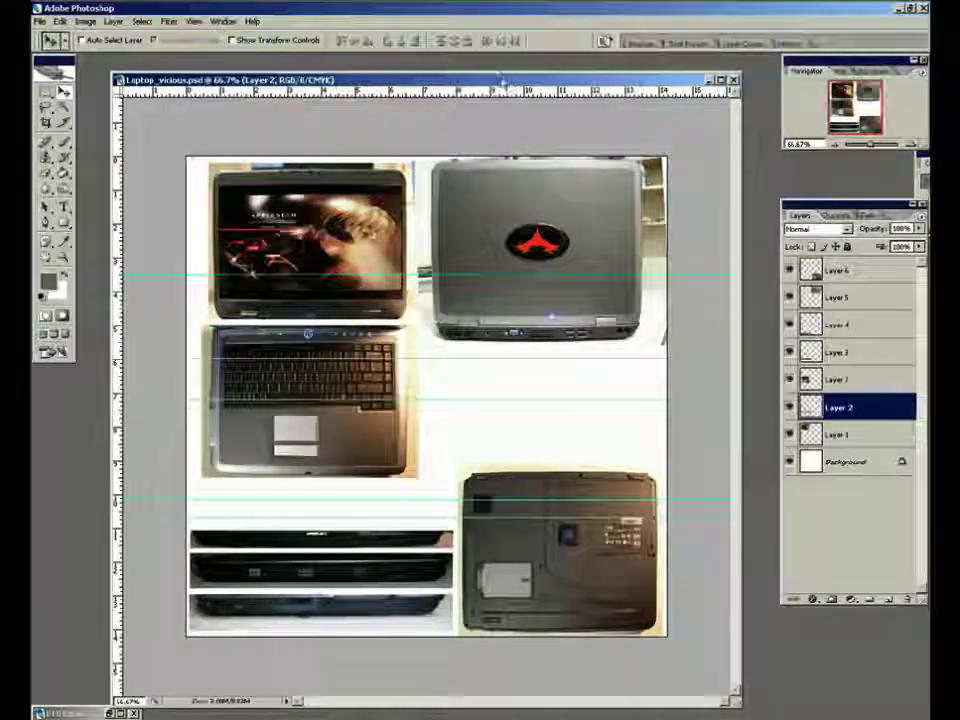
left_click_drag(505, 82, 494, 72)
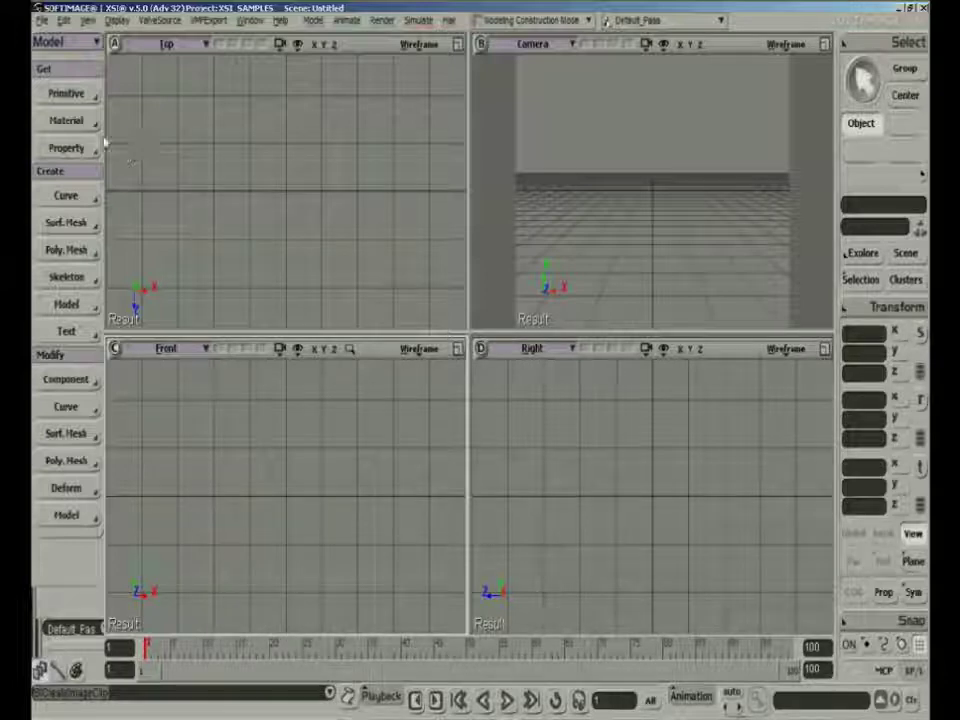
In Softimage XSI, create a polygon mesh sphere with radius 4 and 8 by 8 subdivisions
left_click(64, 94)
mouse_move(141, 150)
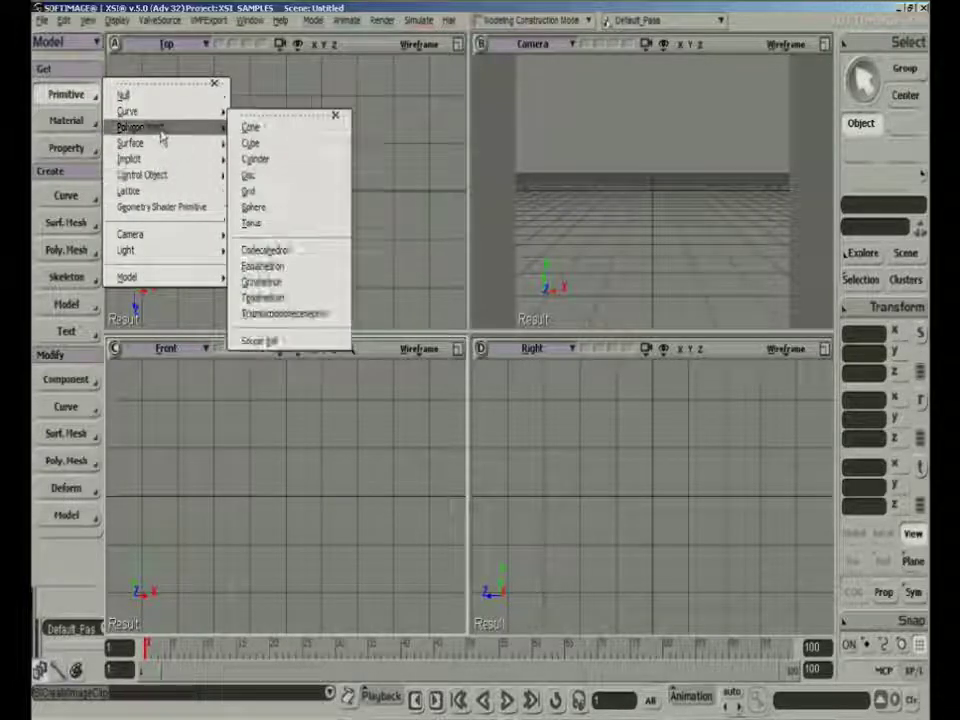
mouse_move(162, 184)
mouse_move(158, 128)
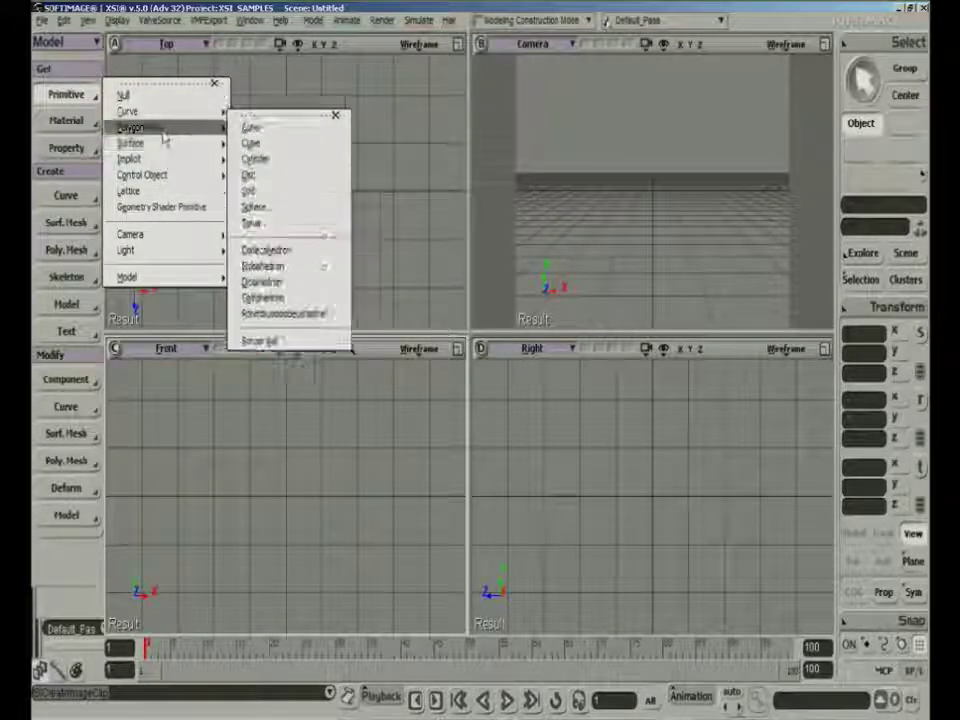
left_click(283, 208)
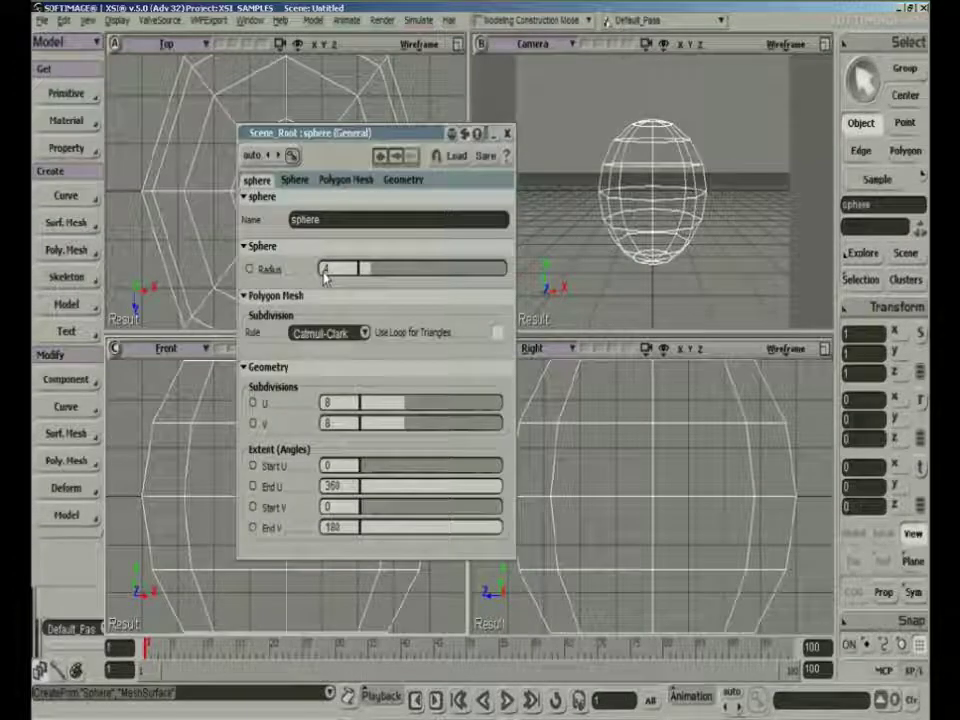
left_click(507, 133)
Scale the sphere uniformly to about 0.11 and move it along X to about -2.07
key("x")
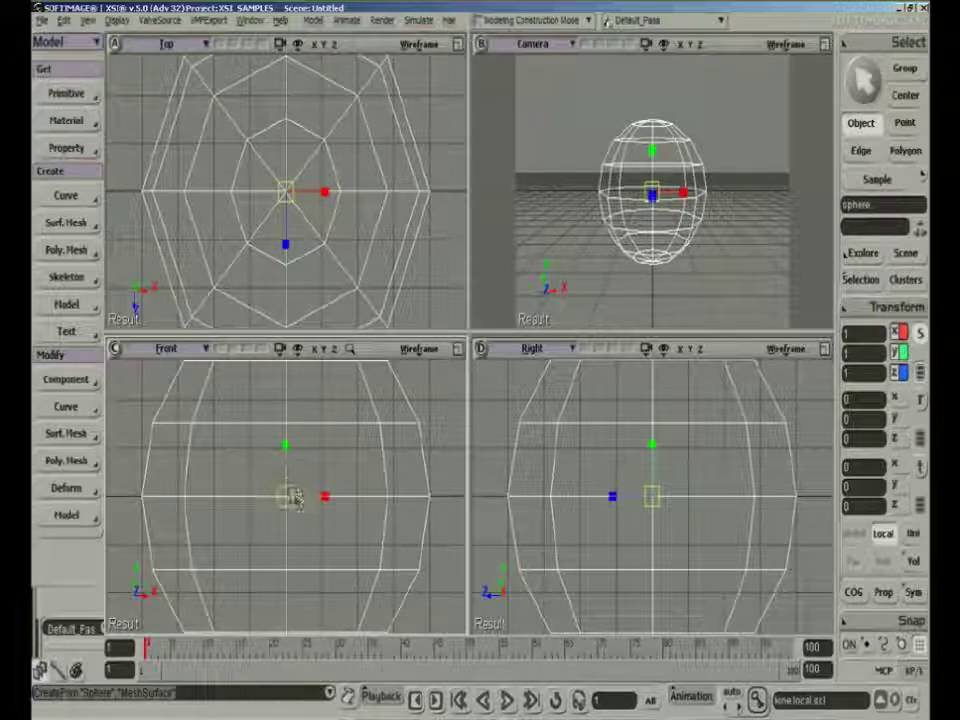
left_click_drag(285, 505, 240, 565)
key("v")
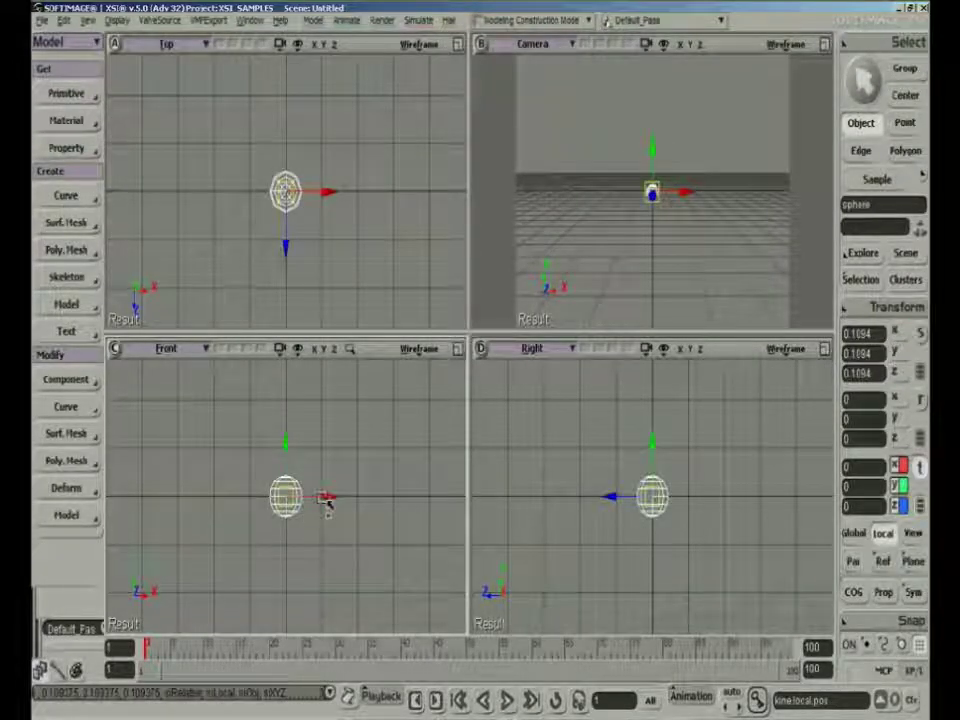
left_click_drag(328, 499, 253, 501)
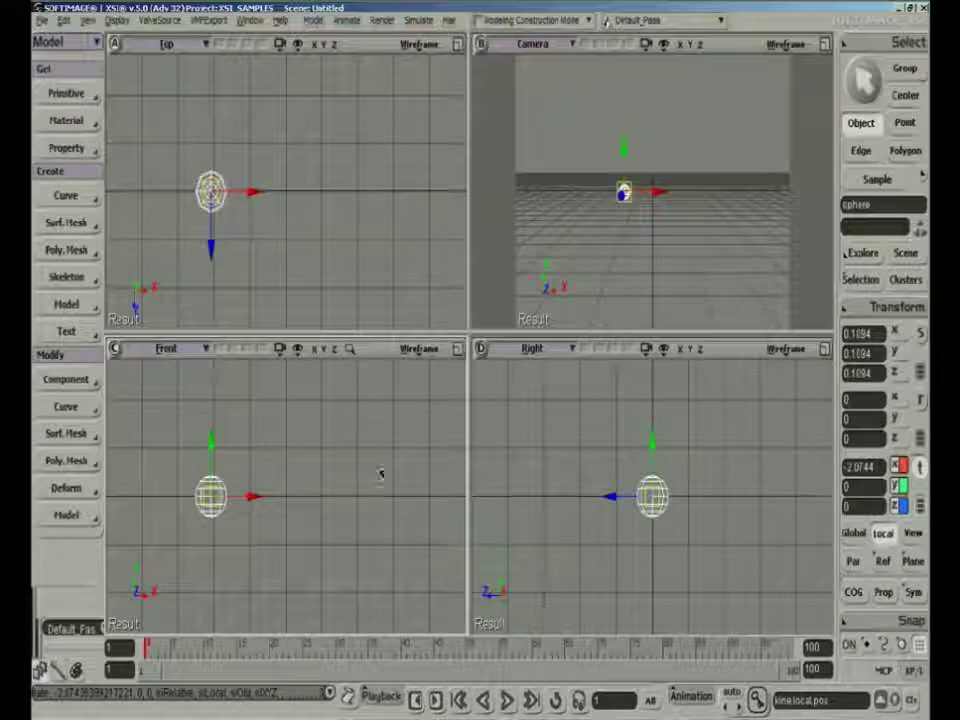
Mirror the sphere with Duplicate Symmetry across the YZ plane (x=0), with Duplicate Constraints and Freeze Negative Scaling on
key("space")
left_click(274, 437)
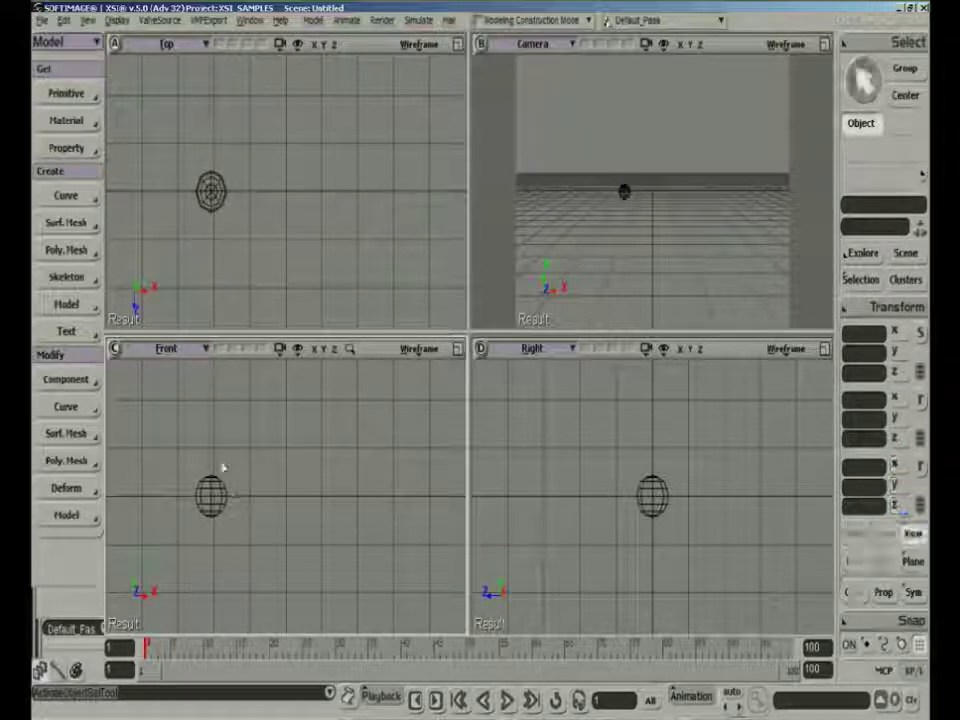
left_click(211, 508)
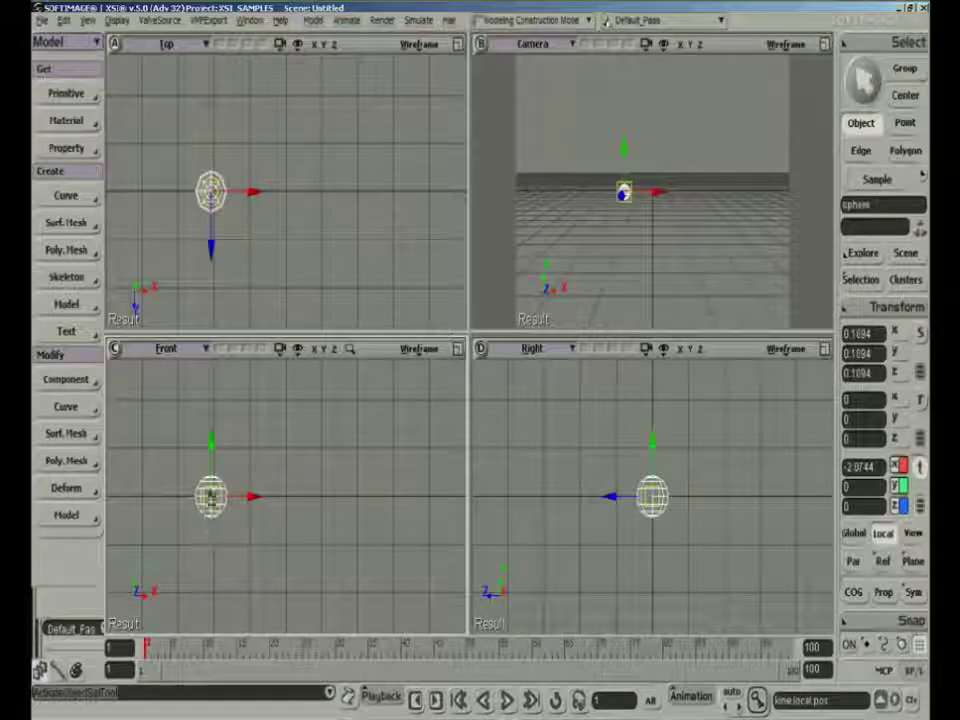
left_click(63, 20)
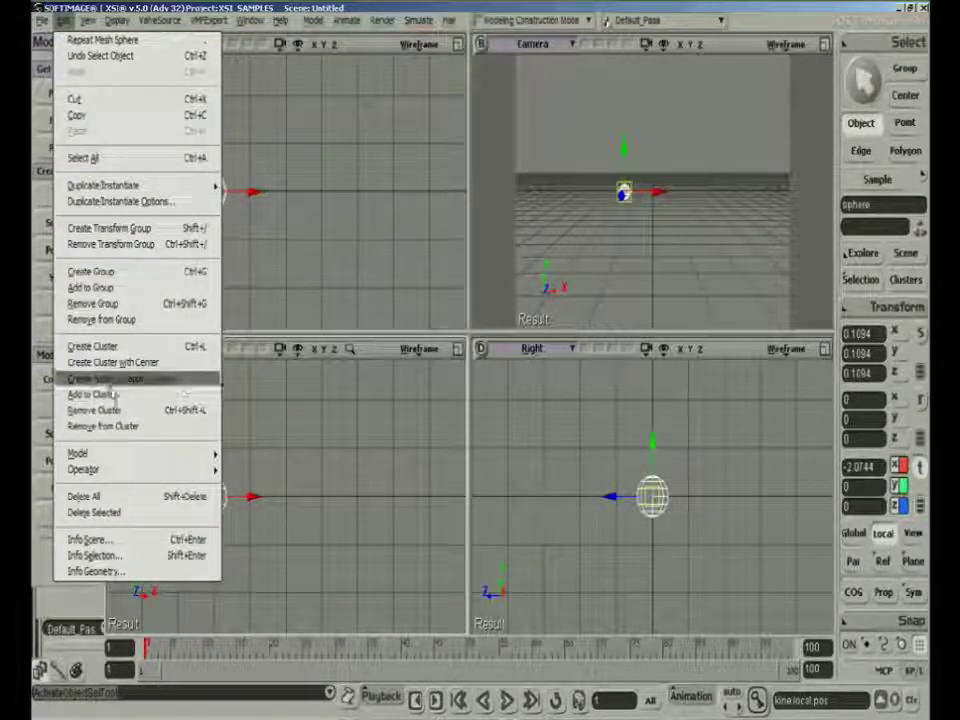
mouse_move(115, 186)
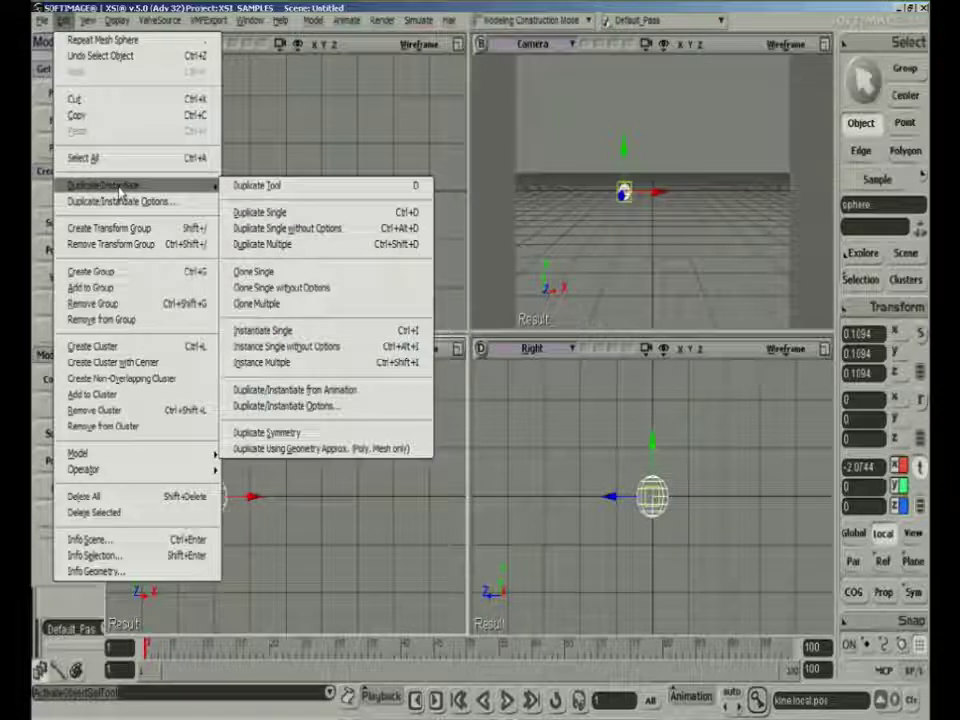
left_click(300, 431)
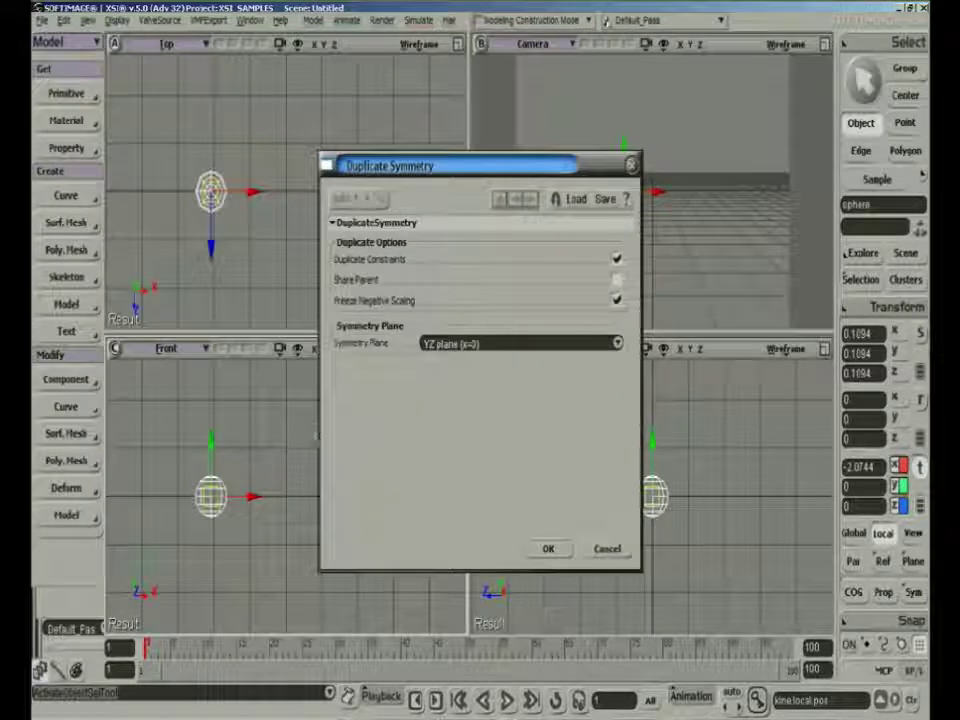
left_click(548, 549)
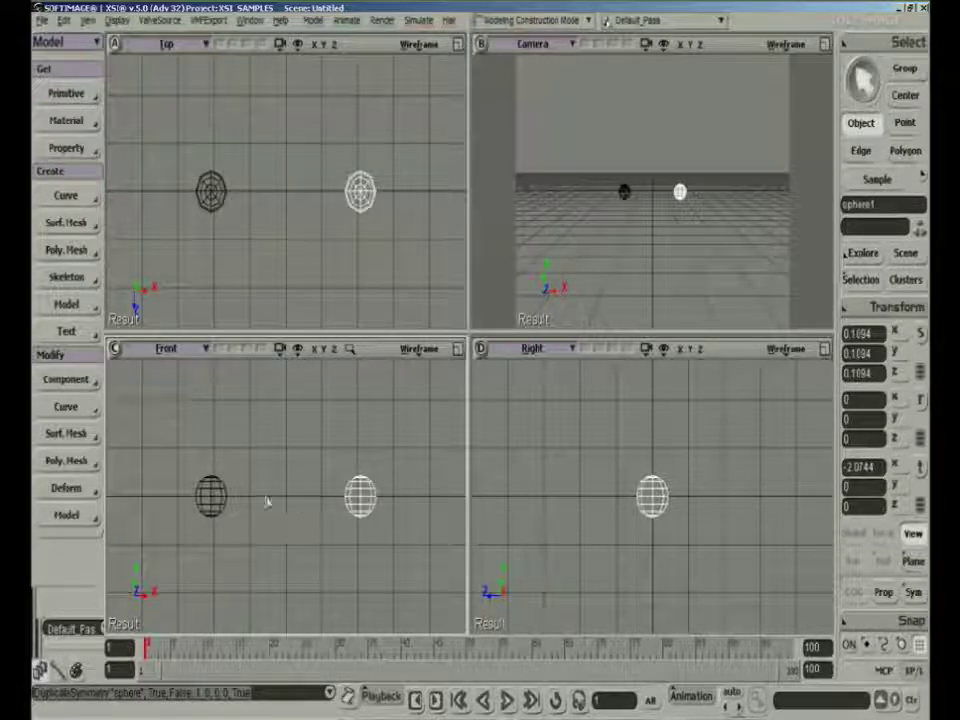
Select the mirrored copy of the sphere on the positive X side and delete it
key("space")
left_click(324, 544)
left_click(355, 505)
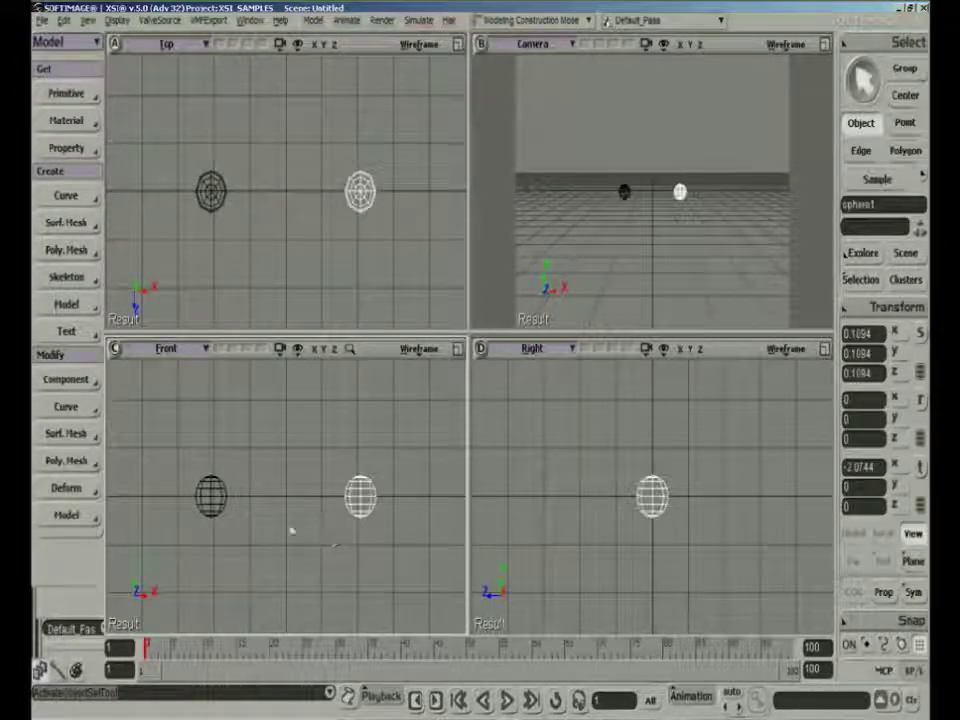
left_click(210, 497, "shift")
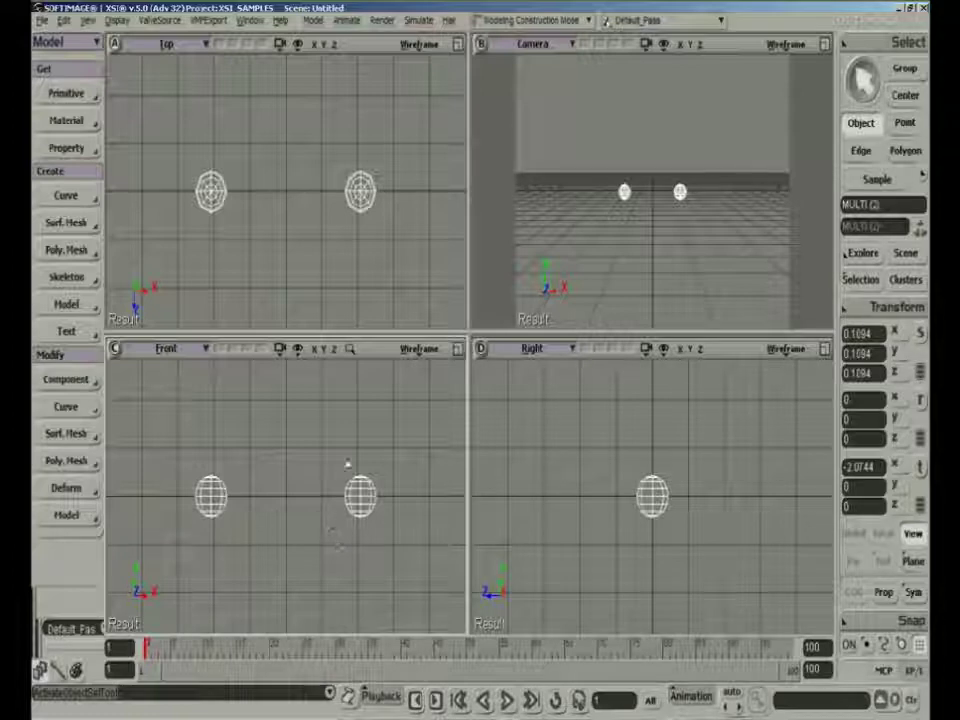
left_click(356, 488)
key("Delete")
Move the original sphere along X to about -0.92 and repeat Duplicate Symmetry across the YZ plane
left_click(224, 500)
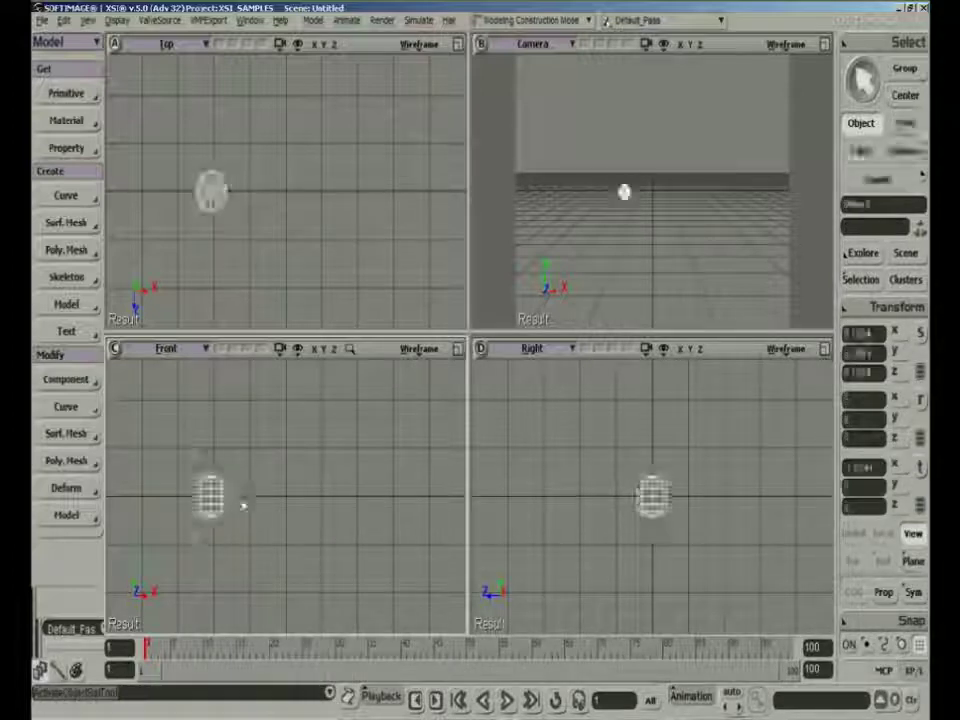
key("v")
left_click_drag(250, 497, 291, 506)
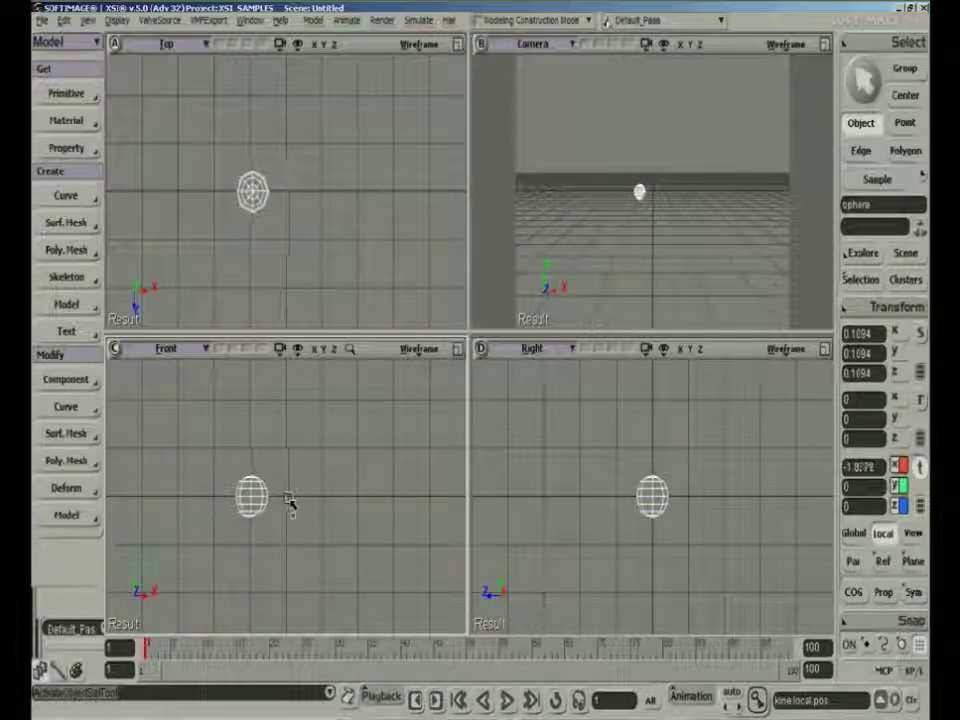
middle_click(68, 20)
left_click(545, 549)
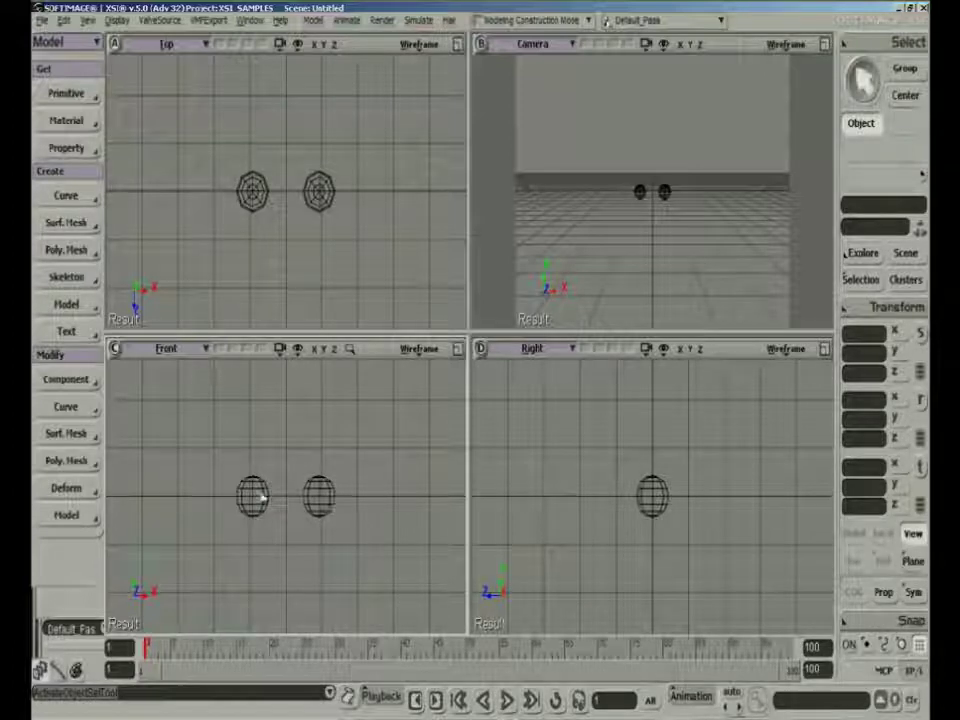
Select both spheres and delete them
left_click_drag(261, 497, 349, 519)
key("Delete")
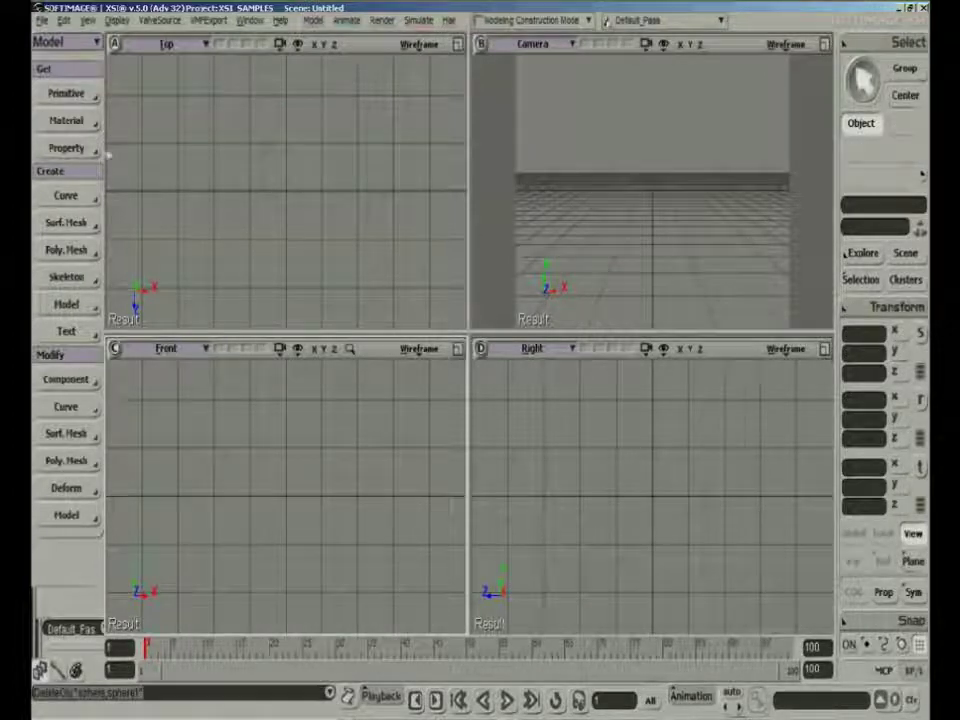
Draw a C-shaped arc curve in the Front view on the negative X side of the centre axis
left_click(66, 195)
left_click(152, 204)
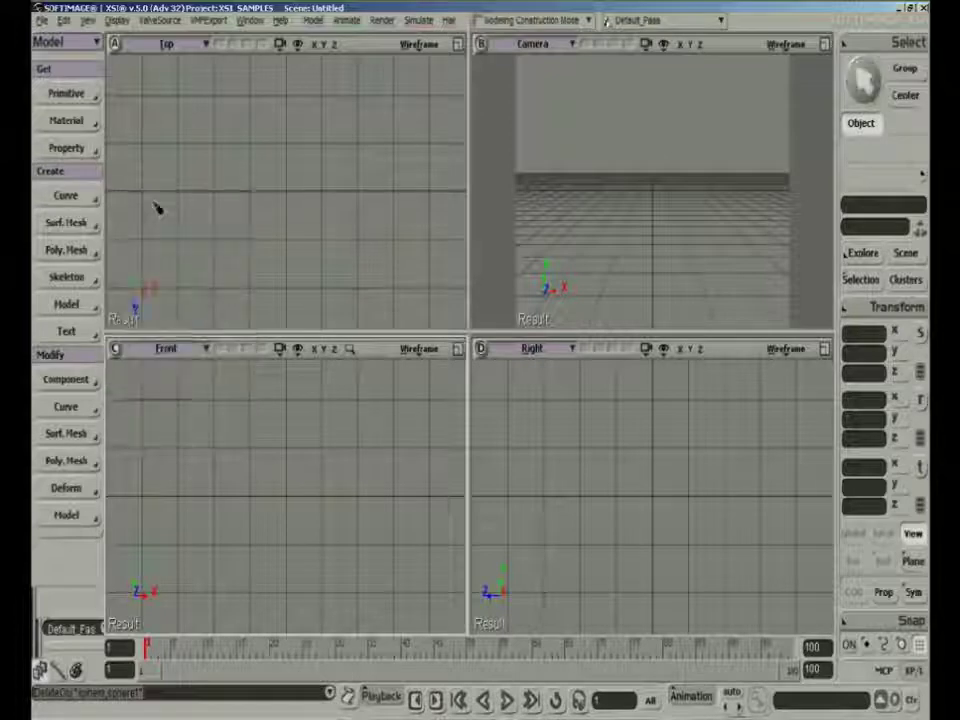
left_click(266, 396)
left_click(246, 402)
left_click(229, 428)
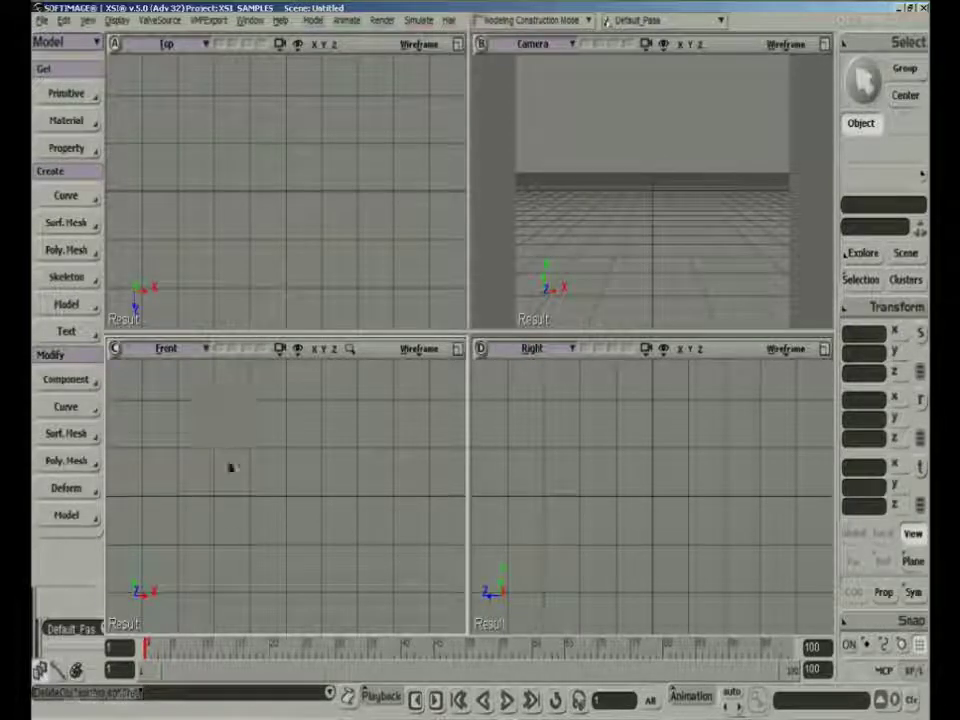
left_click(267, 563)
right_click(267, 563)
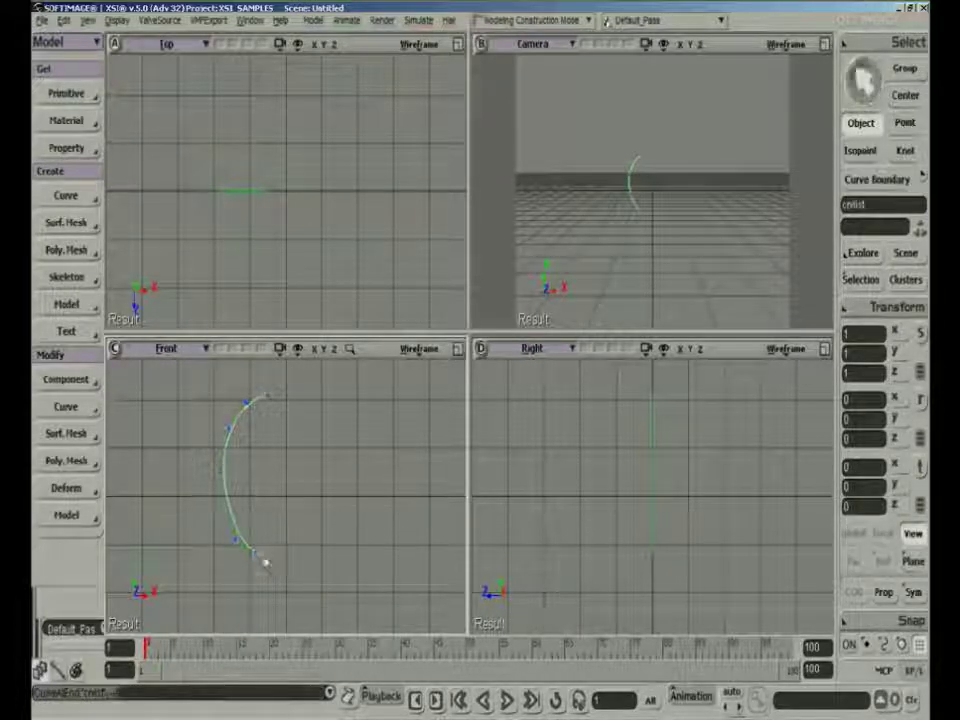
Mirror the curve with Duplicate Symmetry across the YZ plane (x=0)
middle_click(65, 21)
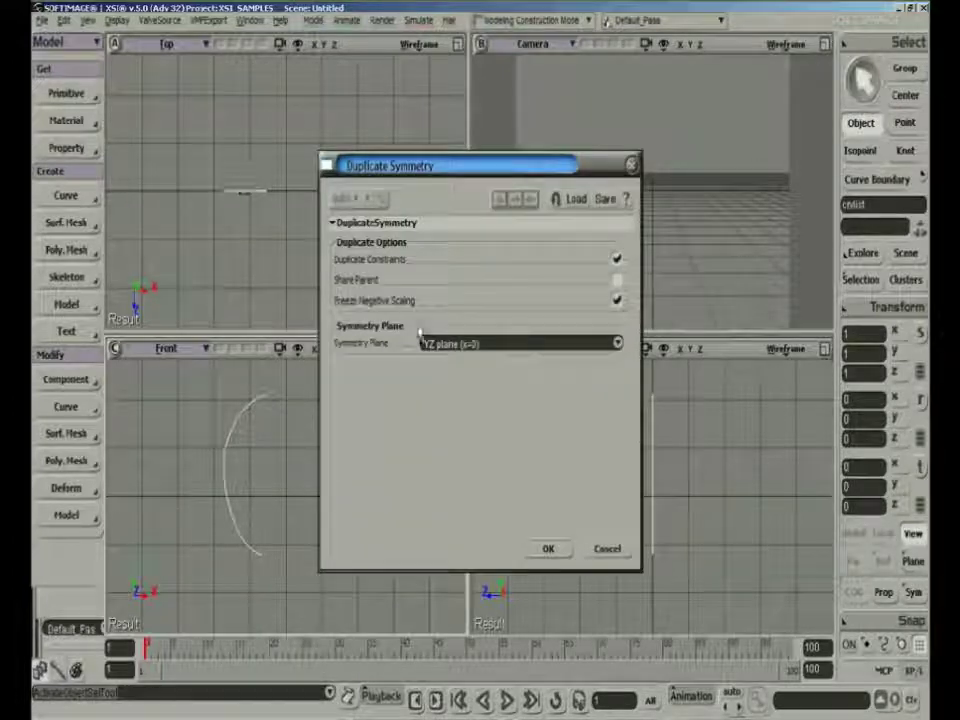
left_click(550, 549)
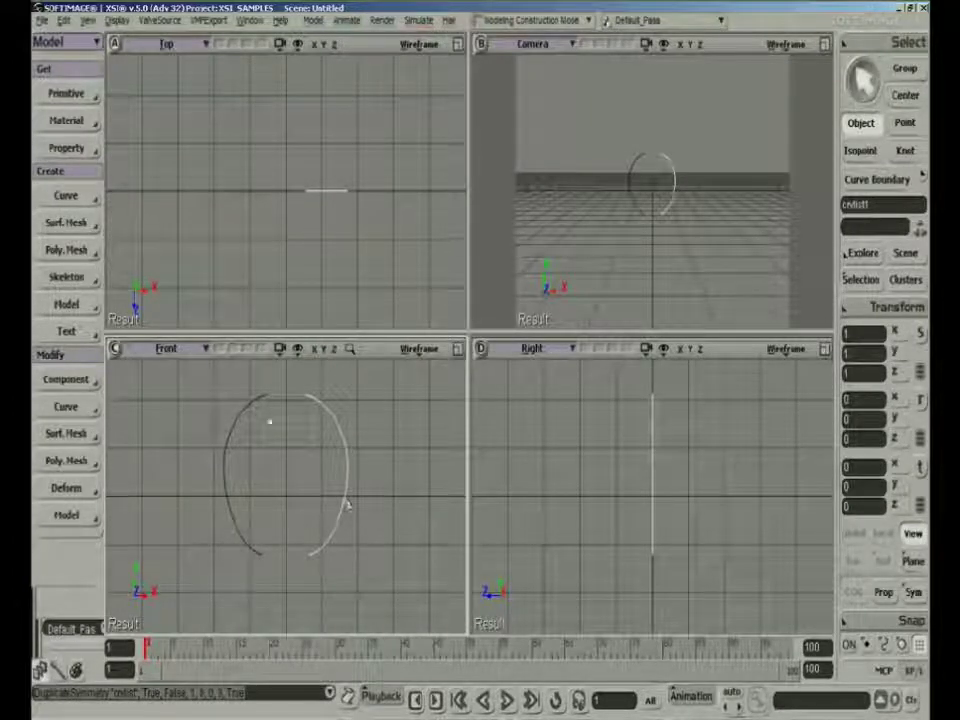
key("space")
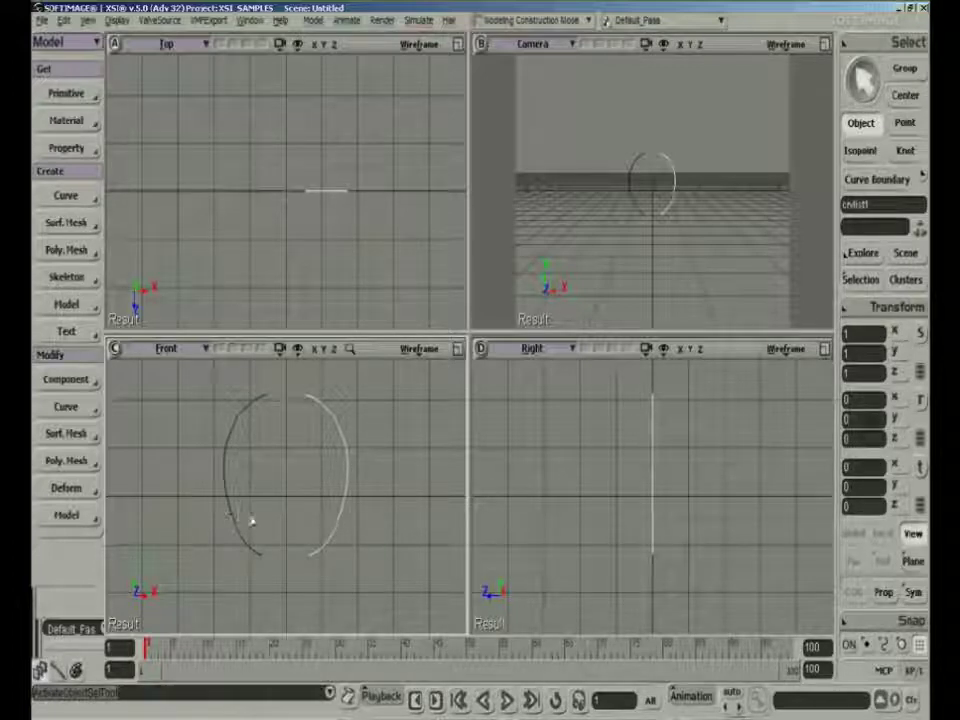
Select both mirrored arc curves and delete them
left_click(249, 523, "shift")
key("Delete")
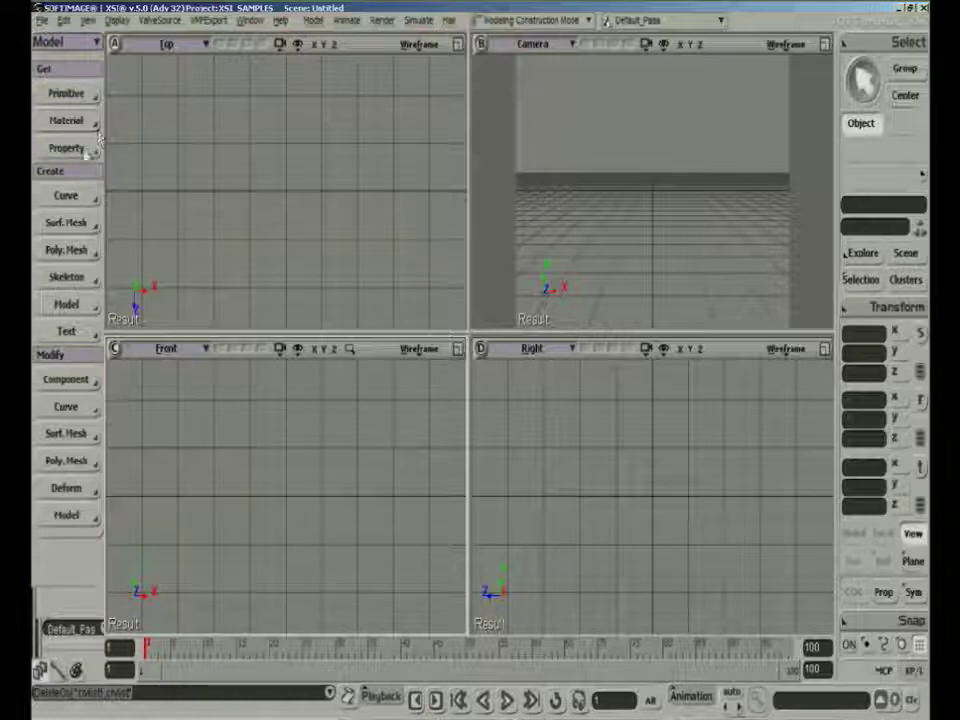
Draw a curve on the positive X side in the Front view, bowing toward the centre axis and flaring outward at its lower end
left_click(341, 409)
left_click(317, 443)
left_click(310, 478)
left_click(312, 508)
left_click(323, 548)
left_click(341, 572)
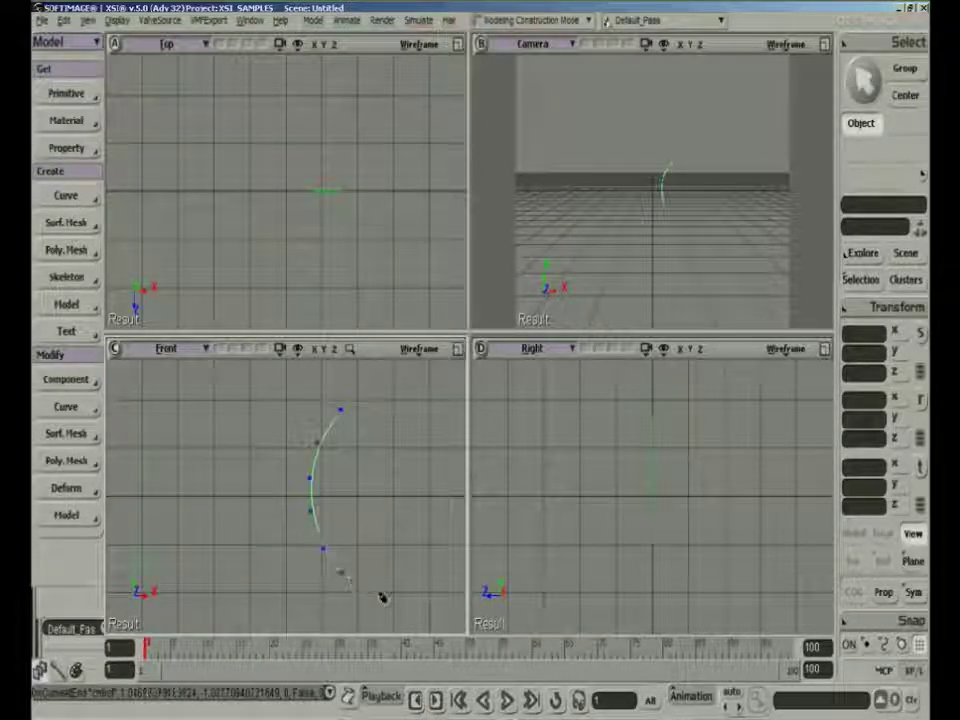
left_click(373, 585)
left_click(388, 588)
left_click(405, 595)
key("space")
Mirror the flared curve with Duplicate Symmetry across the YZ plane, and delete both curves
left_click(64, 20)
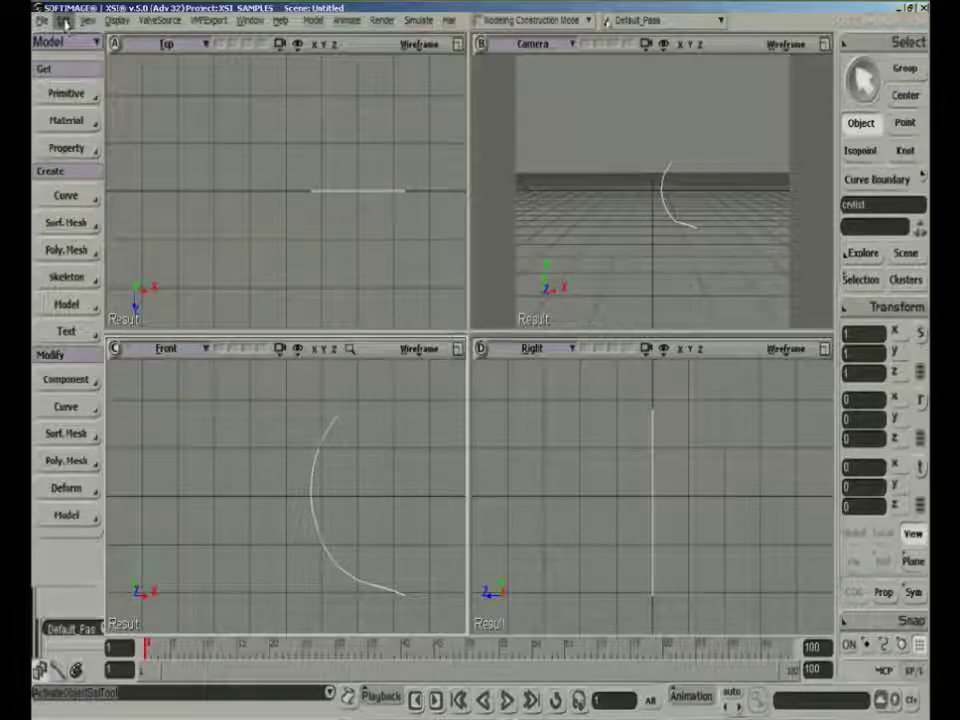
left_click(245, 190)
left_click(548, 550)
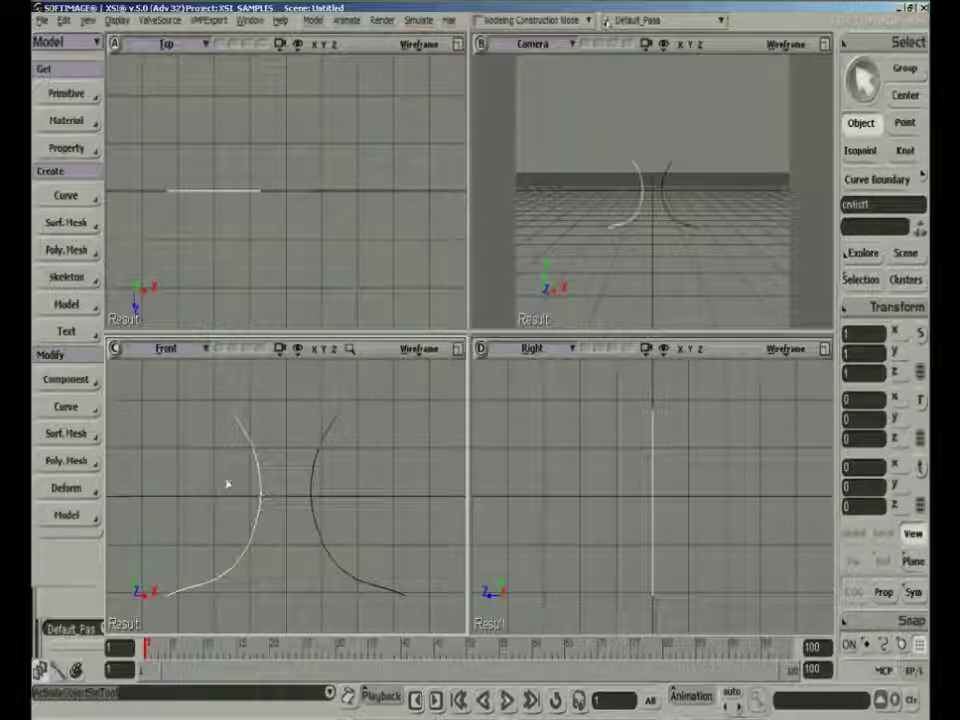
left_click_drag(225, 484, 368, 508)
key("Delete")
Draw a wavy vertical curve in the Front view, far out on the negative X side of the centre axis
scroll(323, 503, "down", 6)
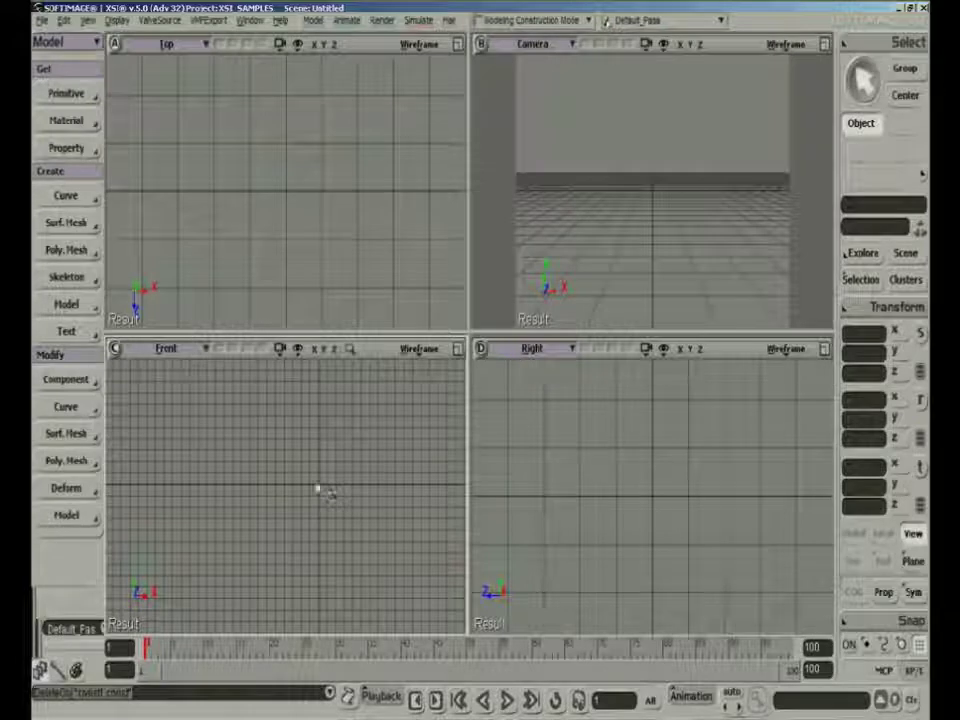
left_click_drag(323, 472, 368, 475)
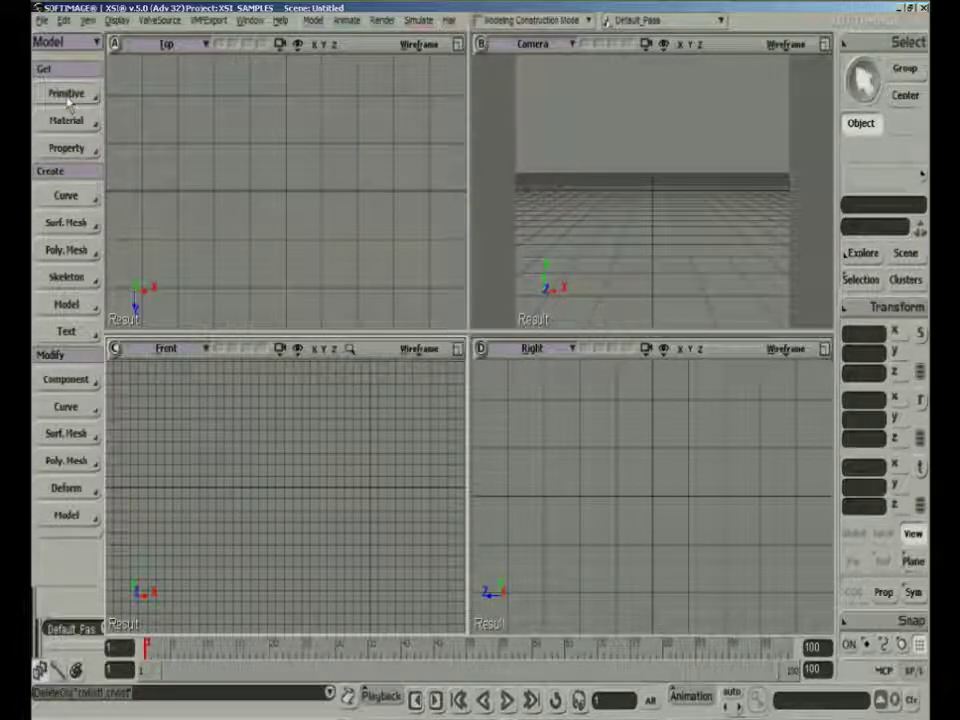
middle_click(72, 201)
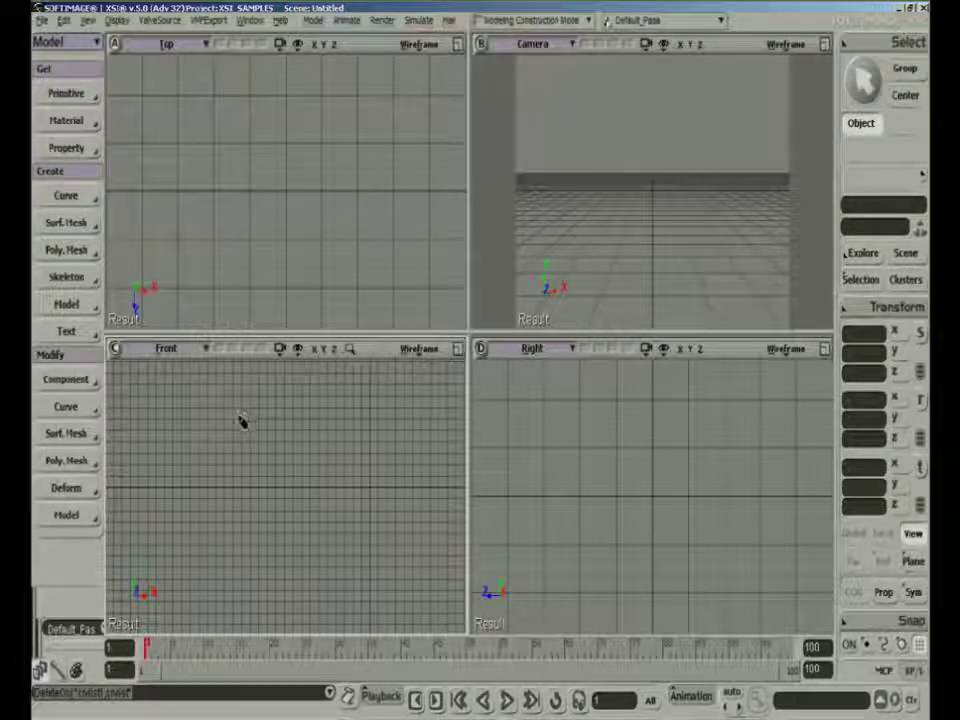
left_click(221, 408)
left_click(194, 458)
left_click(234, 503)
left_click(234, 534)
left_click(248, 588)
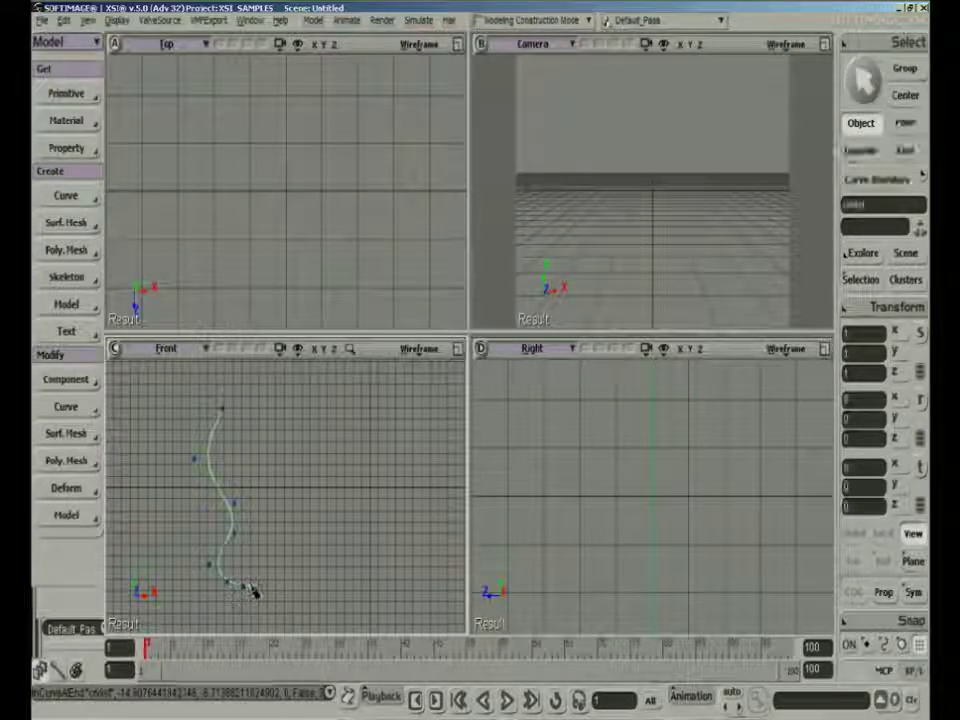
middle_click_drag(255, 593, 249, 576)
left_click_drag(249, 576, 298, 574)
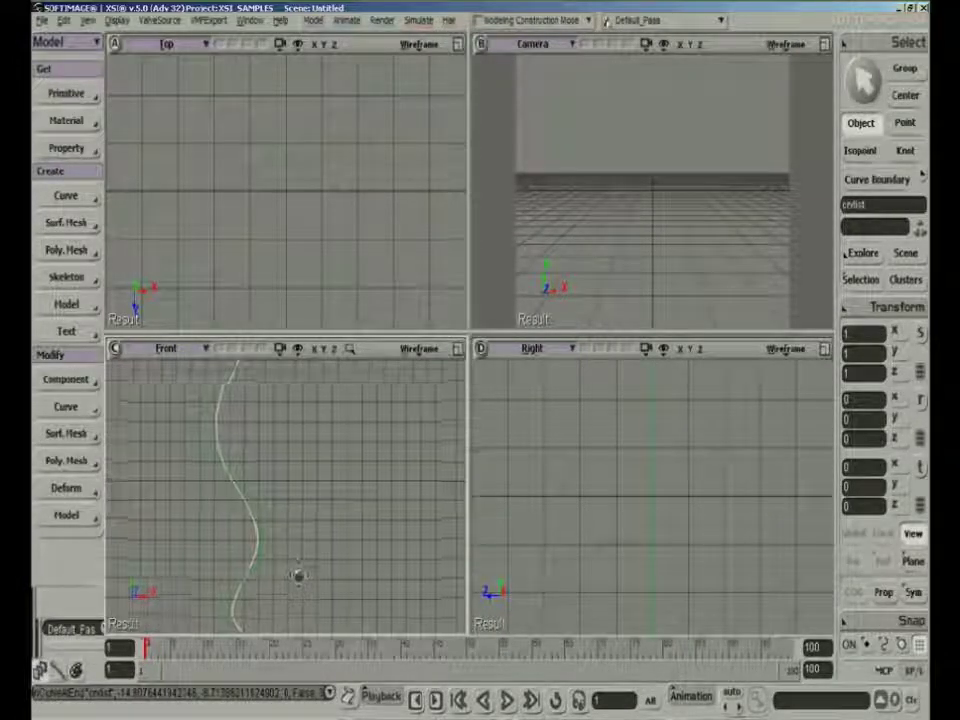
right_click(299, 575)
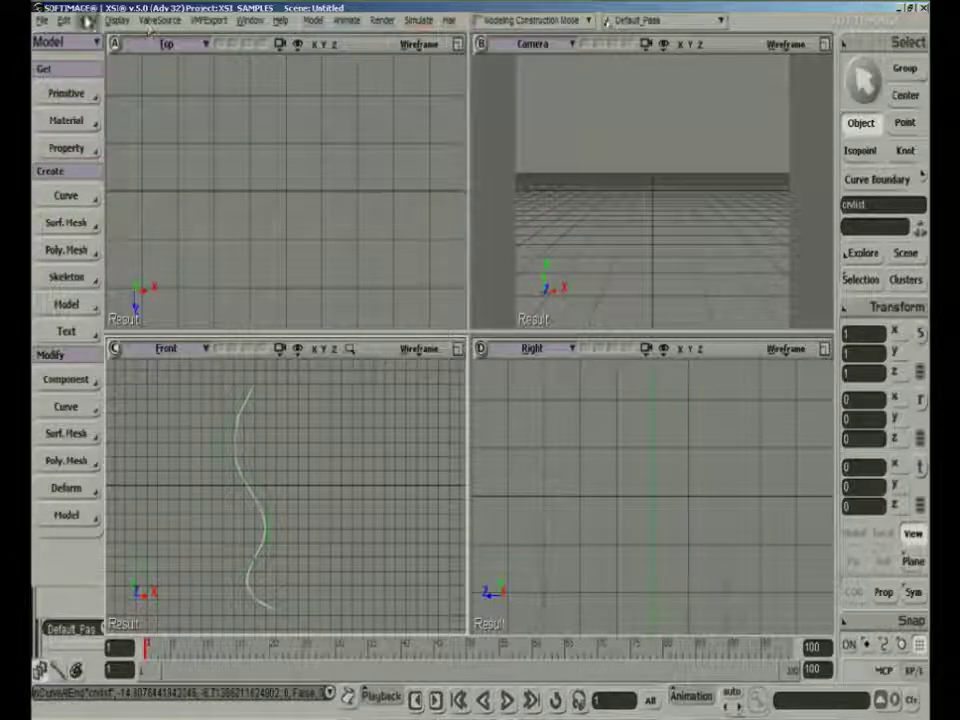
Mirror the wavy curve with Duplicate Symmetry across the YZ plane and show both curves in the Front view
middle_click(68, 22)
left_click(548, 549)
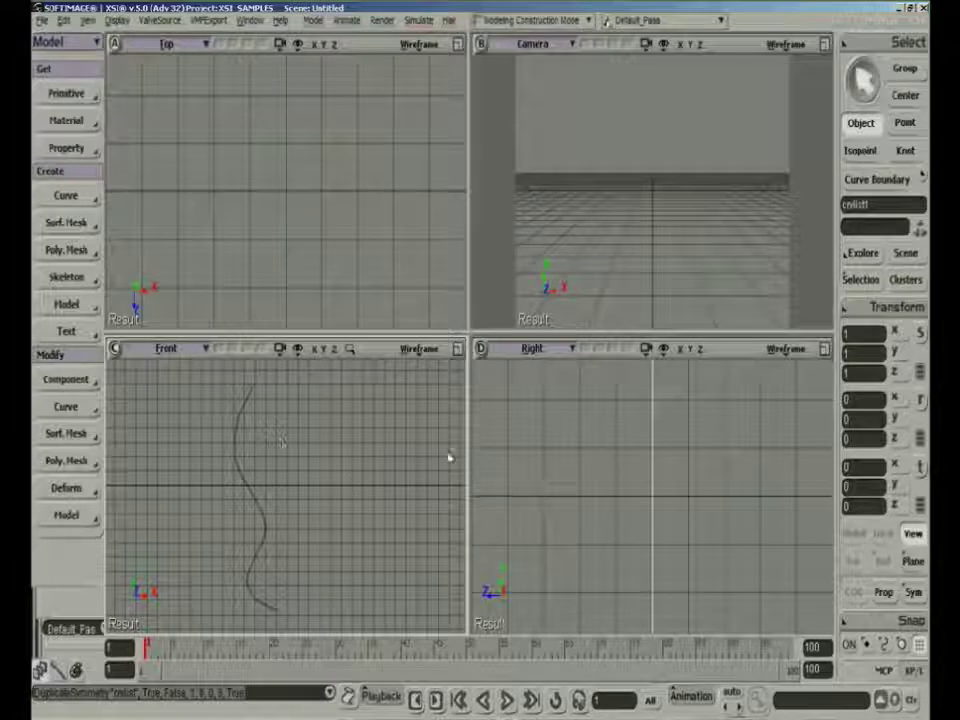
scroll(389, 472, "down", 3)
left_click_drag(389, 468, 287, 467)
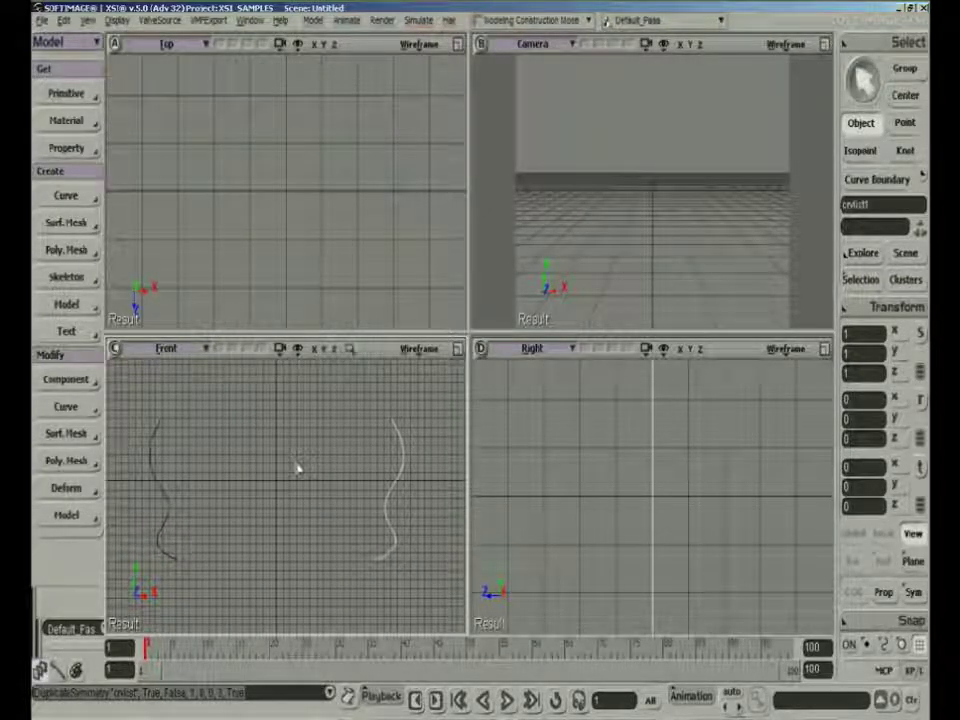
key("space")
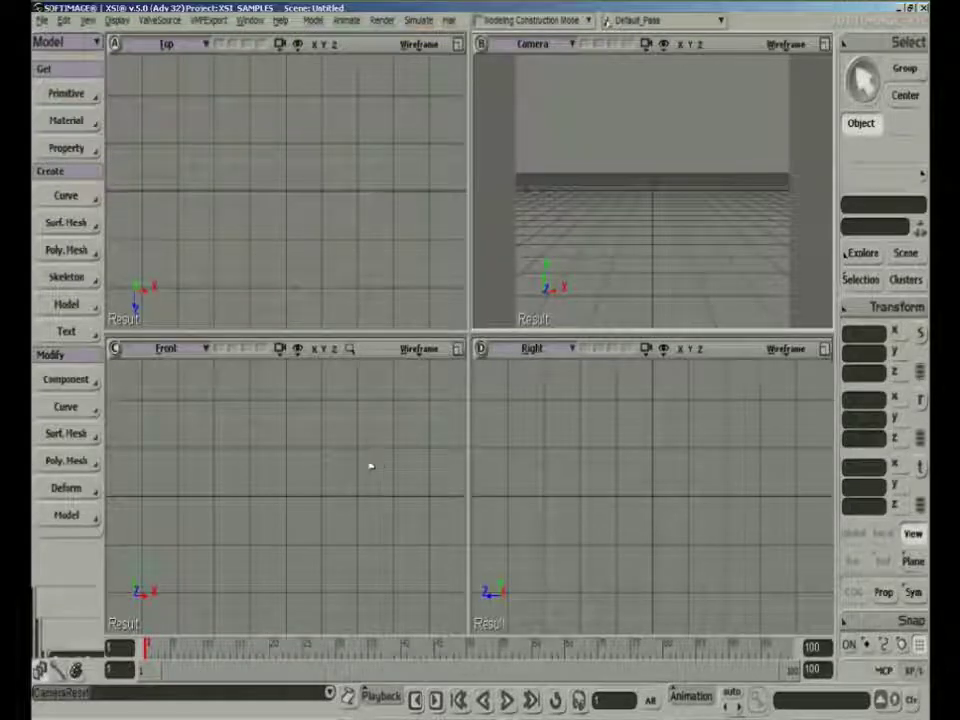
Enable Rotoscope display for the Front view and check the existing image clips in its Camera Rotoscopy properties
left_click(421, 350)
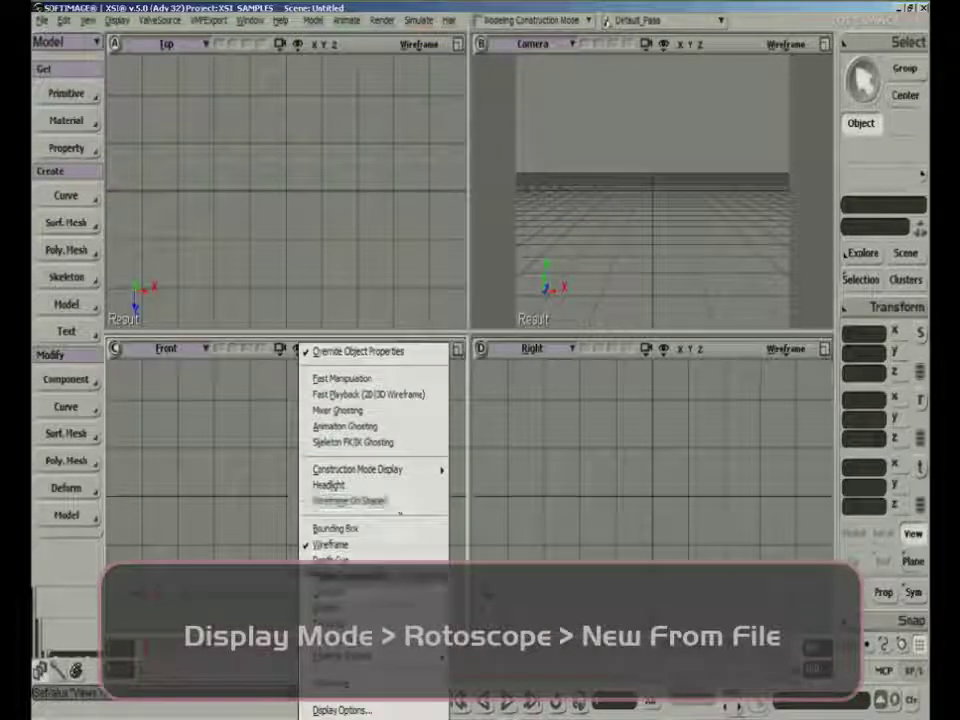
left_click(388, 685)
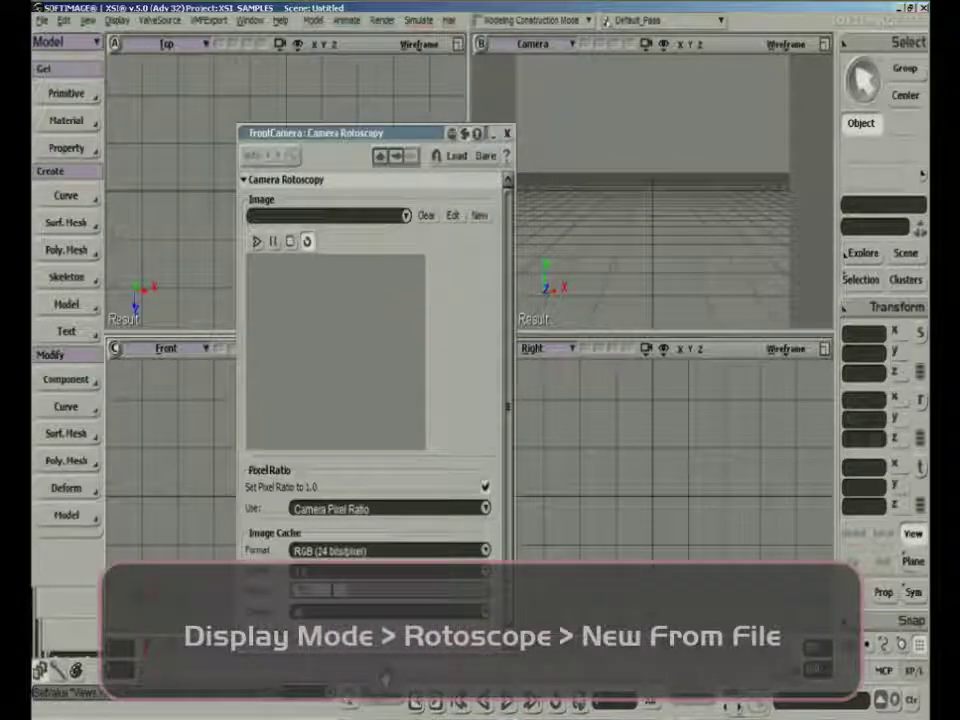
left_click_drag(413, 126, 458, 72)
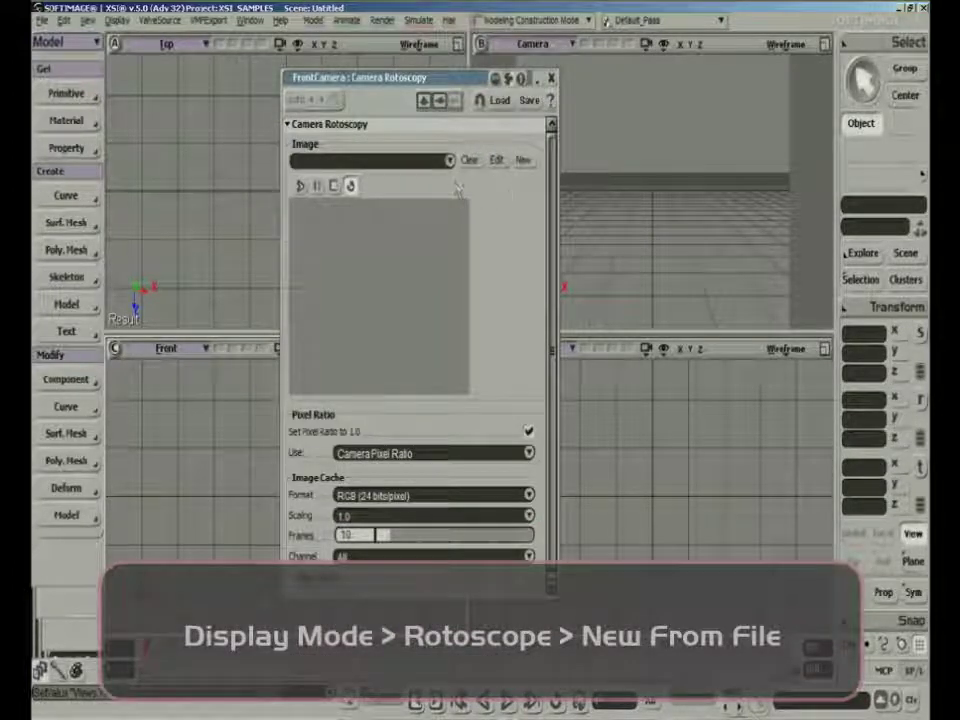
left_click(450, 160)
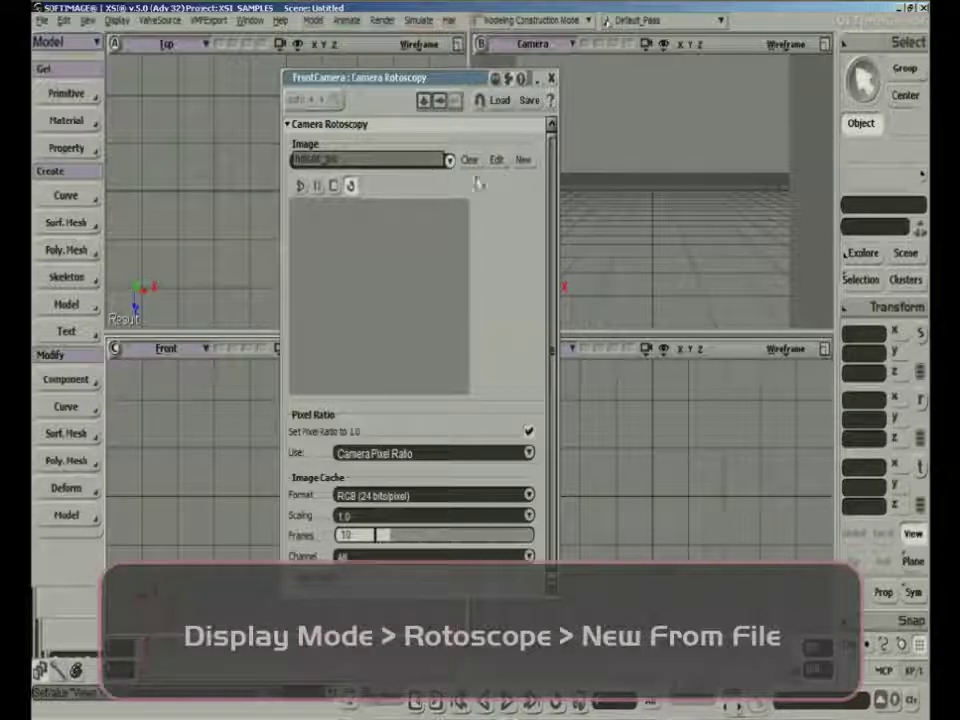
left_click(505, 191)
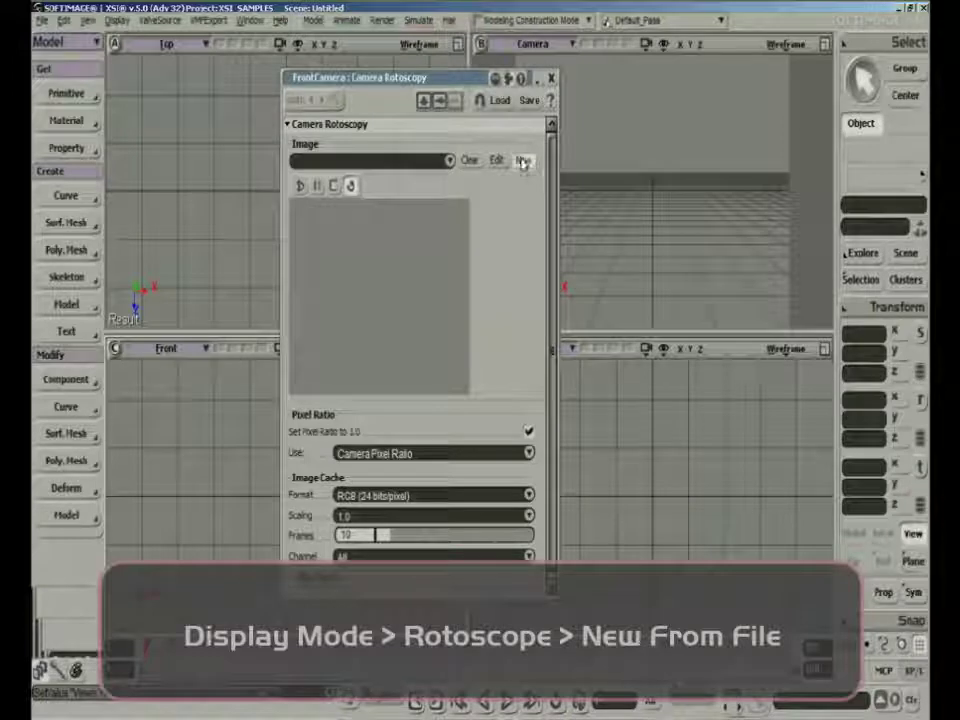
Load Laptop_vicious.psd from the DB_101 project's Pictures folder as a new rotoscope image for the Front view
left_click(522, 162)
left_click(548, 180)
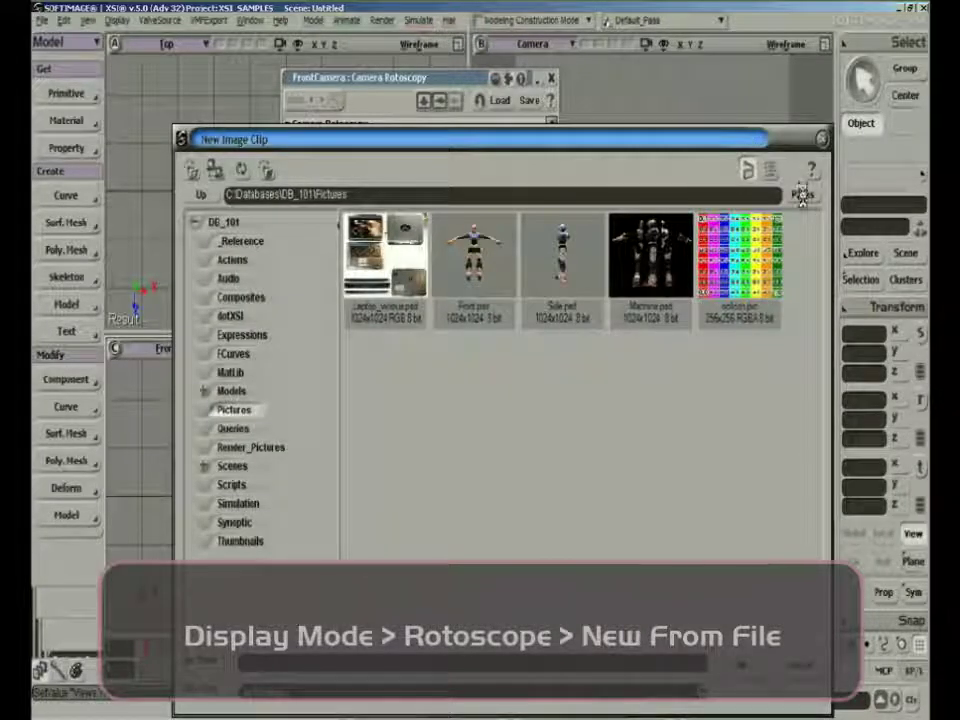
left_click(803, 195)
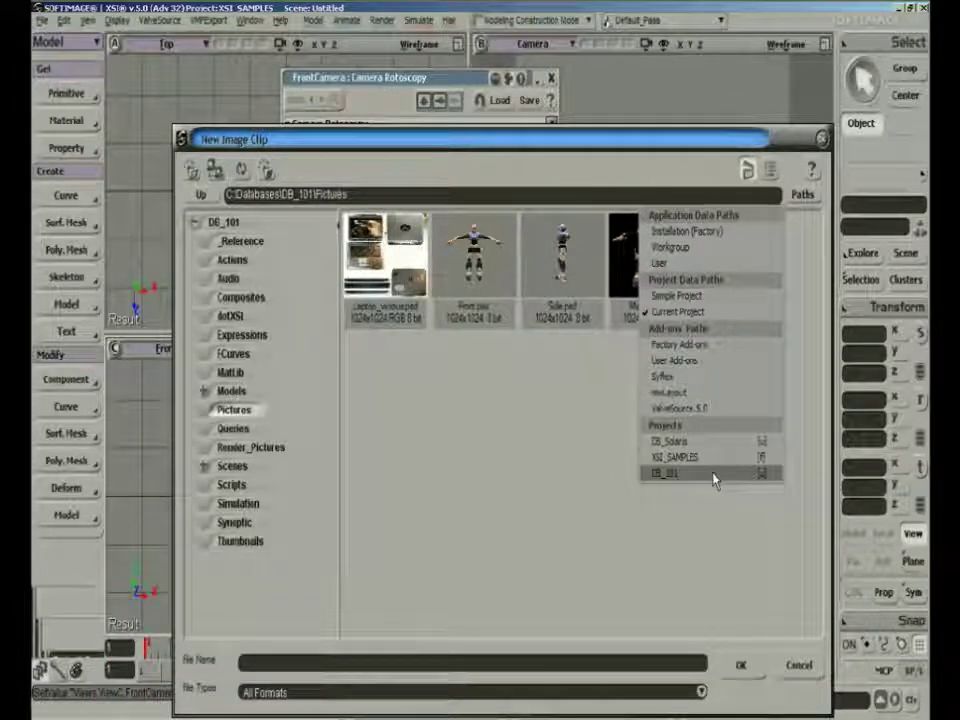
left_click(716, 476)
left_click(388, 268)
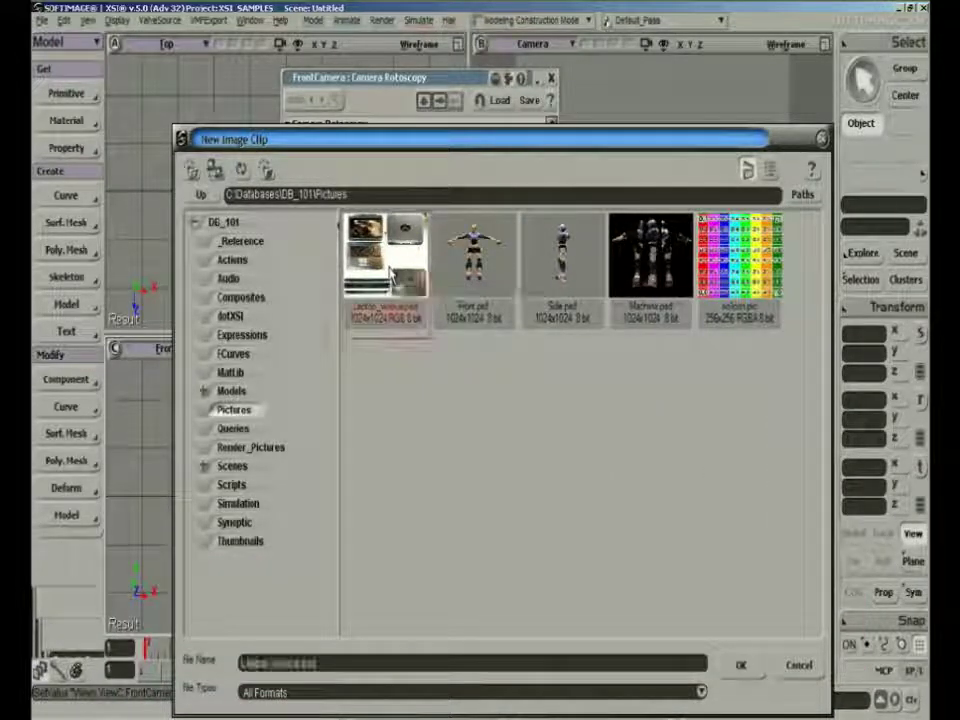
left_click(741, 665)
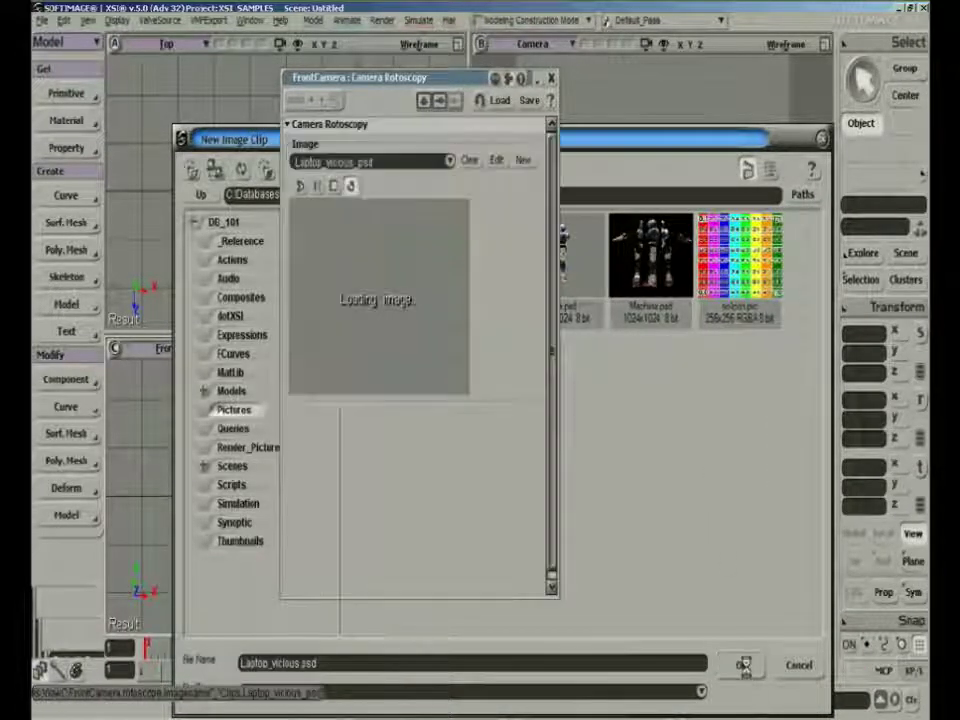
left_click(551, 77)
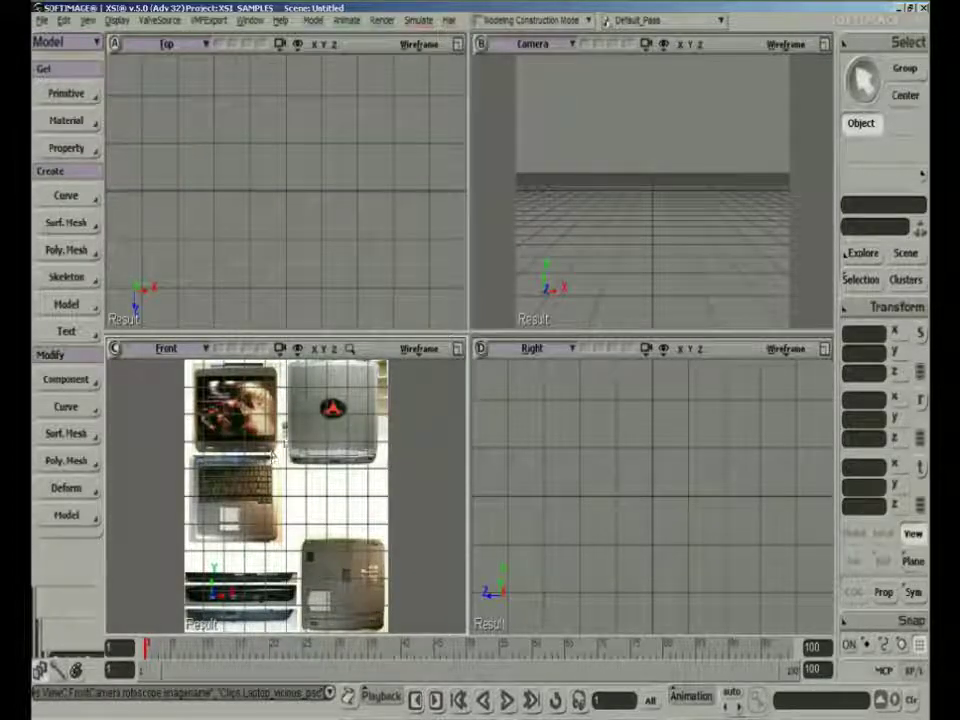
Enable Rotoscope display for the Top view and assign the existing Laptop_vicious_psd clip to it
left_click(418, 45)
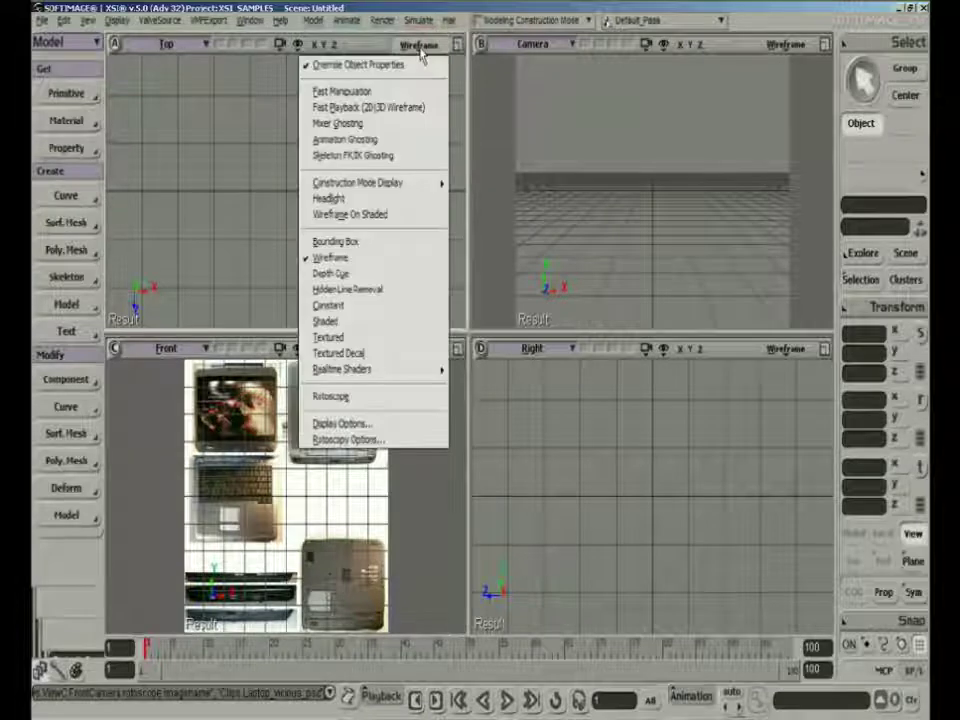
left_click(396, 400)
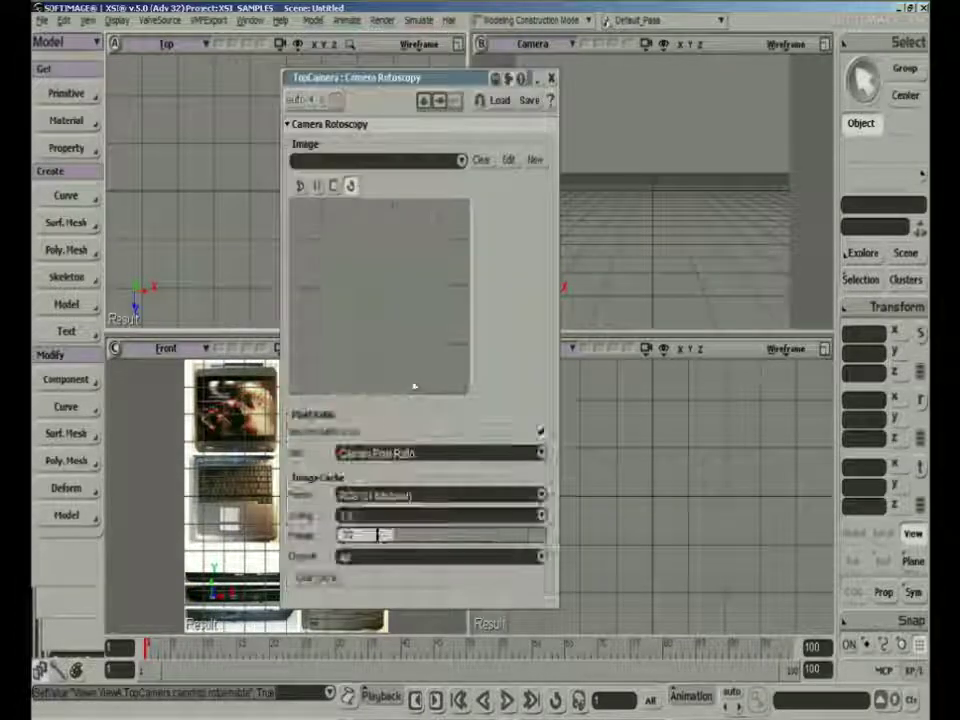
left_click(461, 161)
left_click(395, 170)
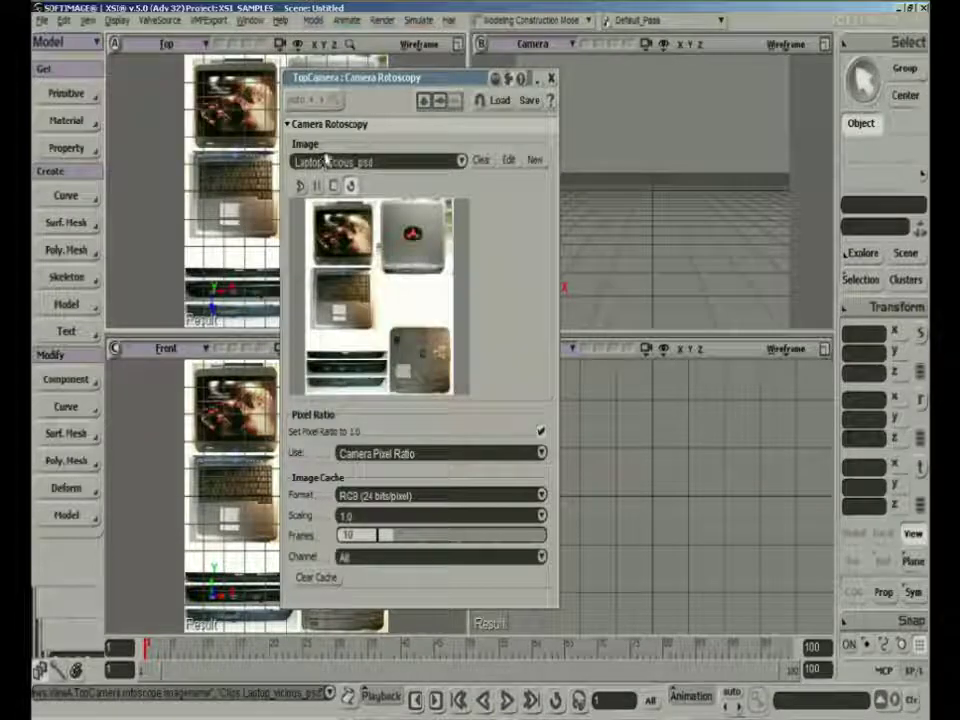
left_click(551, 79)
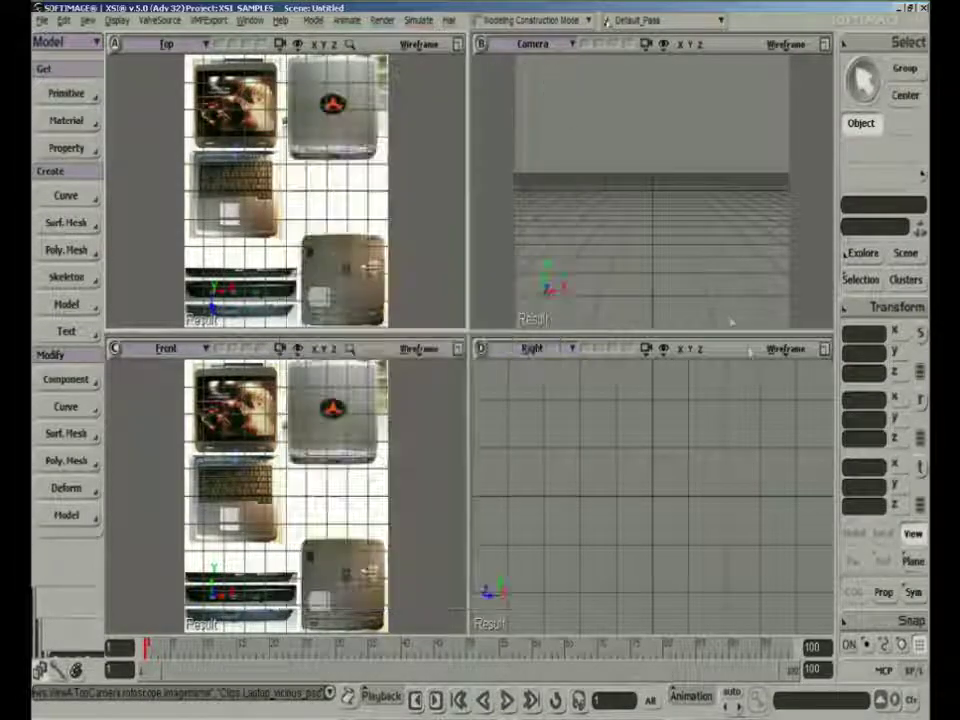
Enable Rotoscope display for the Right view and assign the existing Laptop_vicious_psd clip to it
left_click(786, 350)
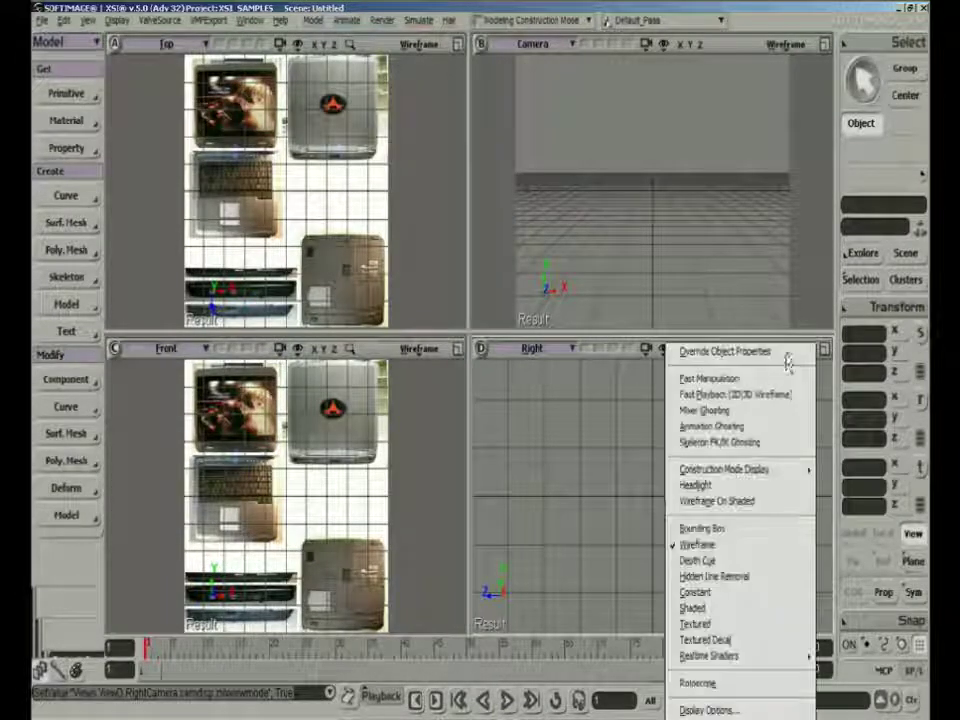
left_click(785, 684)
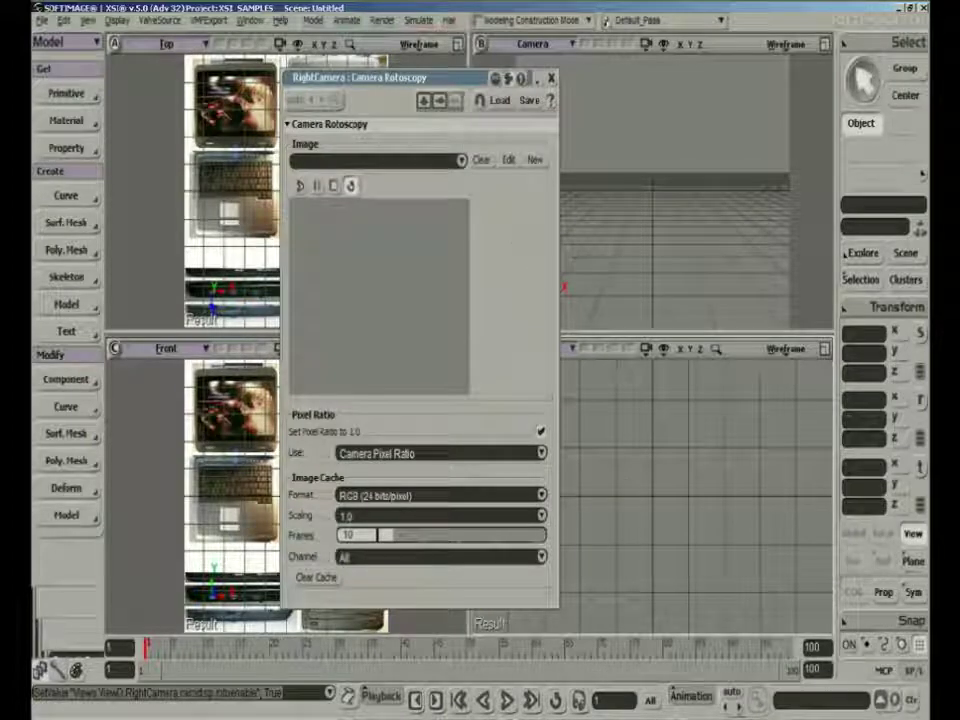
left_click(460, 160)
left_click(437, 171)
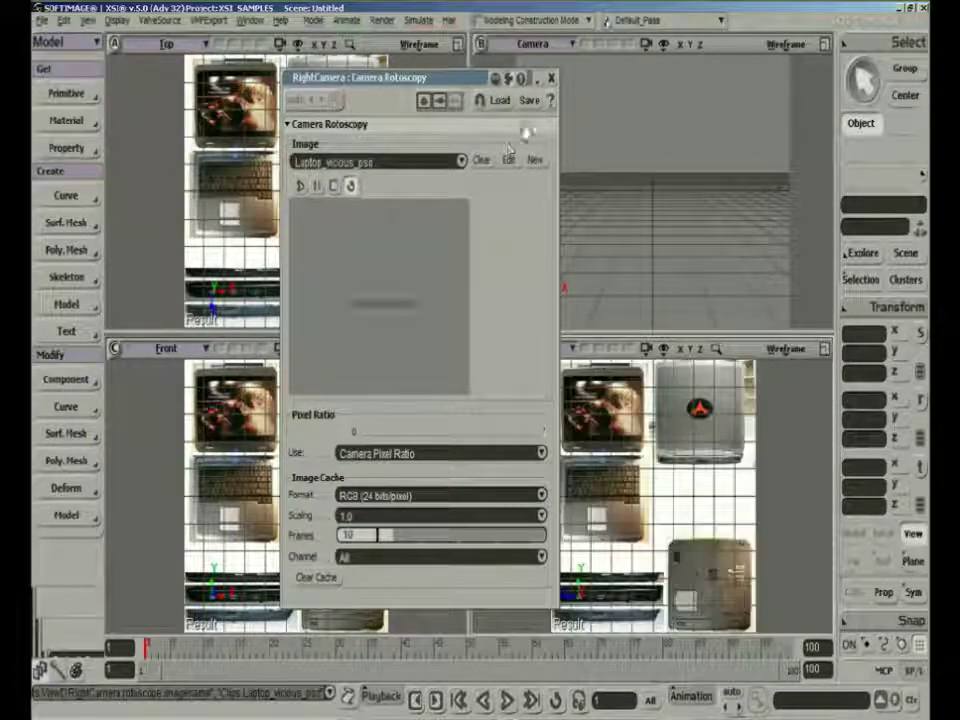
left_click(551, 79)
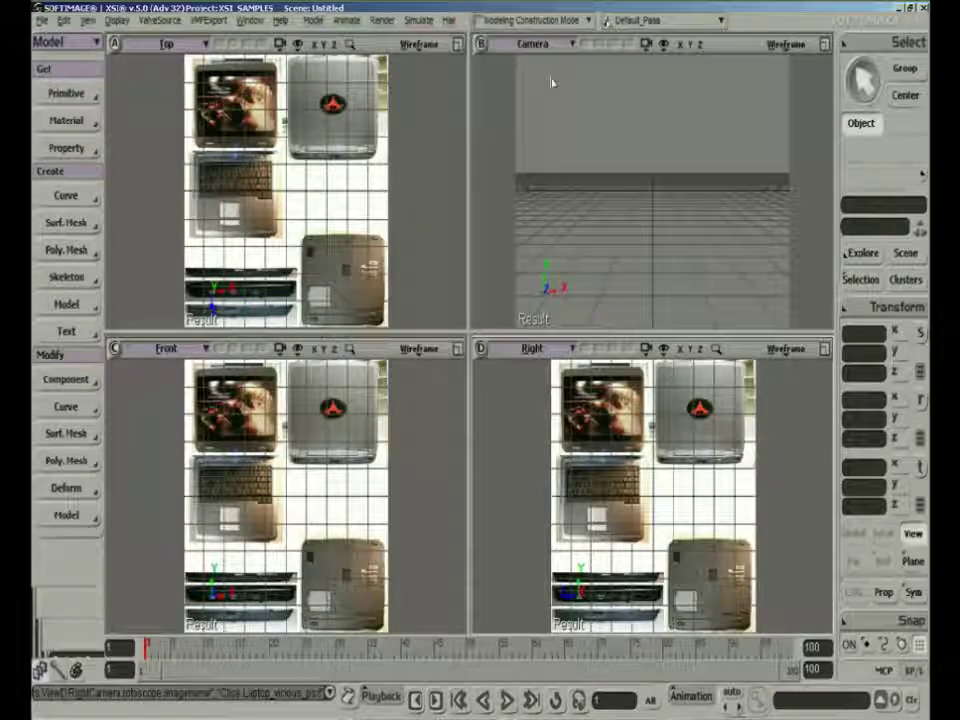
Create a polygon mesh cube with its default settings and close its properties
left_click(68, 93)
mouse_move(150, 127)
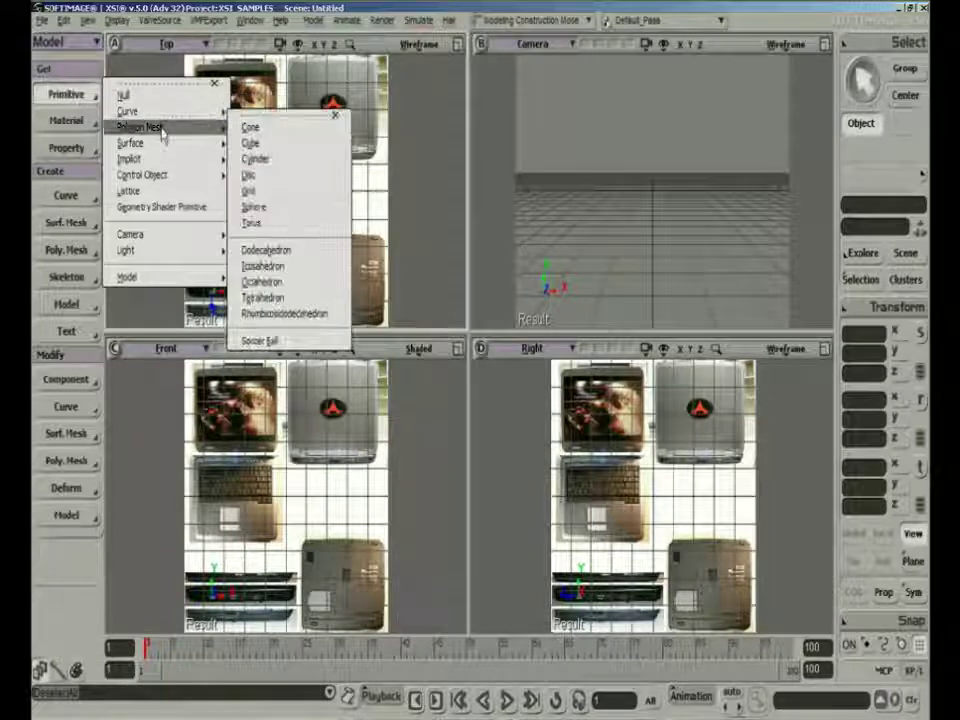
left_click(250, 144)
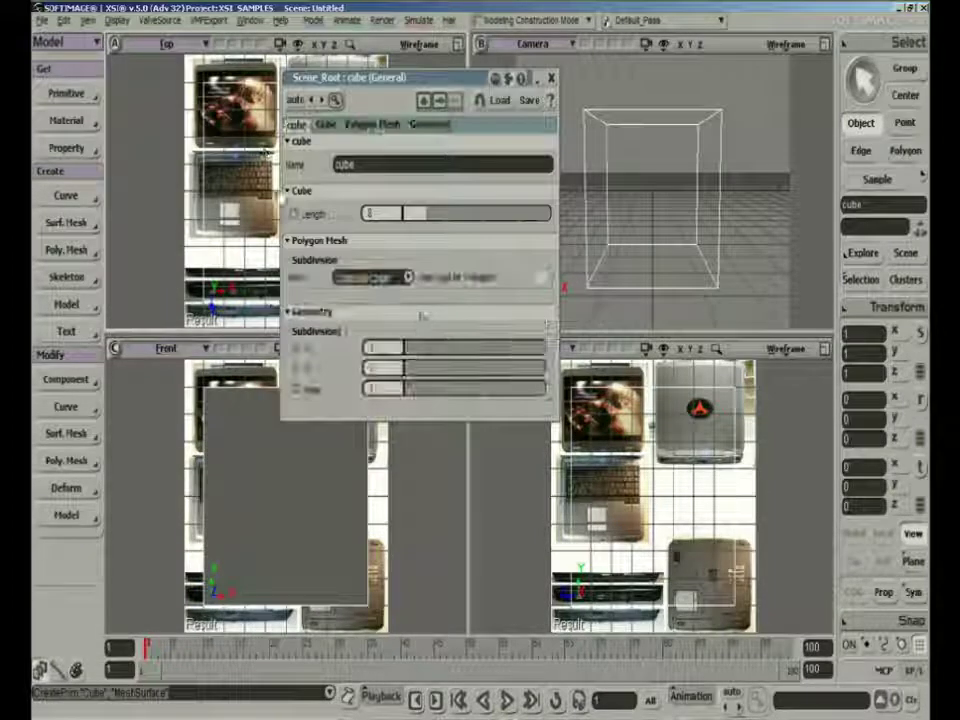
left_click(551, 77)
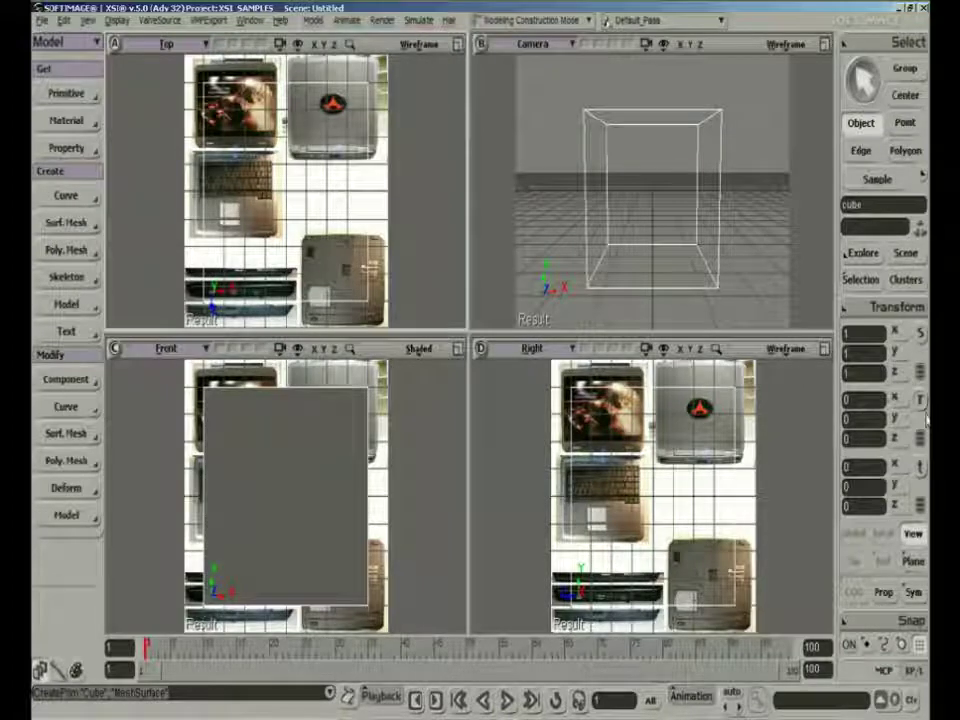
Scale the cube to about 0.5465 × 0.3998 × 0.3425 and align the Front view so it covers the laptop's keyboard half
key("x")
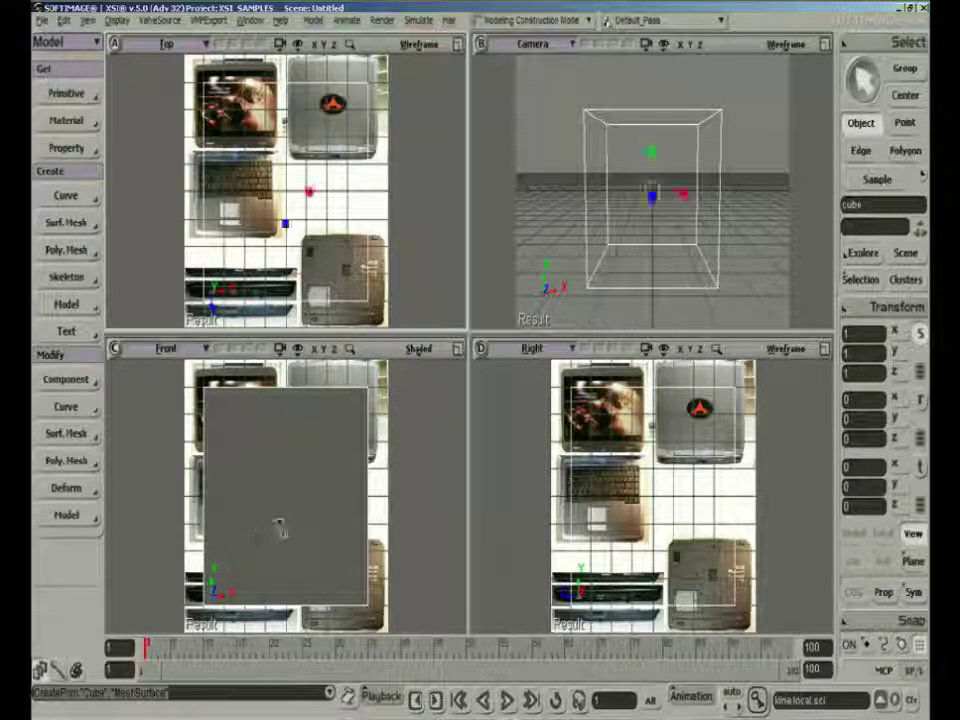
left_click_drag(285, 508, 285, 459)
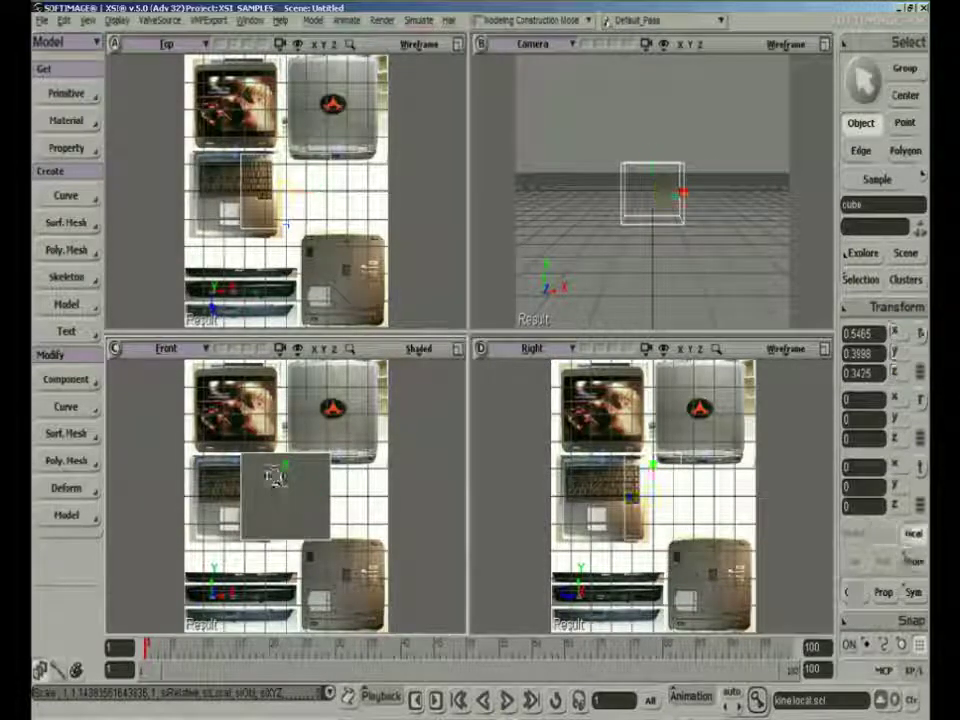
key("v")
left_click_drag(293, 484, 276, 420)
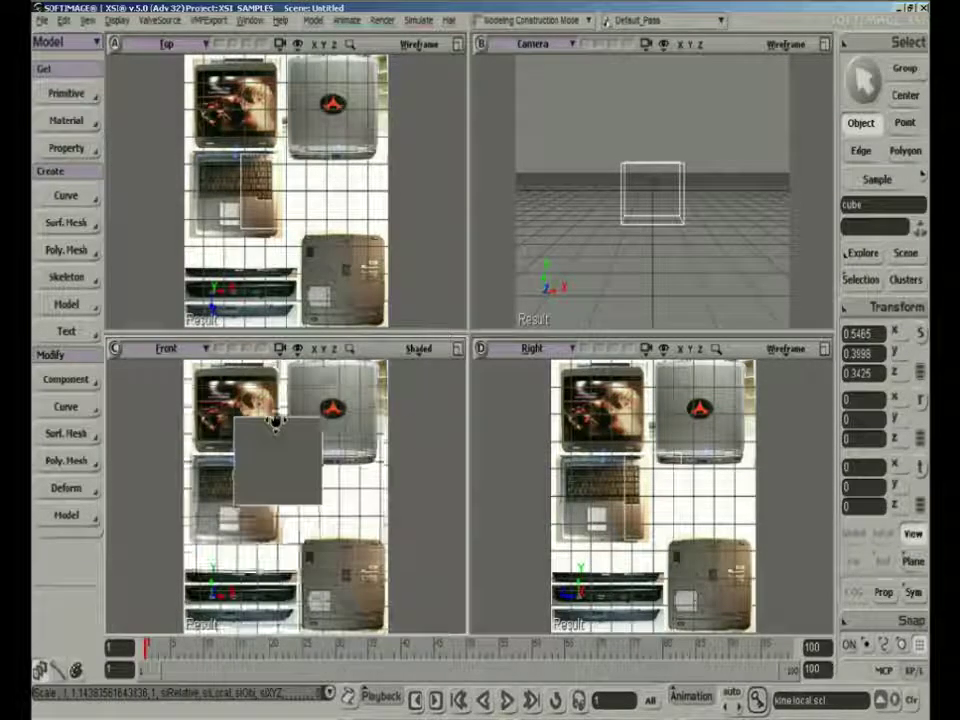
left_click_drag(240, 520, 203, 499)
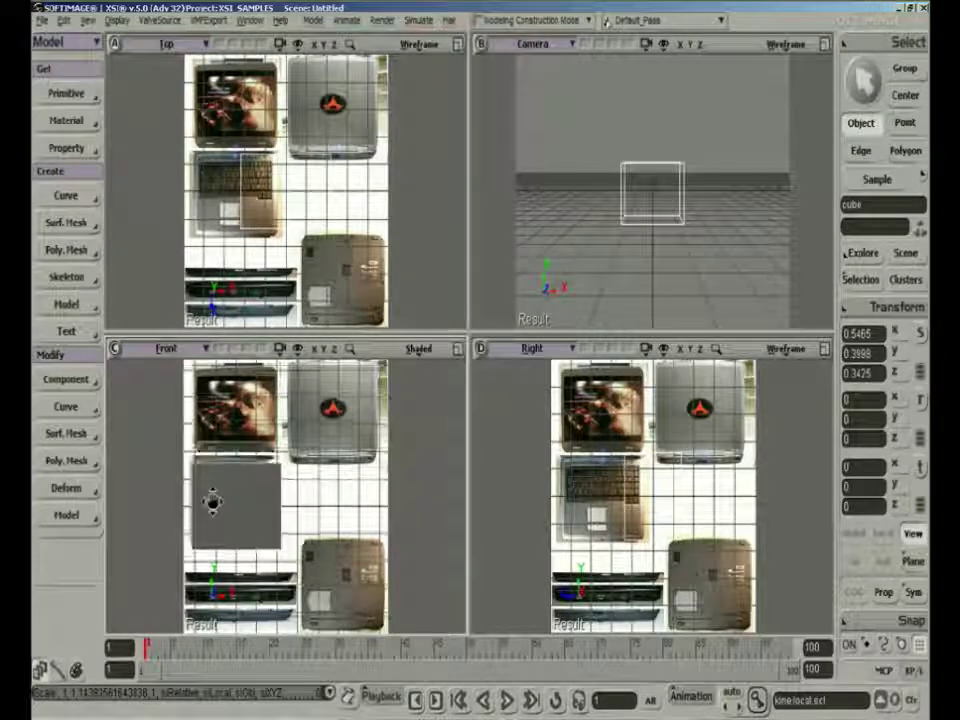
left_click_drag(212, 501, 212, 493)
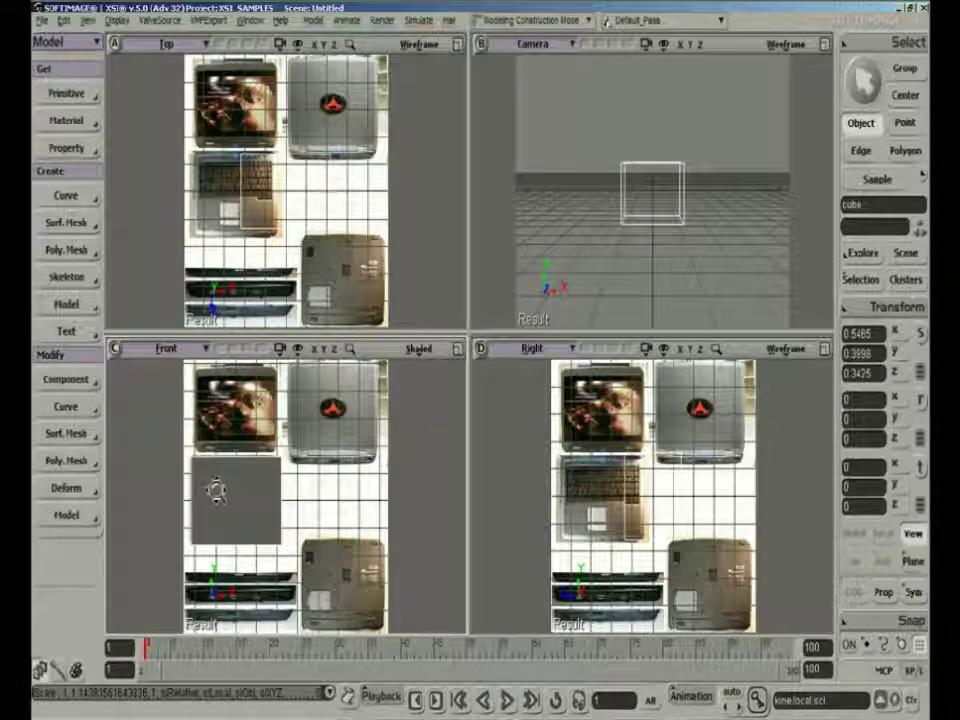
key("x")
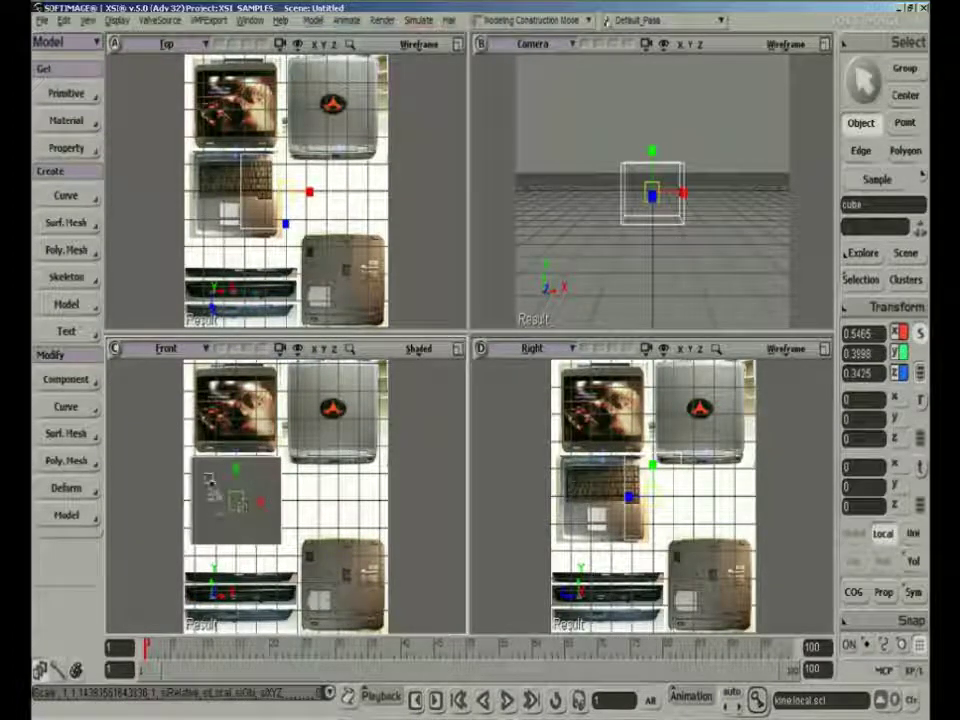
left_click(302, 485)
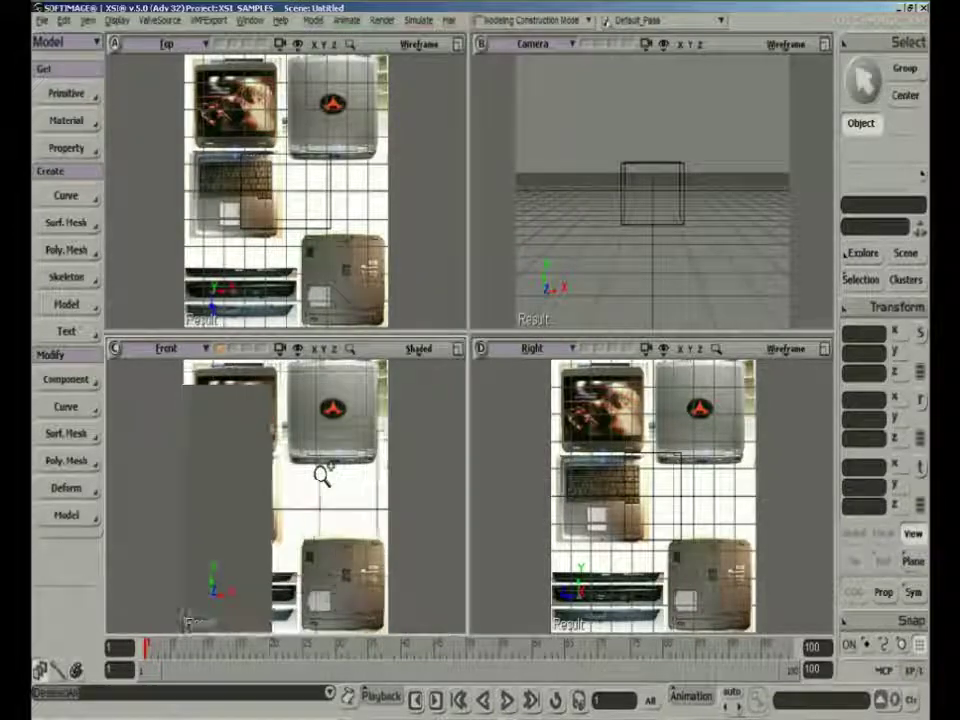
Examine how zooming and panning the Front view shifts the cube against the rotoscope image, and recall the stored camera view
middle_click_drag(320, 477, 323, 474)
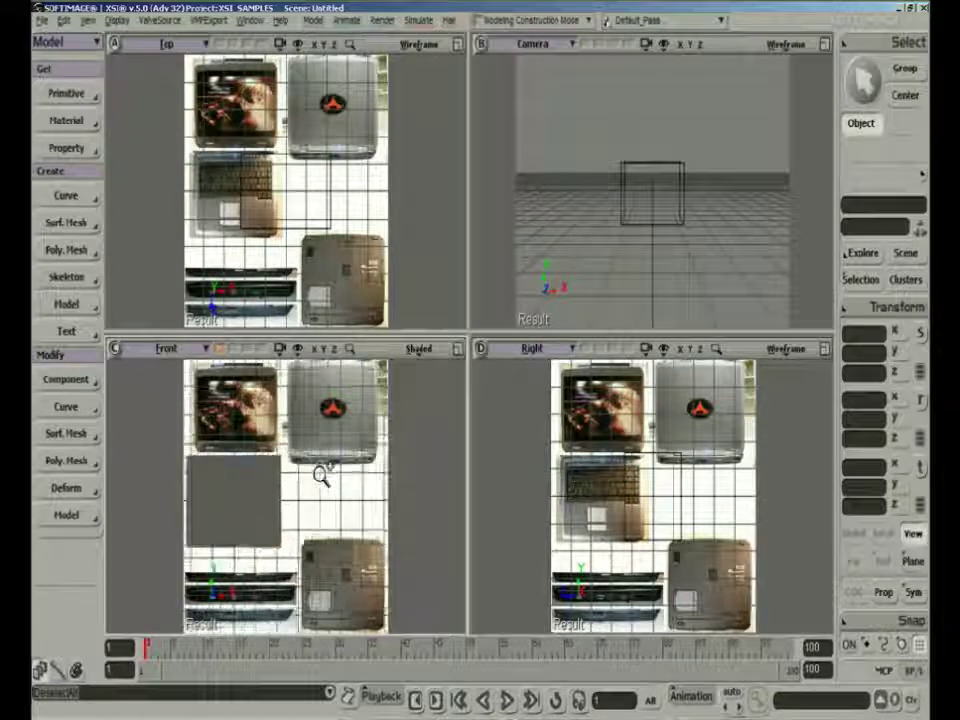
right_click_drag(323, 474, 287, 430)
middle_click(293, 468)
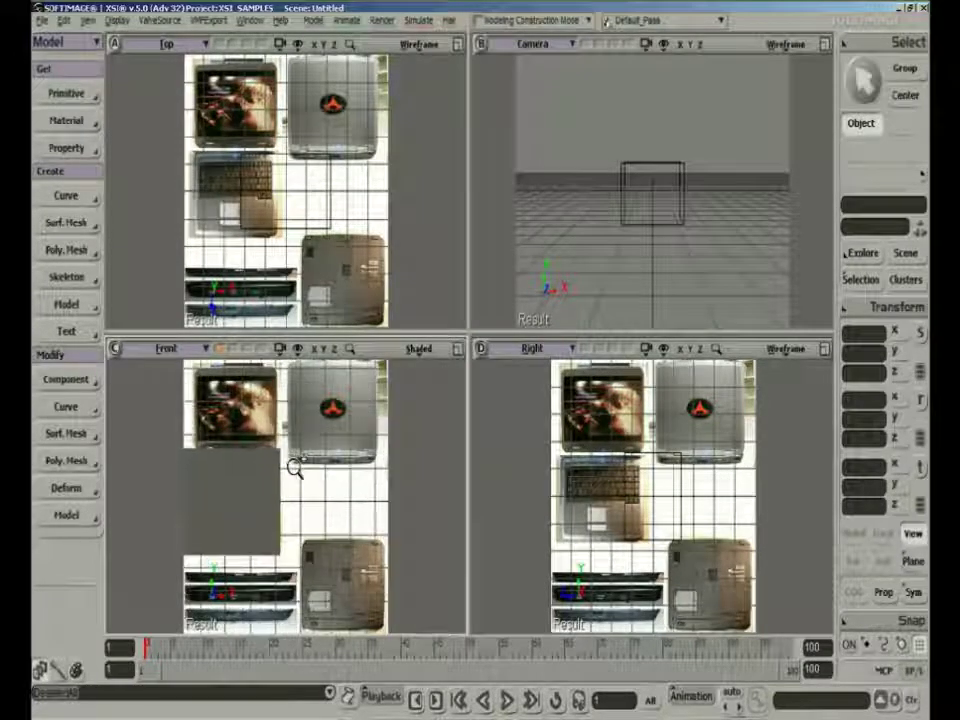
right_click(293, 468)
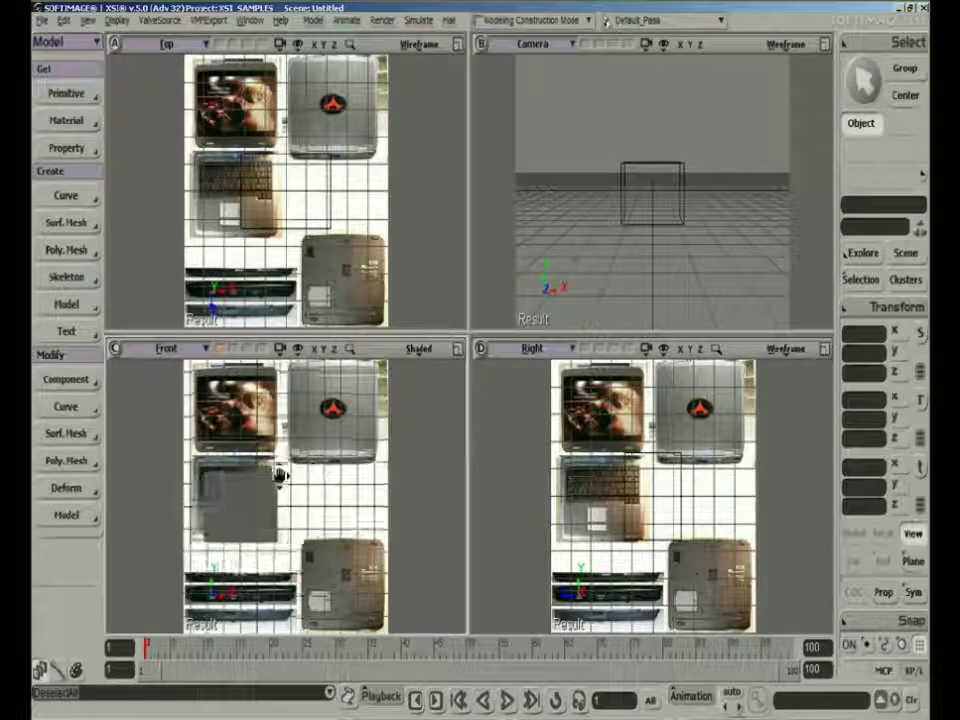
mouse_move(281, 437)
left_mouse_down()
mouse_move(302, 409)
mouse_move(286, 462)
mouse_move(290, 450)
left_mouse_up()
middle_click(286, 462)
right_click(286, 461)
middle_click(286, 461)
middle_click(295, 457)
right_click(295, 457)
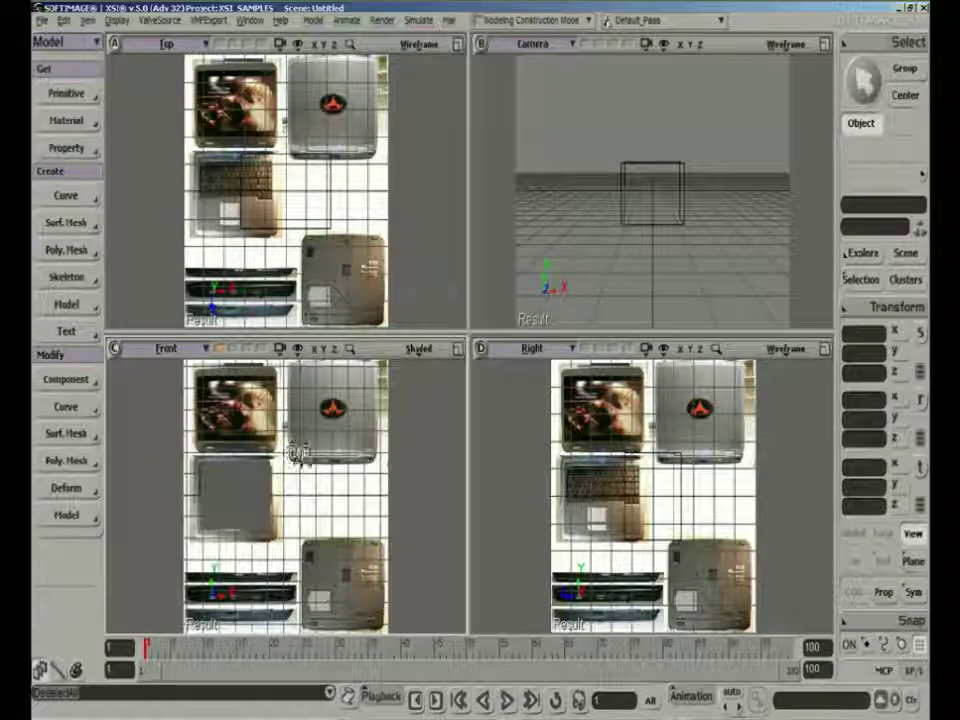
left_click(221, 351)
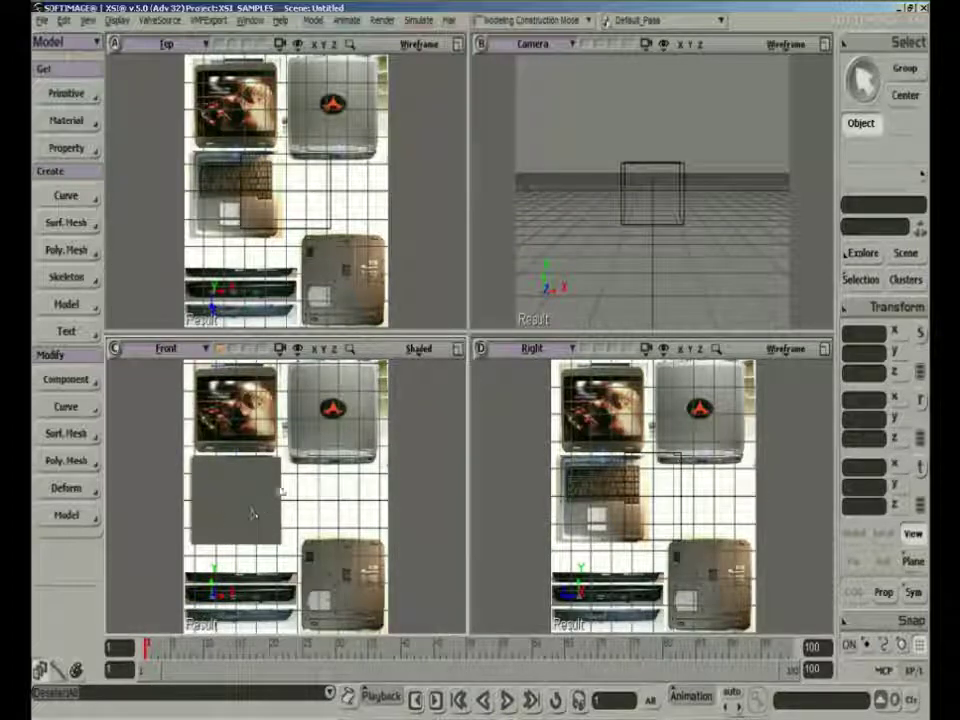
Switch the Front view to Wireframe display and magnify the keyboard half with pixel zoom so image and cube scale together
left_click(417, 352)
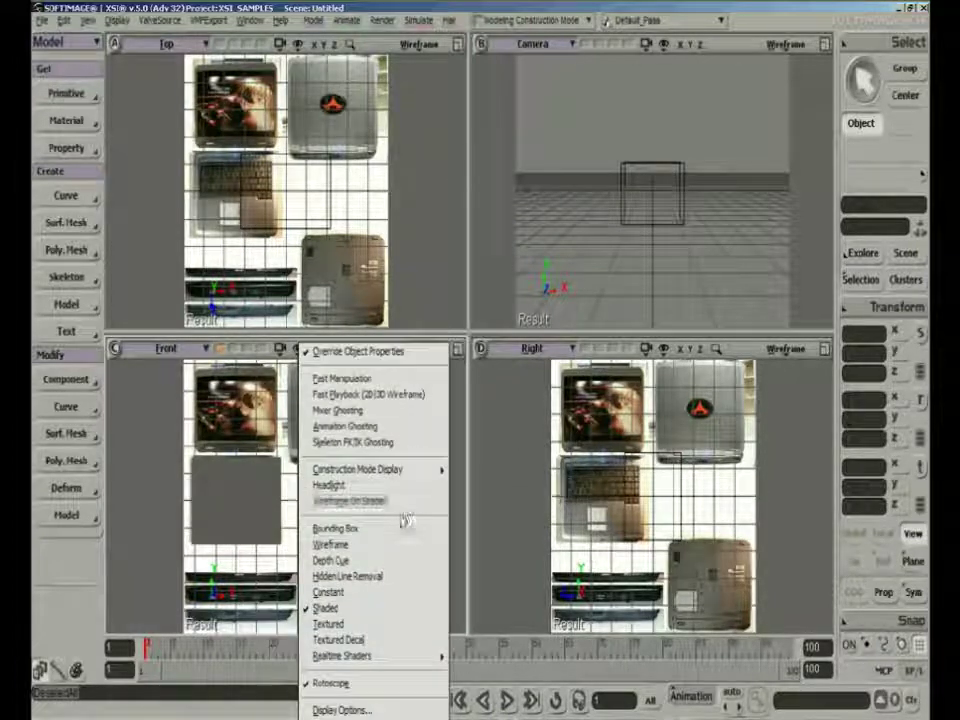
left_click(386, 545)
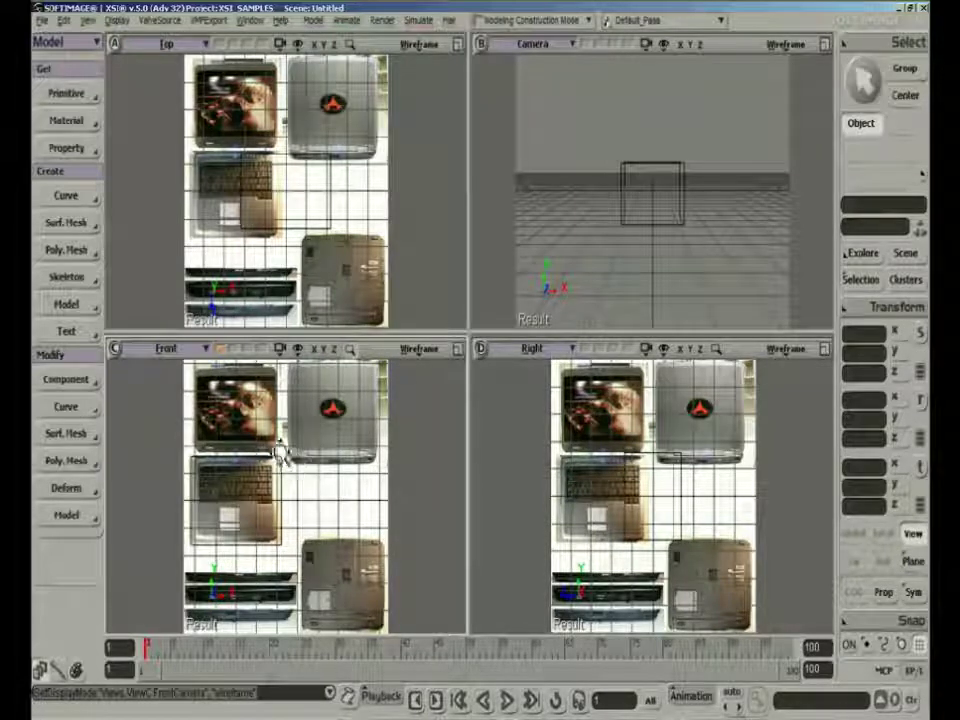
scroll(281, 450, "up", 6)
scroll(279, 461, "up", 8)
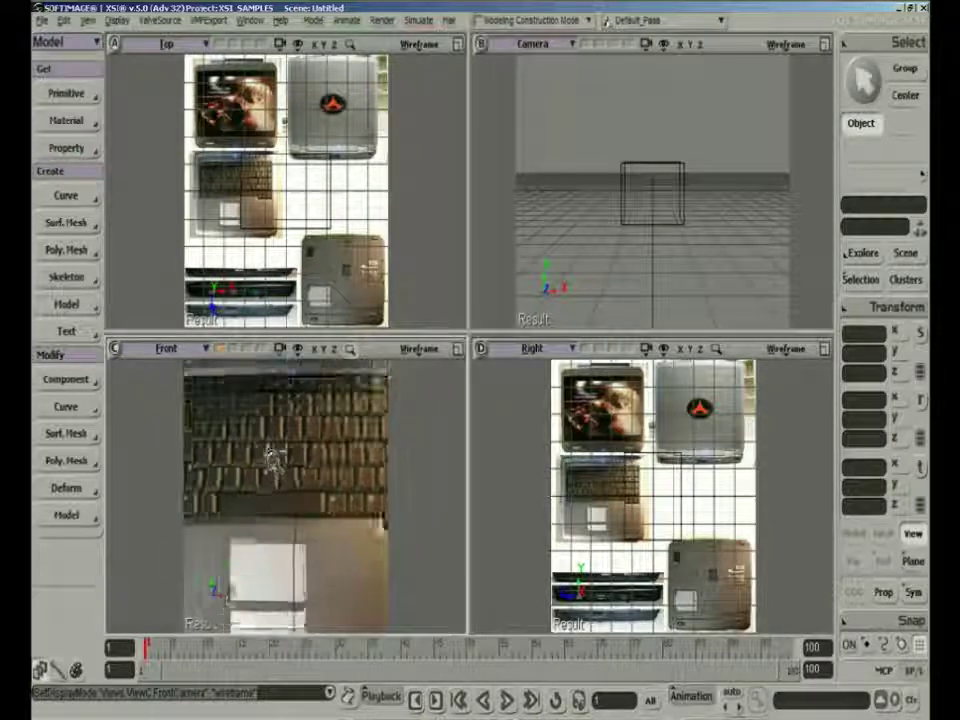
scroll(273, 462, "down", 6)
scroll(274, 460, "up", 3)
scroll(273, 458, "up", 2)
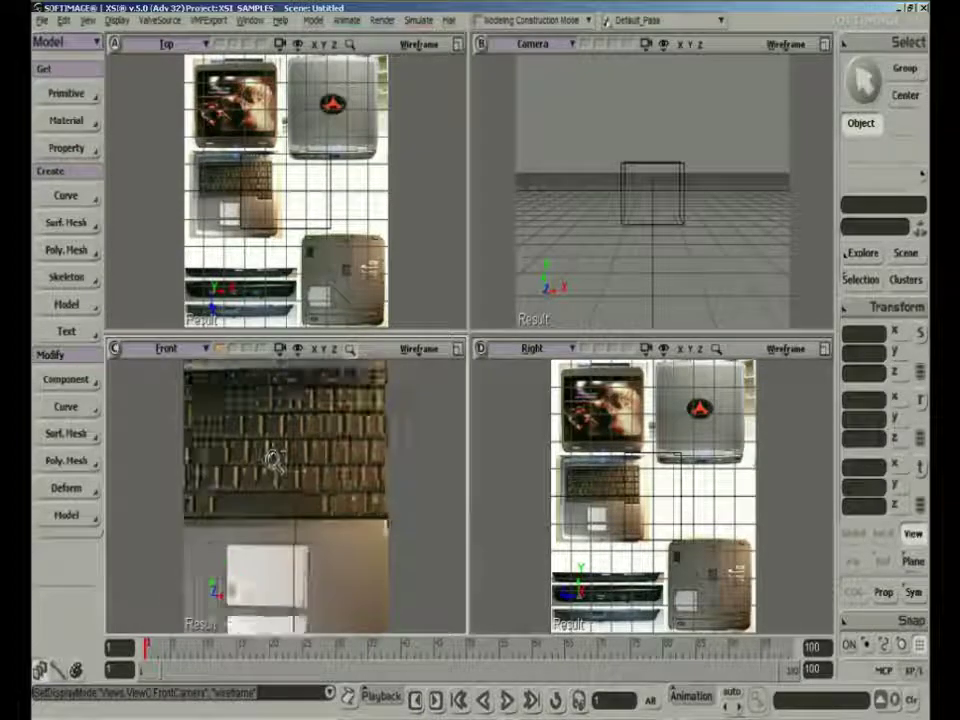
scroll(273, 460, "down", 4)
scroll(273, 461, "up", 4)
scroll(273, 461, "down", 2)
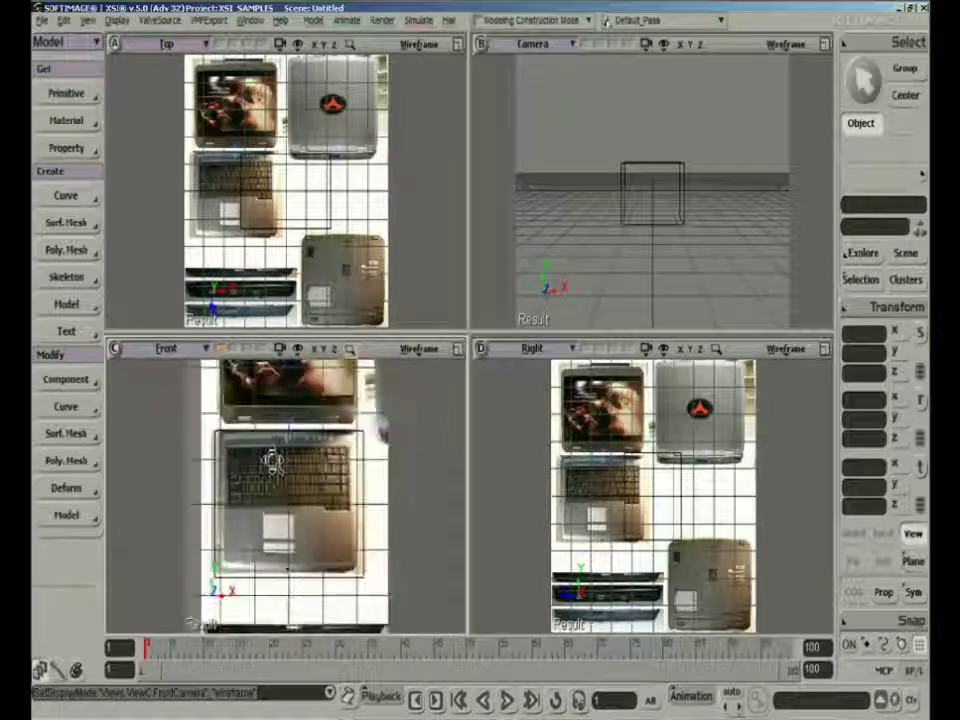
scroll(273, 460, "down", 2)
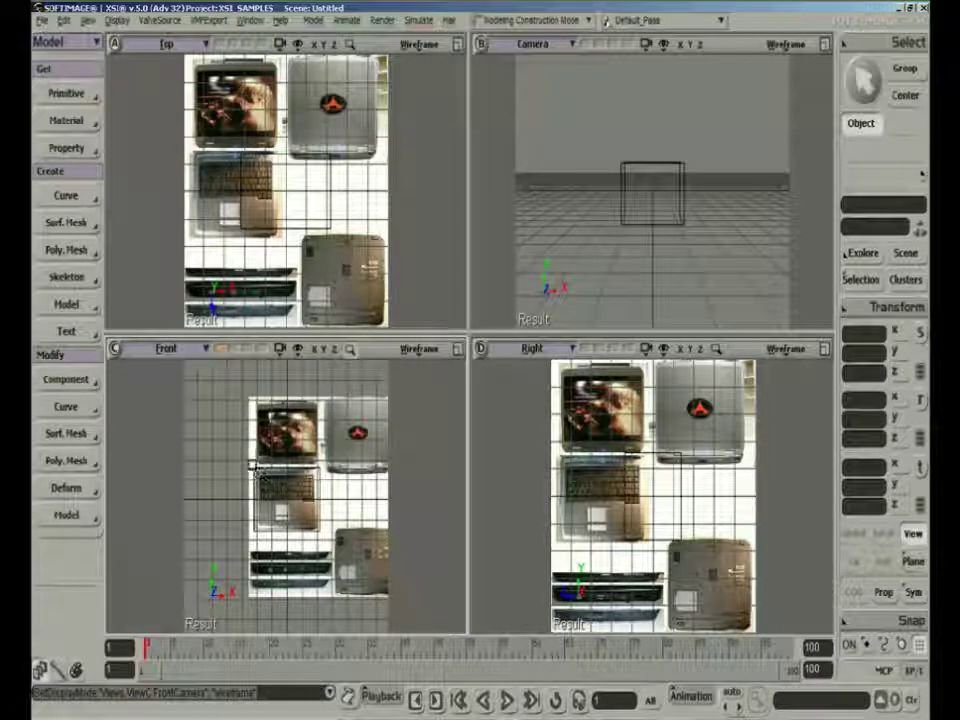
scroll(257, 472, "up", 3)
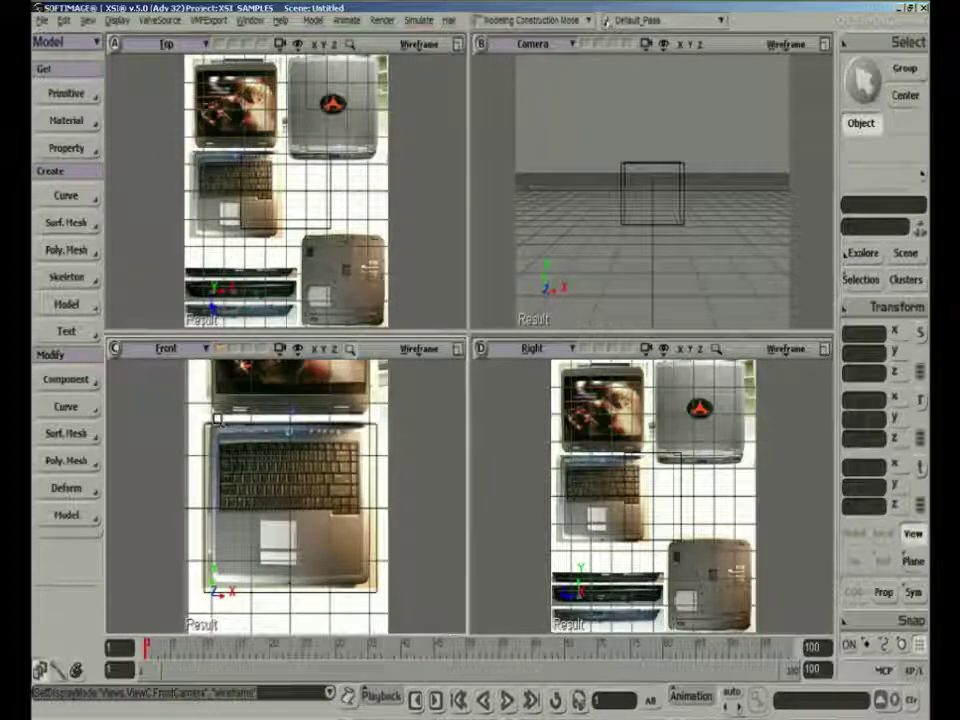
scroll(383, 607, "up", 1)
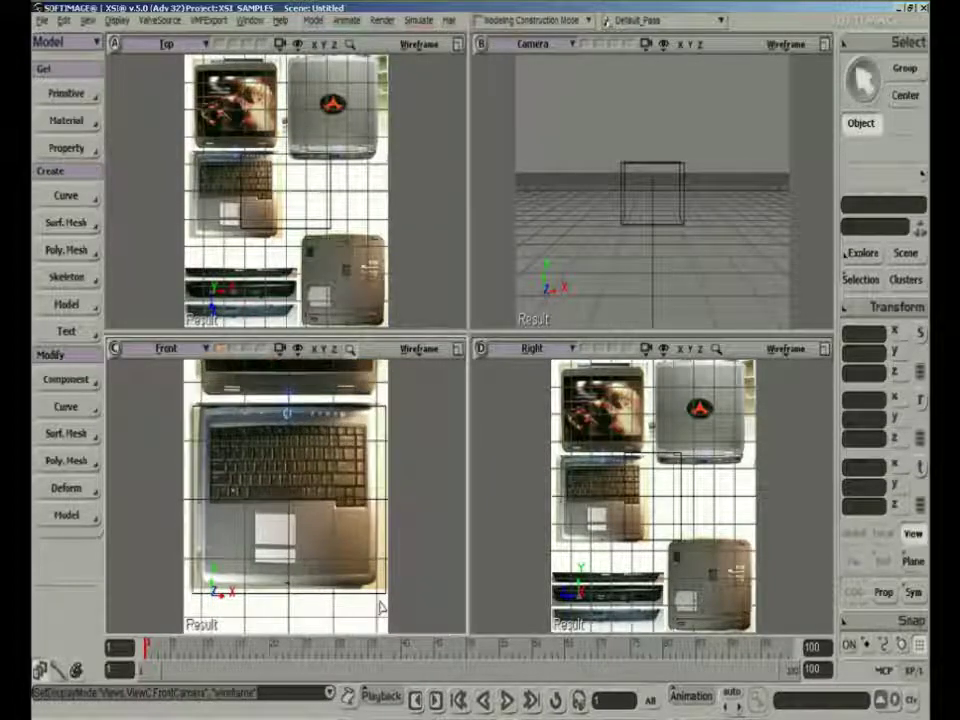
Maximize the Front view and check the cube's outline against the keyboard half at several pixel zoom levels
left_click(457, 348)
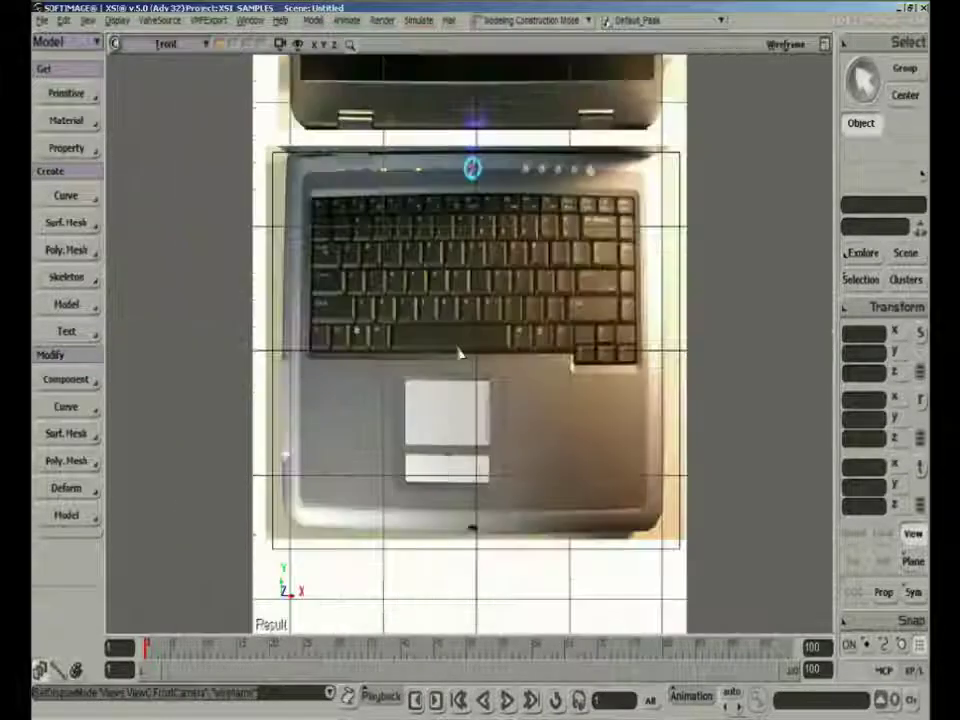
scroll(488, 377, "up", 3)
scroll(488, 377, "down", 5)
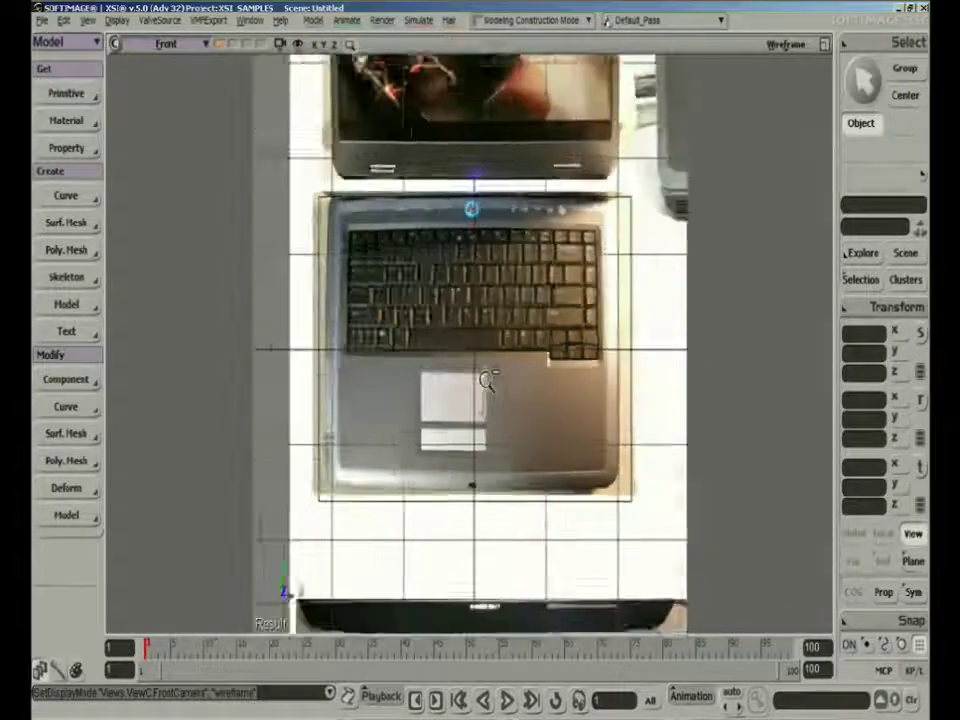
scroll(485, 380, "up", 2)
scroll(486, 387, "down", 2)
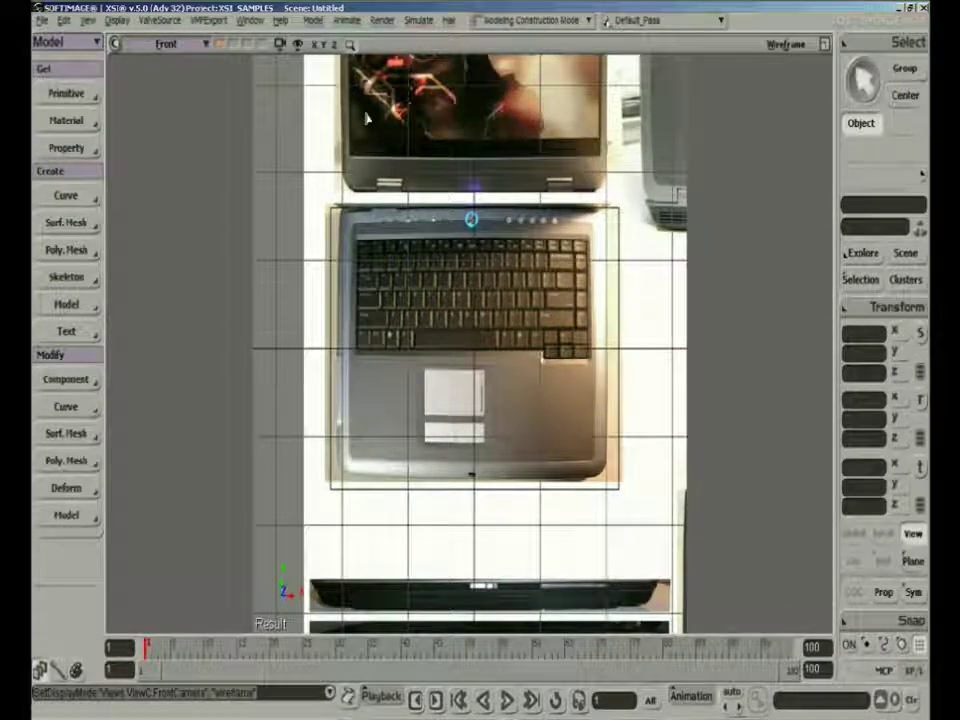
Turn off pixel zoom and adjust the Front camera until the cube's outline lines up with the keyboard half of the image
left_click(350, 44)
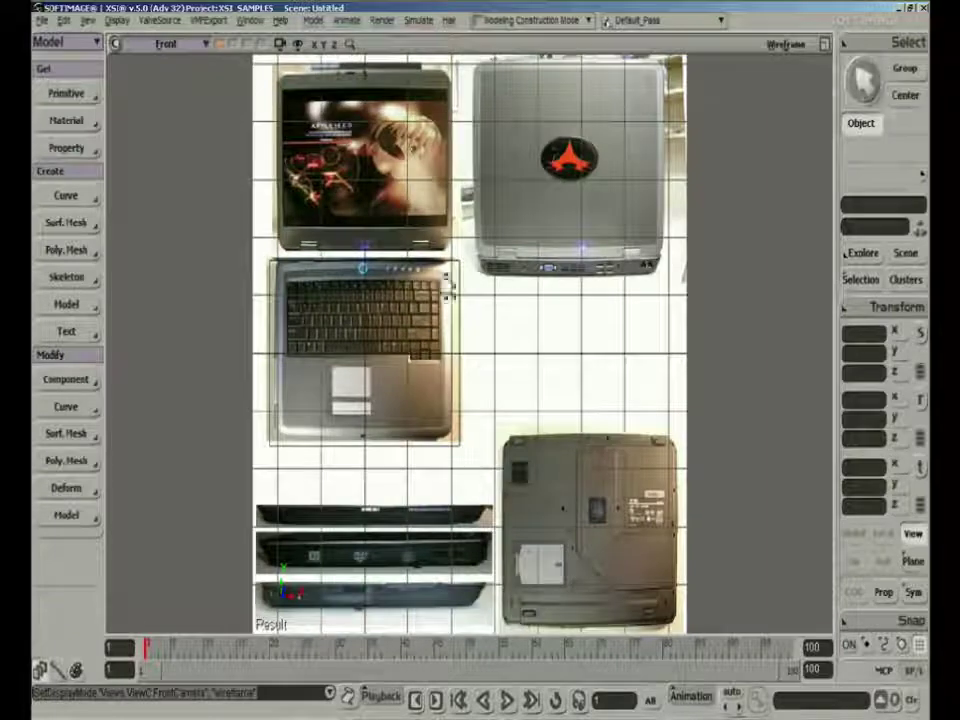
scroll(447, 286, "up", 3)
scroll(447, 286, "down", 4)
scroll(447, 286, "up", 3)
scroll(447, 286, "down", 3)
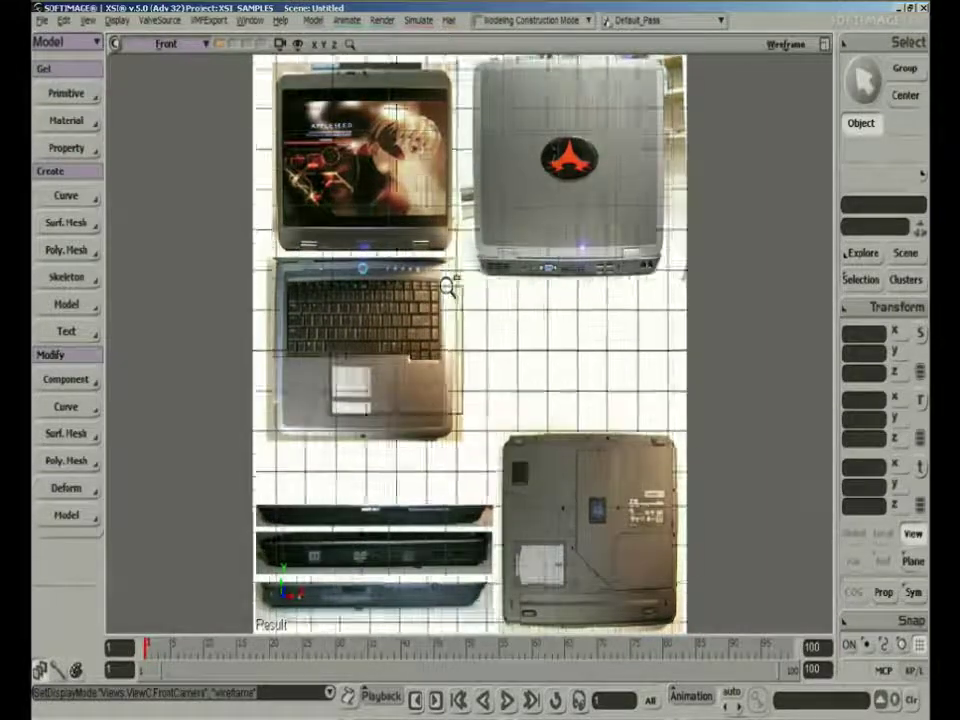
scroll(448, 286, "up", 2)
scroll(448, 287, "up", 2)
scroll(447, 287, "down", 4)
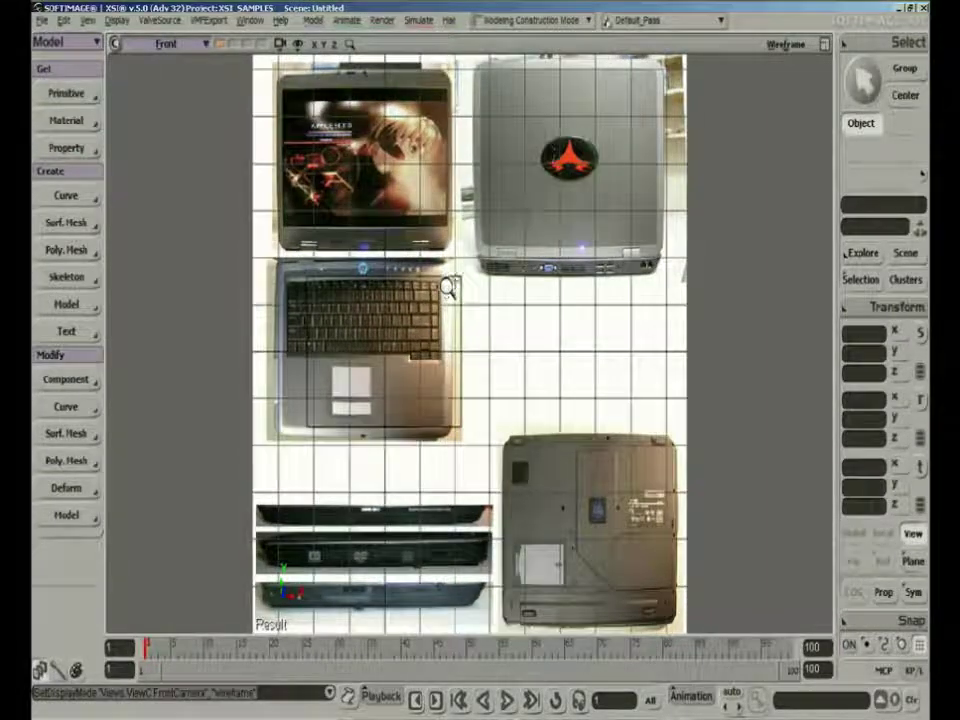
scroll(447, 287, "up", 3)
scroll(447, 286, "down", 4)
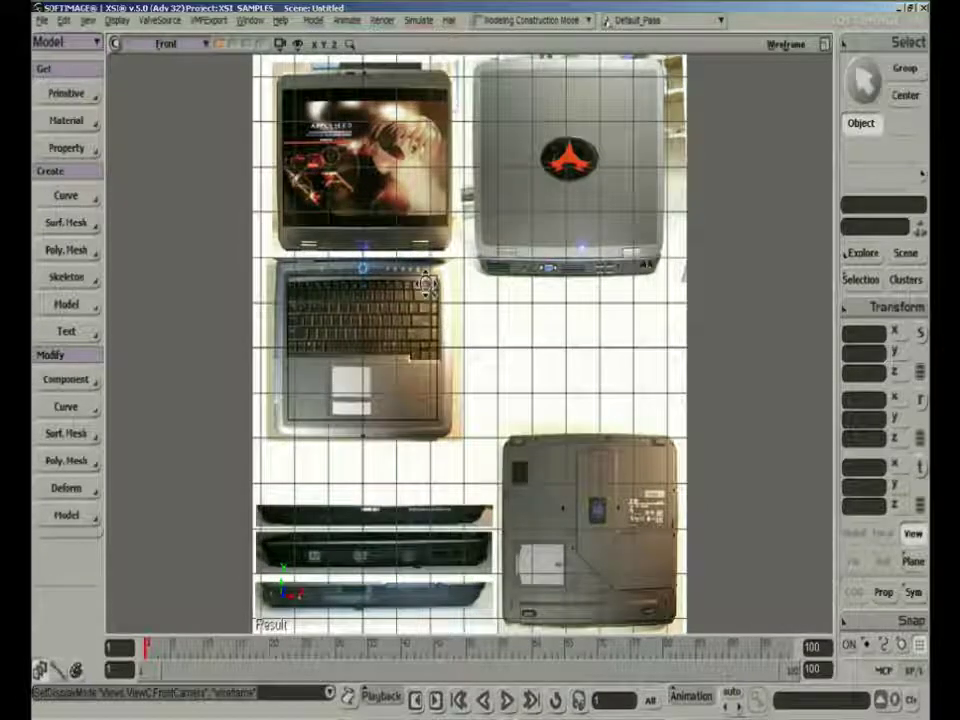
scroll(421, 283, "up", 1)
left_click_drag(421, 283, 446, 288)
middle_click_drag(446, 288, 448, 285)
left_click_drag(448, 285, 437, 284)
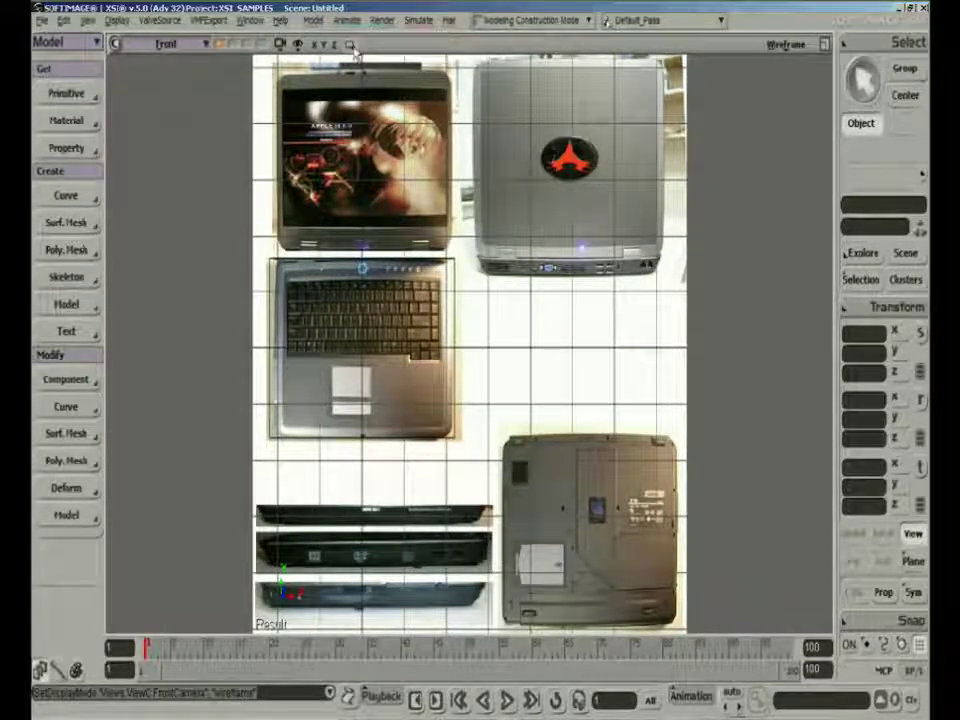
Select the cube and scale it to 0.52 in X and 0.3959 in Y to fit the laptop's keyboard half
key("space")
left_click(455, 368)
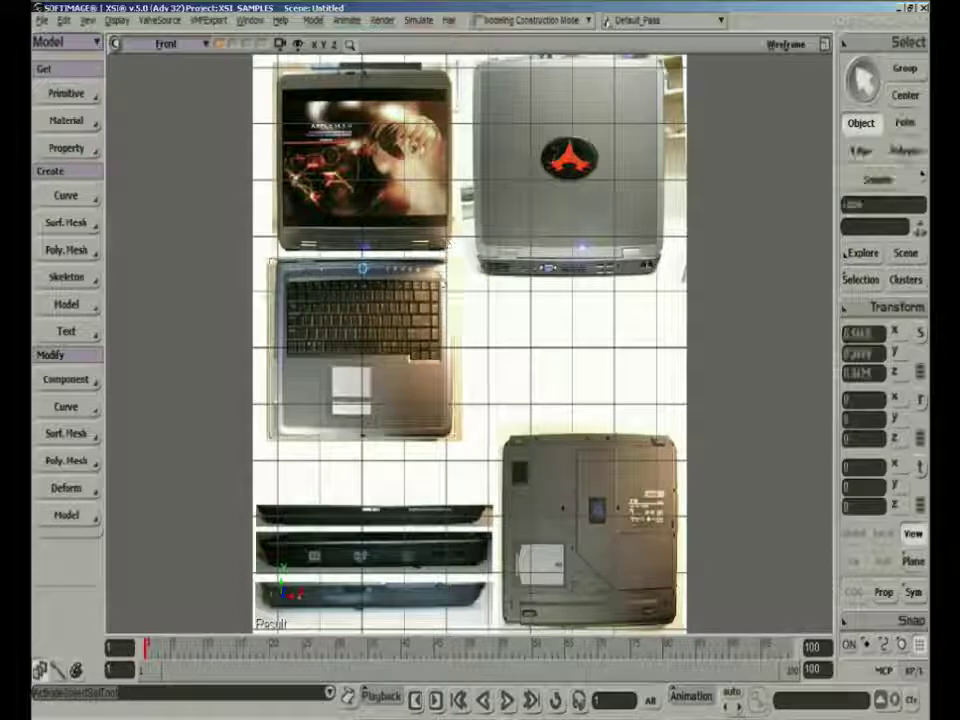
key("x")
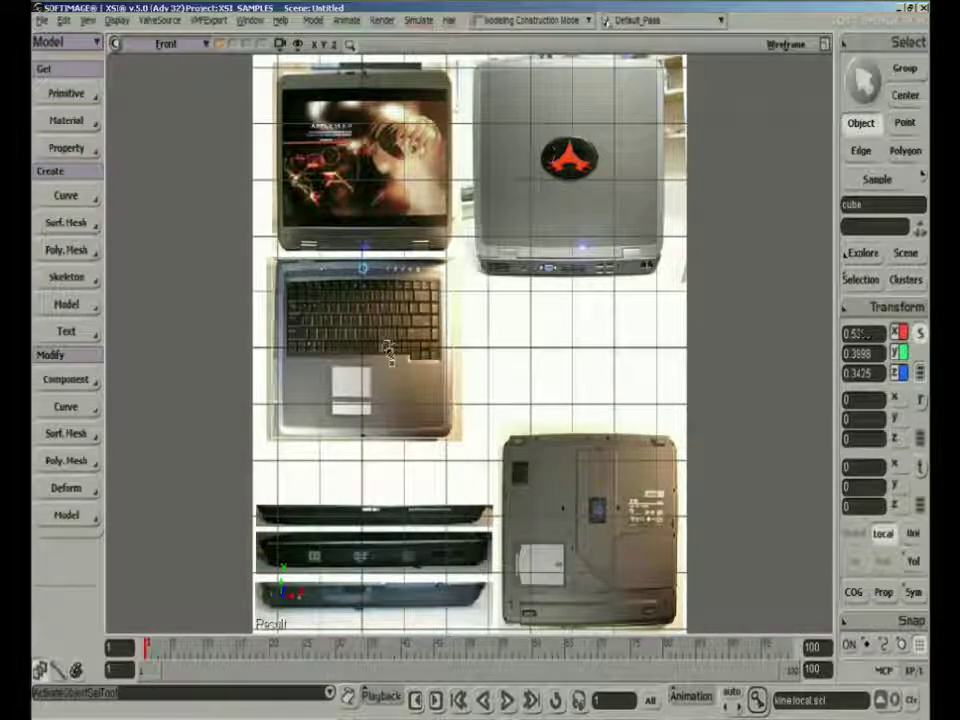
left_click_drag(389, 350, 364, 299)
key("s")
left_click_drag(440, 378, 392, 340)
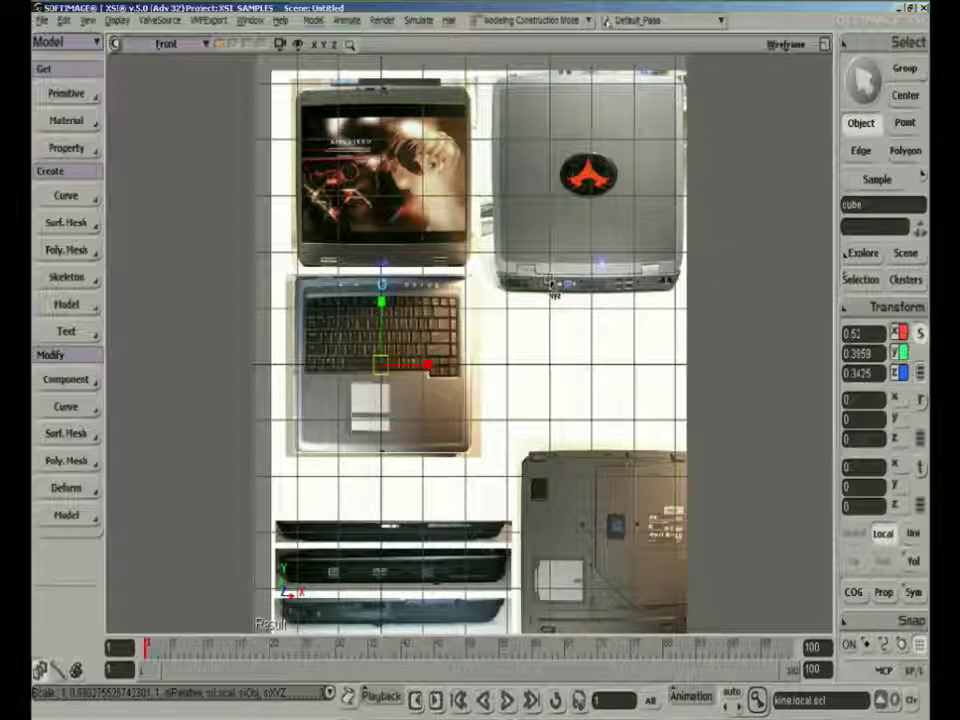
Return to the four-view layout and maximize the Top view on the laptop reference image
left_click(822, 41)
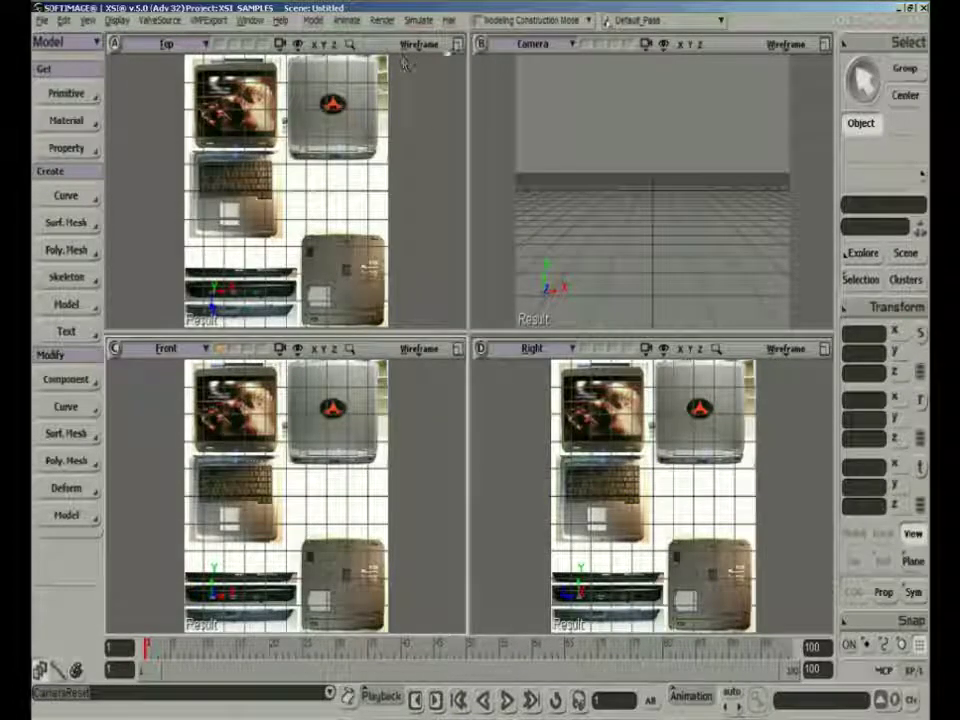
left_click(457, 44)
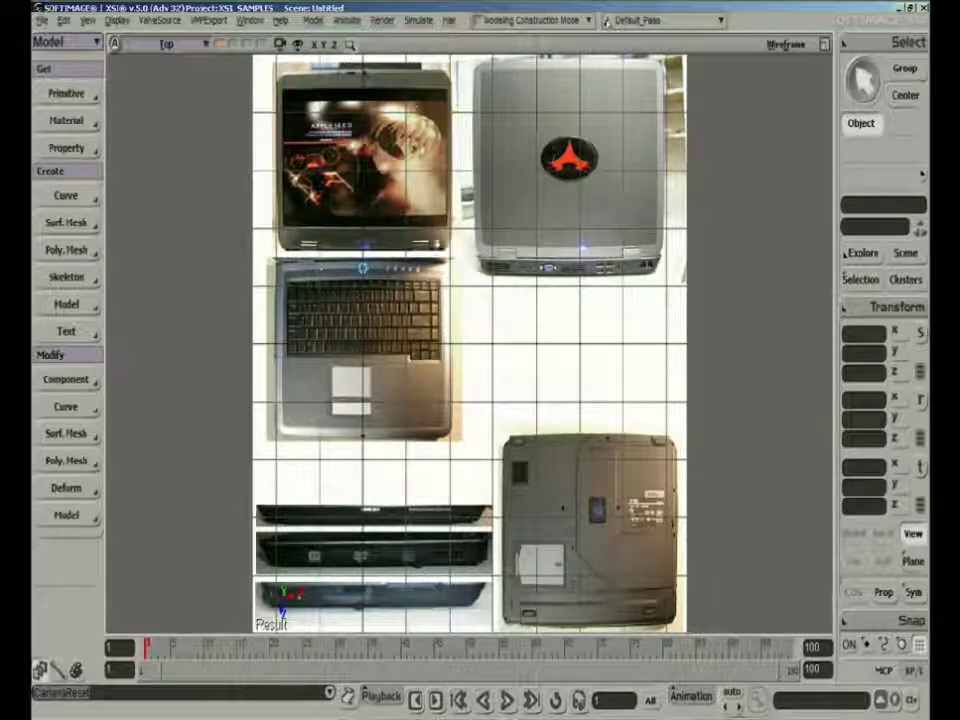
left_click_drag(382, 360, 272, 258)
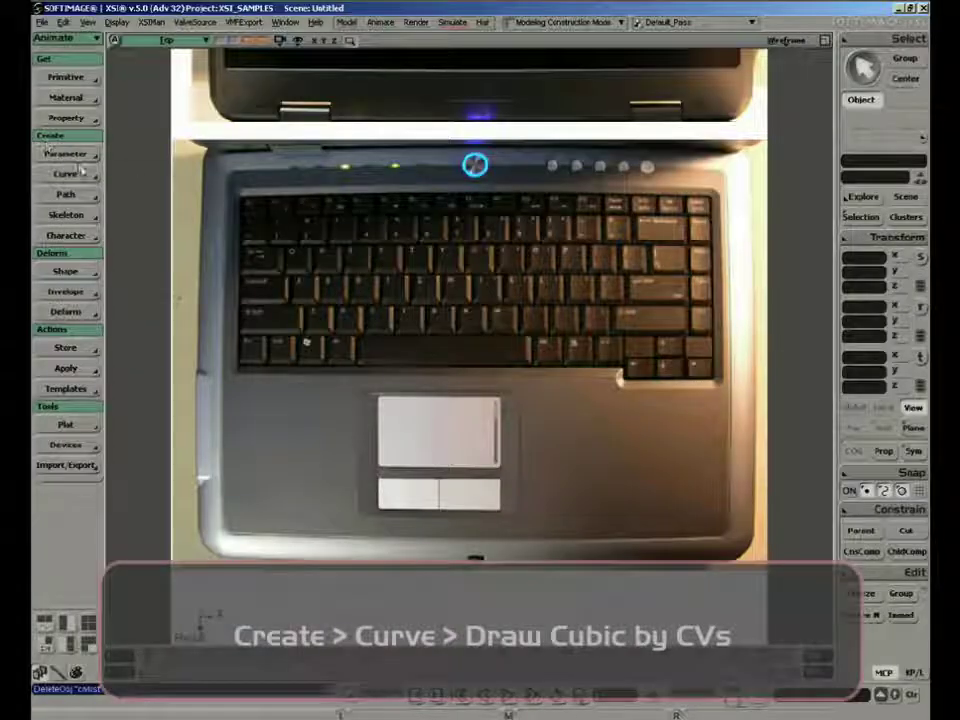
Trace the left half of the keyboard base's outline with a cubic CV curve, from the rear centre around to the front centre
left_click(66, 174)
left_click(150, 174)
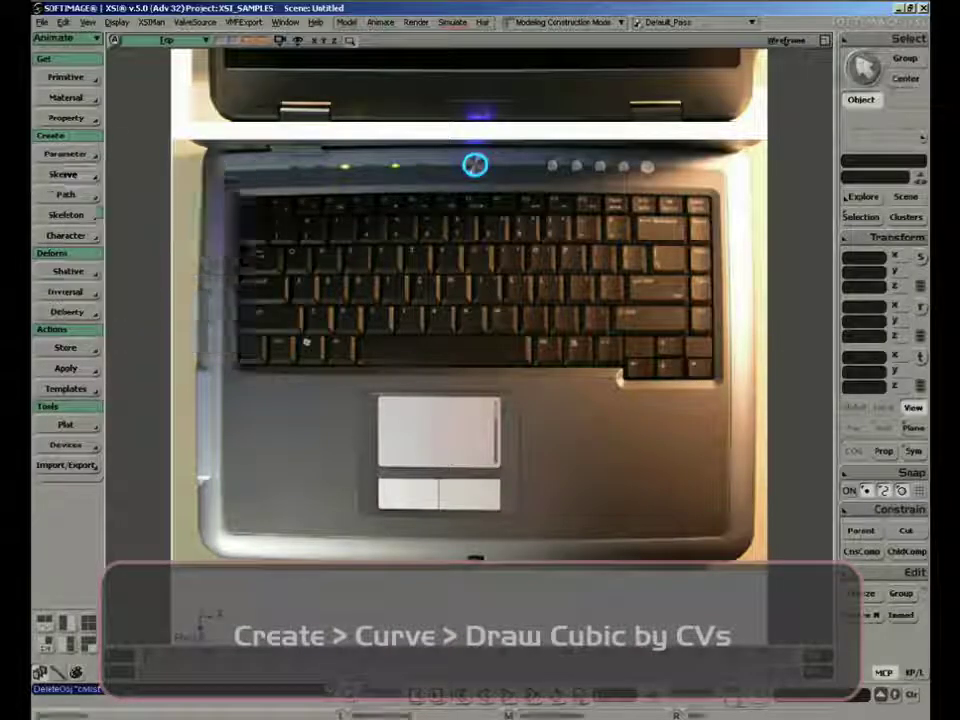
left_click(474, 163)
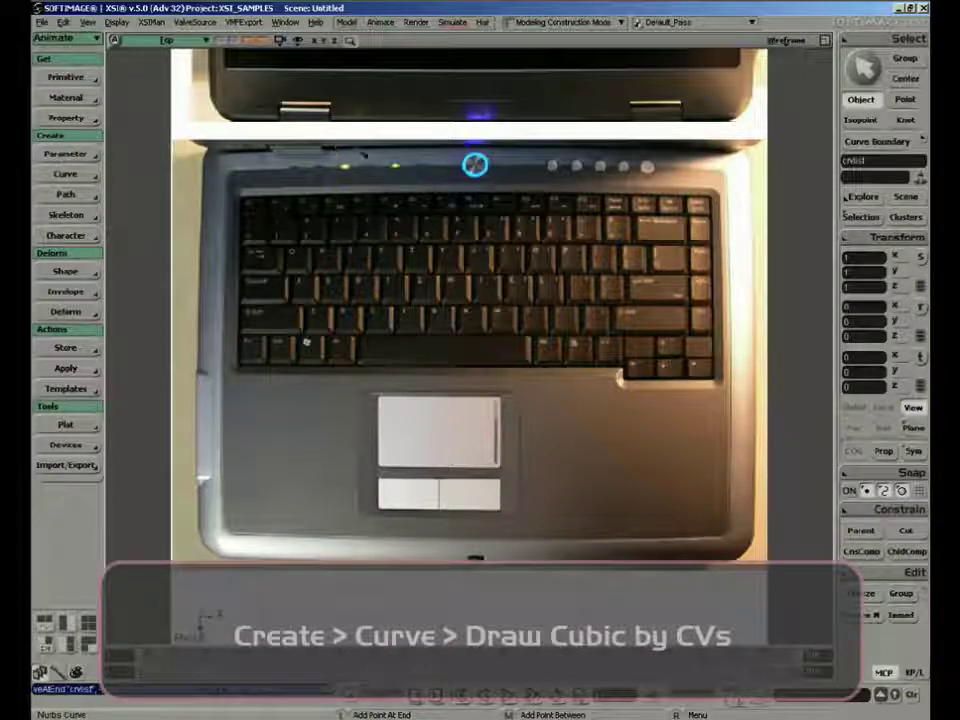
left_click(290, 148)
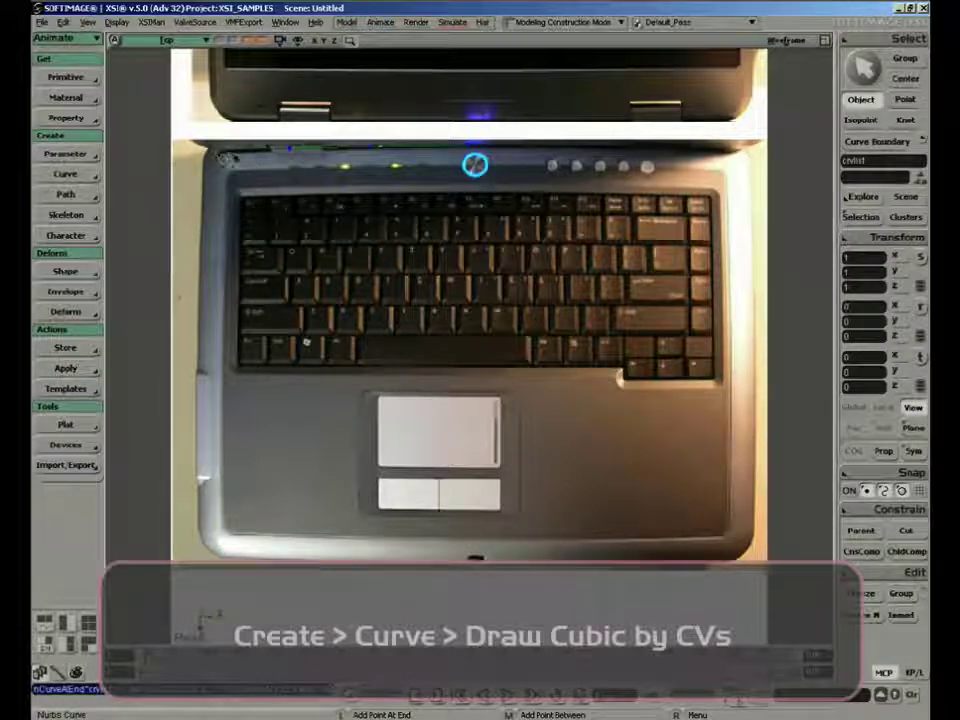
left_click(227, 154)
left_click(206, 155)
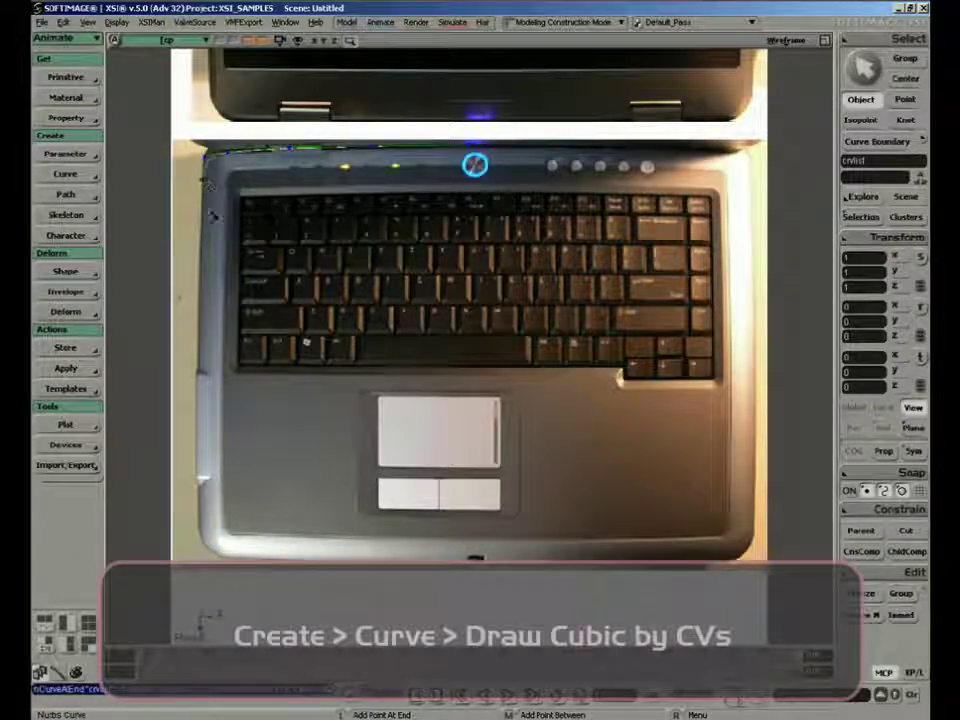
left_click(202, 234)
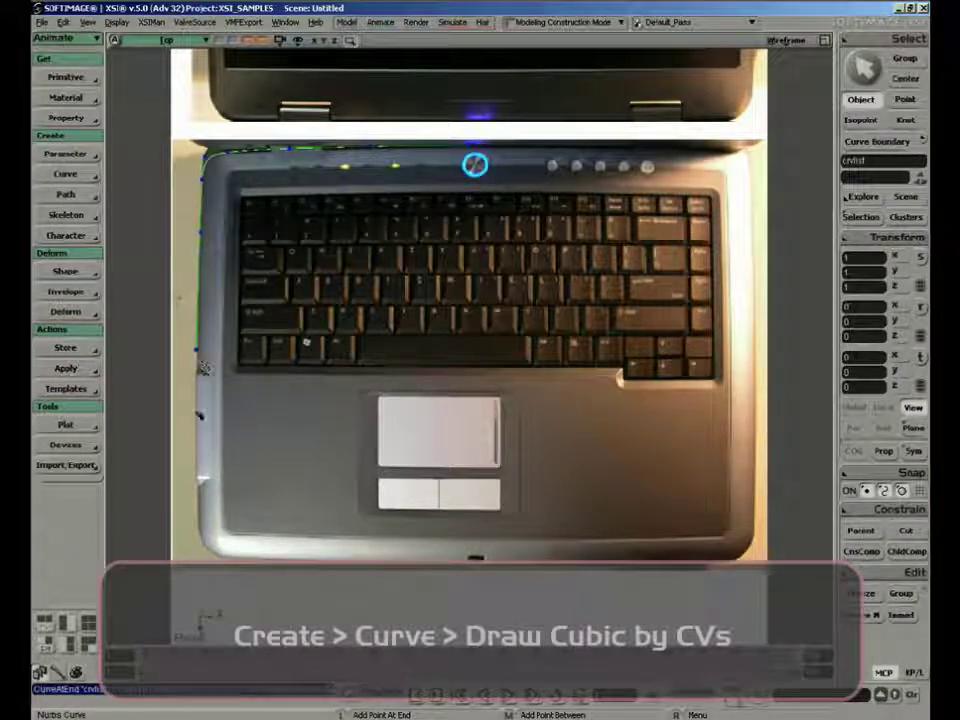
left_click(202, 496)
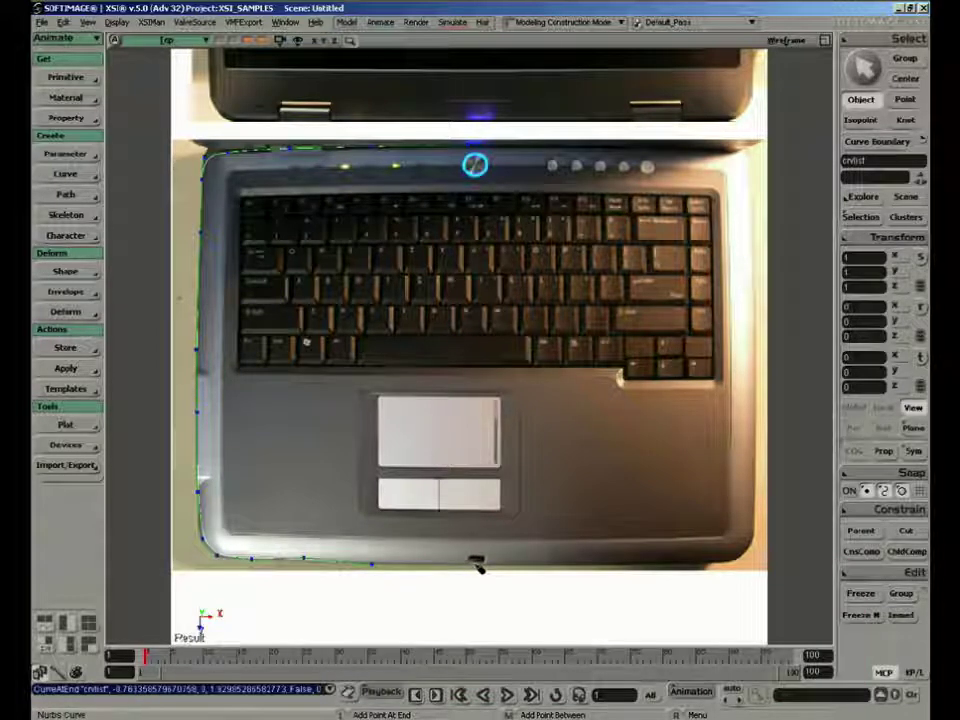
Tweak the curve's points at the front-left and rear-left corners to follow the laptop's edge more closely
key("m")
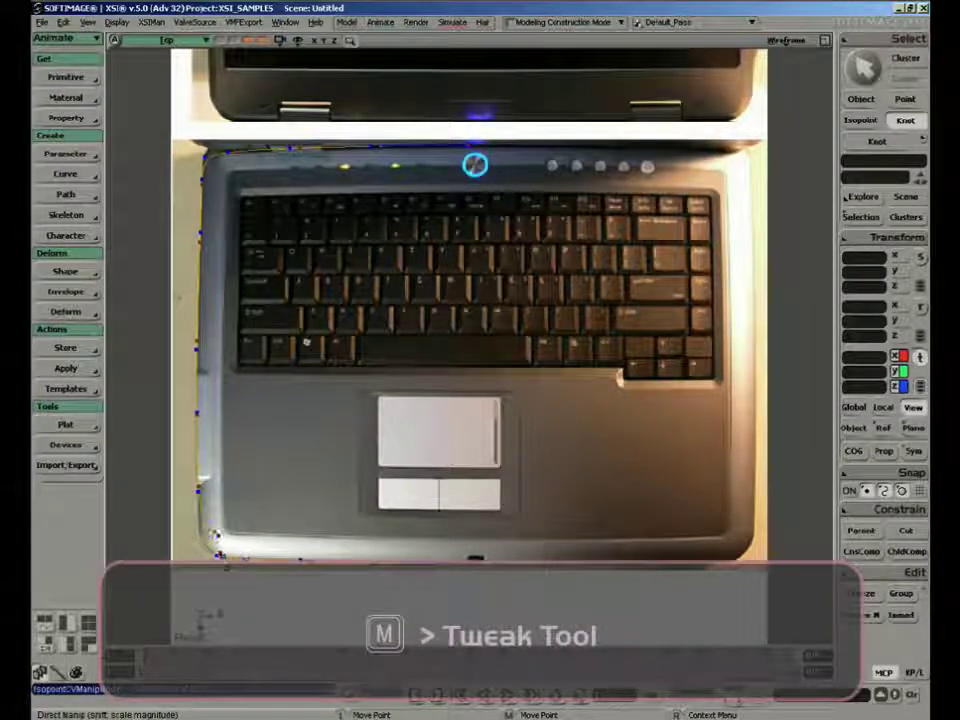
key("ctrl+z")
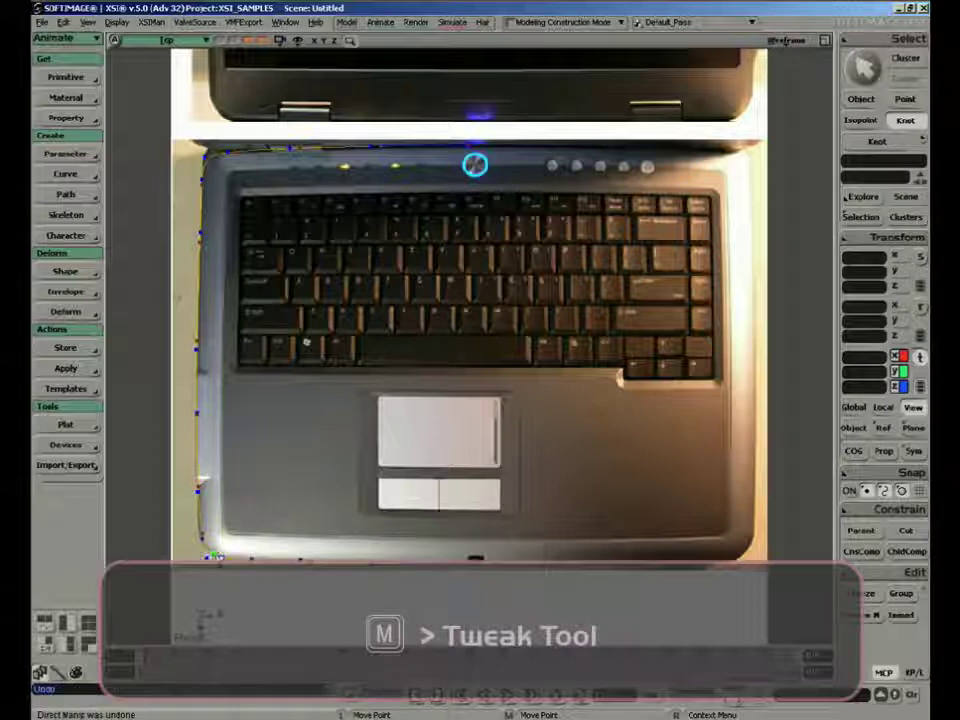
left_click_drag(203, 536, 201, 540)
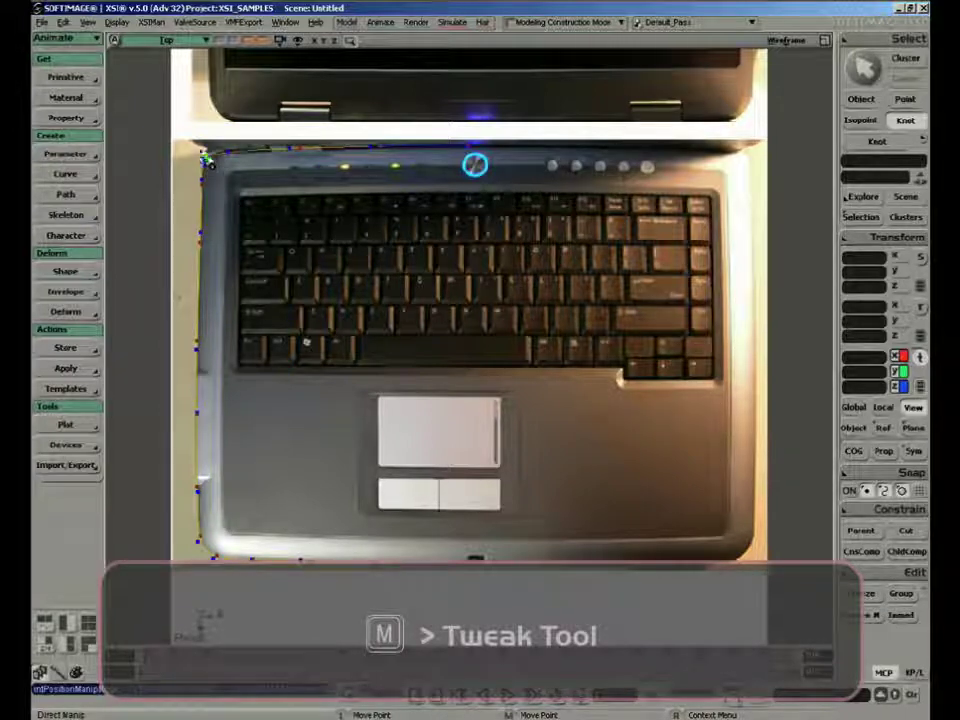
left_click_drag(206, 158, 204, 157)
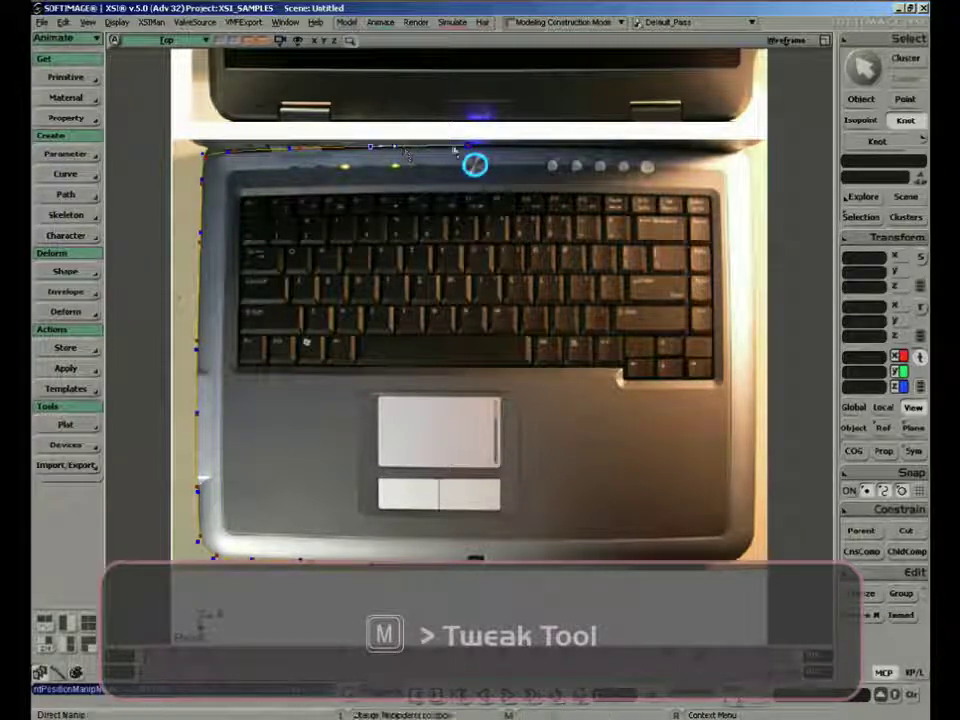
Duplicate the half-outline curve symmetrically across the YZ plane, keeping the constraint duplication and negative scaling freeze options on
key("space")
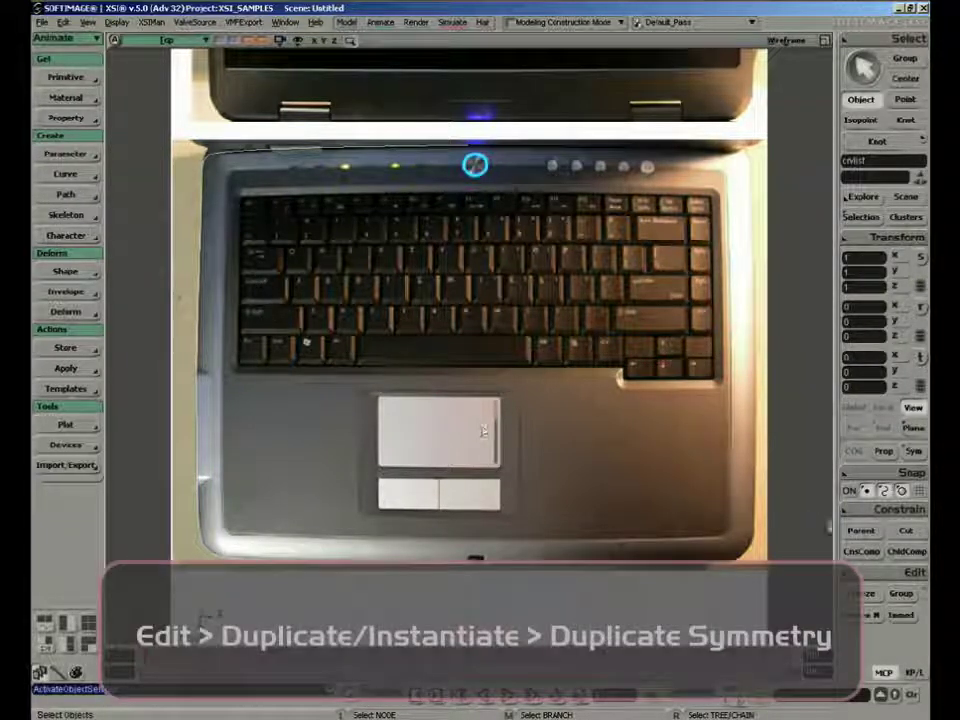
left_click(884, 573)
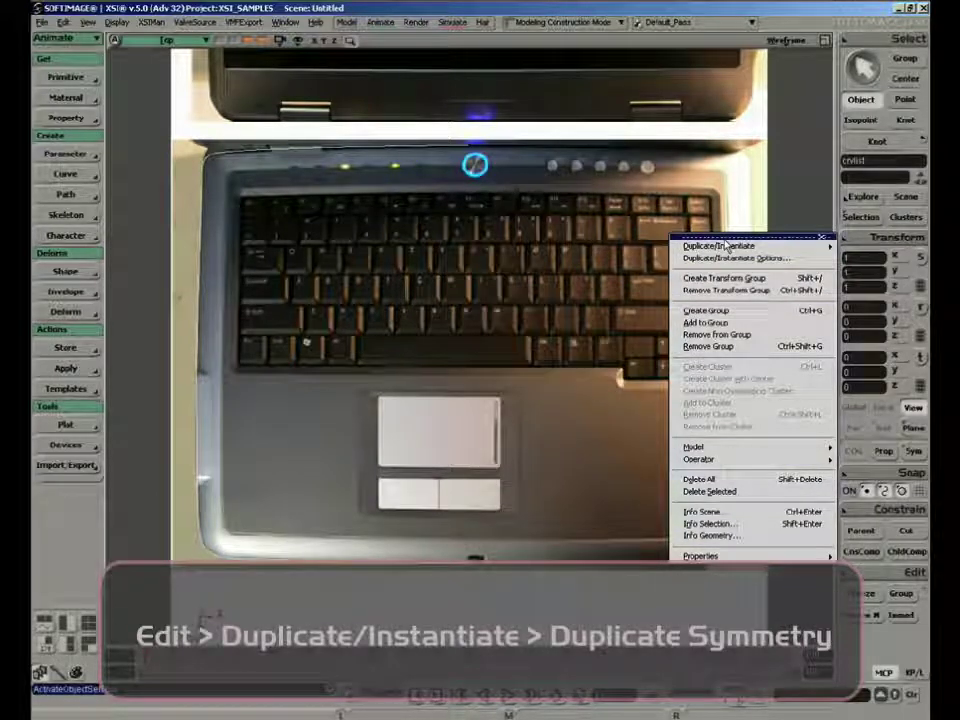
mouse_move(718, 246)
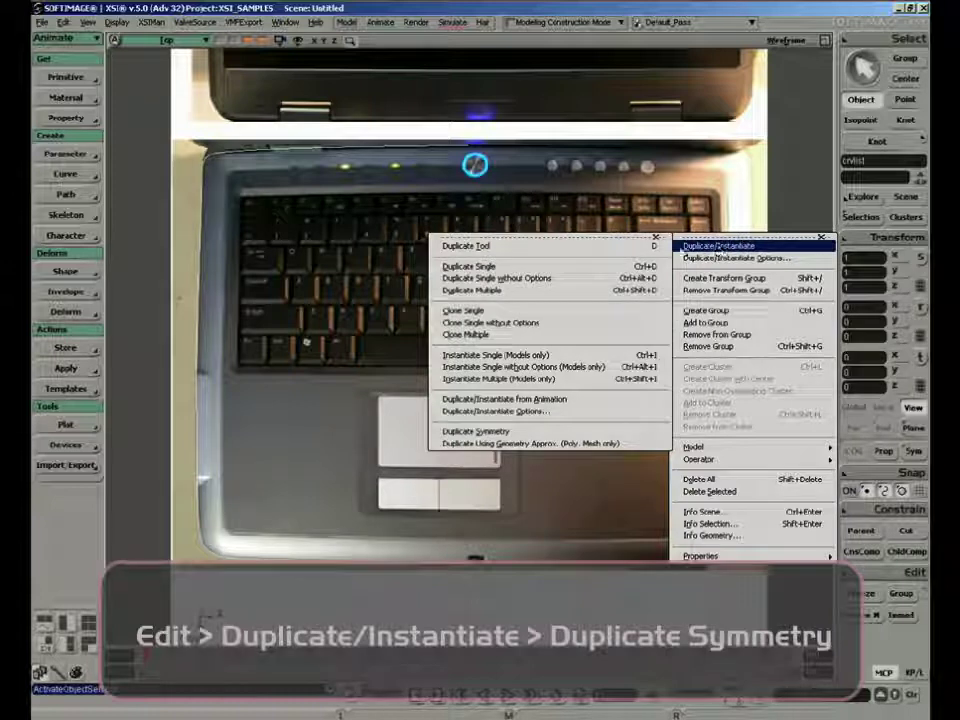
left_click(475, 431)
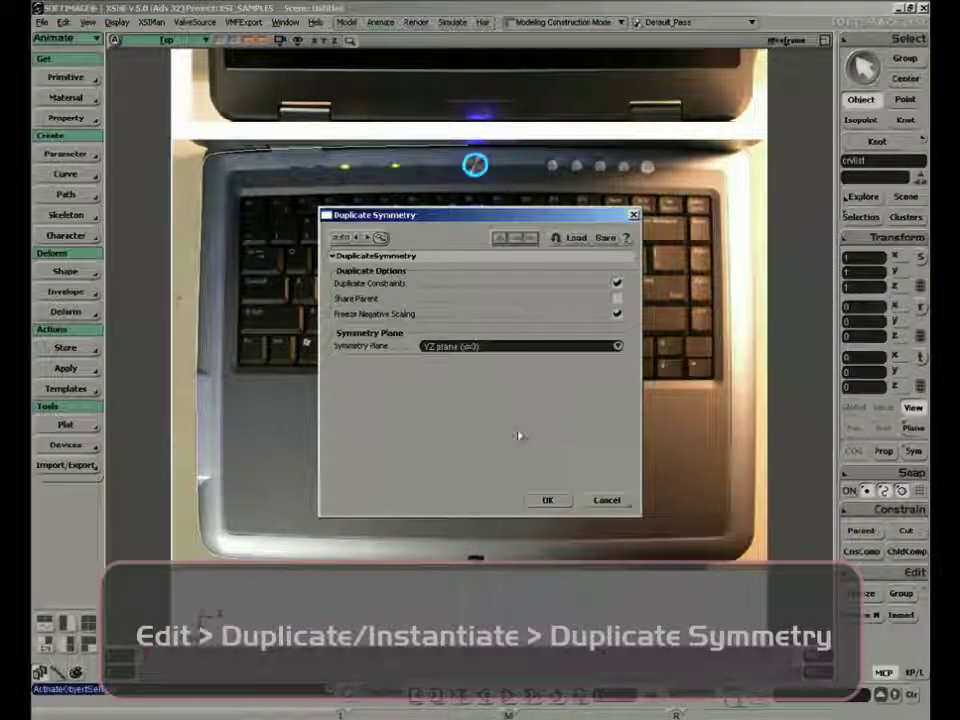
left_click(547, 500)
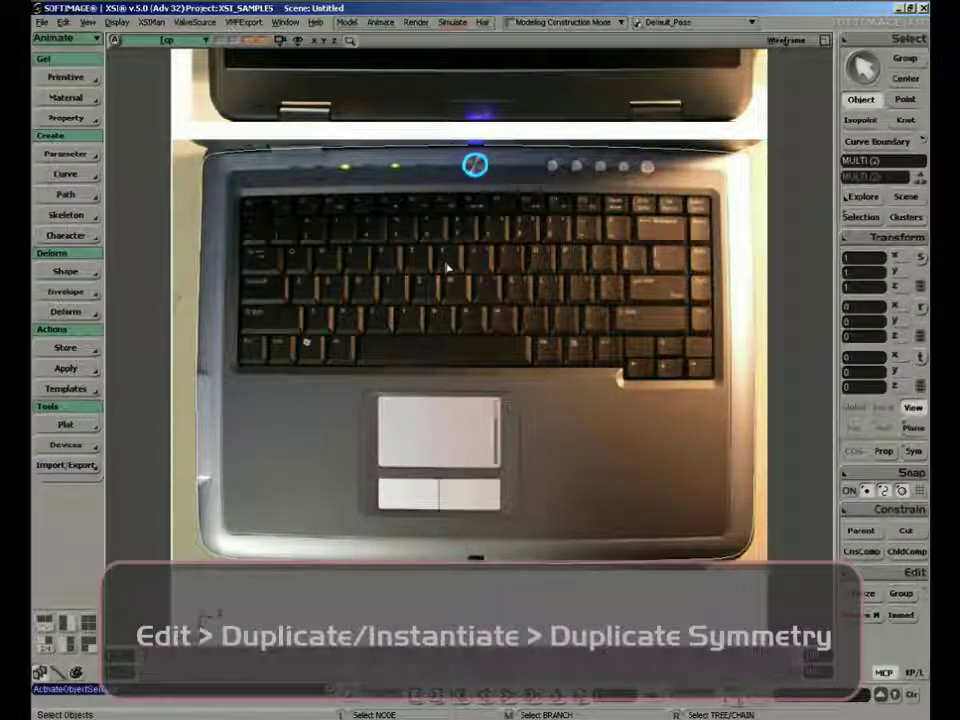
Merge the two half-outline curves into one, picking their boundaries at the rear centre of the laptop
key("1")
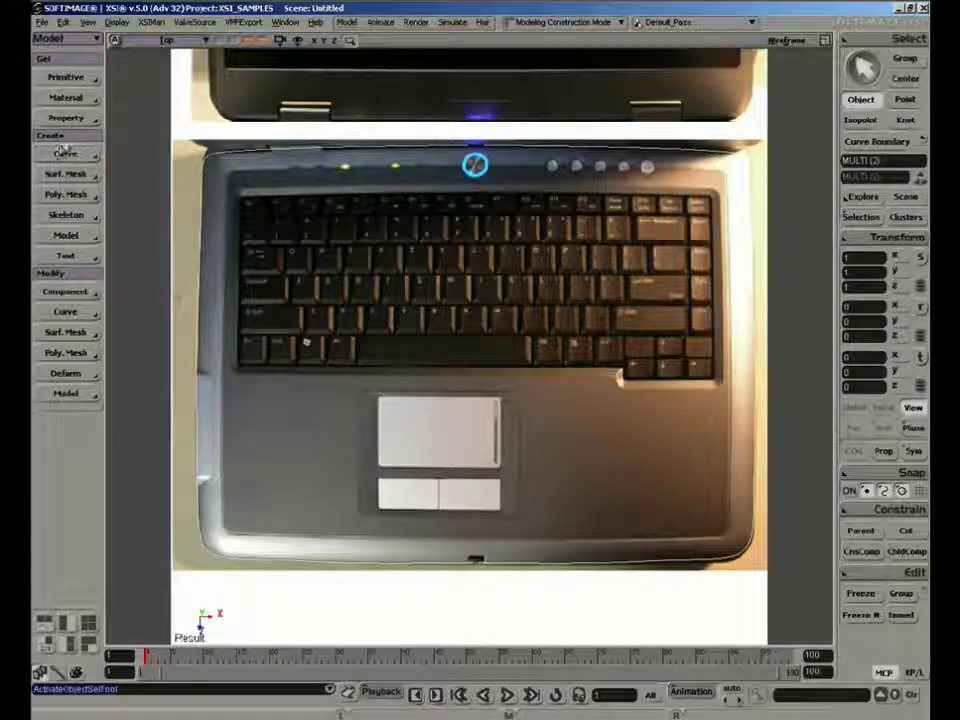
left_click(70, 155)
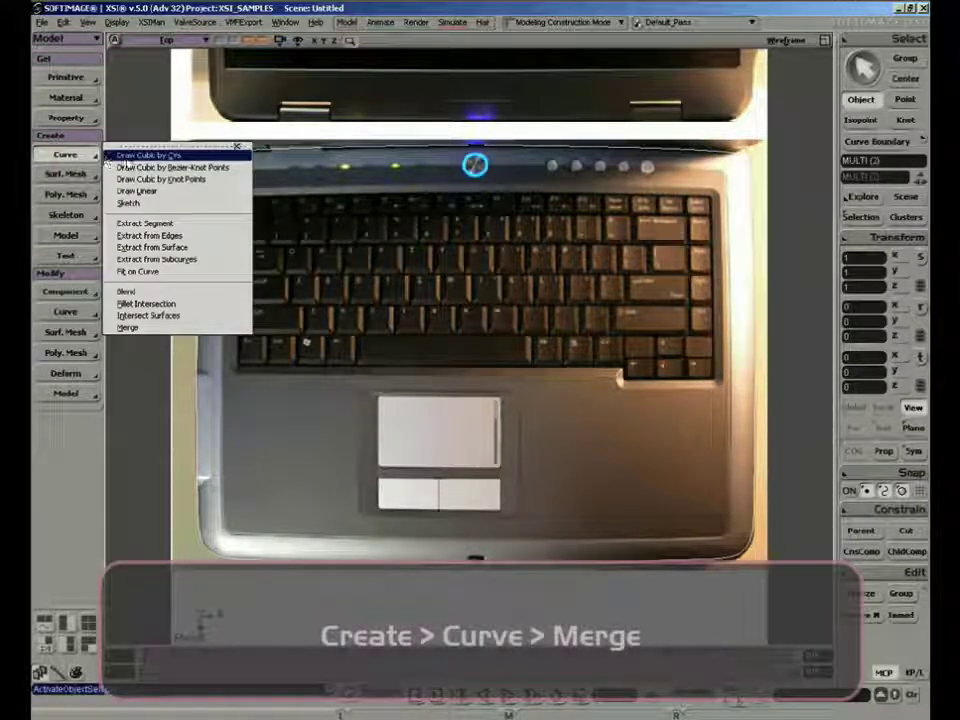
left_click(165, 329)
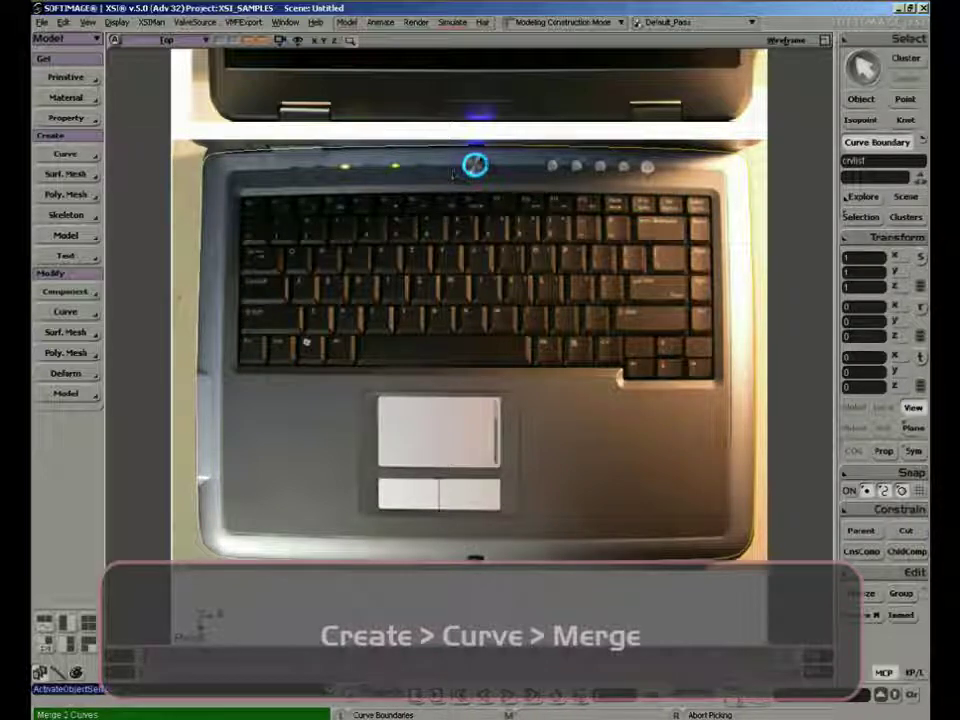
left_click(475, 134)
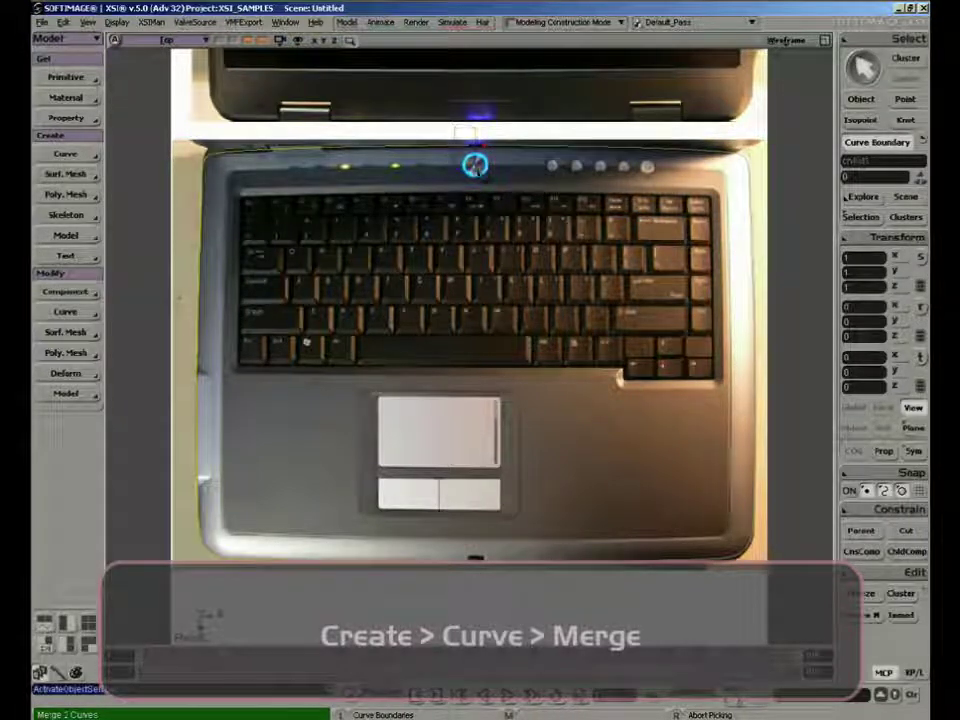
left_click(475, 165)
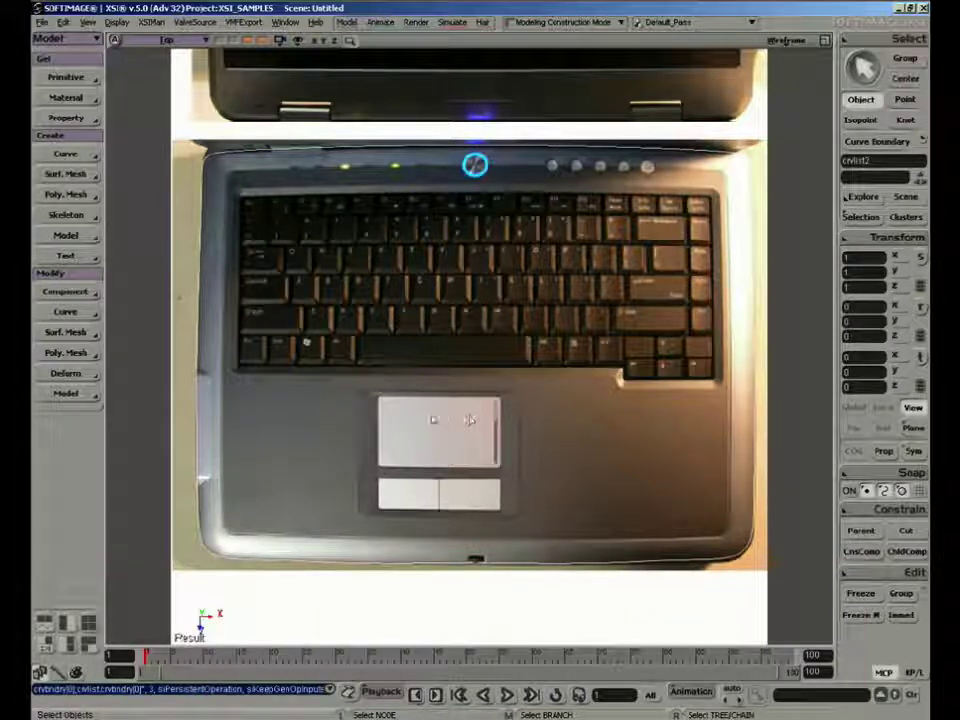
Close the merged curve with Open/Close and freeze its modeling history
left_click(65, 311)
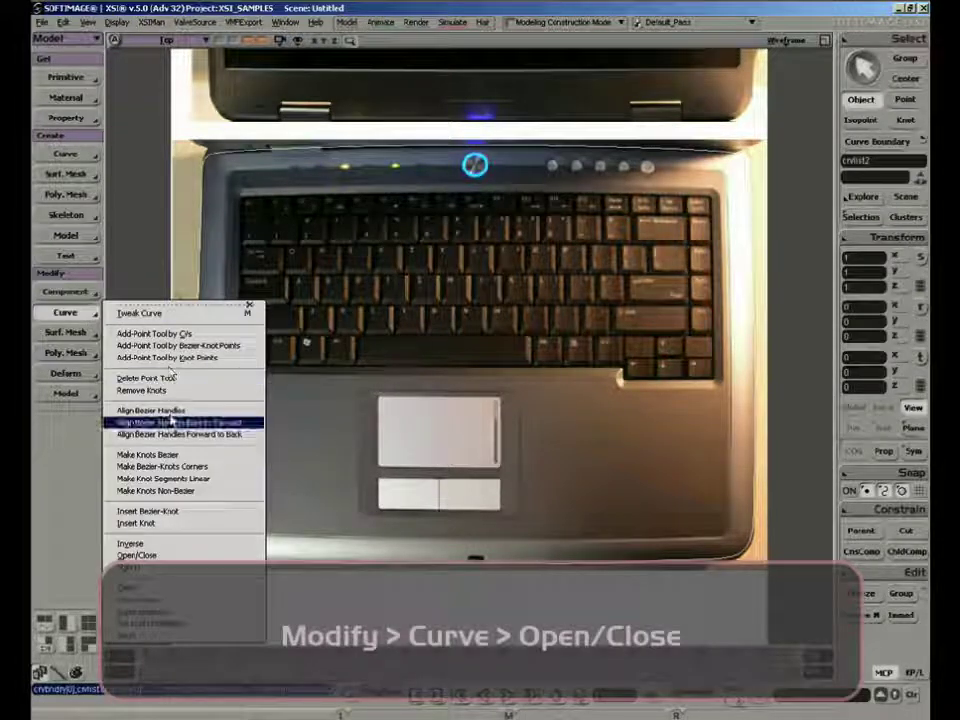
left_click(185, 555)
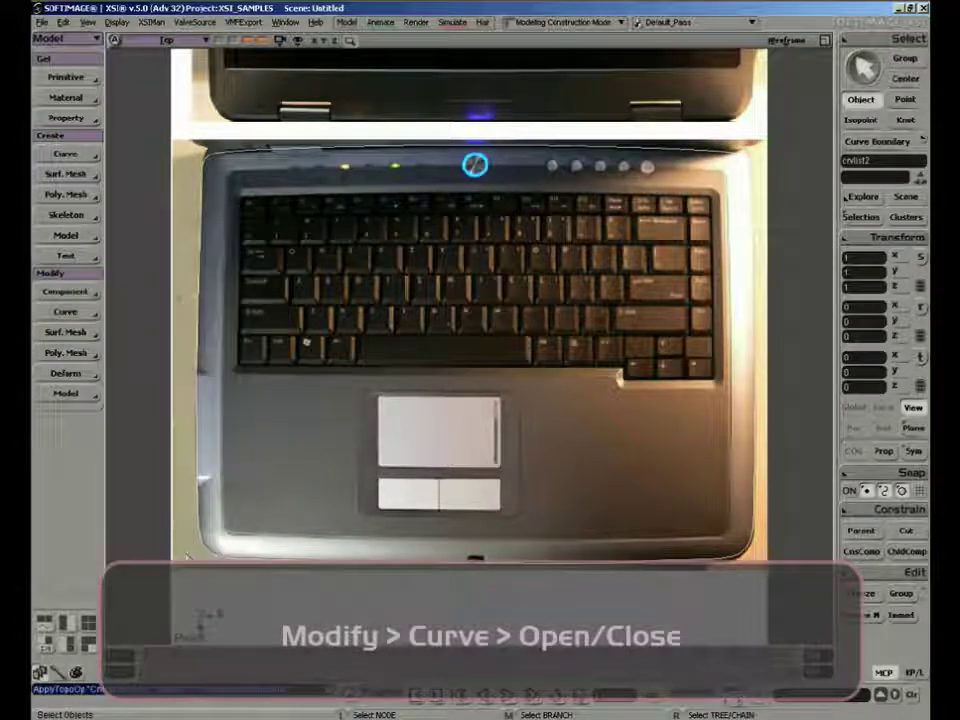
key("8")
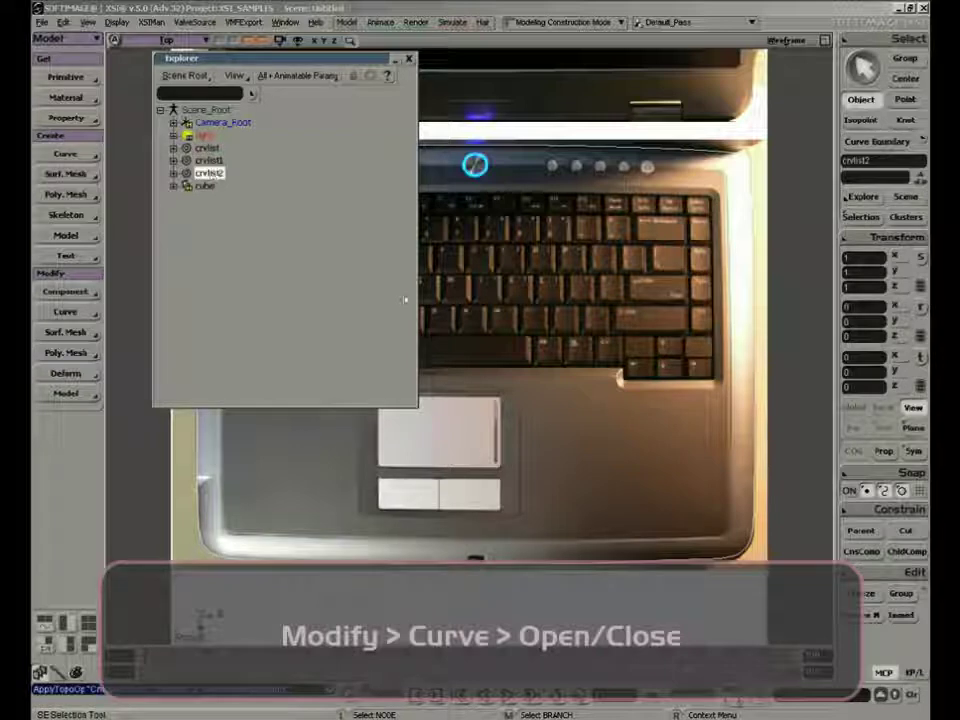
left_click(868, 617)
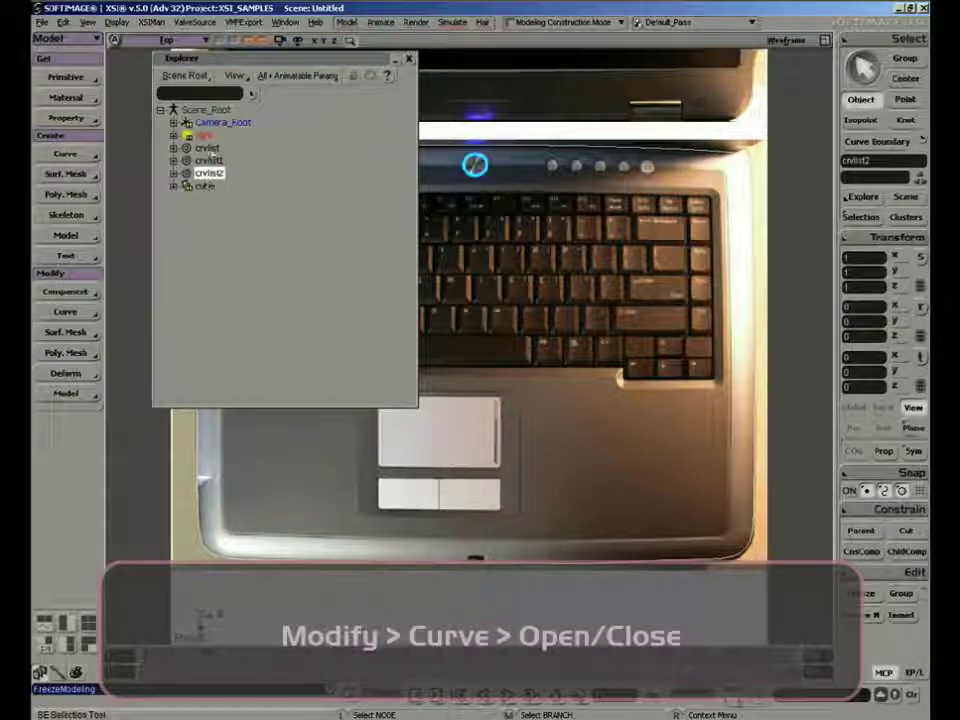
Delete the two source curves, crvlist and crvlist1, and the cube from the scene
left_click(207, 148)
left_click(213, 162, "ctrl")
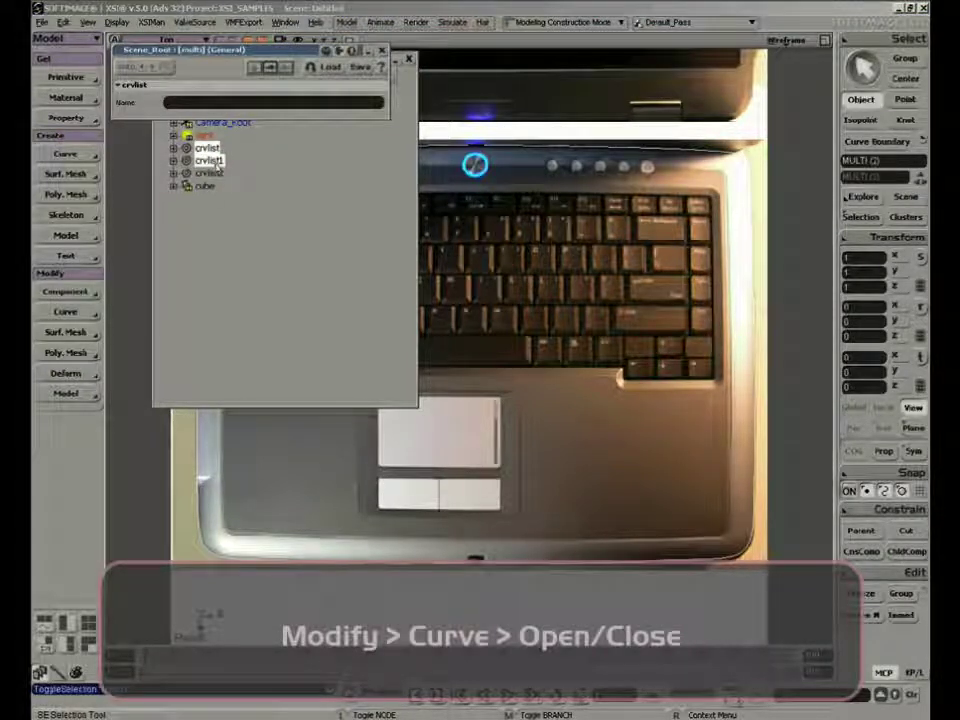
key("Delete")
left_click(206, 162)
key("Delete")
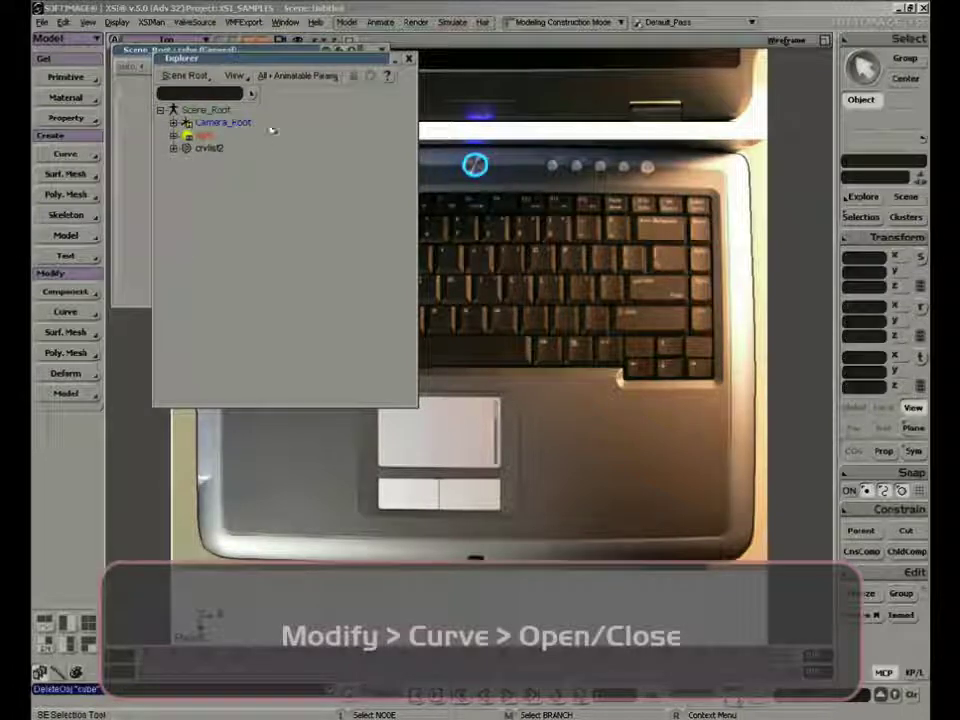
Select the merged outline curve and inspect it at an angle in the Camera view of the four-view layout
key("space")
left_click_drag(392, 108, 308, 190)
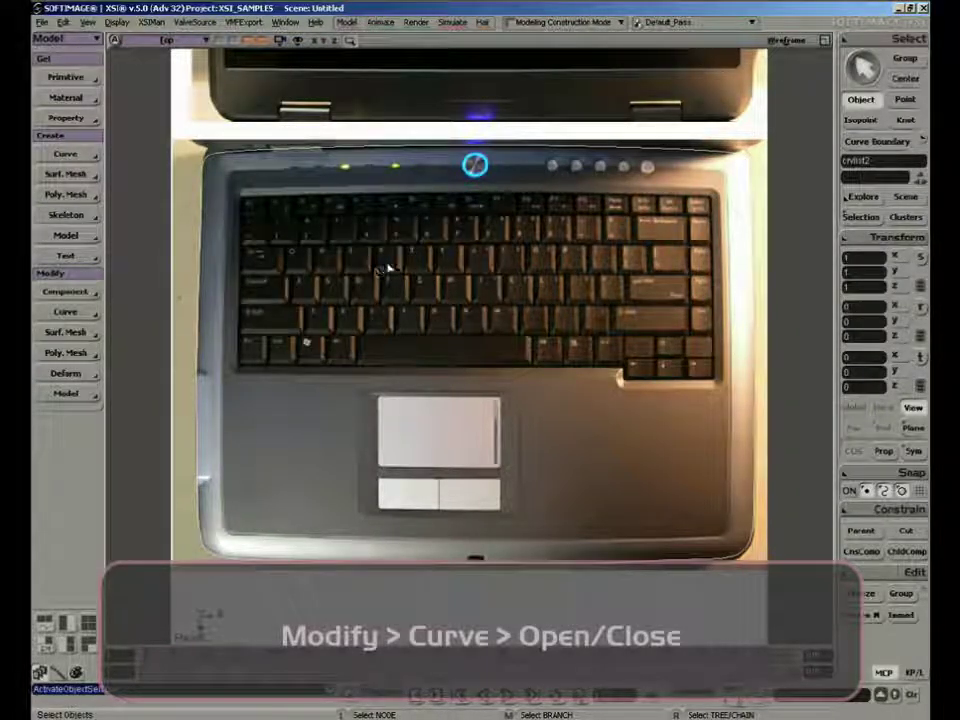
left_click(826, 42)
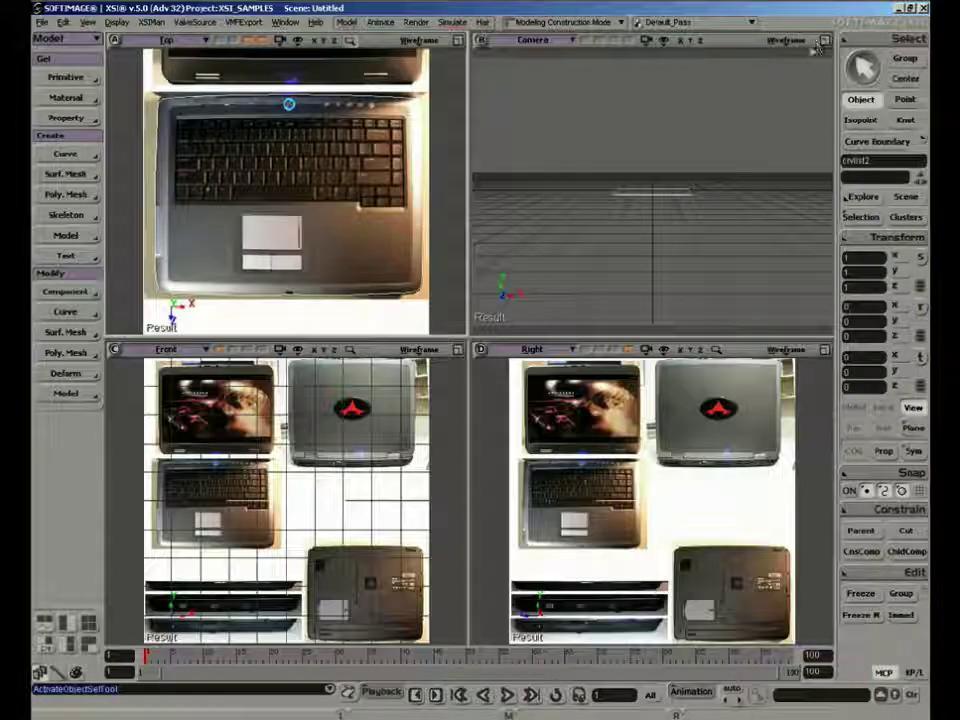
key("s")
middle_click_drag(660, 219, 700, 190)
right_click_drag(700, 190, 671, 251)
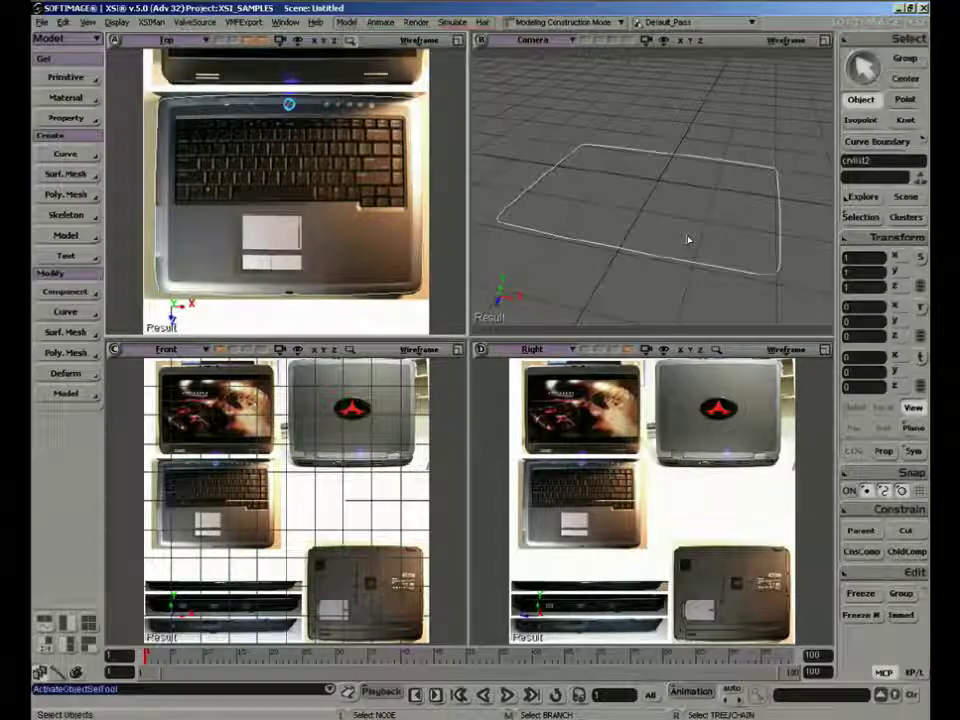
Convert the closed outline curve into a polygon mesh with Curves To Mesh
key("8")
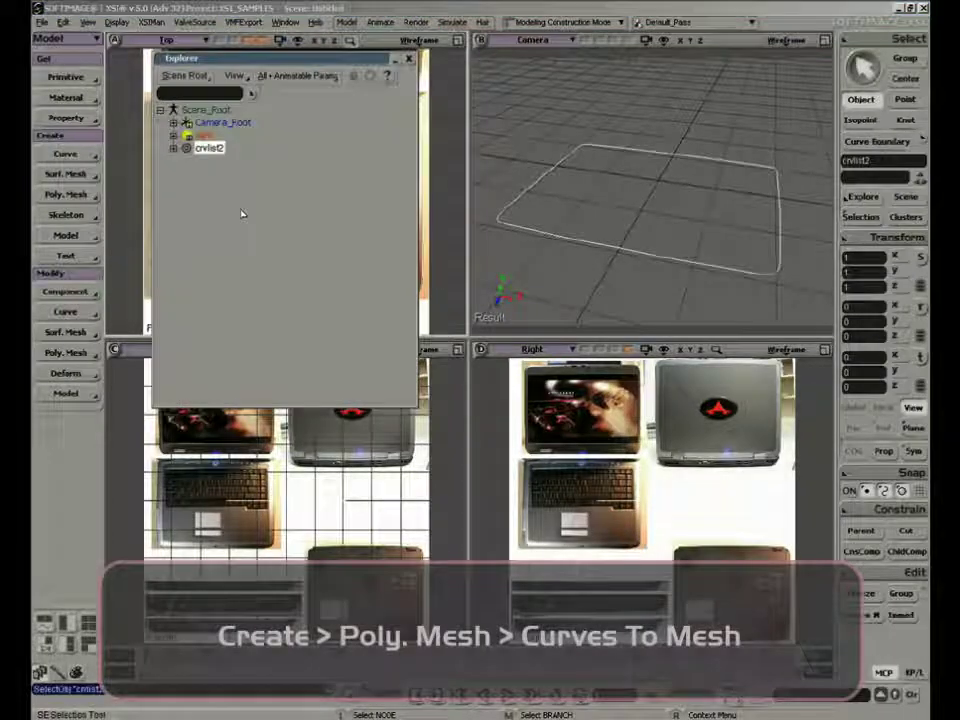
left_click(80, 196)
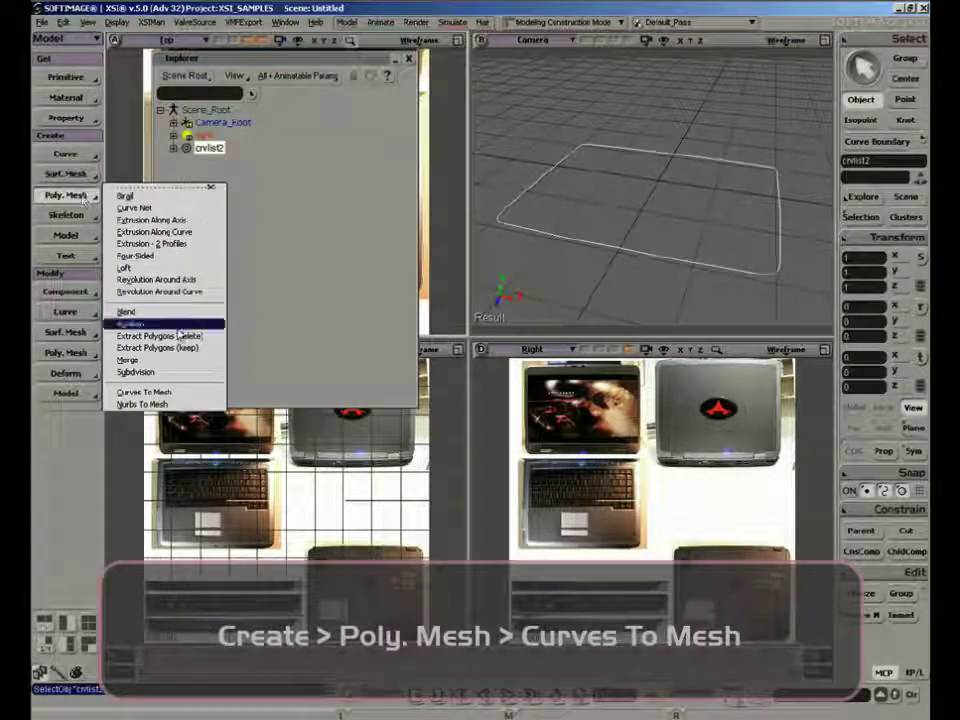
left_click(184, 394)
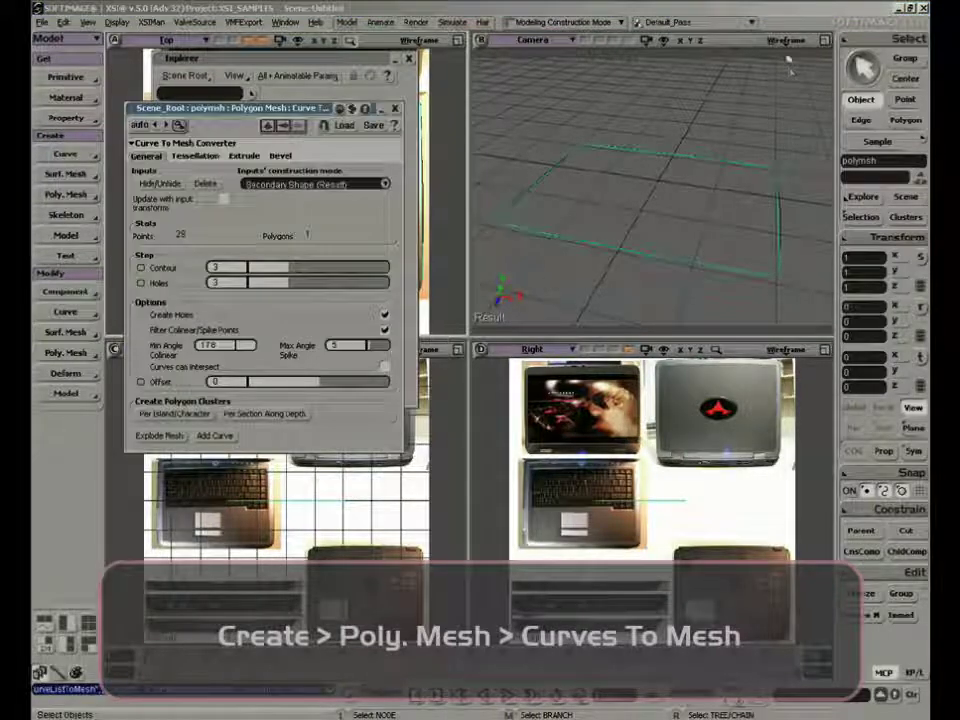
Set the Camera view to shaded display to inspect the new mesh, and close the Curve To Mesh Converter properties
left_click(785, 40)
left_click(740, 224)
key("s")
mouse_move(700, 200)
right_mouse_down()
mouse_move(641, 216)
mouse_move(645, 152)
mouse_move(705, 264)
mouse_move(681, 276)
right_mouse_up()
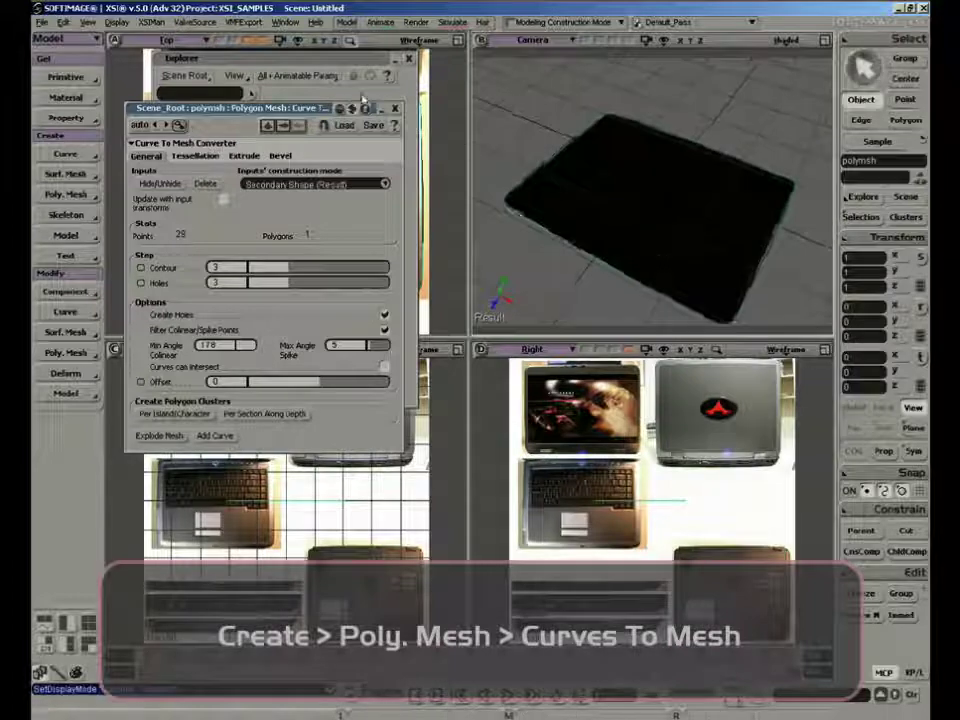
left_click_drag(363, 103, 392, 210)
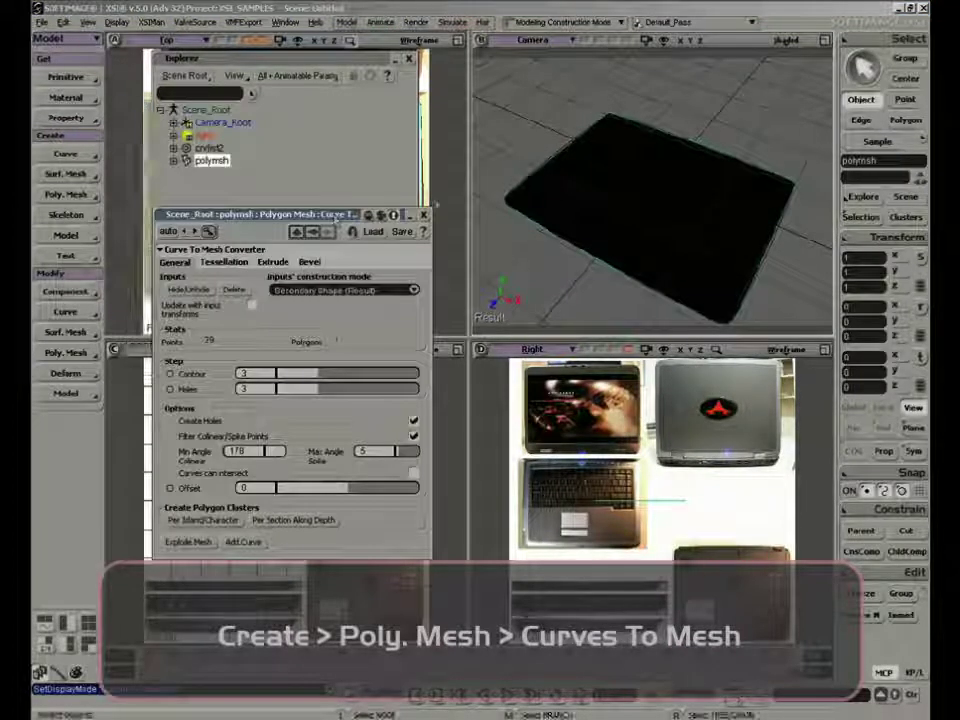
left_click(425, 216)
right_click_drag(624, 231, 620, 190)
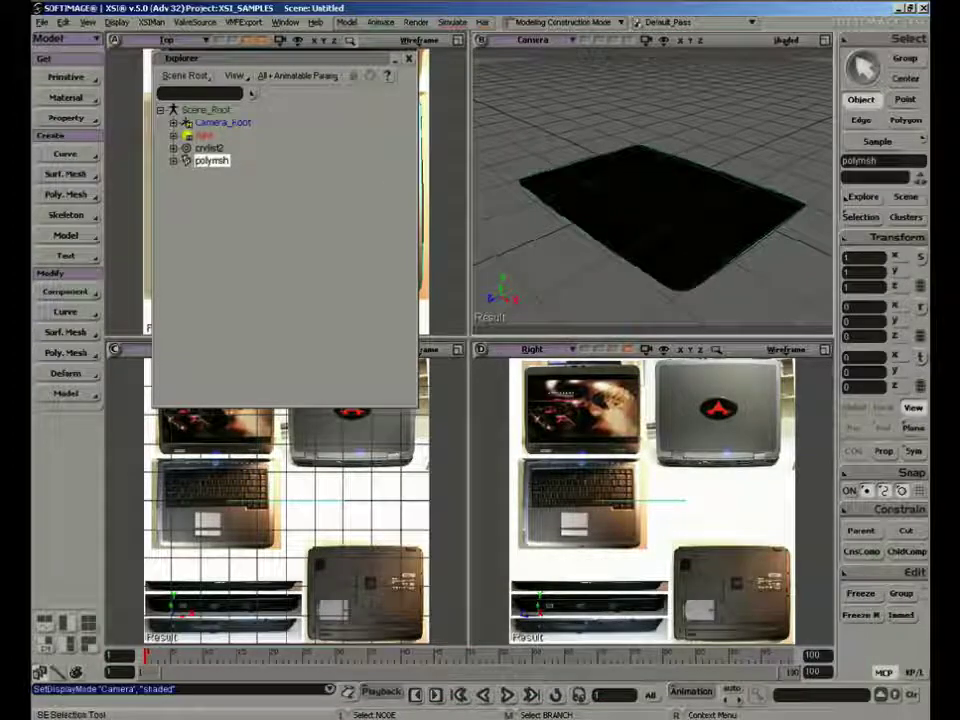
Open the polymsh's Curve To Mesh Converter properties from the Explorer and extrude the mesh backward by a length of 0.123
key("8")
left_click(173, 160)
left_click(188, 173)
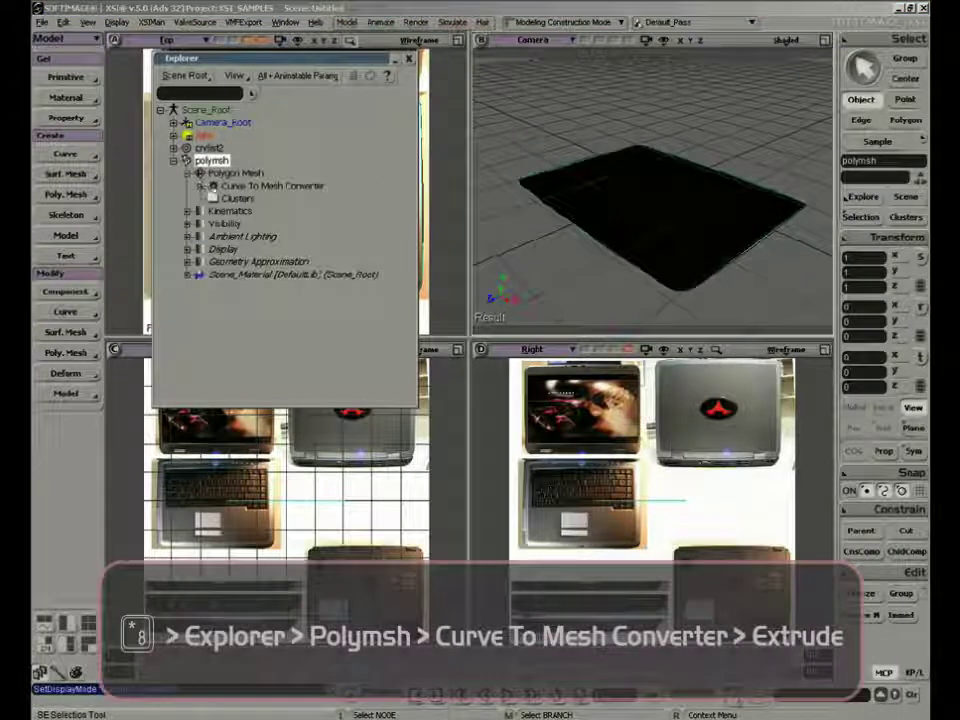
left_click(213, 186)
left_click(273, 262)
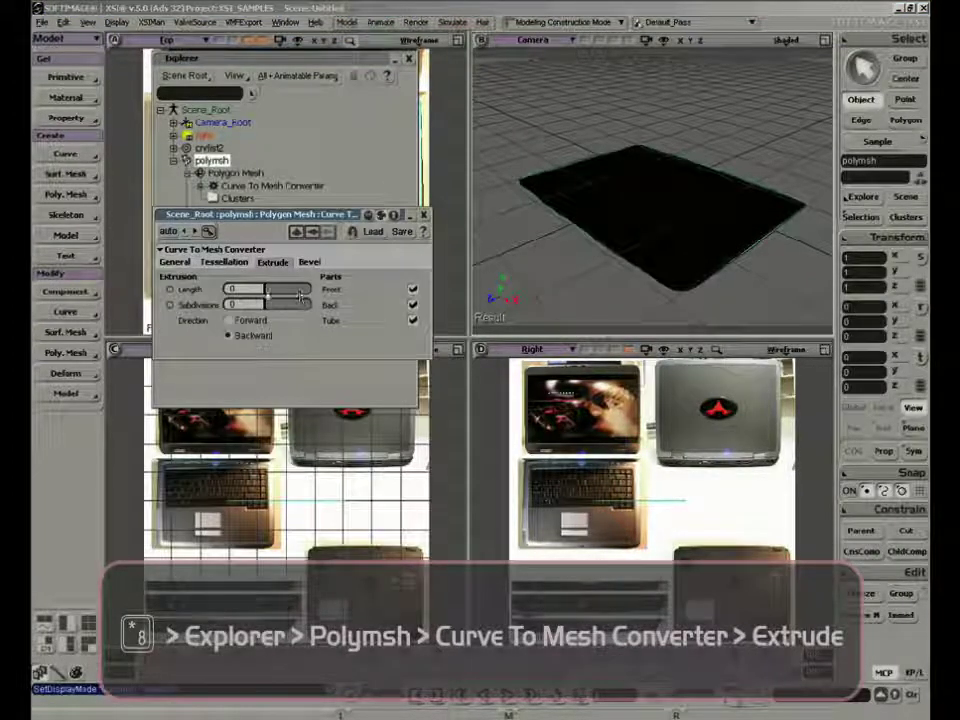
left_click_drag(271, 295, 260, 289)
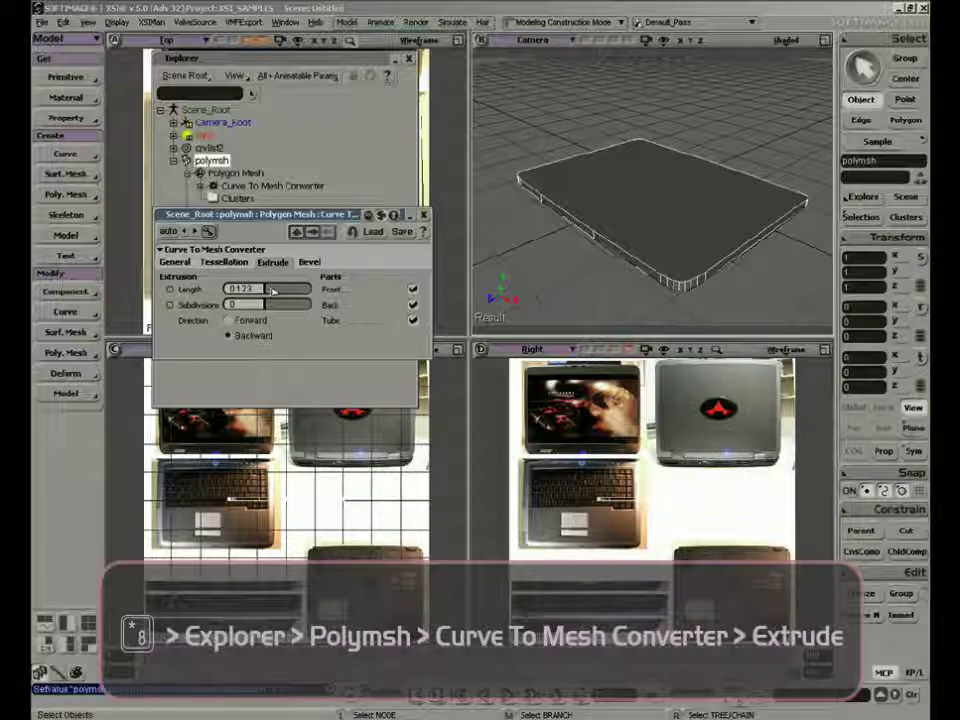
Add crvlist2 to the selection and bevel the mesh with a depth of about 0.017 and height scaling of about 1.569
left_click(209, 147, "ctrl")
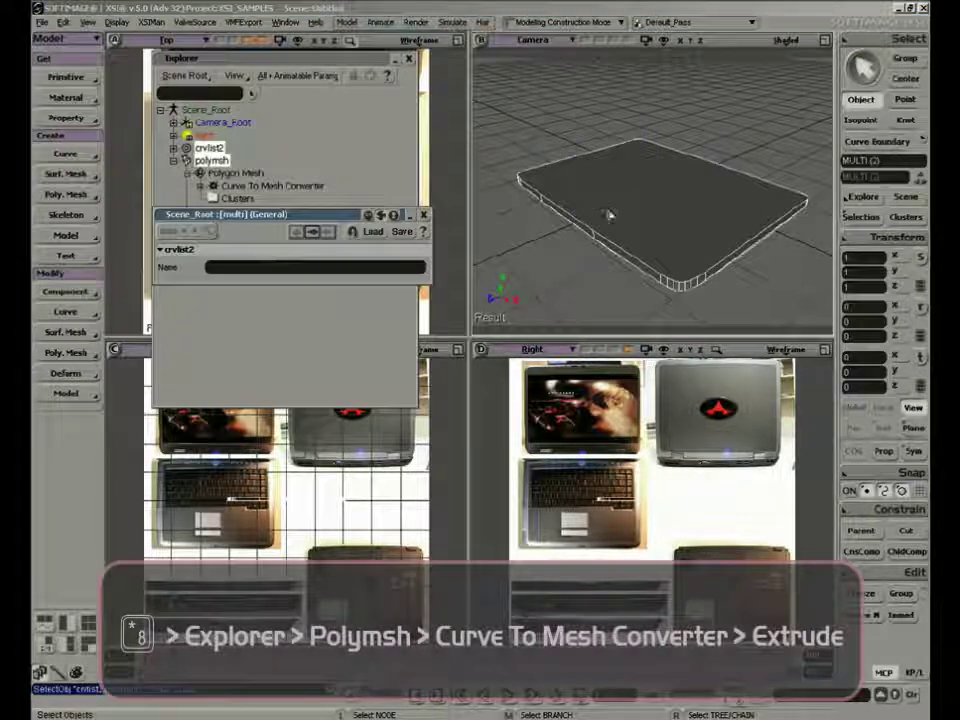
left_click(313, 232)
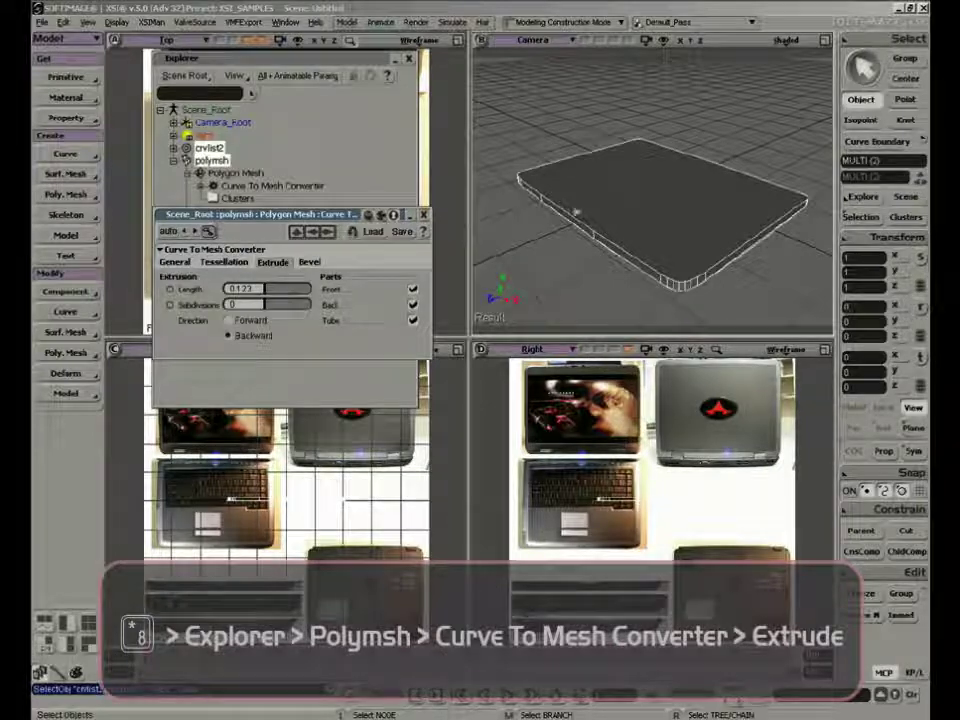
key("s")
right_click_drag(574, 211, 640, 228)
left_click(309, 262)
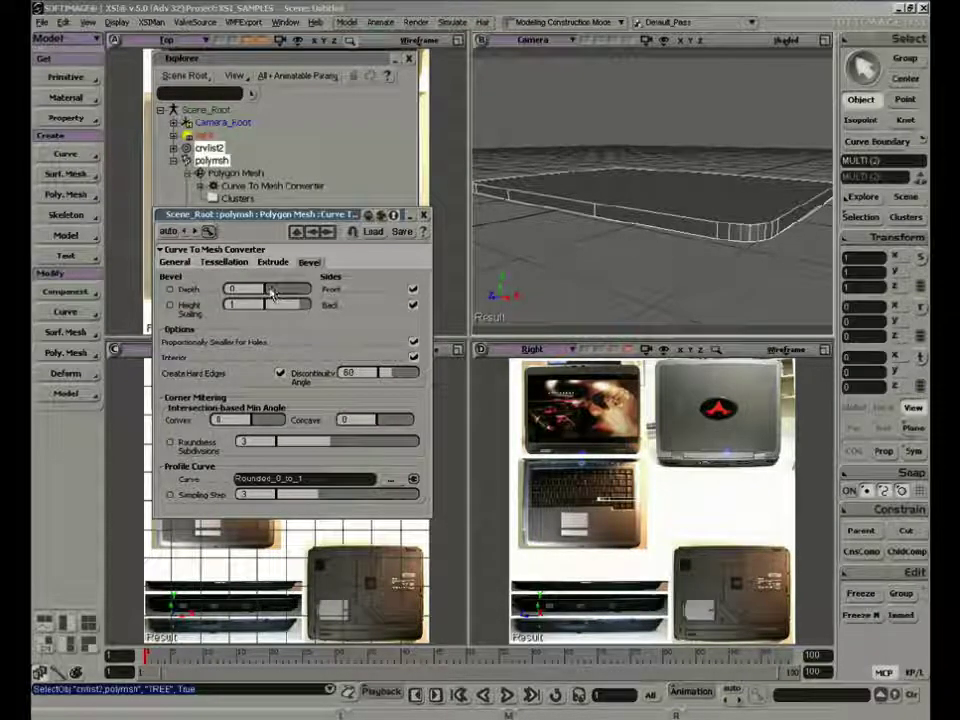
mouse_move(264, 290)
left_mouse_down()
mouse_move(320, 312)
mouse_move(274, 292)
left_mouse_up()
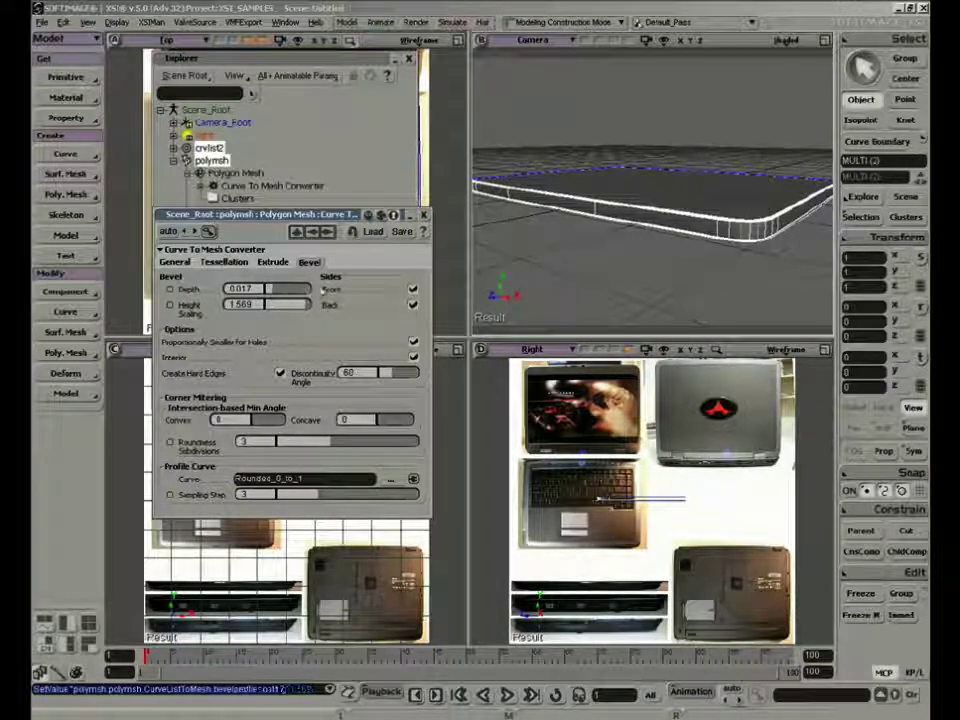
Set the bevel depth to 0.019 and the height scaling to 4, checking the rounded edge up close in the Camera view
key("s")
middle_click_drag(685, 246, 606, 249)
left_click_drag(600, 247, 628, 241)
right_click_drag(631, 241, 595, 253)
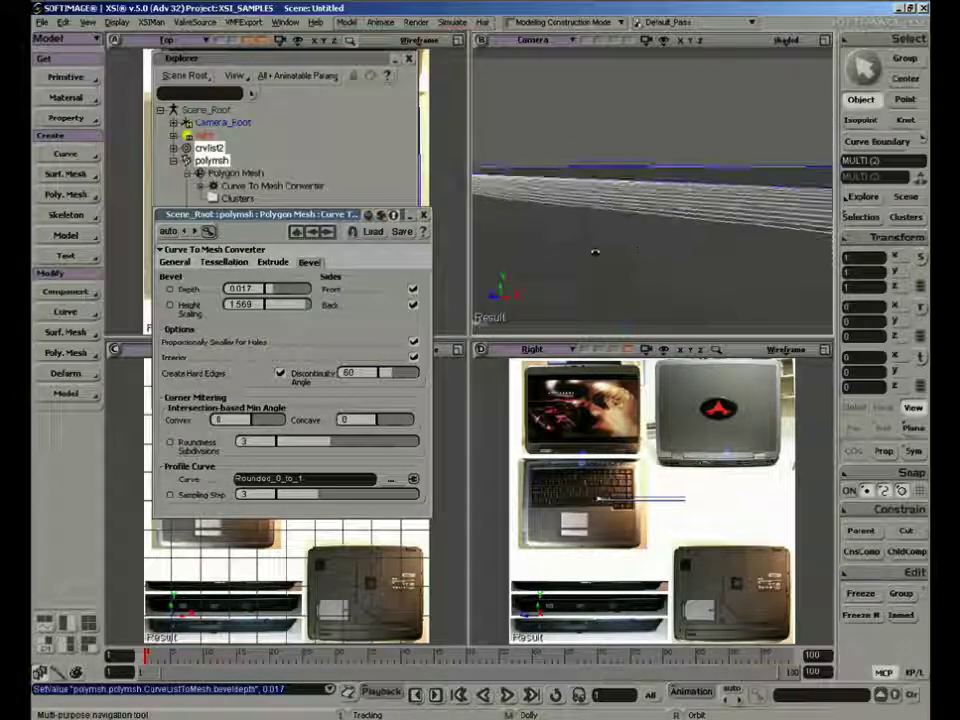
left_click_drag(273, 291, 275, 291)
left_click_drag(307, 305, 320, 304)
key("s")
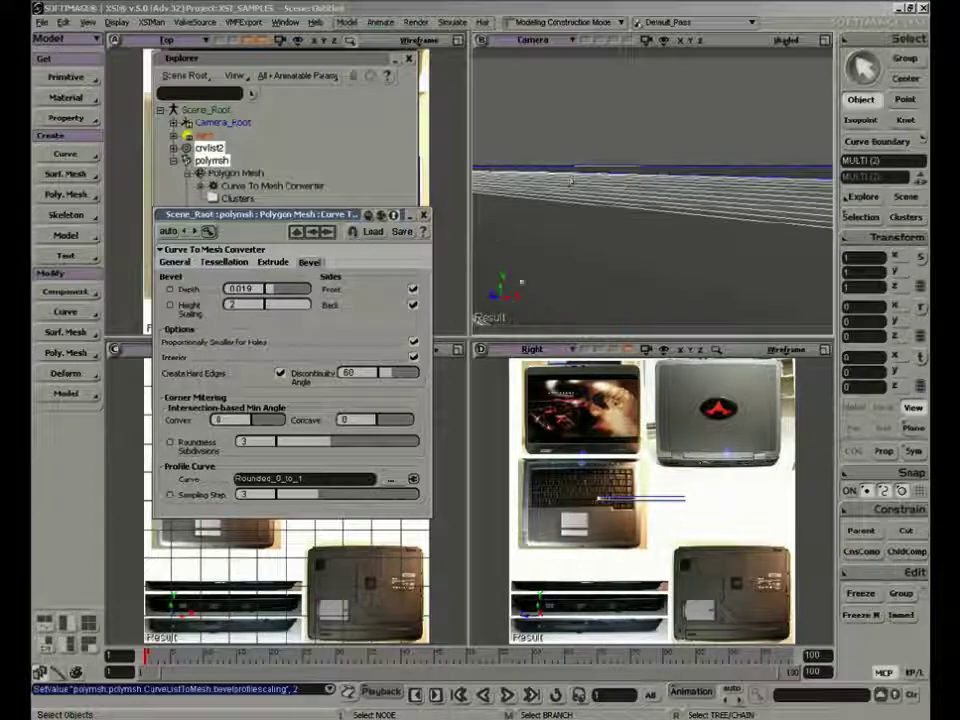
right_click_drag(578, 184, 615, 208)
double_click(256, 304)
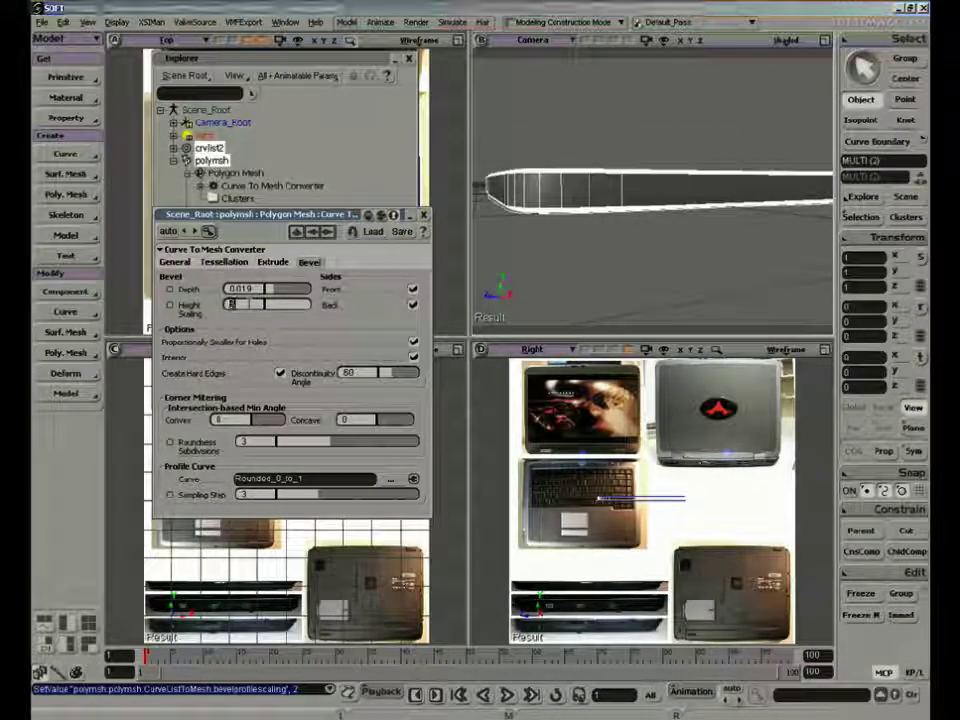
type("4")
key("Return")
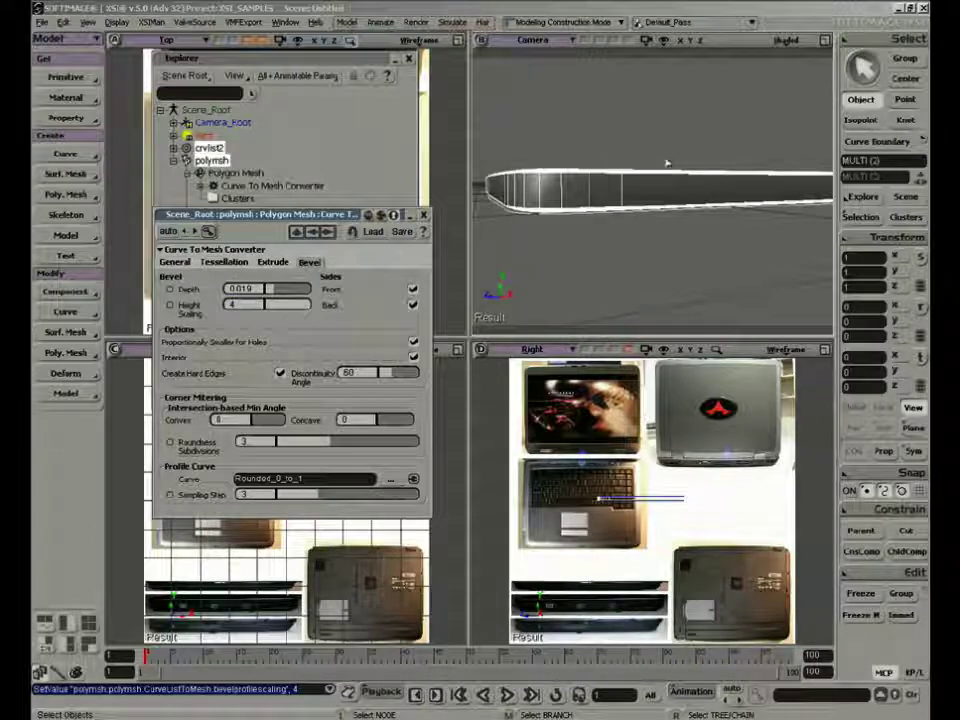
Turn off the bevel on the front side of the mesh and reduce the bevel depth to 0.006
key("s")
right_click_drag(602, 167, 646, 226)
middle_click_drag(646, 226, 590, 257)
right_click_drag(590, 257, 612, 226)
left_click(412, 291)
right_click_drag(605, 207, 583, 244)
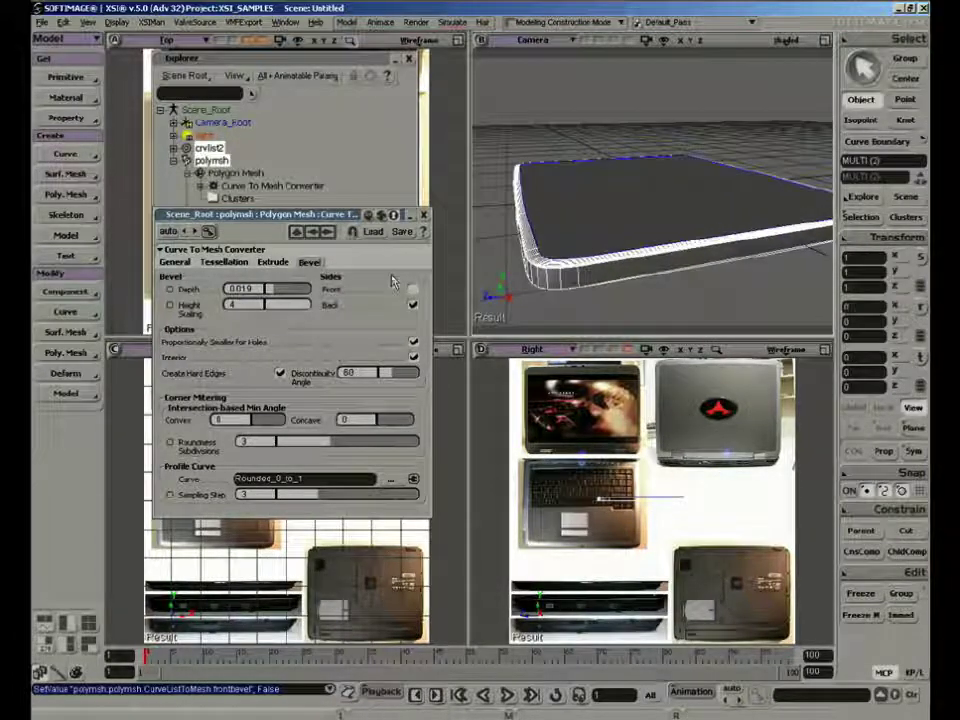
left_click_drag(268, 294, 273, 299)
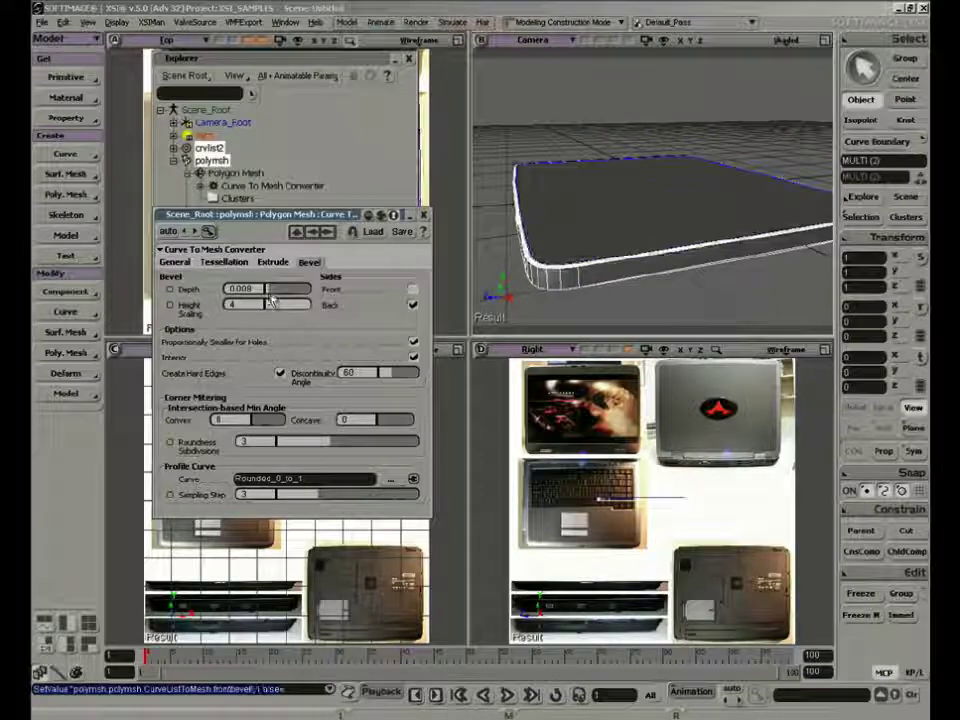
Deselect everything, examine the bevelled mesh from several low angles in the Camera view, and close the converter properties
key("space")
left_click(515, 120)
key("s")
right_click_drag(524, 197, 570, 281)
middle_click_drag(570, 281, 664, 199)
right_click_drag(660, 257, 561, 223)
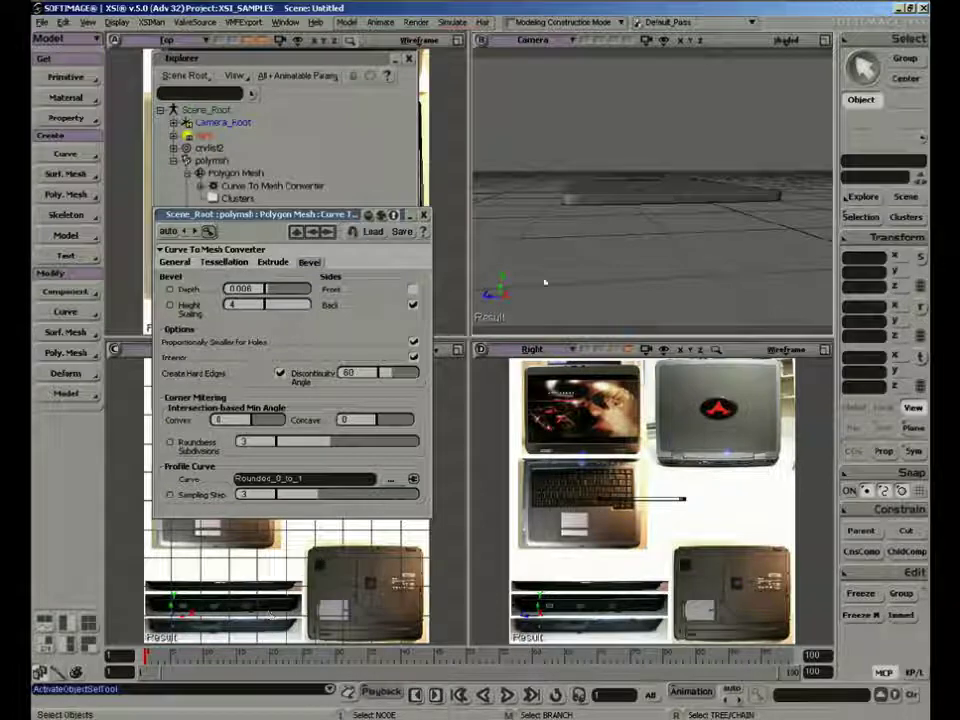
key("s")
right_click_drag(646, 222, 650, 238)
right_click_drag(712, 237, 717, 226)
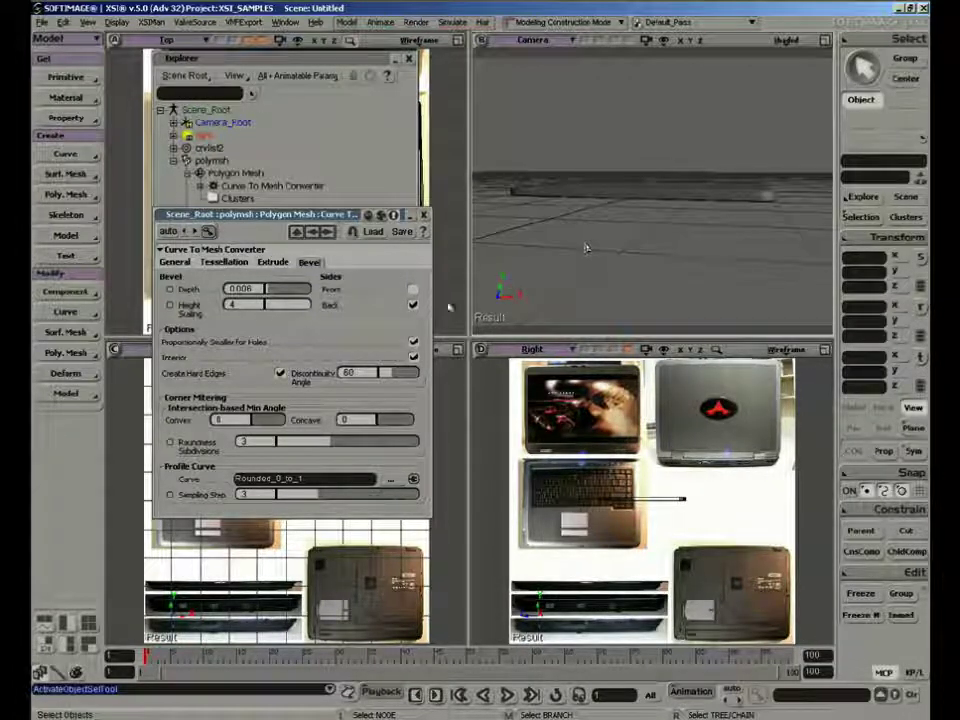
left_click_drag(350, 216, 329, 214)
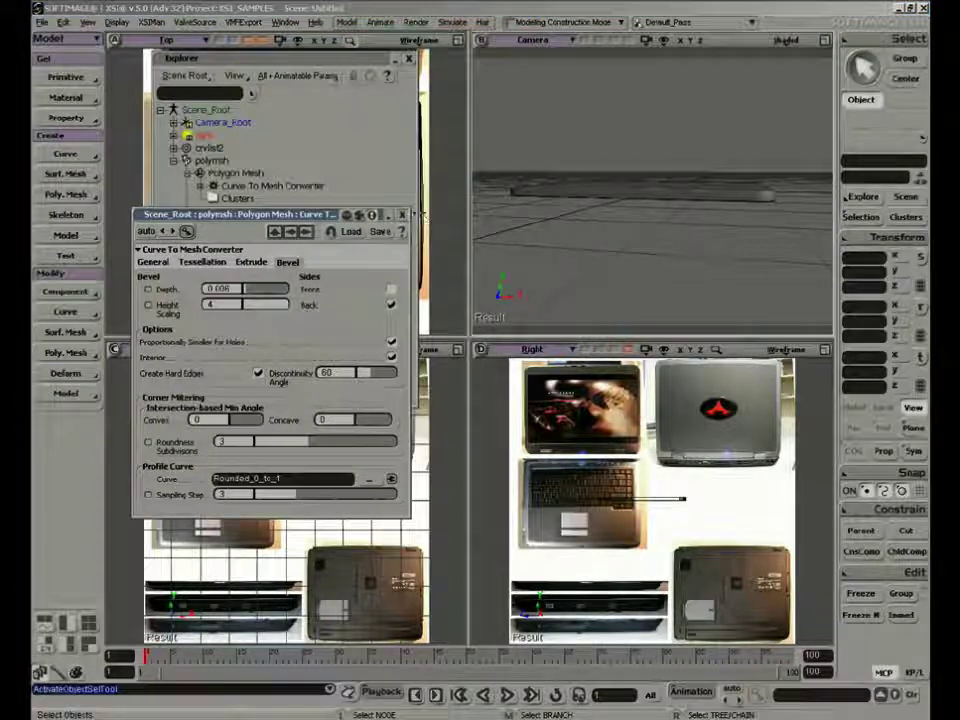
left_click(404, 215)
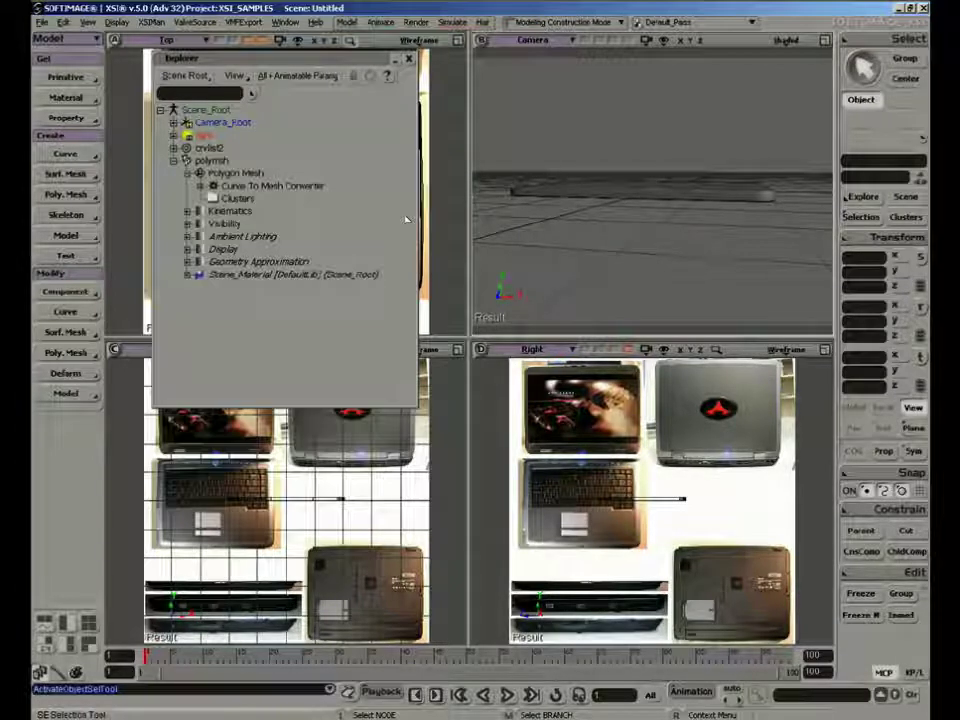
View the mesh from below in the Camera view and select its large bottom polygon
key("s")
middle_click_drag(641, 229, 628, 236)
right_click_drag(628, 236, 649, 163)
mouse_move(629, 210)
right_mouse_down()
mouse_move(643, 180)
mouse_move(643, 198)
right_mouse_up()
left_click(638, 181)
key("u")
right_click(648, 208)
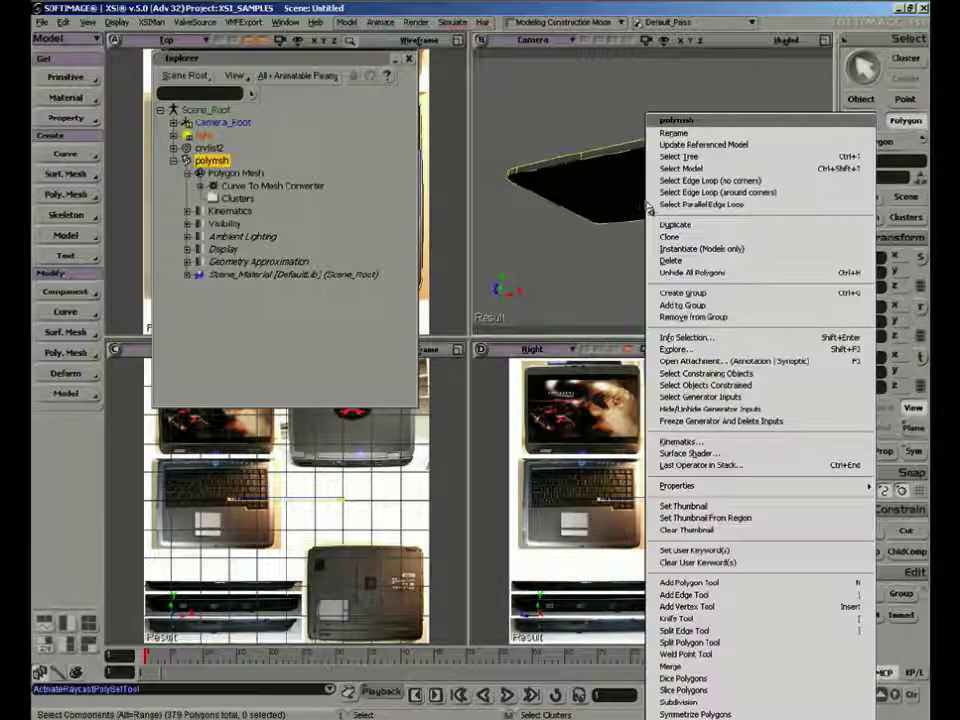
left_click(630, 208)
left_click(592, 204)
key("s")
mouse_move(588, 232)
right_mouse_down()
mouse_move(587, 279)
mouse_move(592, 232)
right_mouse_up()
Turn on the headlight in the Camera view's display options, then deselect the mesh and check its lit underside
left_click(792, 44)
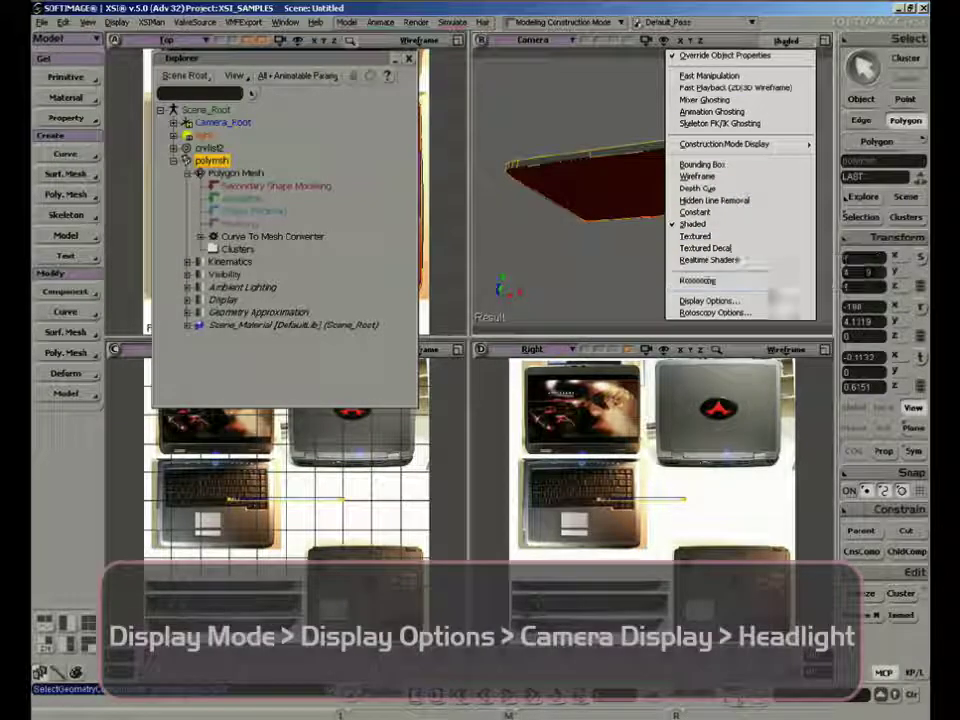
left_click(708, 300)
scroll(505, 440, "down", 8)
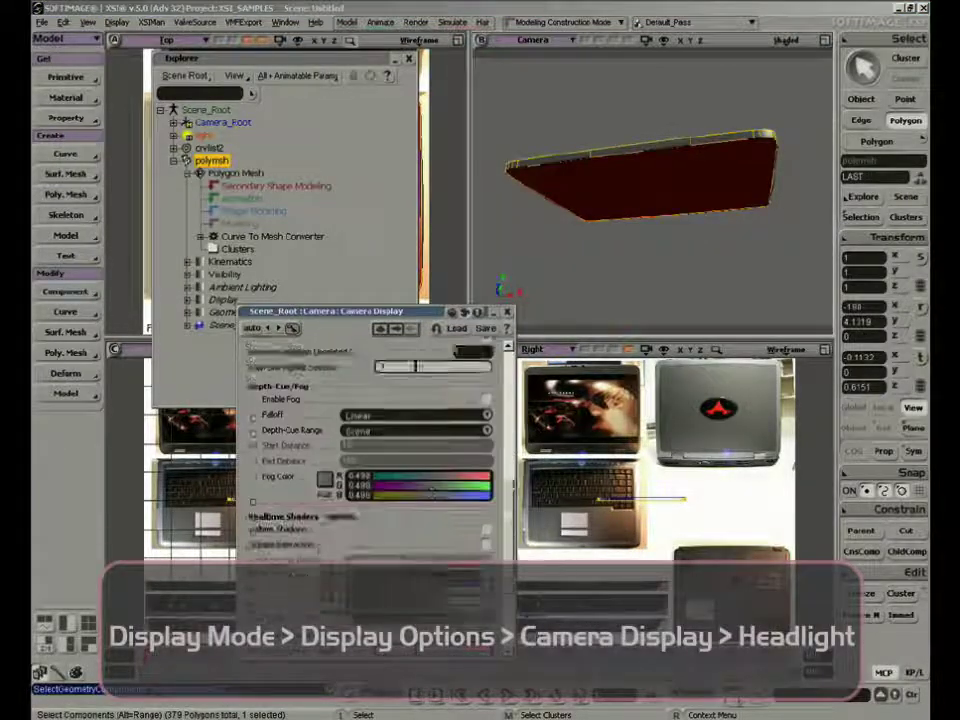
left_click(357, 592)
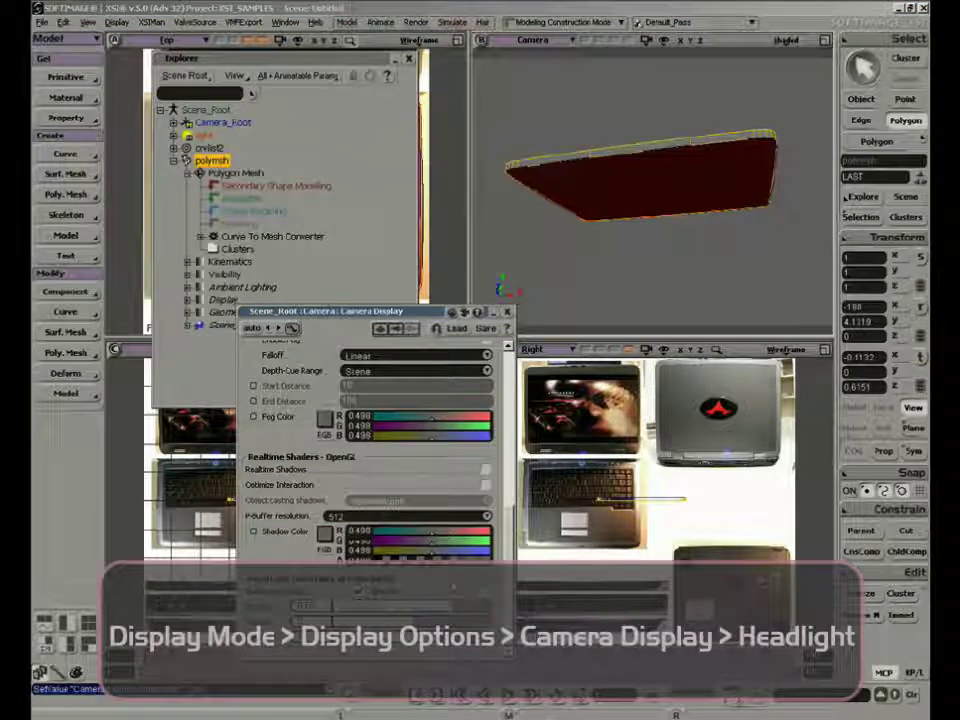
left_click(508, 312)
key("space")
left_click(604, 270)
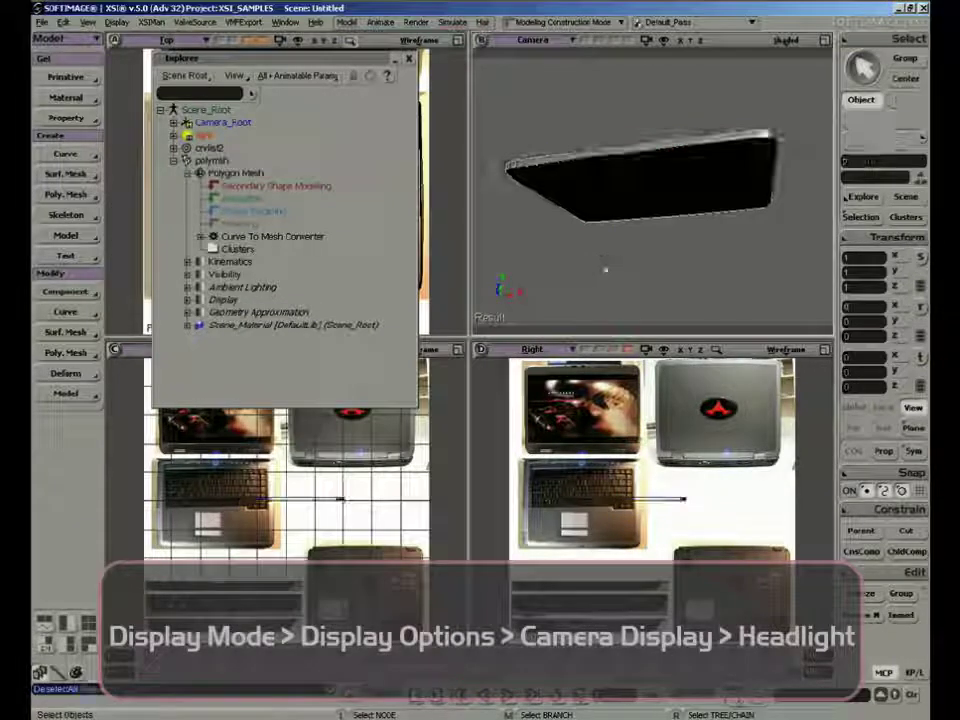
key("s")
right_click_drag(606, 268, 634, 191)
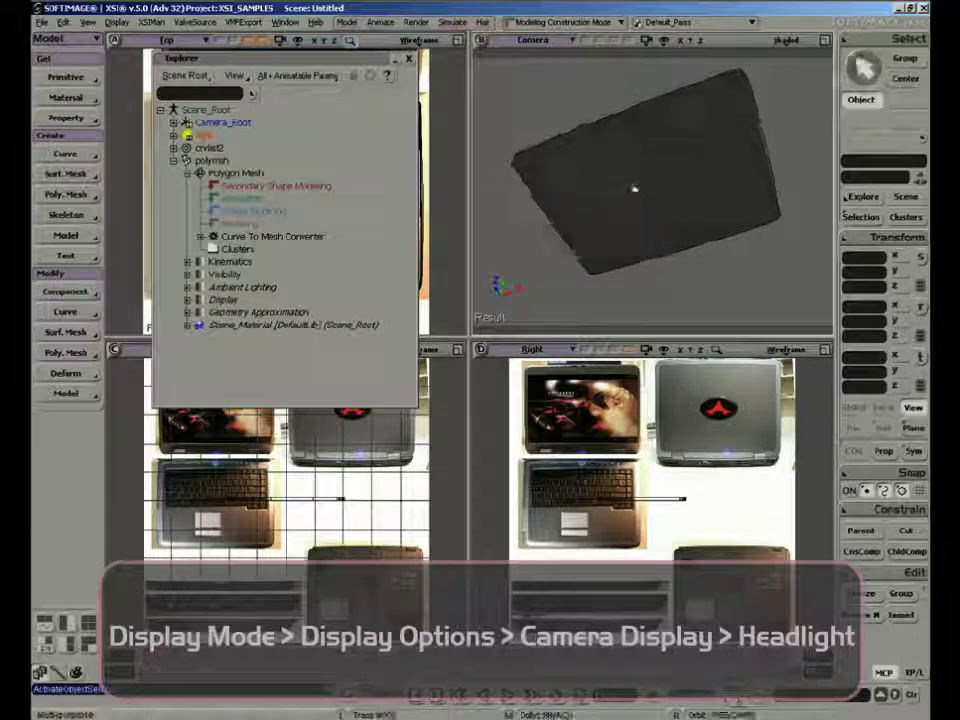
Select the mesh's large bottom polygon, duplicate it to extrude it, and move the new face down by about 0.105
left_click(619, 192)
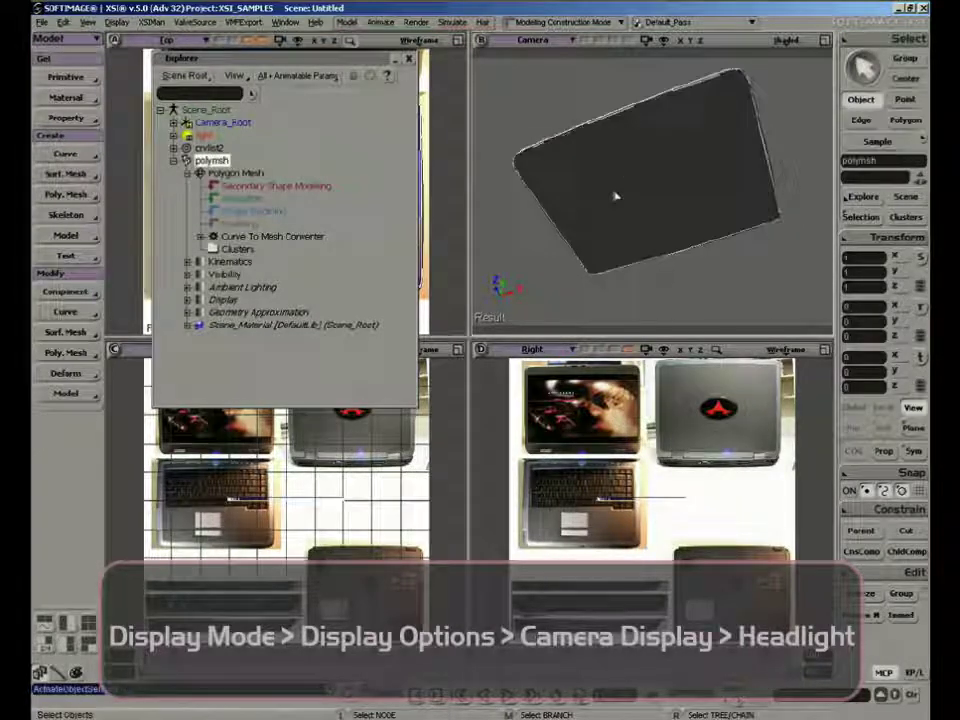
key("u")
left_click(624, 185)
key("s")
right_click_drag(628, 188, 635, 225)
key("ctrl+d")
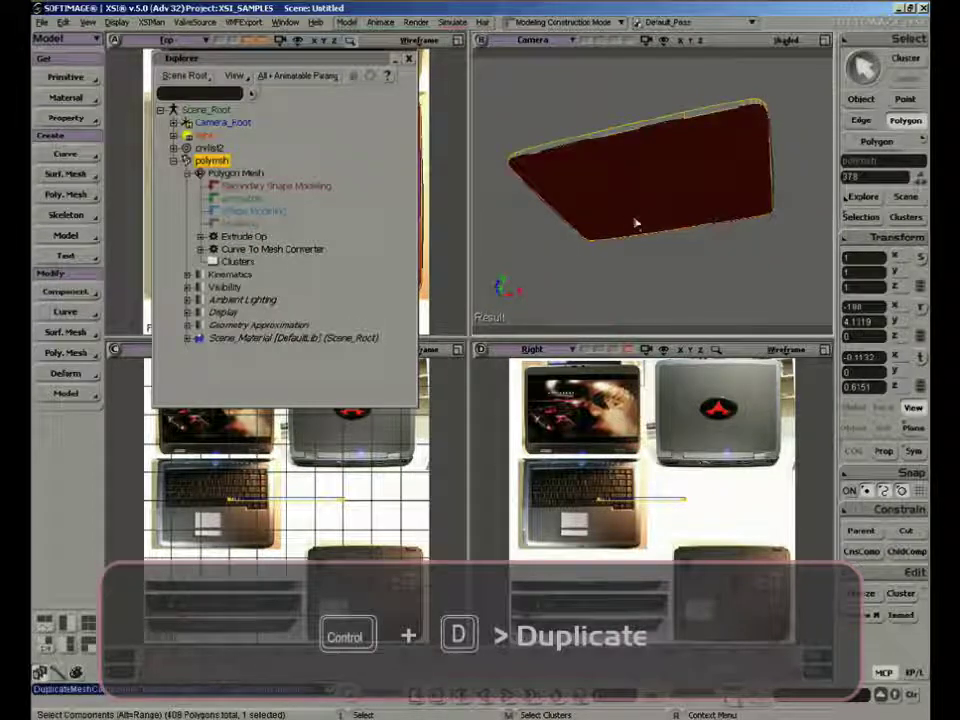
left_click_drag(648, 156, 648, 162)
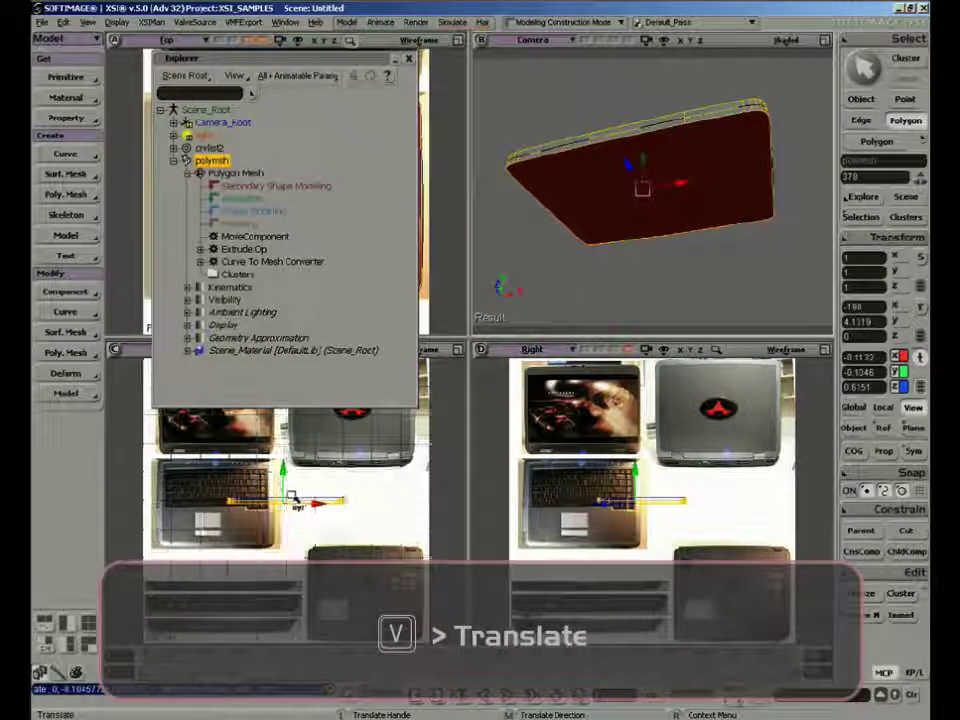
Scale the extruded bottom polygon down uniformly by a slight amount, to about 0.985
scroll(360, 520, "up", 3)
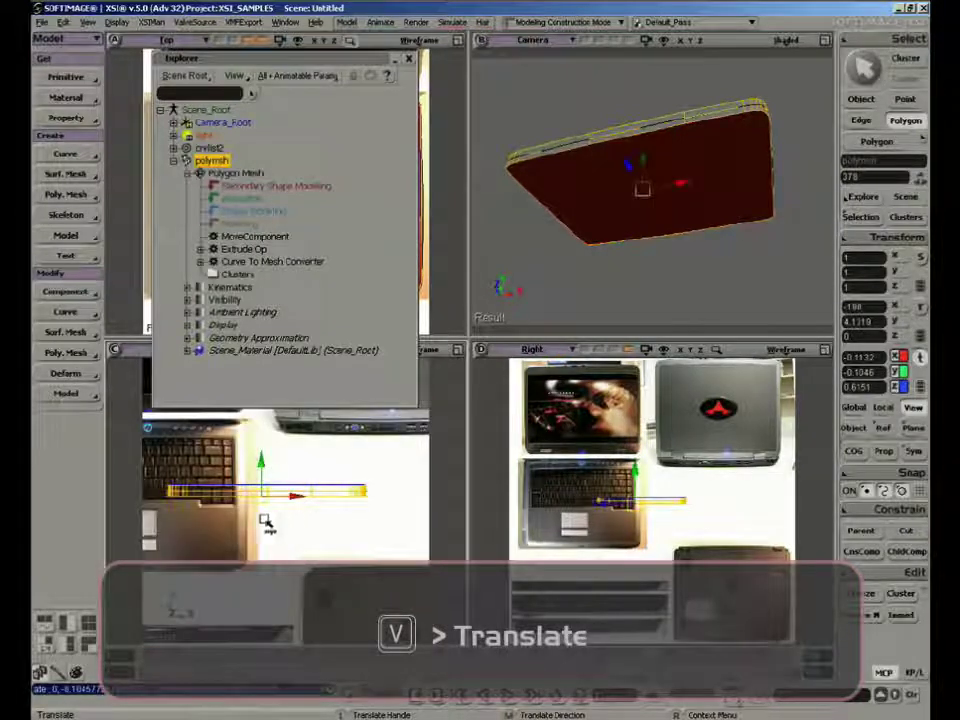
key("x")
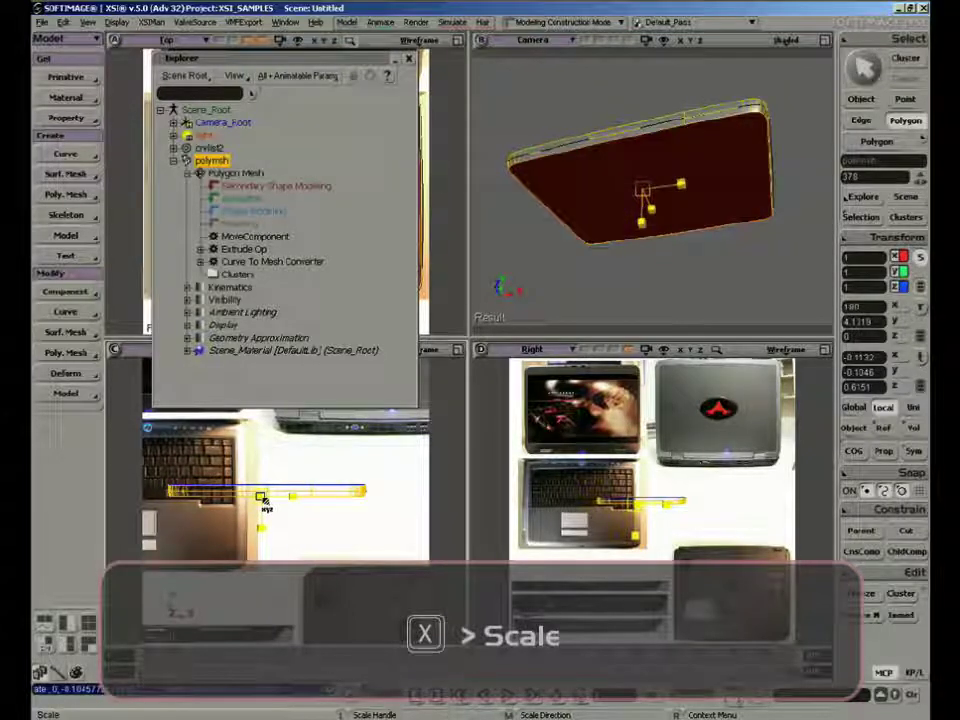
left_click_drag(262, 498, 257, 498)
Maximize the Front view, close the Explorer, and move the whole mesh onto the uppermost laptop edge image at X -2.4263, Y -2.9193
left_click(458, 350)
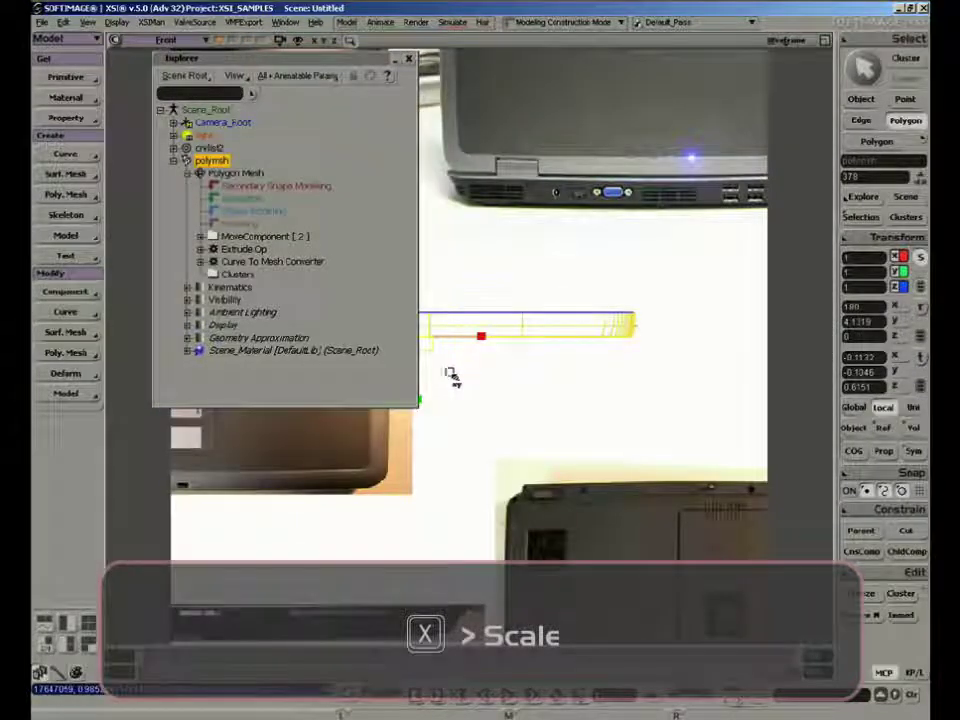
left_click(408, 60)
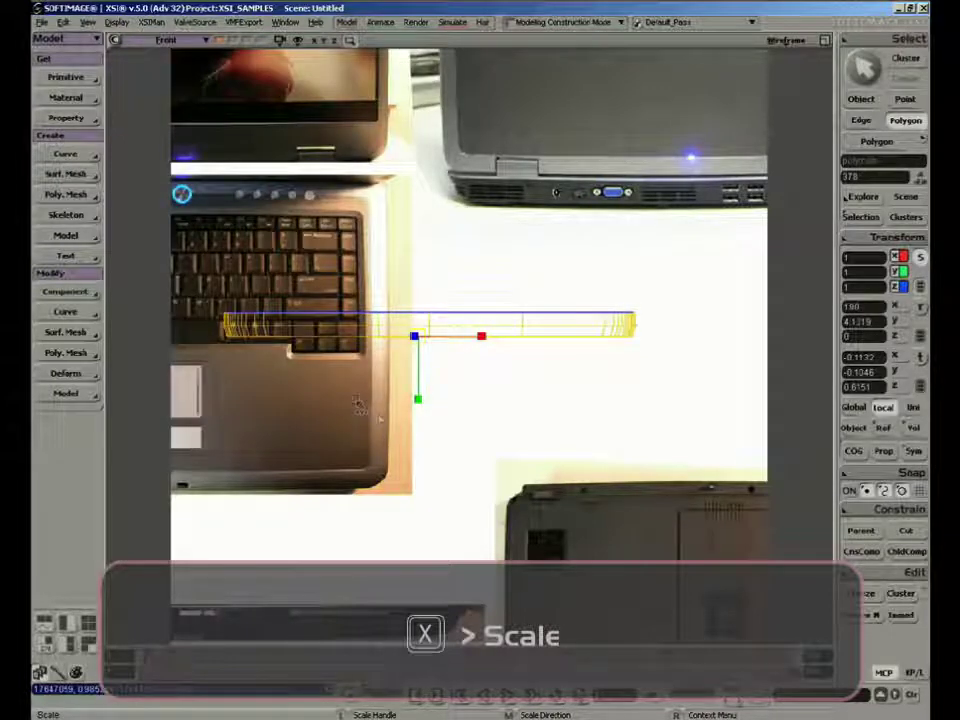
key("space")
key("v")
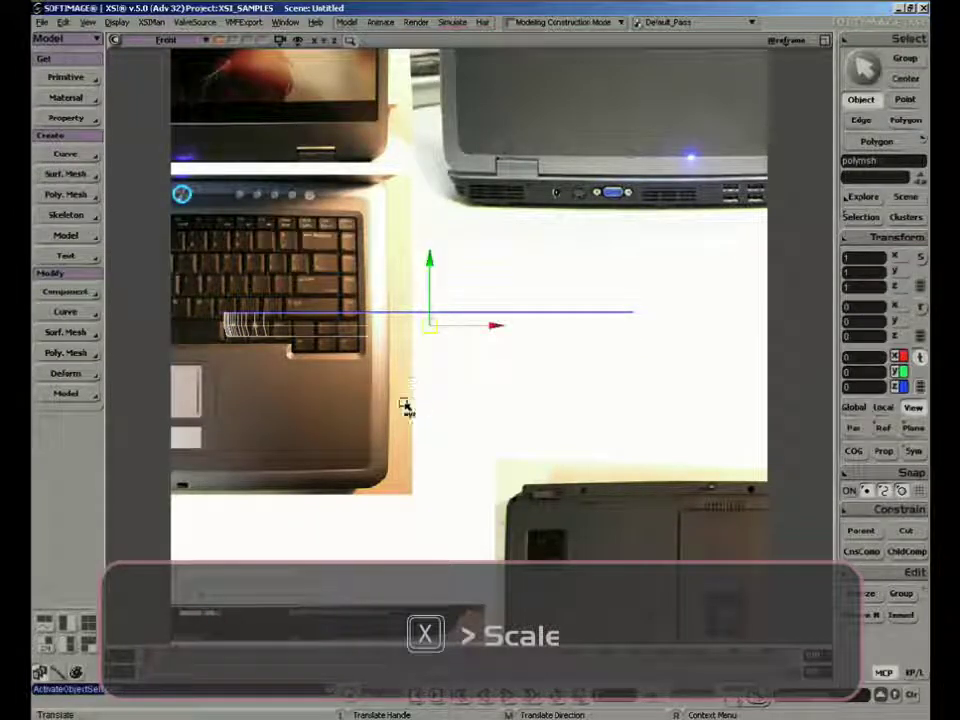
left_click_drag(403, 407, 565, 203)
left_click_drag(598, 111, 350, 472)
key("z")
scroll(408, 422, "down", 5)
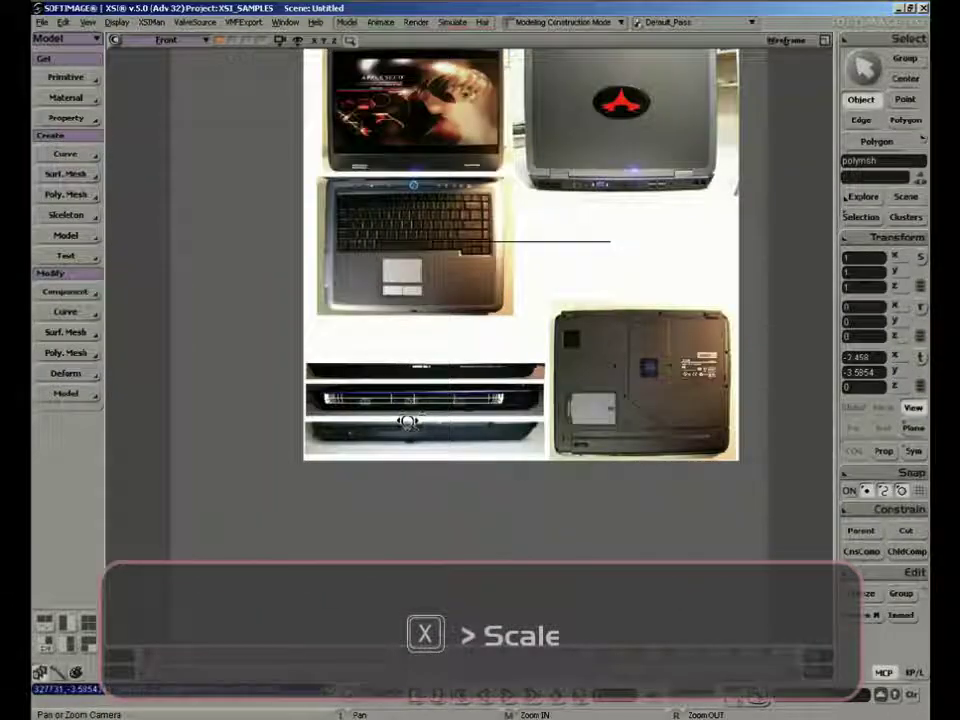
scroll(415, 397, "up", 4)
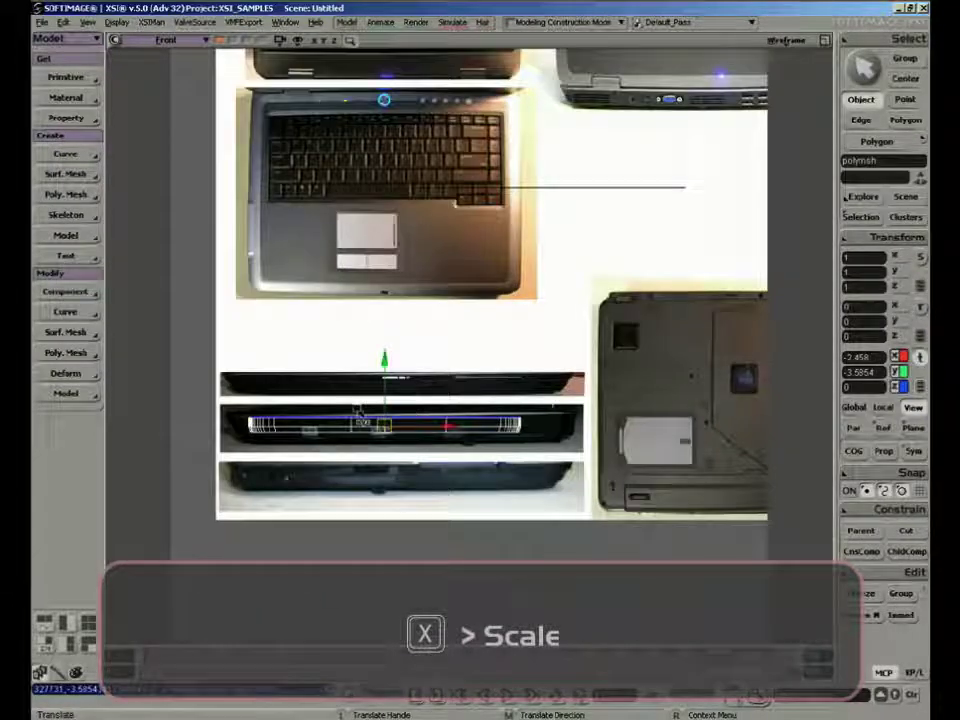
left_click_drag(385, 427, 398, 394)
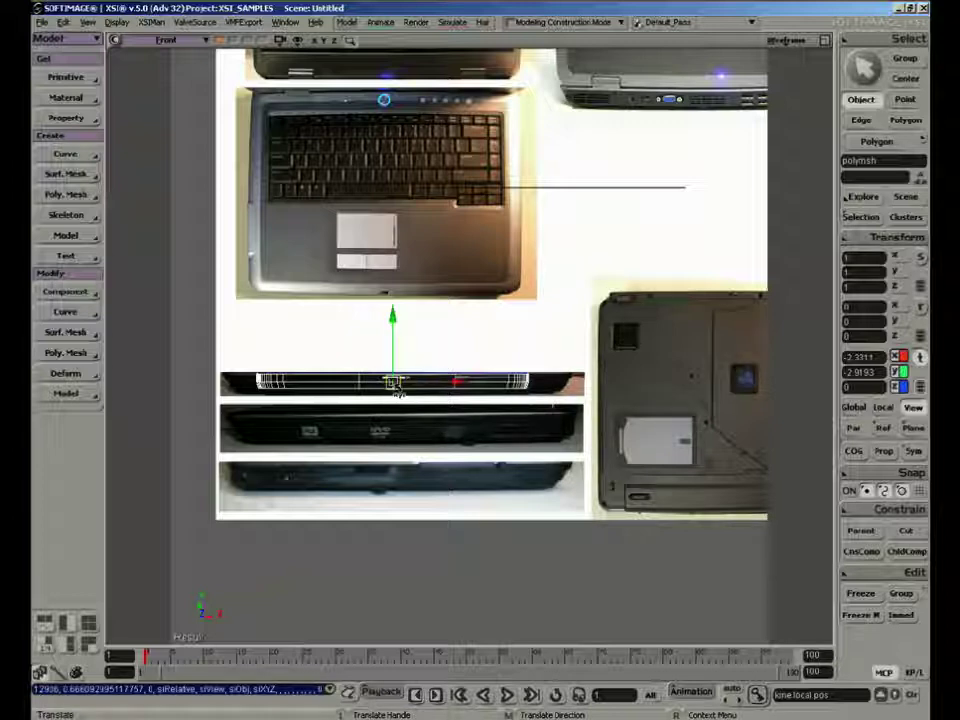
mouse_move(378, 383)
left_mouse_down()
mouse_move(397, 392)
mouse_move(378, 386)
mouse_move(390, 387)
left_mouse_up()
key("space")
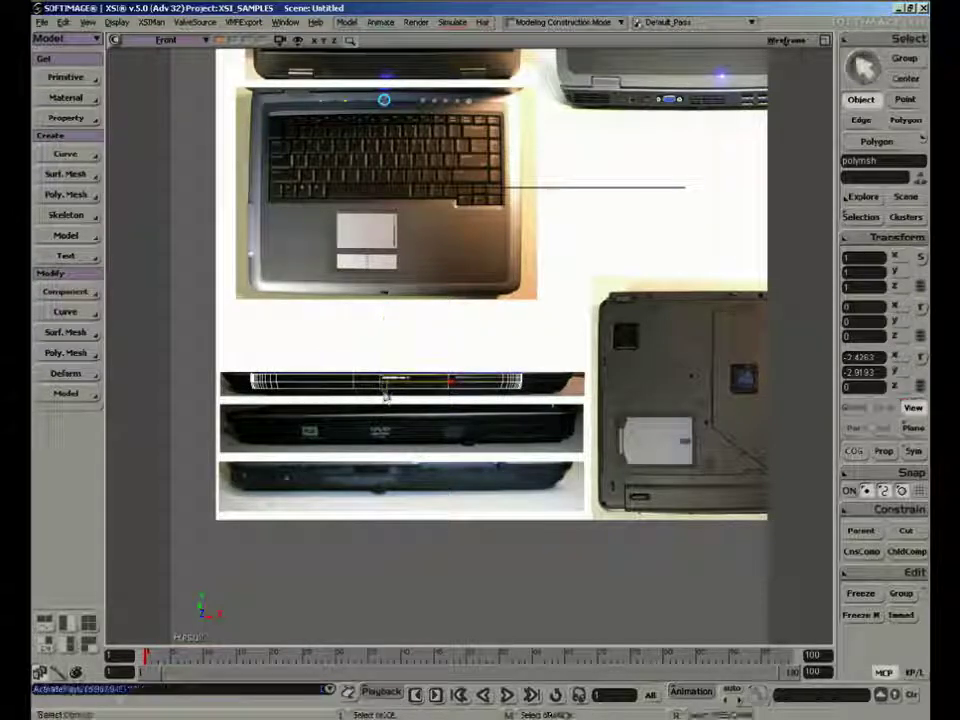
Duplicate the mesh's bottom polygon to extrude it again, scale the new face to about 0.936, and move it down to Y -0.1892
key("u")
key("x")
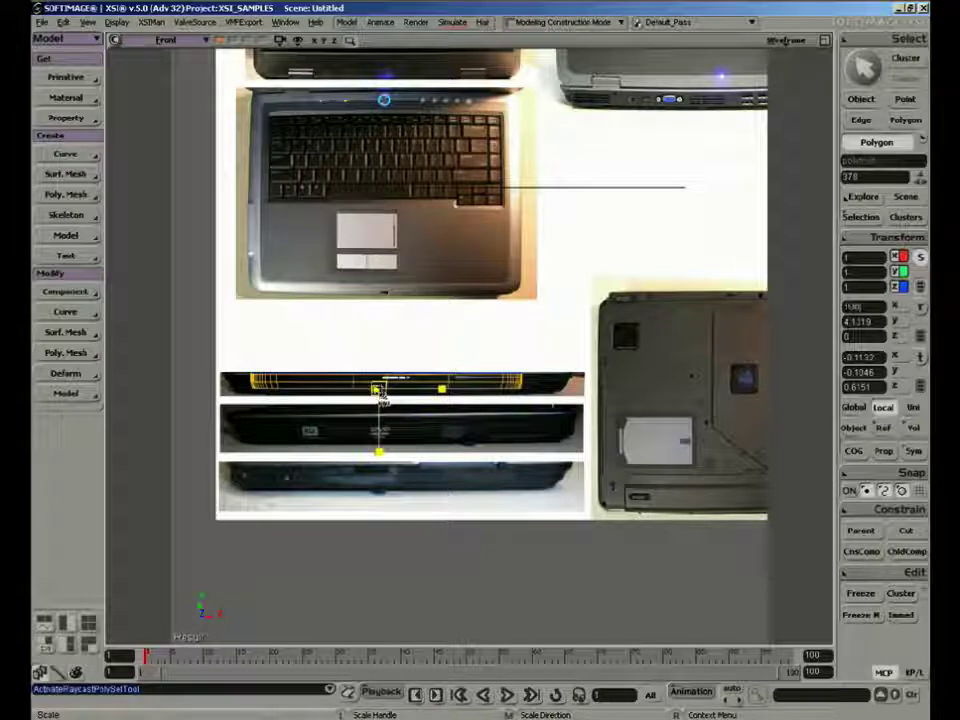
left_click_drag(381, 392, 379, 395)
key("ctrl+d")
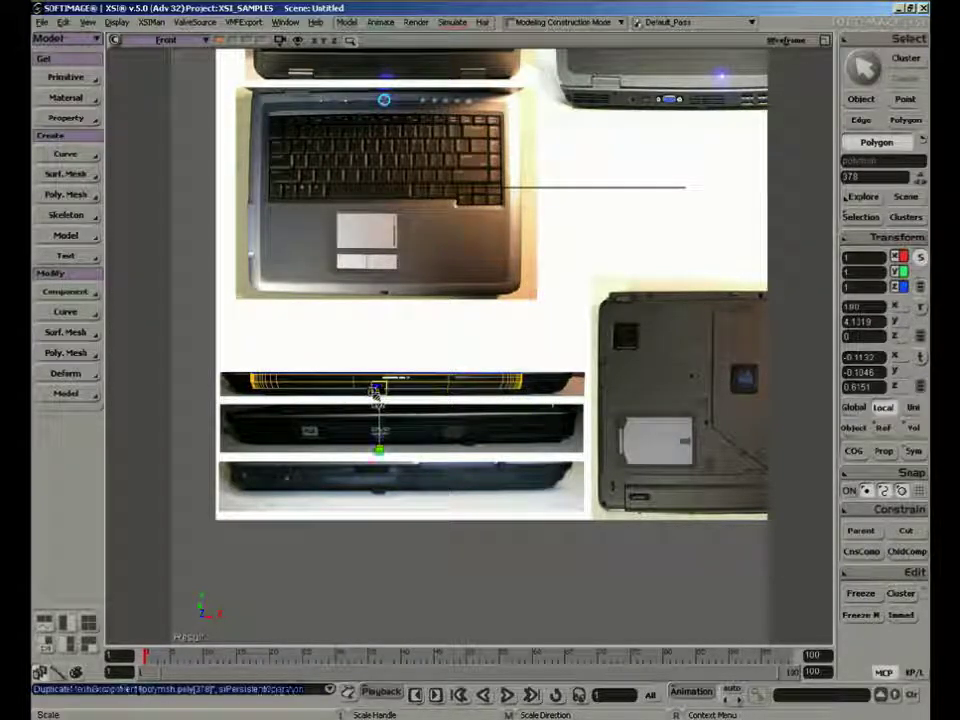
key("v")
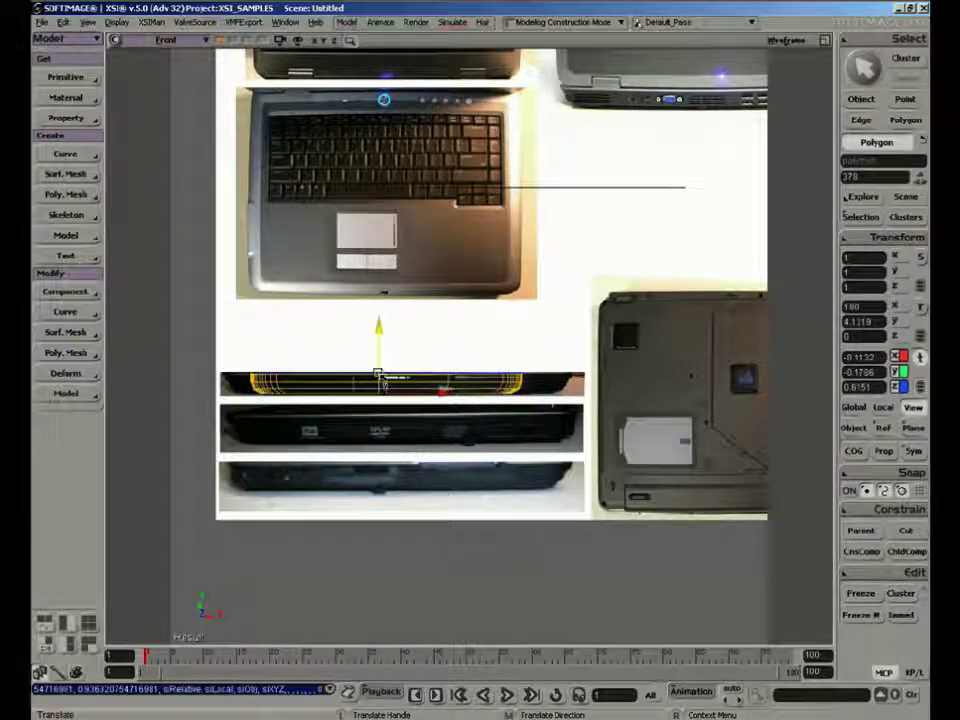
left_click_drag(378, 375, 380, 377)
key("space")
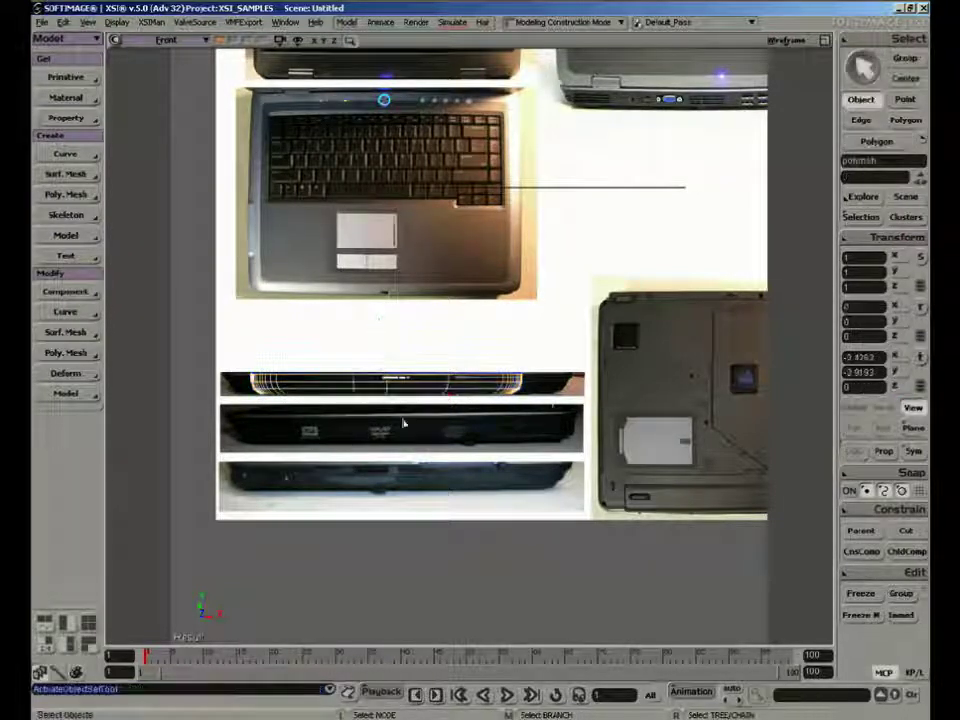
Return to the four-view layout and move the mesh back over the laptop base image in the Top view, to X -0.0168, Z -0.0216
left_click(825, 42)
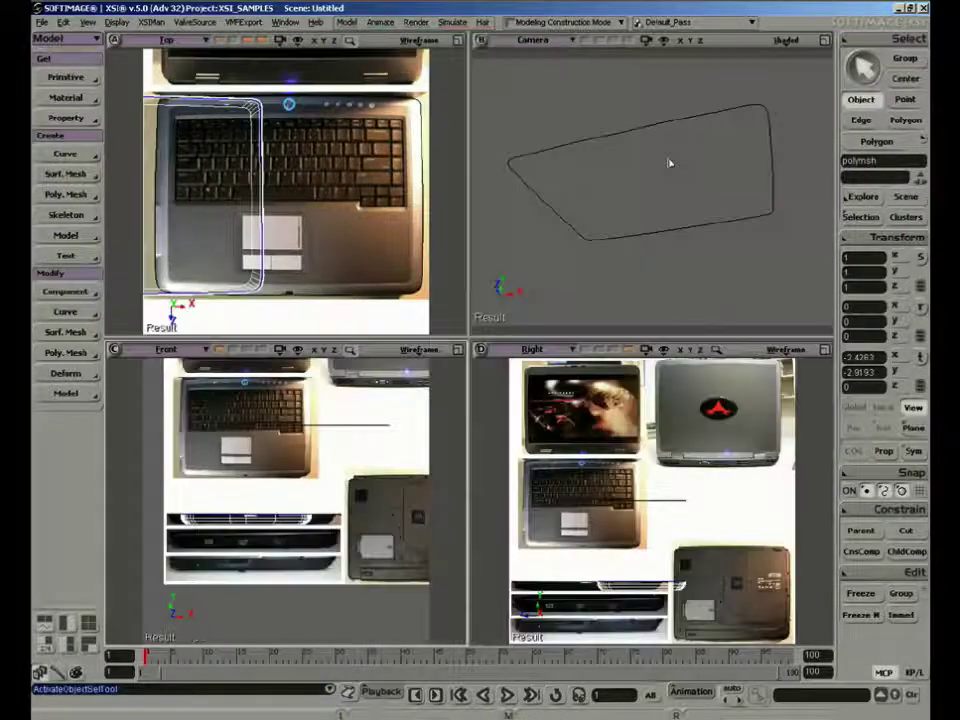
key("s")
middle_click_drag(669, 163, 636, 214)
right_click_drag(636, 214, 660, 300)
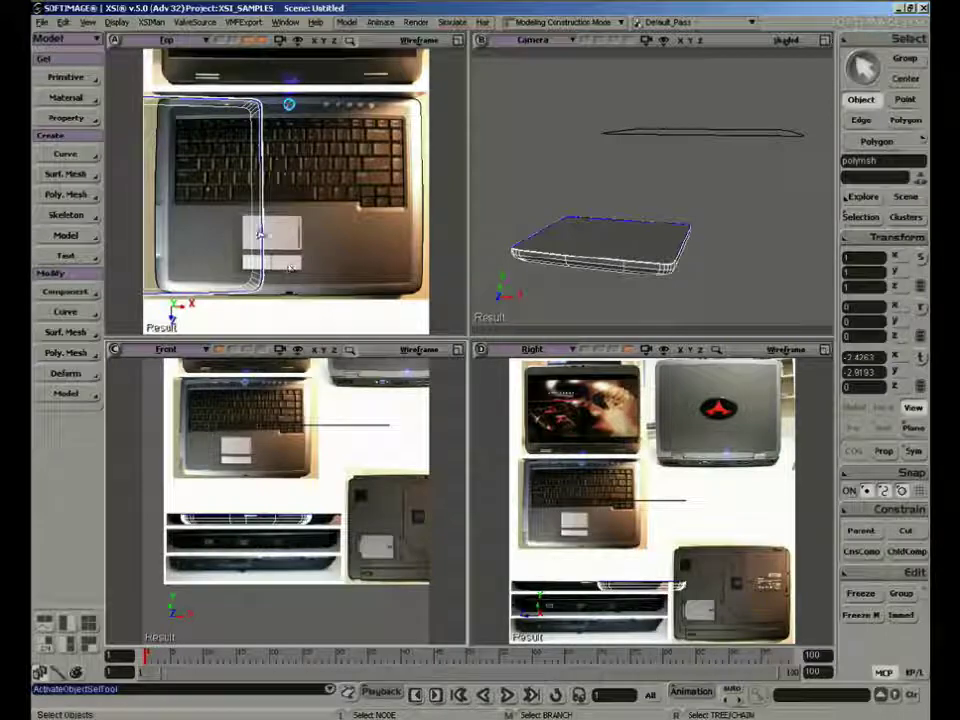
key("v")
left_click_drag(191, 204, 350, 207)
Select the edge loop around the mesh's bottom polygon and mark it as hard edges
key("s")
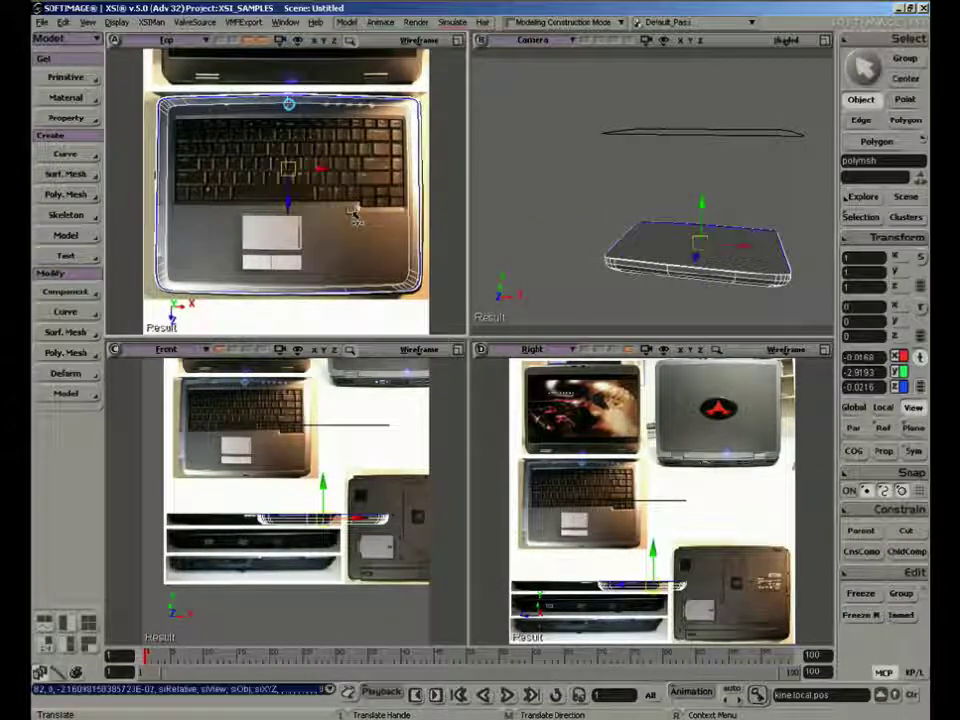
right_click_drag(640, 210, 659, 237)
right_click_drag(696, 201, 630, 181)
key("v")
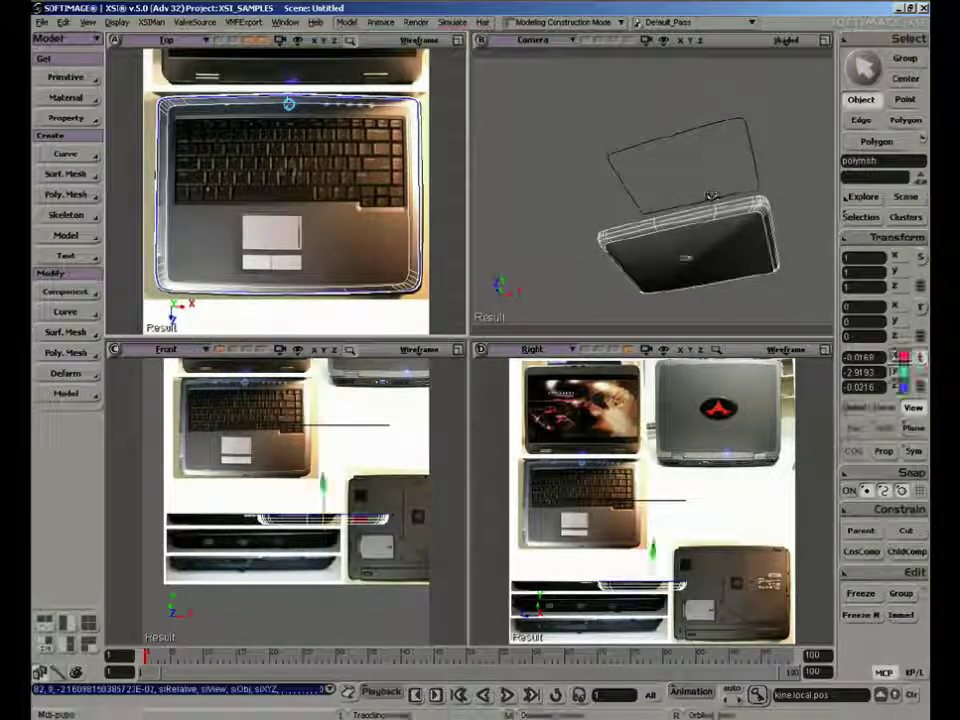
key("u")
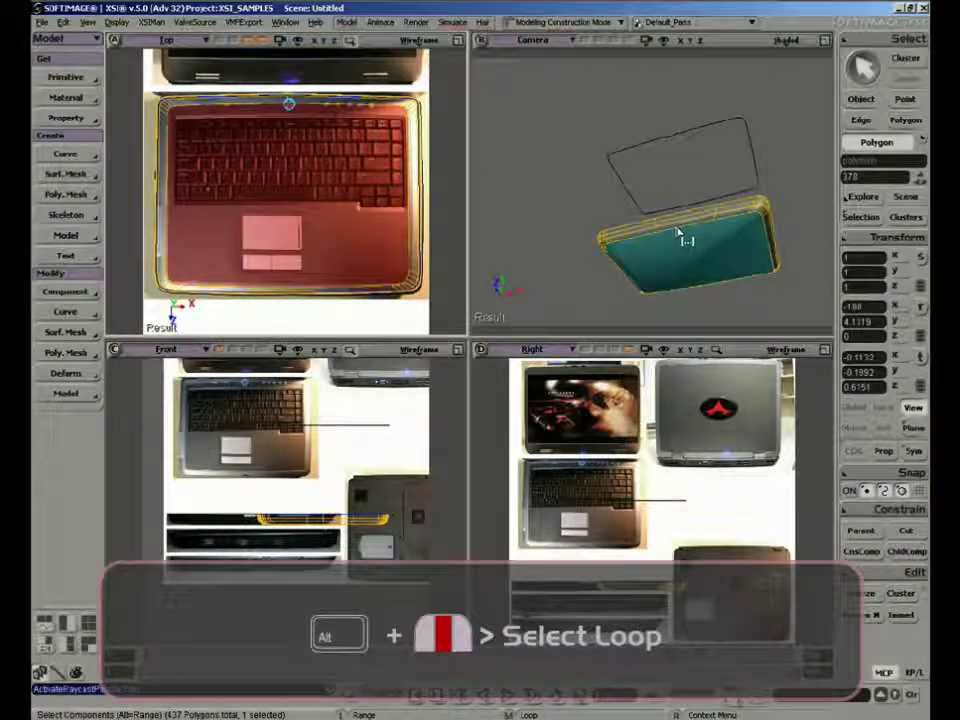
left_click(682, 237, "alt")
key("e")
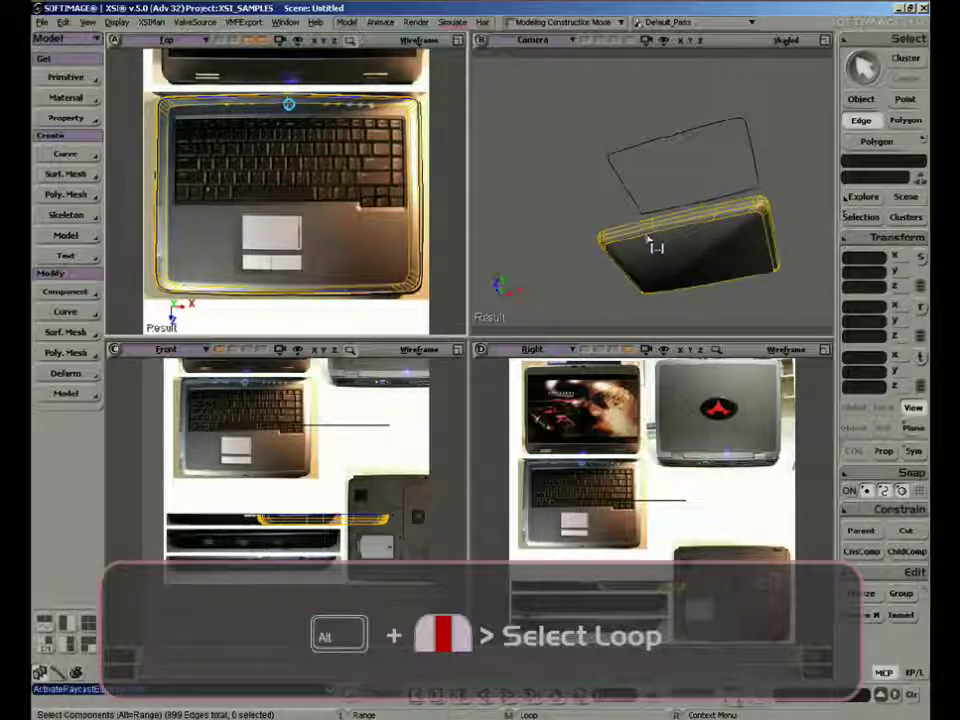
left_click(656, 247, "alt")
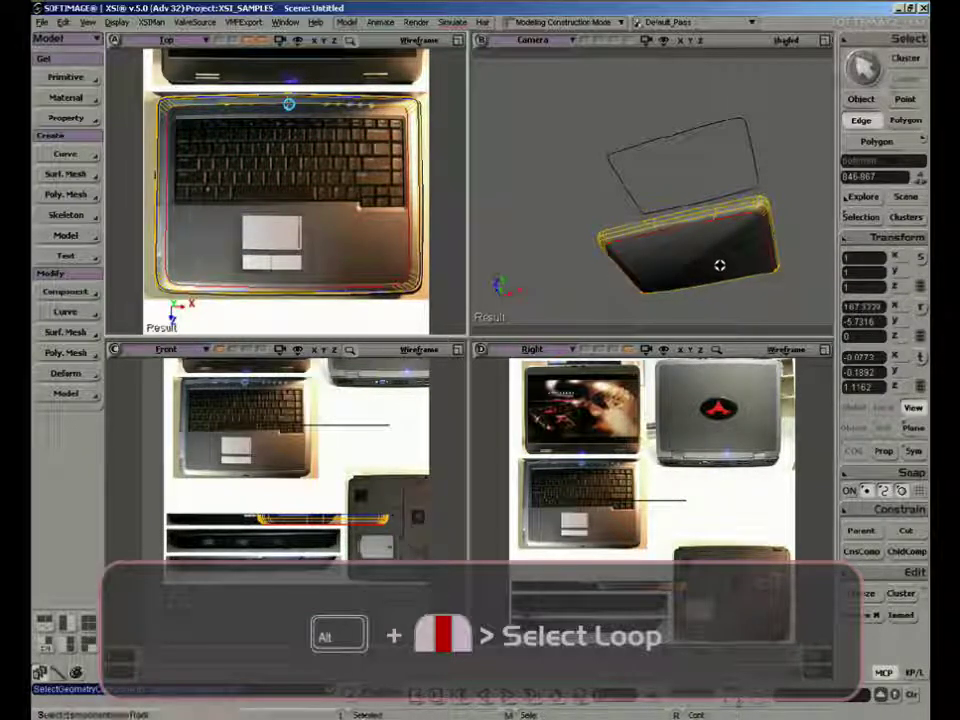
right_click_drag(709, 256, 677, 287)
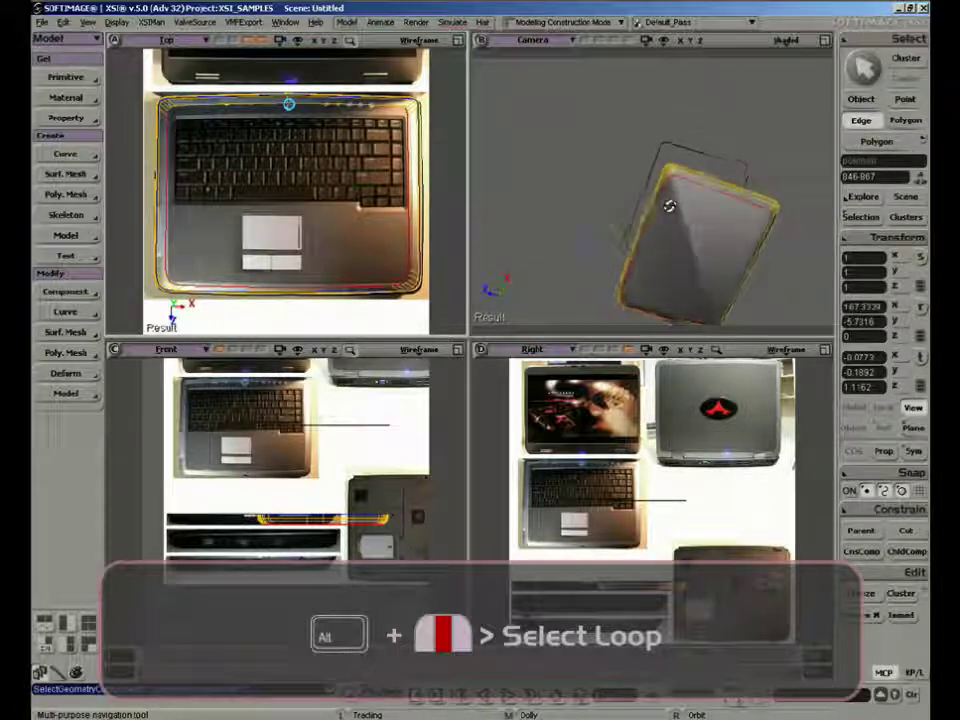
right_click_drag(669, 206, 661, 331)
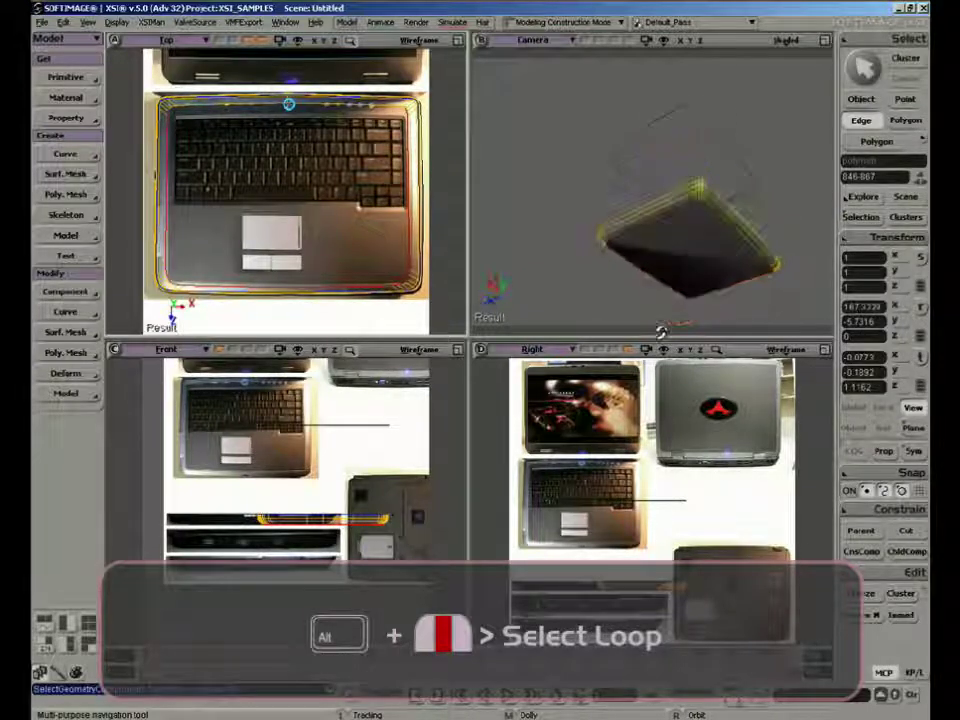
right_click_drag(725, 336, 730, 326)
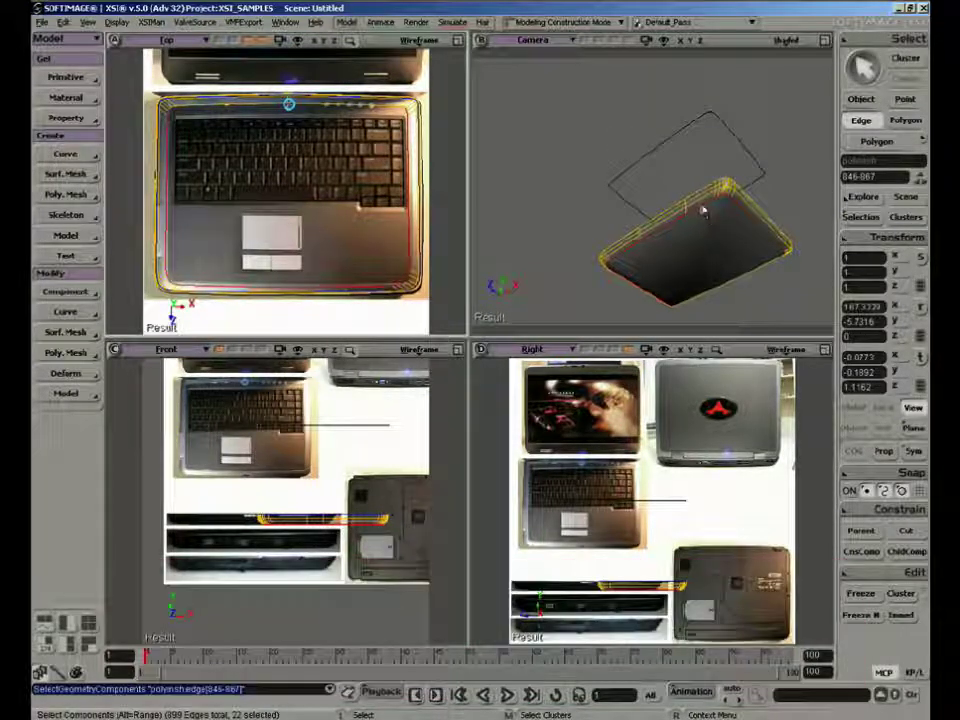
left_click(703, 208)
key("ctrl+z")
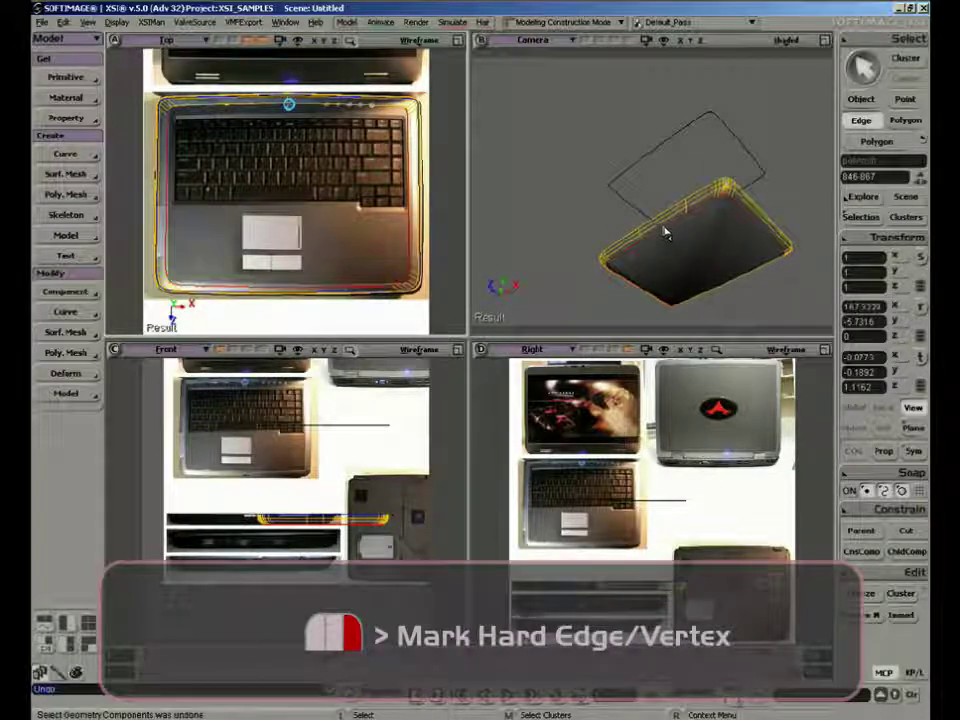
right_click(665, 229)
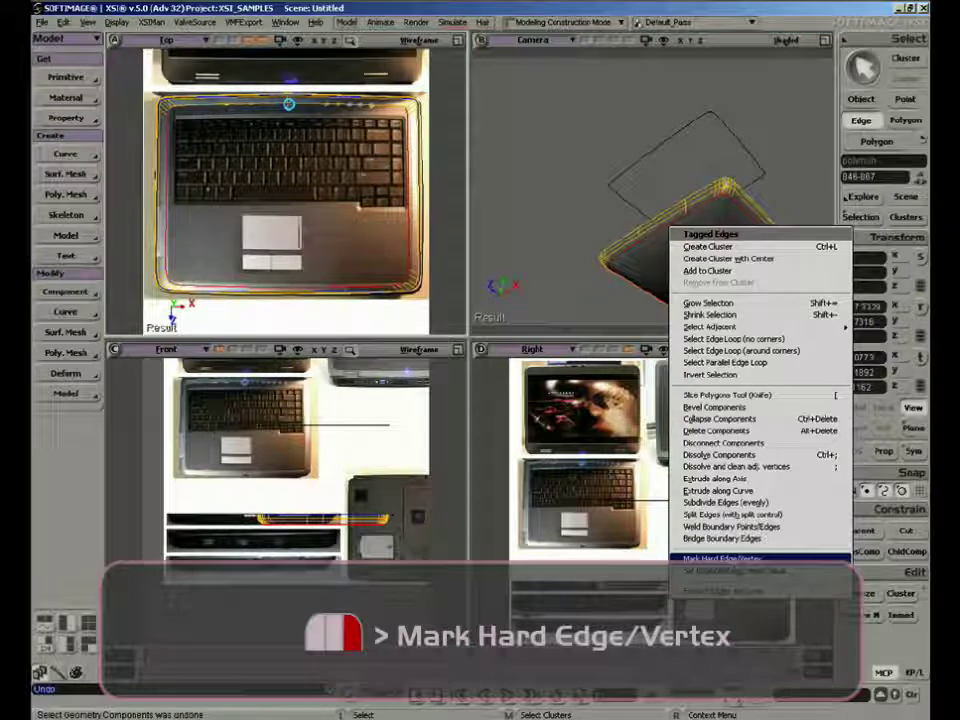
left_click(722, 558)
right_click_drag(657, 260, 713, 325)
left_click(402, 216)
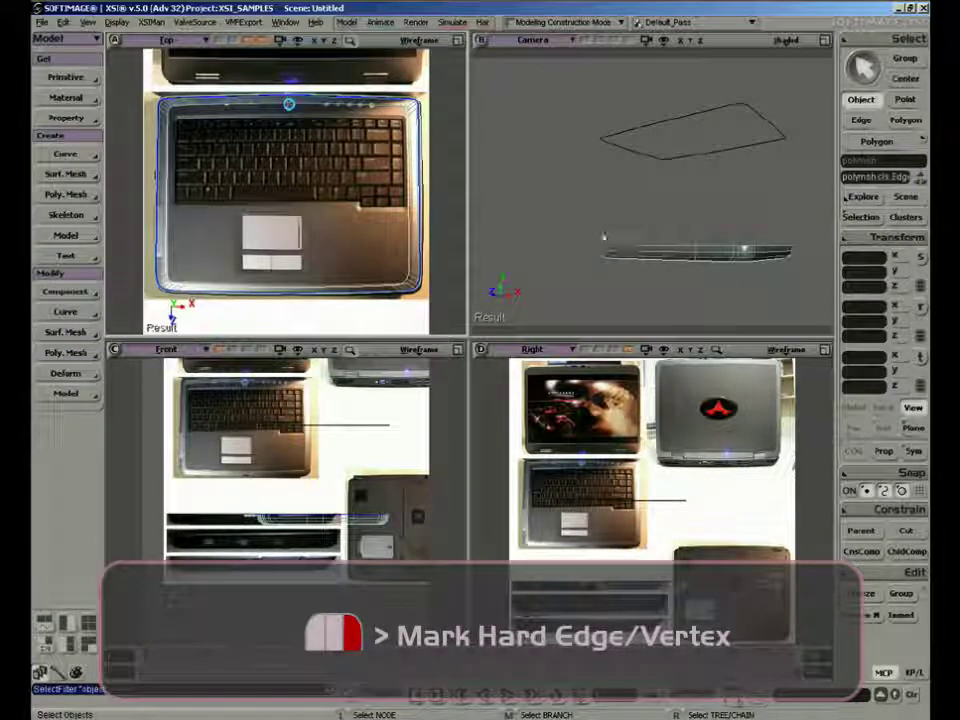
mouse_move(697, 214)
right_mouse_down()
mouse_move(696, 262)
mouse_move(671, 213)
mouse_move(697, 142)
mouse_move(729, 214)
right_mouse_up()
Convert the outline curve floating above the base into a polygon mesh with Curves To Mesh and give it a small extrusion length
key("space")
left_click(694, 148)
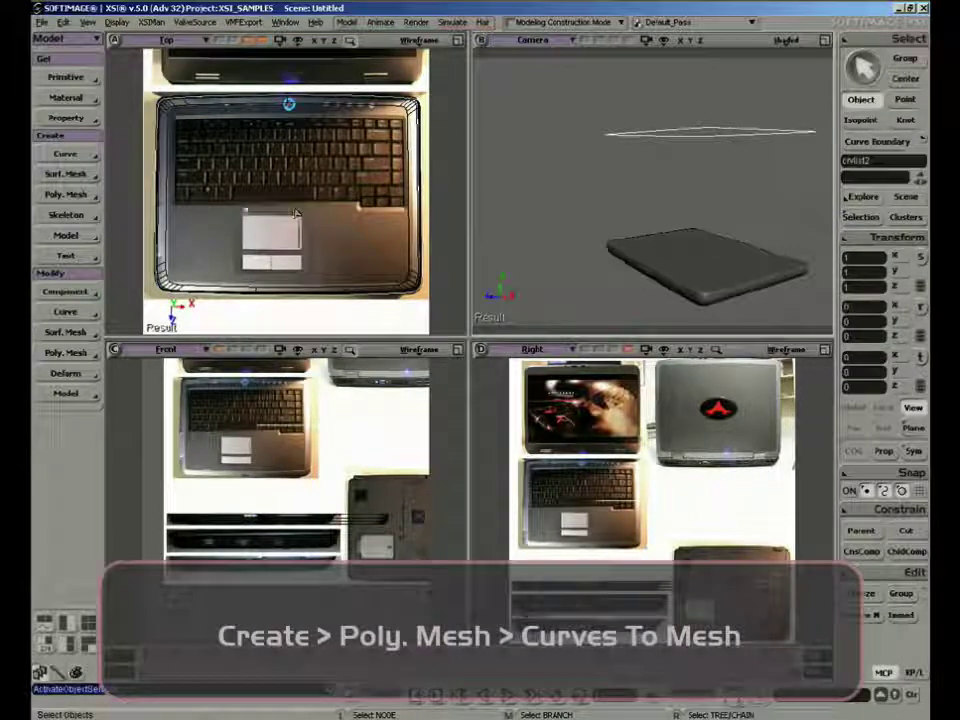
left_click(66, 194)
left_click(143, 392)
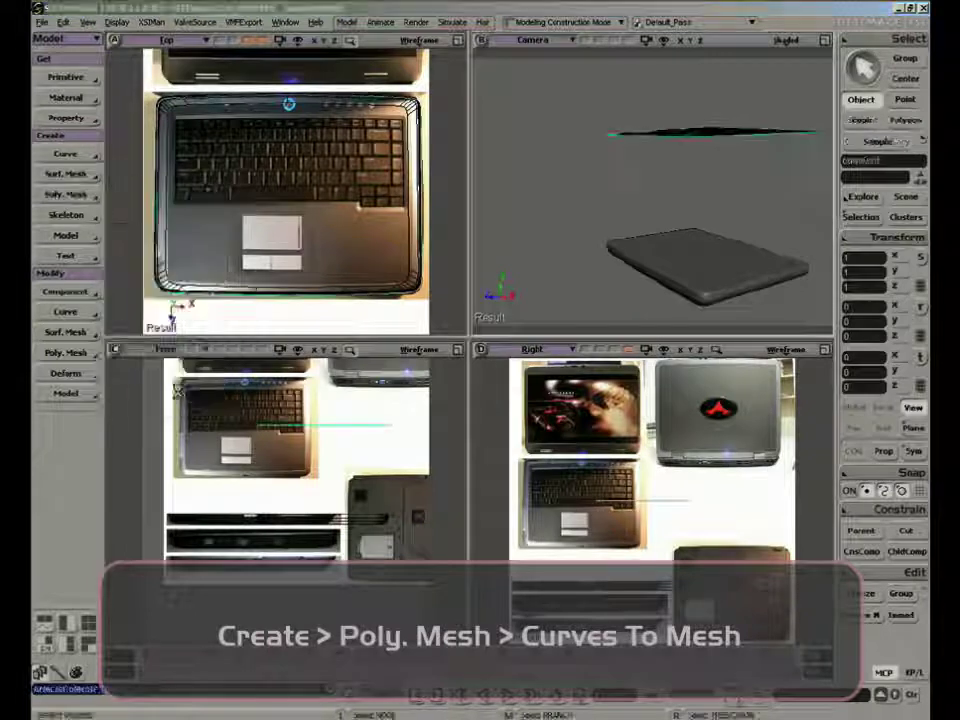
left_click(250, 262)
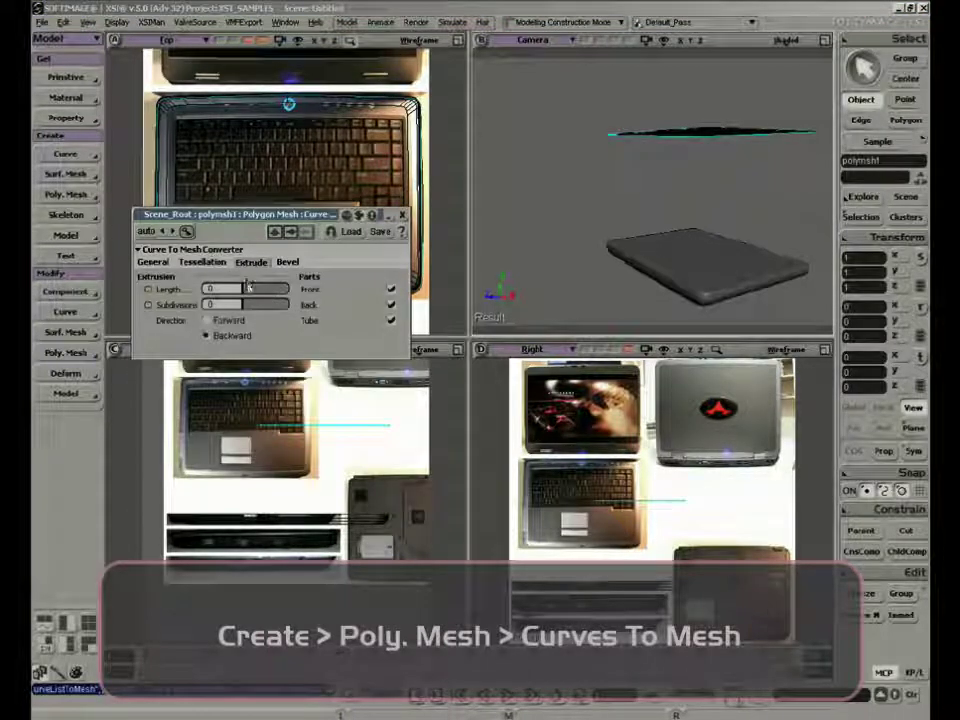
left_click_drag(248, 289, 268, 293)
Bevel the extruded outline mesh with a depth of 0.022
left_click(286, 265)
key("s")
right_click_drag(553, 173, 707, 176)
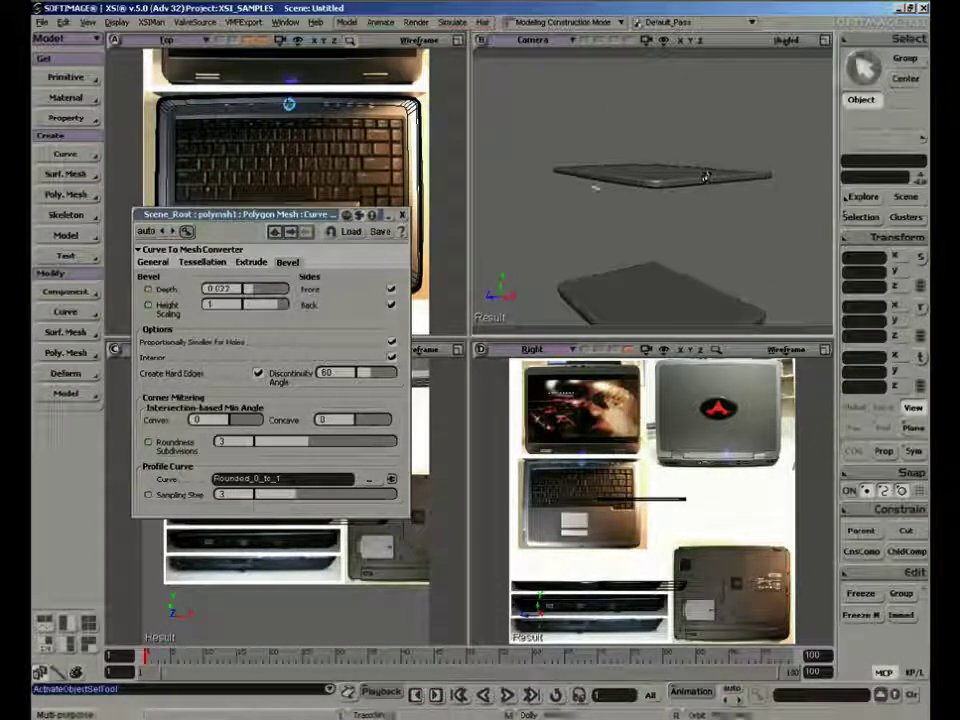
left_click(402, 215)
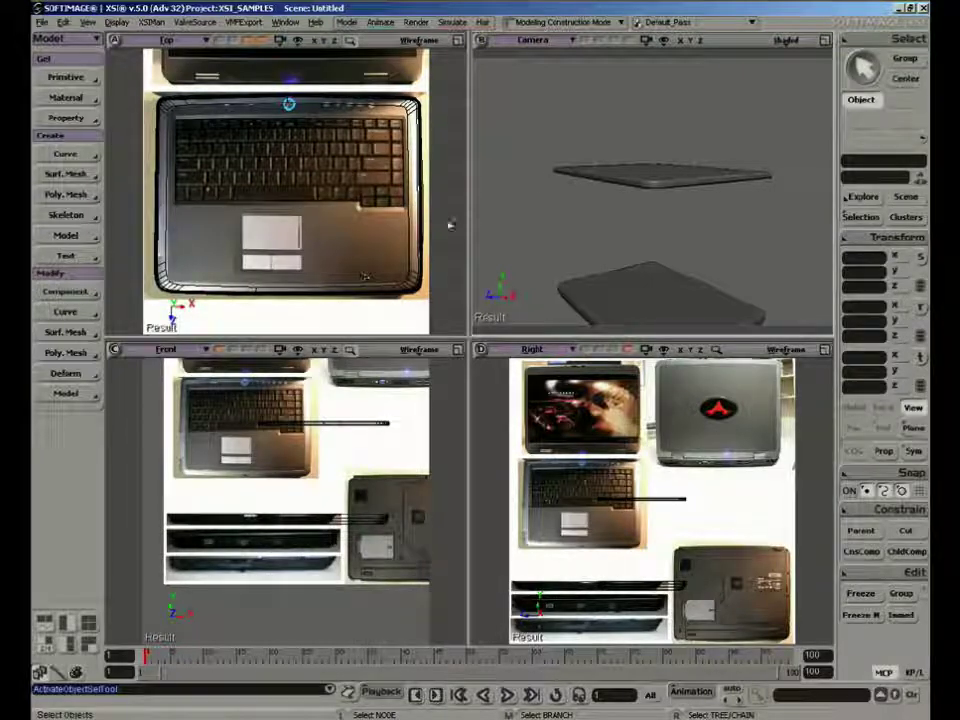
Select the lower base mesh and set its X, Y and Z position to 0
left_click_drag(643, 163, 636, 212)
left_click_drag(624, 285, 744, 272)
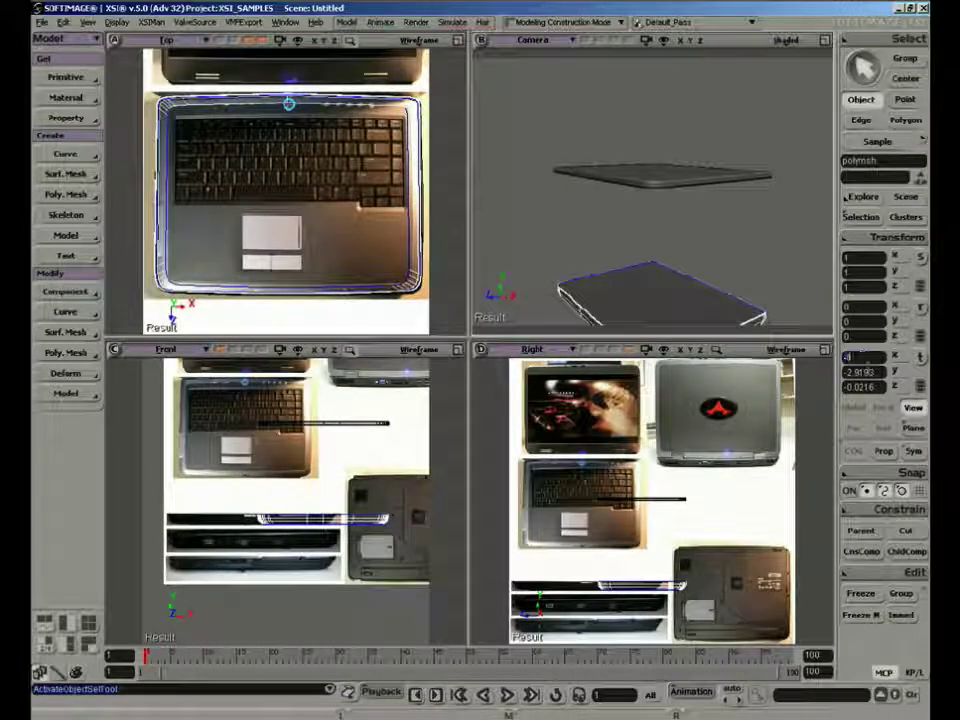
type("0")
key("Tab")
type("0")
key("Tab")
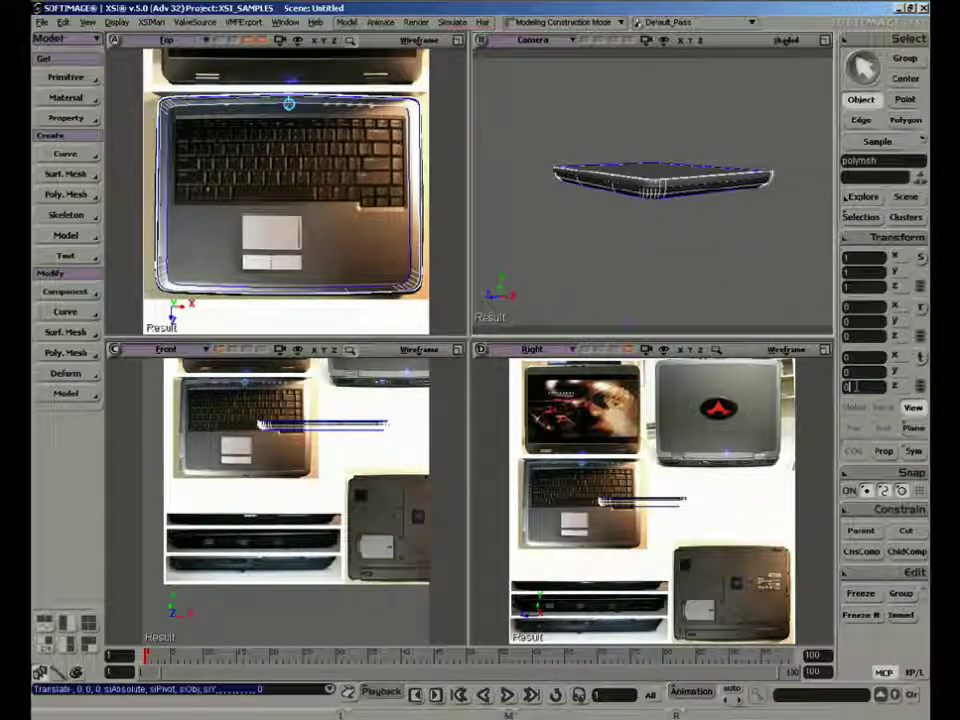
key("Return")
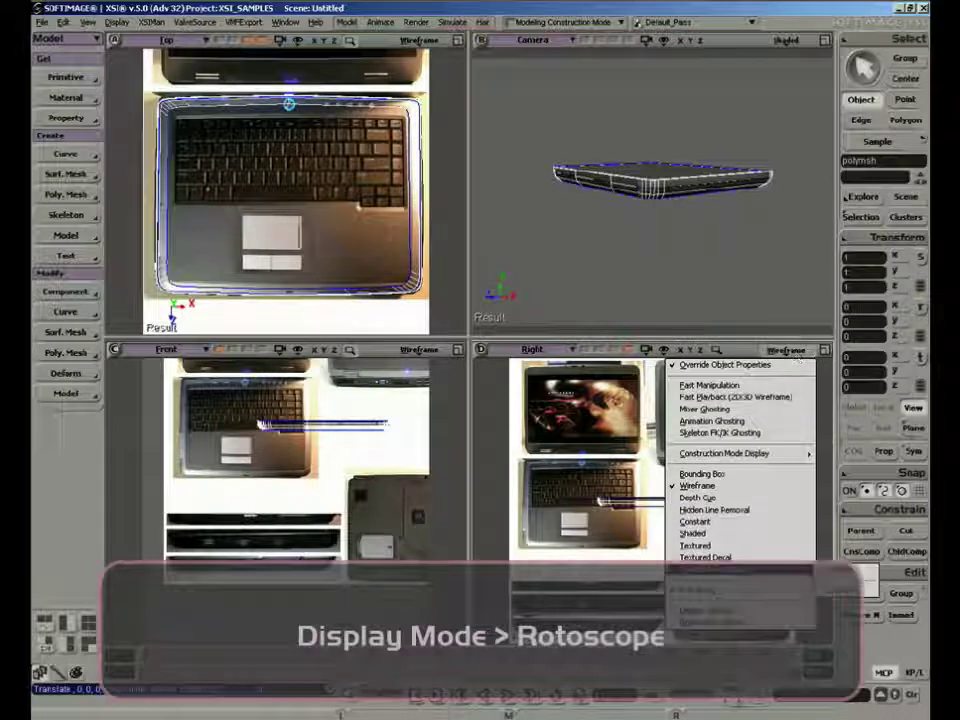
Turn off the rotoscope images in the Right and Front views
left_click(700, 590)
left_click(418, 353)
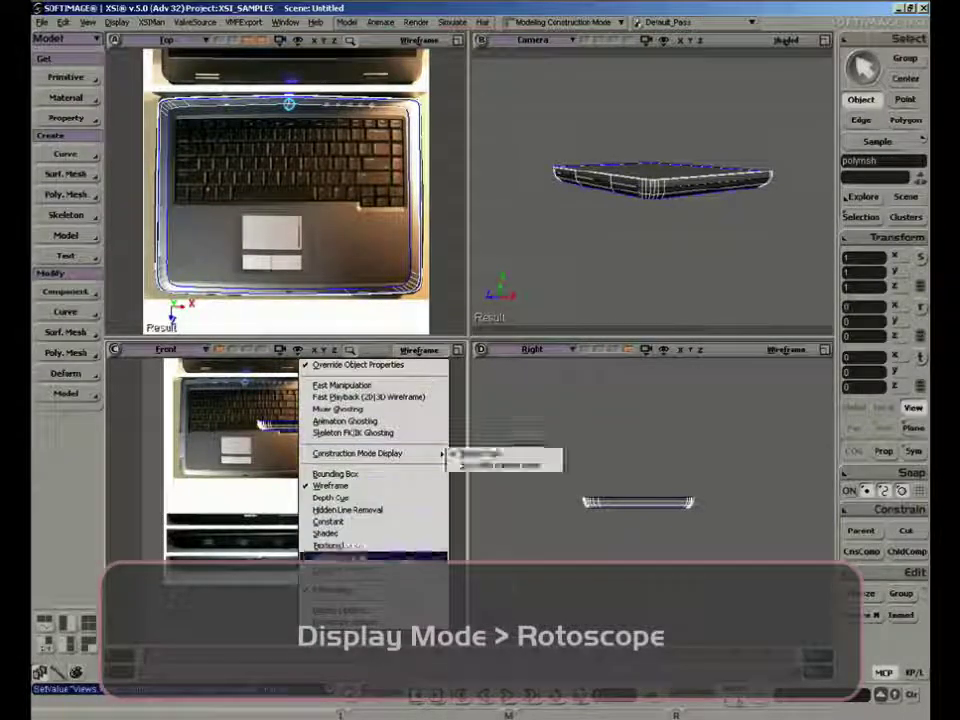
left_click(402, 588)
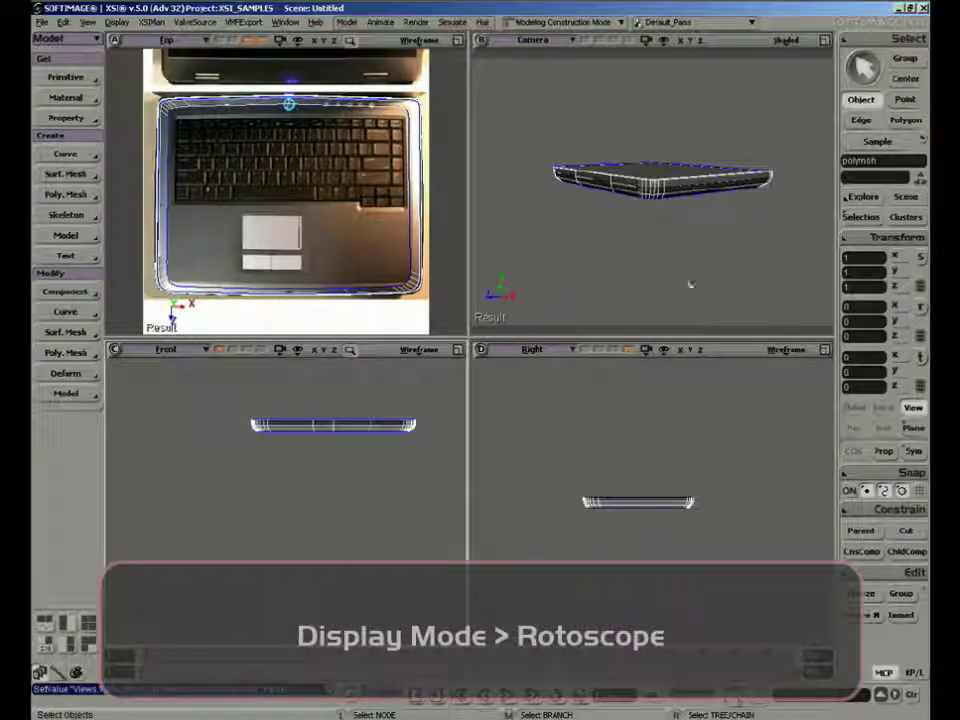
Frame the base mesh in the Right view and move it down to Y -0.139, just beneath the upper mesh
key("f")
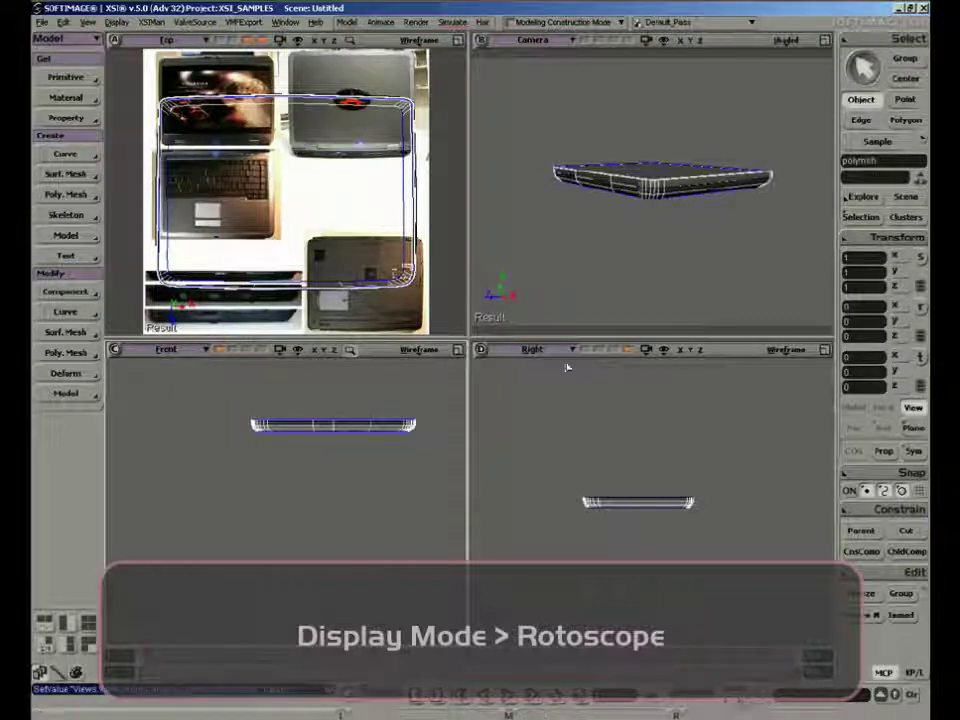
key("f")
key("v")
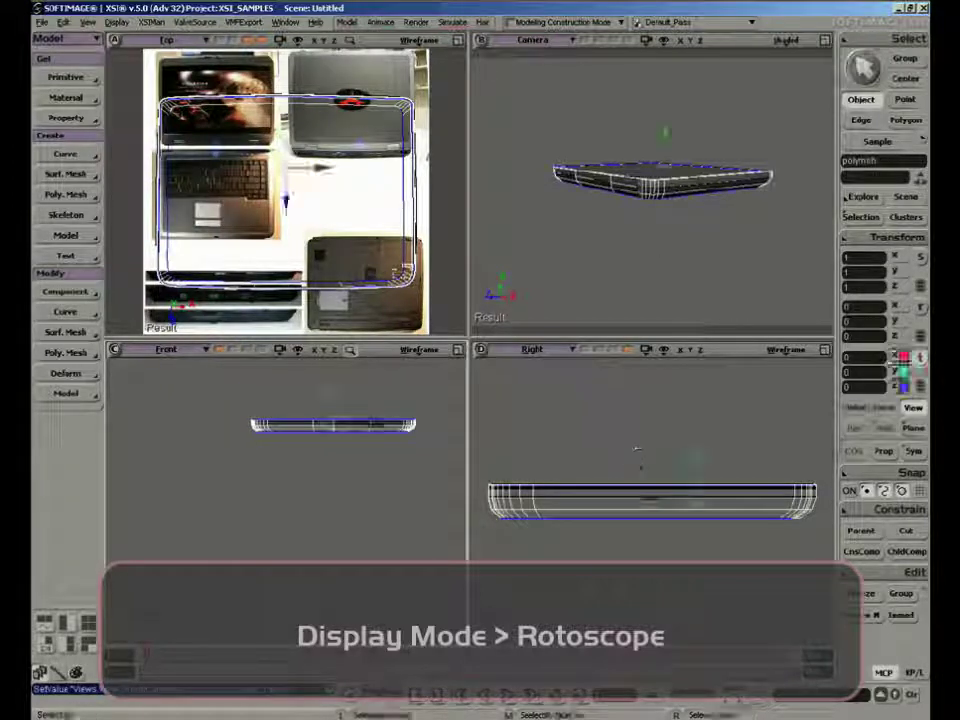
mouse_move(700, 482)
left_mouse_down()
mouse_move(694, 471)
mouse_move(700, 480)
left_mouse_up()
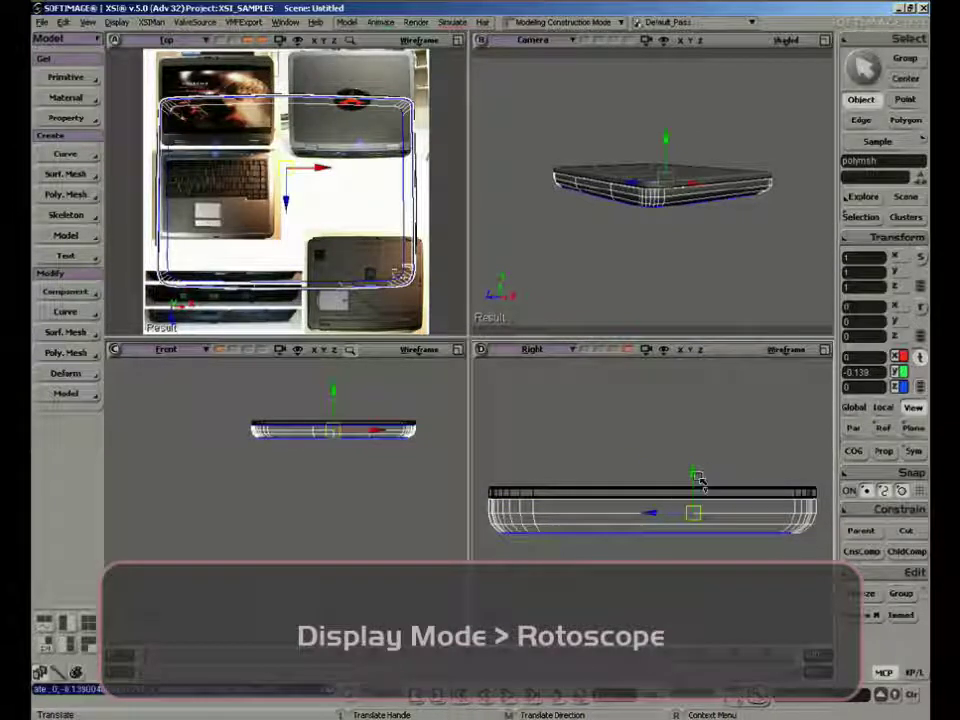
Move the upper mesh's center to its rear edge at Z -1.1382, then return to object selection
key("s")
right_click_drag(668, 216, 621, 221)
key("space")
left_click(666, 205)
key("v")
left_click(905, 79)
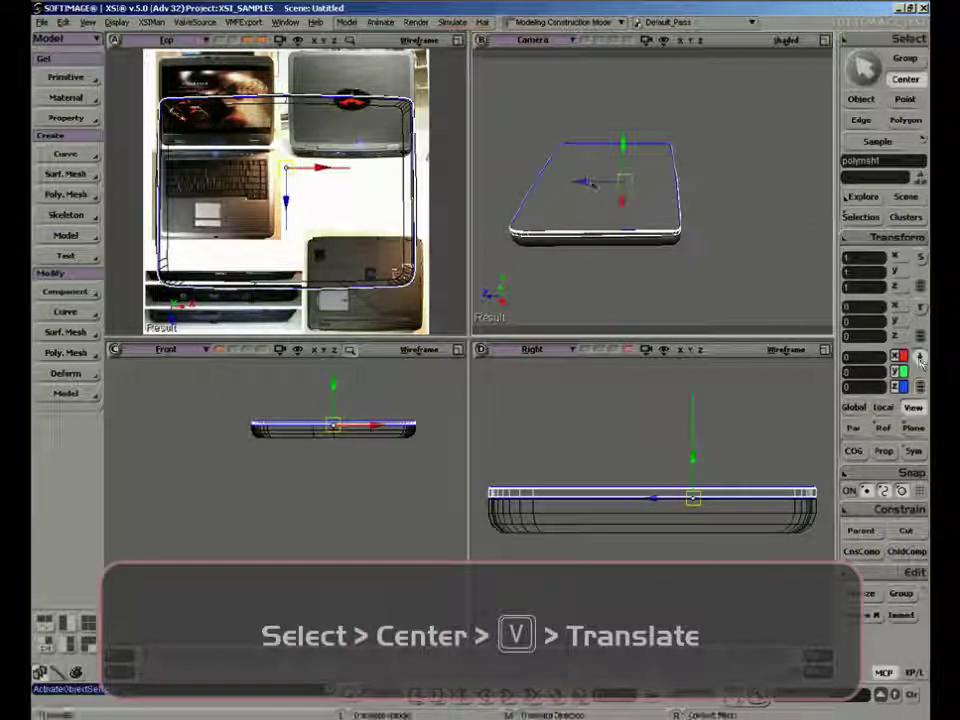
left_click_drag(600, 183, 676, 182)
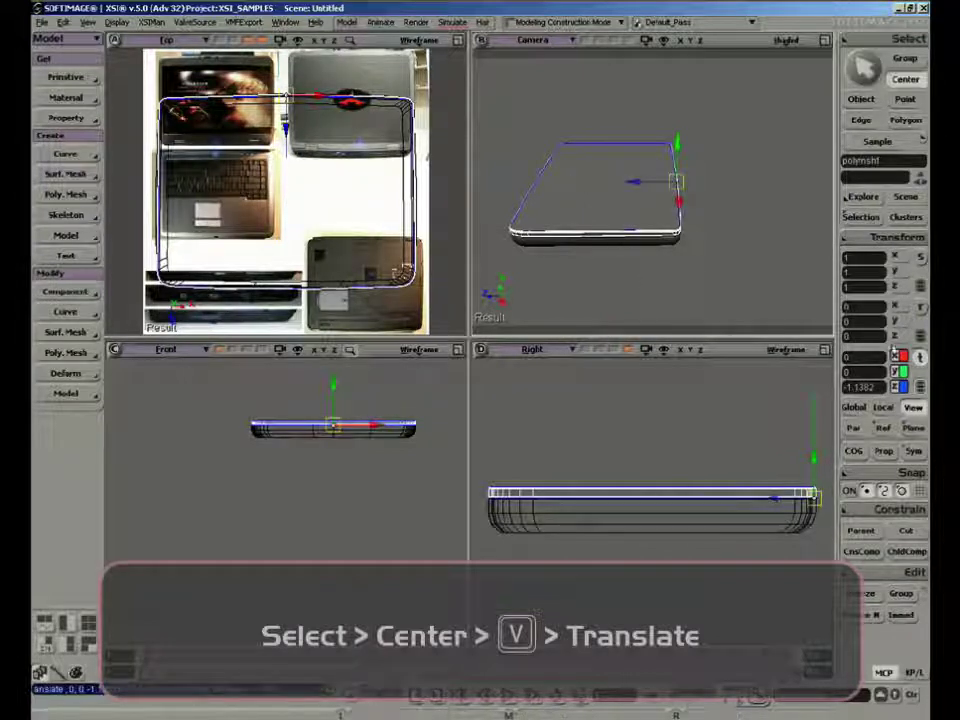
left_click(864, 100)
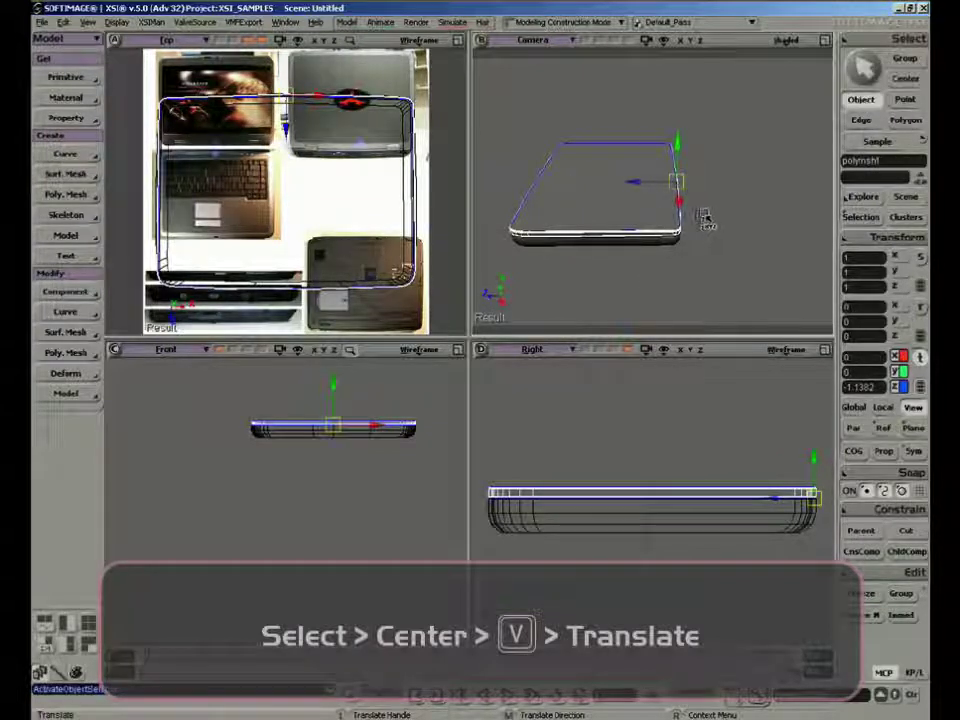
Try to rotate the upper mesh about its relocated center
key("c")
left_click_drag(650, 155, 727, 157)
key("ctrl+z")
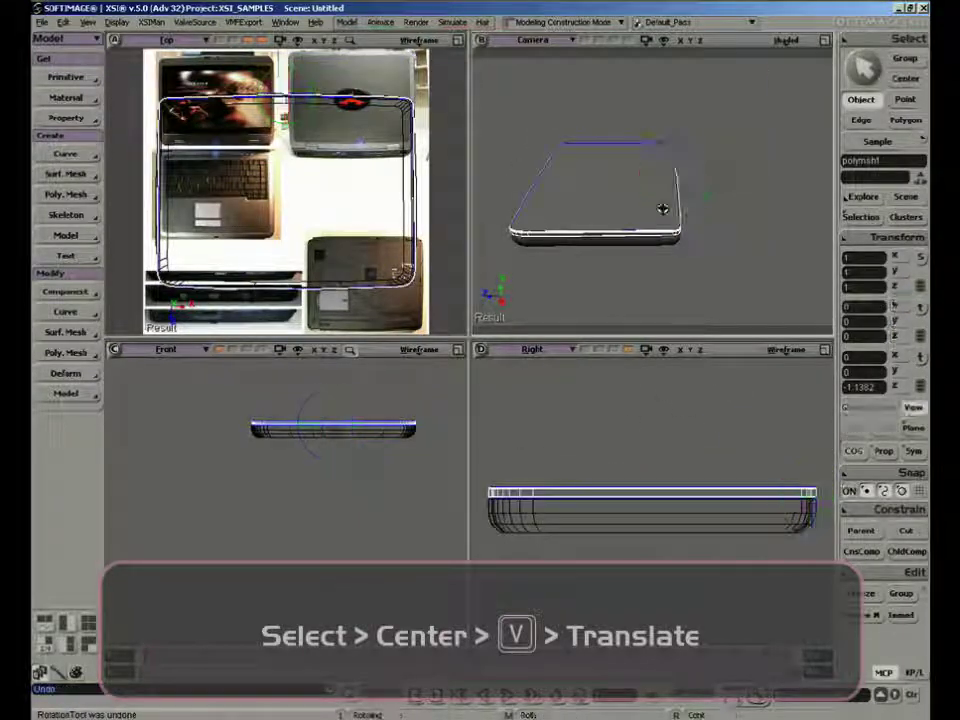
Rotate the lid mesh open about its rear edge to about -98.747 degrees in X
right_click_drag(664, 208, 722, 208)
key("c")
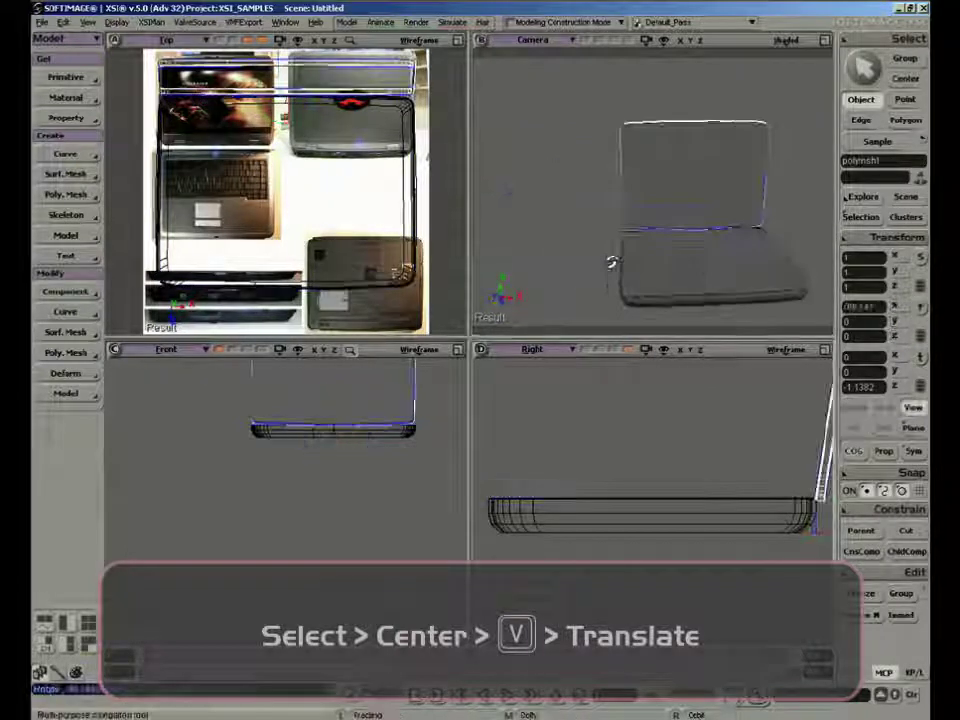
right_click_drag(612, 262, 647, 249)
middle_click_drag(648, 249, 680, 150)
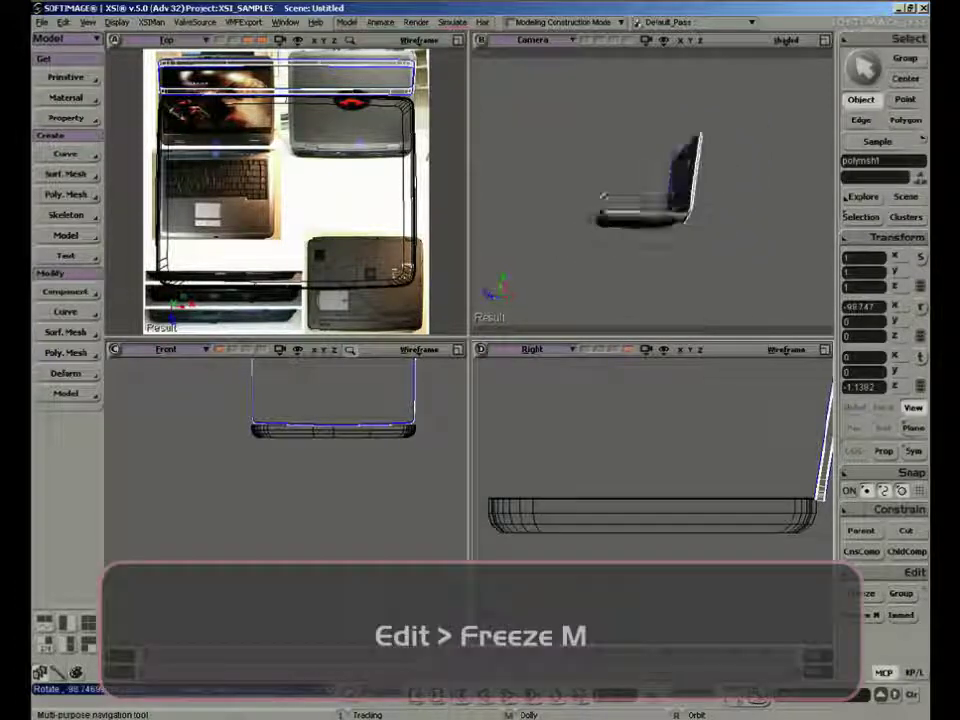
Select both the lid and base meshes and freeze their modeling history
key("space")
right_click_drag(611, 196, 644, 317)
left_click(589, 283)
key("s")
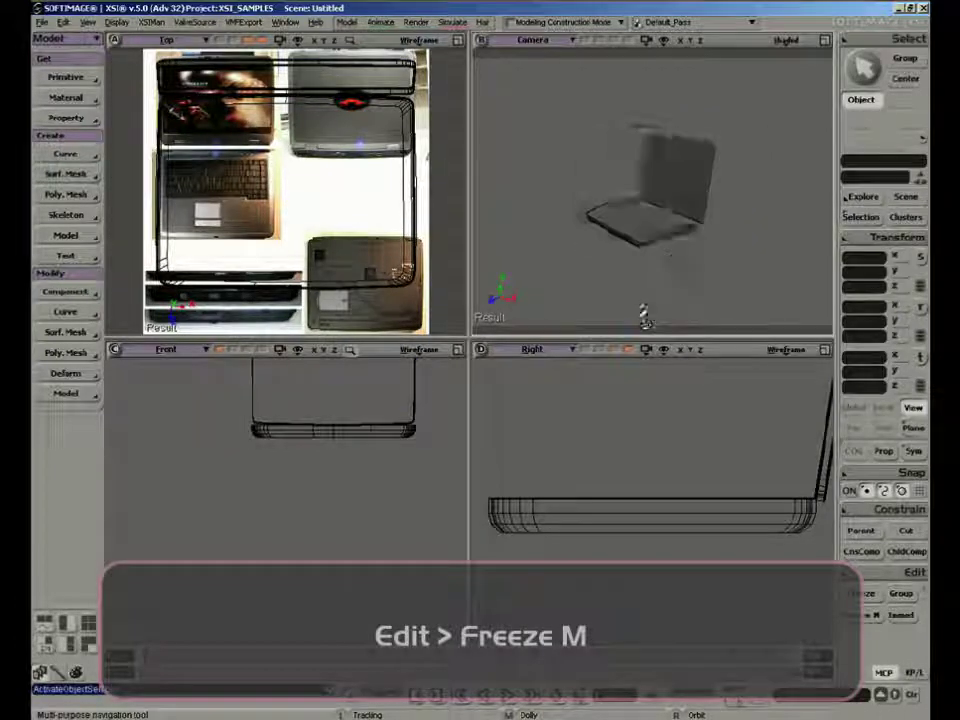
key("c")
key("space")
left_click(639, 514)
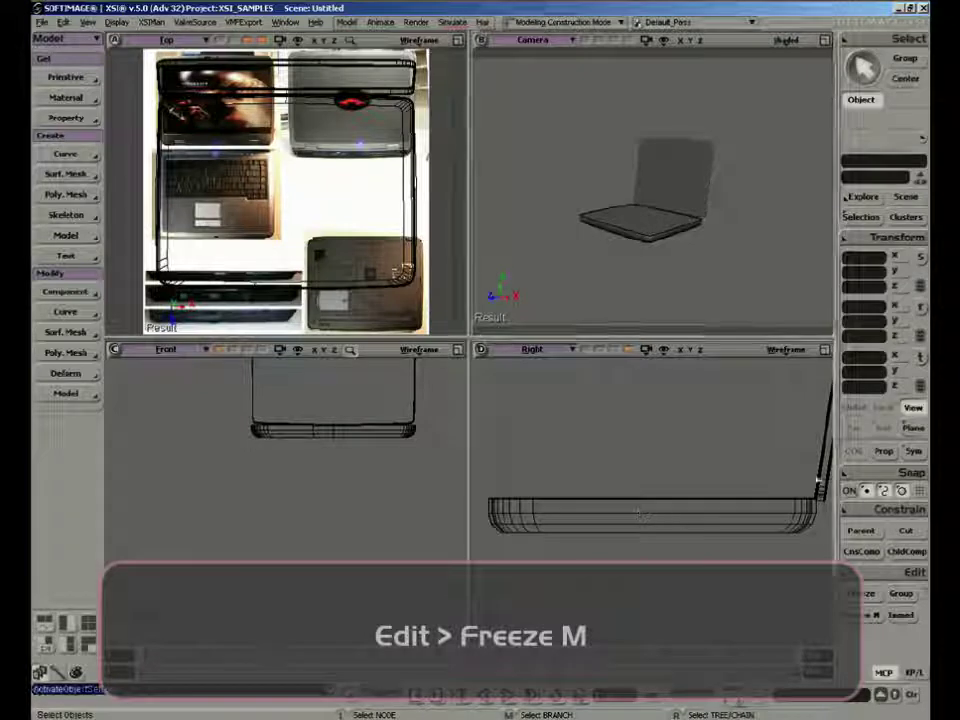
left_click(648, 217)
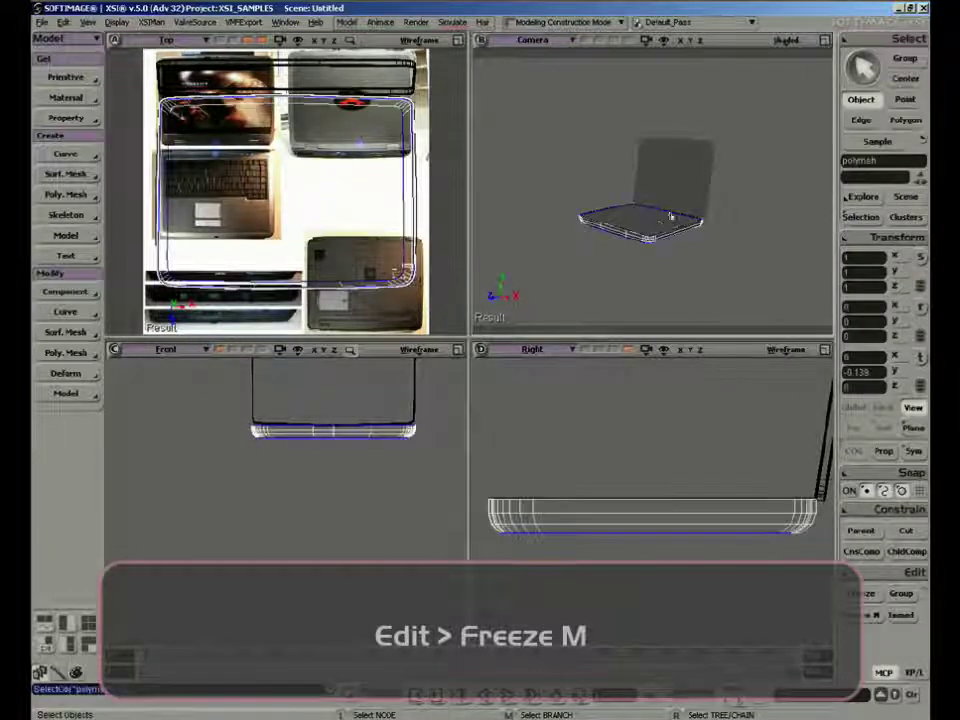
left_click(871, 616)
Delete the leftover curve object crvlist2 from the scene through the Explorer
key("8")
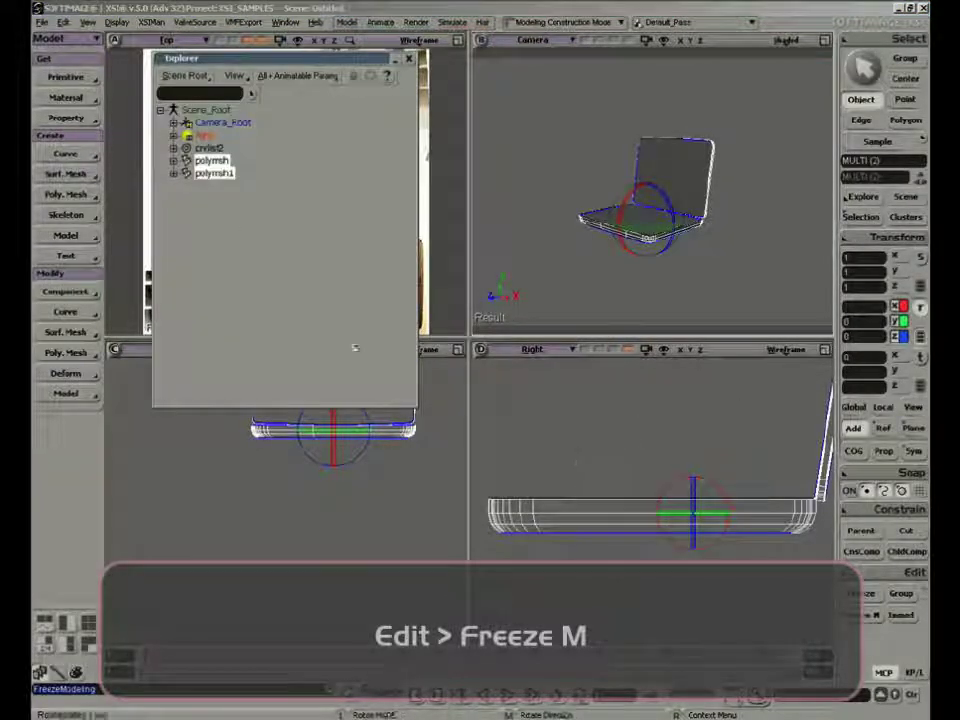
left_click(207, 147)
key("Delete")
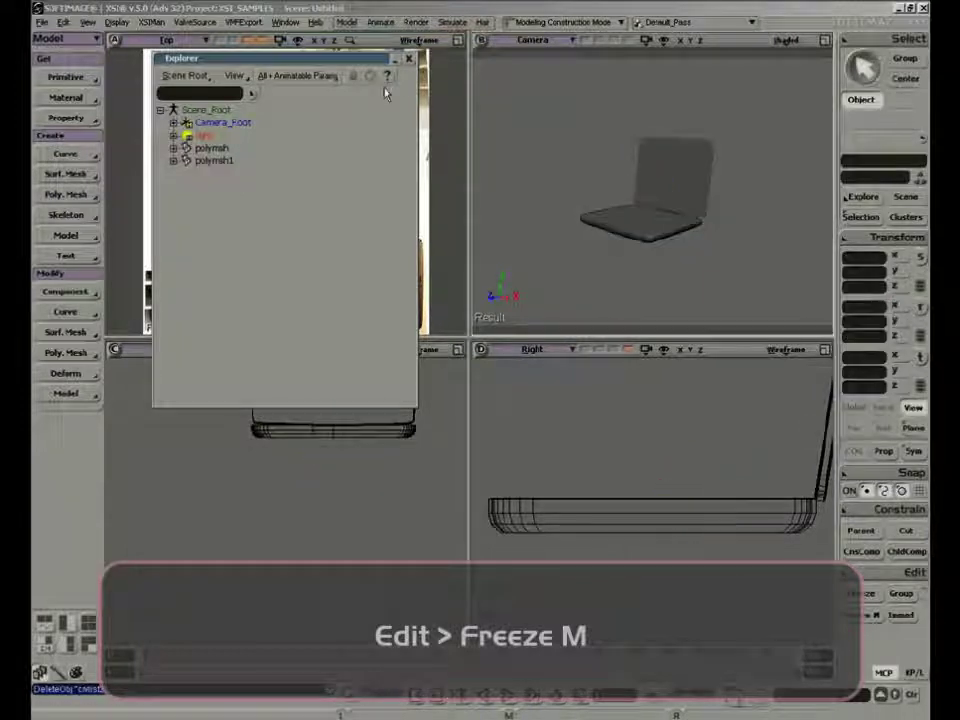
left_click(410, 60)
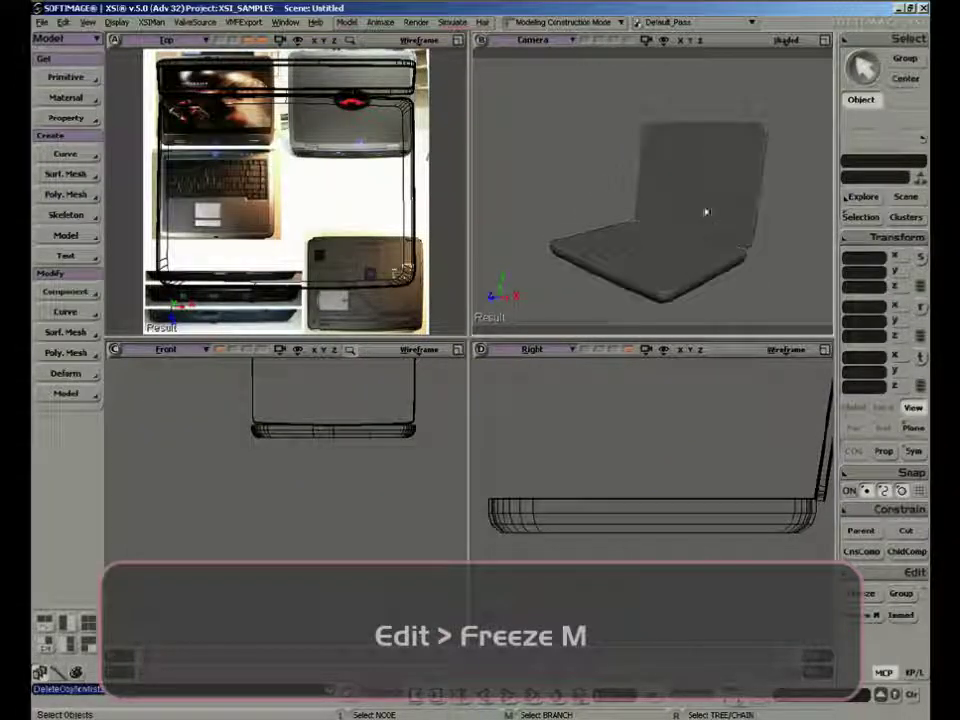
Select the lid mesh and set its X rotation to -90 so it stands upright
left_click(740, 222)
key("s")
right_click_drag(684, 274, 649, 247)
key("s")
left_click_drag(793, 476, 773, 560)
middle_click_drag(773, 560, 757, 513)
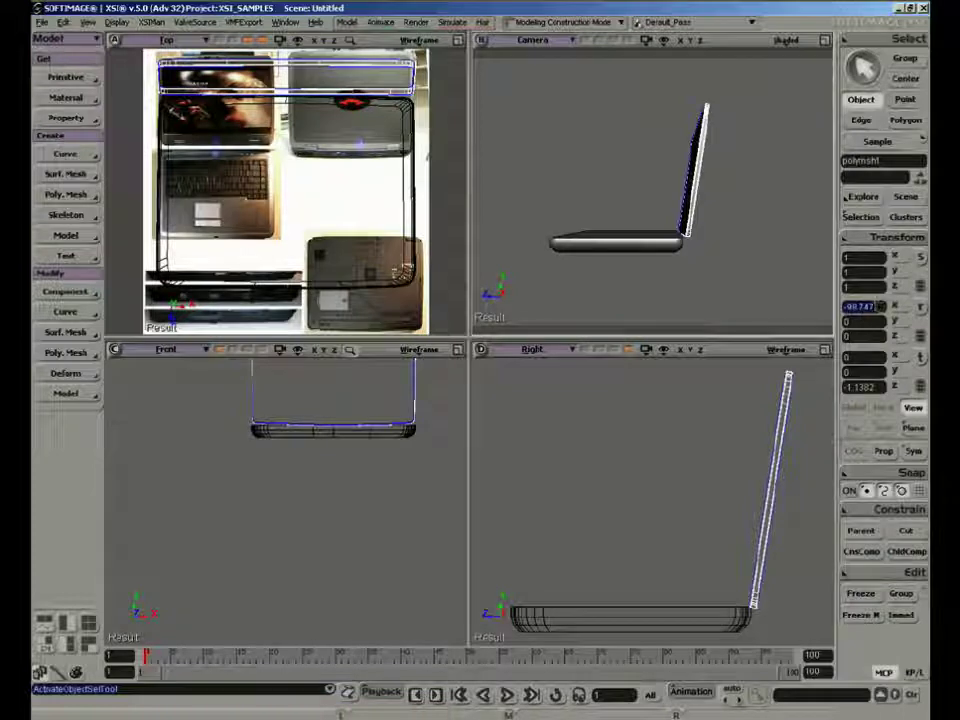
type("-90")
key("Return")
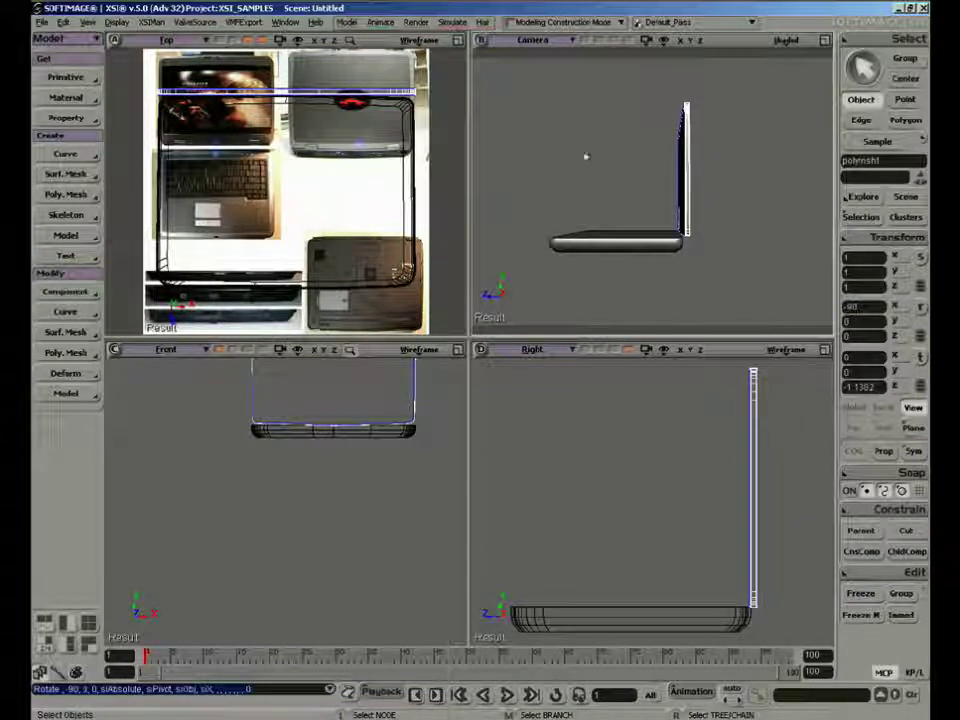
Assign a Phong material with default settings to the laptop's base mesh
middle_click_drag(586, 156, 609, 171)
right_click_drag(609, 171, 651, 279)
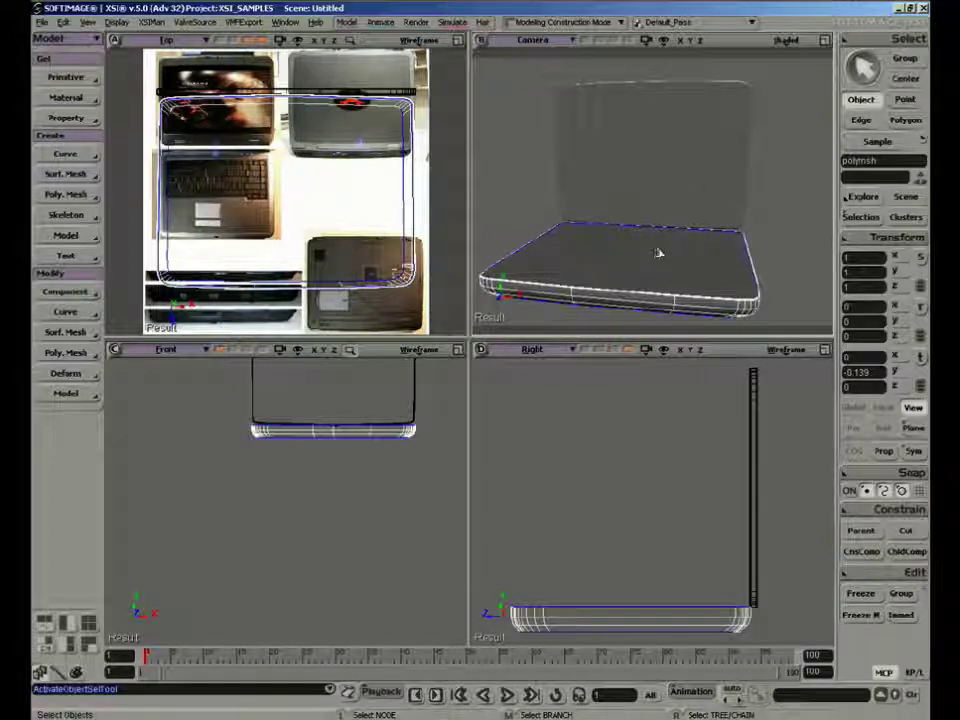
left_click(86, 104)
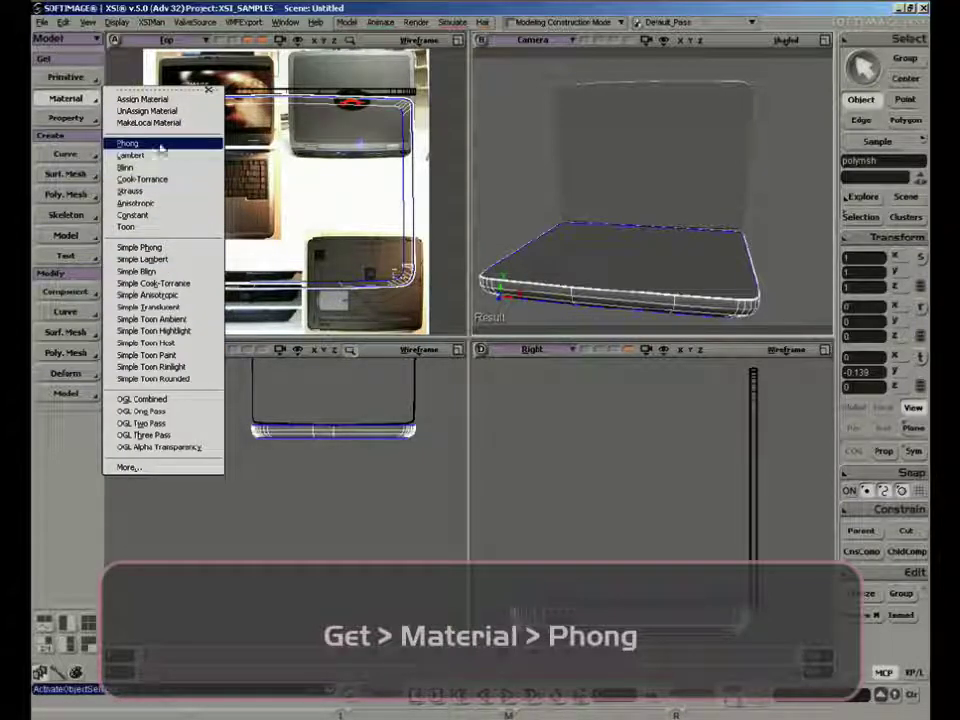
left_click(162, 145)
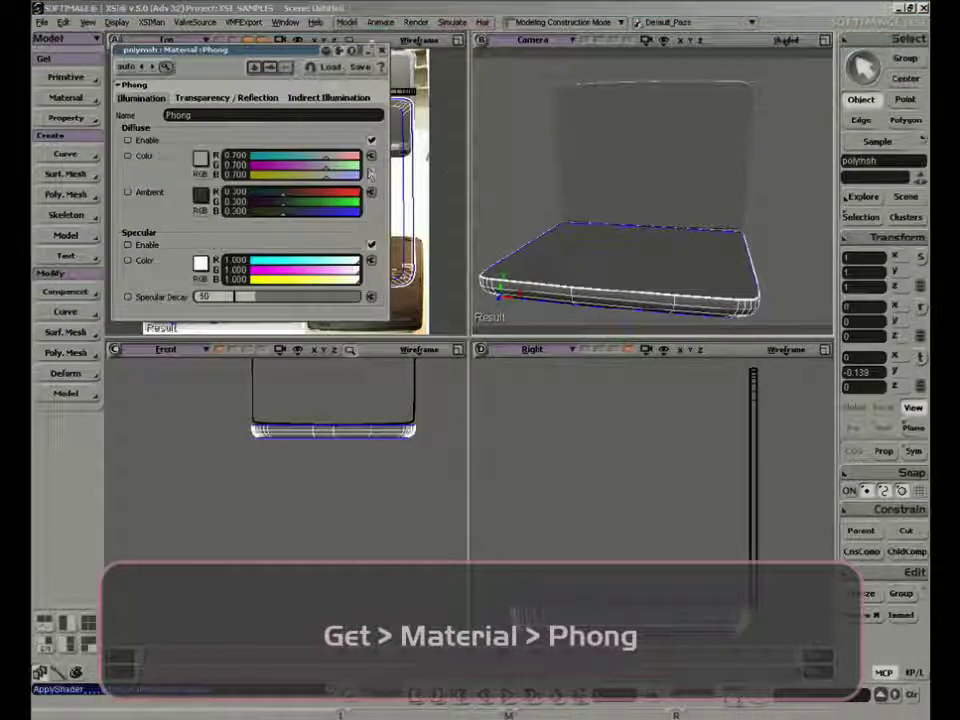
left_click(383, 51)
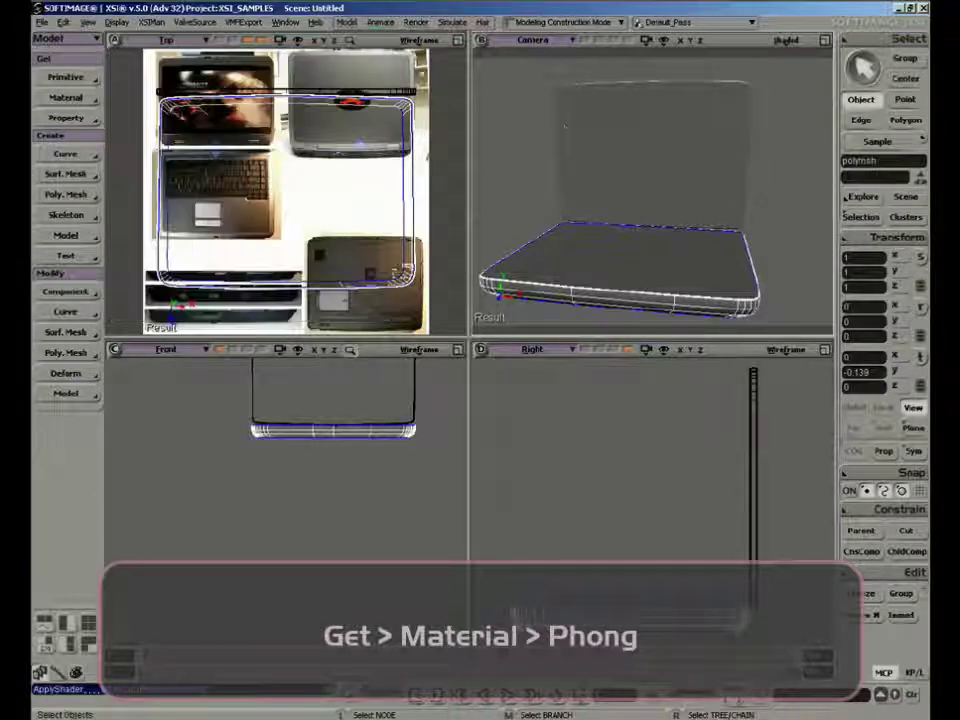
Assign a separate Phong material with default settings to the upright lid mesh
left_click(643, 146)
left_click(86, 98)
left_click(128, 143)
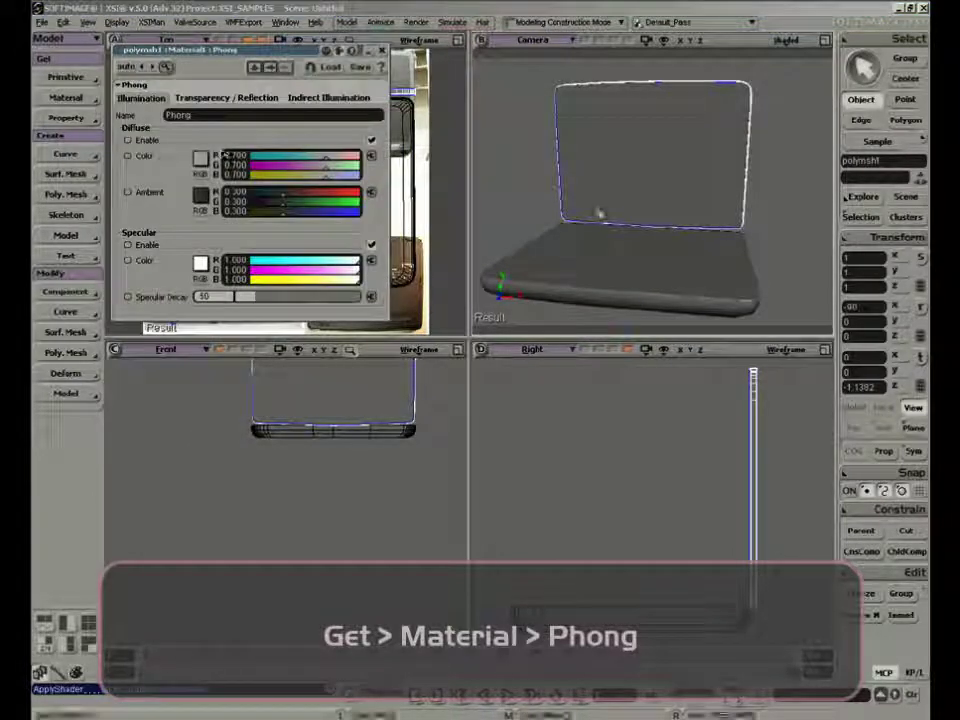
left_click(382, 50)
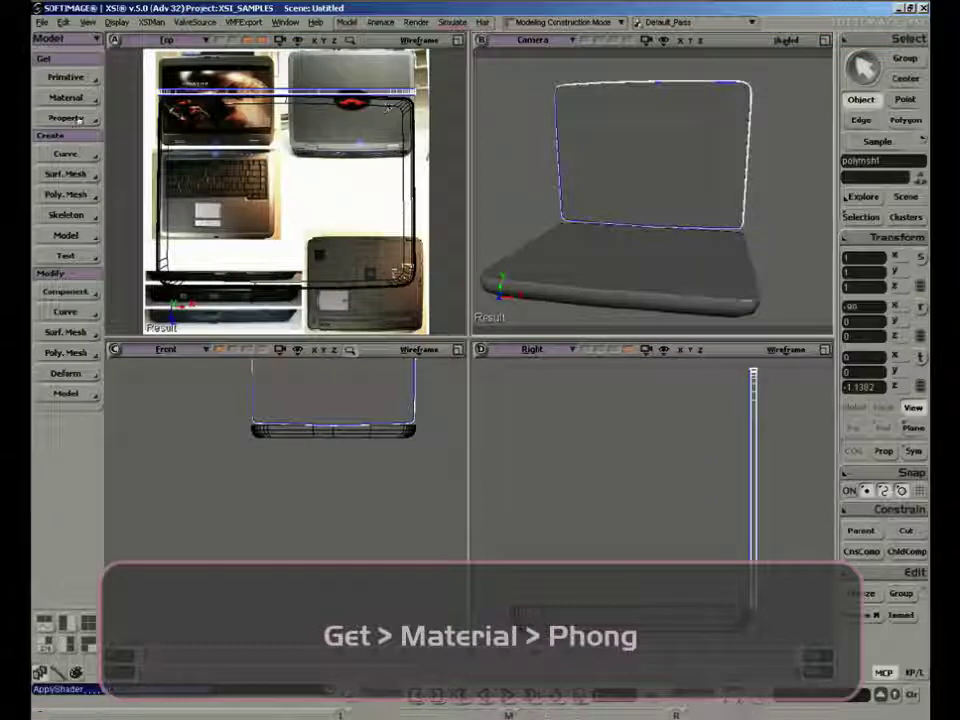
key("s")
right_click_drag(521, 215, 616, 182)
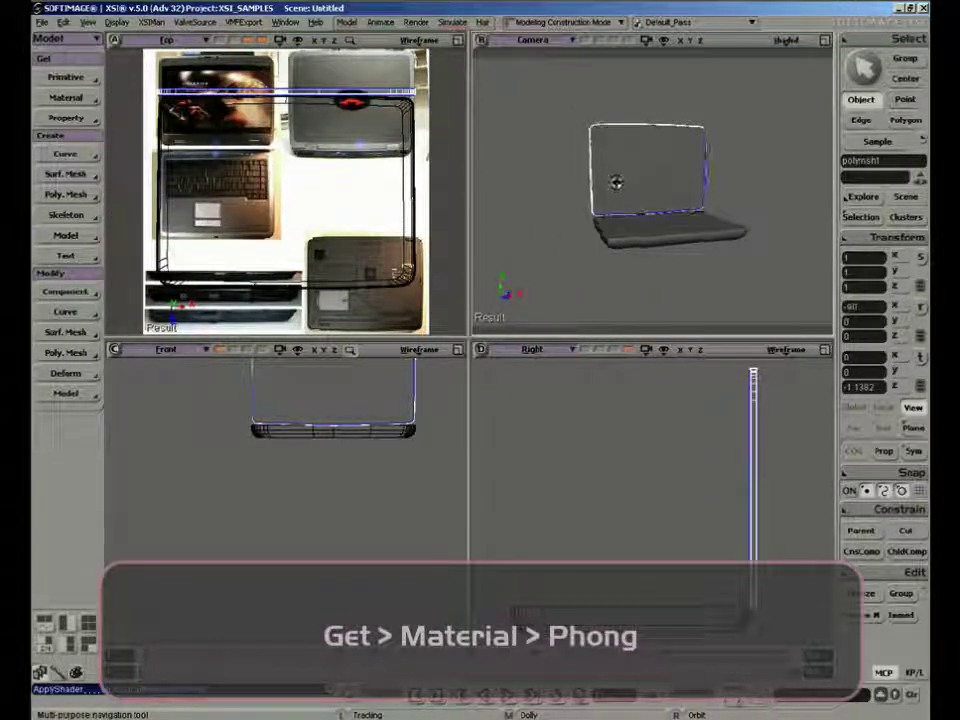
key("u")
right_click(651, 173)
left_click(624, 177)
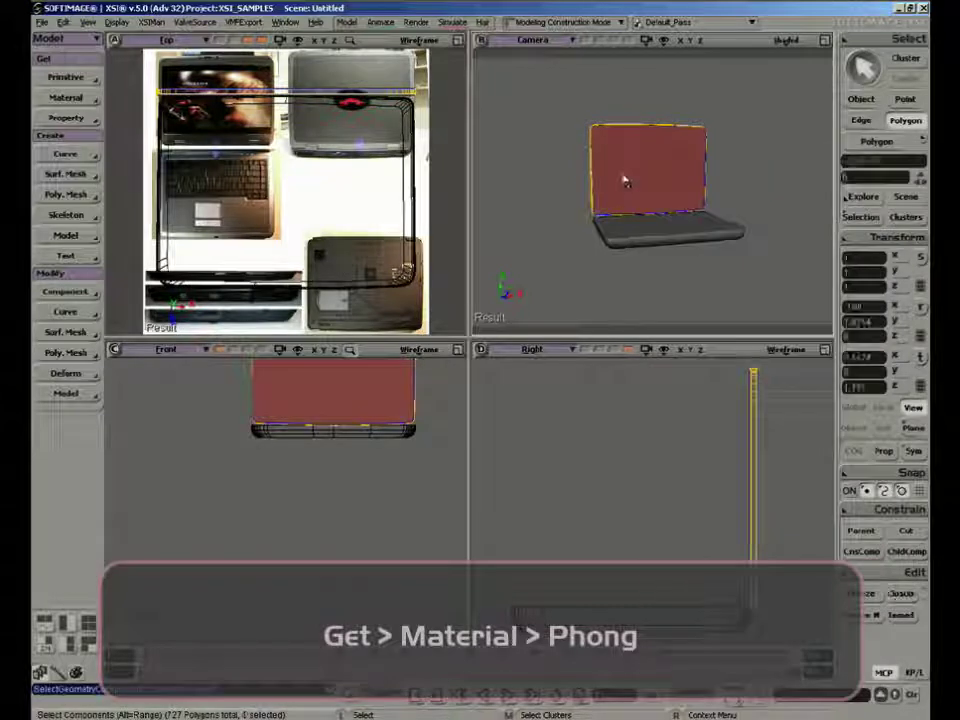
key("s")
right_click_drag(719, 141, 738, 173)
key("space")
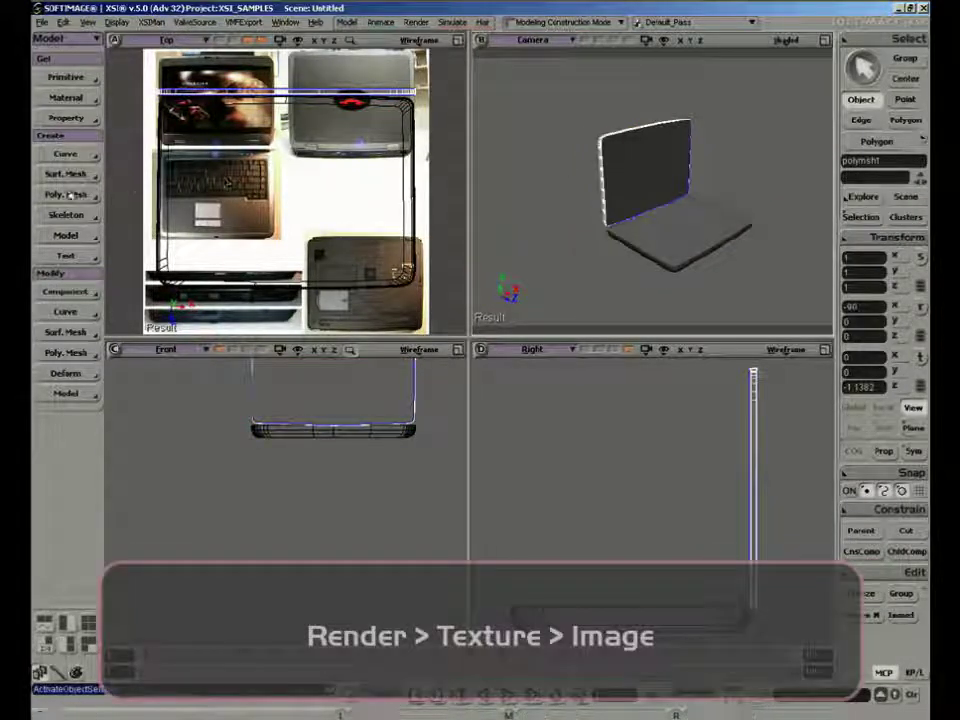
Add an Image texture to the lid's material using Laptop_vicious_psd with a new Planar XY texture projection
key("2")
key("3")
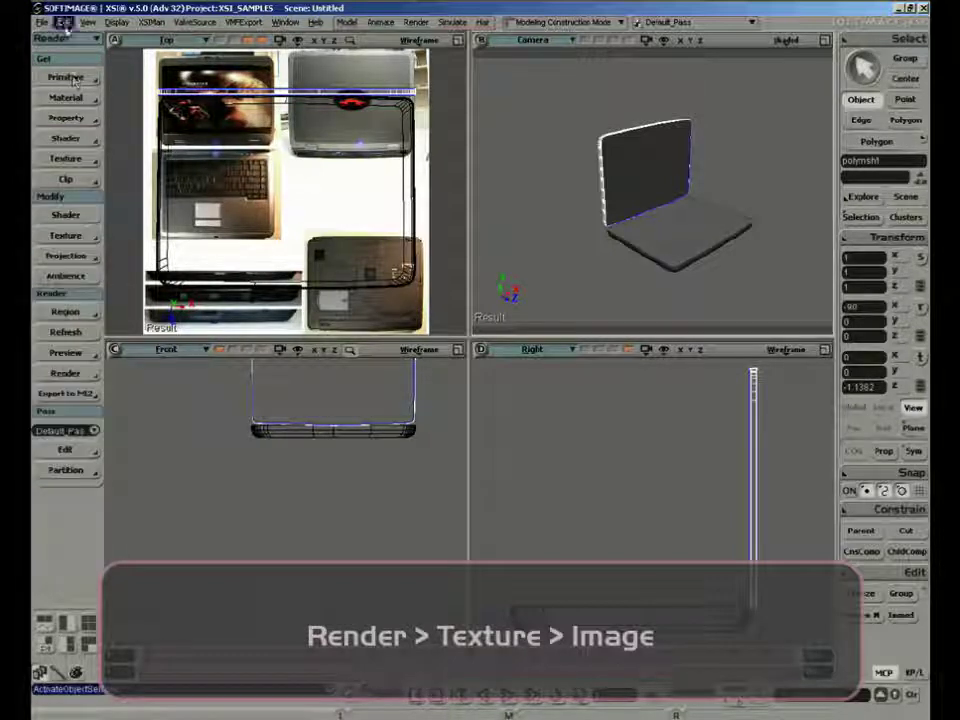
left_click(68, 159)
left_click(151, 166)
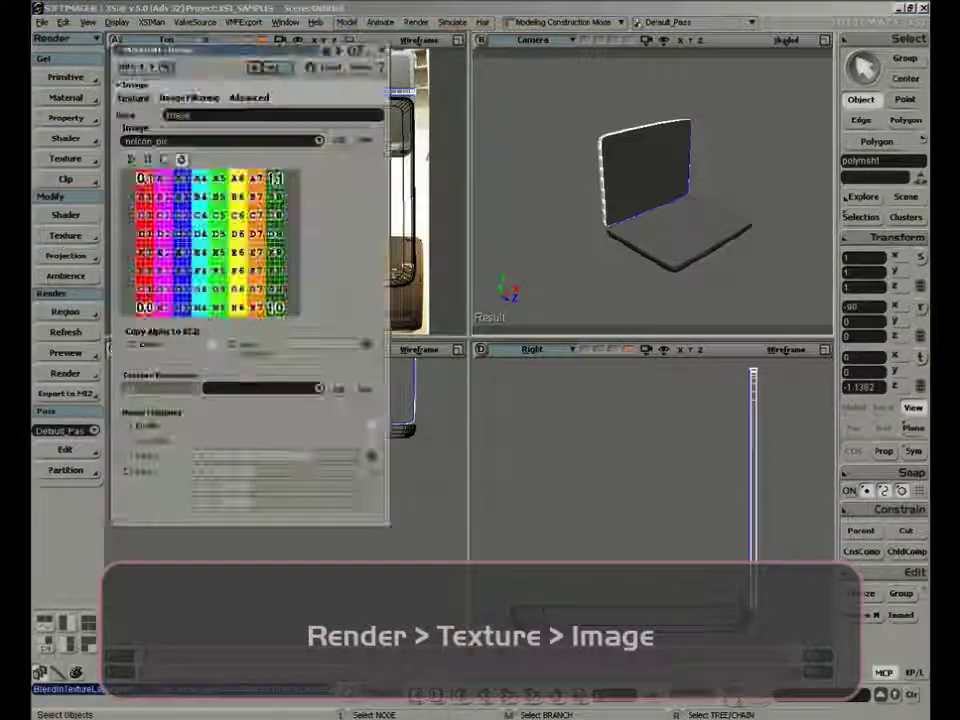
left_click(256, 130)
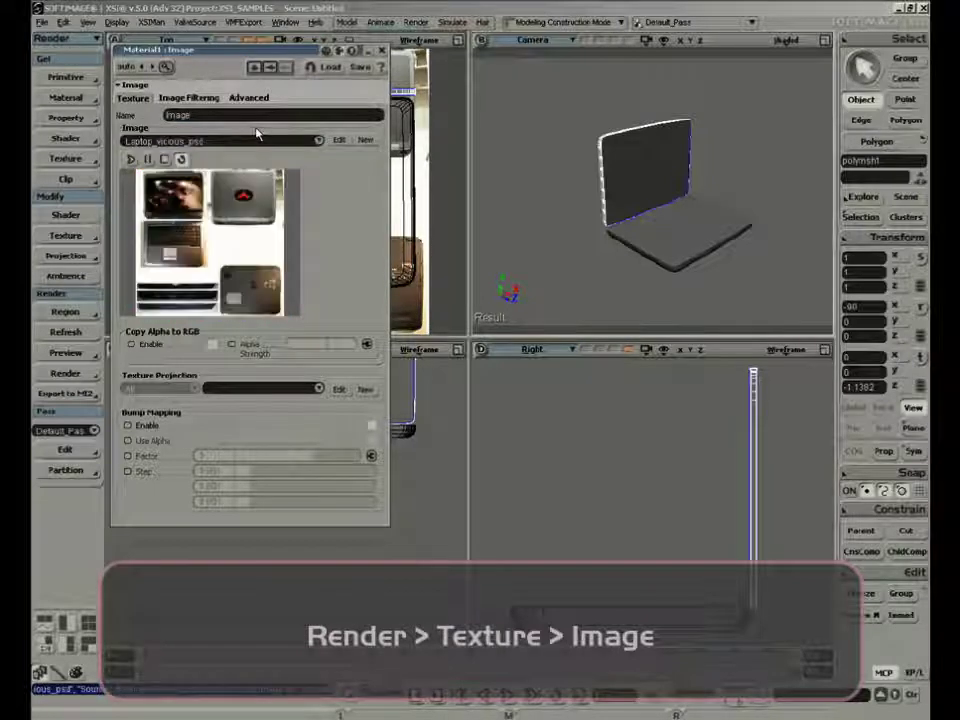
left_click(370, 389)
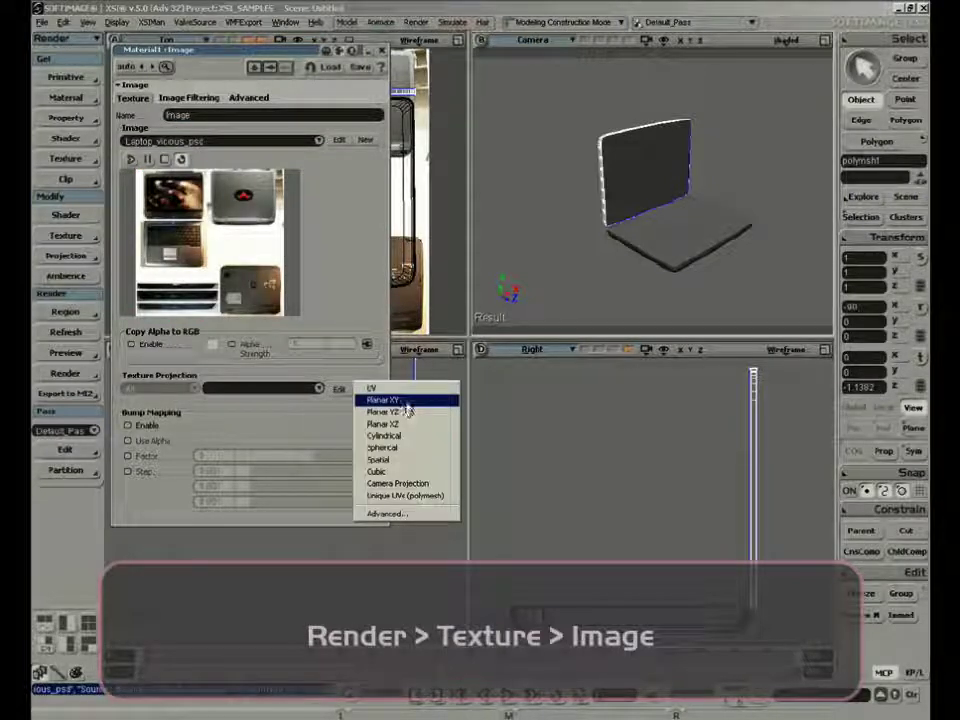
left_click(400, 400)
Set the Camera view's display mode to Textured Decal and frame the lid to show its image texture
key("s")
right_click_drag(653, 186, 688, 210)
left_click_drag(688, 210, 676, 212)
middle_click_drag(676, 212, 648, 234)
right_click_drag(647, 234, 596, 213)
left_click(786, 40)
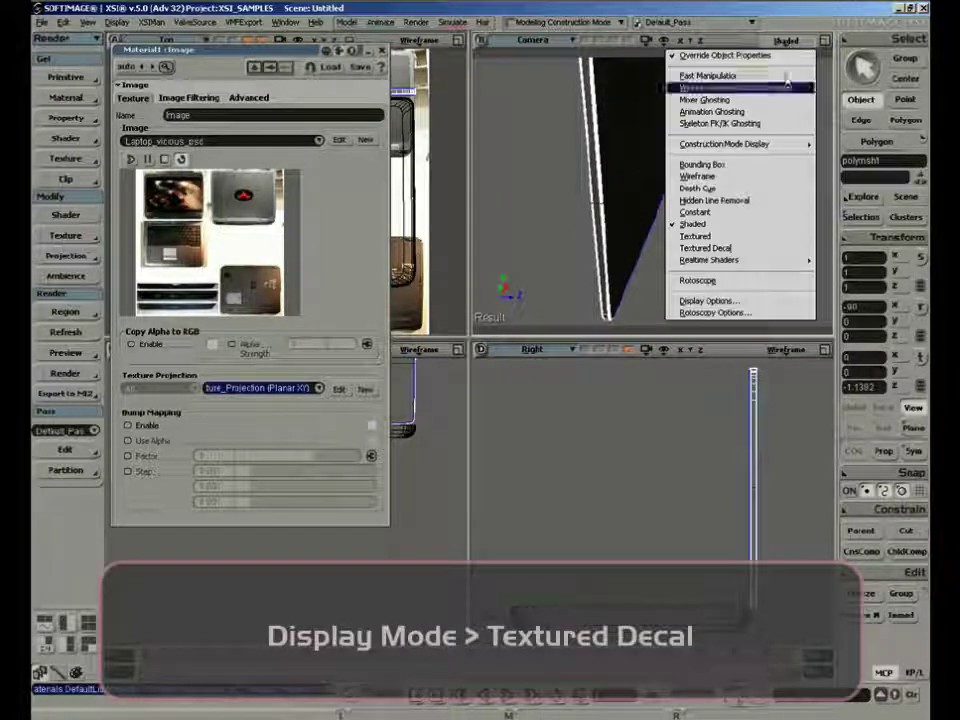
left_click(722, 236)
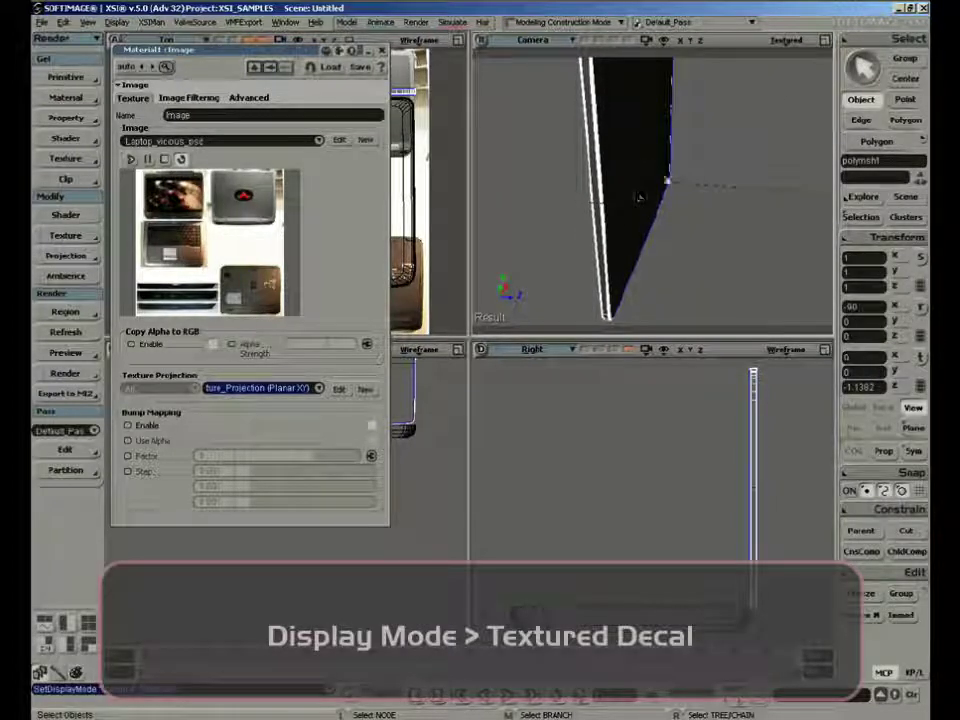
right_click_drag(640, 197, 726, 135)
left_click(786, 40)
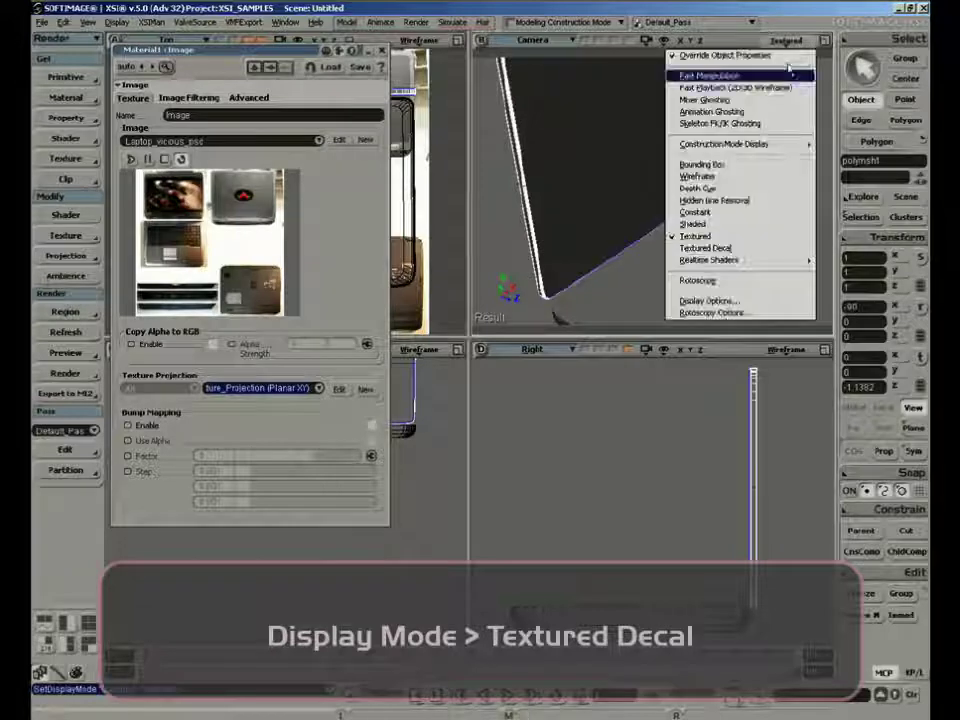
left_click(705, 247)
right_click_drag(720, 245, 669, 172)
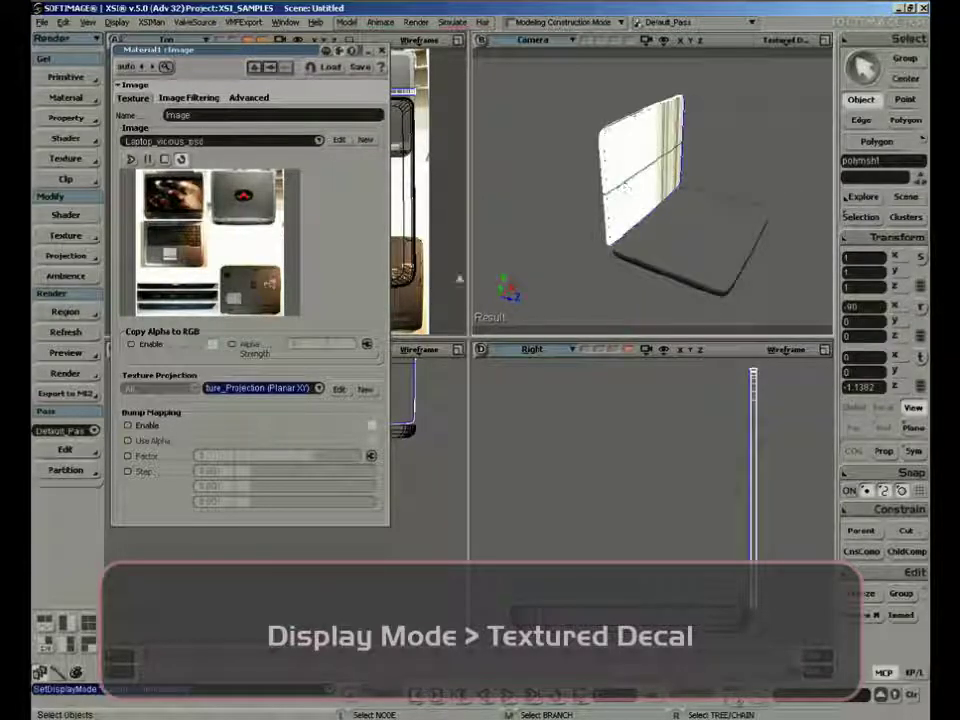
Edit the lid's texture projection to use the XZ projection plane in its Texture Support settings
left_click(339, 389)
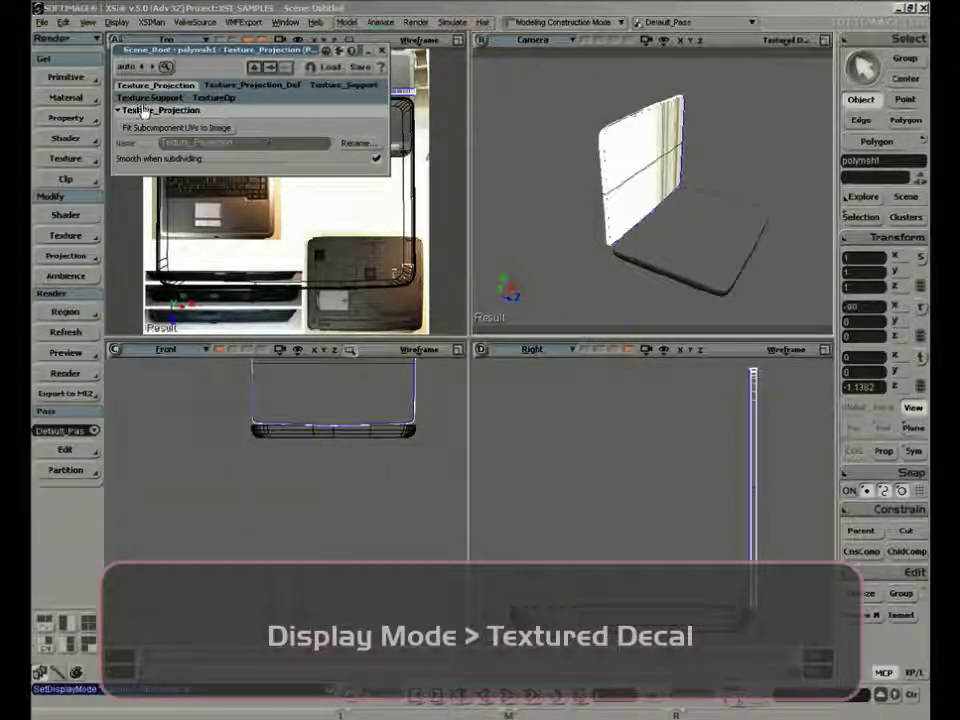
left_click(245, 87)
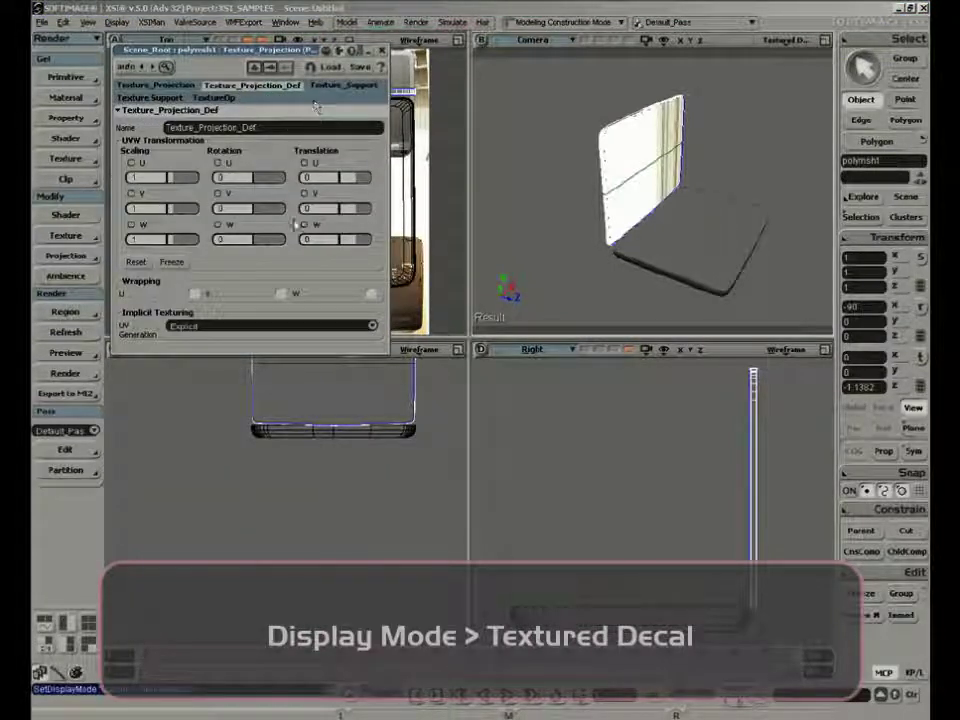
left_click(342, 86)
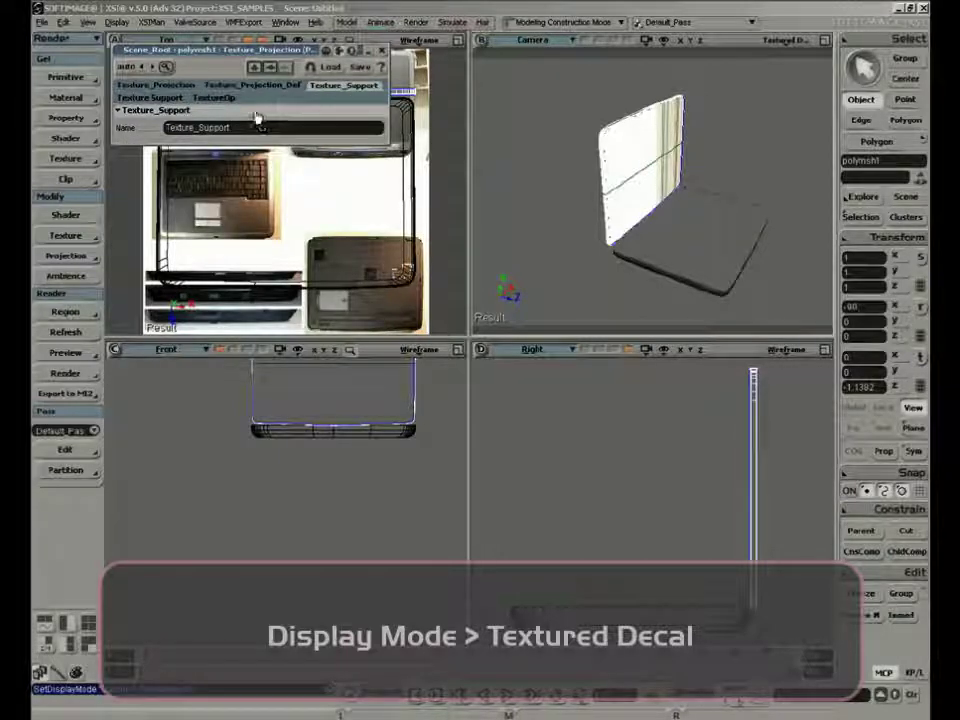
left_click(157, 97)
left_click(297, 161)
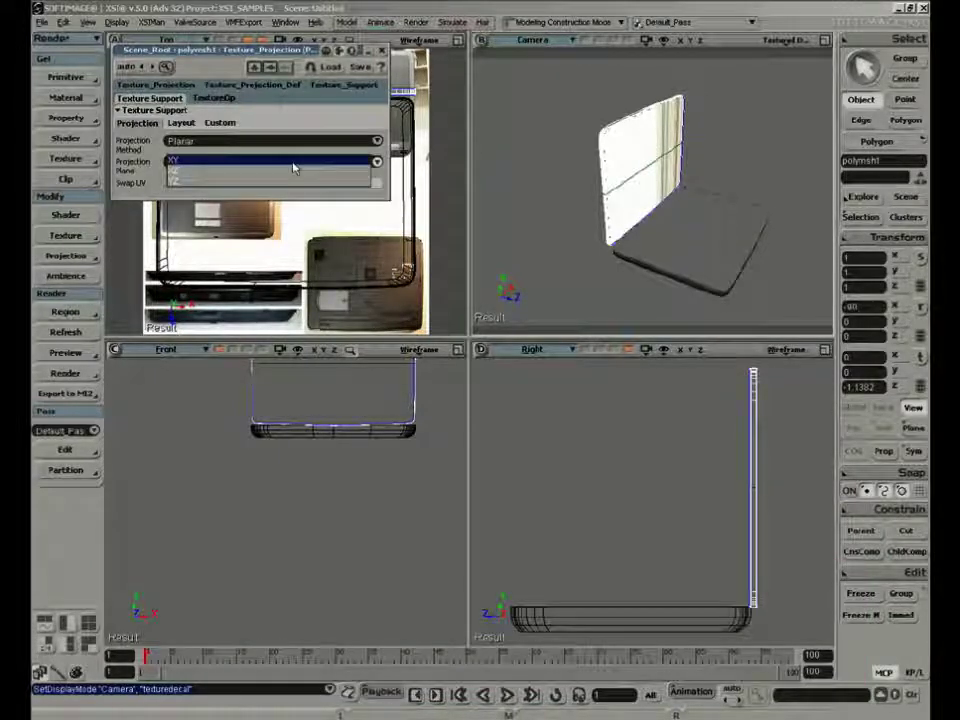
left_click(294, 176)
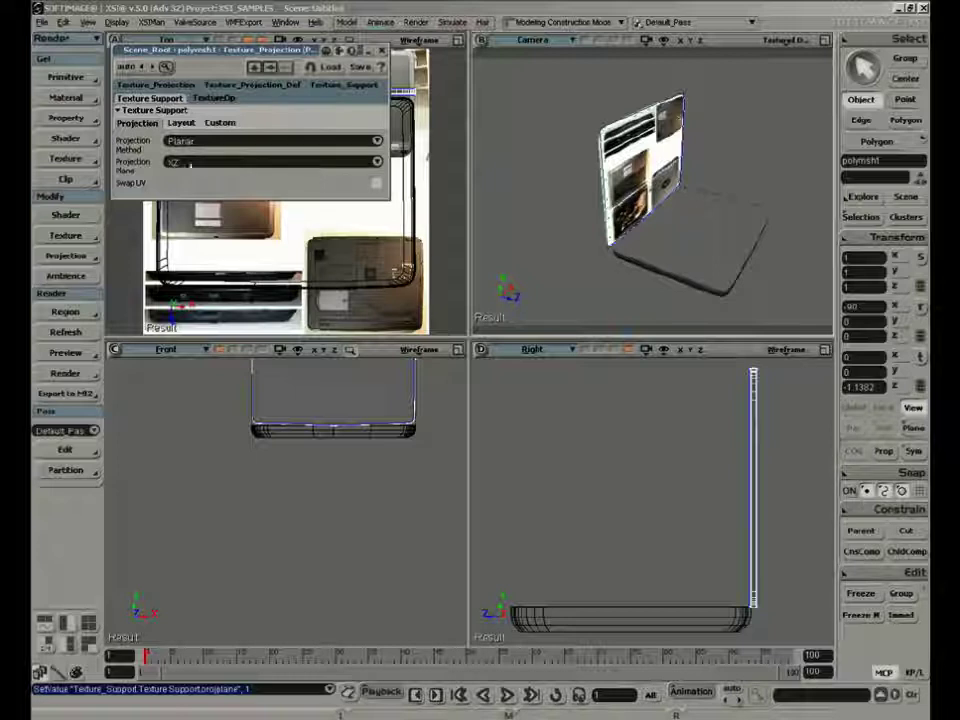
key("s")
right_click_drag(682, 223, 566, 169)
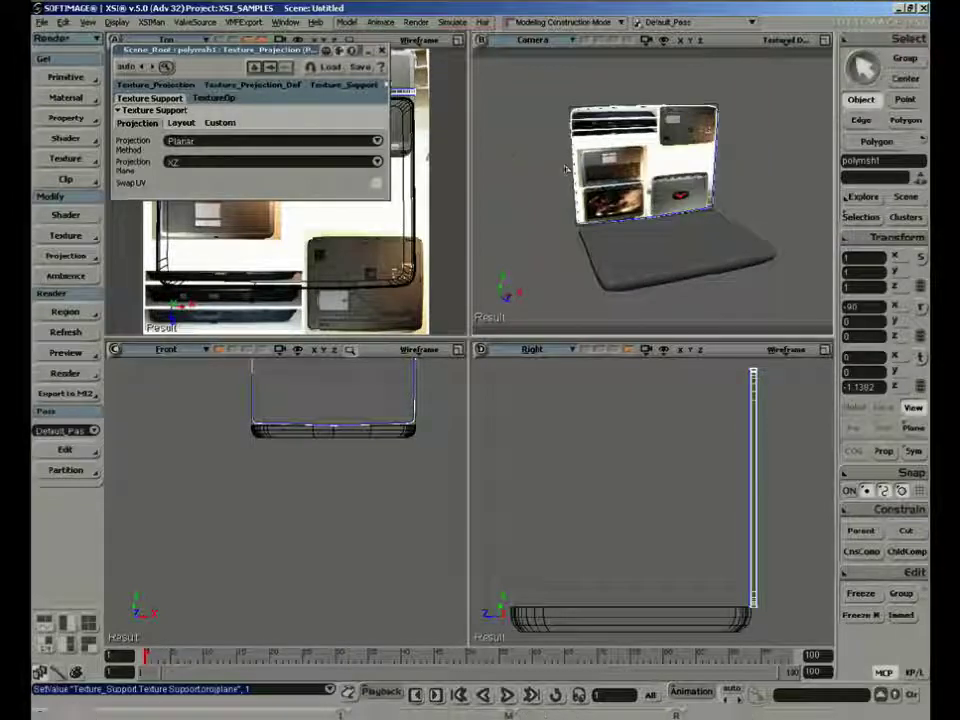
left_click(381, 51)
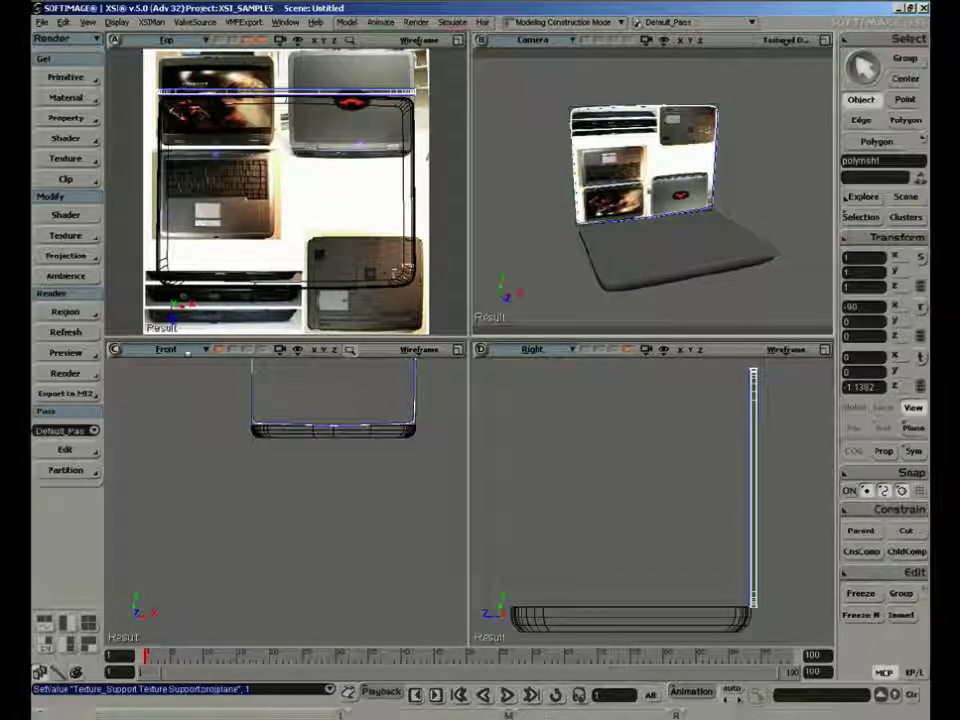
Replace the Front view with the Texture Editor and expand it vertically to full height
left_click(187, 352)
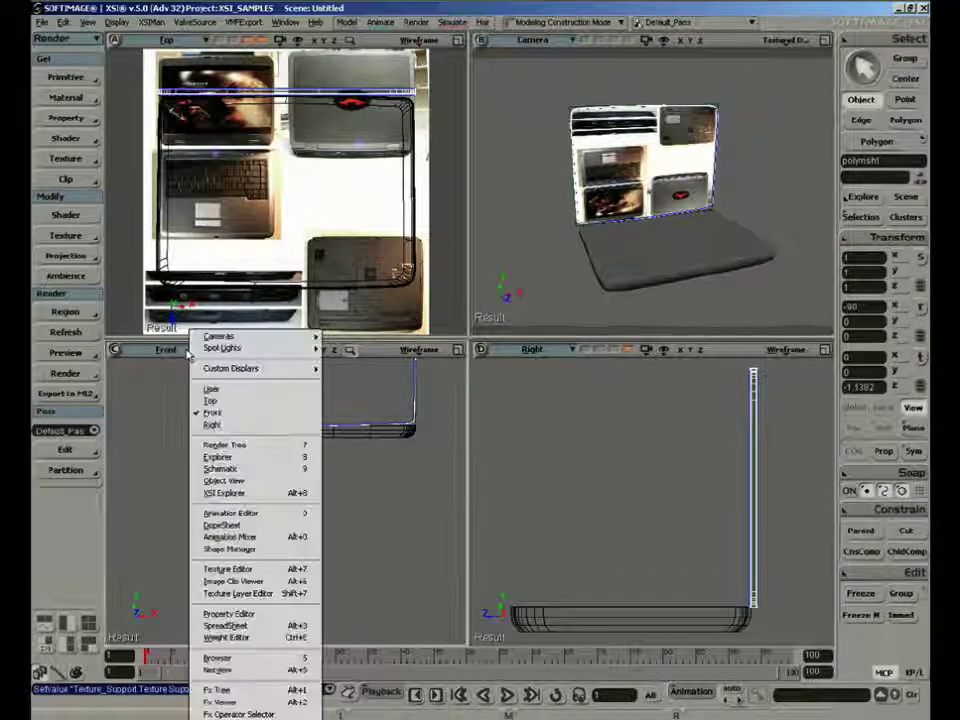
left_click(283, 569)
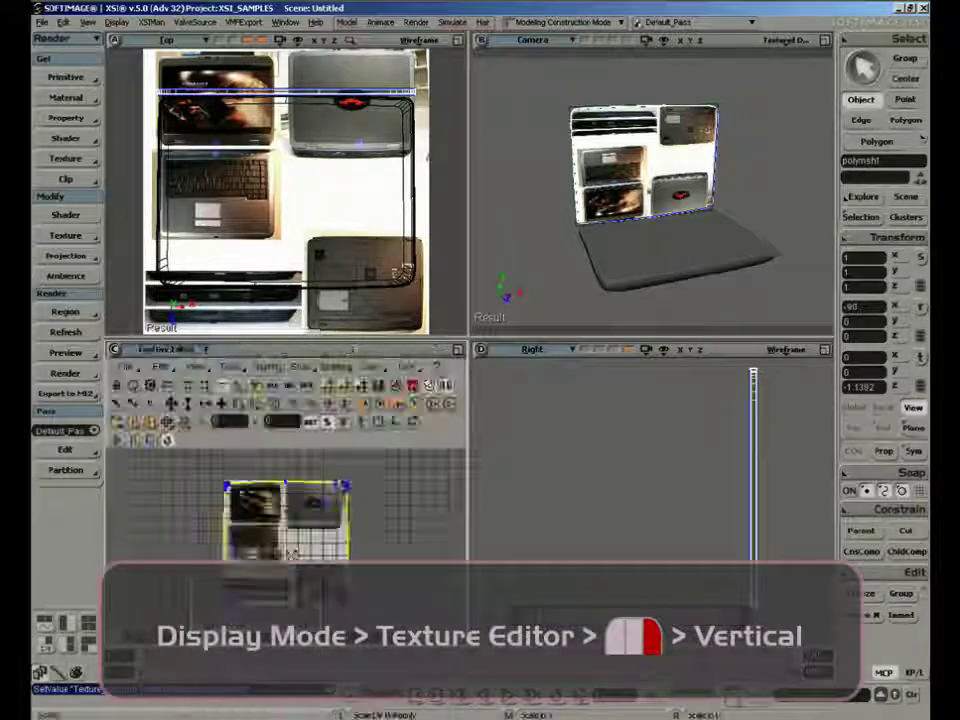
left_click(459, 349)
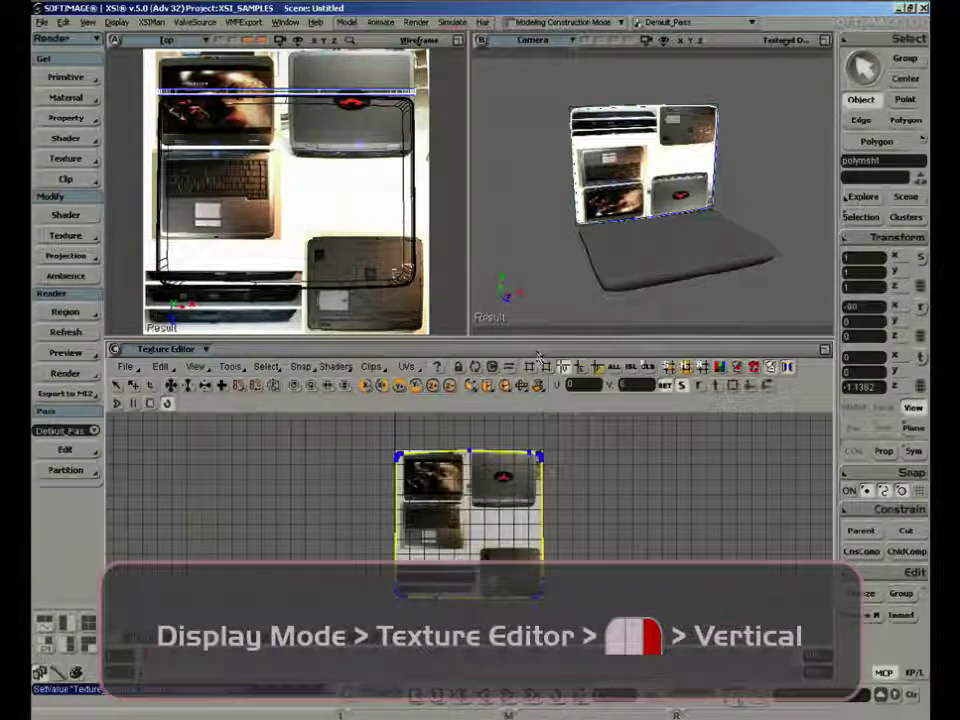
left_click(826, 350)
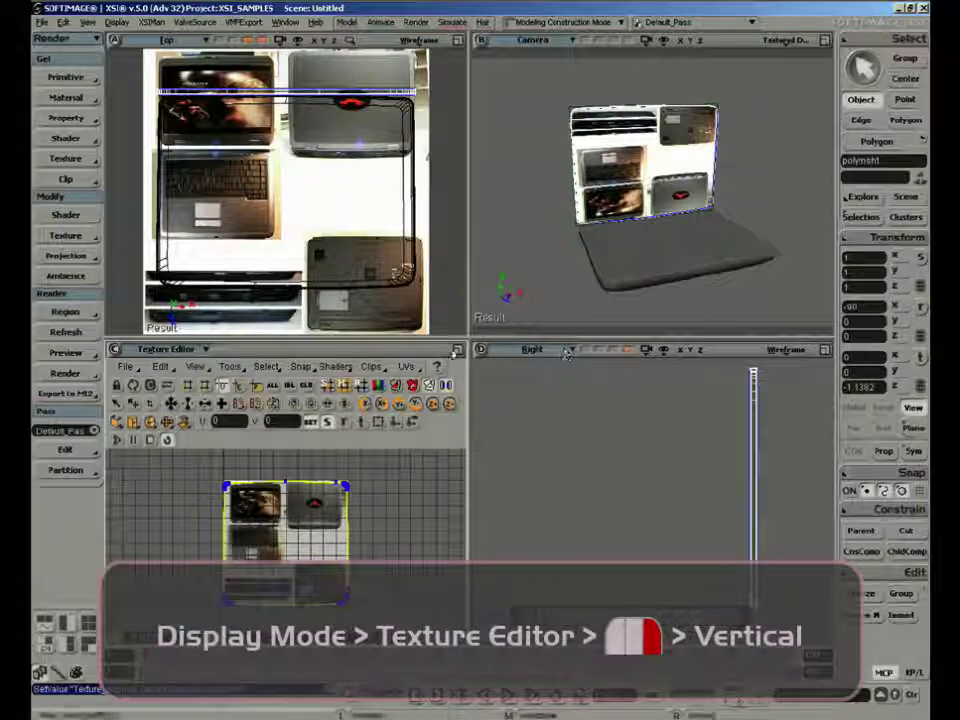
right_click(457, 350)
left_click(490, 407)
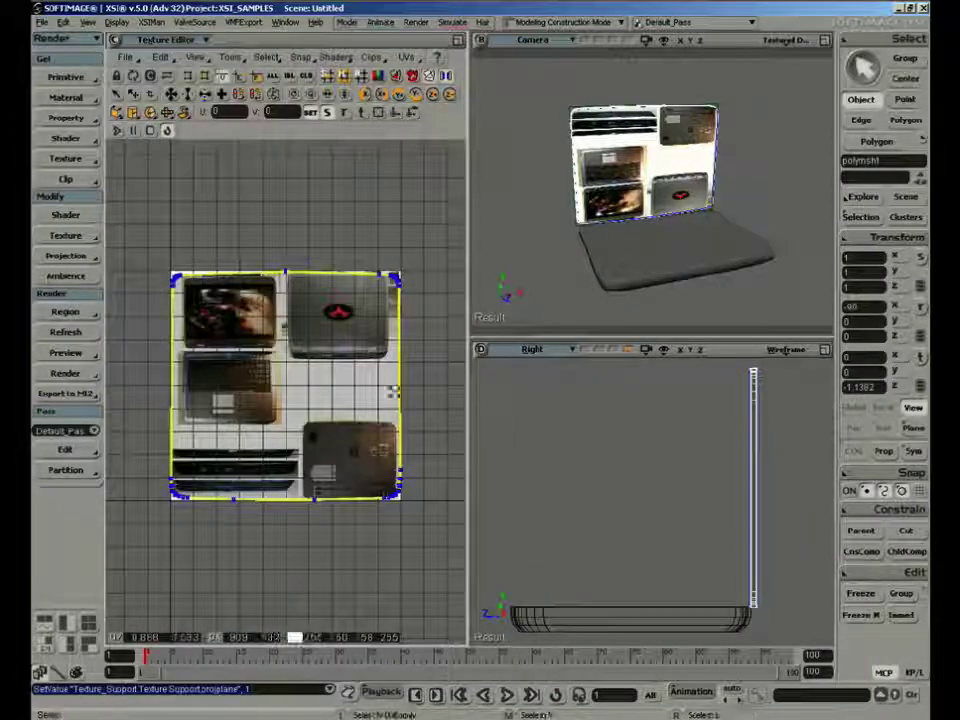
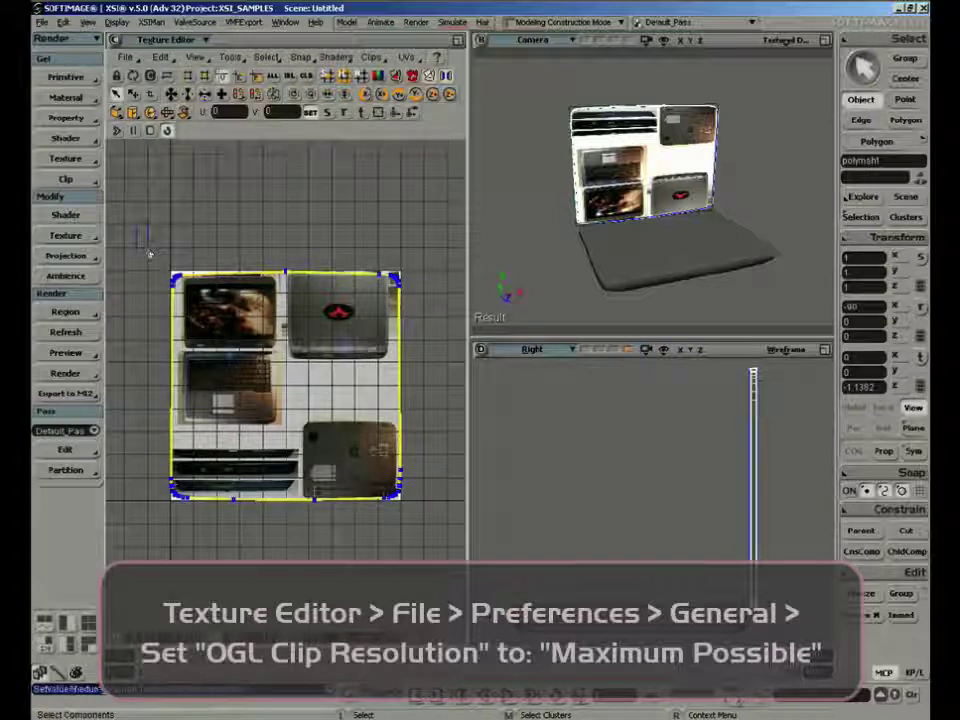
Select all points of the lid mesh so that its entire UV island is selected
left_click_drag(149, 251, 424, 522)
key("x")
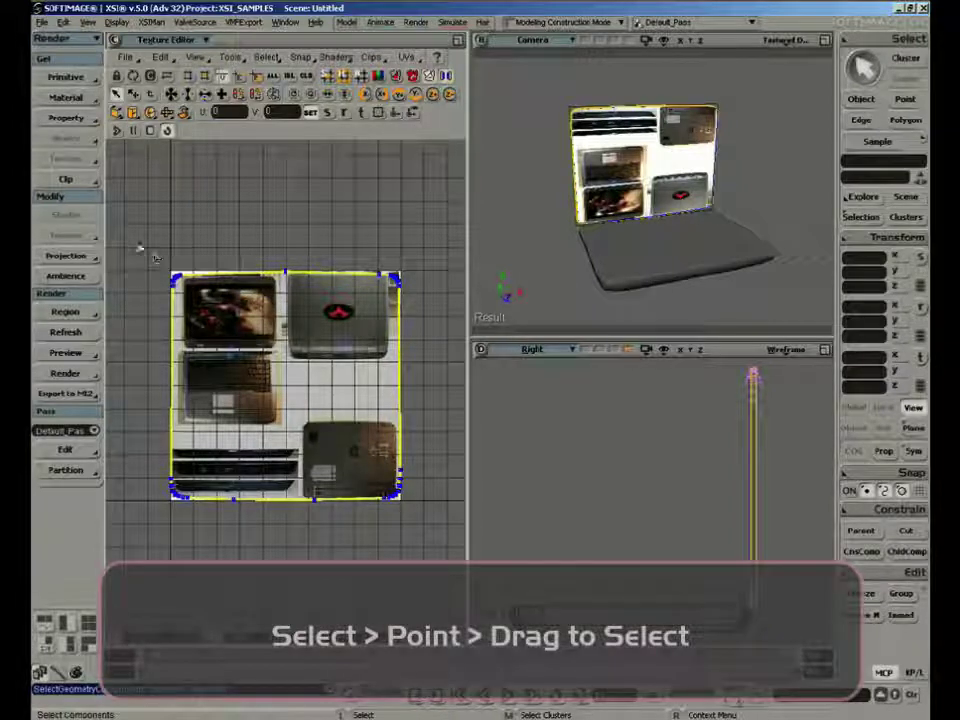
left_click_drag(142, 245, 429, 531)
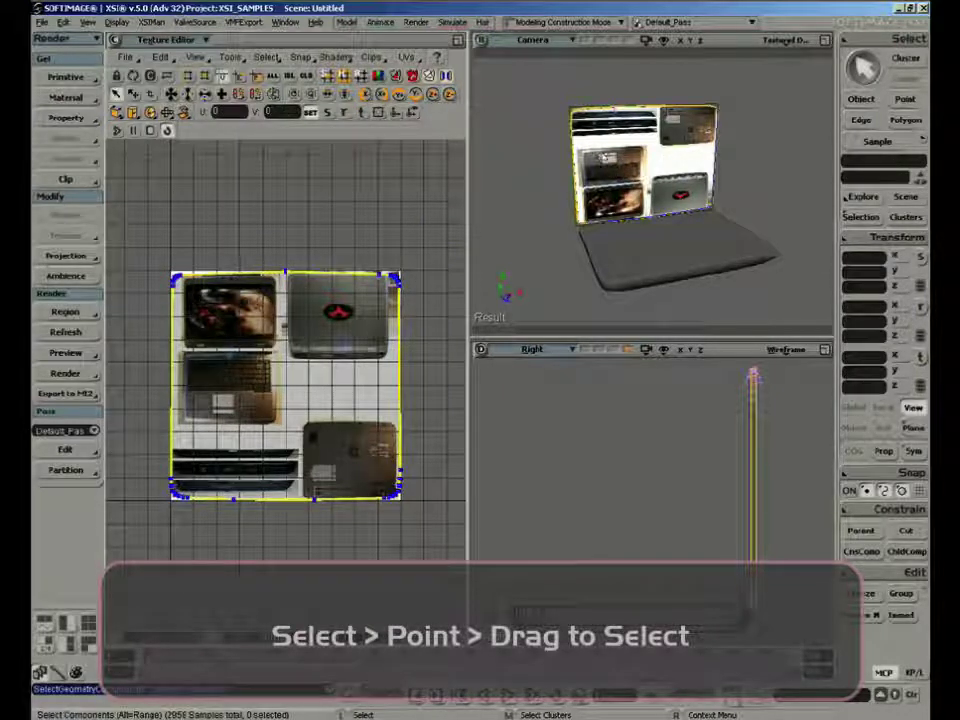
key("t")
left_click_drag(538, 80, 691, 184)
left_click_drag(745, 256, 745, 256)
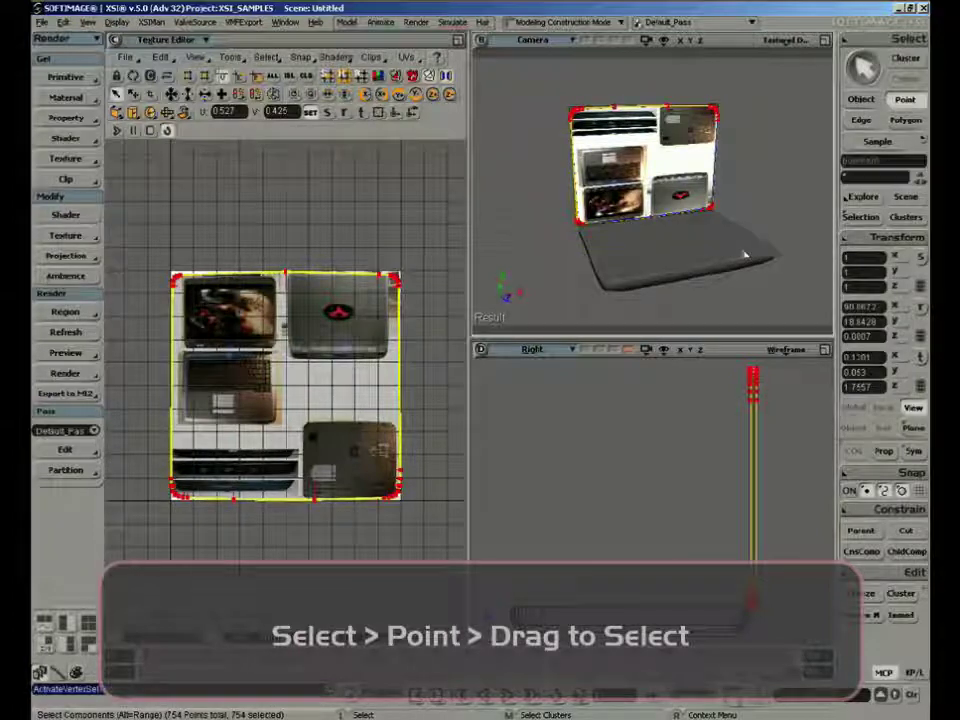
left_click(396, 184)
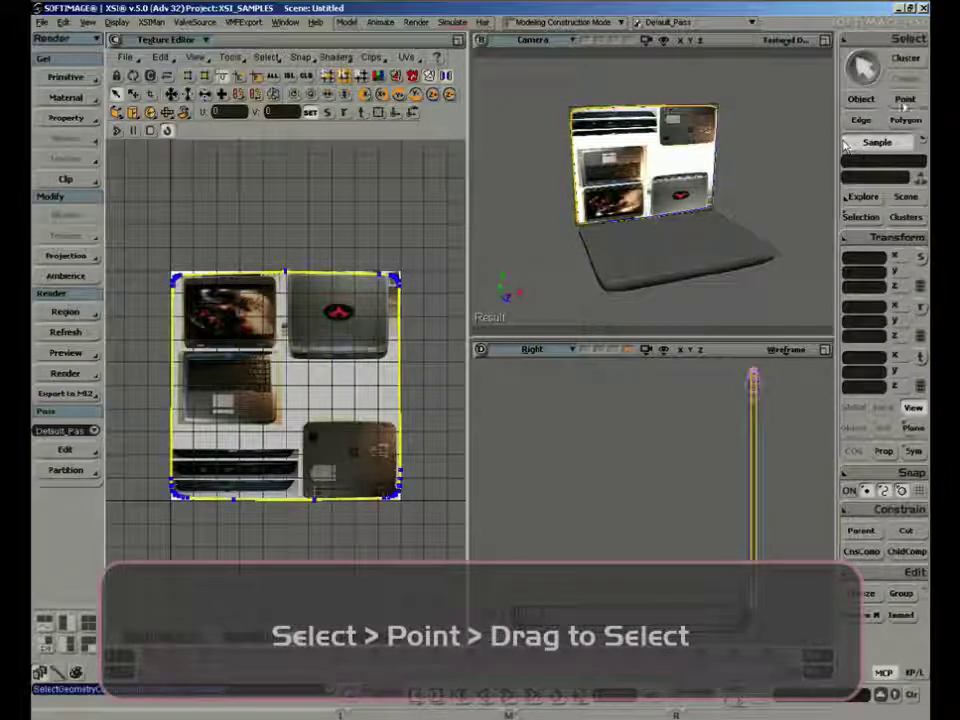
left_click(904, 104)
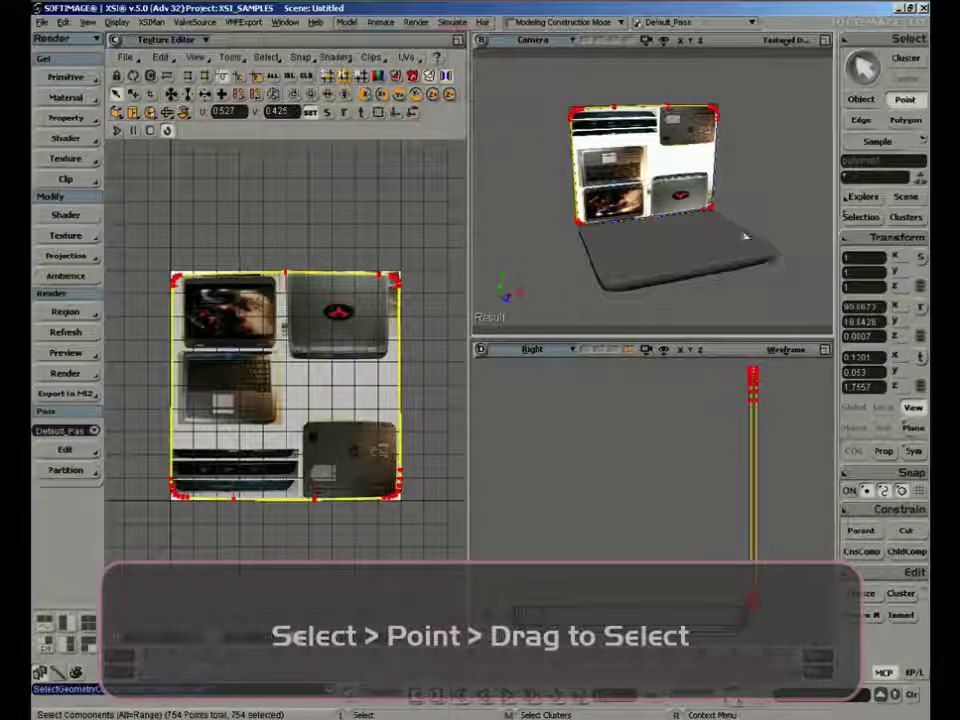
Scale the lid's UV island down to about 46 percent and move it above the image's upper-left corner, around U 0.035, V 1.241
key("v")
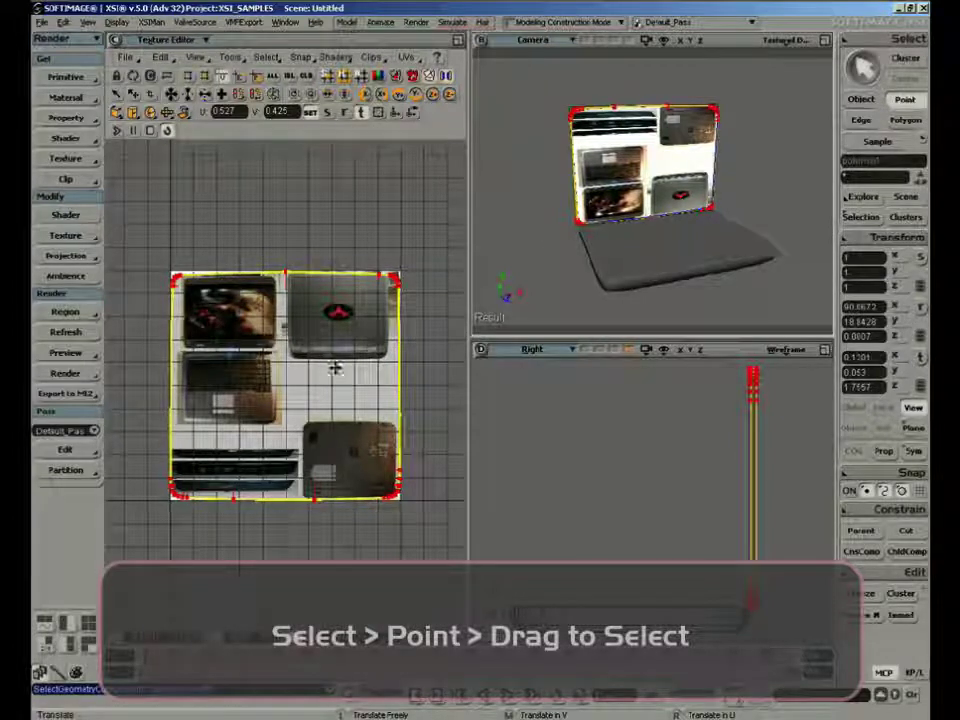
left_click_drag(333, 368, 215, 263)
left_click(362, 114)
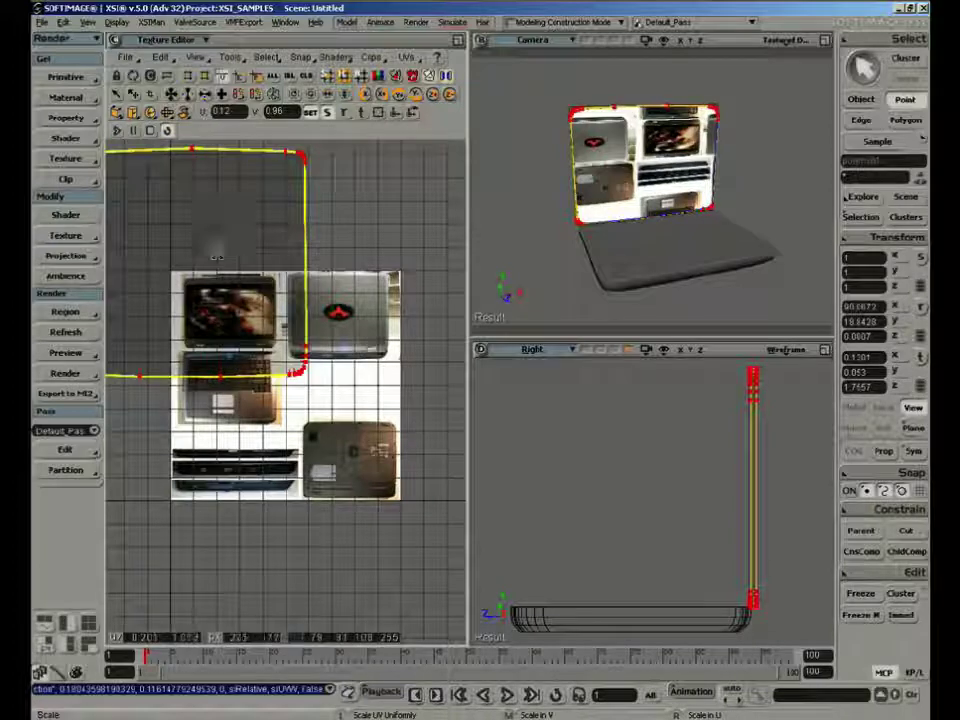
key("ctrl+z")
key("ctrl+z")
key("ctrl+z")
key("ctrl+z")
key("ctrl+z")
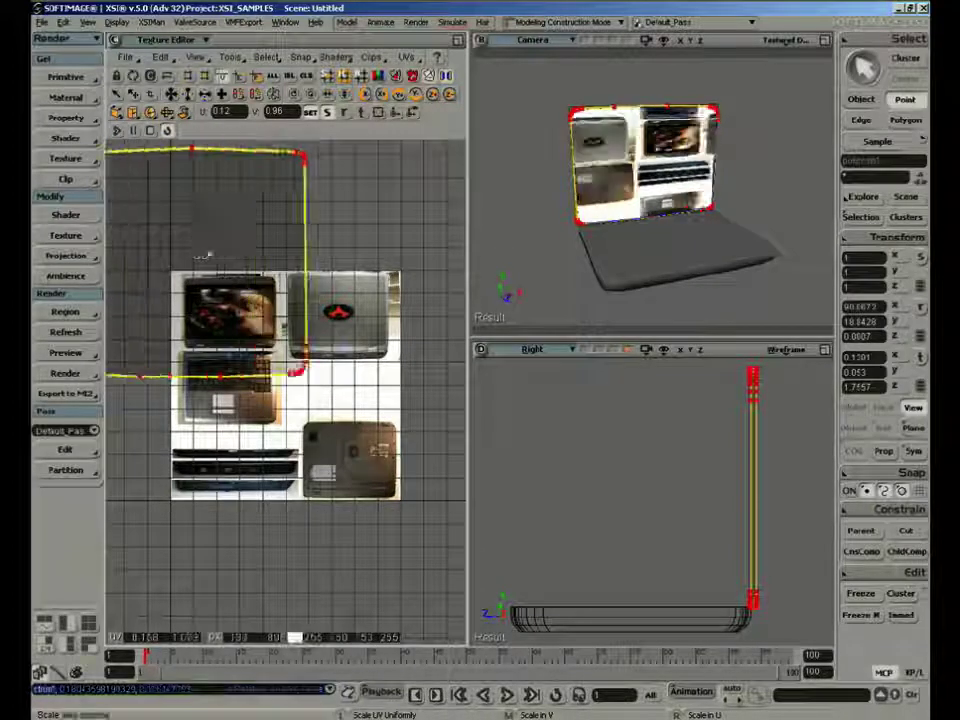
key("v")
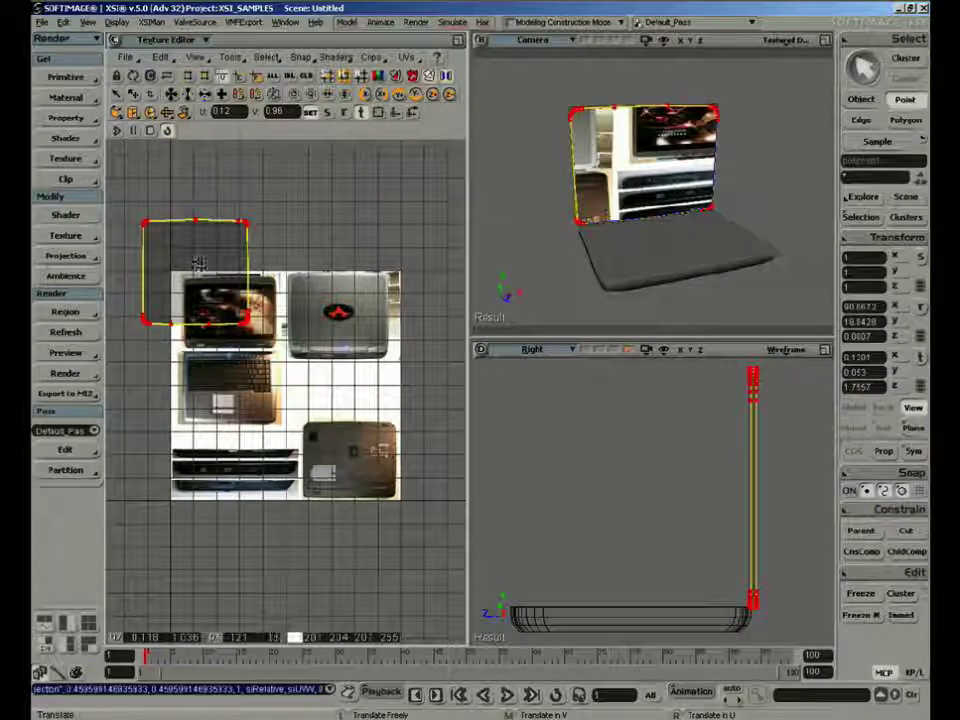
left_click_drag(193, 263, 181, 204)
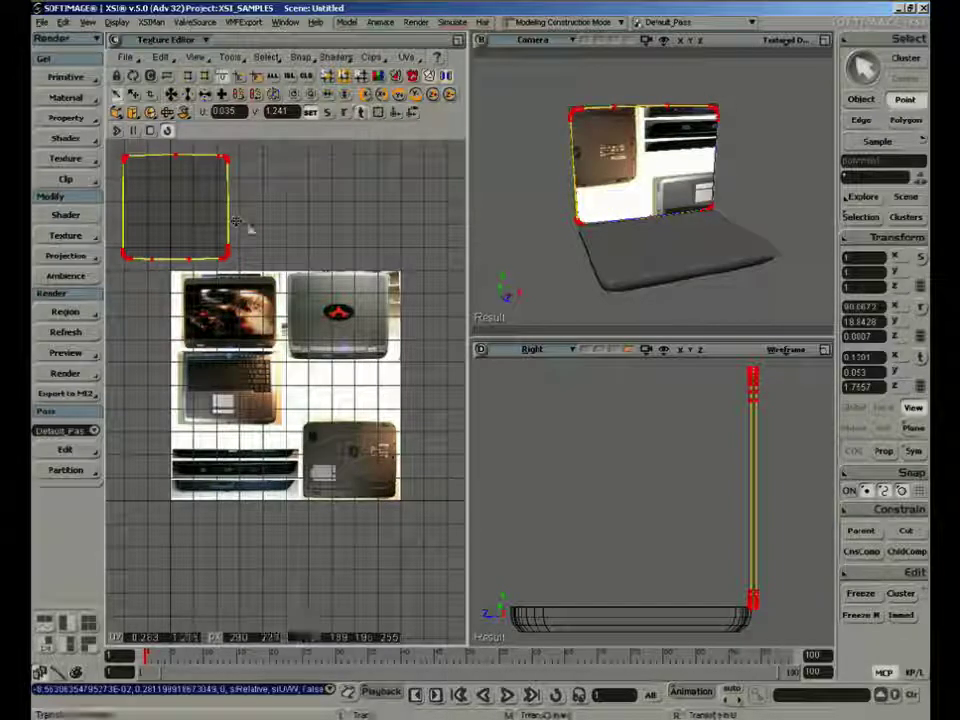
Select the large polygon on the lid's inner face, where the laptop screen belongs
key("s")
right_click_drag(558, 184, 531, 154)
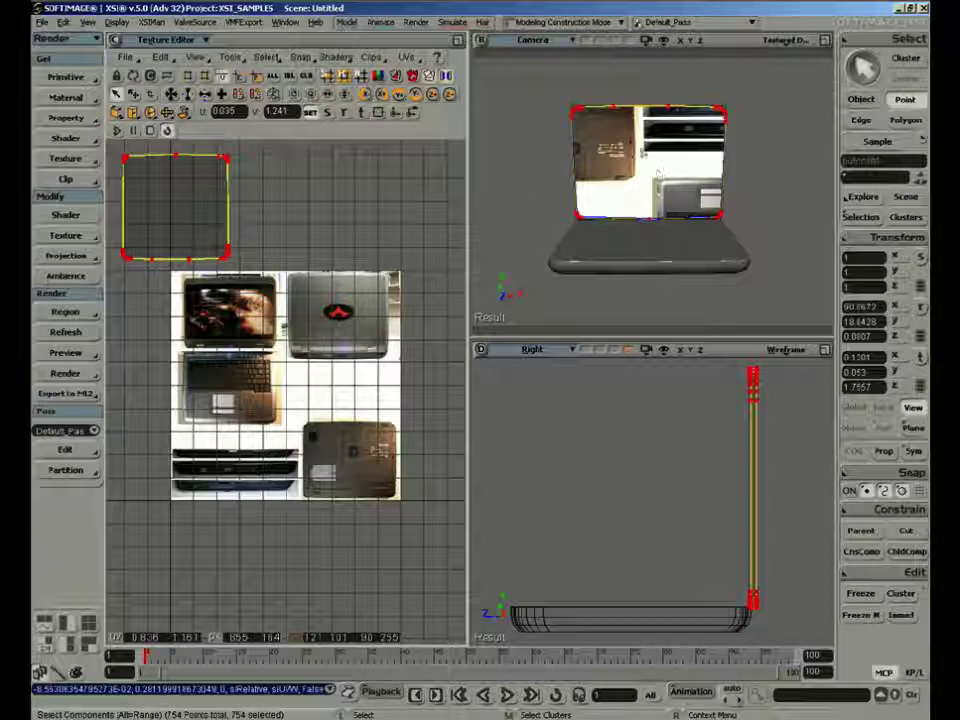
key("y")
left_click(619, 176)
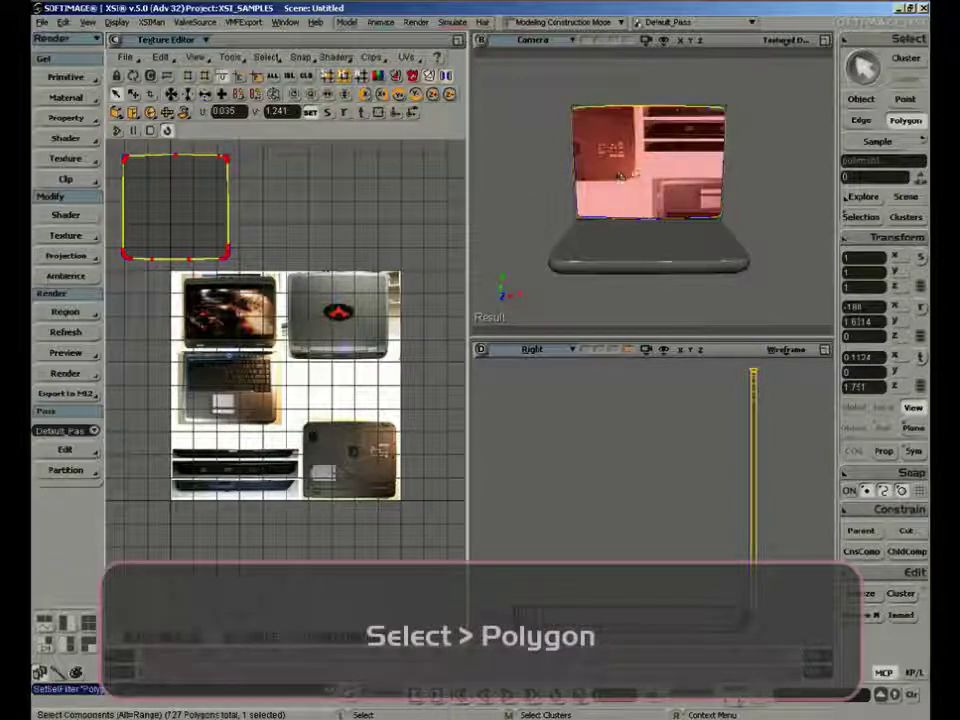
left_click(650, 169)
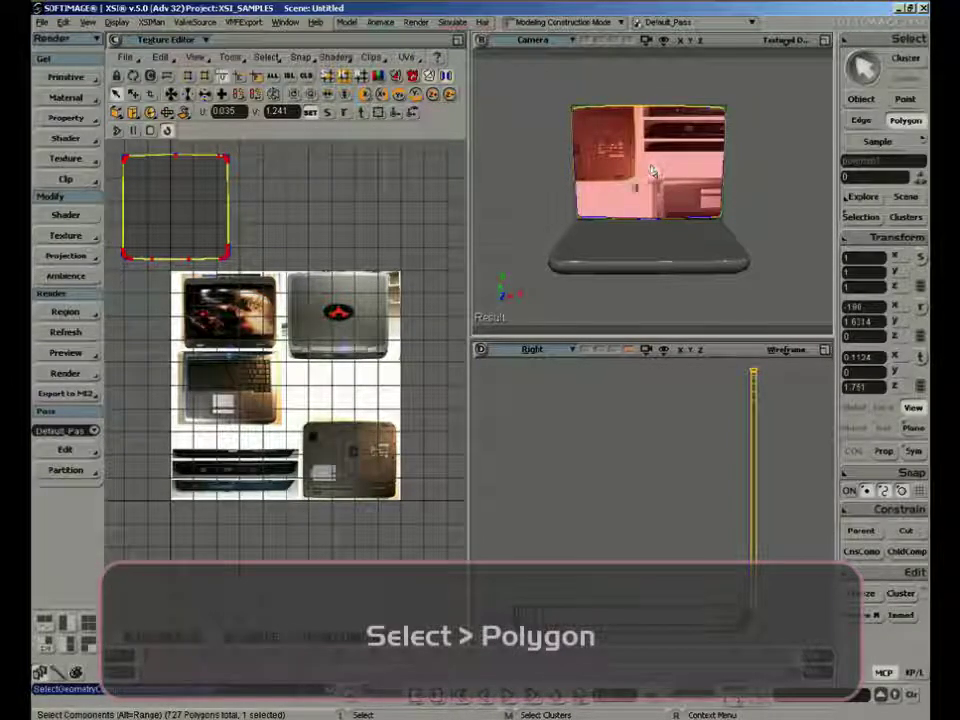
right_click_drag(652, 170, 606, 195)
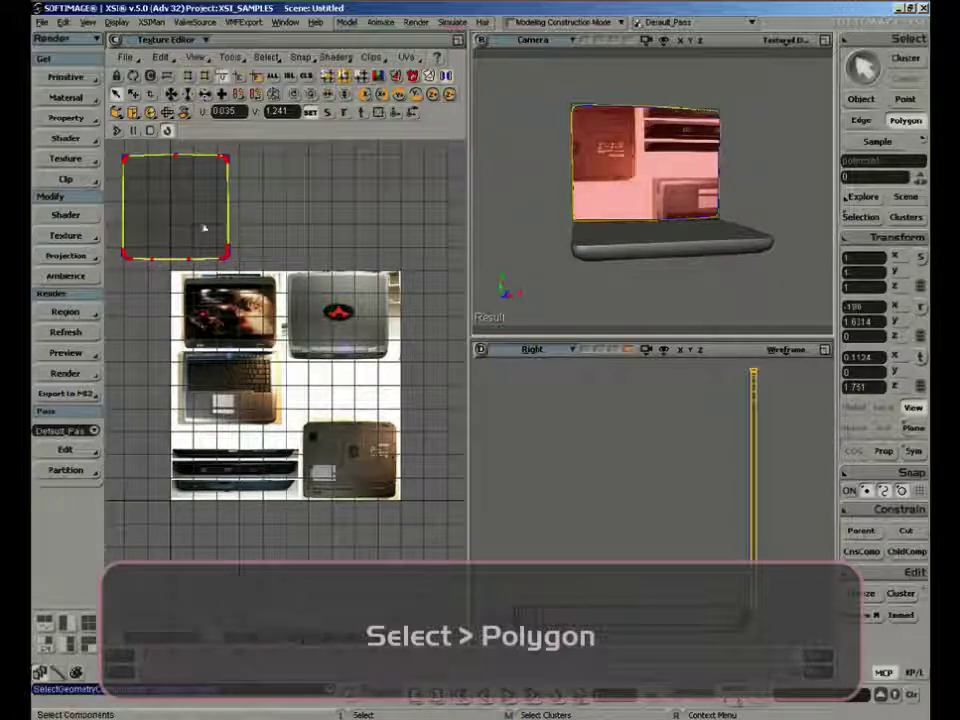
Move the selected polygon's UVs onto the open-screen photo and stretch them to match the photographed lid's outline
left_click(362, 114)
left_click_drag(189, 214, 237, 317)
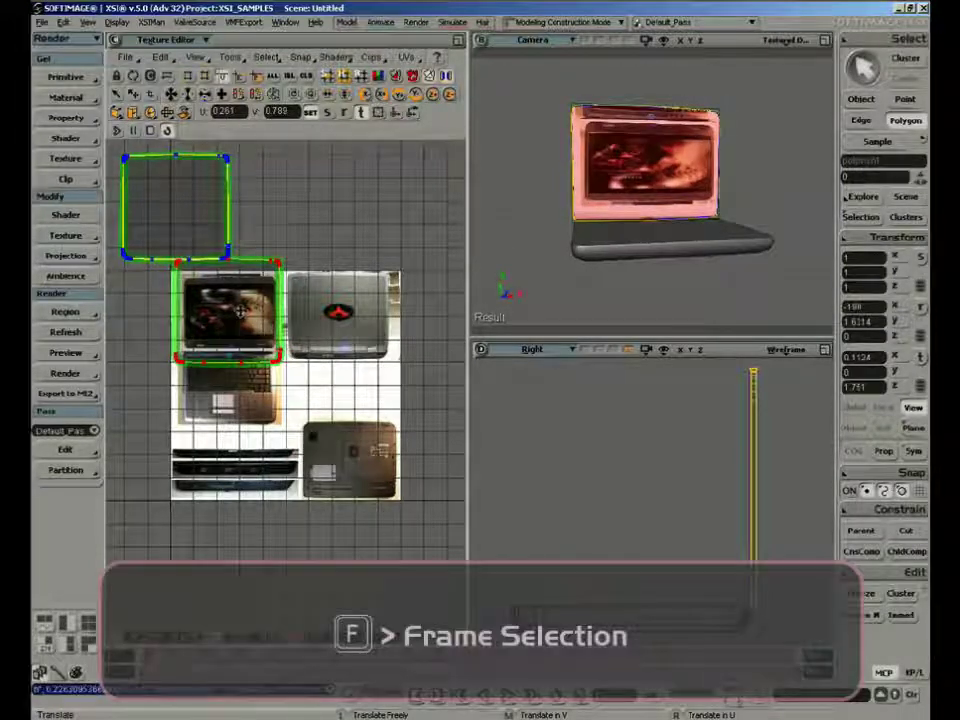
key("f")
key("x")
mouse_move(311, 346)
left_mouse_down()
mouse_move(319, 364)
mouse_move(309, 395)
mouse_move(316, 369)
left_mouse_up()
key("v")
key("x")
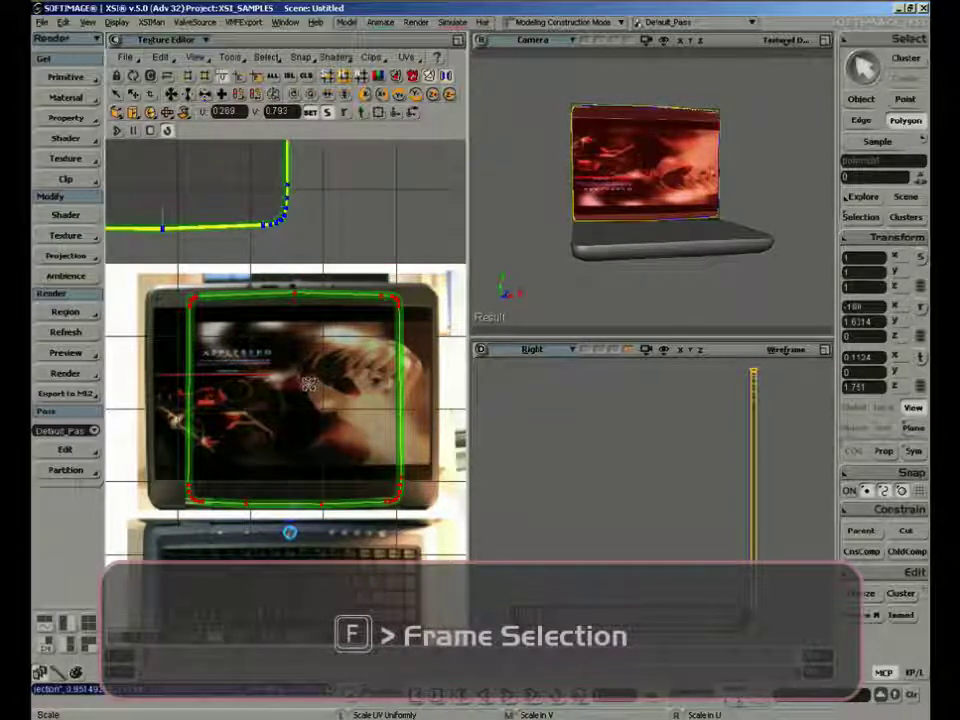
middle_click_drag(309, 386, 316, 389)
left_click_drag(312, 391, 330, 387)
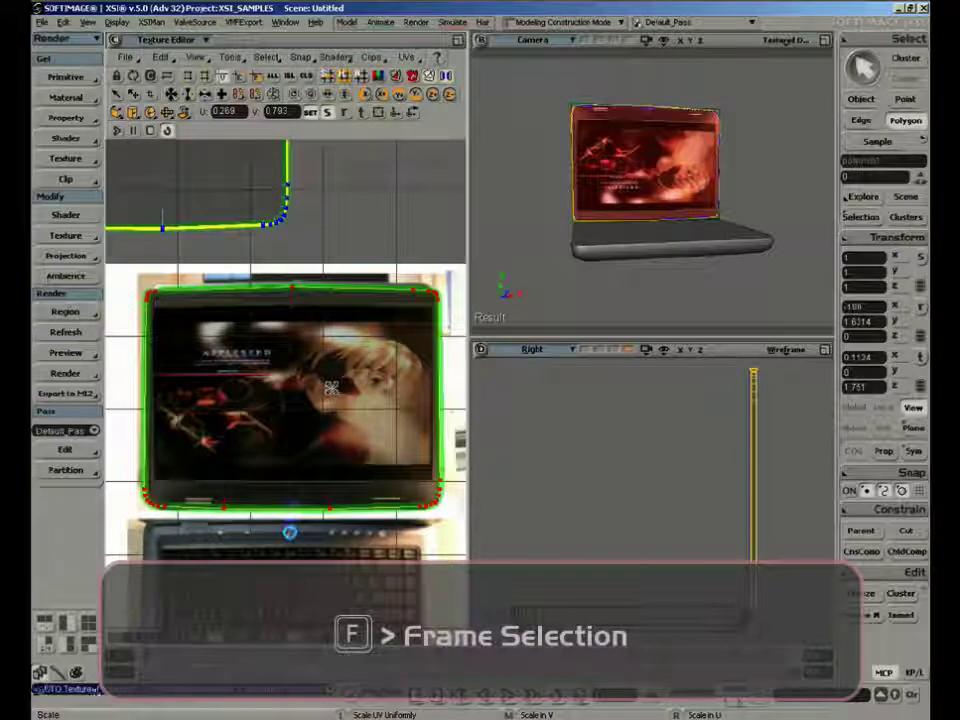
Check the screen image on the lid from the front and mirror the screen polygon's UVs vertically
key("space")
left_click(529, 186)
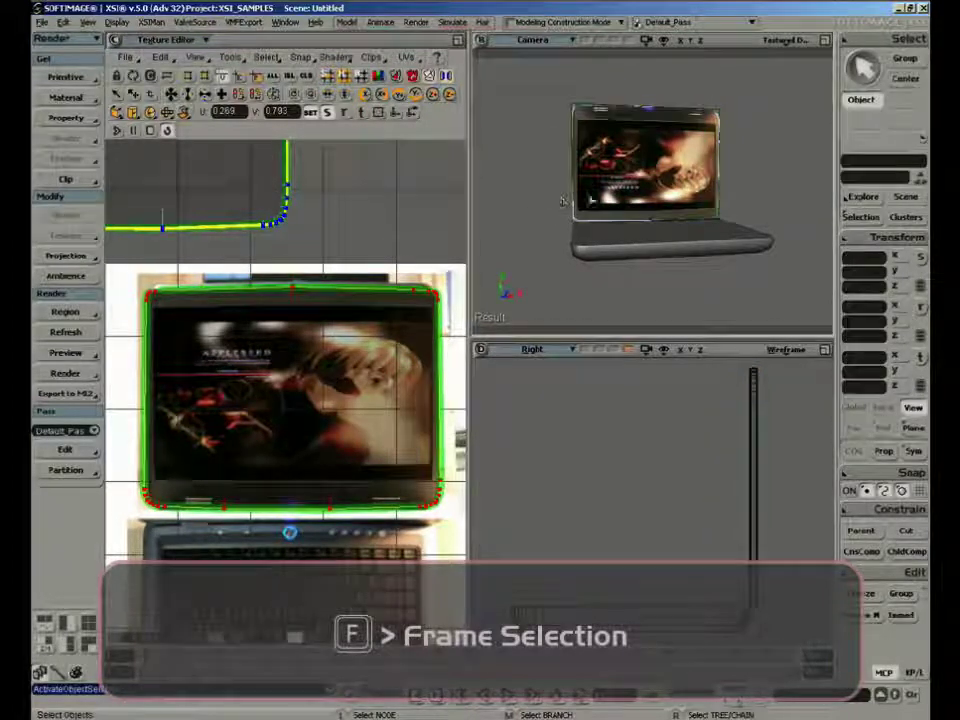
key("s")
right_click_drag(566, 197, 703, 162)
middle_click_drag(767, 131, 692, 214)
mouse_move(692, 214)
right_mouse_down()
mouse_move(711, 204)
mouse_move(692, 204)
right_mouse_up()
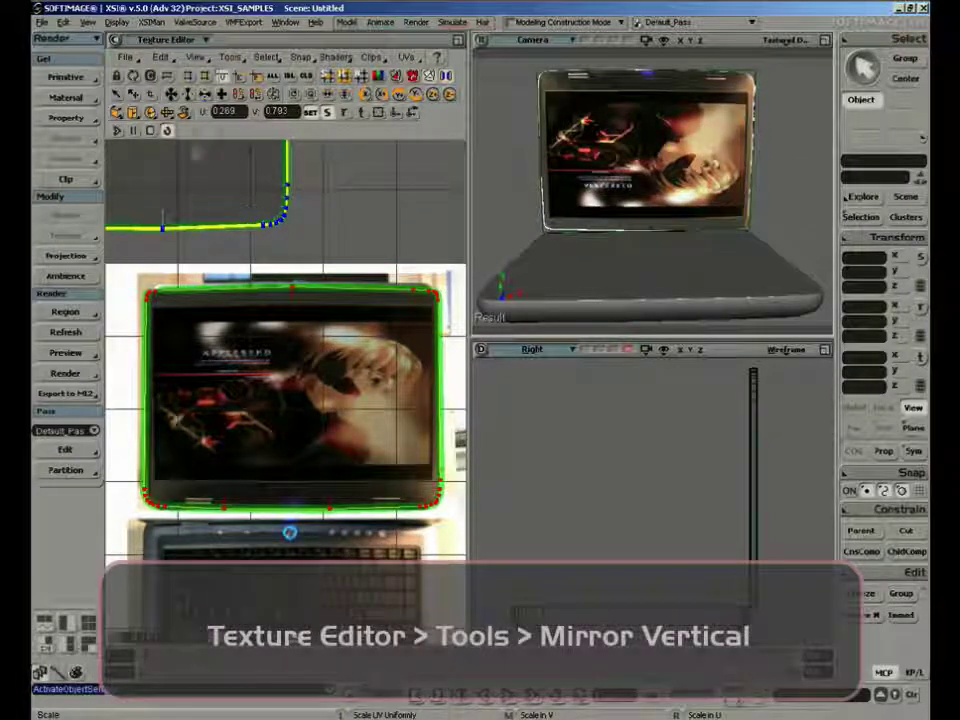
left_click(231, 57)
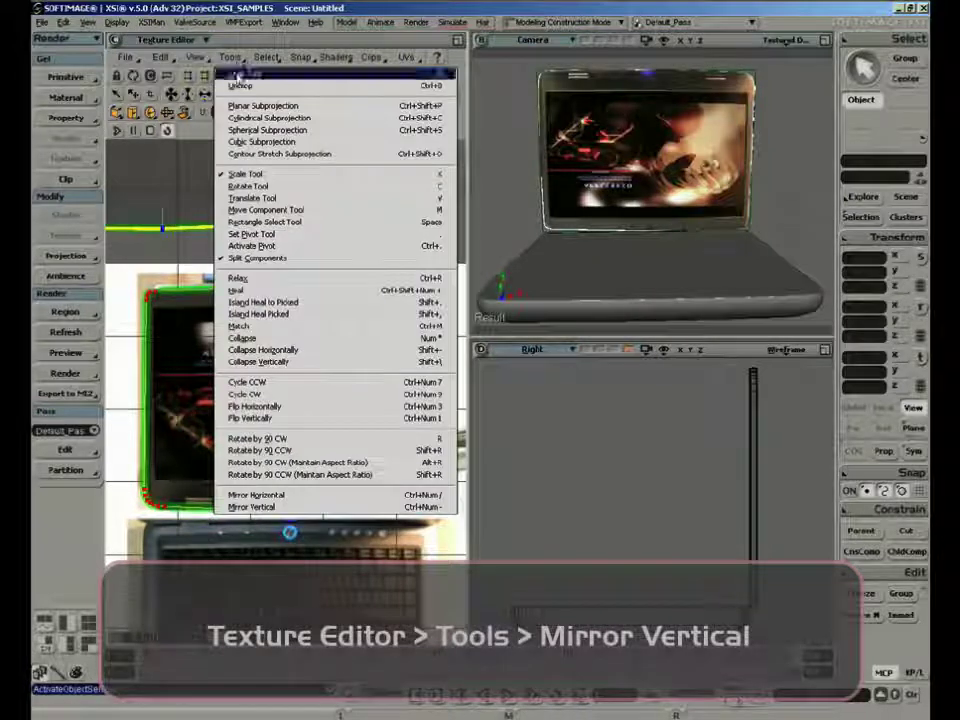
left_click(312, 508)
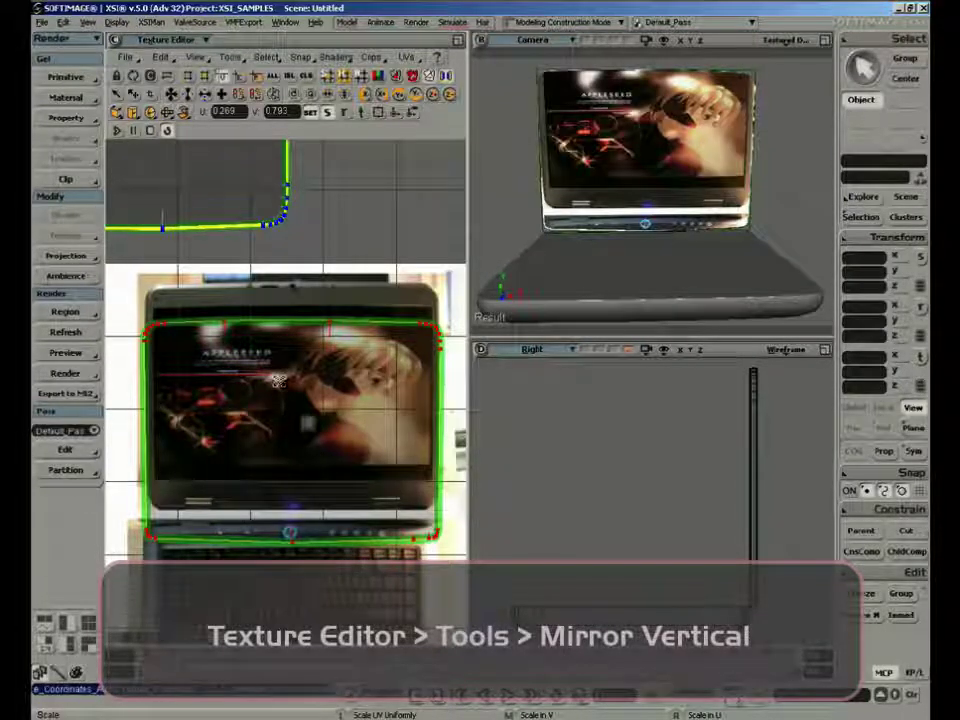
Move the mirrored screen UVs back over the screen photo and fine-tune their scale to fit its outline
key("v")
middle_click_drag(312, 436, 313, 411)
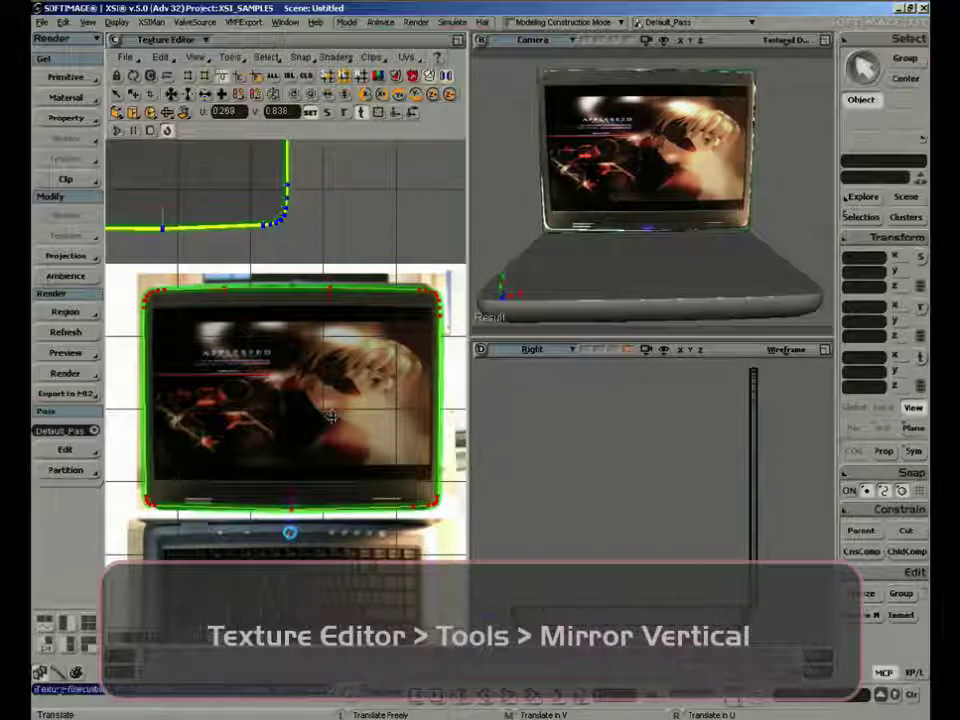
key("x")
right_click_drag(350, 415, 347, 414)
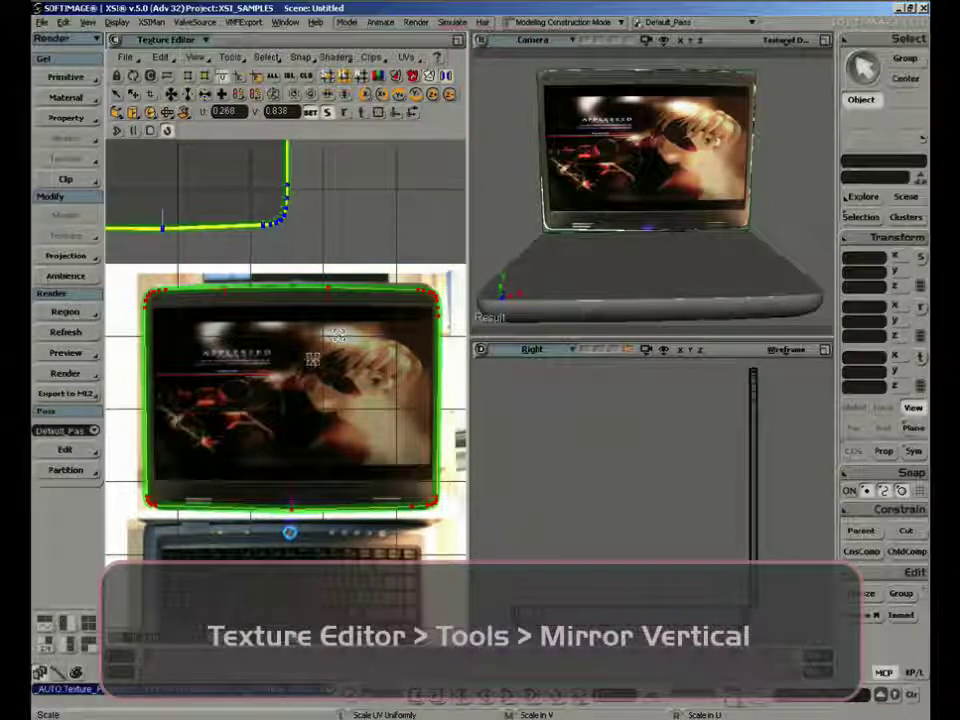
Pull the screen UVs' lower-left corner points inward to the photographed lid's edge with the Tweak tool
key("m")
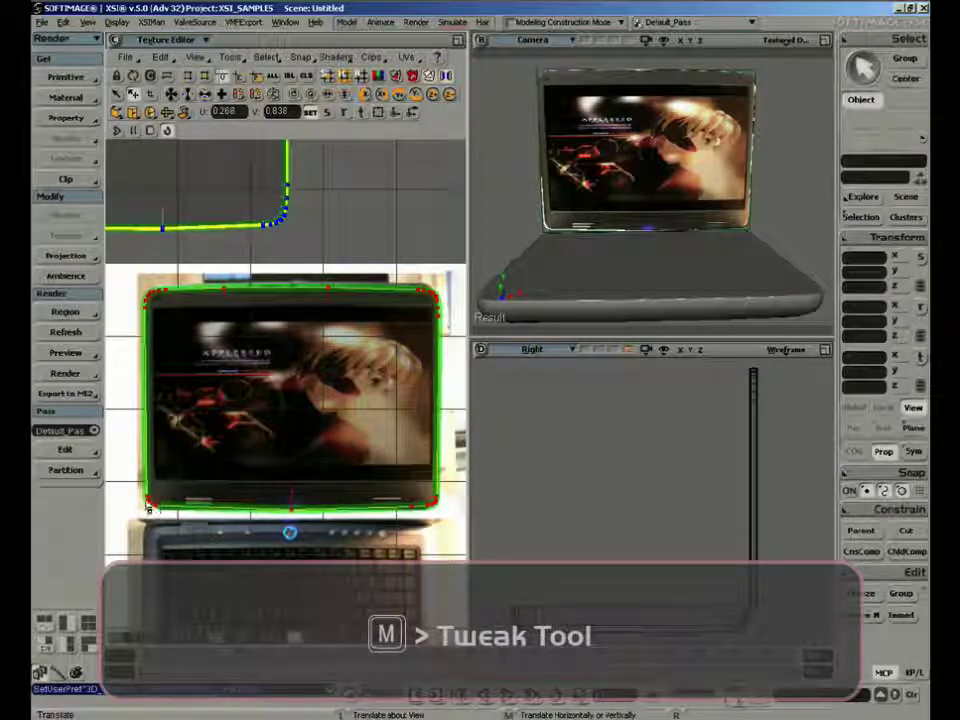
scroll(148, 508, "up", 3)
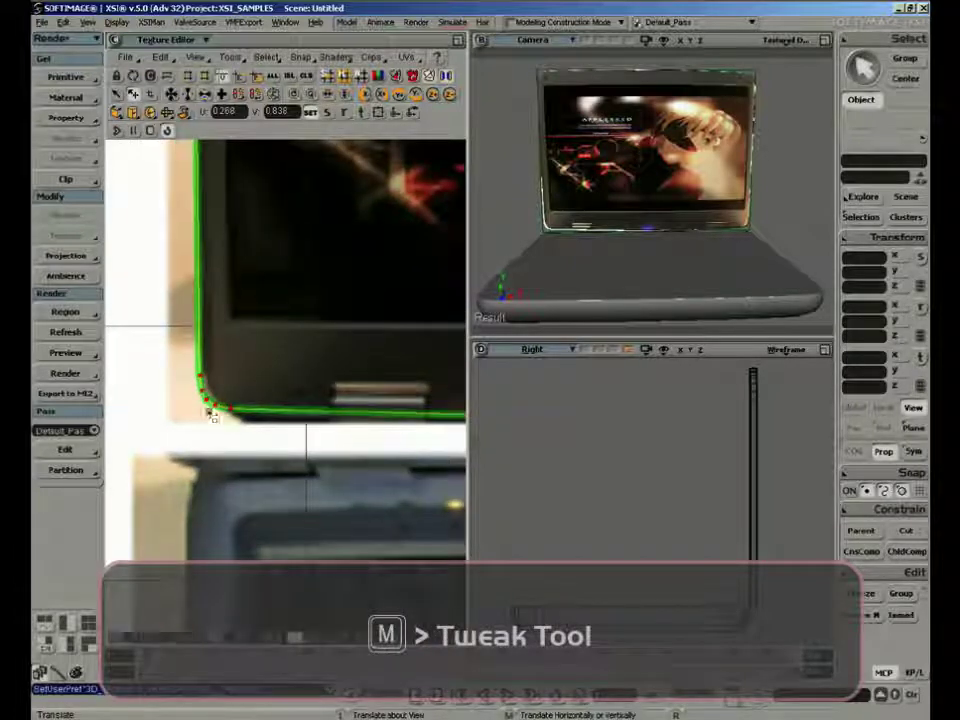
left_click_drag(211, 412, 225, 406)
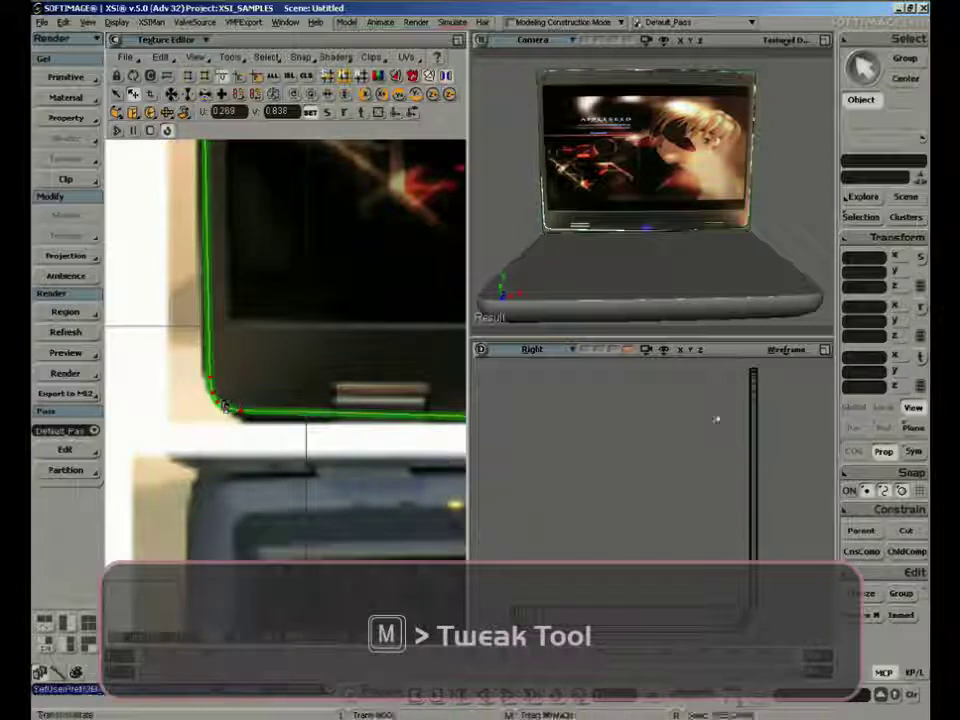
Reduce the proportional Distance Limit to 0.1 and tweak the lower-left corner UV points toward the photographed lid's rounded edge
left_click(884, 452)
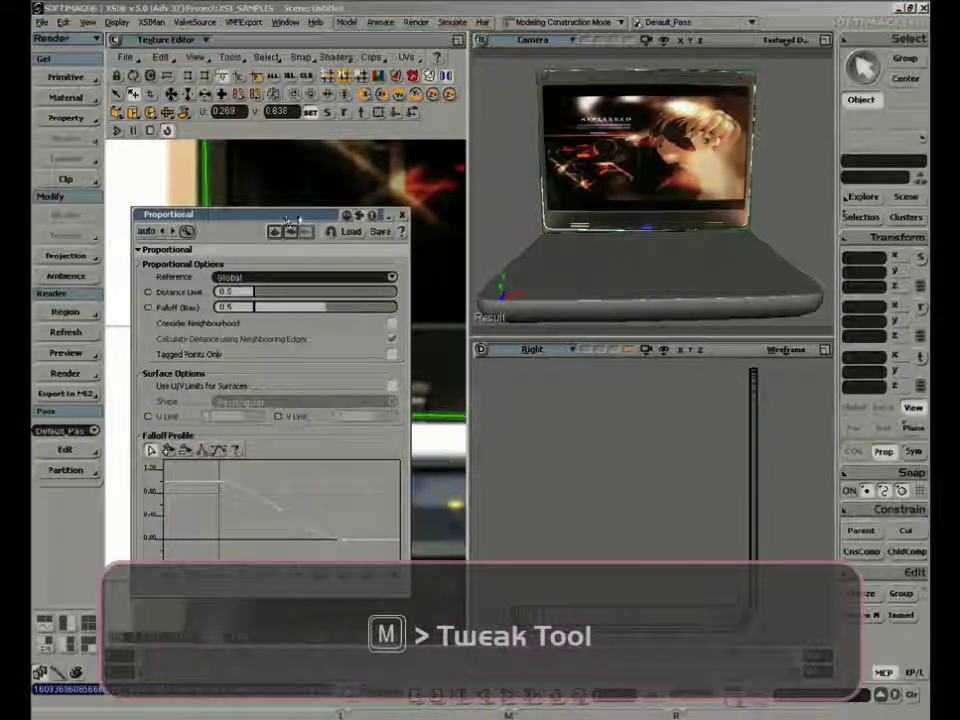
left_click_drag(385, 218, 775, 293)
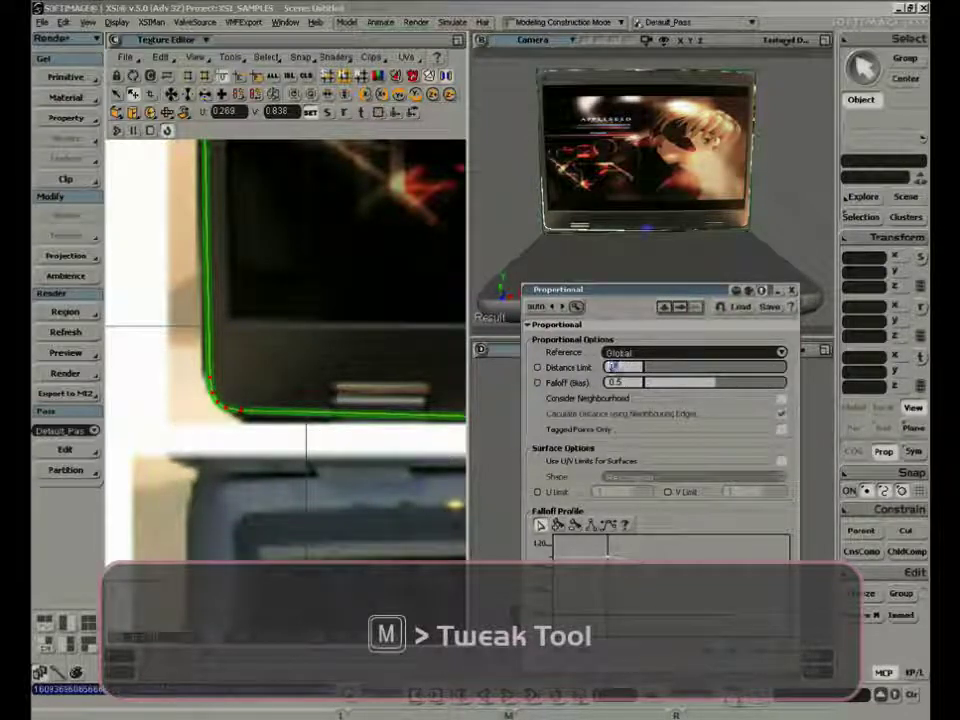
type("0.25")
key("Return")
left_click_drag(211, 382, 206, 374)
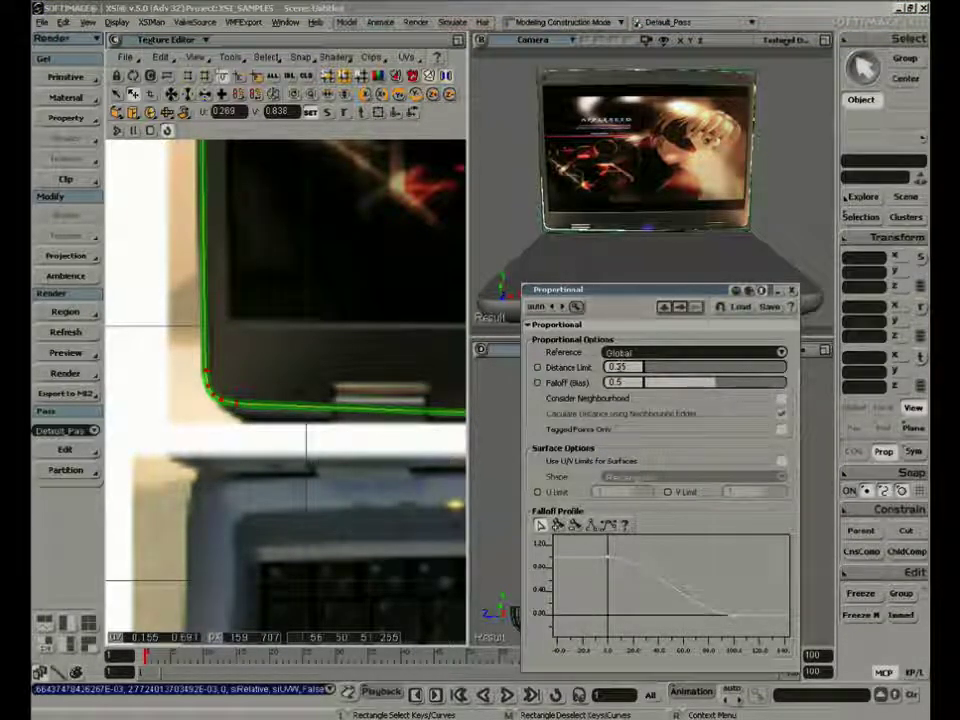
left_click(620, 367)
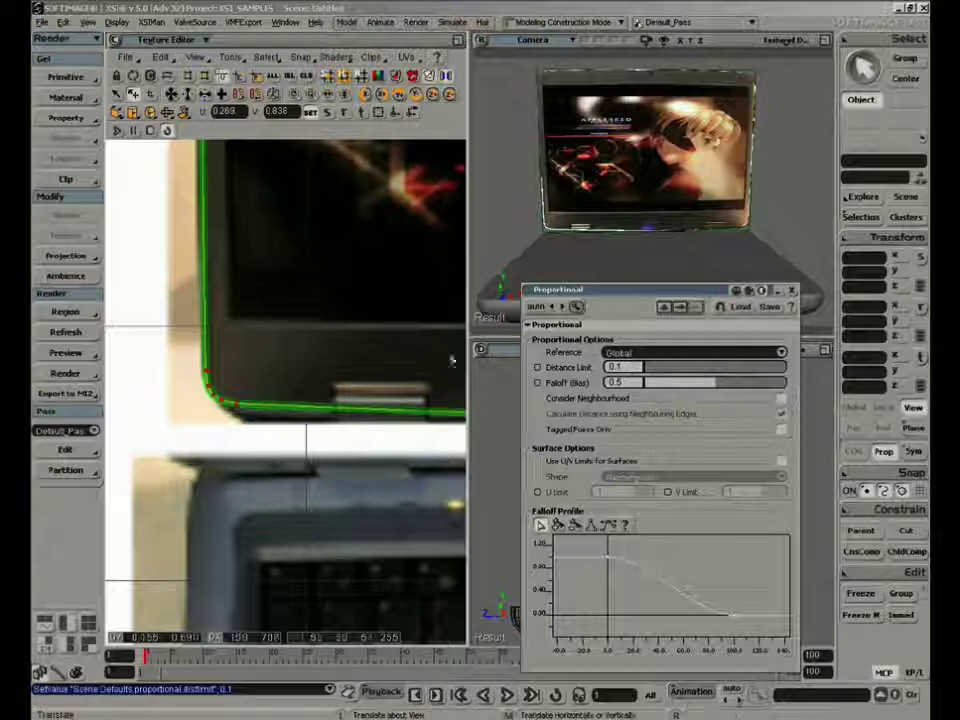
left_click_drag(209, 373, 240, 411)
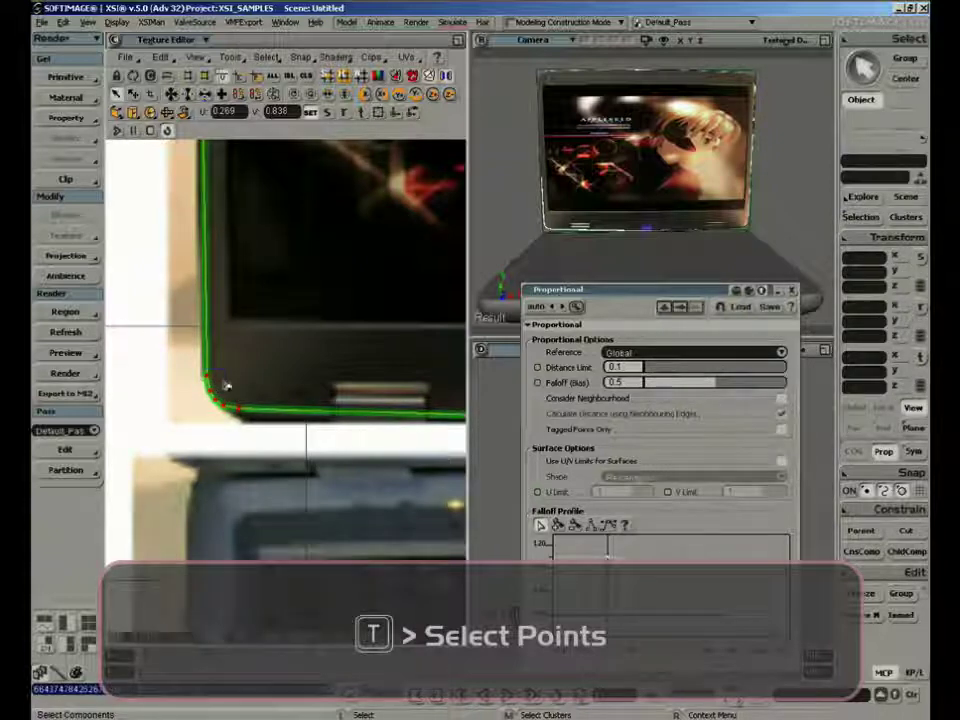
Select a lower-left corner UV point, set the proportional Distance Limit to 0.05, and adjust the corner against the photo
left_click_drag(226, 385, 224, 372)
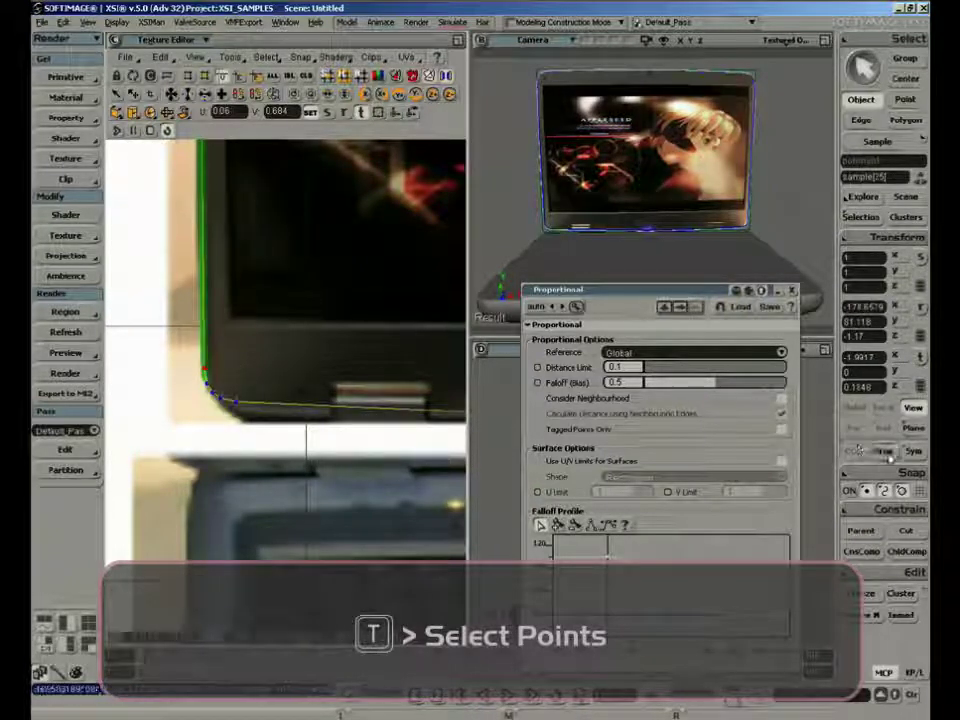
double_click(621, 367)
type(".05")
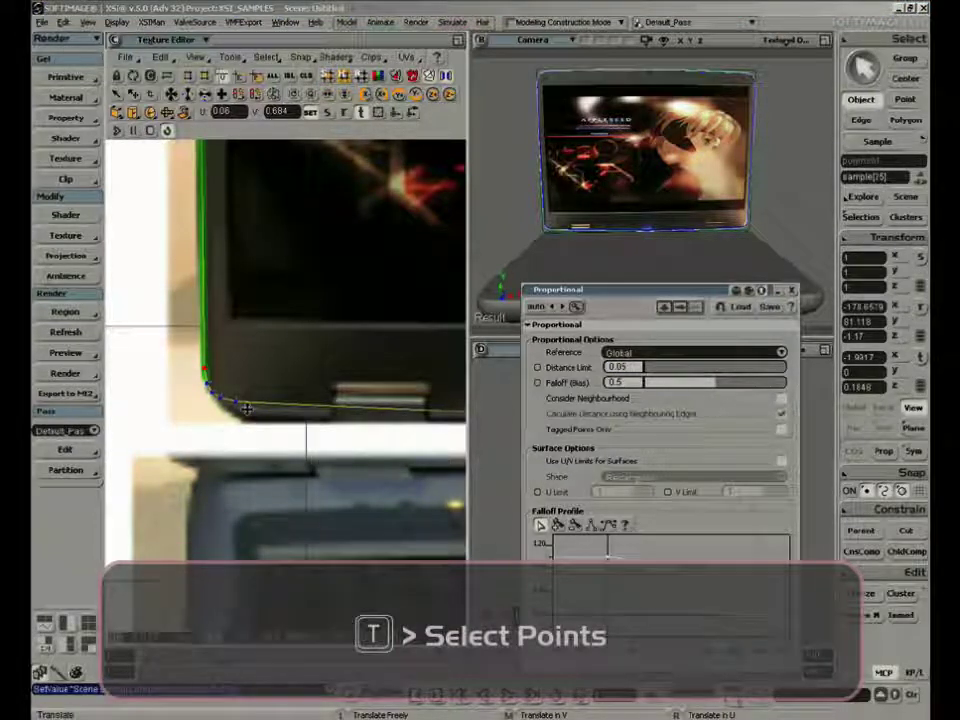
left_click_drag(246, 408, 211, 393)
Go to the screen UVs' upper-left corner and set the proportional Distance Limit to 0.1
key("a")
key("shift+z")
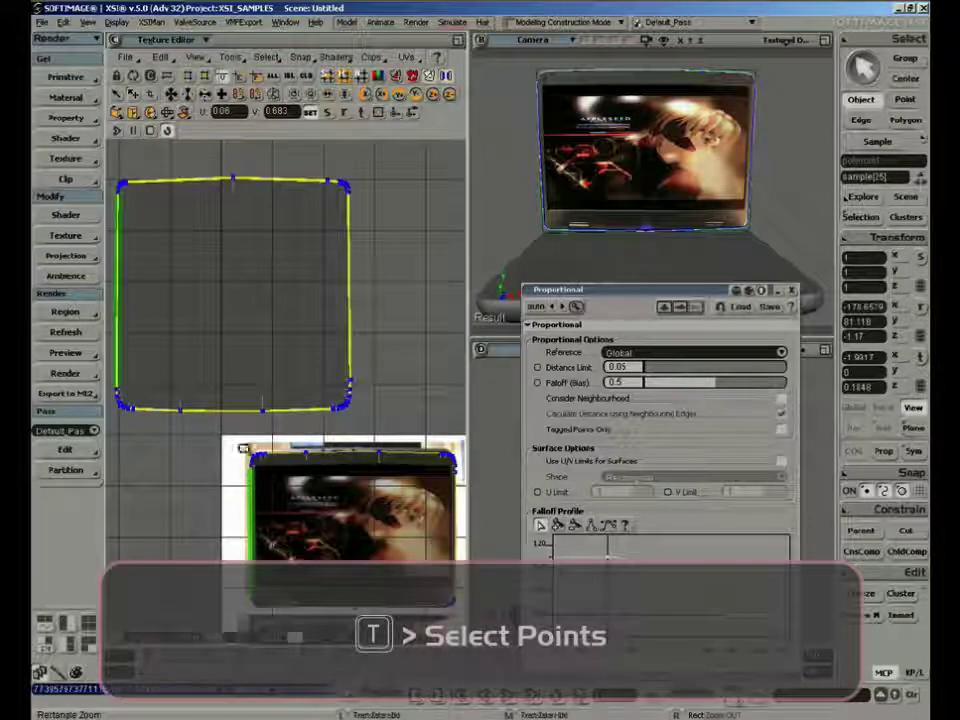
left_click_drag(242, 447, 303, 495)
key("z")
left_click_drag(274, 429, 301, 433)
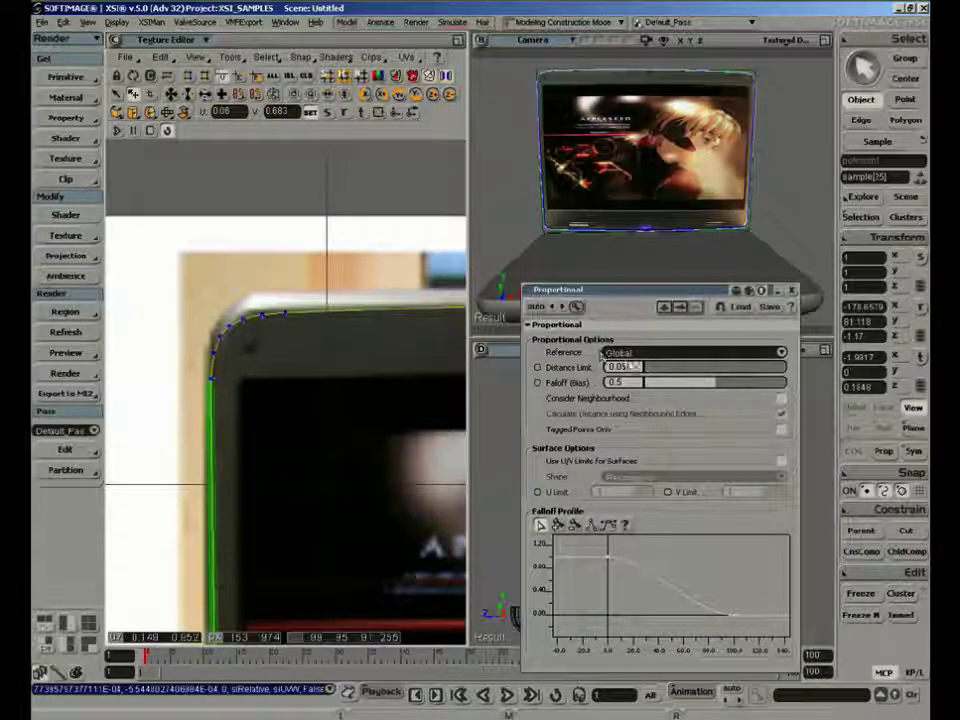
left_click_drag(633, 366, 603, 366)
type(".1")
key("Return")
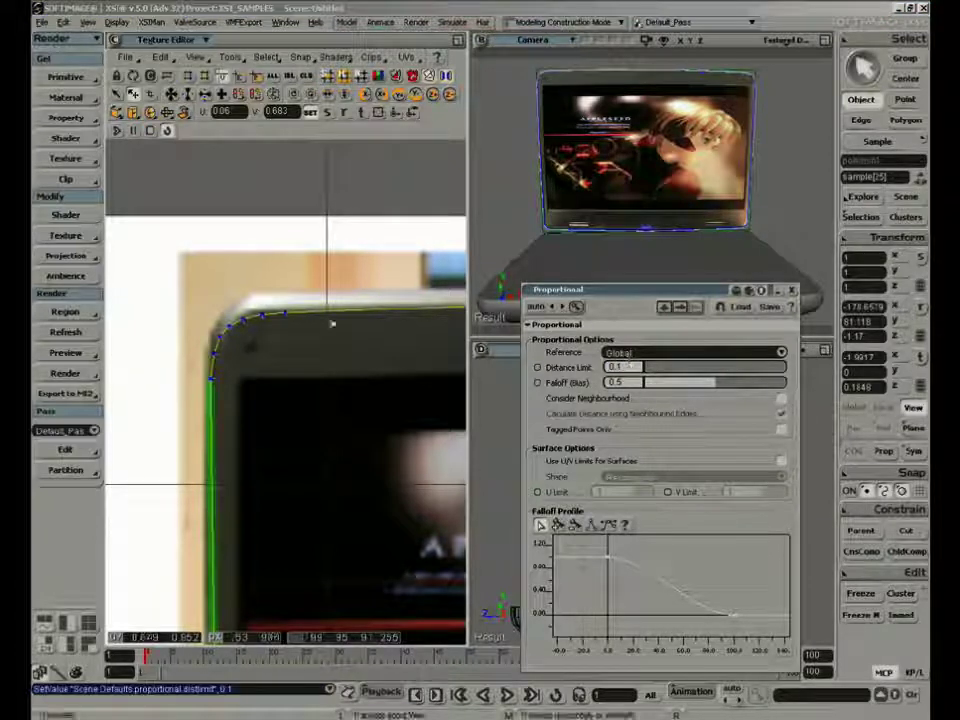
Turn on proportional editing and tweak the upper-left corner UV points outward to the photographed lid's rounded edge
key("v")
left_click(231, 330)
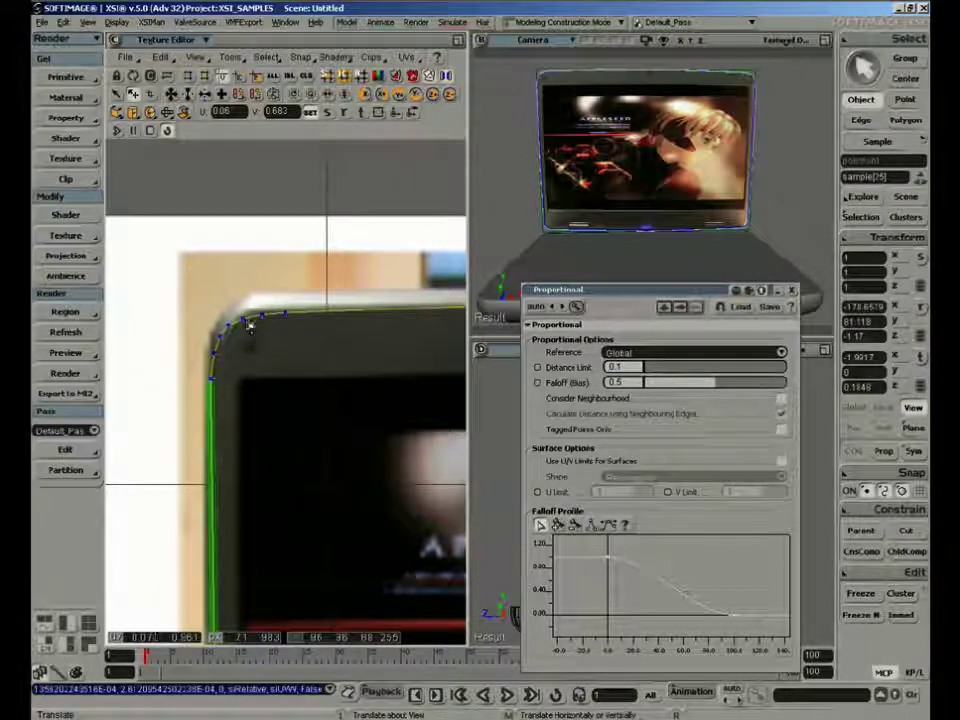
left_click(883, 453)
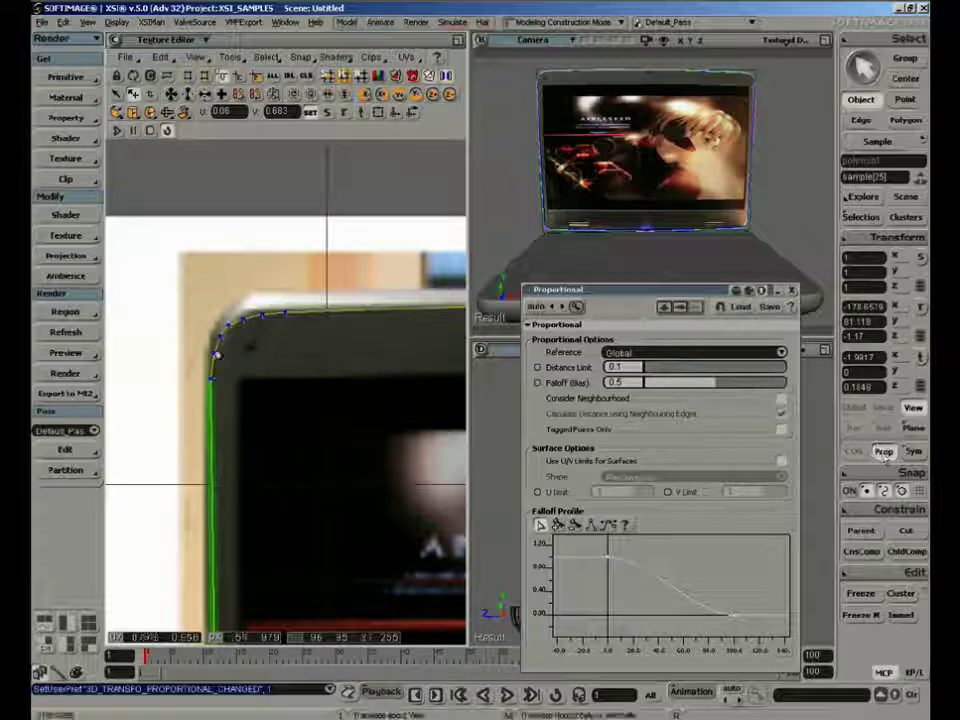
left_click_drag(233, 330, 237, 315)
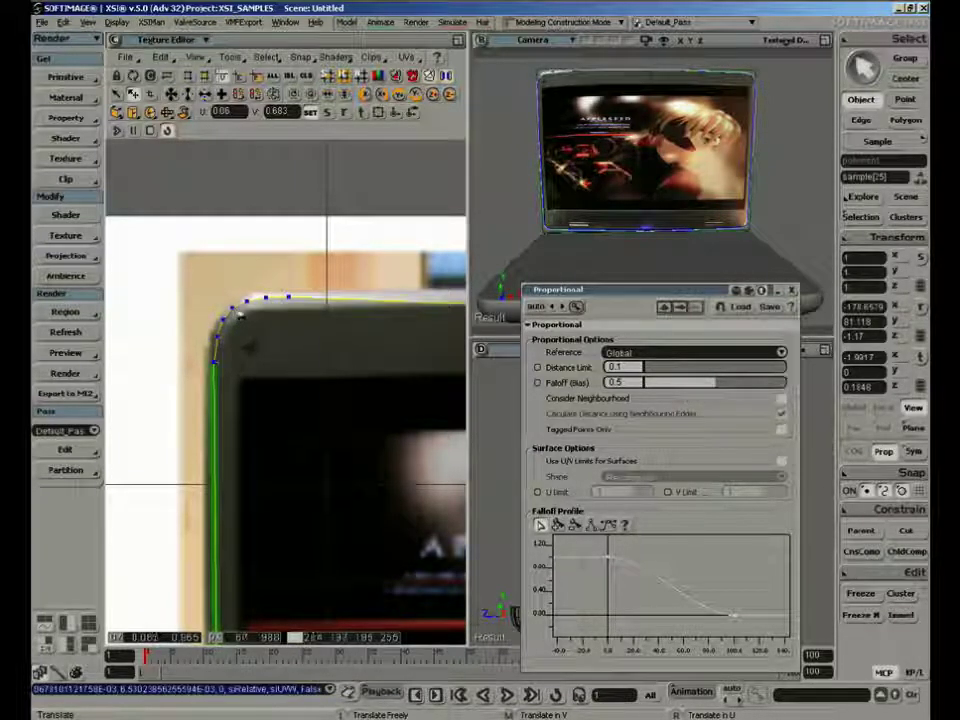
Tweak the screen UVs' upper-right corner points to follow the photographed lid's rounded edge
key("a")
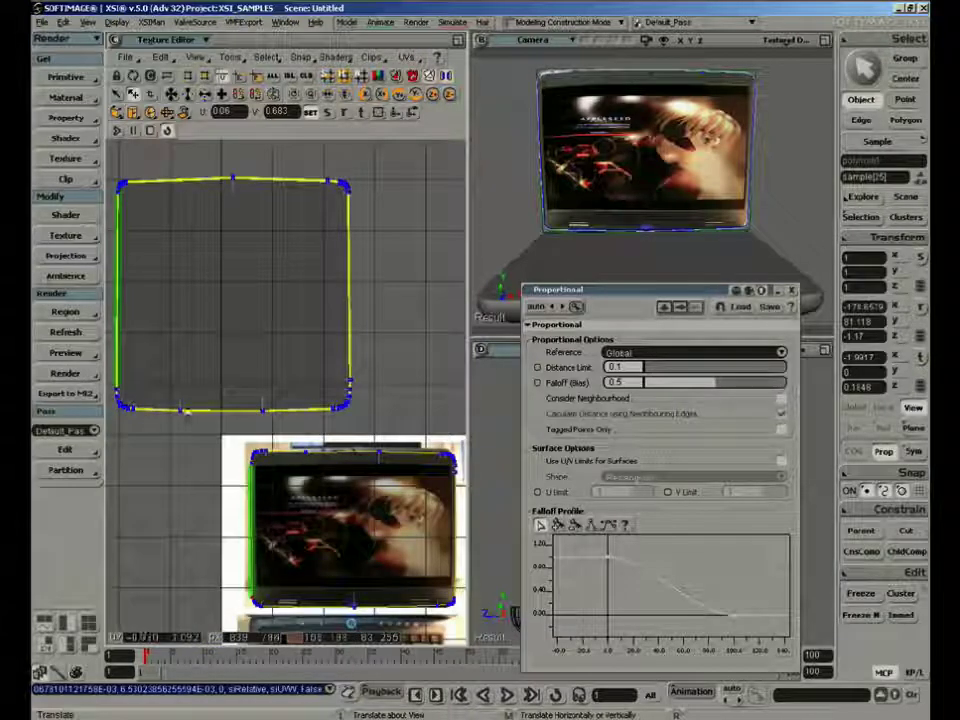
key("shift+z")
left_click_drag(105, 360, 180, 445)
key("a")
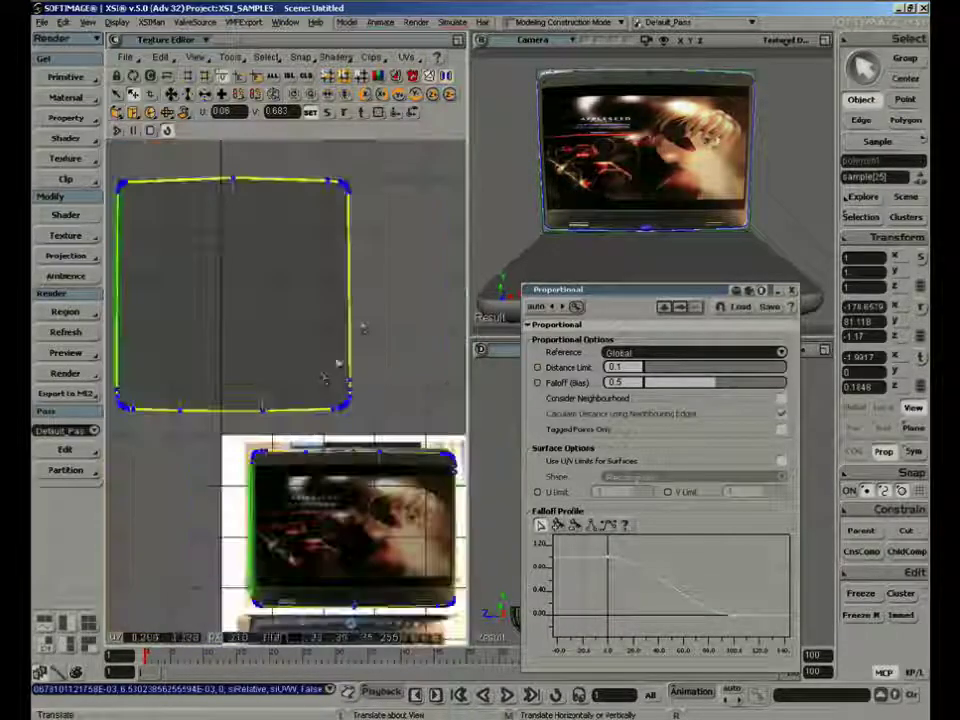
key("shift+z")
left_click_drag(415, 440, 443, 505)
key("v")
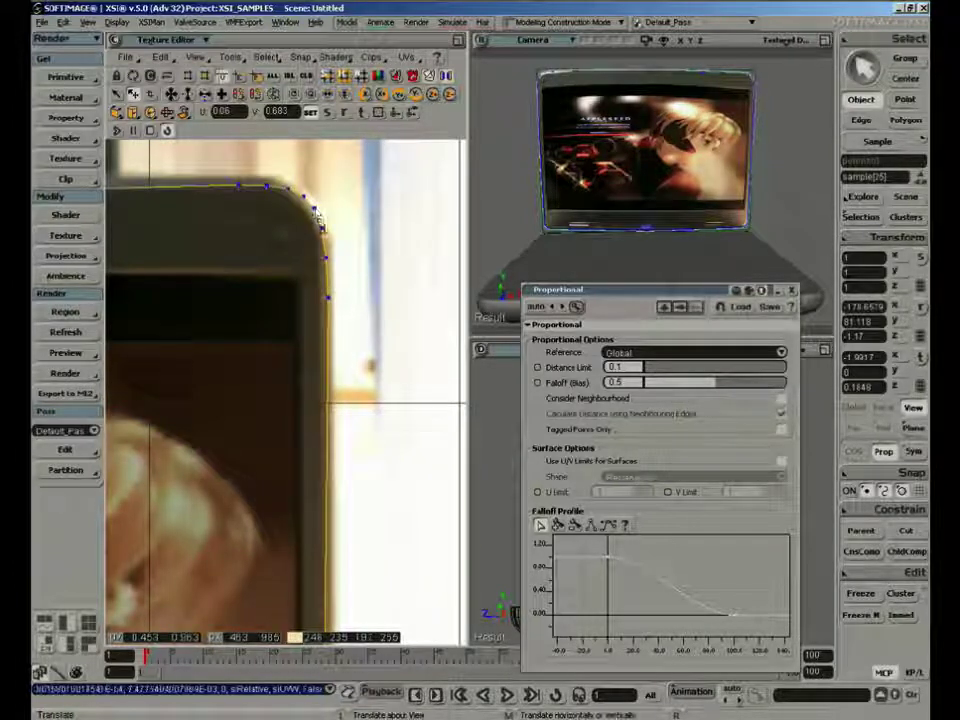
Tweak the screen UVs' lower-right corner points toward the photographed lid's lower corner
key("a")
key("shift+z")
left_click_drag(408, 553, 466, 628)
key("v")
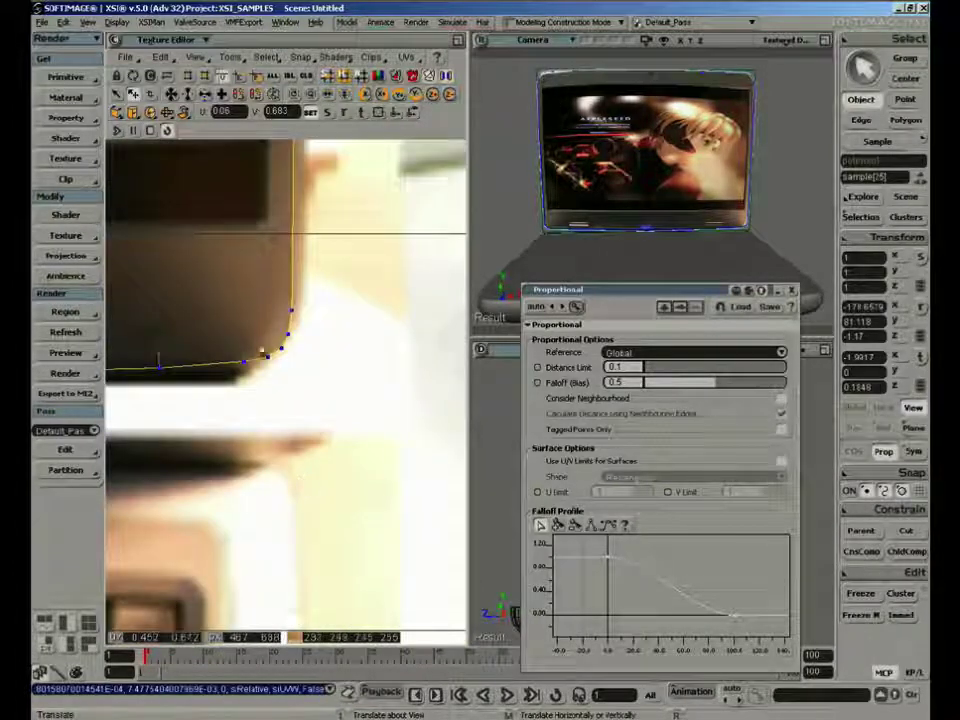
key("a")
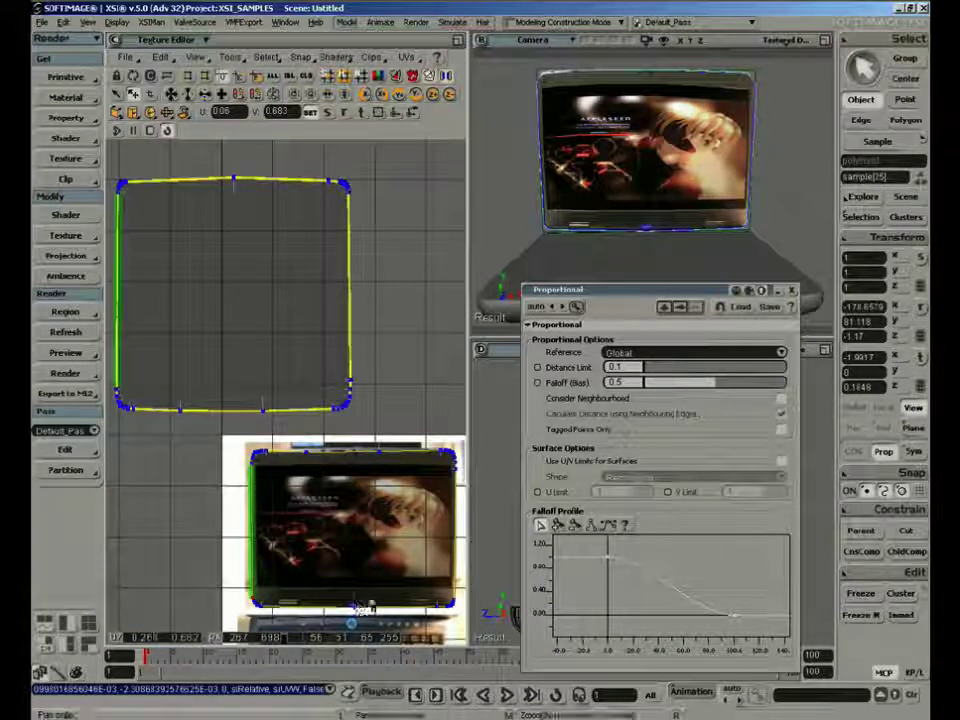
Deselect everything and examine how the screen texture fits the lid's edges, both in the UV layout and on the model
left_click(512, 197)
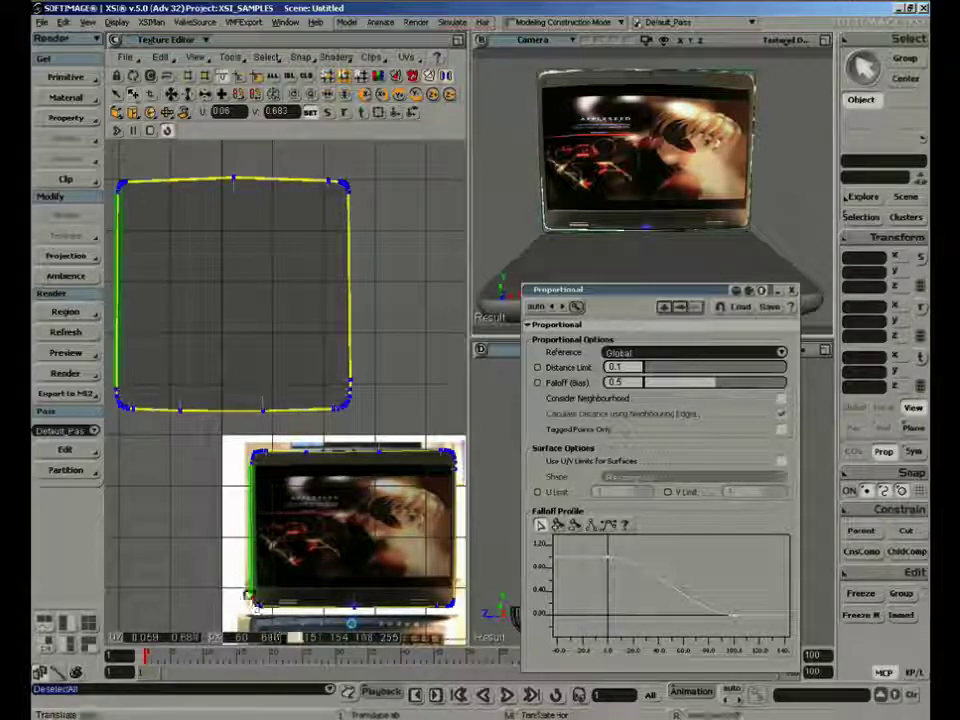
key("shift+z")
left_click_drag(246, 594, 405, 618)
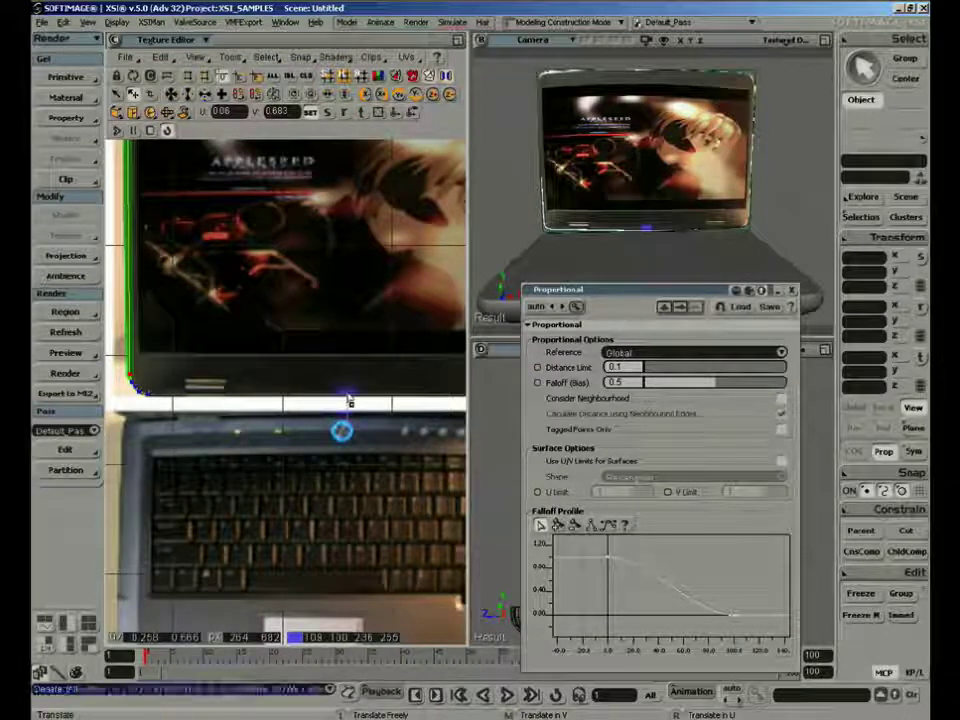
key("space")
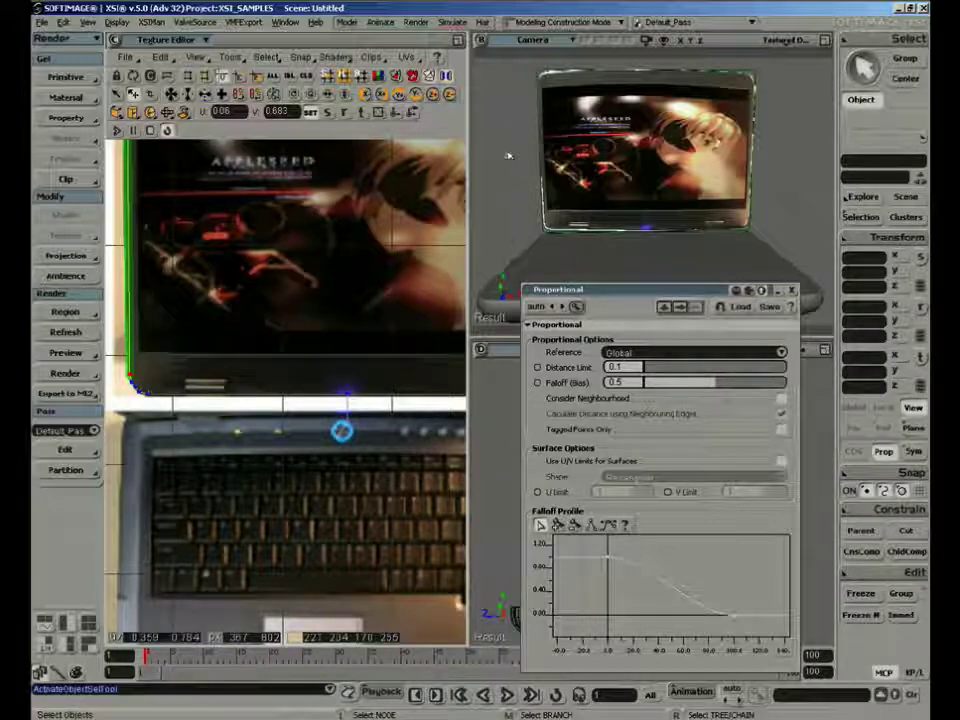
key("s")
right_click_drag(530, 170, 699, 211)
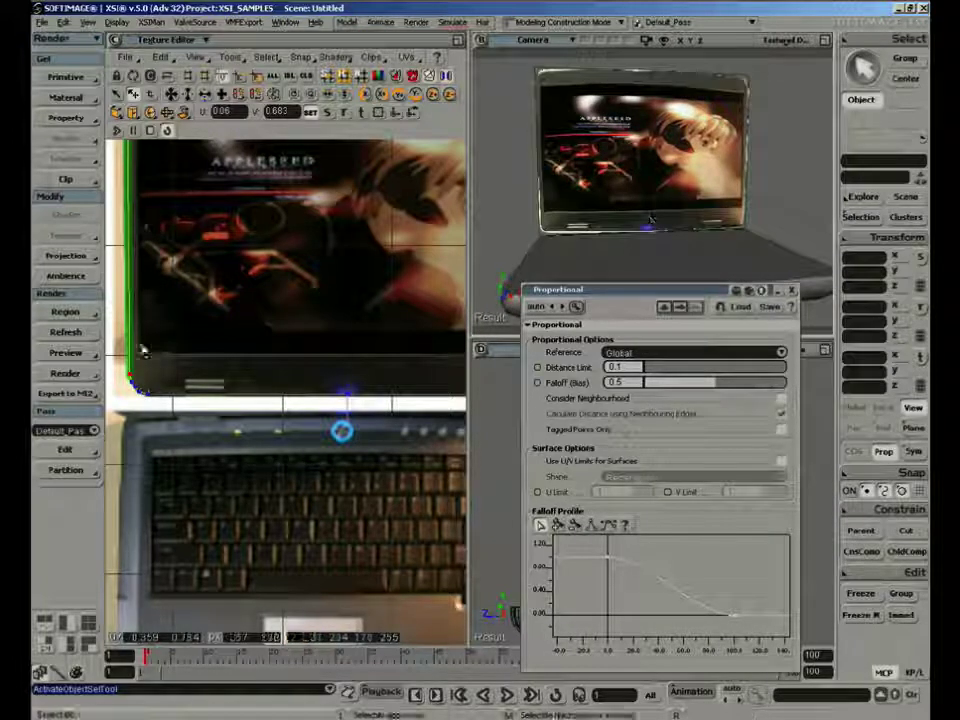
key("shift+z")
left_click_drag(126, 358, 143, 343)
key("a")
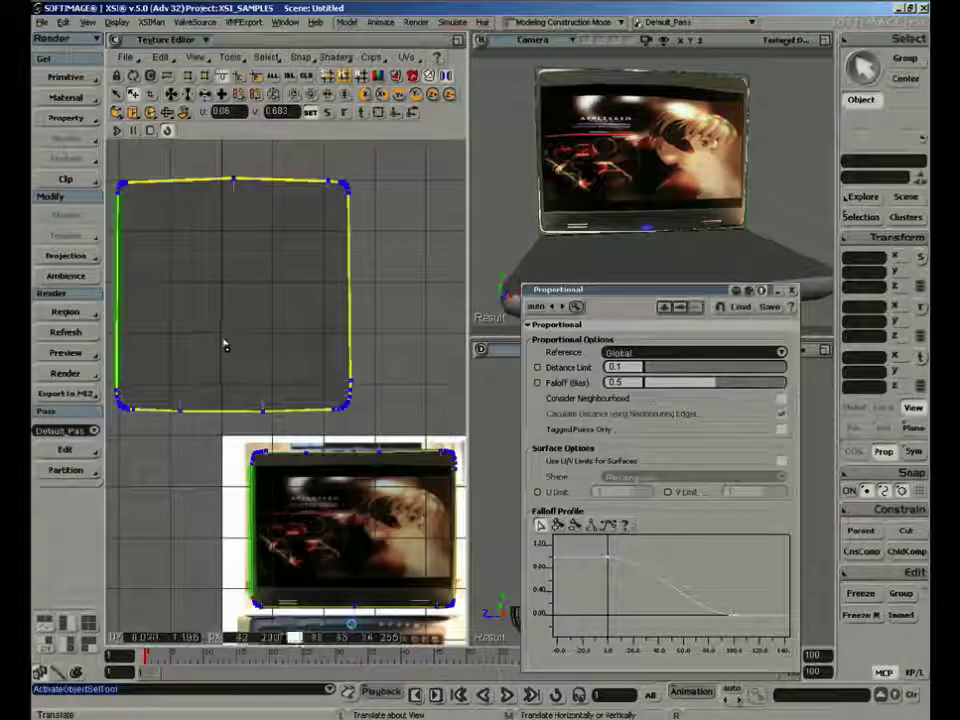
Select all the screen UV points, fine-tune their scale and position, and shift them slightly down with proportional editing off
key("t")
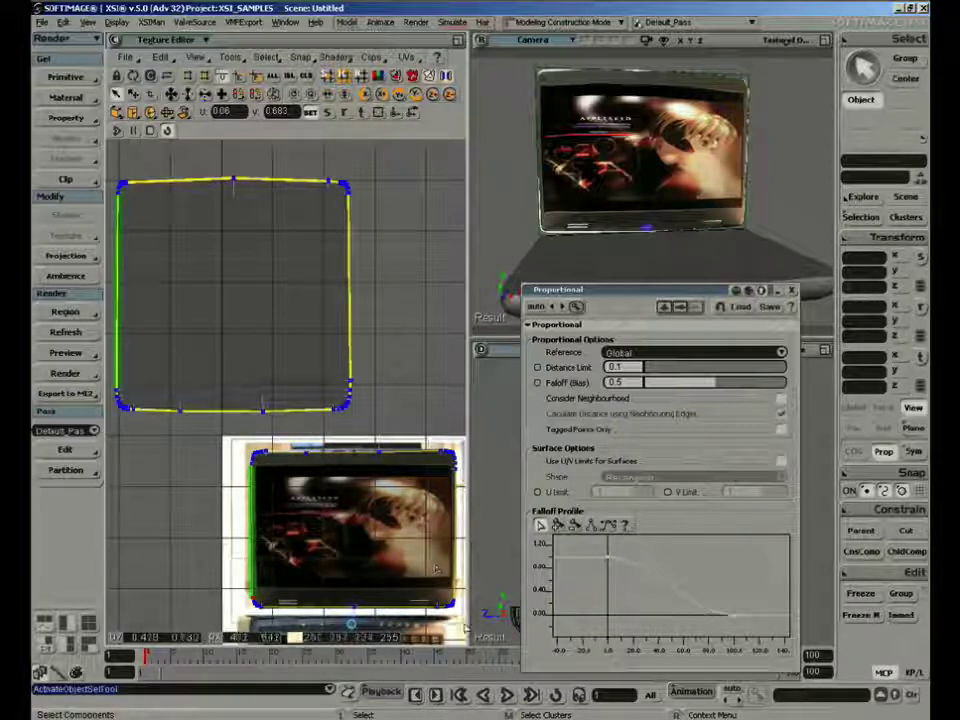
left_click_drag(465, 628, 466, 629)
key("x")
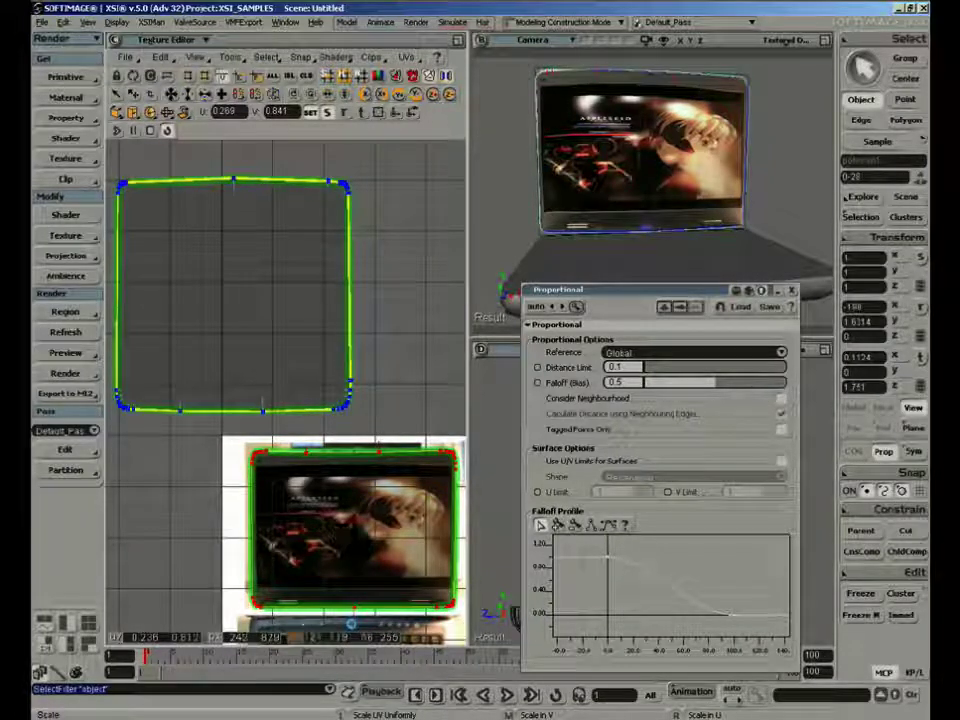
right_click_drag(363, 528, 370, 528)
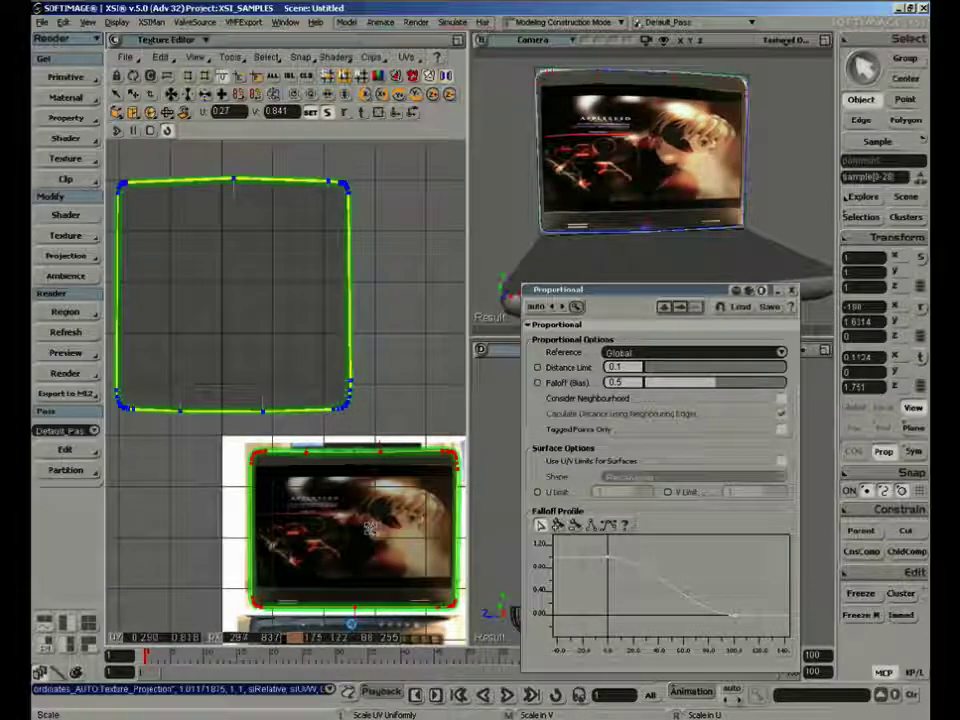
middle_click_drag(370, 528, 349, 498)
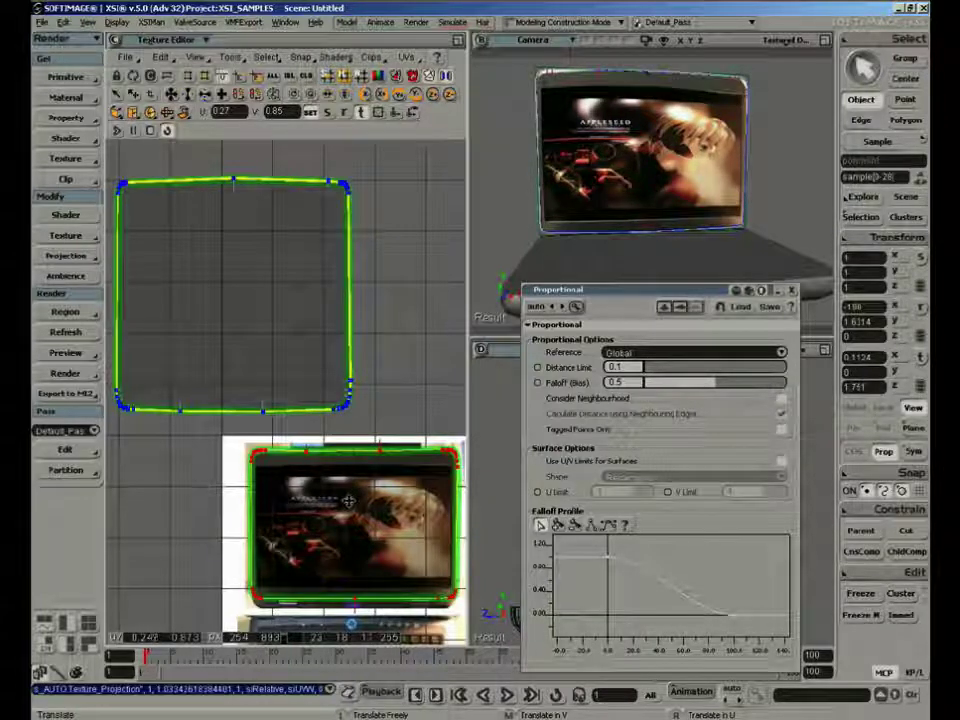
left_click(883, 451)
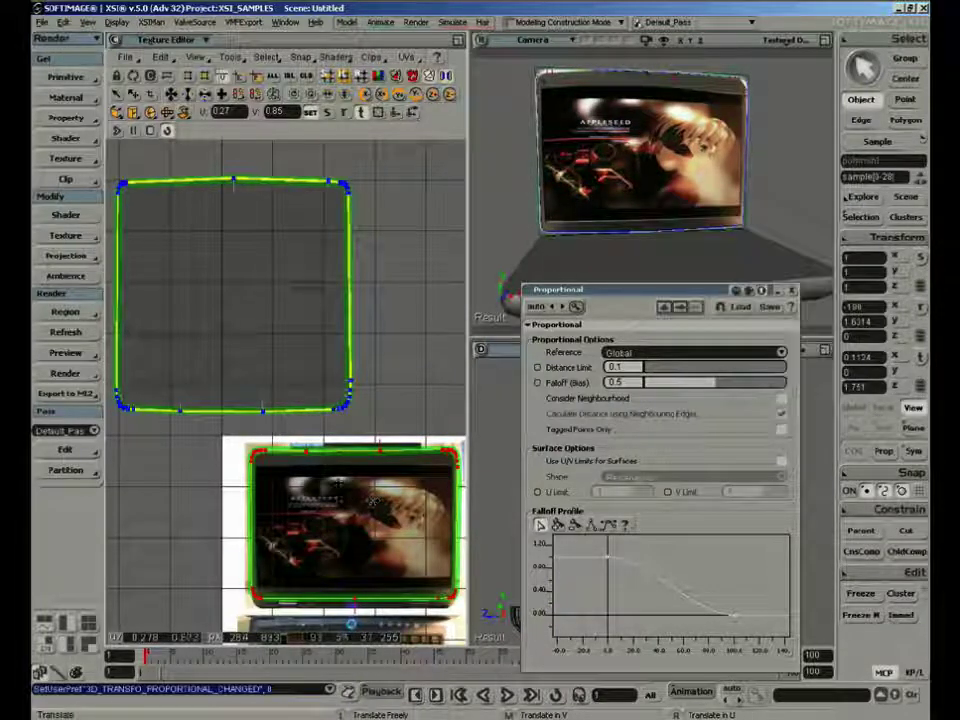
middle_click_drag(347, 484, 348, 486)
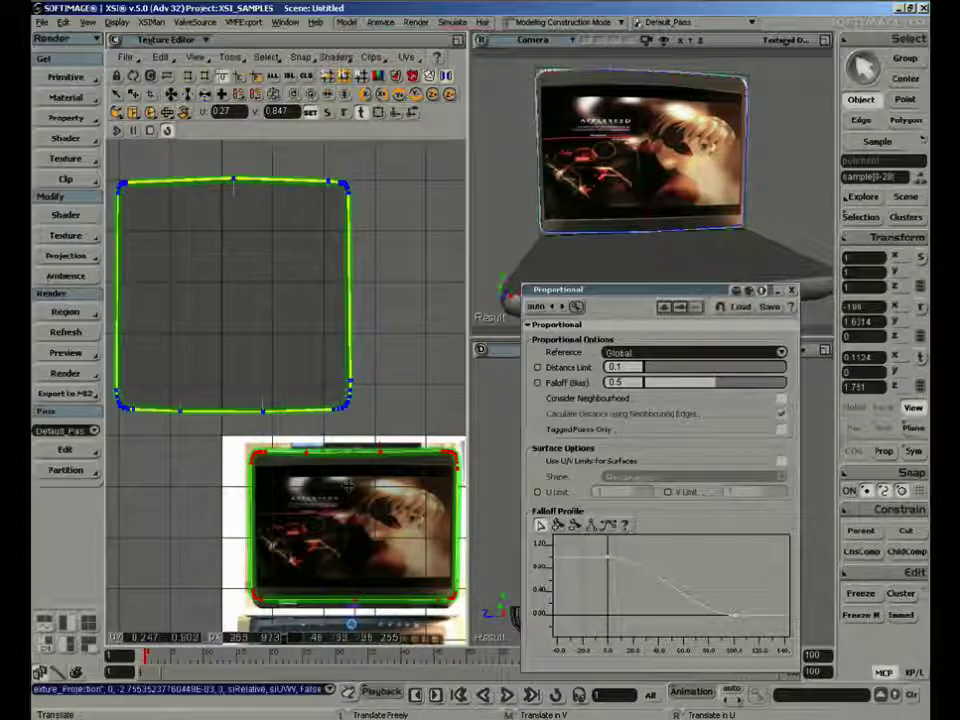
Clear the UV point selection and select the large polygon on the back of the laptop's lid
key("space")
key("s")
right_click_drag(580, 224, 631, 222)
left_click(418, 381)
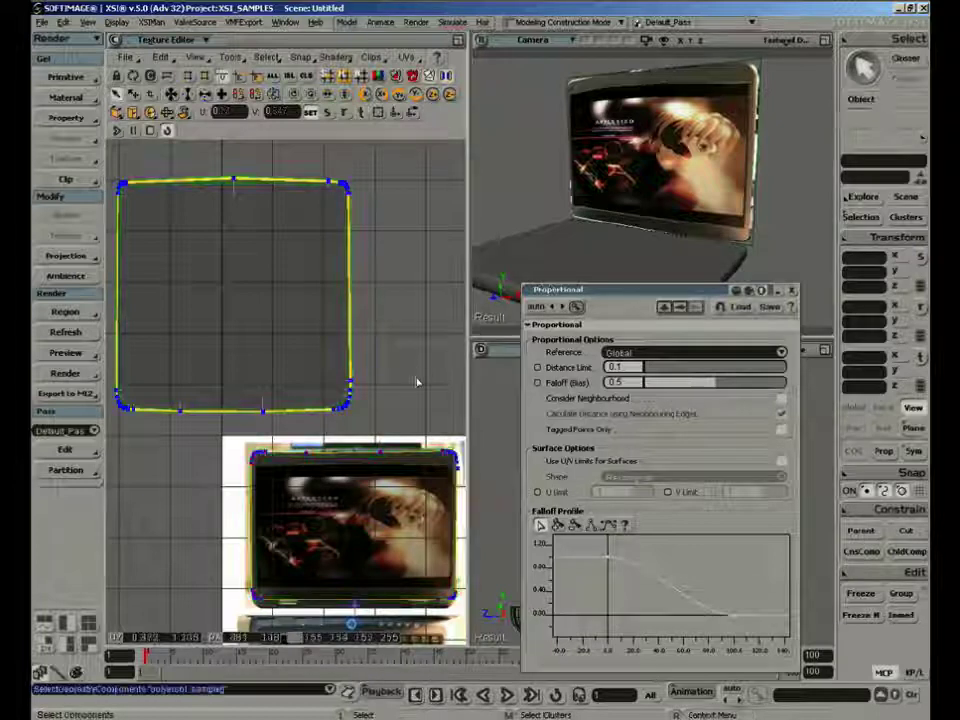
right_click_drag(728, 226, 591, 200)
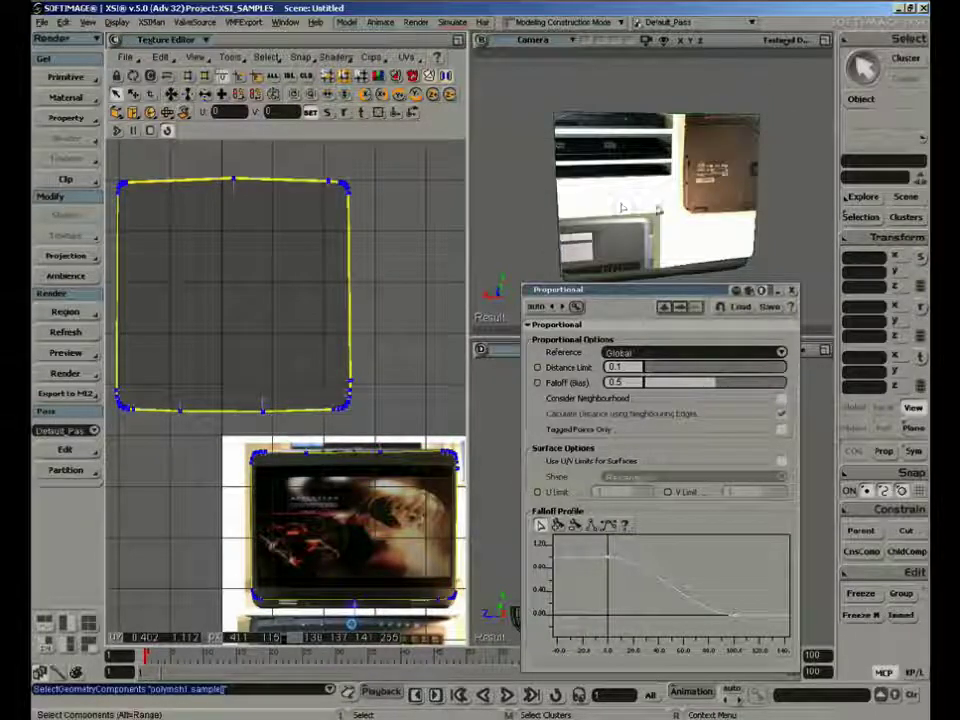
key("u")
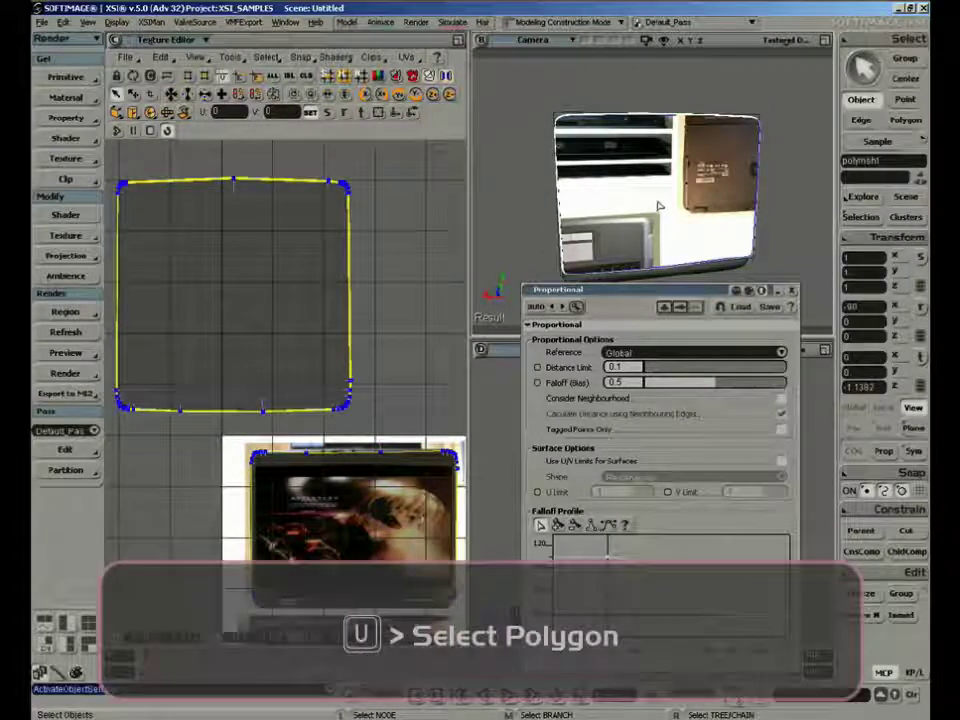
key("u")
left_click(677, 179)
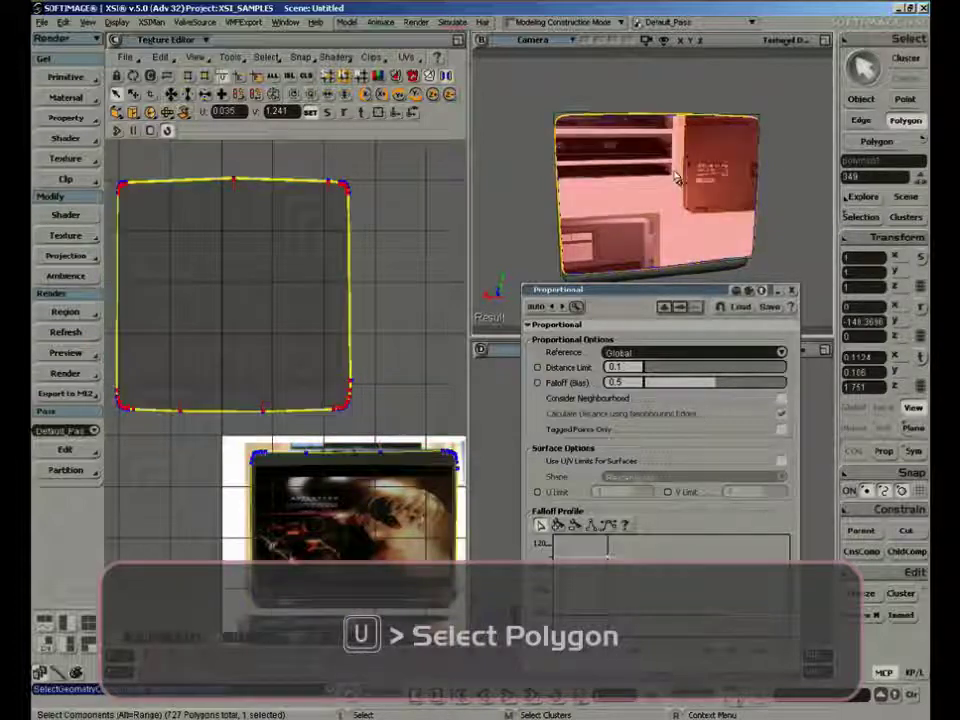
Move the lid back's UVs from the empty area onto the outer-lid photo with the red logo
key("v")
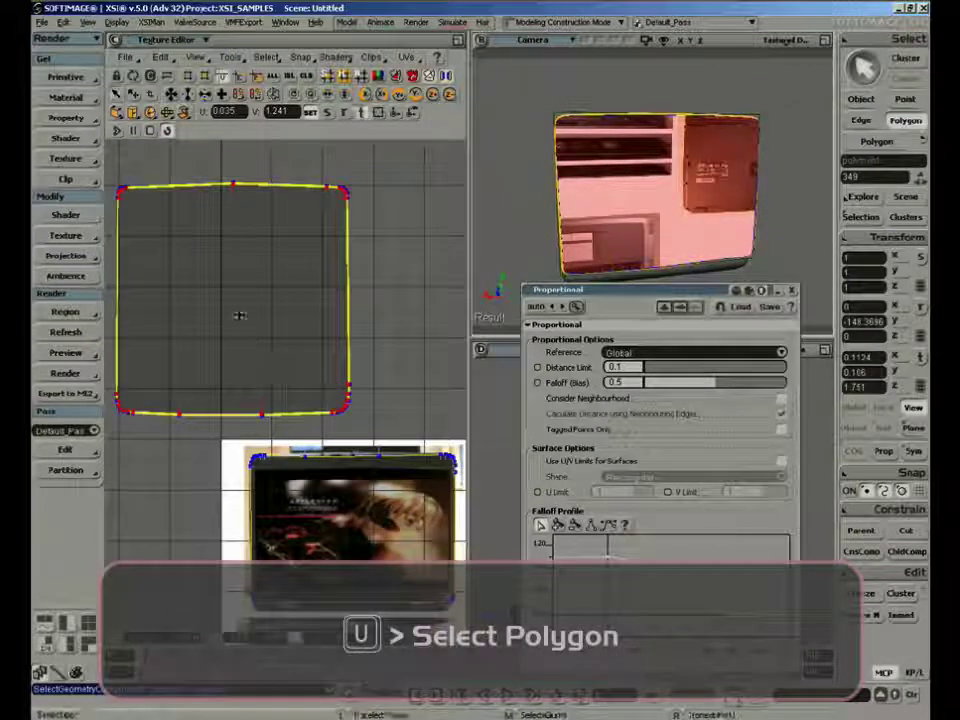
left_click_drag(231, 298, 399, 543)
key("z")
right_click(226, 484)
left_click_drag(226, 484, 404, 461)
key("z")
key("f")
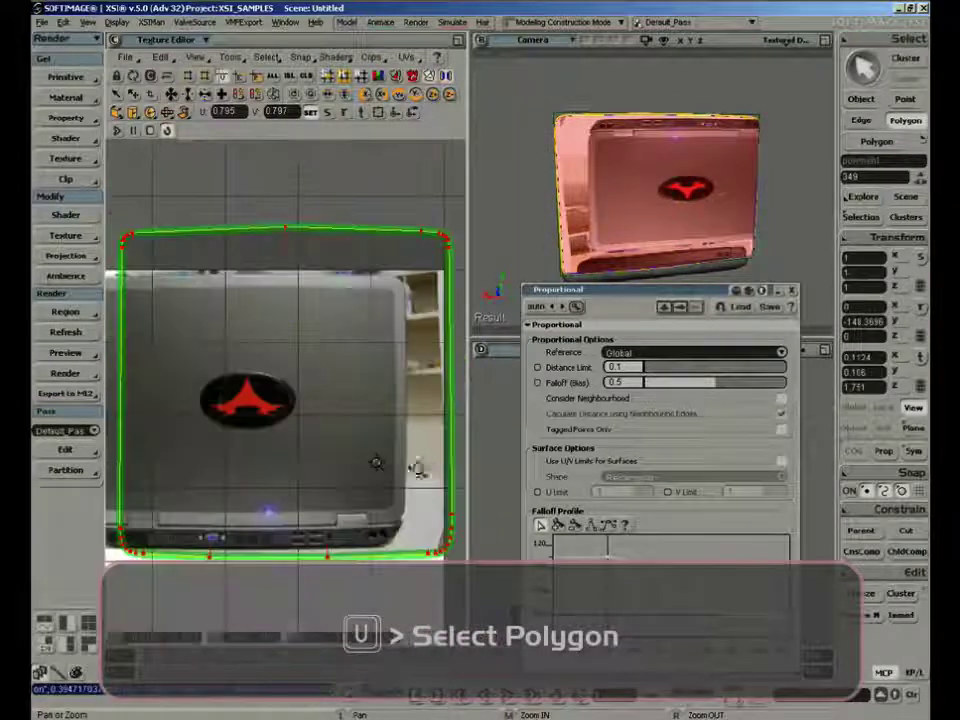
left_click_drag(352, 366, 428, 351)
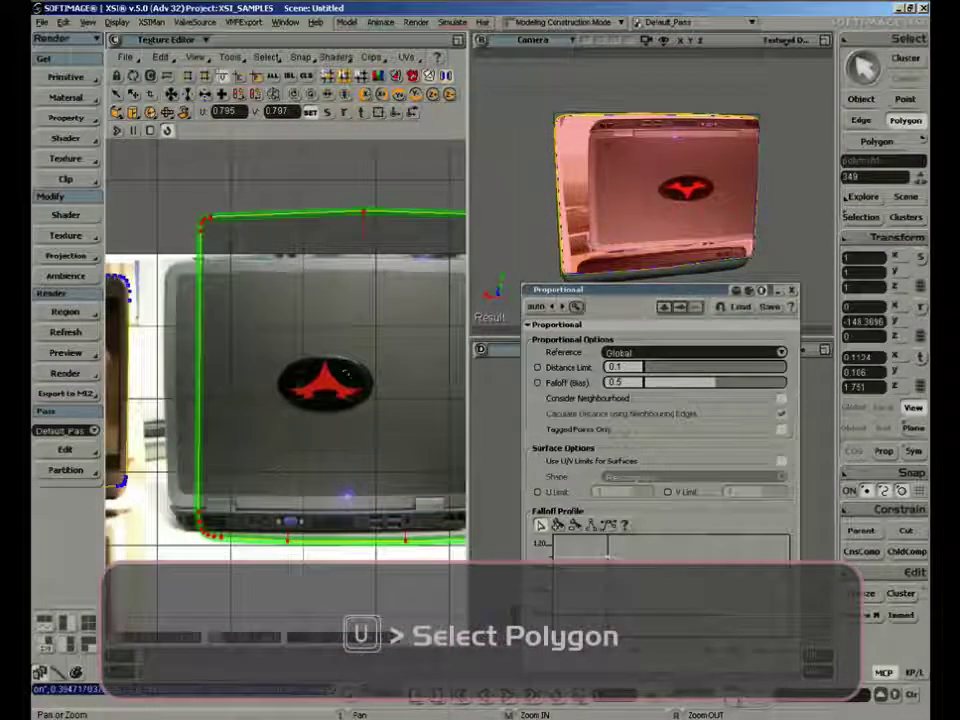
Shift the lid back's UVs to line up around the photographed lid and flip them vertically
key("v")
left_click_drag(371, 369, 323, 389)
left_click_drag(327, 383, 360, 383)
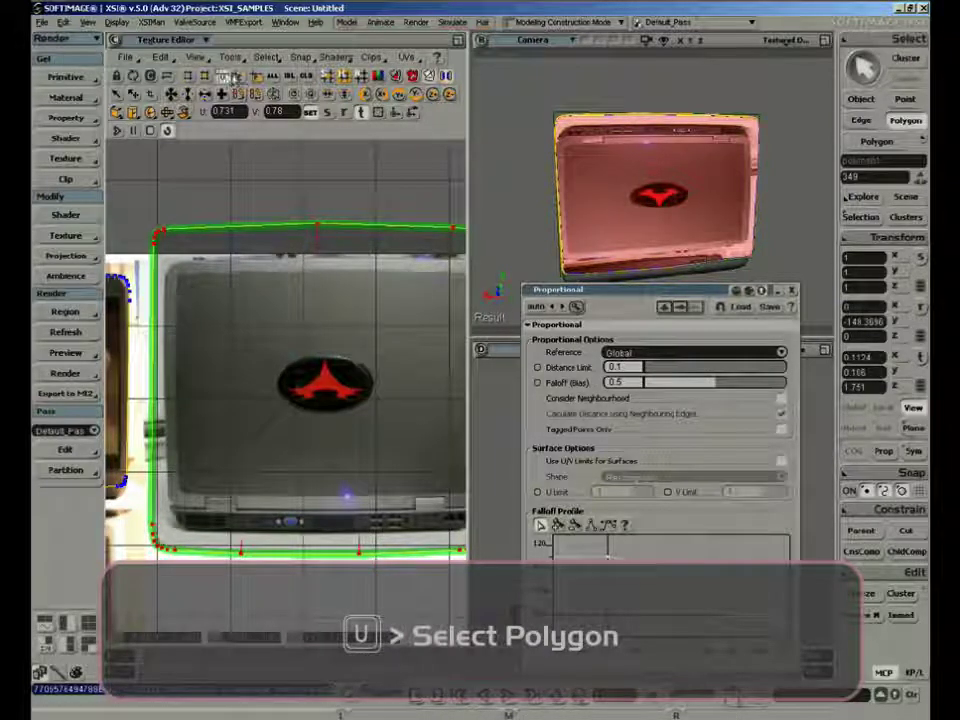
left_click(229, 57)
left_click(294, 502)
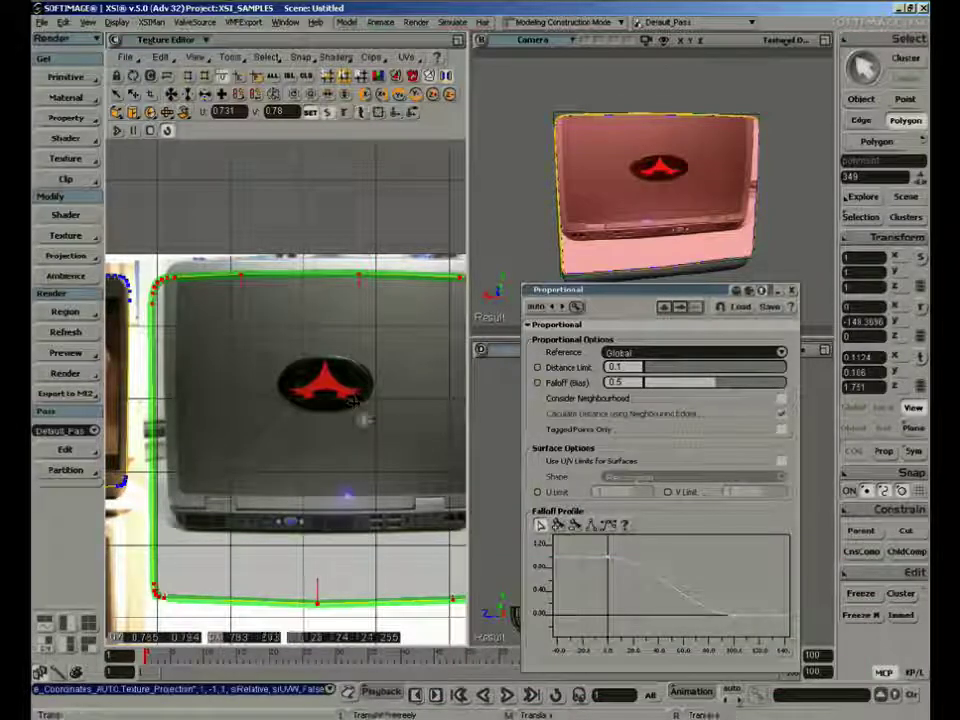
Scale the flipped UVs down and reposition them inside the photographed lid, centred horizontally on the red logo
key("x")
left_click_drag(352, 399, 336, 409)
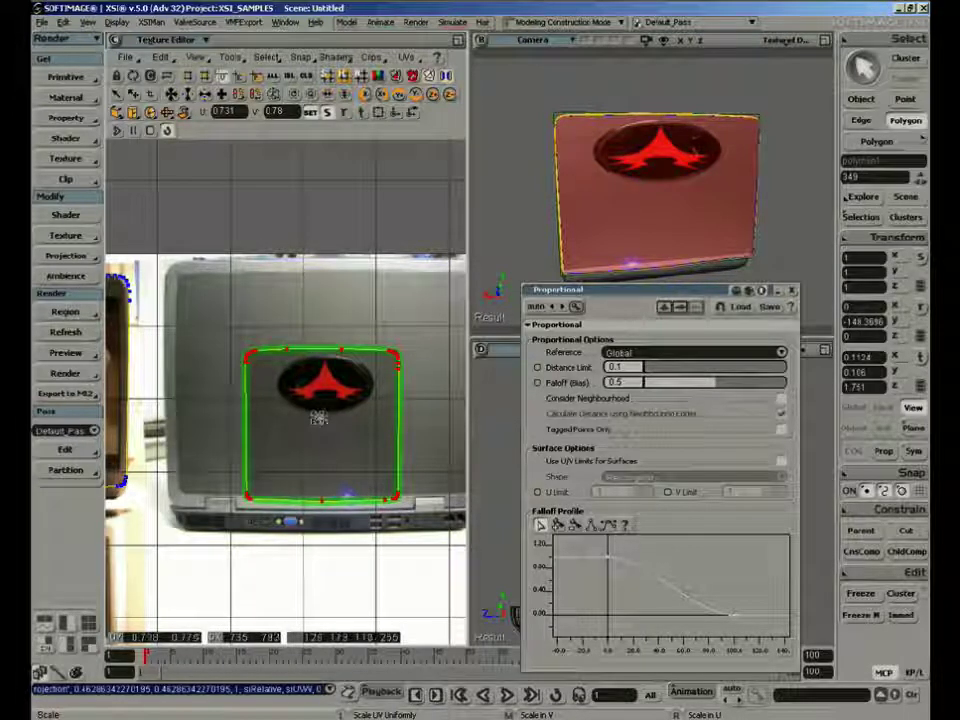
left_click_drag(323, 420, 361, 398)
key("x")
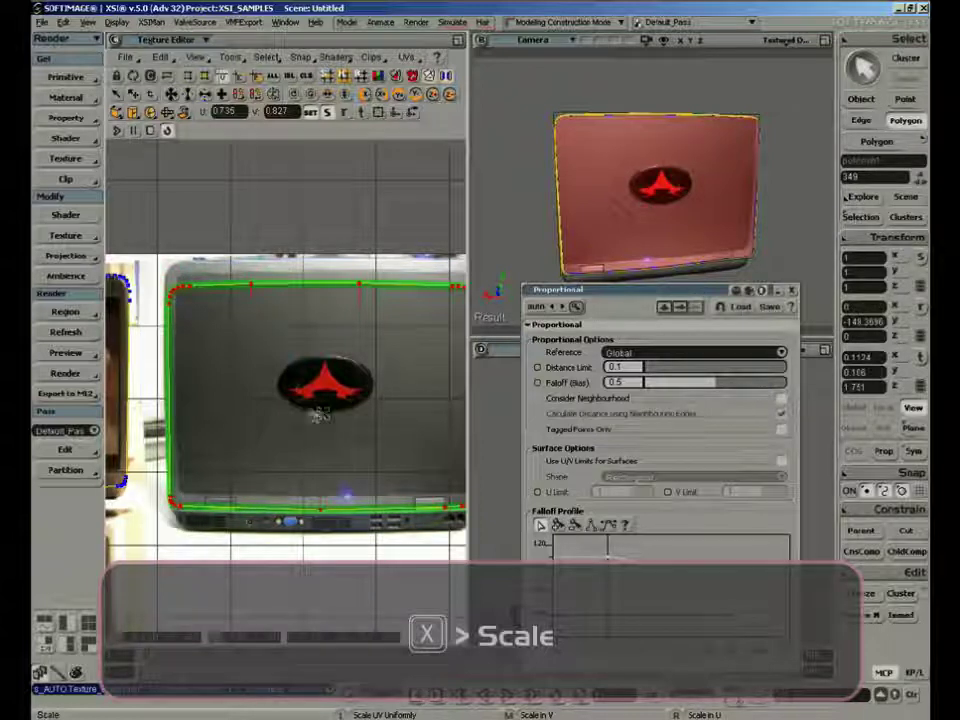
right_click_drag(345, 411, 338, 418)
middle_click_drag(337, 418, 325, 398)
left_click_drag(325, 398, 325, 397)
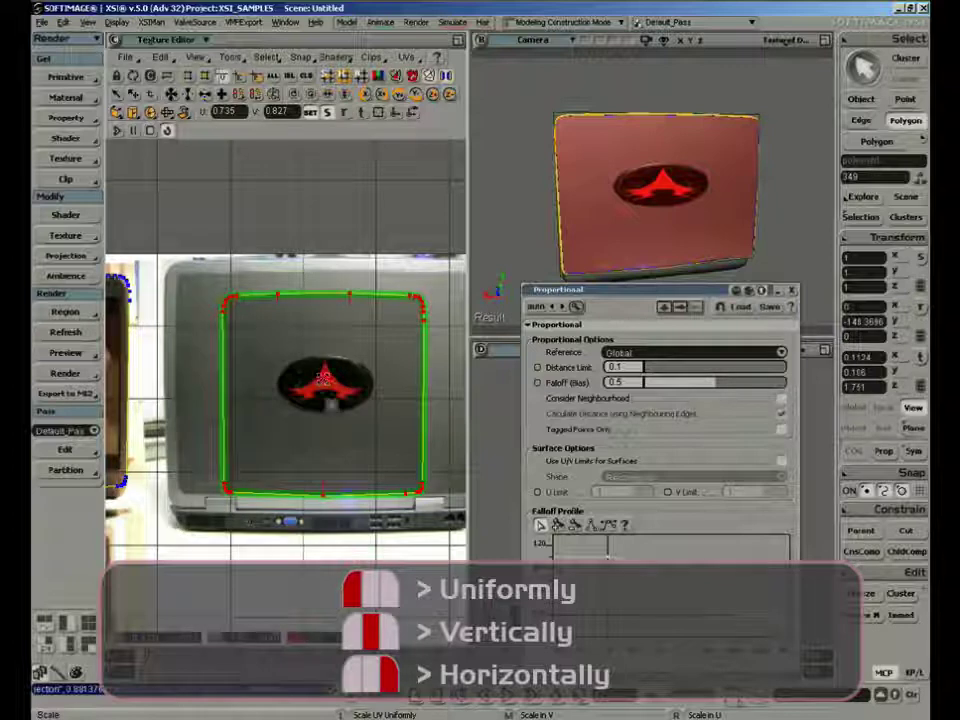
Move the lid back's two upper UV corner groups out to the upper corners of the photographed lid
key("t")
left_click_drag(212, 286, 298, 322)
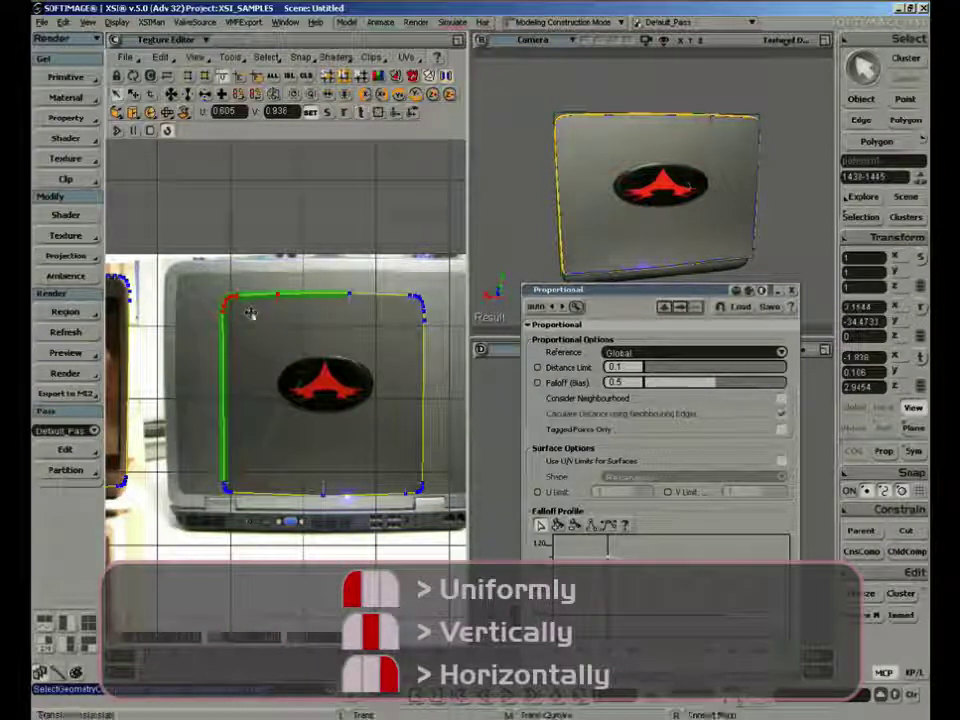
left_click_drag(250, 313, 197, 286)
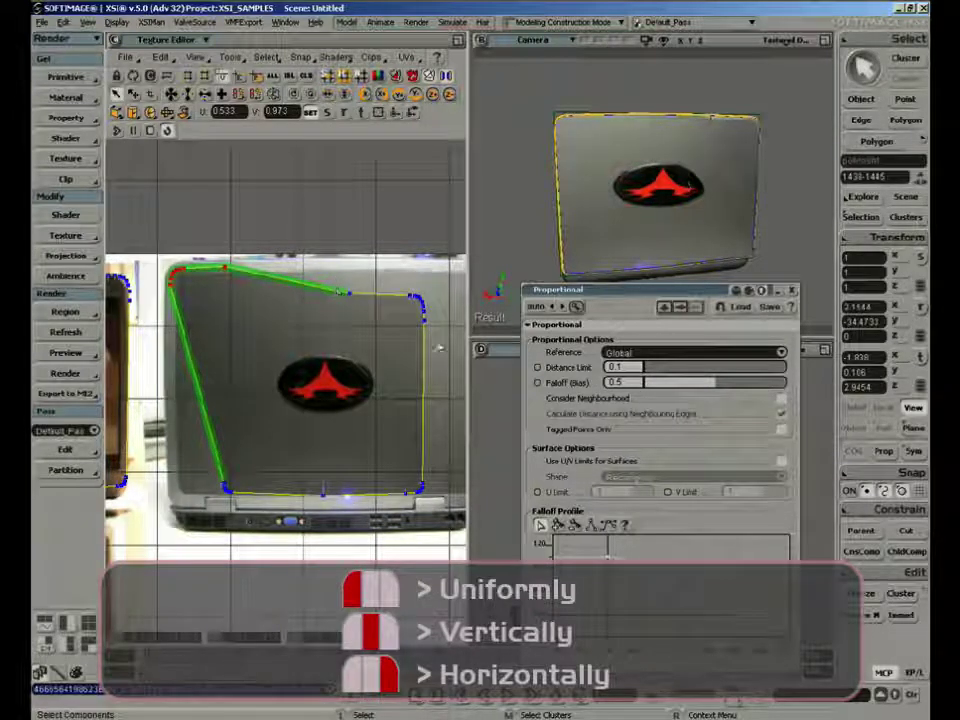
left_click_drag(438, 347, 335, 279)
key("v")
key("z")
right_click_drag(390, 334, 375, 349)
left_click_drag(375, 349, 374, 293)
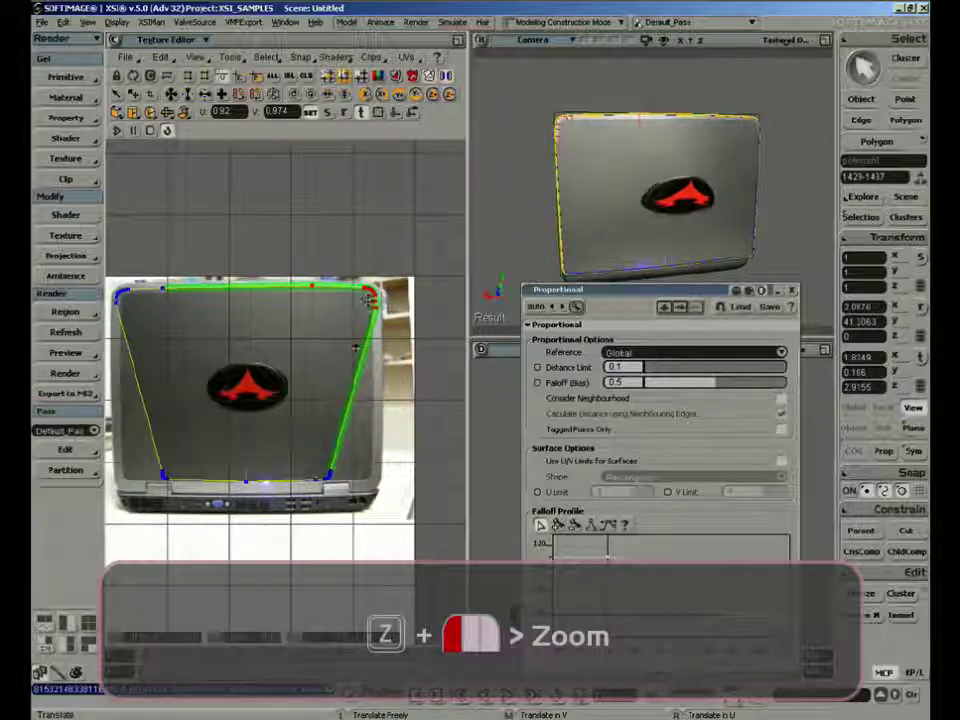
Fit the lid back's two lower UV corner groups and the lower middle point to the photographed lid's bottom edge
key("t")
left_click_drag(298, 452, 370, 500)
key("v")
left_click_drag(316, 480, 358, 489)
key("t")
left_click_drag(163, 475, 118, 487)
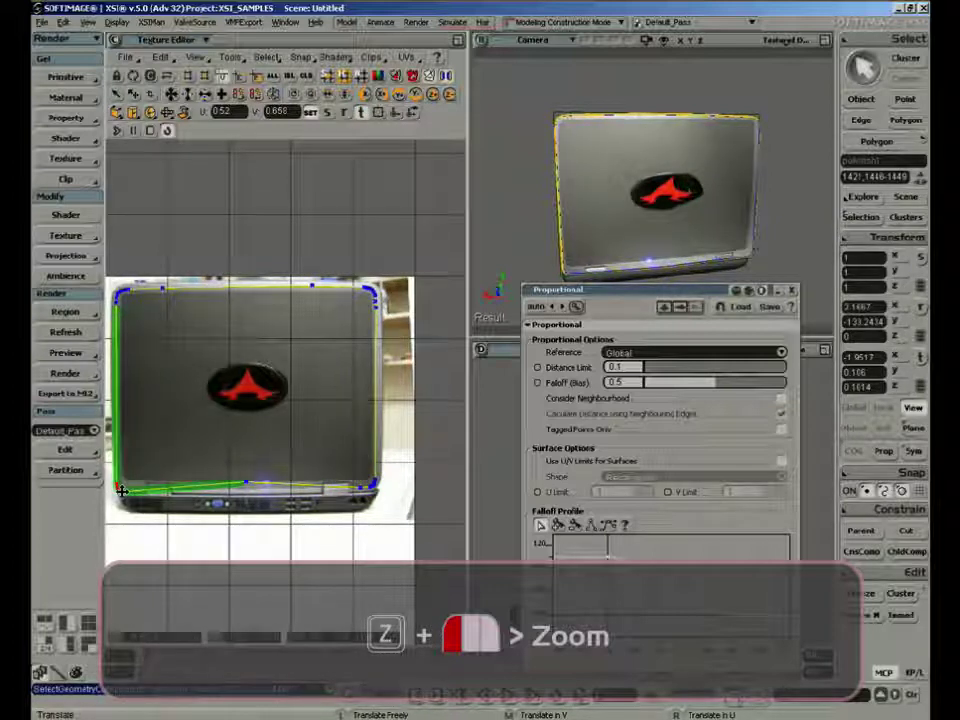
left_click(244, 487)
left_click_drag(244, 487, 244, 494)
Examine the textured lid in the camera view from the screen side and along its thin side edge
key("space")
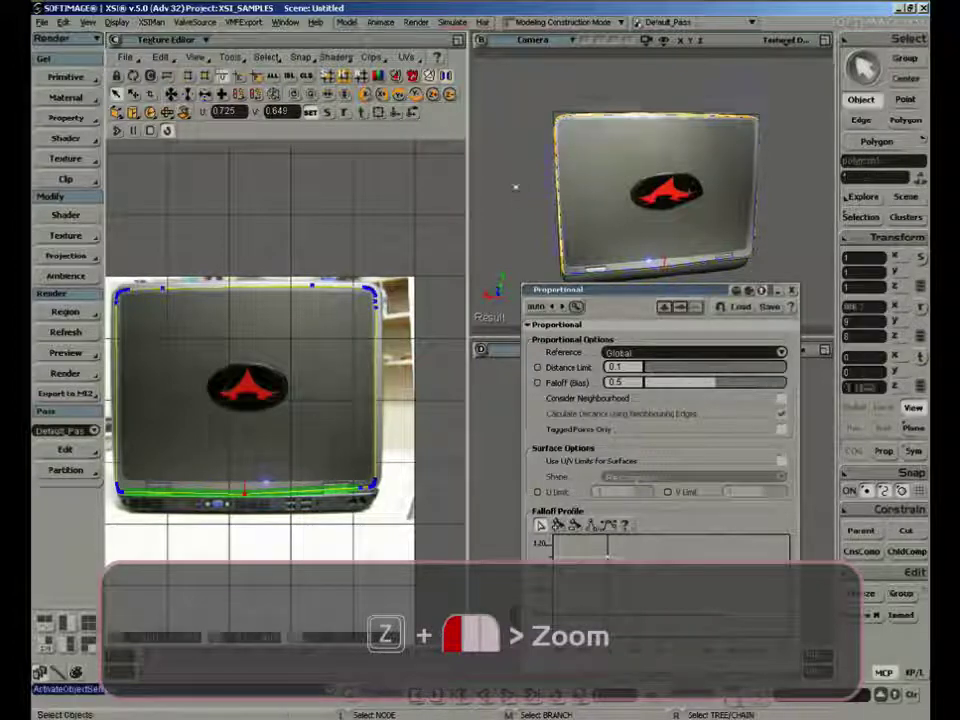
left_click(515, 186)
key("s")
right_click_drag(531, 223, 651, 227)
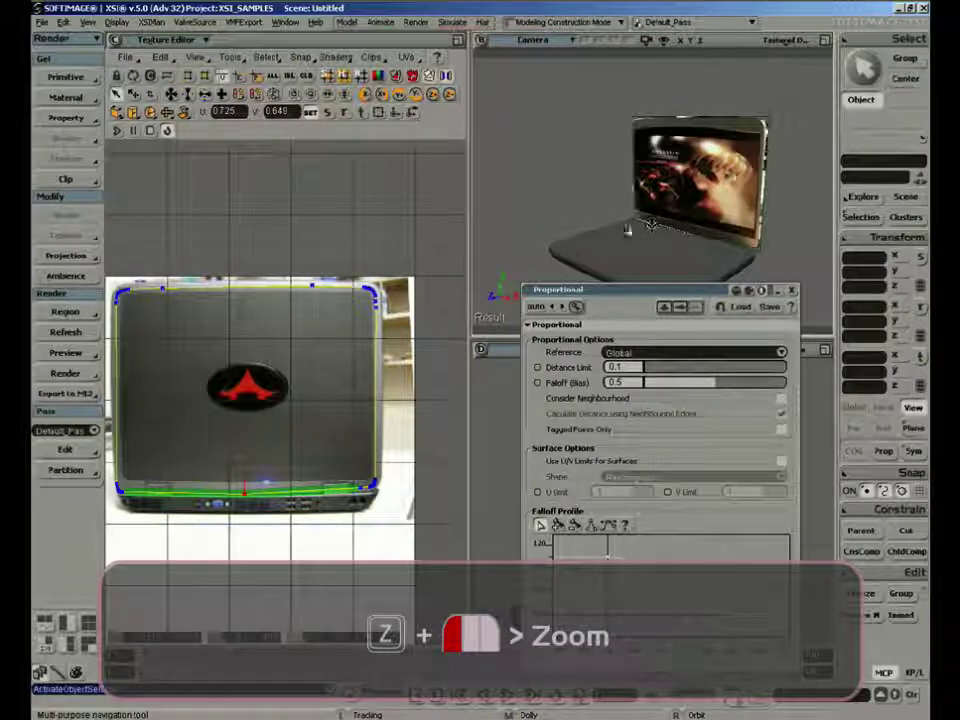
middle_click_drag(628, 229, 576, 253)
key("a")
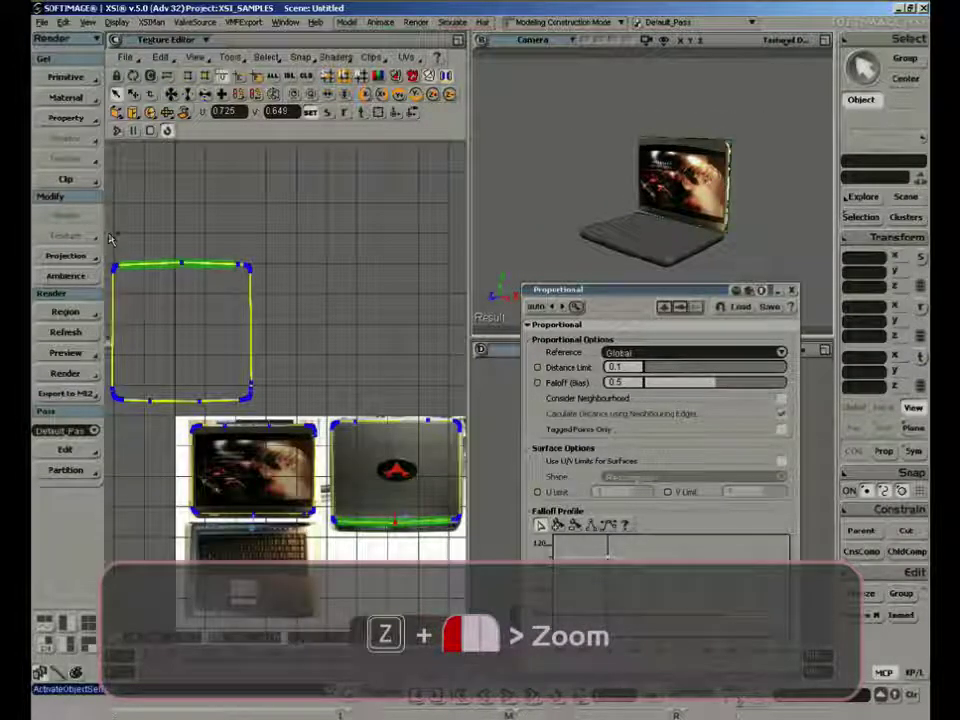
key("s")
right_click_drag(722, 196, 664, 199)
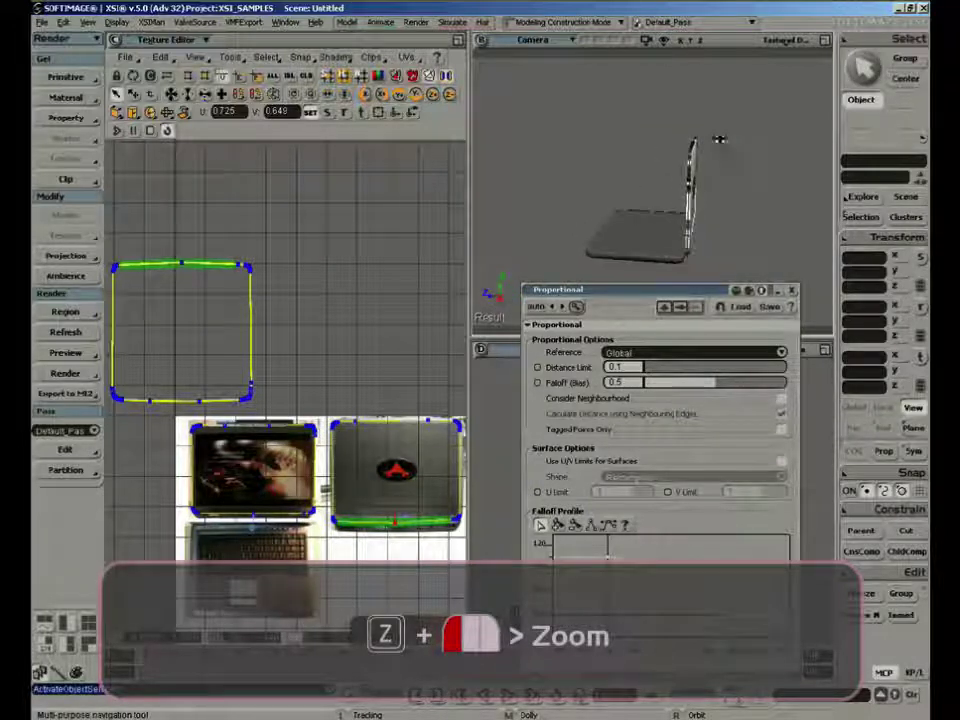
middle_click_drag(720, 141, 750, 121)
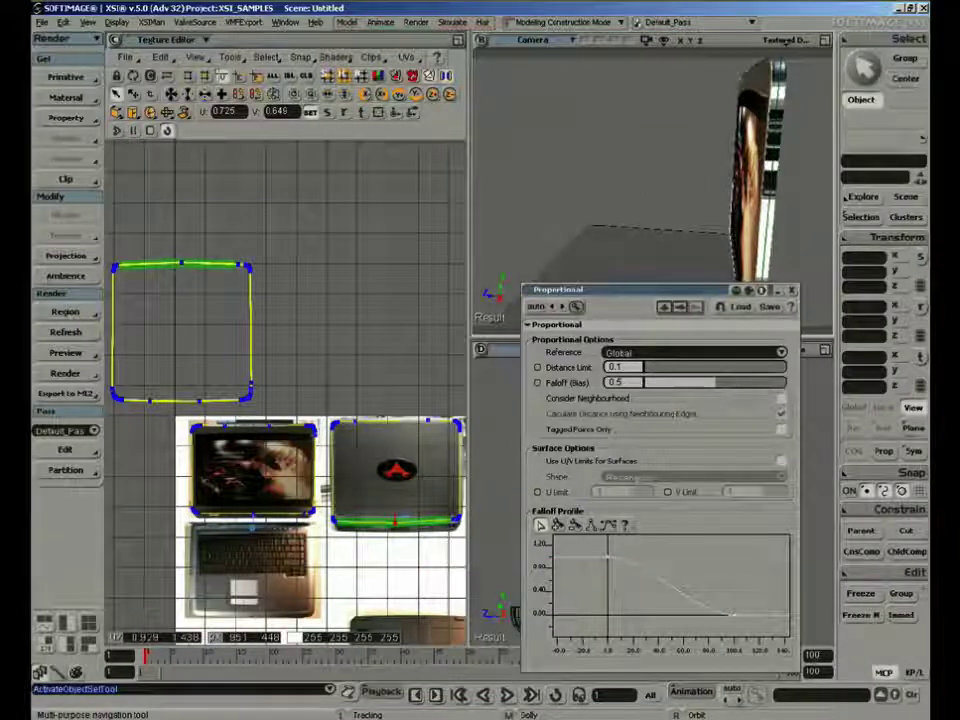
Select all UV points of the lid's rim, lying in the empty area above the photo sheet
right_click(330, 325)
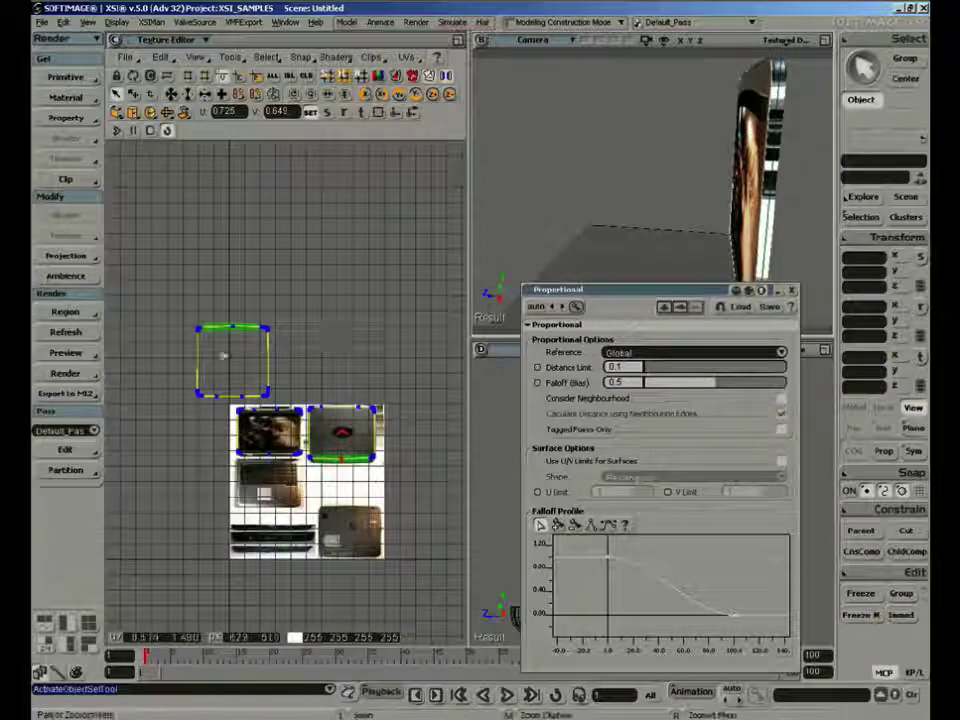
left_click_drag(171, 302, 236, 347)
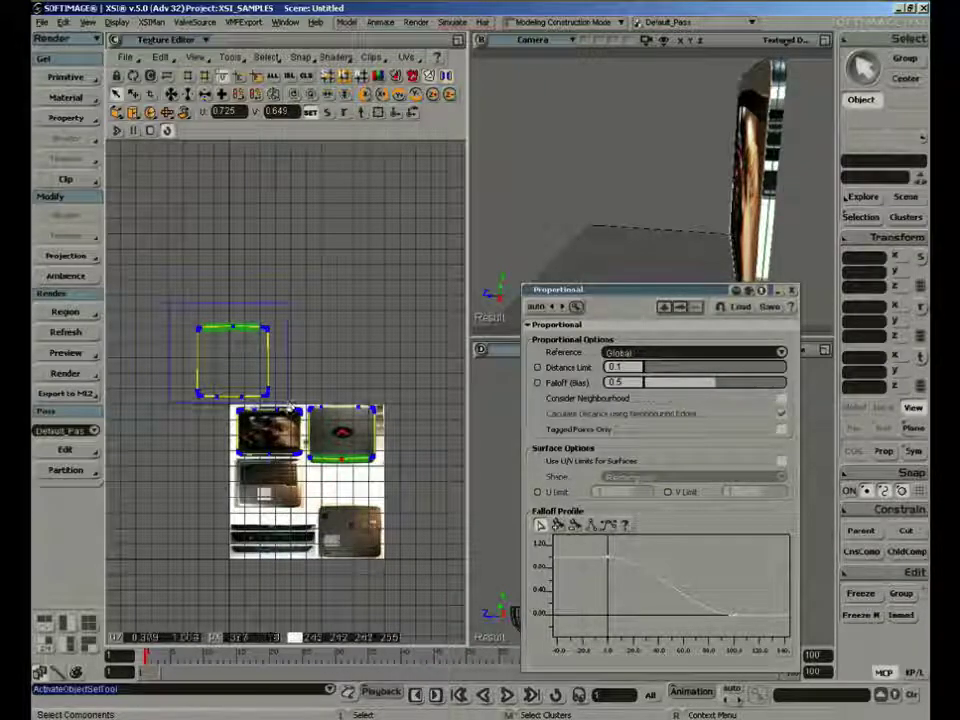
left_click_drag(290, 400, 291, 401)
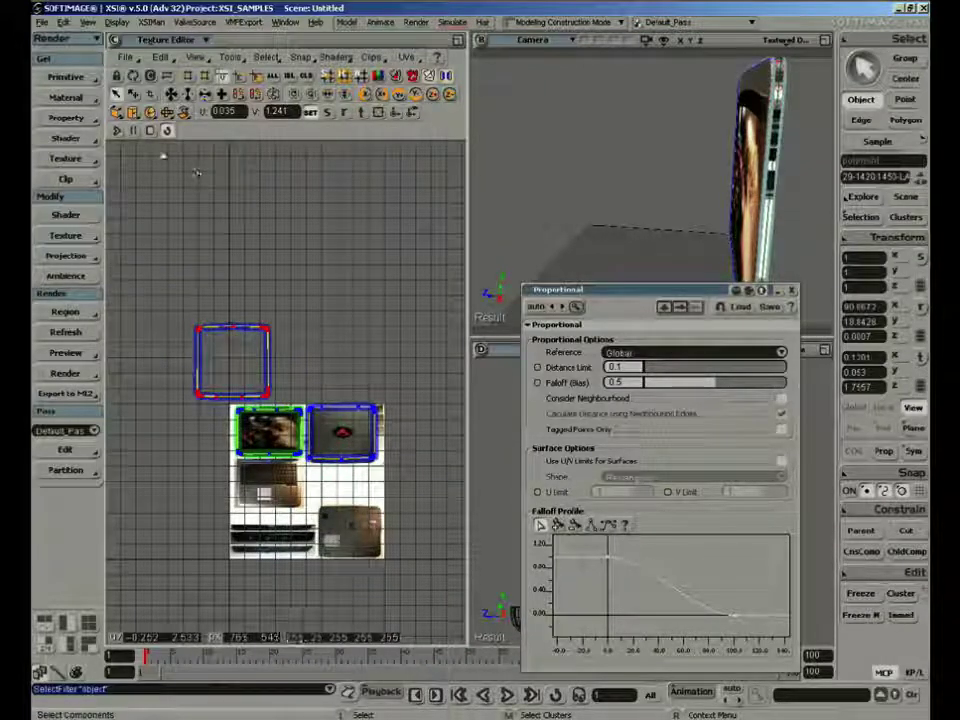
Try a best-fit and an object-aligned planar projection on the selected rim UVs
left_click(117, 113)
left_click(142, 130)
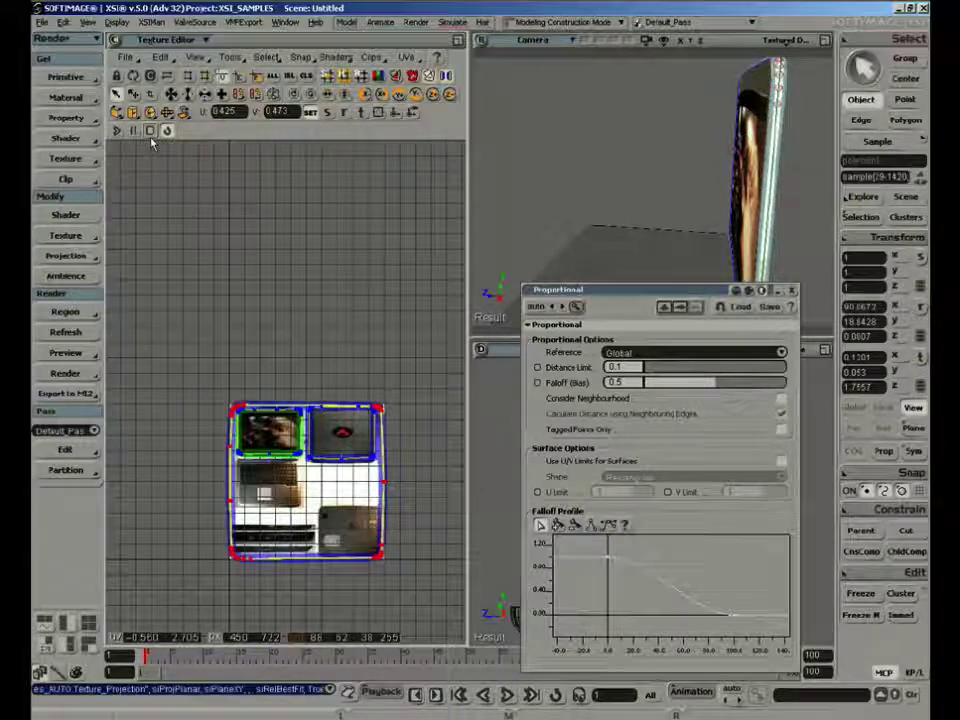
left_click(117, 113)
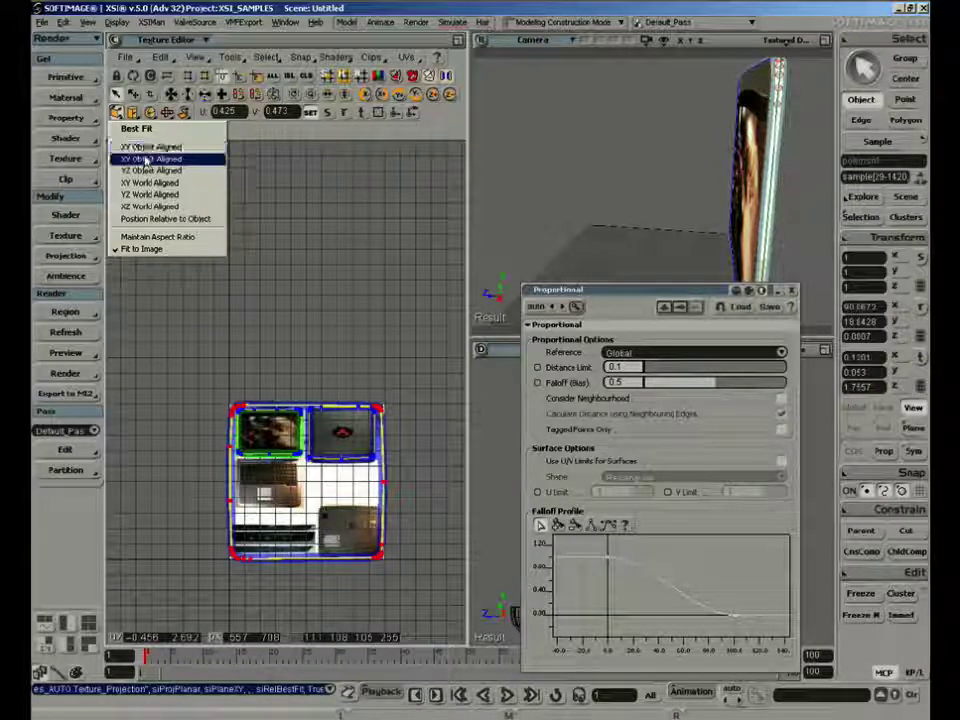
left_click(147, 153)
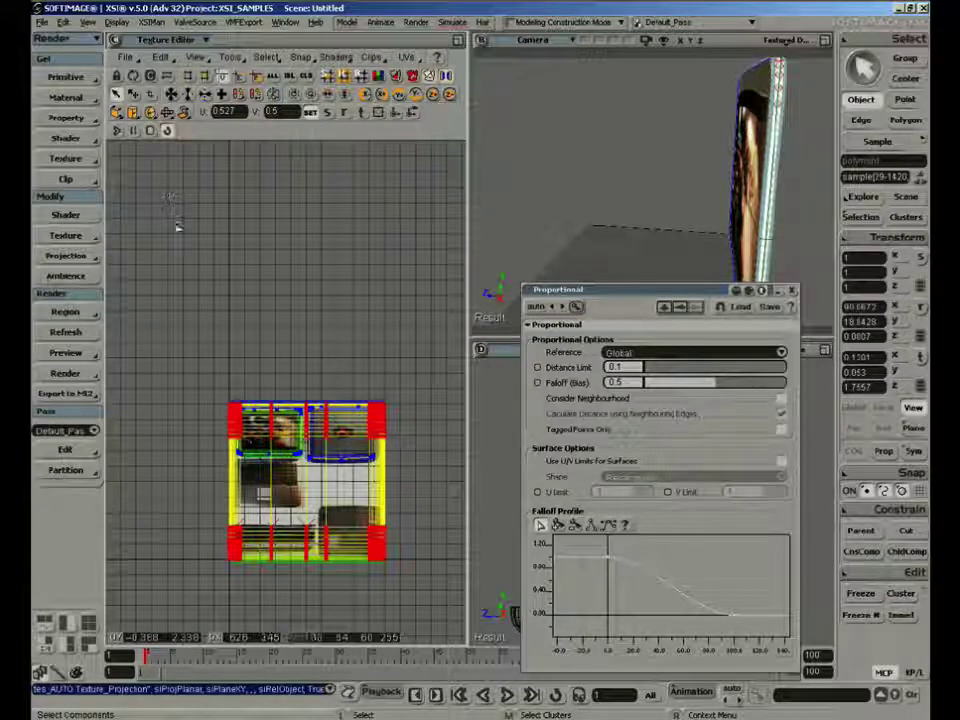
Reproject the rim UVs with YZ Object Aligned and shrink them onto the outer-lid photo beside the red logo
left_click(116, 114)
left_click(135, 168)
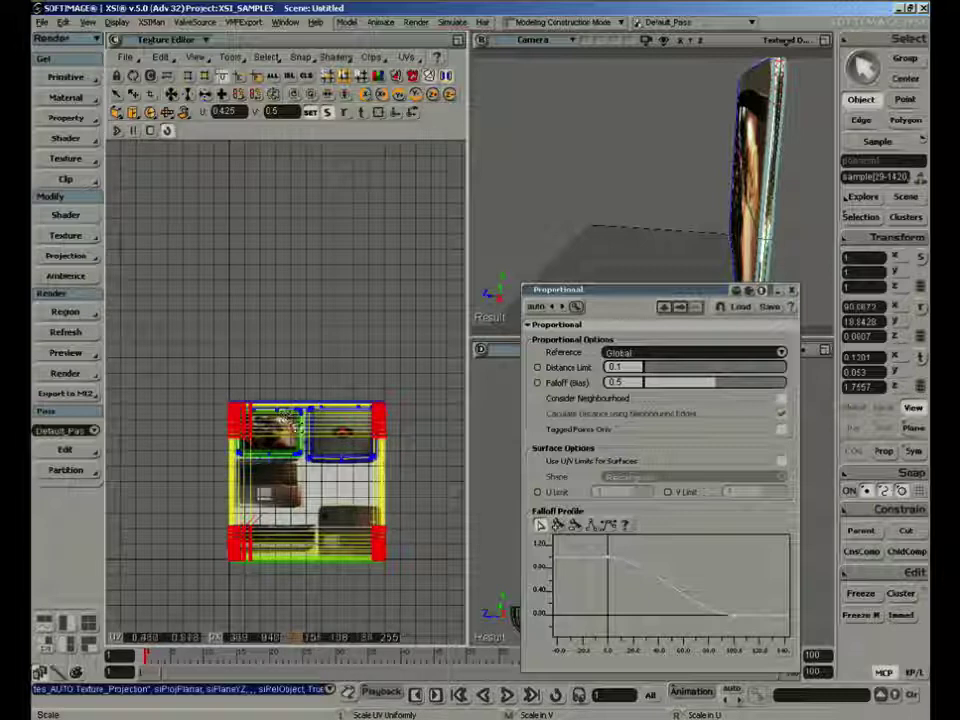
left_click_drag(289, 419, 265, 451)
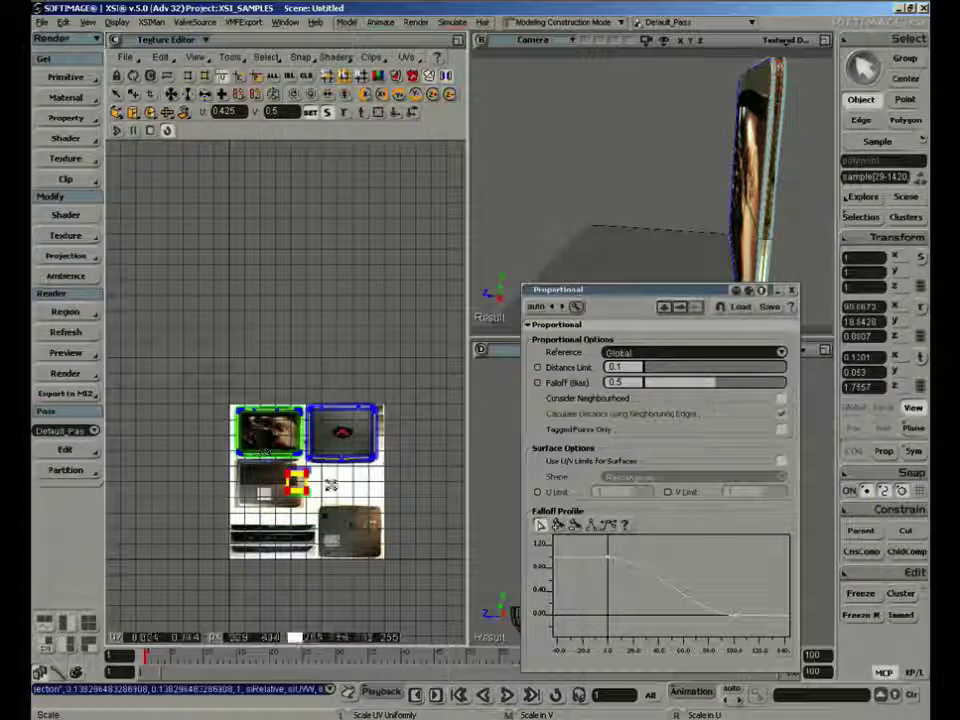
key("v")
left_click_drag(335, 484, 360, 434)
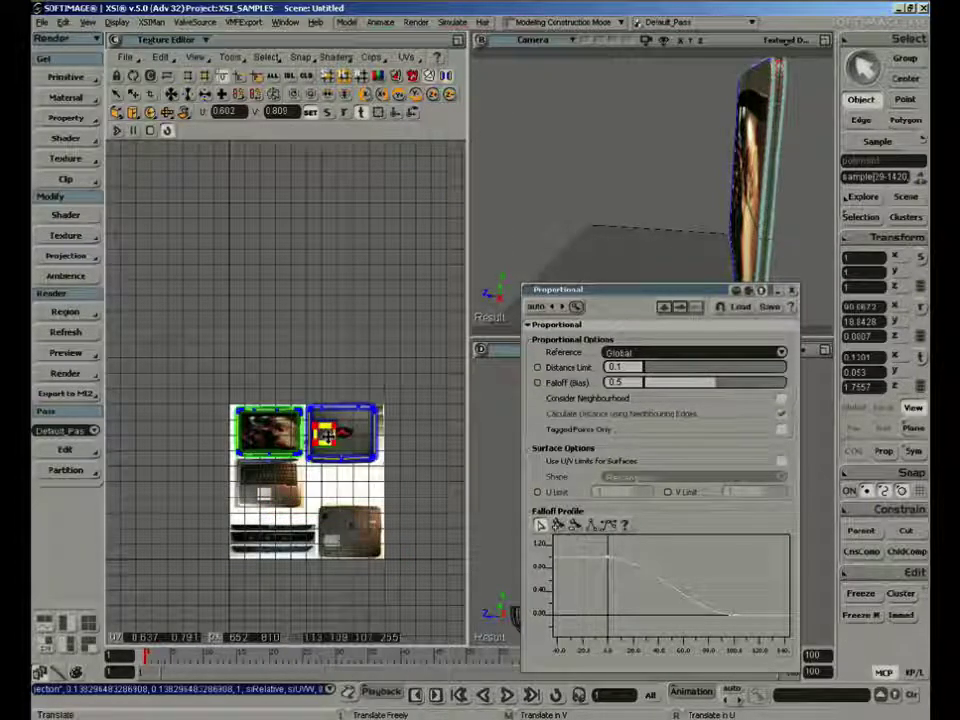
Reshape the rim UVs into a tall, narrow block and place it between the photographed lid's left edge and the logo
key("f")
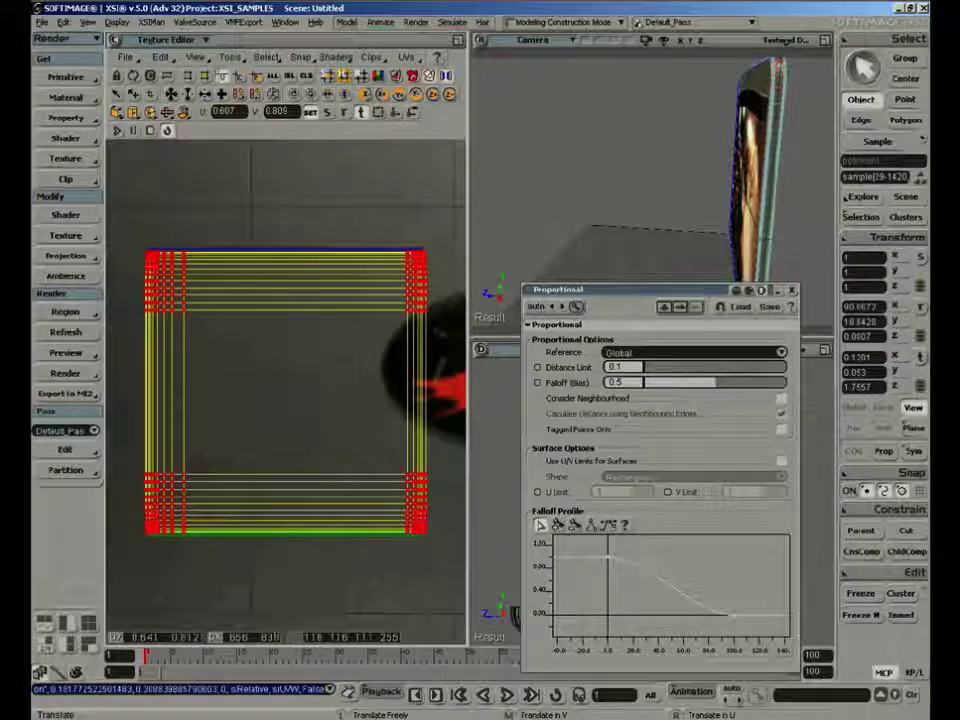
key("z")
middle_click(313, 418)
right_click(312, 422)
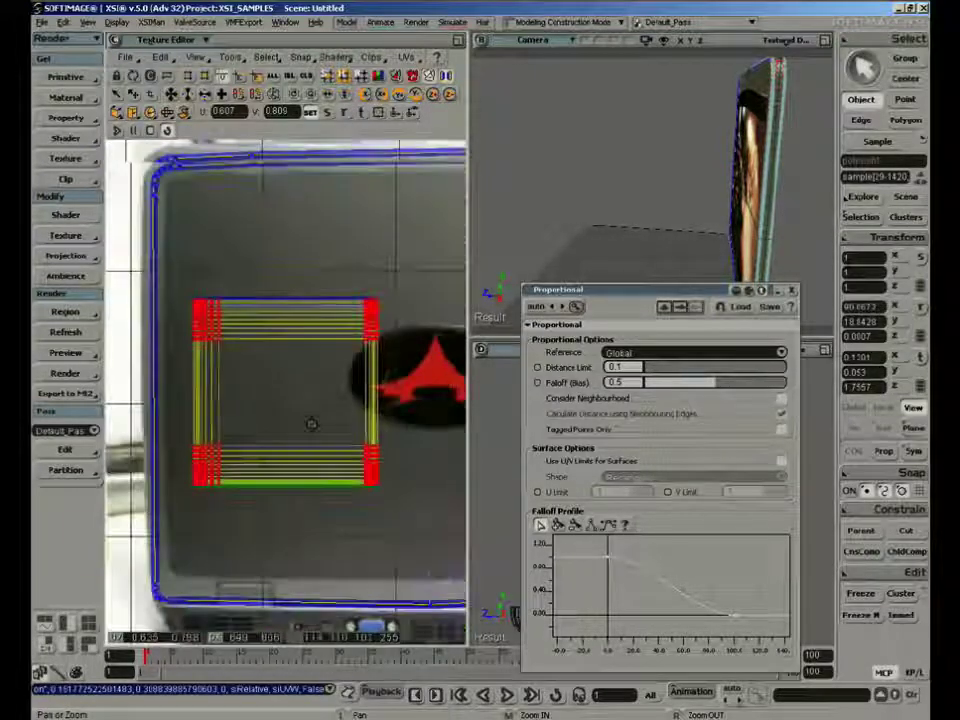
right_click(312, 424)
right_click_drag(299, 403, 272, 407)
middle_click_drag(290, 409, 306, 339)
right_click_drag(287, 369, 315, 372)
key("v")
left_click_drag(287, 387, 275, 380)
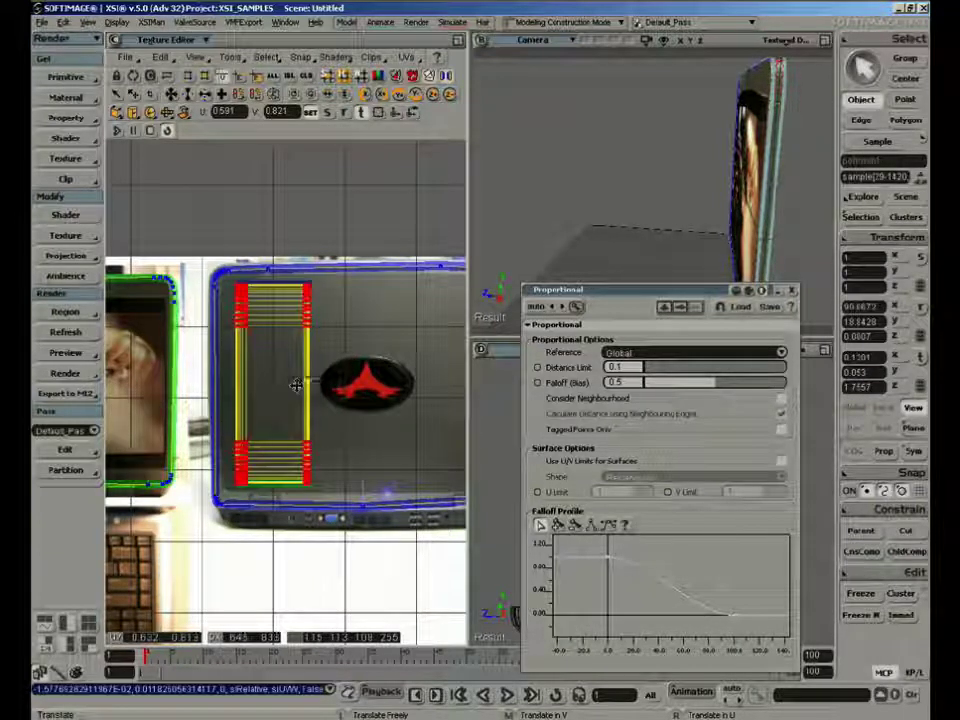
Select the laptop's base instead of the lid and close the Proportional settings window
key("space")
left_click(647, 125)
key("s")
right_click_drag(643, 176, 733, 180)
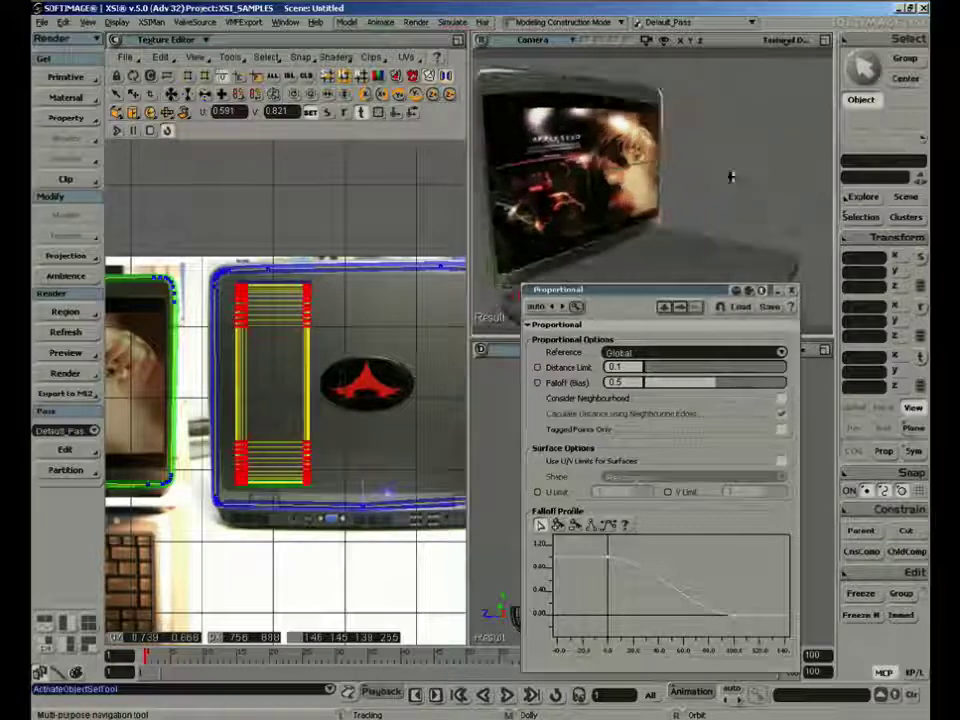
middle_click_drag(731, 176, 741, 107)
right_click_drag(692, 152, 705, 190)
left_click(656, 236)
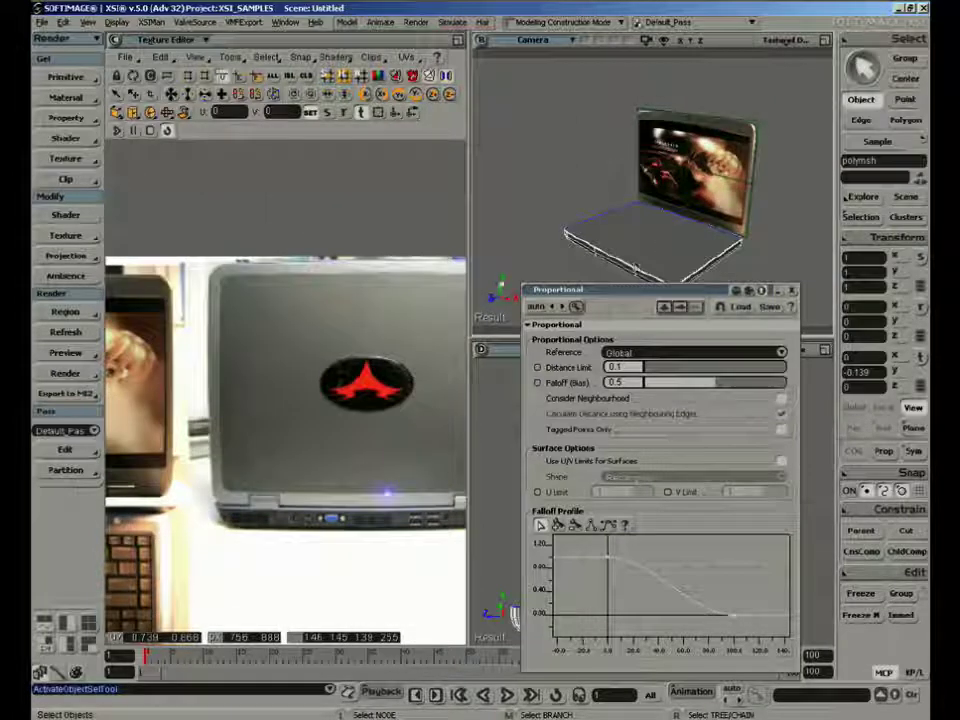
key("v")
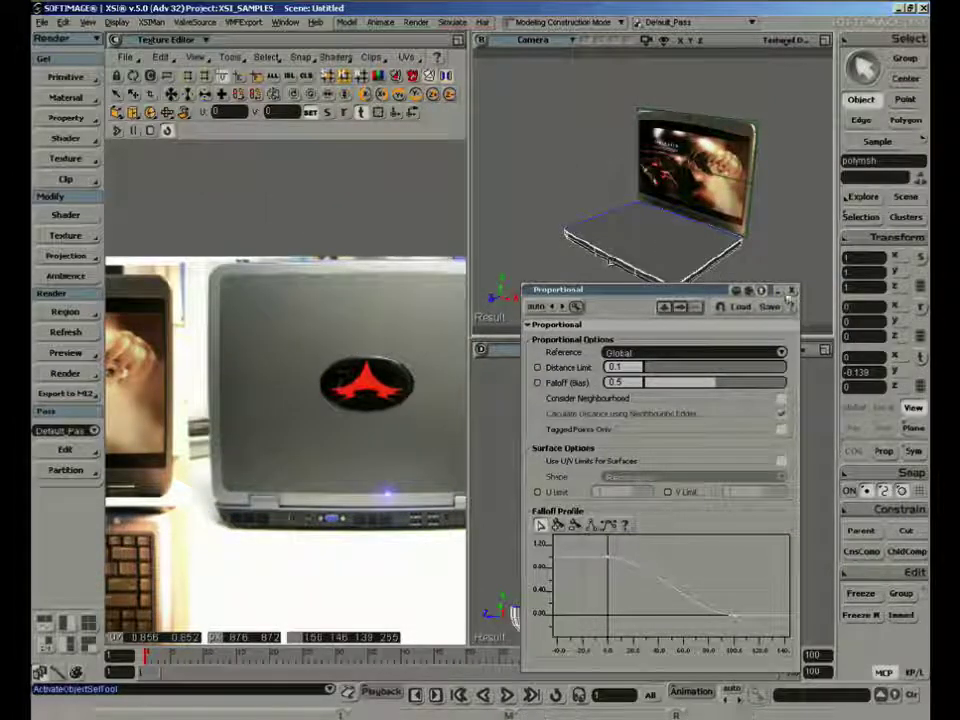
left_click(791, 290)
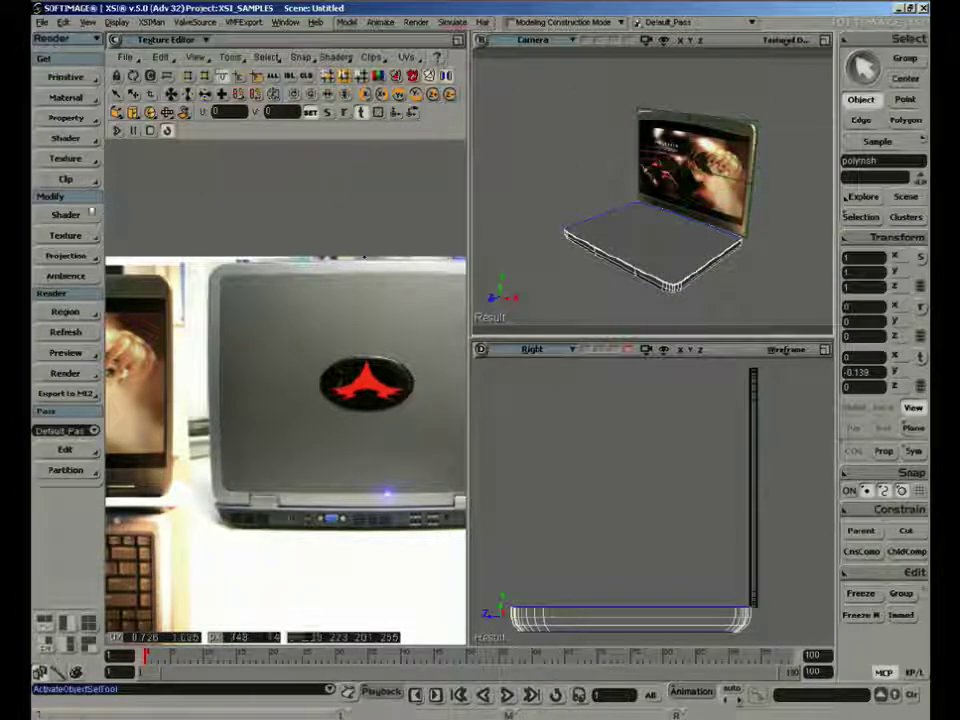
Add an Image texture to the laptop's base and use the Laptop_vicious_psd clip for it
left_click(65, 158)
left_click(125, 161)
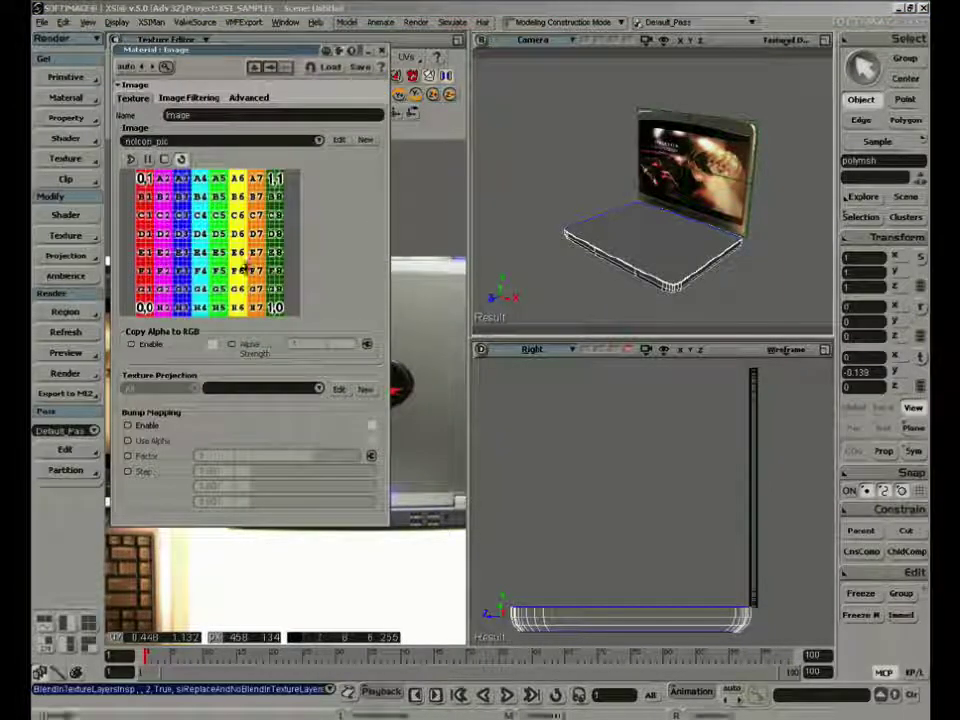
left_click(238, 142)
left_click(240, 137)
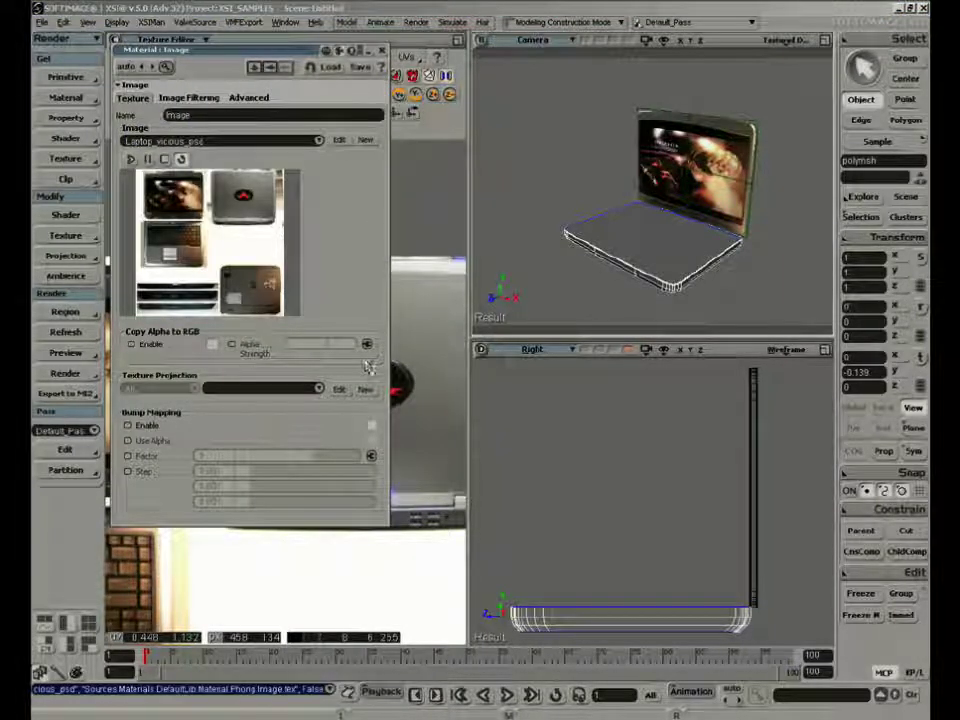
left_click(318, 388)
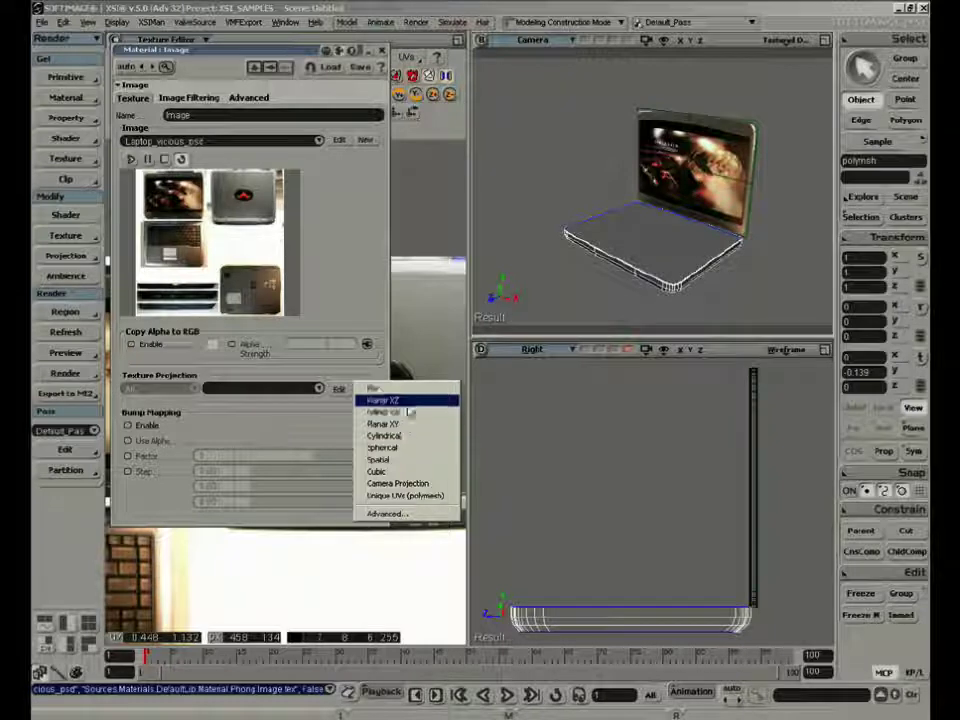
left_click(513, 246)
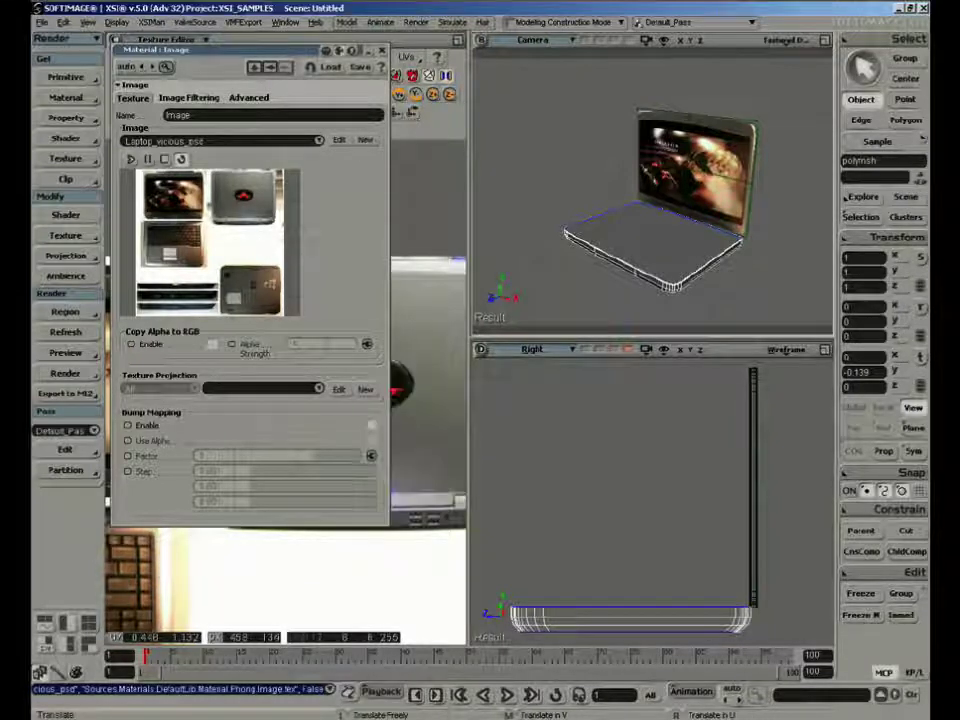
left_click(445, 42)
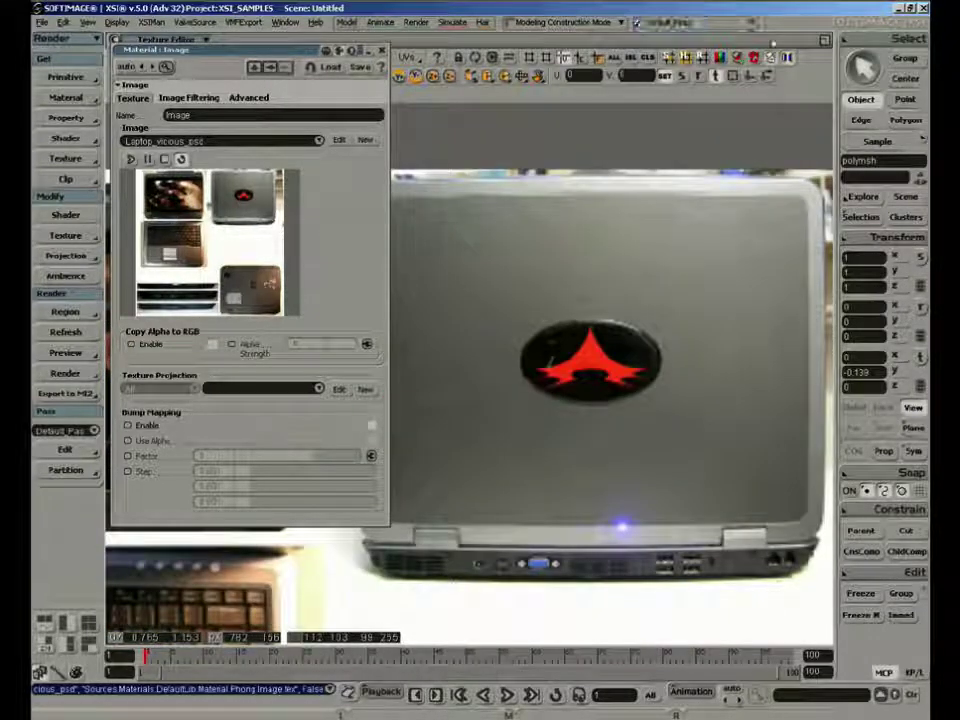
left_click(822, 42)
Uncover the texture editor's header and change that viewport to the Top view
left_click_drag(200, 49, 158, 204)
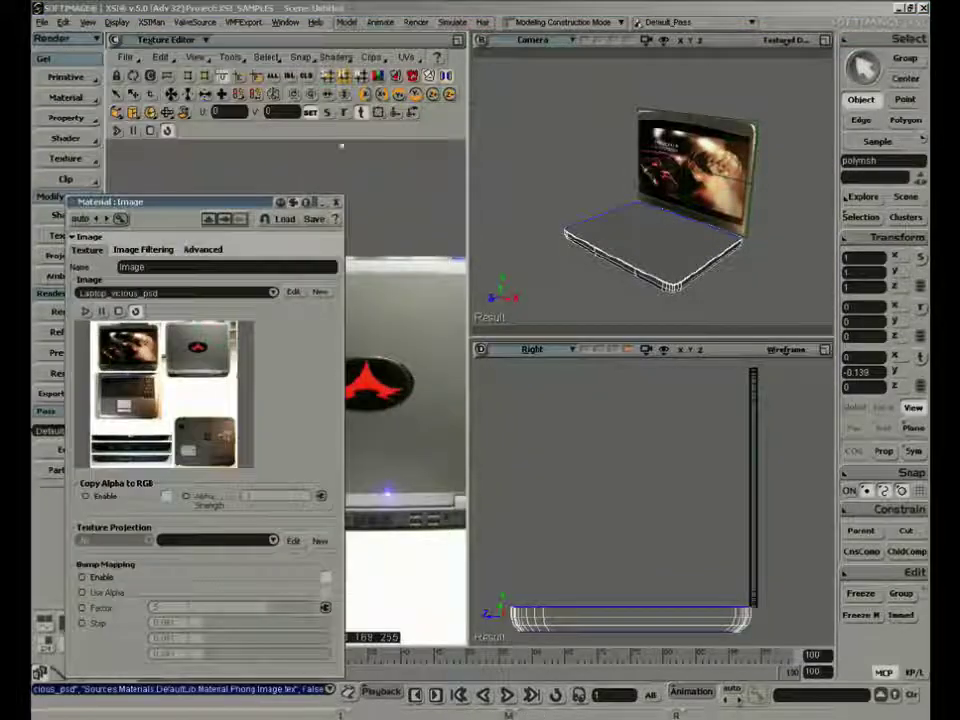
left_click(200, 40)
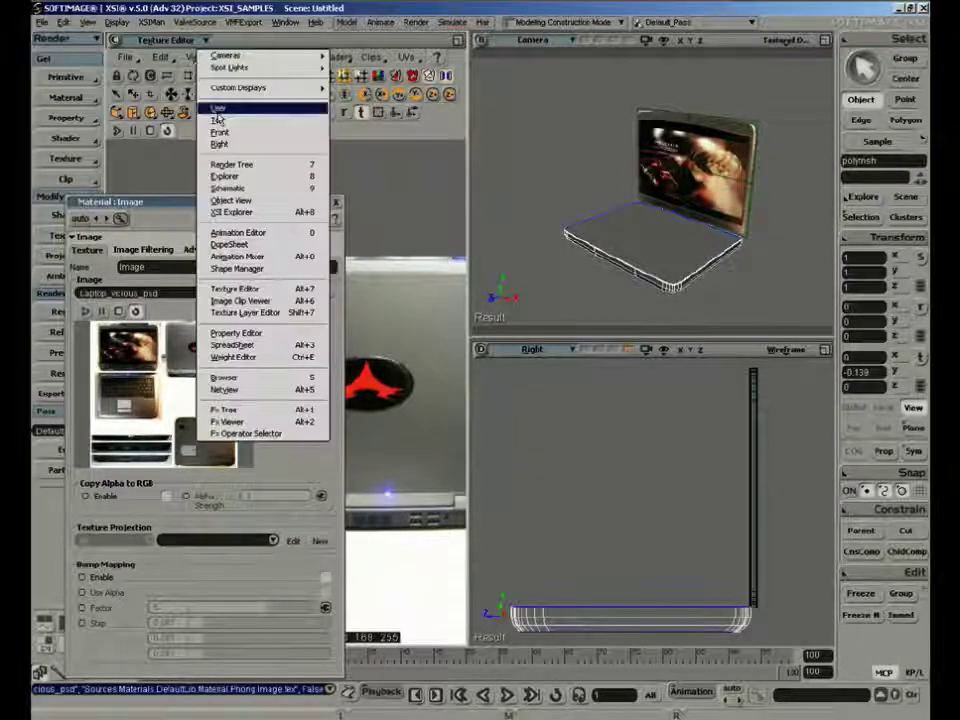
left_click(222, 106)
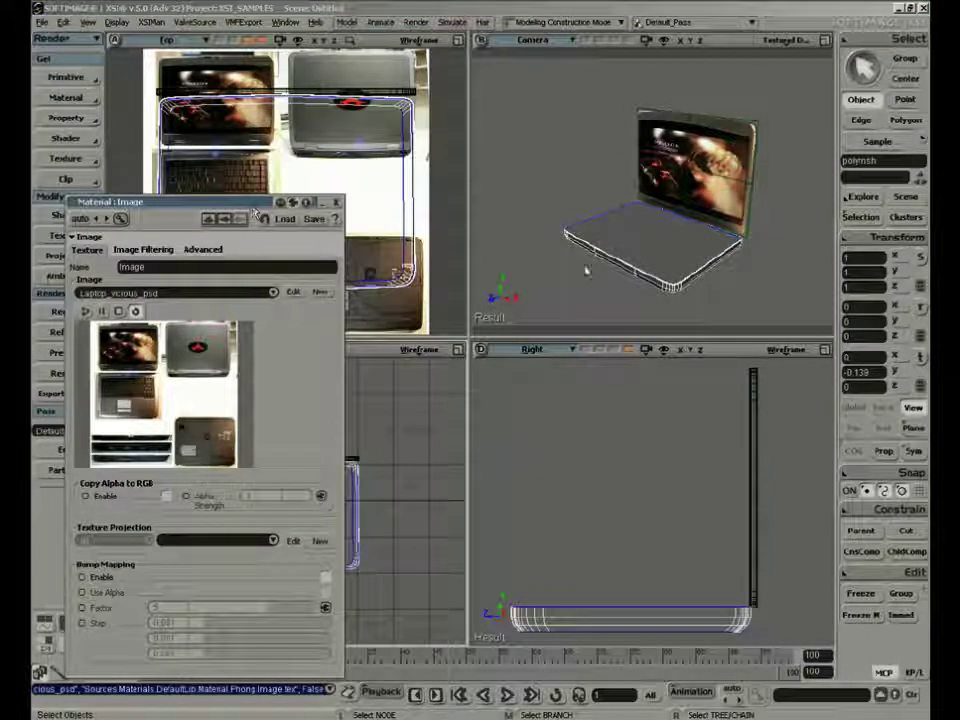
Create a planar texture projection for the laptop's base, set its projection plane to XZ and close the projection settings
left_click_drag(200, 201, 597, 131)
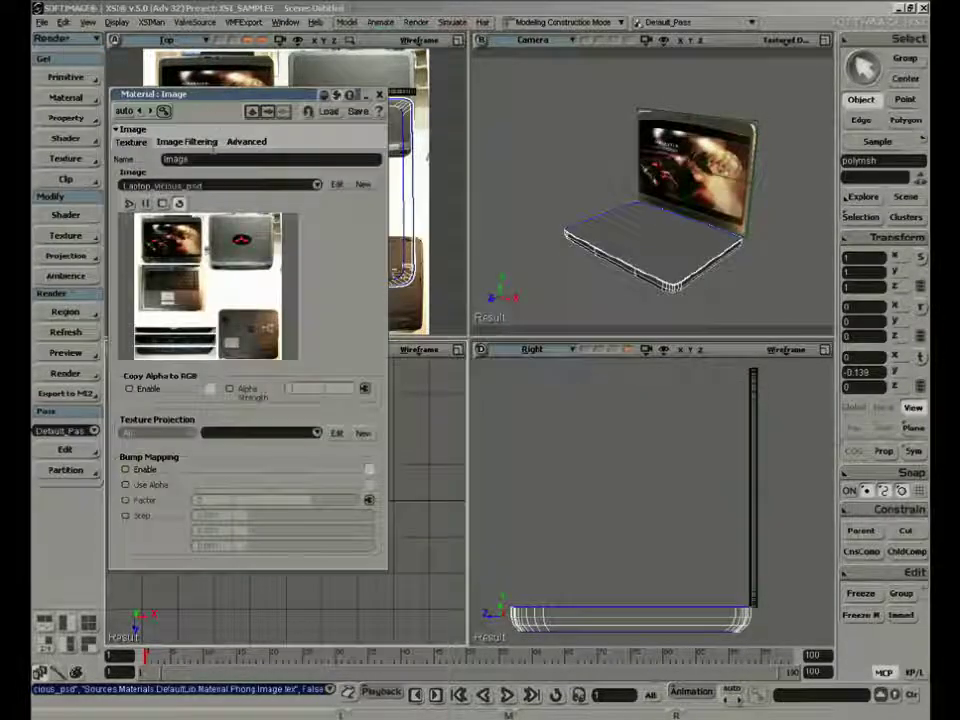
left_click(363, 434)
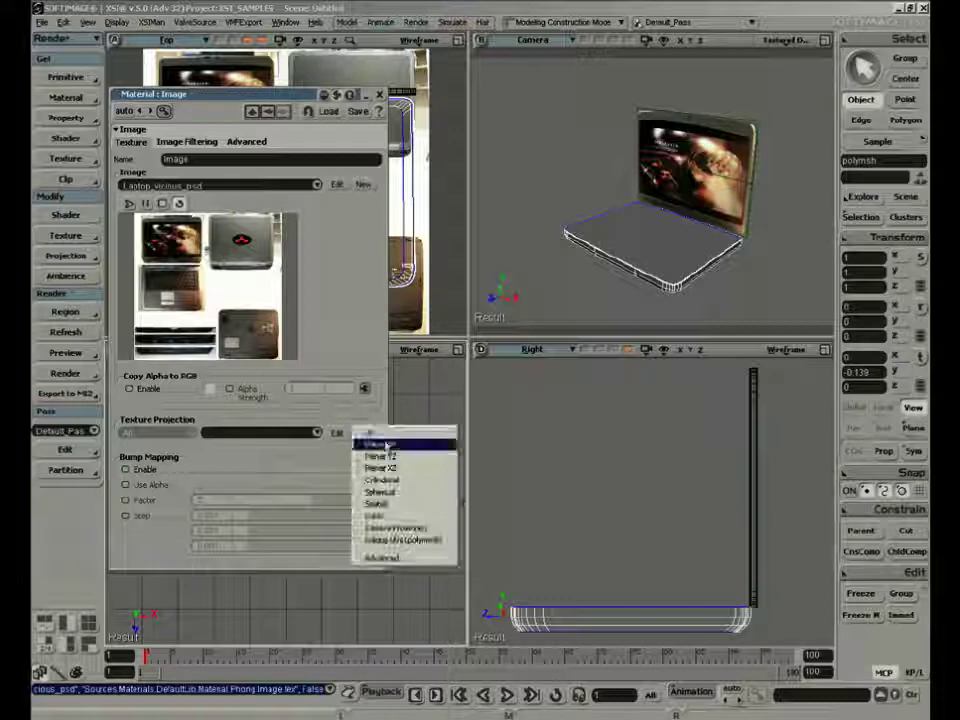
left_click(392, 452)
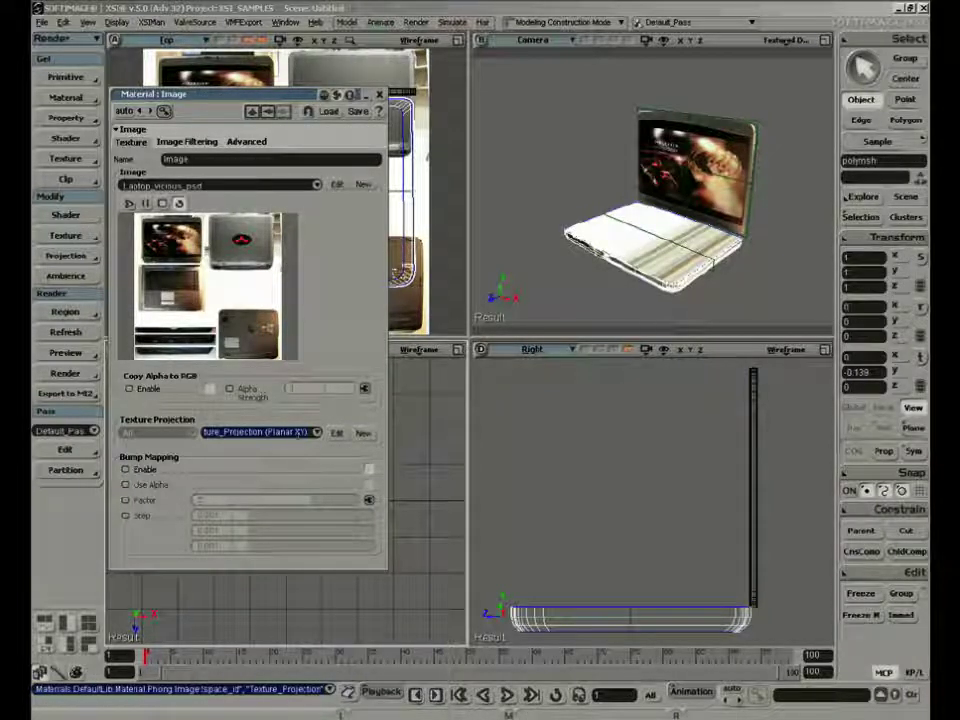
left_click(337, 434)
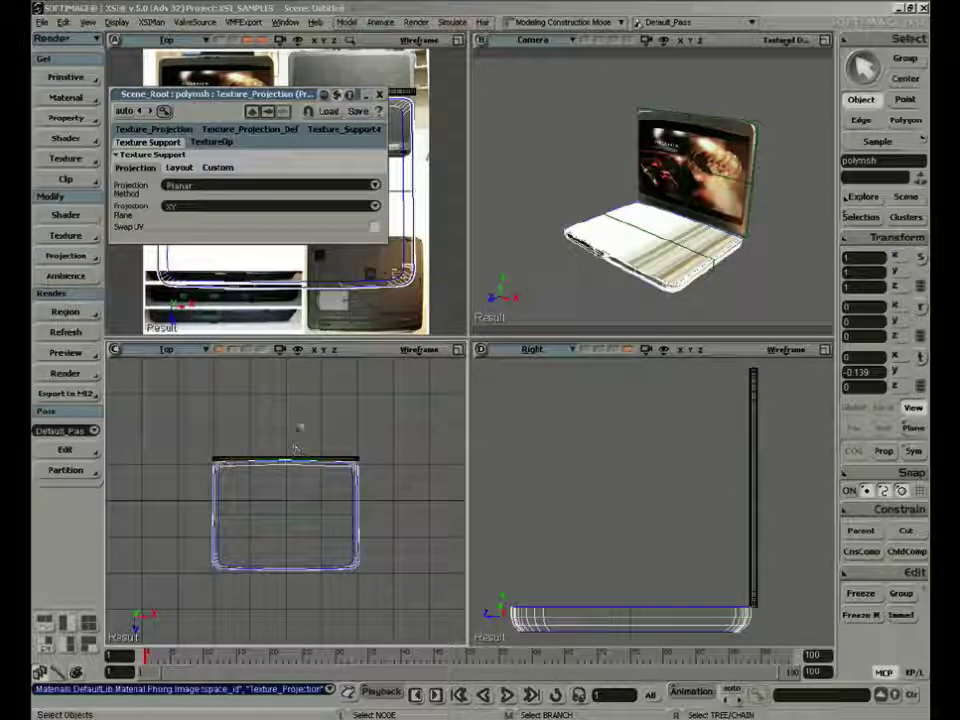
left_click(228, 207)
left_click(232, 217)
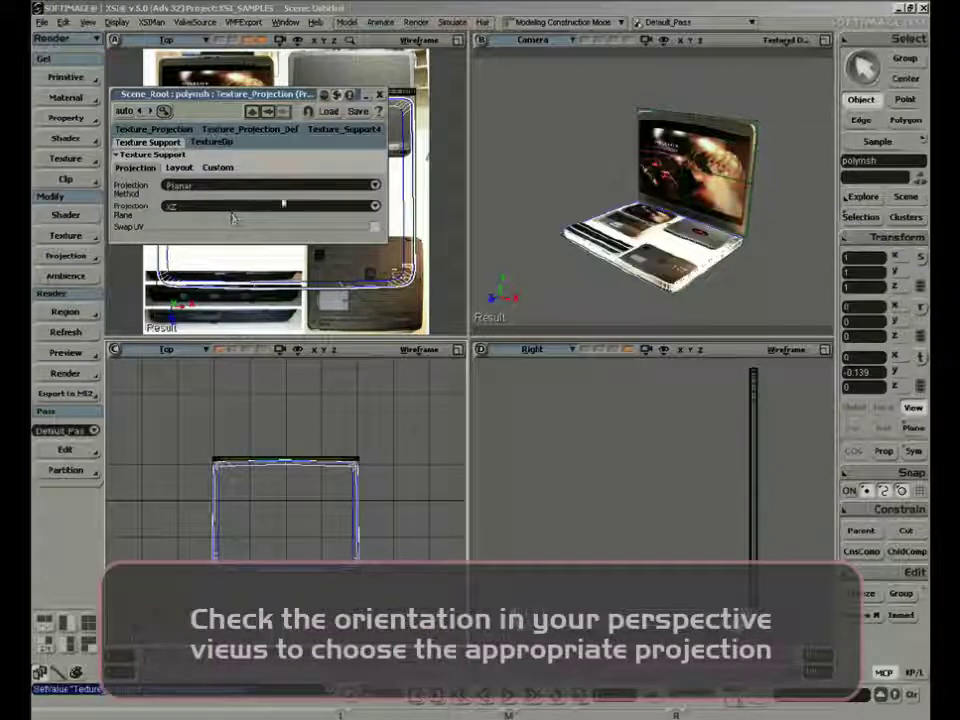
left_click(379, 94)
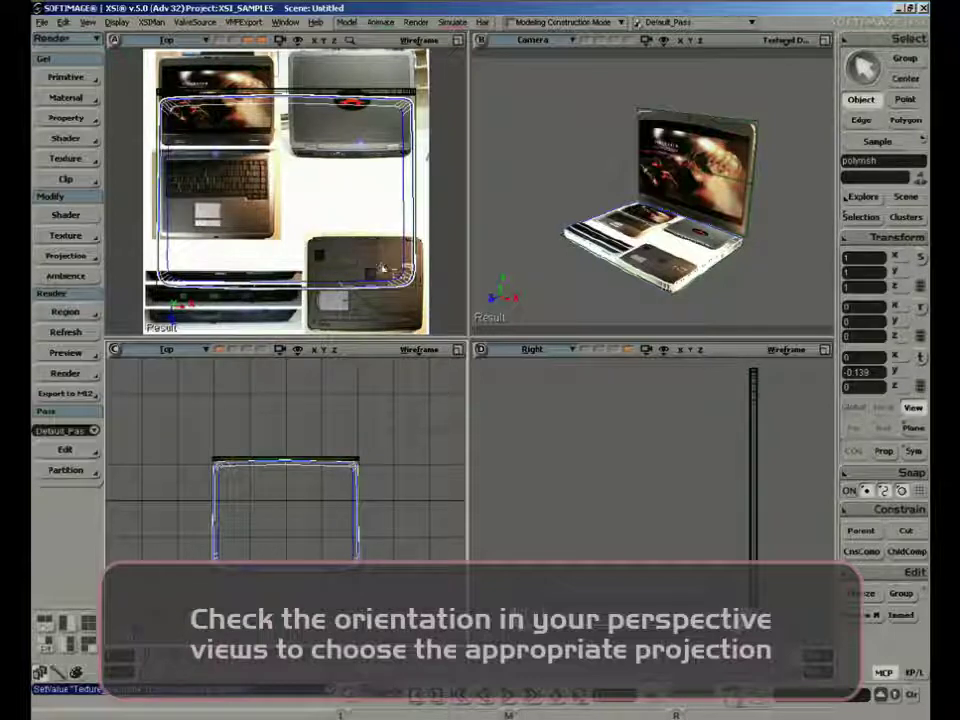
Switch the reference photo viewport to the Texture Editor and move all the base's UVs off the image to its left side
key("s")
middle_click_drag(297, 240, 277, 163)
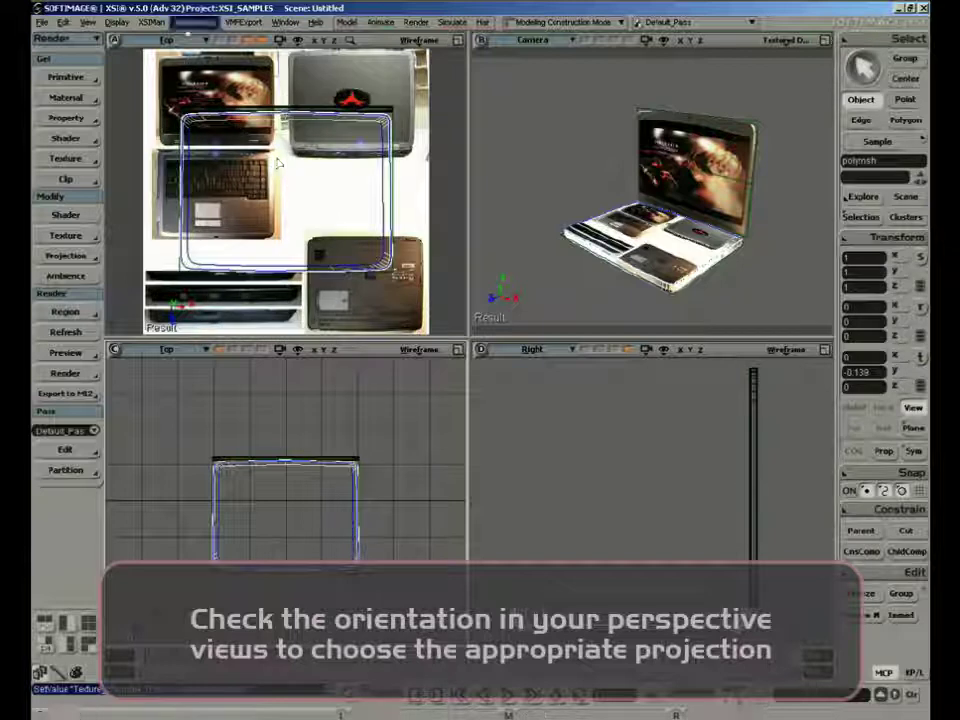
left_click(196, 40)
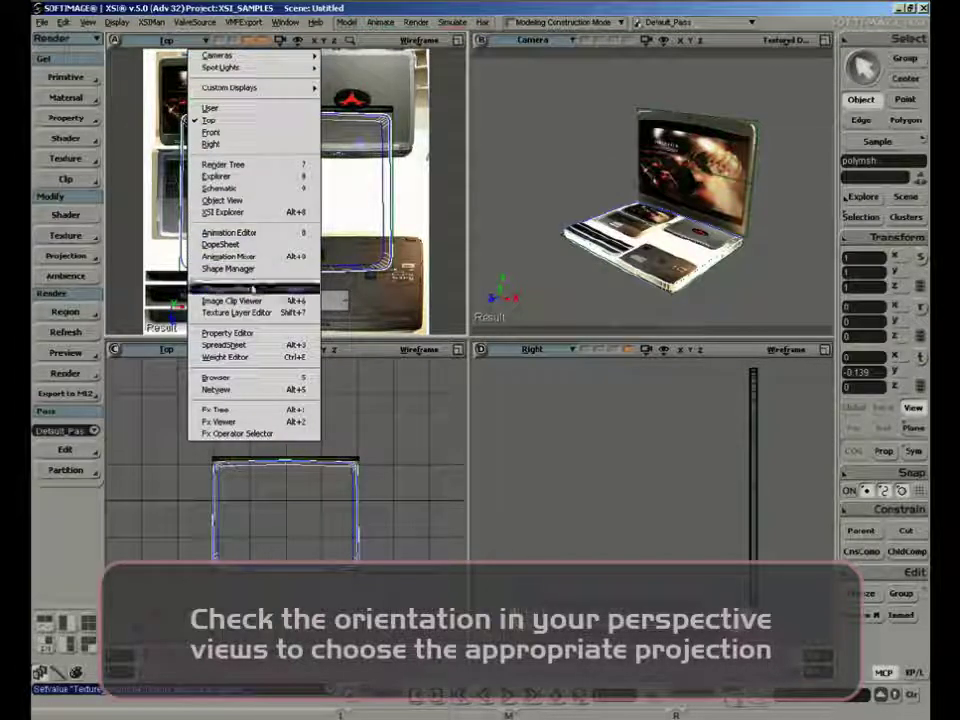
left_click(253, 289)
key("a")
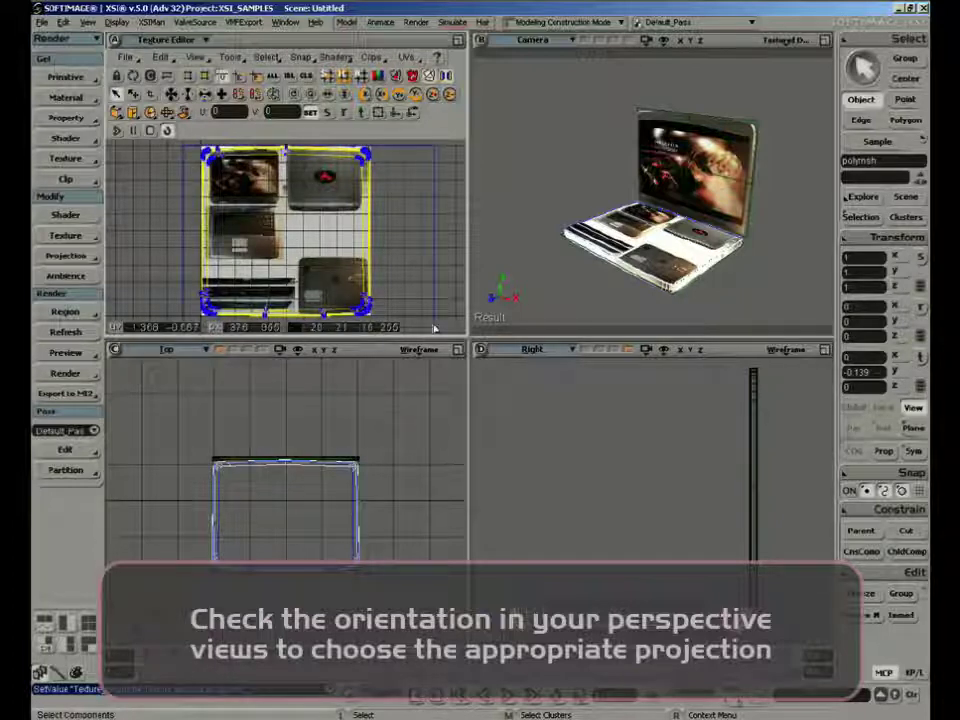
left_click_drag(435, 329, 434, 329)
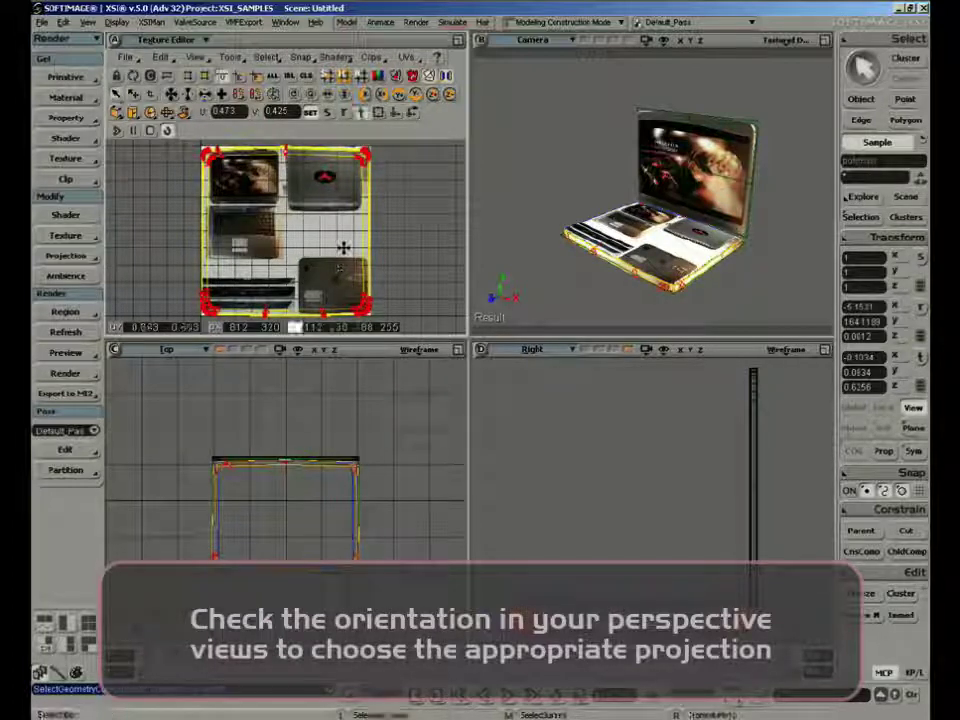
left_click_drag(343, 247, 126, 252)
key("z")
right_click_drag(245, 260, 286, 236)
Select the base's large top polygon and move its UVs onto the keyboard area of the photo sheet
key("s")
right_click_drag(592, 240, 574, 253)
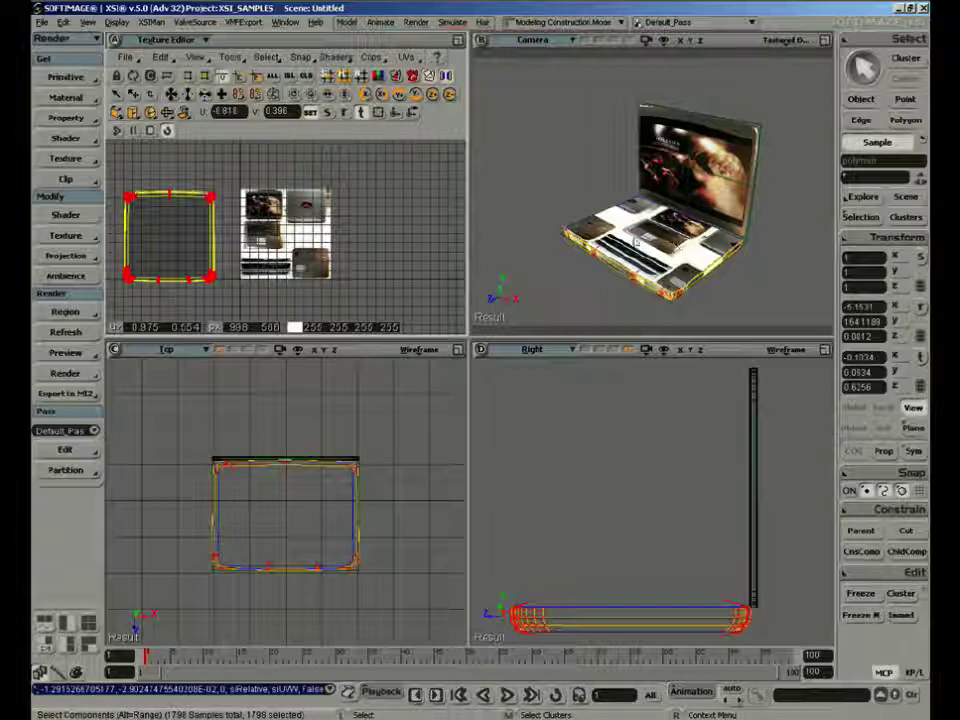
key("u")
left_click(640, 242)
key("v")
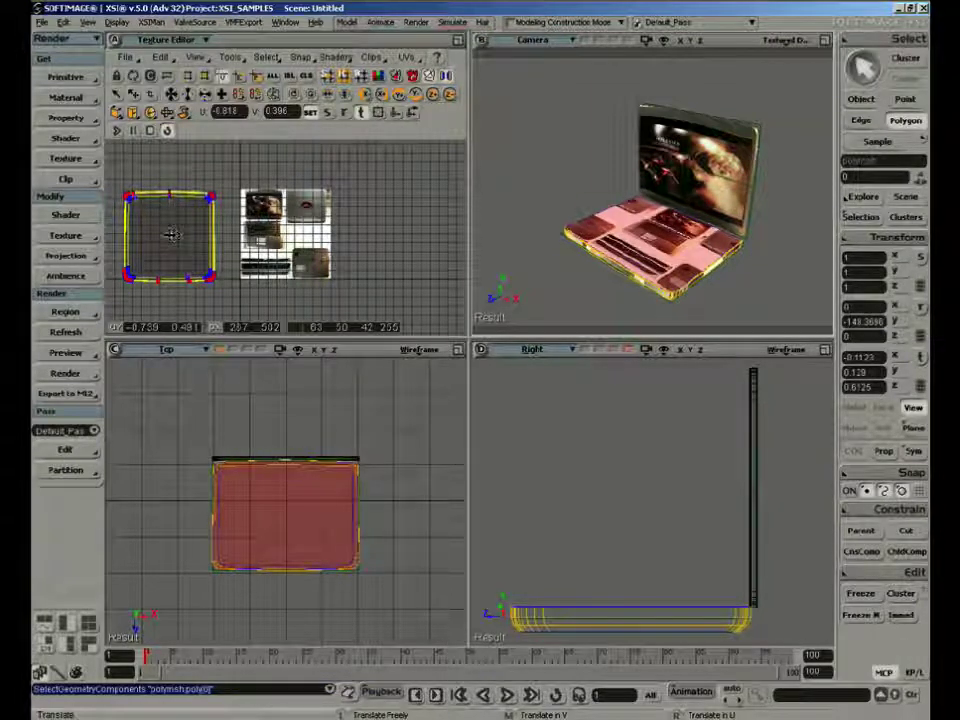
left_click_drag(172, 235, 263, 234)
Extend the texture editor vertically, then scale the top polygon's UVs down and centre them on the photographed keyboard deck, about U 0.25, V 0.466
key("f")
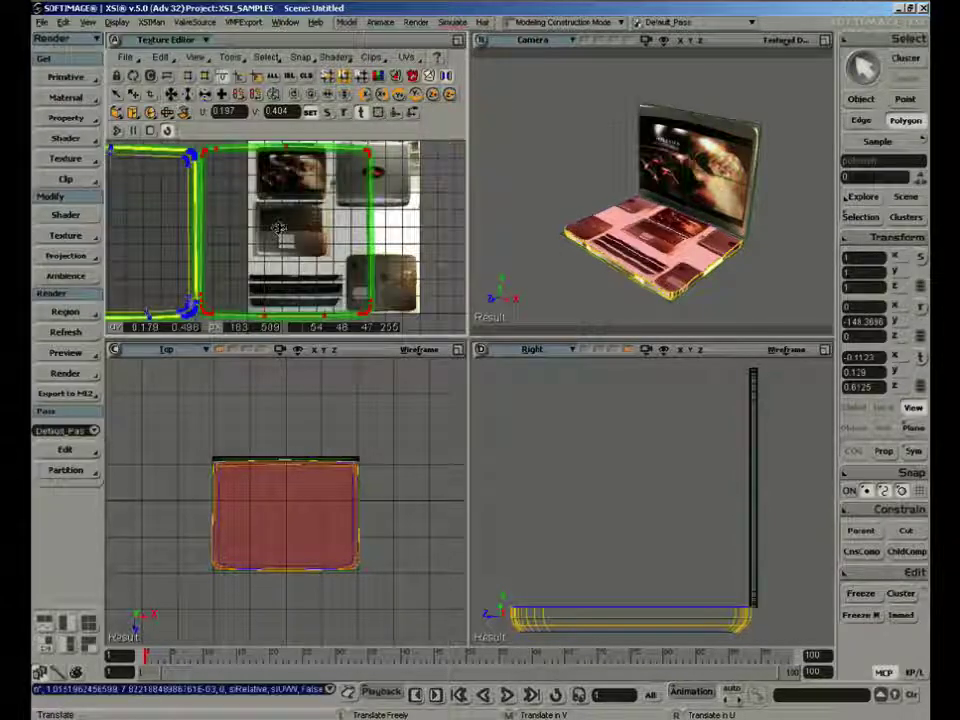
key("x")
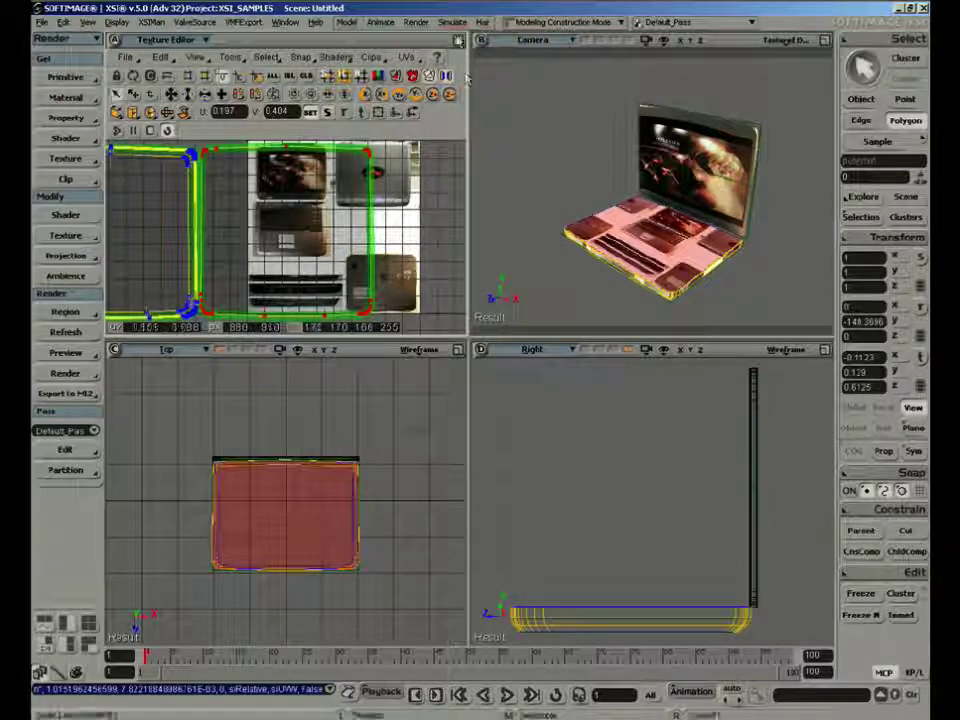
right_click(458, 41)
left_click(470, 99)
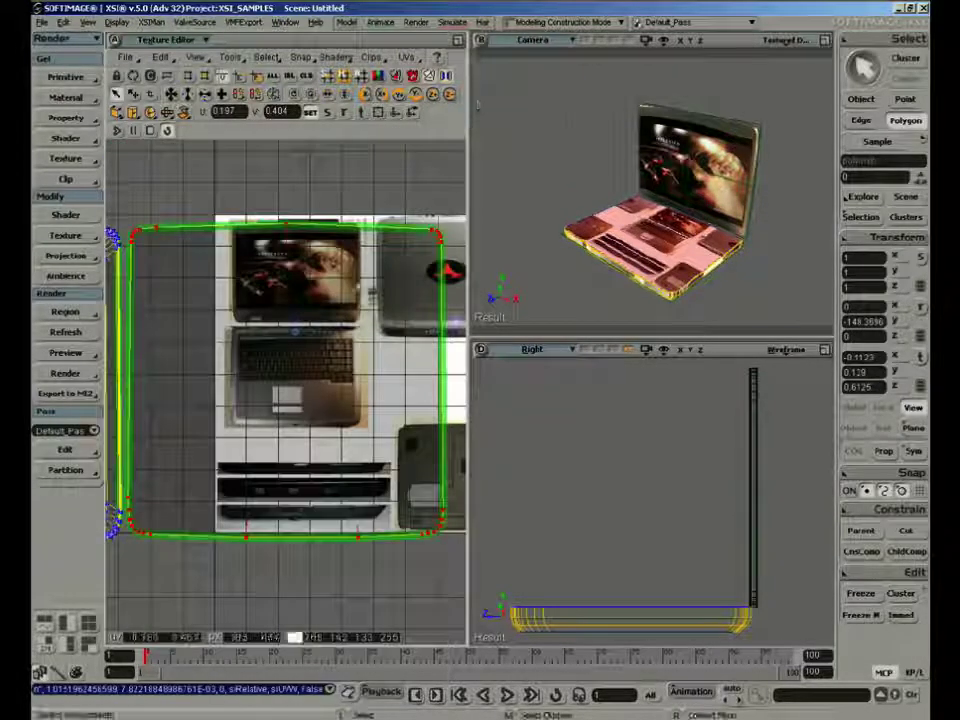
key("x")
mouse_move(309, 366)
left_mouse_down()
mouse_move(271, 383)
mouse_move(294, 369)
left_mouse_up()
key("v")
key("f")
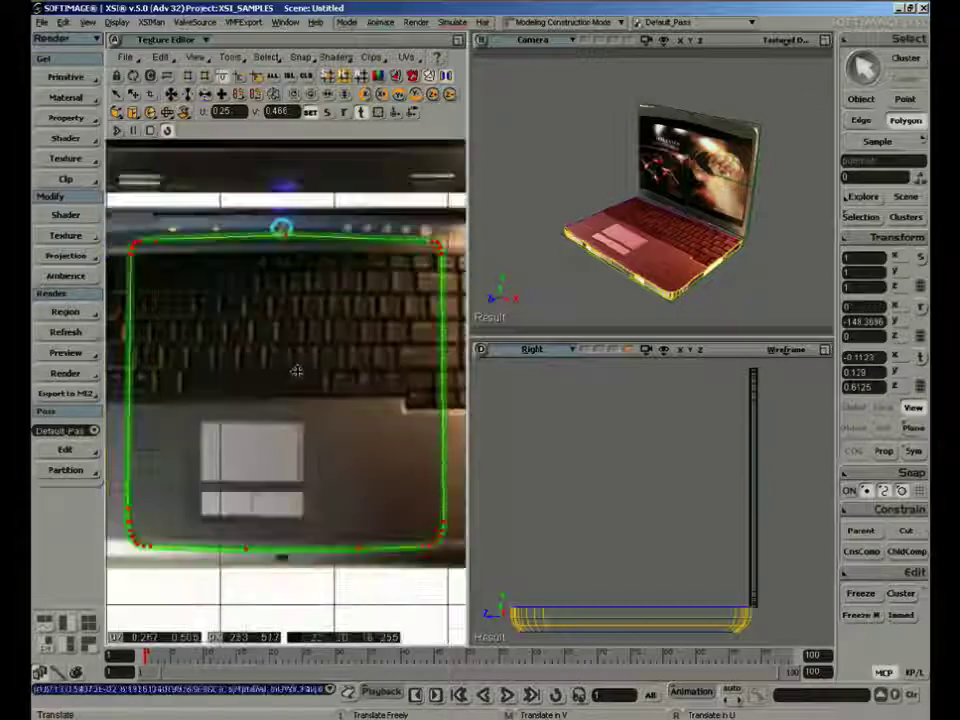
key("z")
right_click_drag(297, 371, 270, 373)
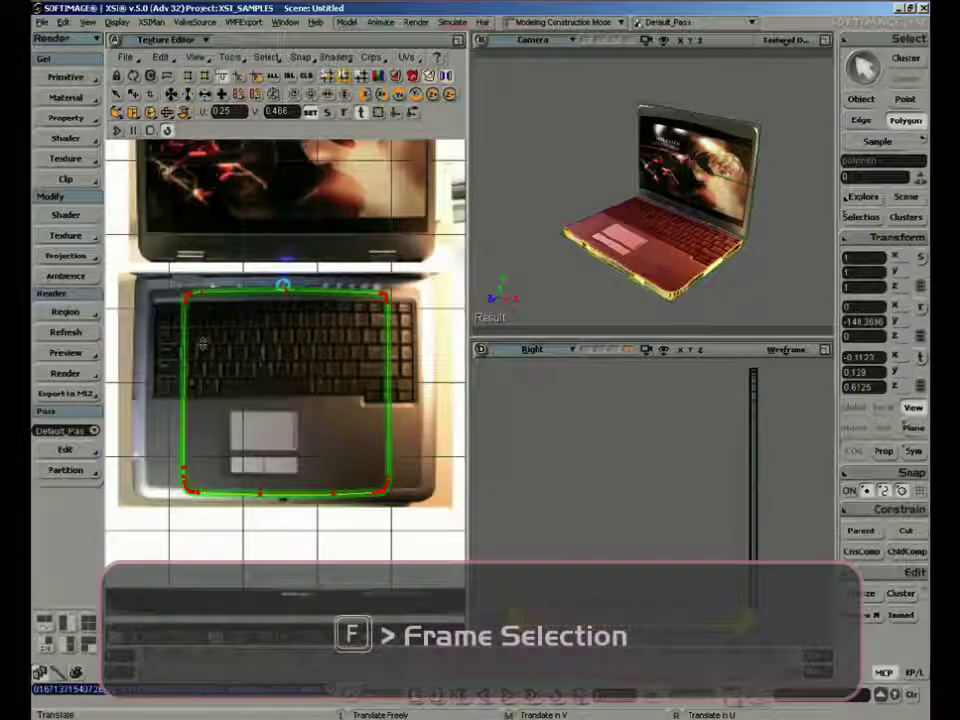
Move the top polygon's two rear corner UV groups out to the rear corners of the photographed keyboard deck
left_click(192, 295)
left_click_drag(211, 323, 167, 309)
key("t")
left_click_drag(368, 281, 410, 299)
key("t")
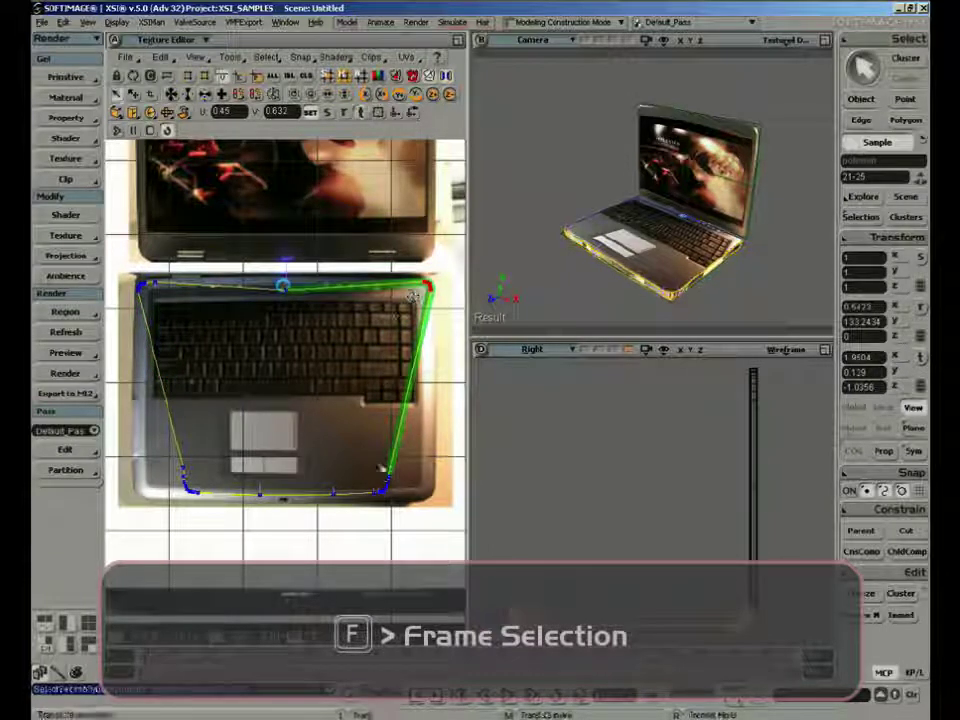
Move the top polygon's two front corner UV groups out to the front corners of the photographed keyboard deck
left_click_drag(354, 508, 404, 465)
left_click_drag(385, 506, 427, 503)
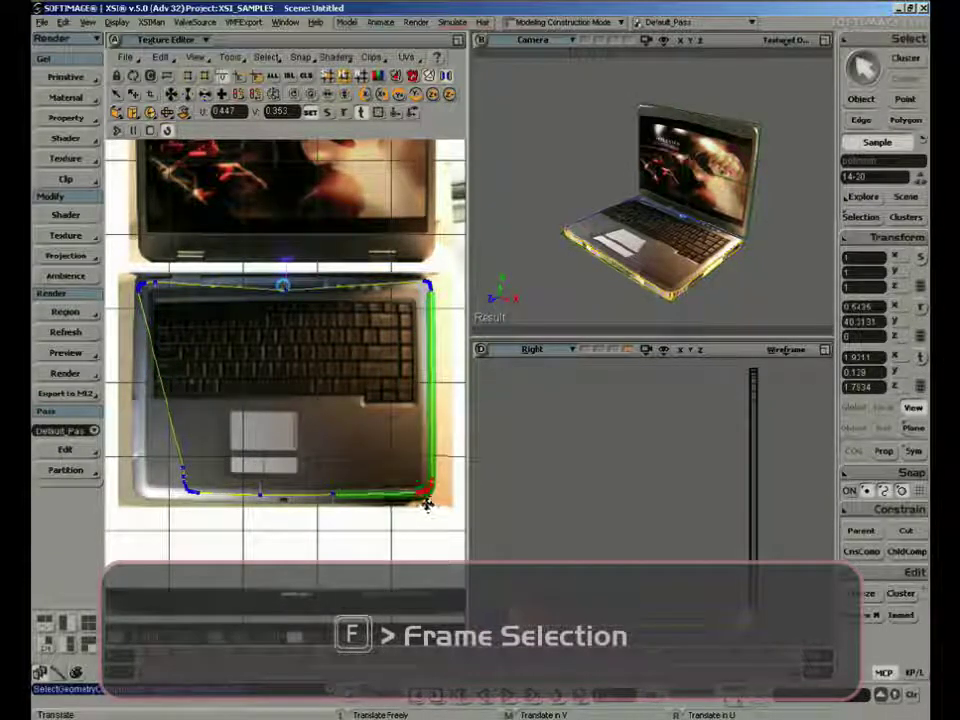
left_click_drag(156, 454, 163, 508)
key("t")
Fit the rear middle UV point to the deck's rear edge and shift the front row of UVs slightly down to its front edge
mouse_move(275, 272)
left_mouse_down()
mouse_move(316, 320)
mouse_move(277, 290)
left_mouse_up()
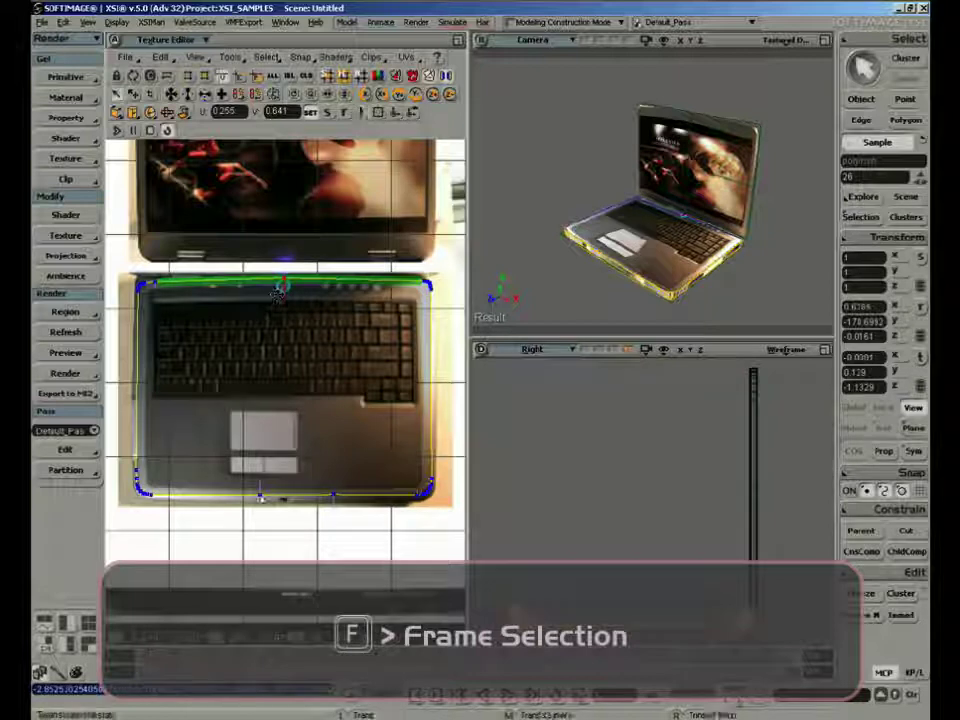
key("t")
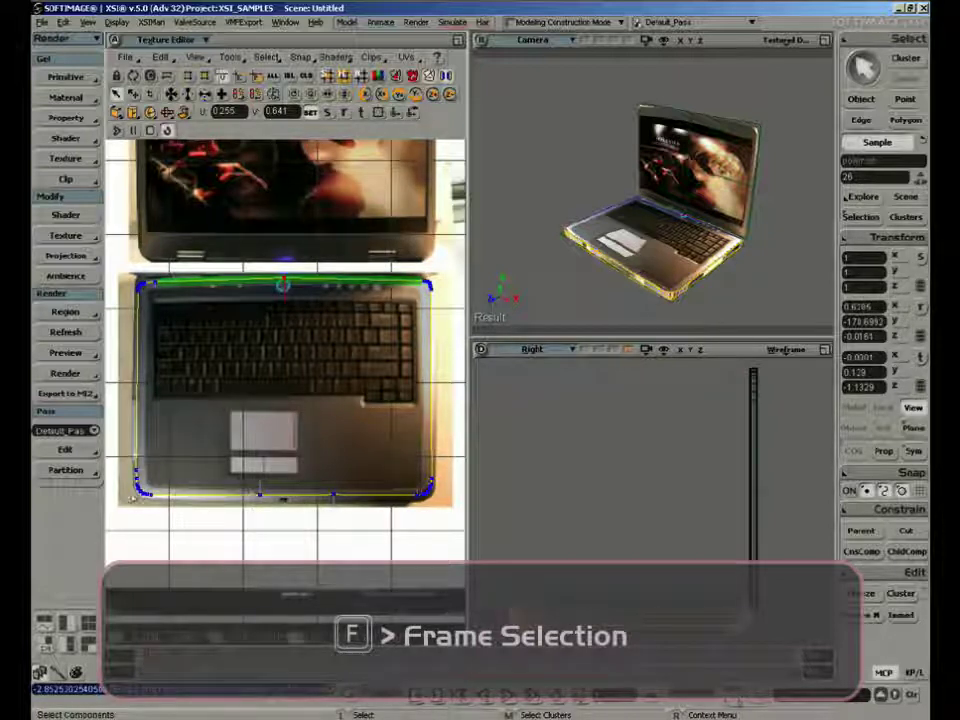
left_click_drag(130, 457, 450, 546)
key("v")
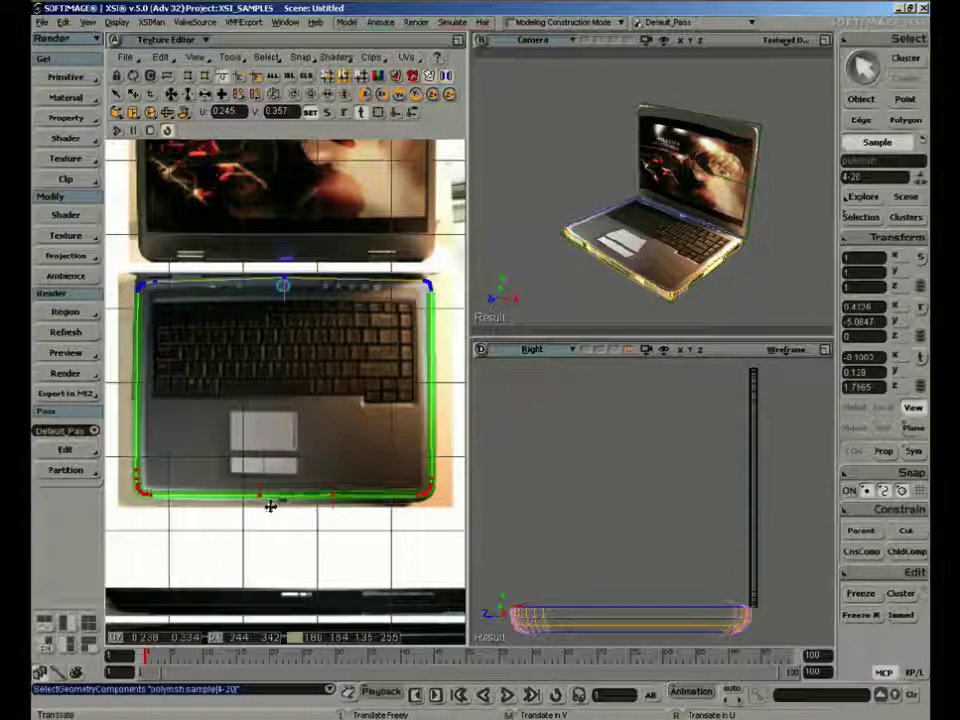
left_click_drag(270, 506, 274, 510)
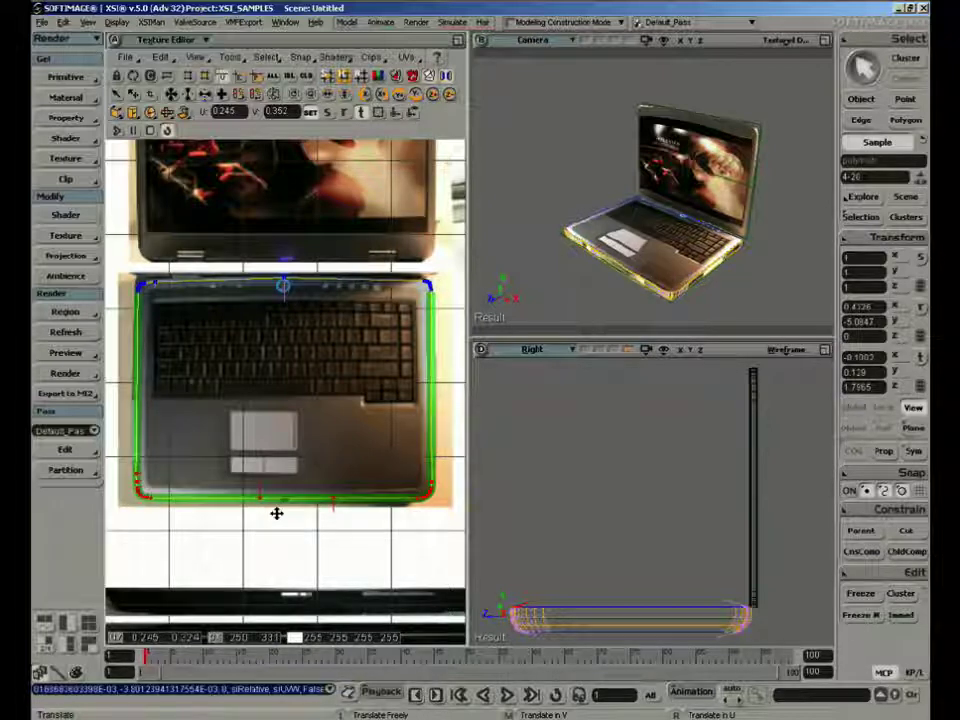
Fine-tune the rear-left corner UVs of the keyboard deck, placing them at about U 0.063, V 0.633
key("space")
key("s")
right_click_drag(571, 277, 604, 272)
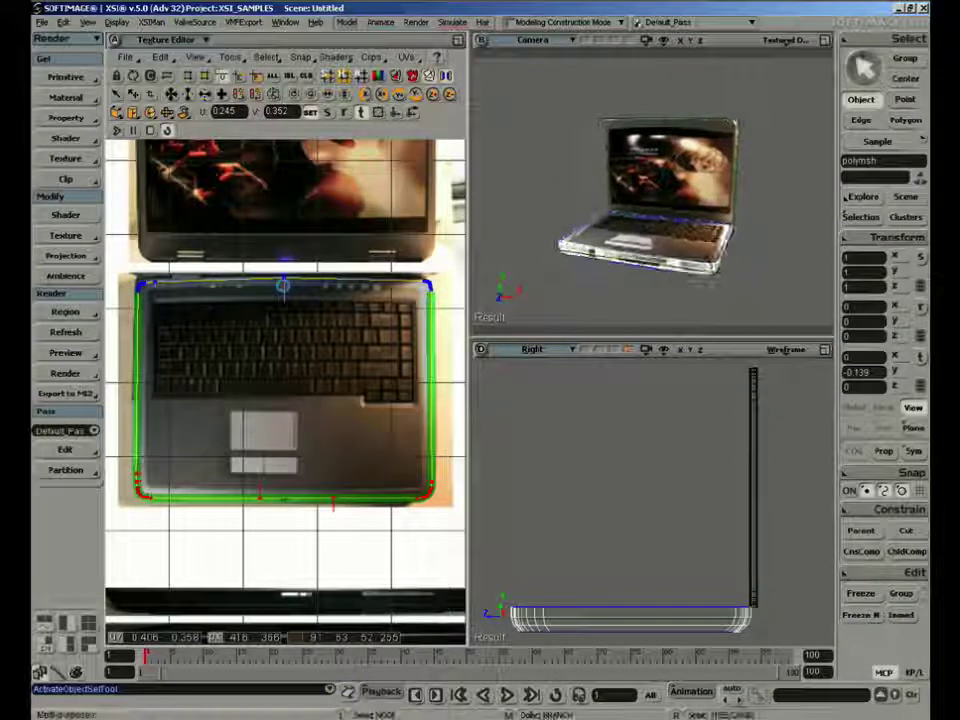
key("t")
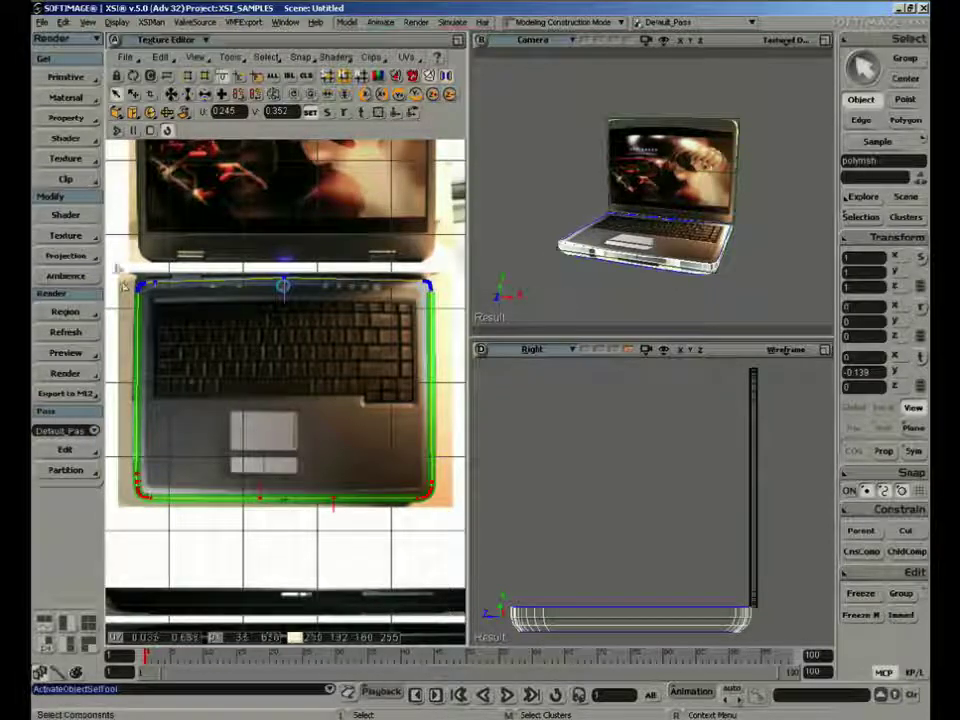
left_click_drag(121, 268, 143, 299)
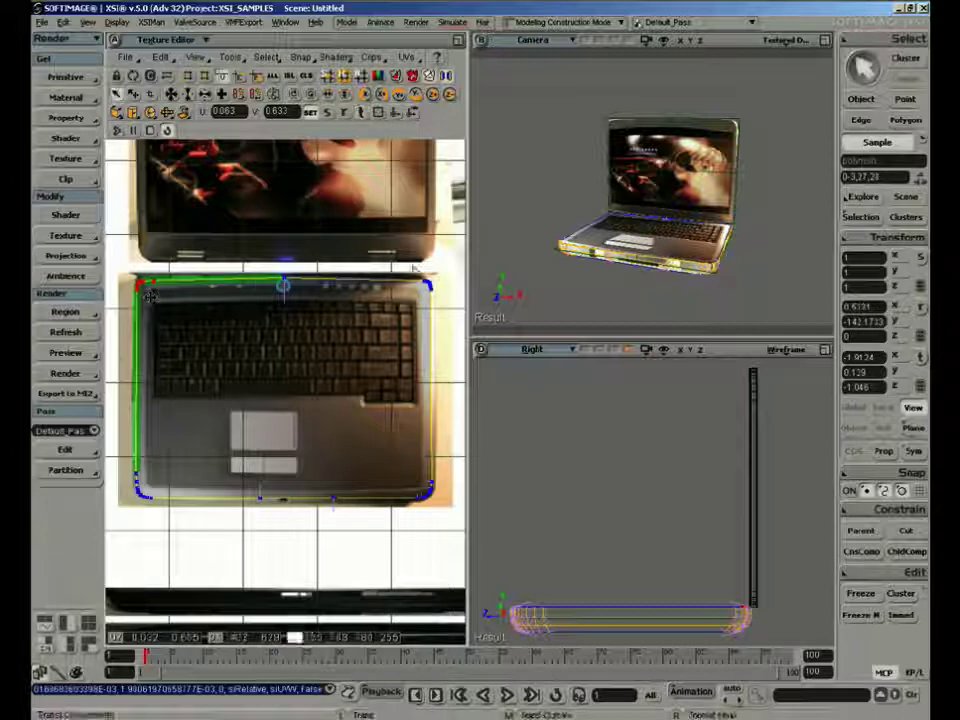
key("t")
View the laptop straight from the front and select the polygons along the front side of its base
key("a")
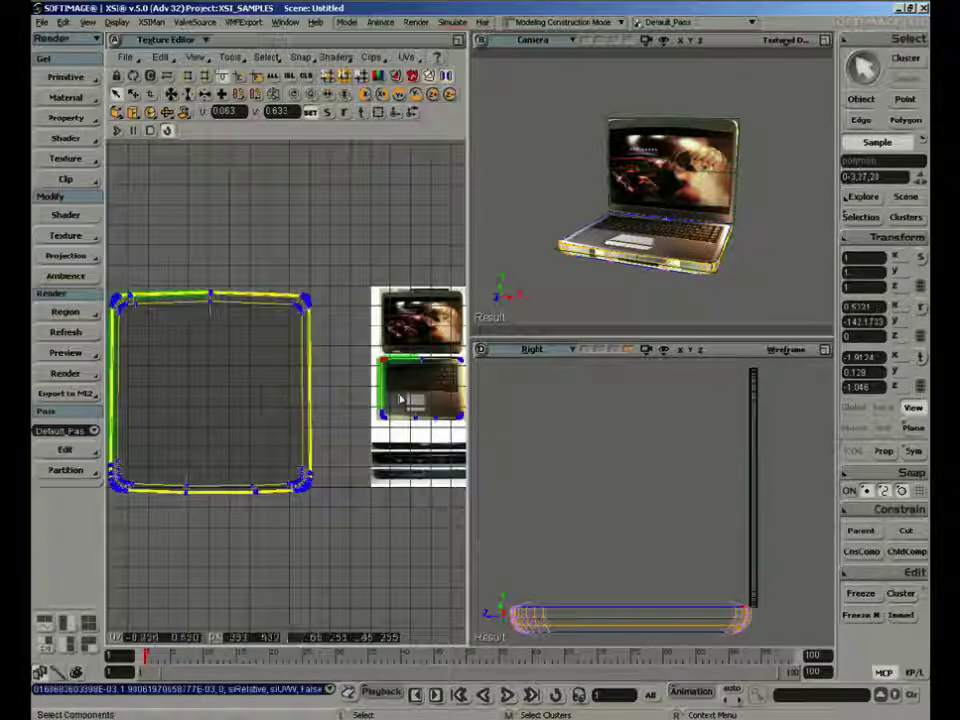
key("s")
right_click_drag(696, 294, 548, 152)
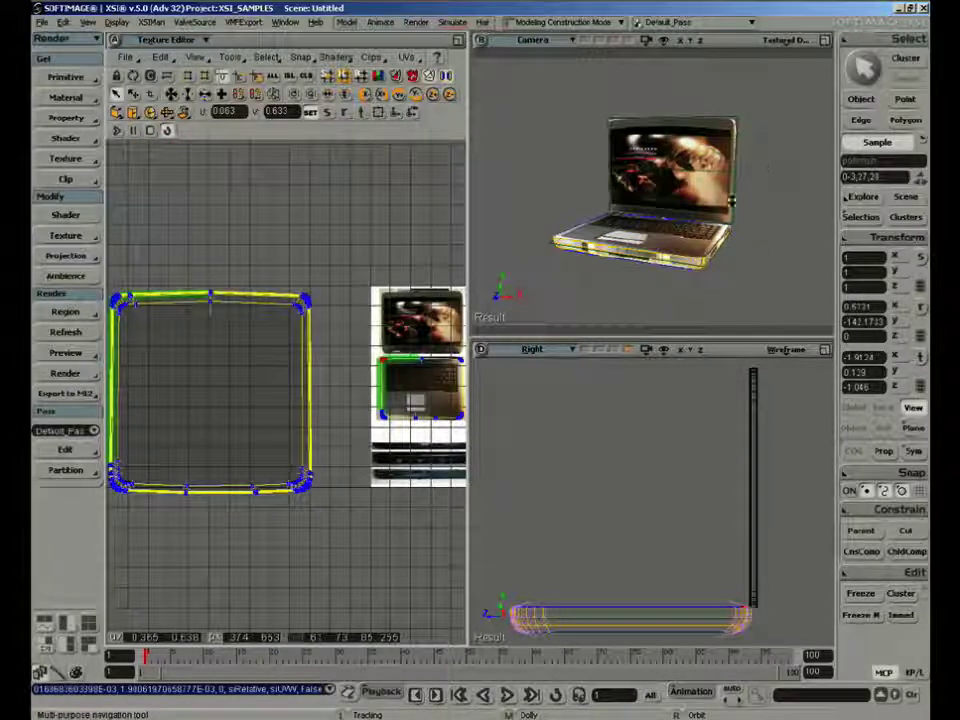
left_click(824, 40)
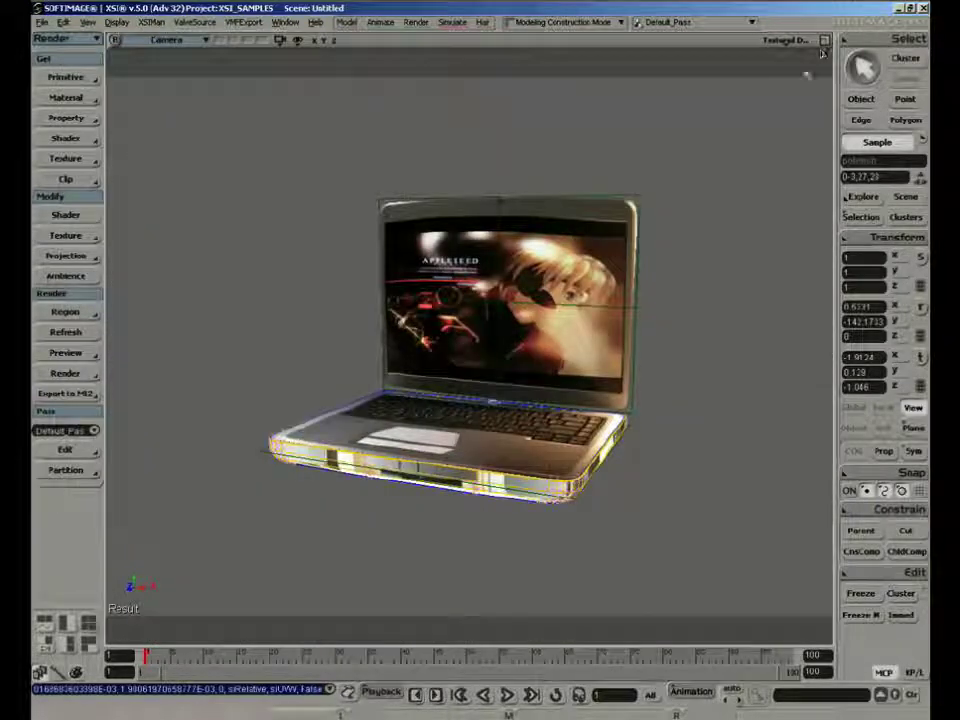
right_click_drag(467, 439, 520, 342)
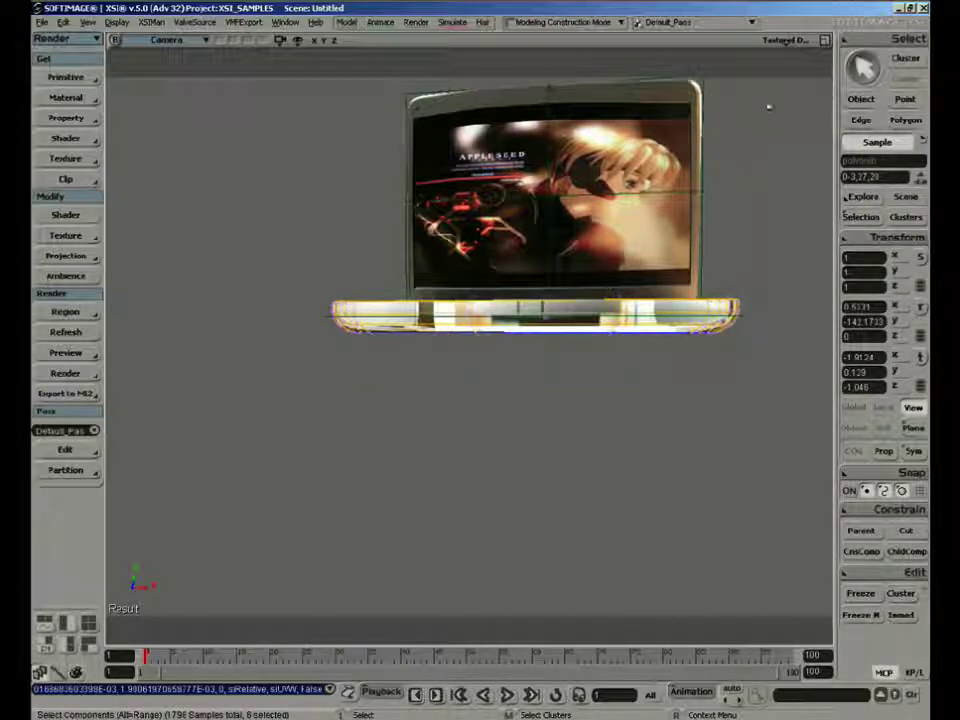
left_click(825, 41)
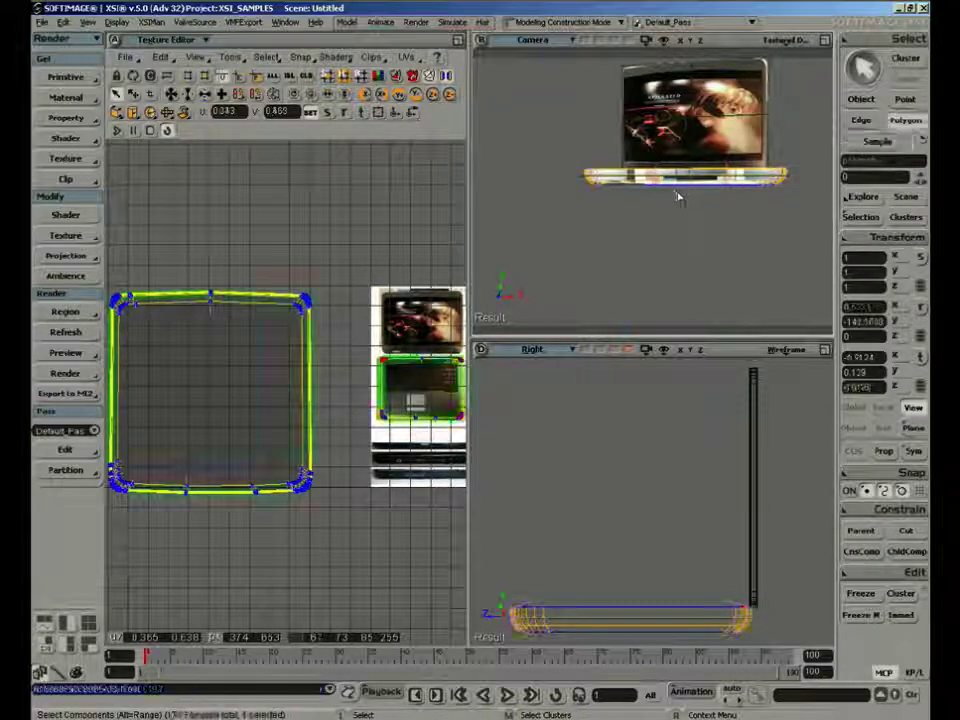
key("u")
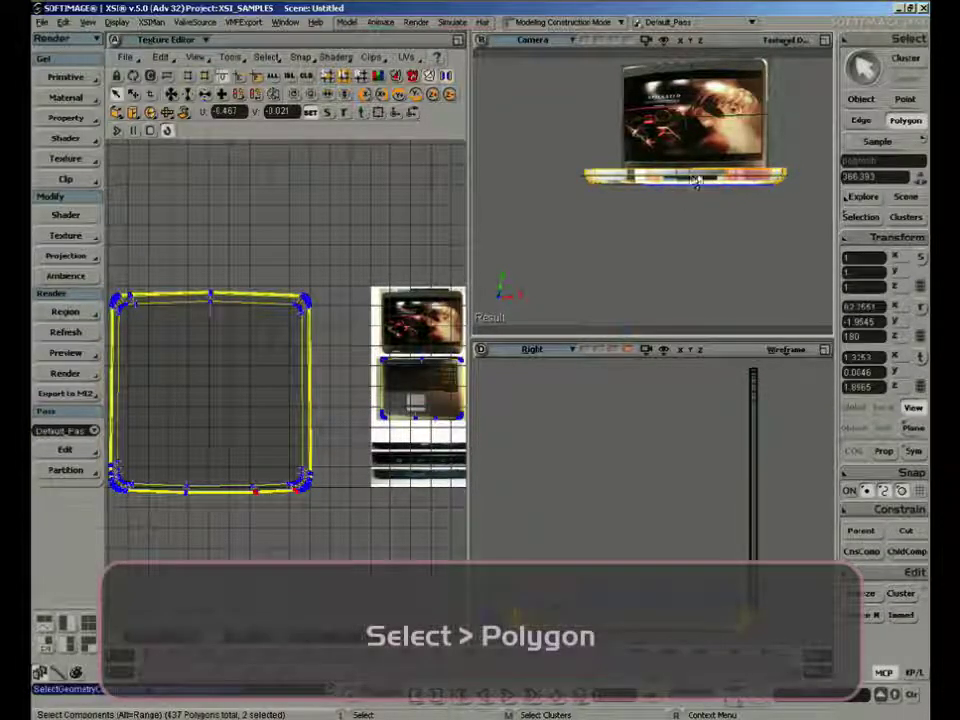
left_click(699, 182, "ctrl")
left_click(640, 181, "ctrl")
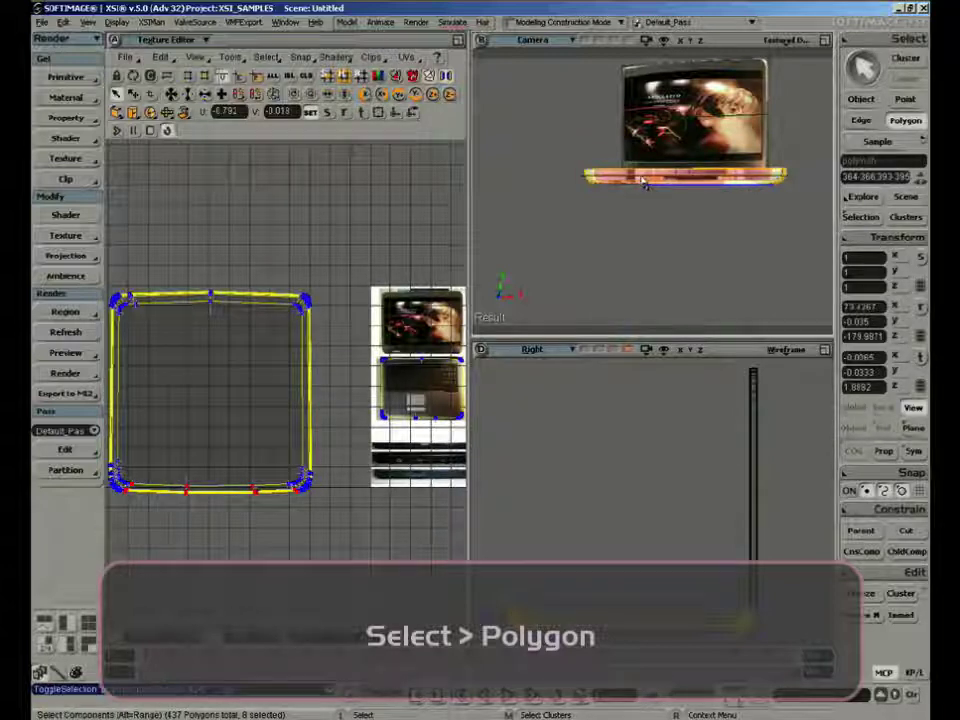
Frame the selected front polygons, extend the camera viewport to full height and switch it to the User view
key("f")
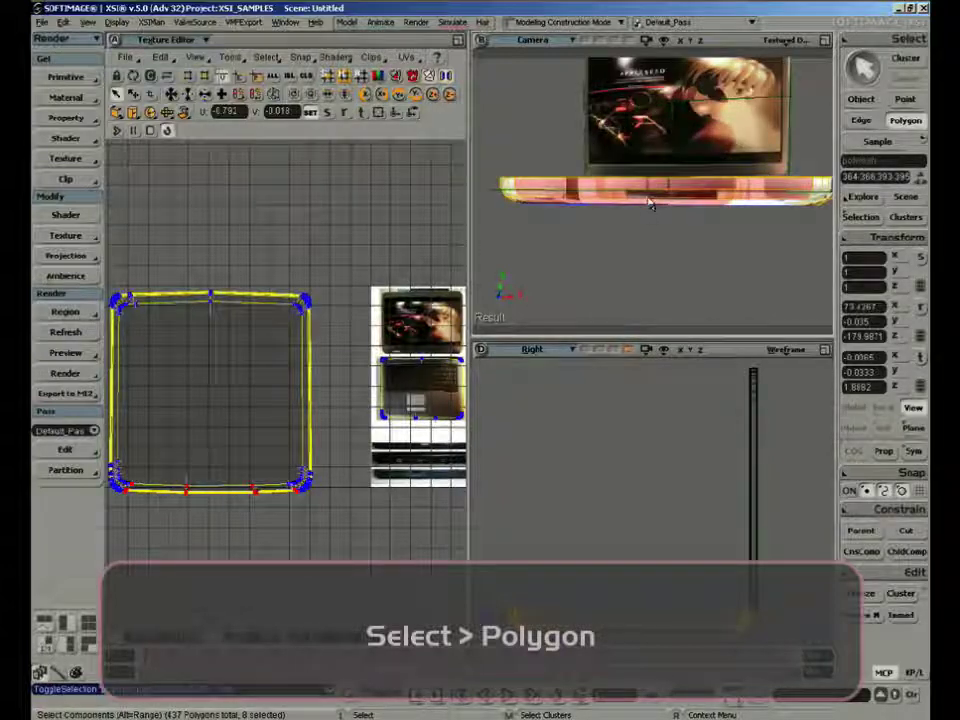
right_click(827, 45)
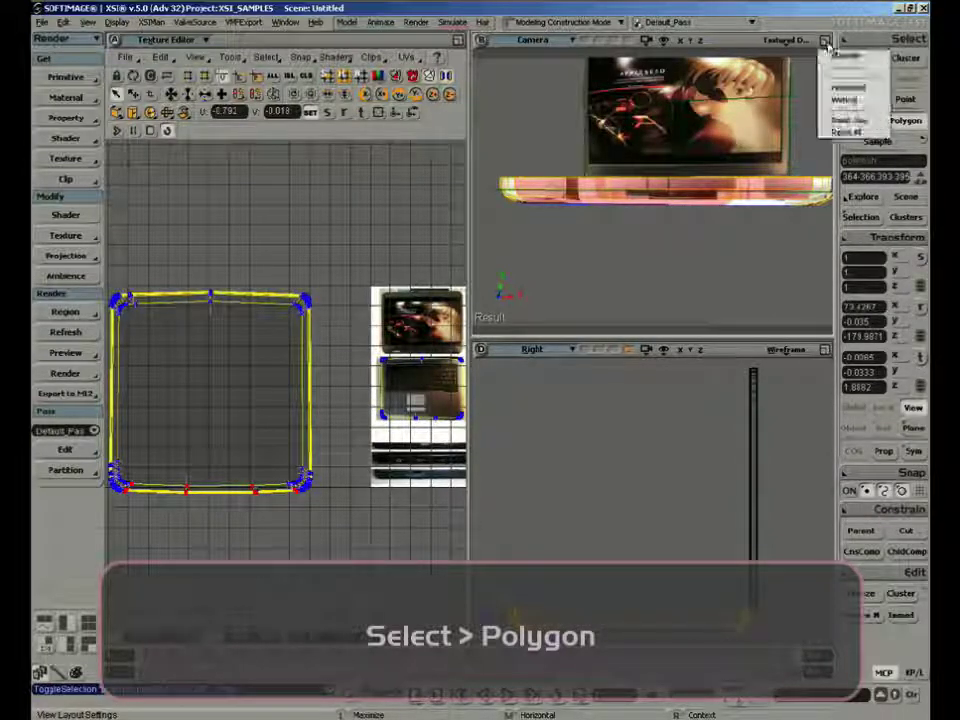
left_click(844, 101)
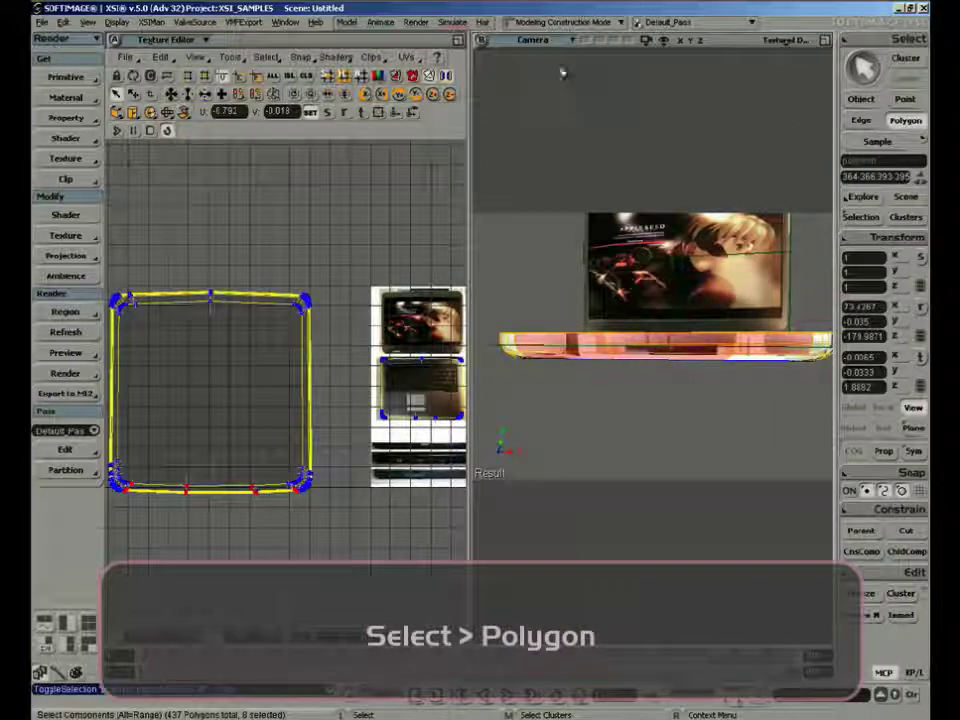
left_click(540, 40)
left_click(575, 106)
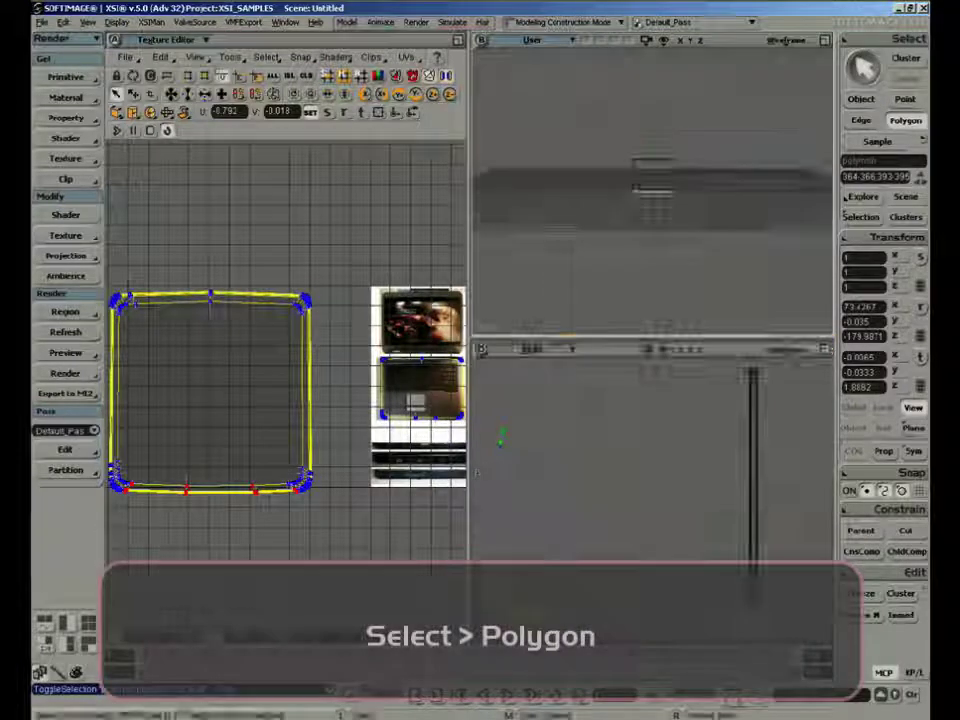
Extend the User viewport vertically to full height and set its display mode to Textured Decal
left_click(826, 42)
left_click(825, 43)
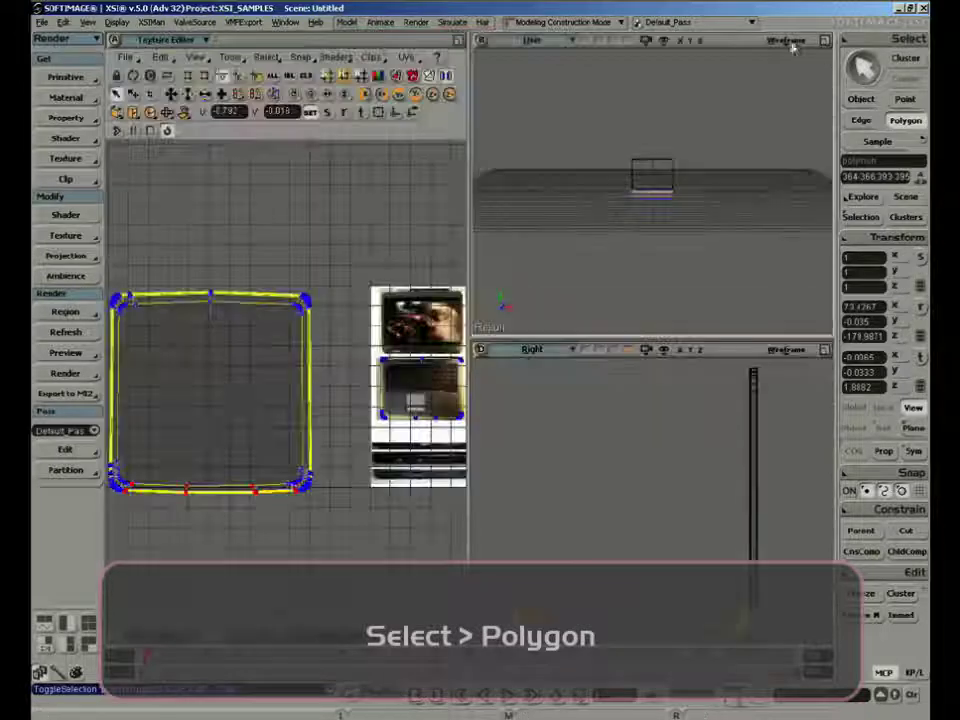
left_click(790, 42)
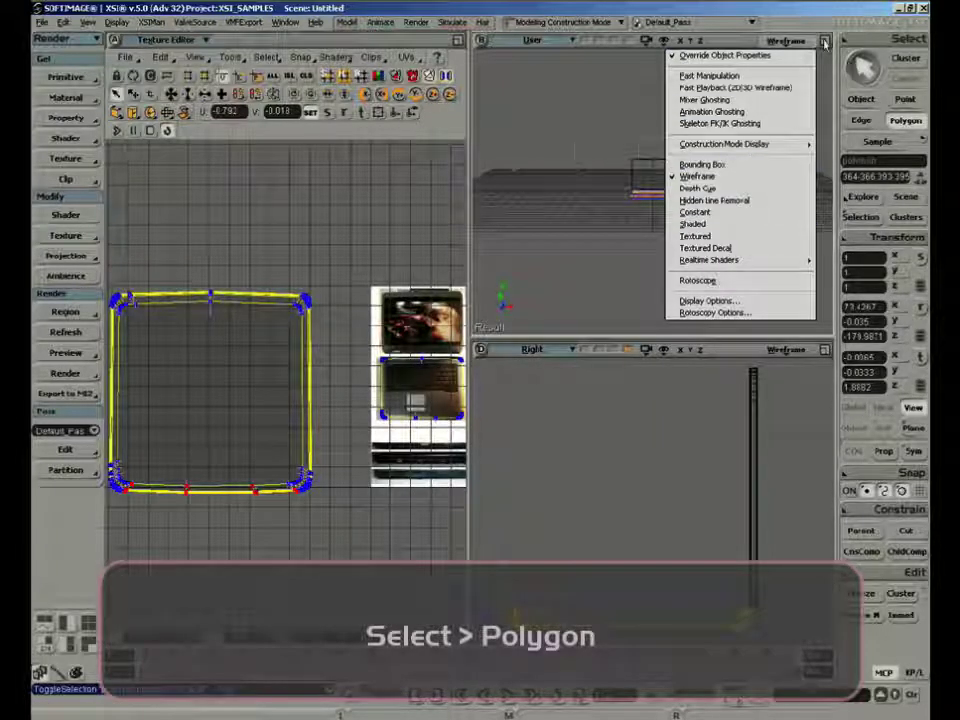
right_click(825, 43)
left_click(848, 99)
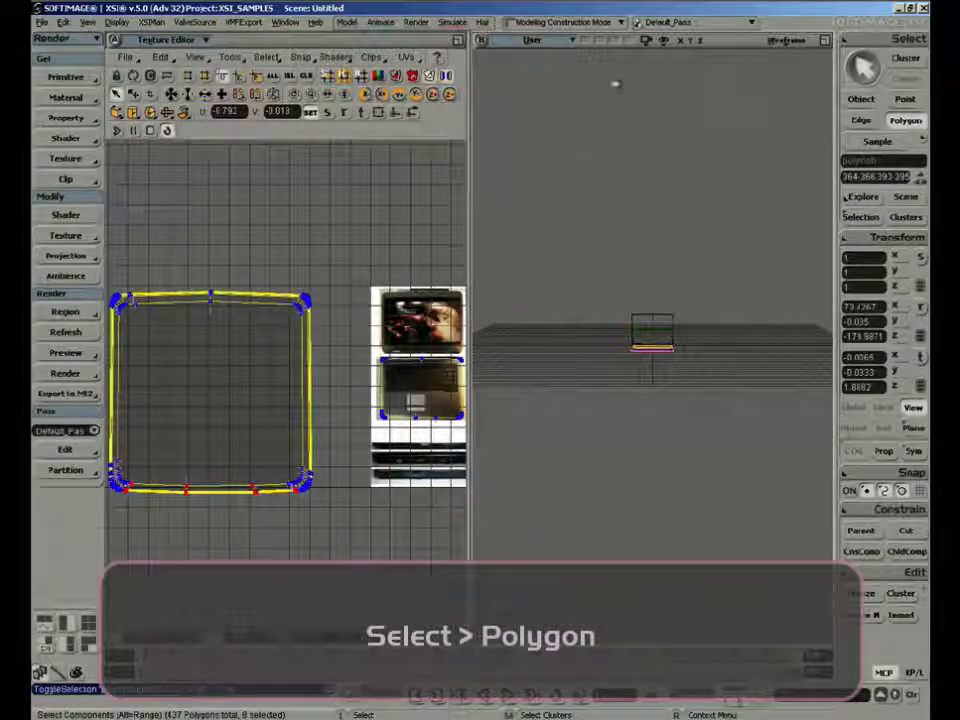
left_click(784, 42)
left_click(755, 247)
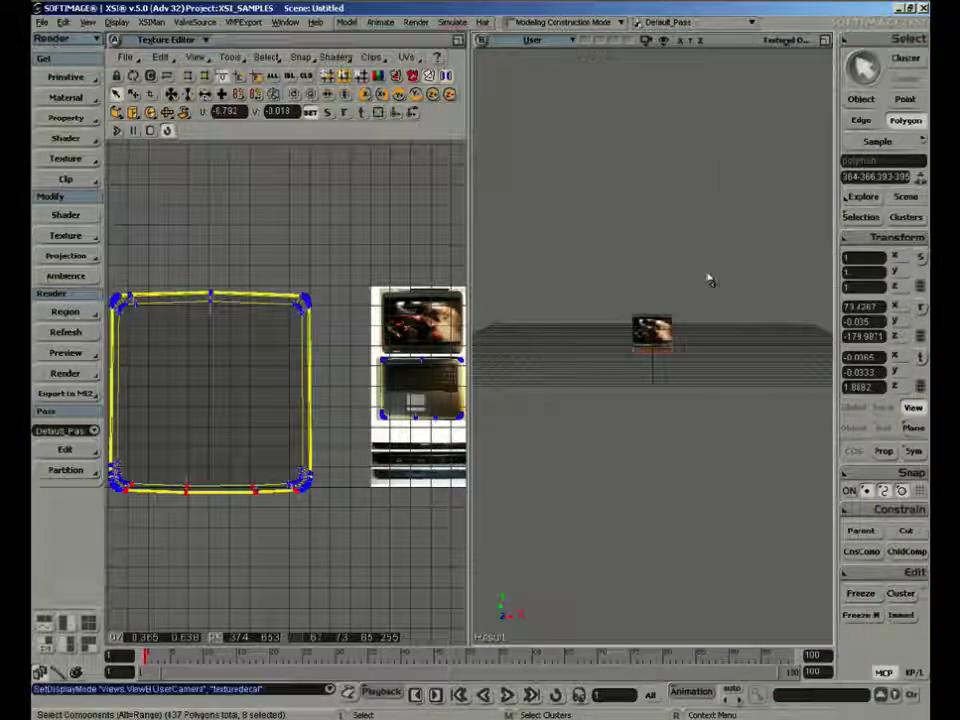
Add the polygons around the base's left front corner to the front-side selection
key("f")
key("s")
right_click_drag(664, 387, 707, 285)
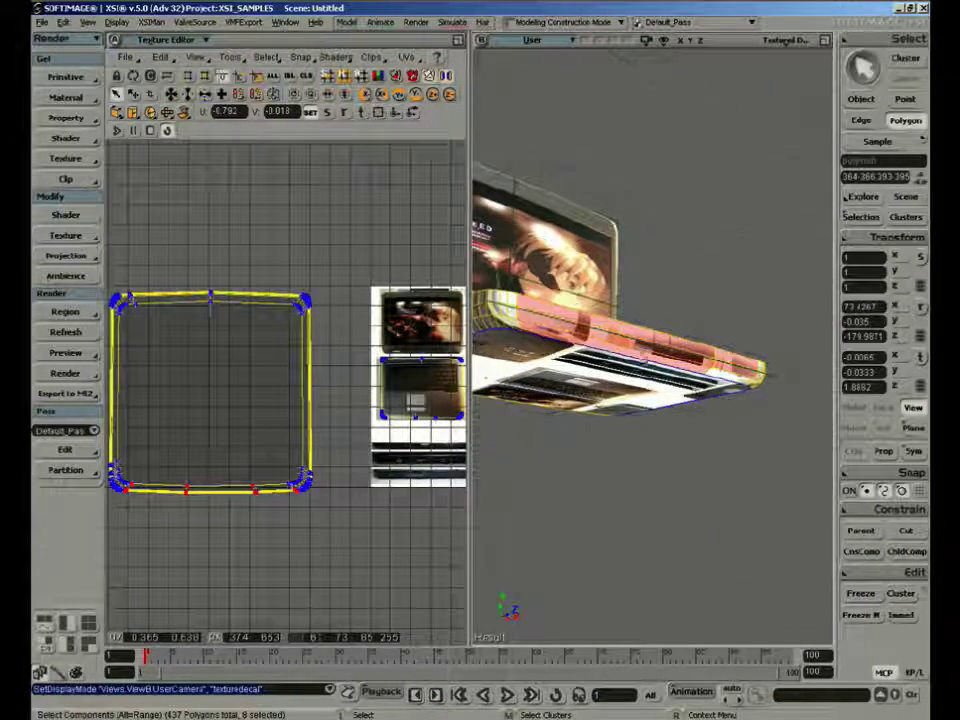
key("s")
right_click_drag(542, 317, 555, 337)
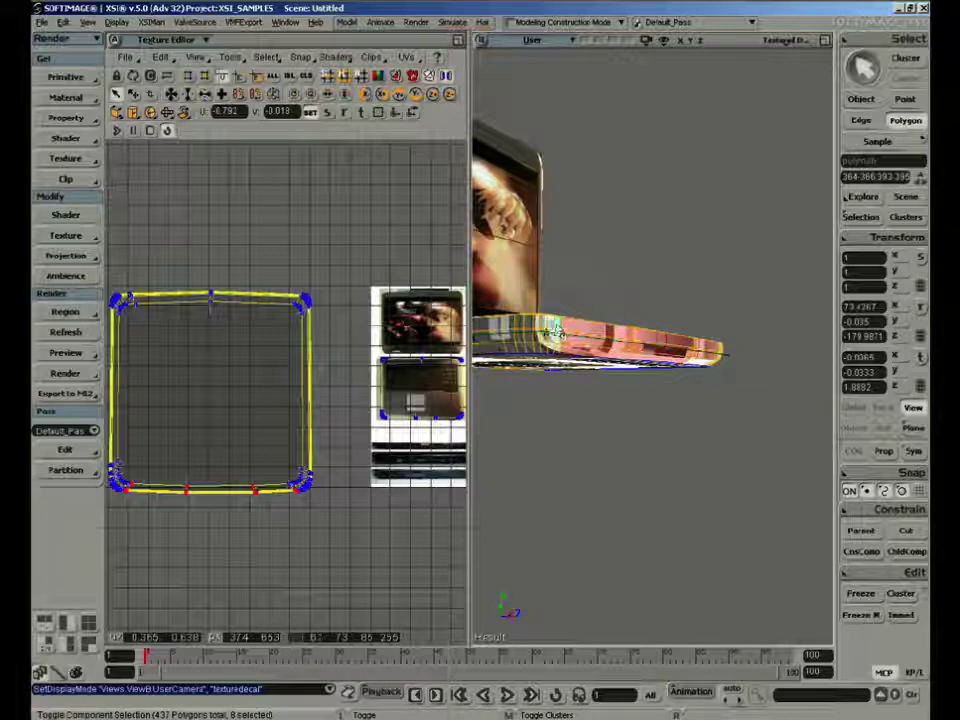
mouse_move(542, 330)
left_mouse_down("shift")
mouse_move(557, 348)
mouse_move(592, 347)
left_mouse_up("shift")
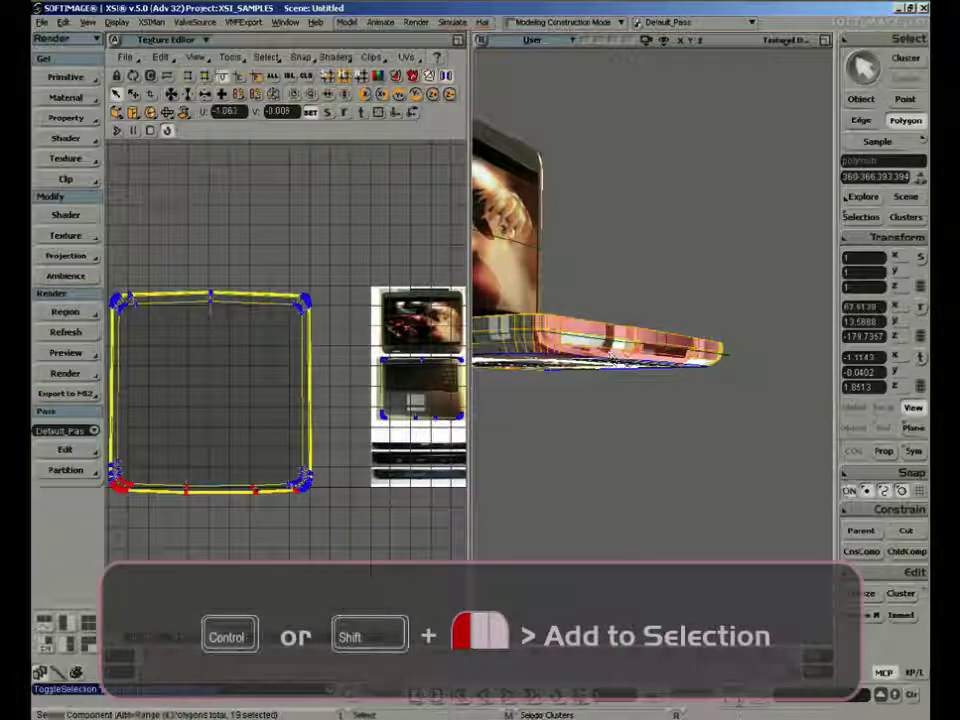
left_click(611, 350, "ctrl")
Add the polygons around the base's right front corner to the front-side selection
key("s")
right_click_drag(705, 371, 688, 329)
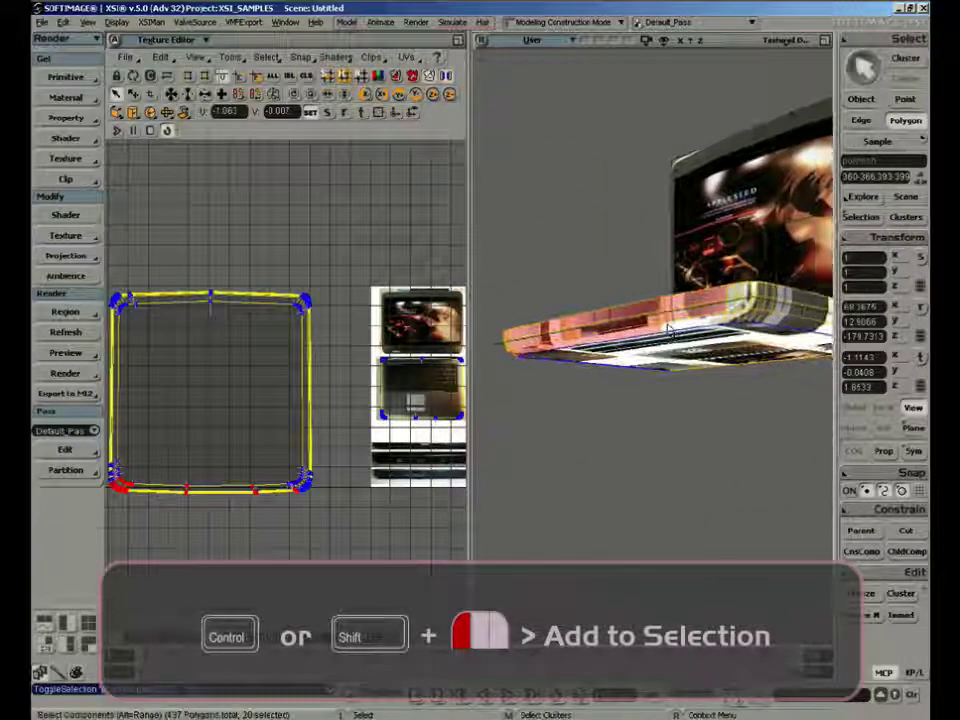
left_click(694, 329, "ctrl")
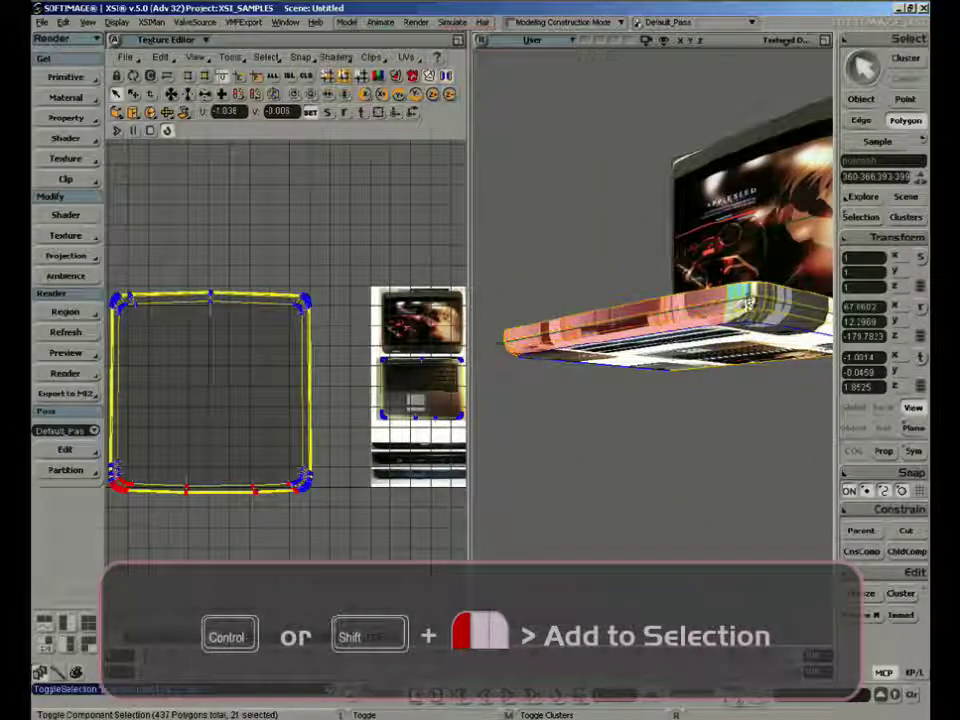
mouse_move(747, 301)
left_mouse_down("ctrl")
mouse_move(735, 307)
mouse_move(737, 320)
left_mouse_up("ctrl")
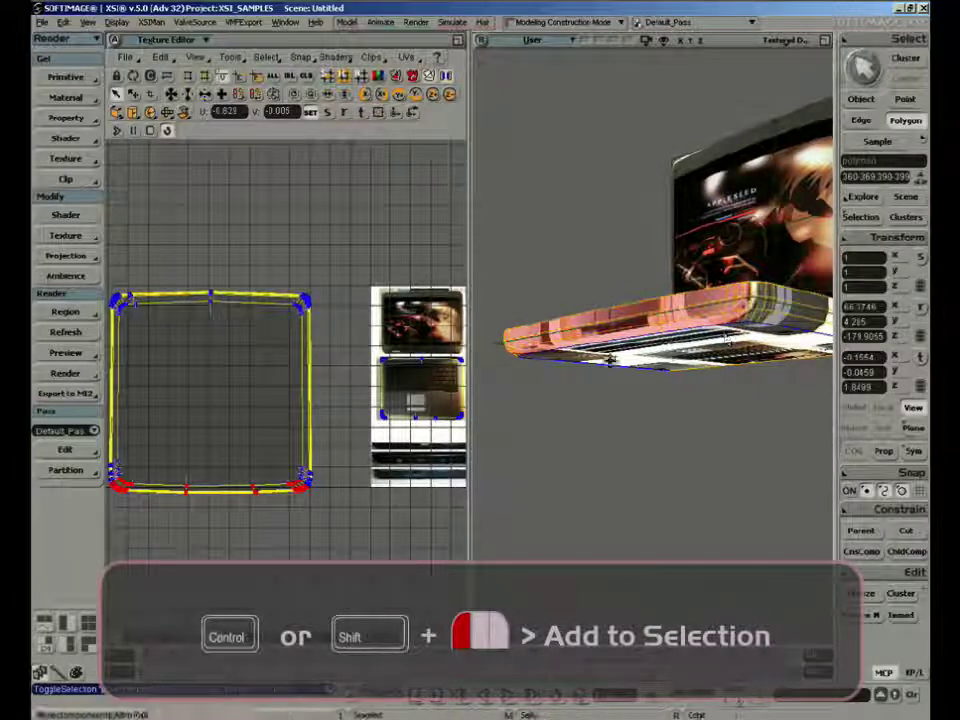
Try a Best Fit planar subprojection on the selected front-side polygons with the whole photo sheet in view
right_click_drag(726, 340, 612, 313)
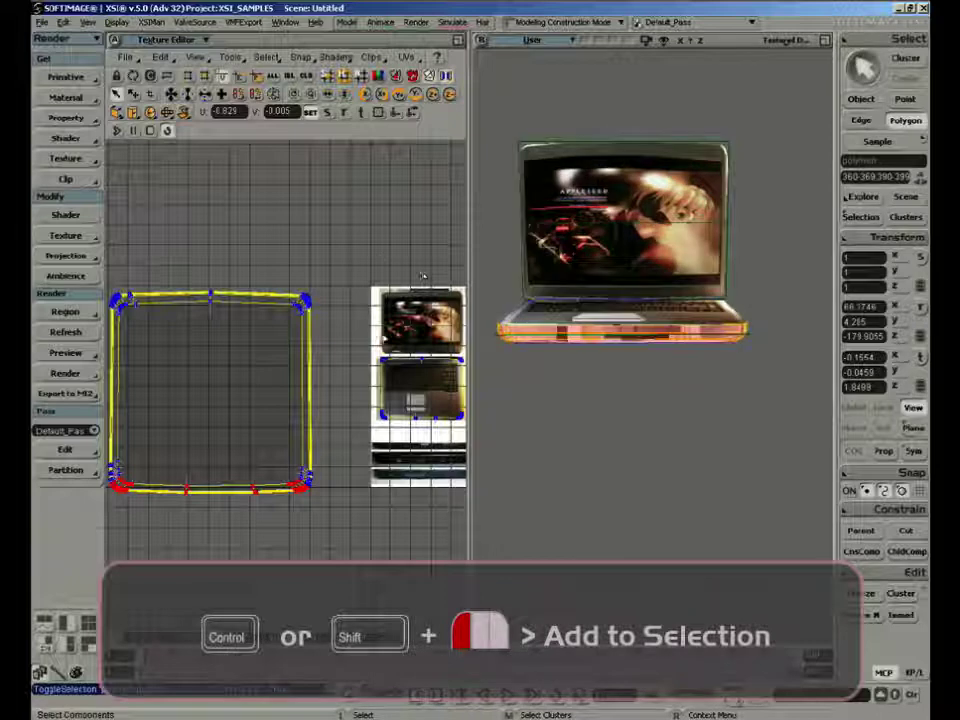
left_click_drag(368, 429, 245, 361)
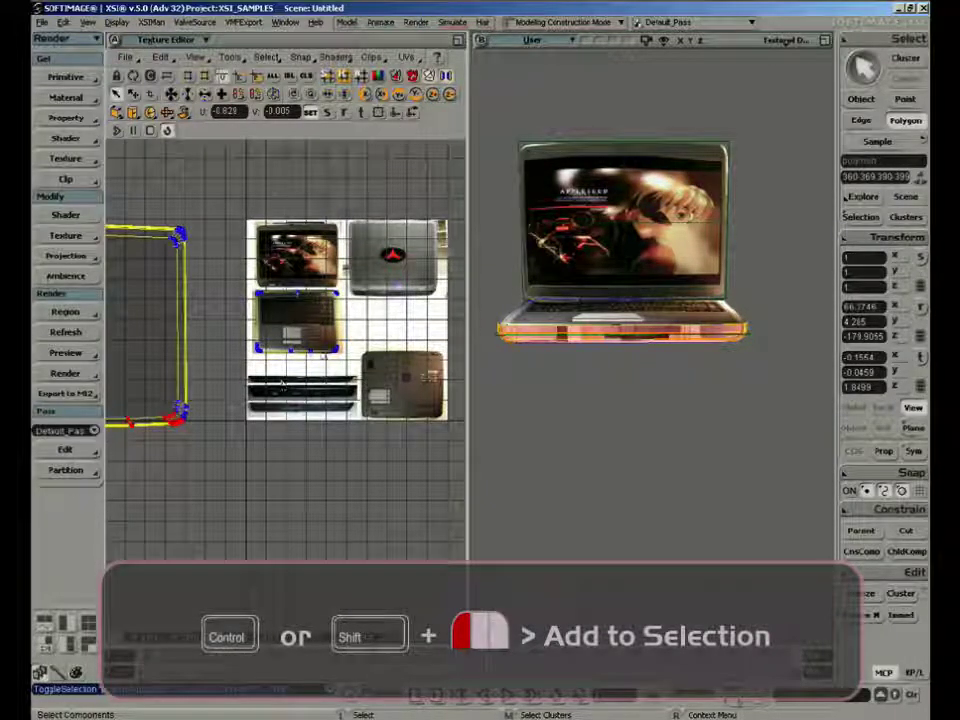
left_click(117, 116)
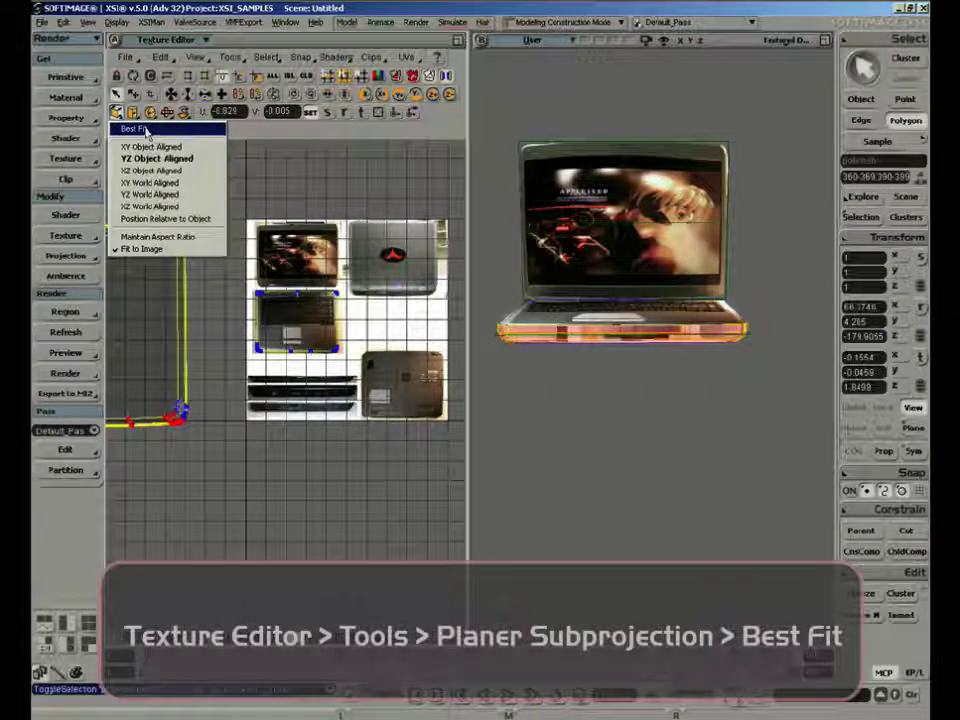
left_click(152, 133)
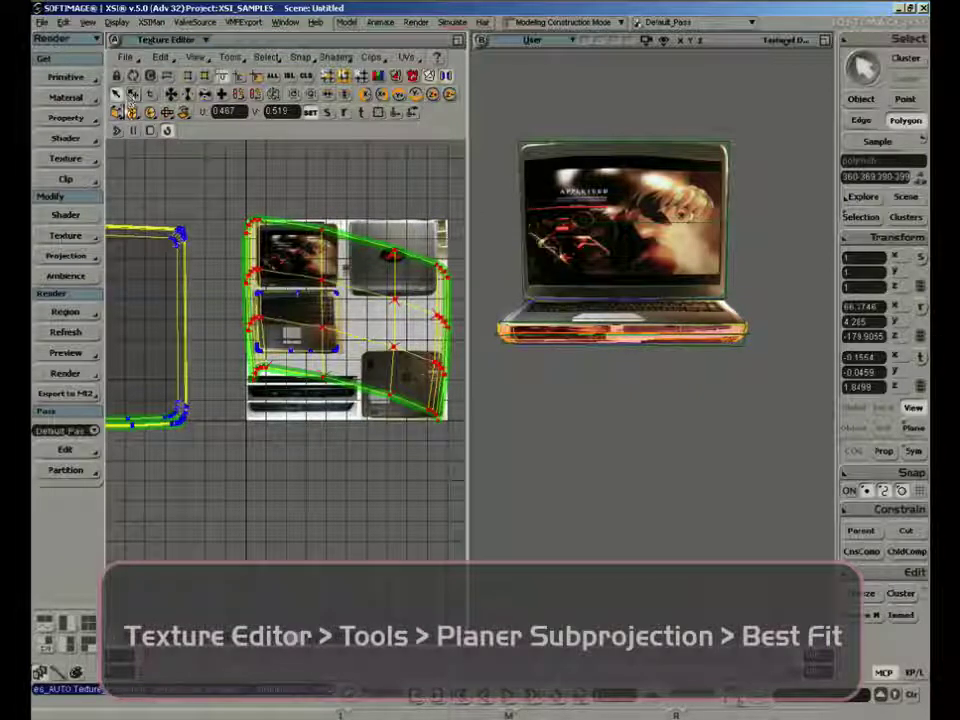
Reproject the front-side polygons with XY Object Aligned, then shrink and move their UVs over the side photos at about U 0.277, V 0.201
left_click(131, 112)
left_click(145, 152)
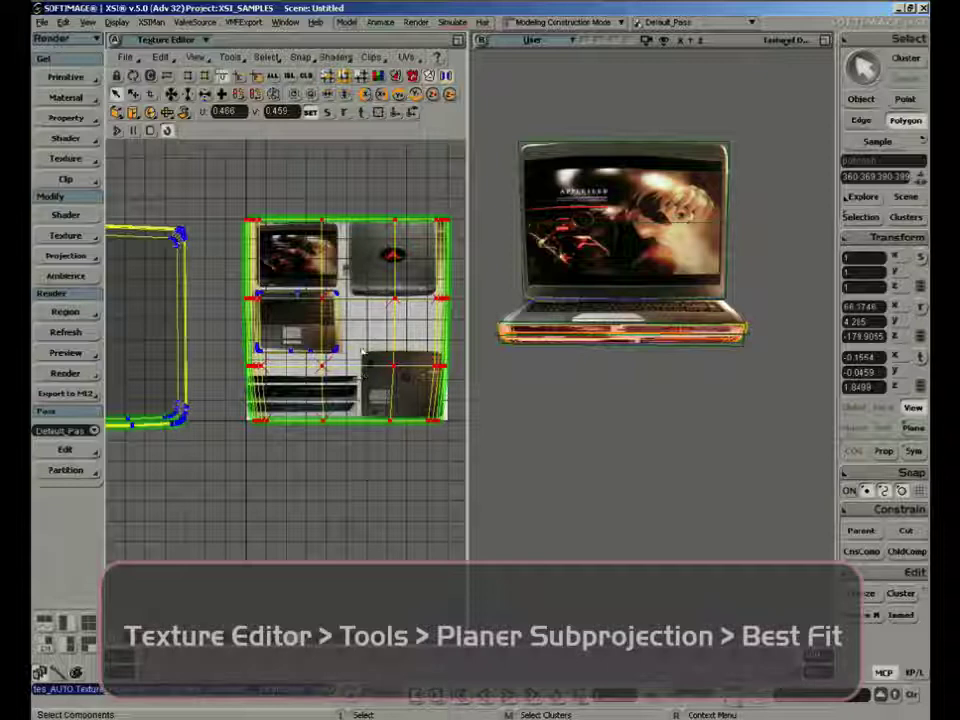
left_click_drag(355, 322, 301, 387)
key("v")
key("f")
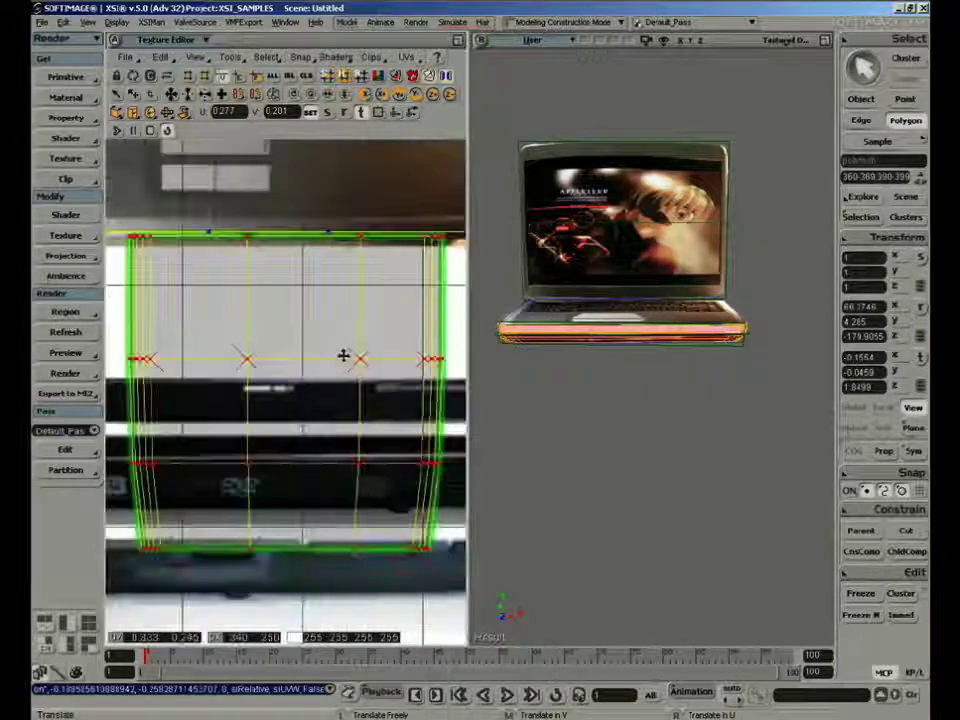
key("z")
right_click(325, 396)
right_click(328, 402)
right_click(328, 402)
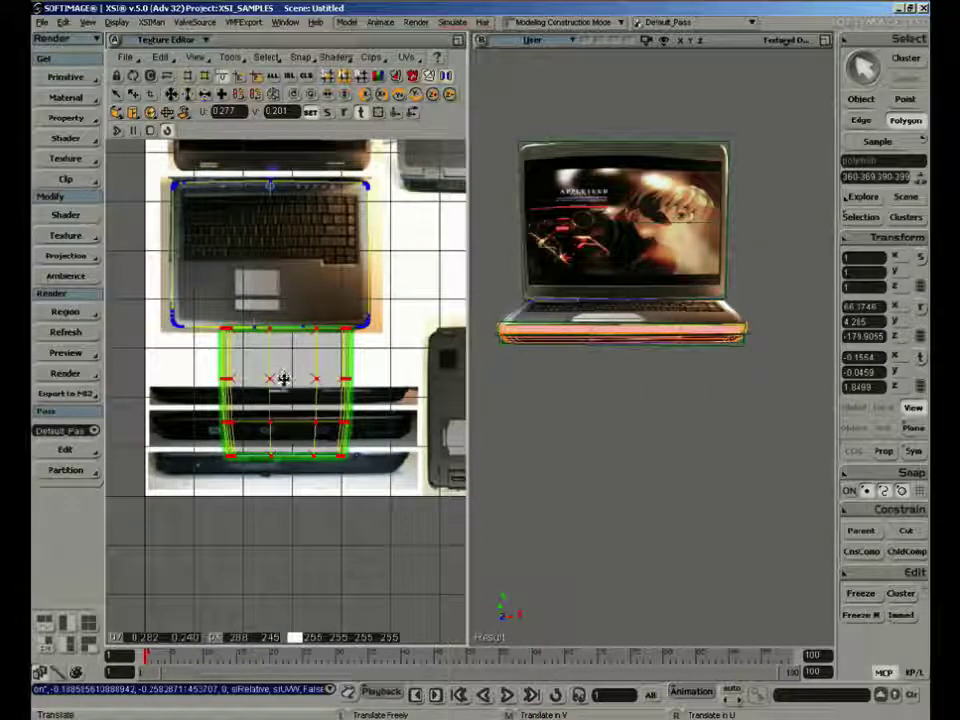
Flatten and widen the front-side UVs to the uppermost side-photo strip and shift them to about U 0.256, V 0.202
key("x")
left_click_drag(285, 362, 286, 399)
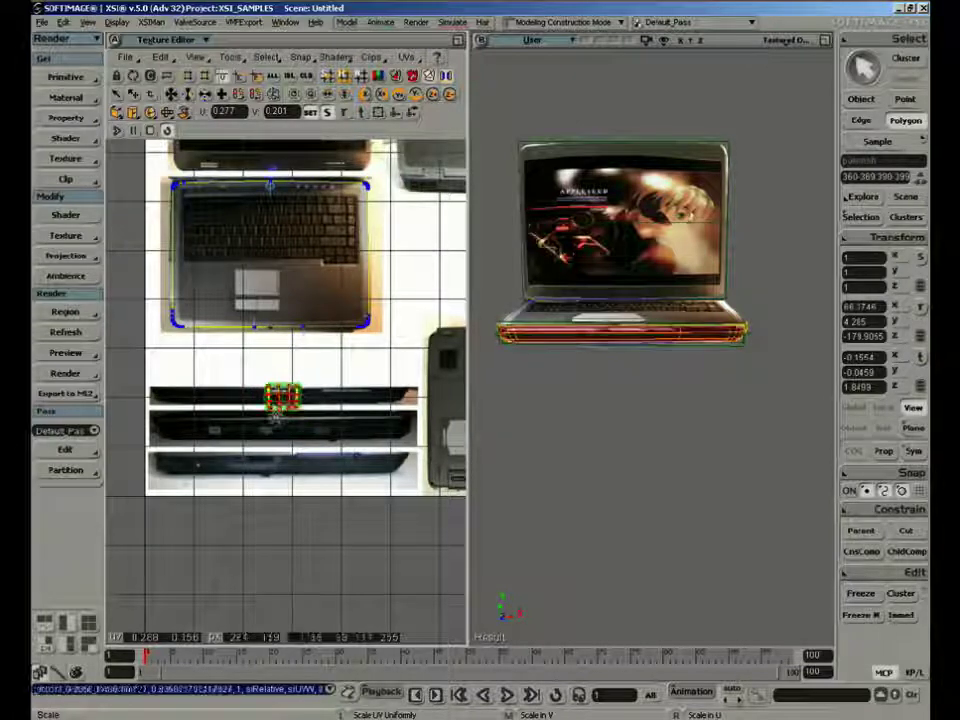
right_click_drag(509, 396, 556, 397)
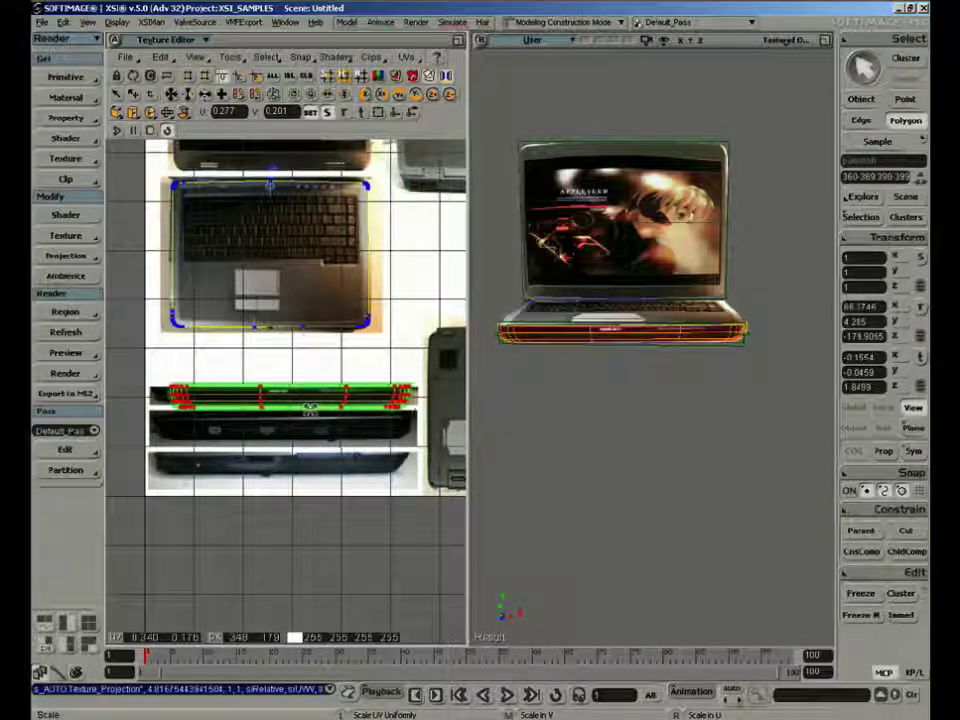
right_click_drag(309, 407, 316, 406)
key("v")
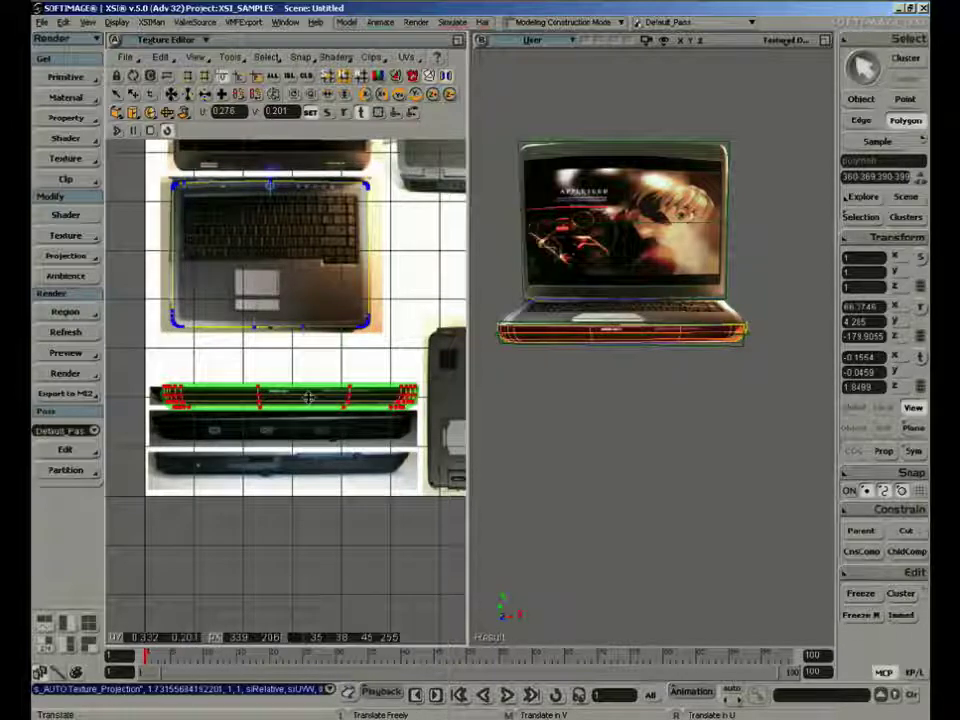
left_click_drag(309, 399, 299, 398)
Hide the UV grid and fine-tune the front-side UVs' scale and position to the photographed strip's outline, centred at about U 0.259, V 0.205
key("g")
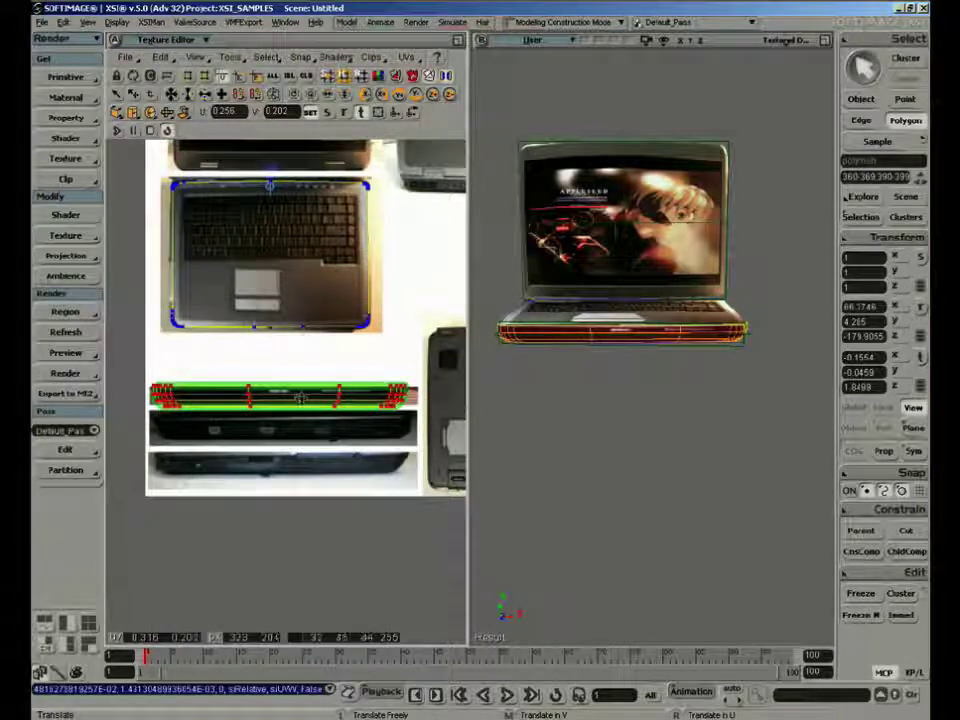
scroll(299, 398, "up", 2)
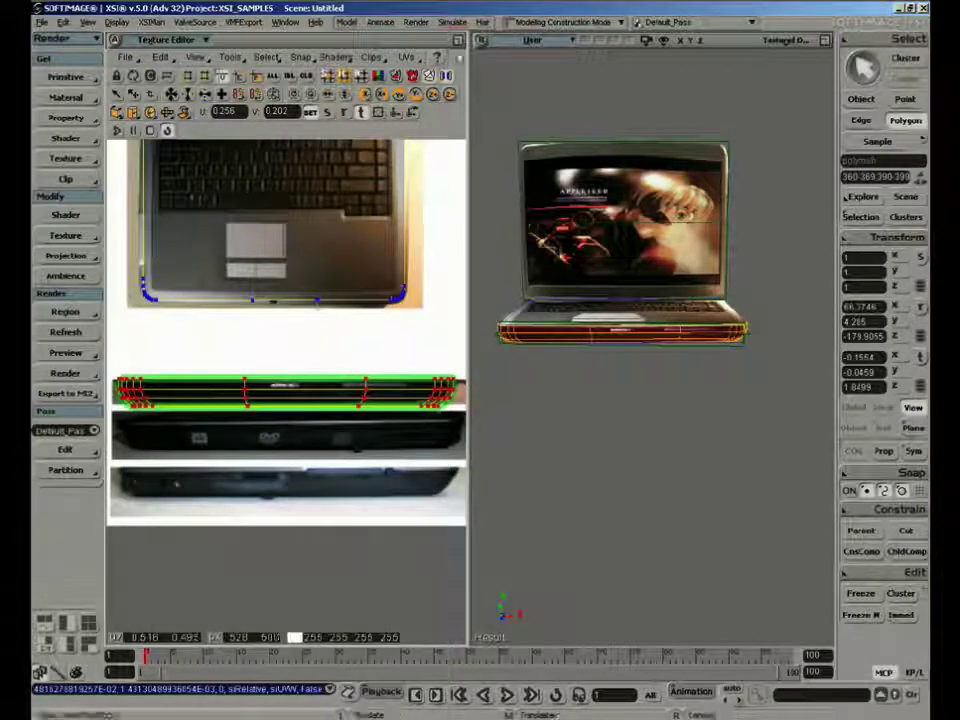
left_click(457, 40)
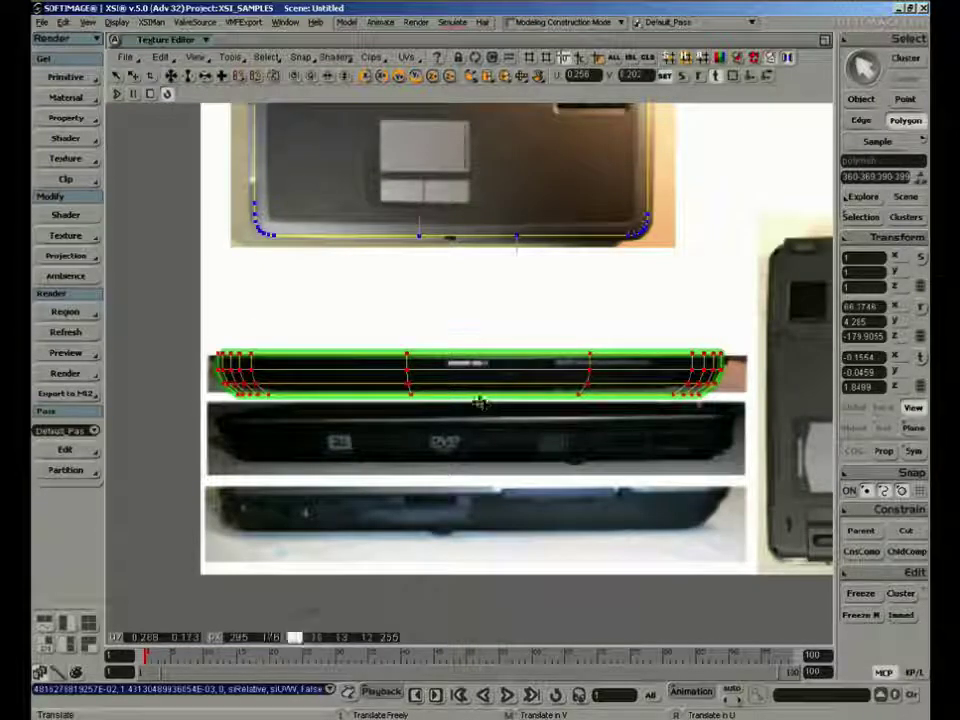
mouse_move(471, 382)
left_mouse_down()
mouse_move(468, 397)
mouse_move(480, 384)
left_mouse_up()
key("x")
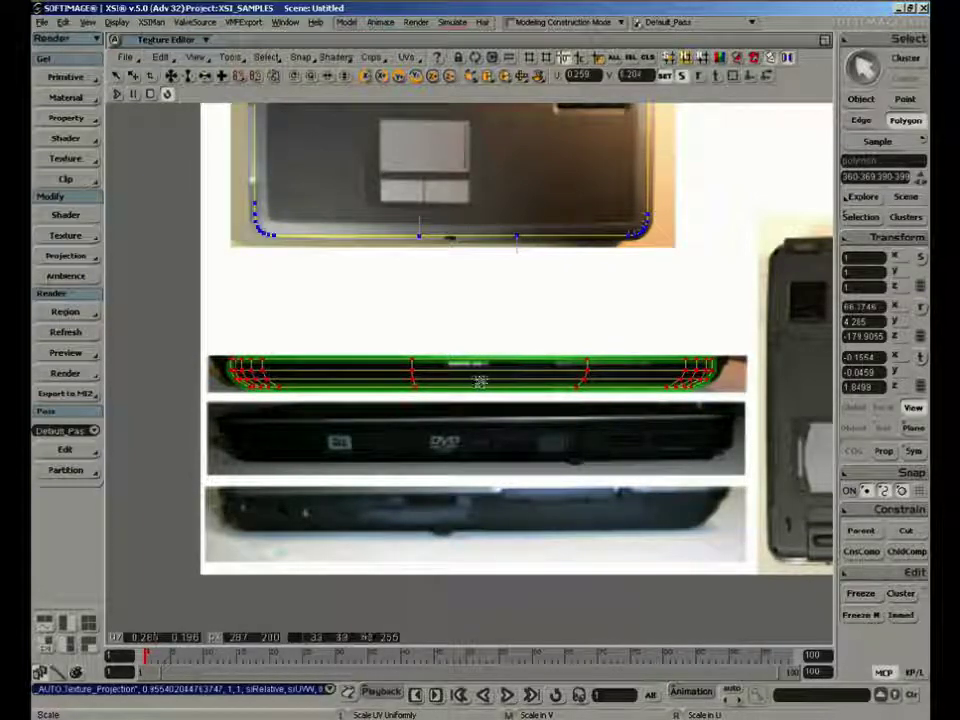
key("v")
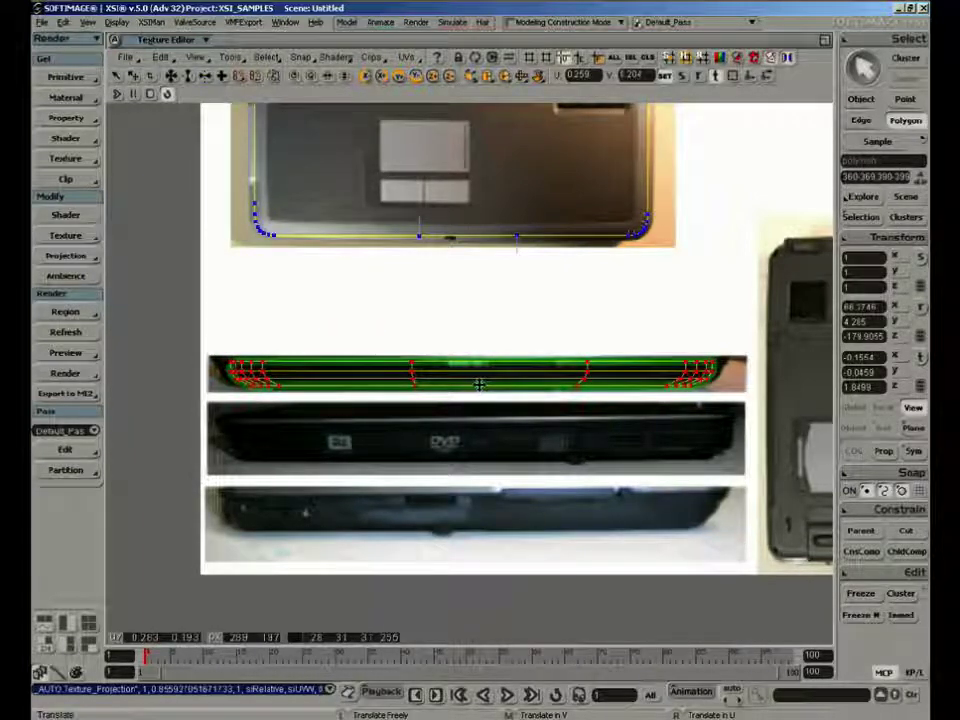
left_click_drag(480, 384, 481, 381)
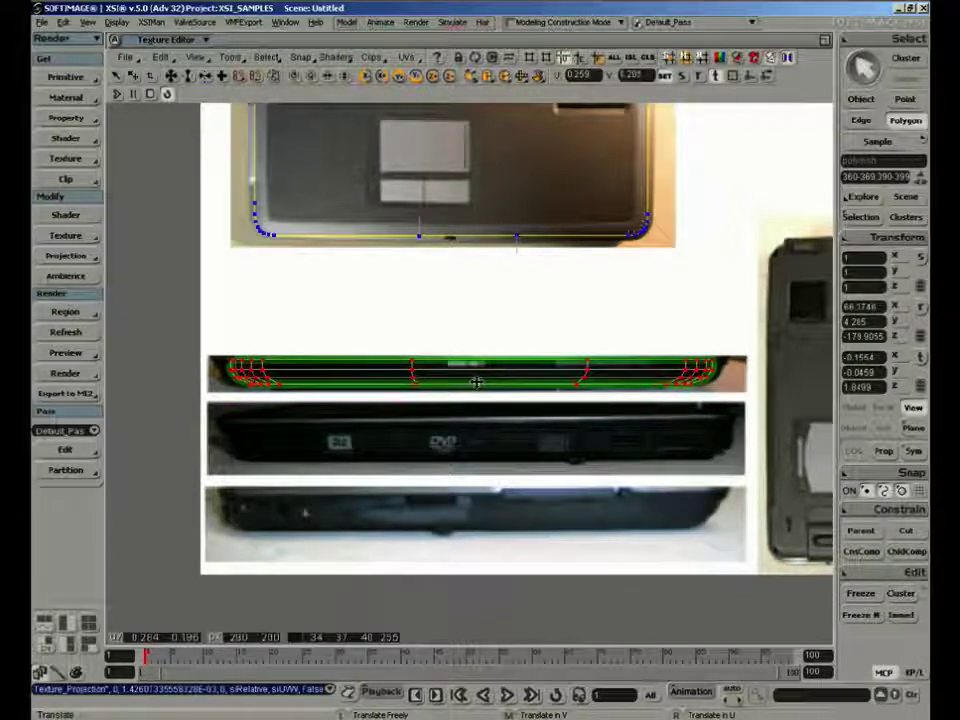
key("x")
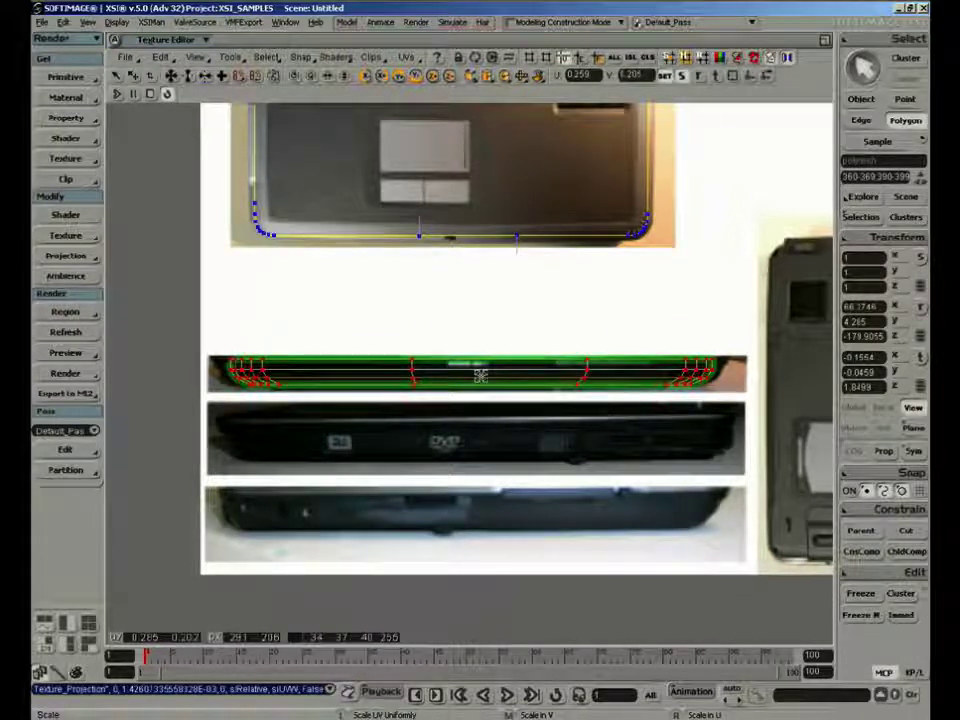
left_click_drag(480, 375, 481, 375)
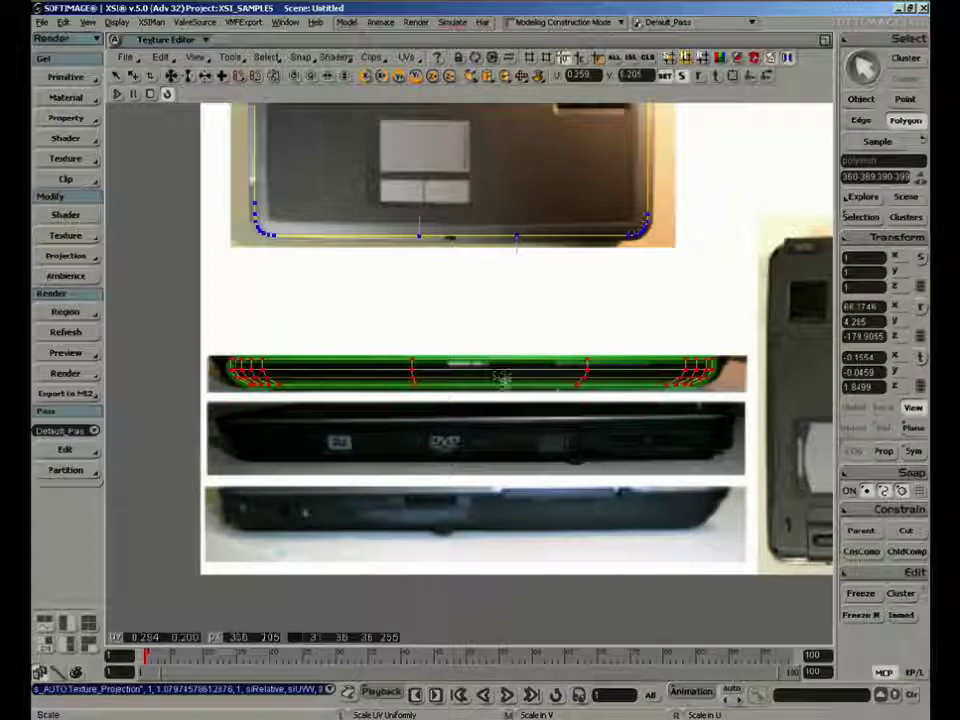
left_click(825, 41)
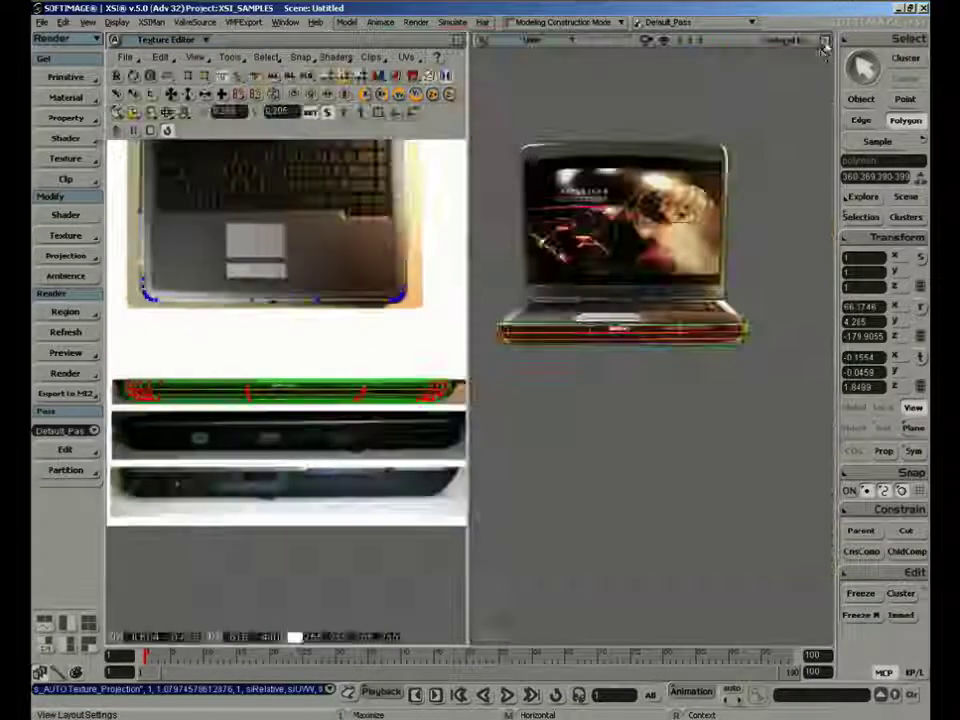
right_click_drag(734, 244, 736, 244)
Enlarge the Texture Editor and select the UV points of the keyboard deck's front edge together with those of the front side
left_click(458, 41)
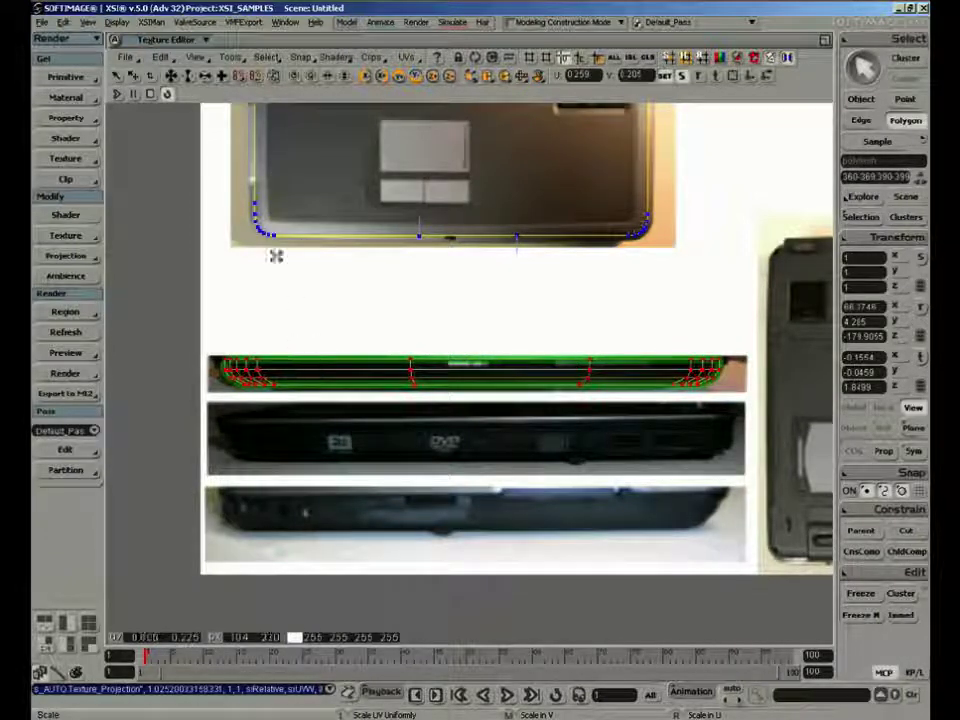
key("t")
left_click_drag(208, 172, 740, 414)
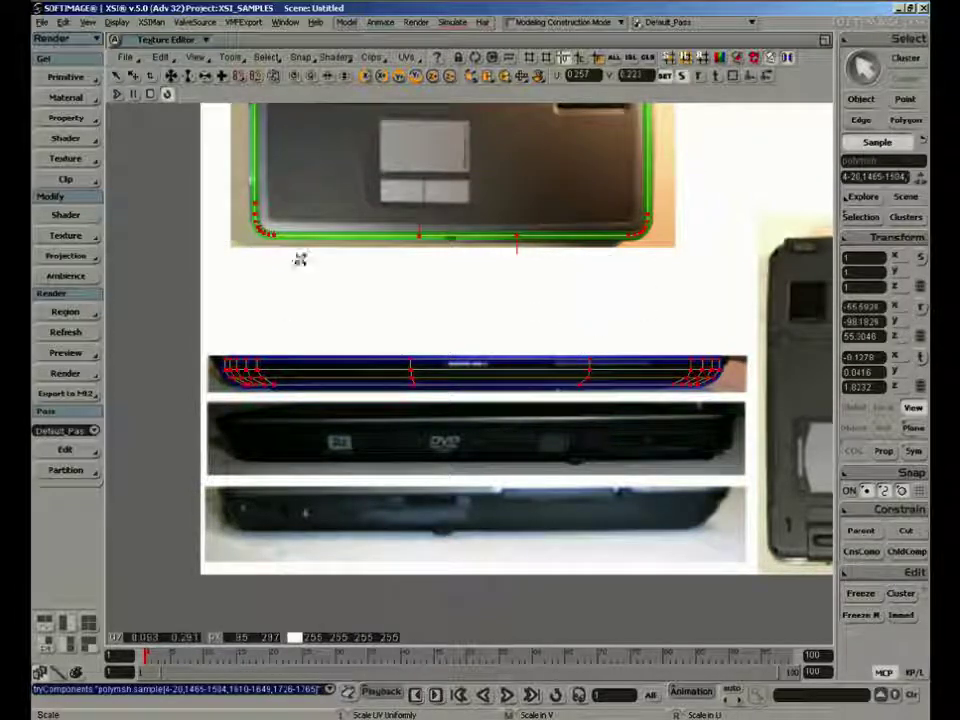
Select only the front side's UV points over the photographed strip and turn off the connectivity display
key("t")
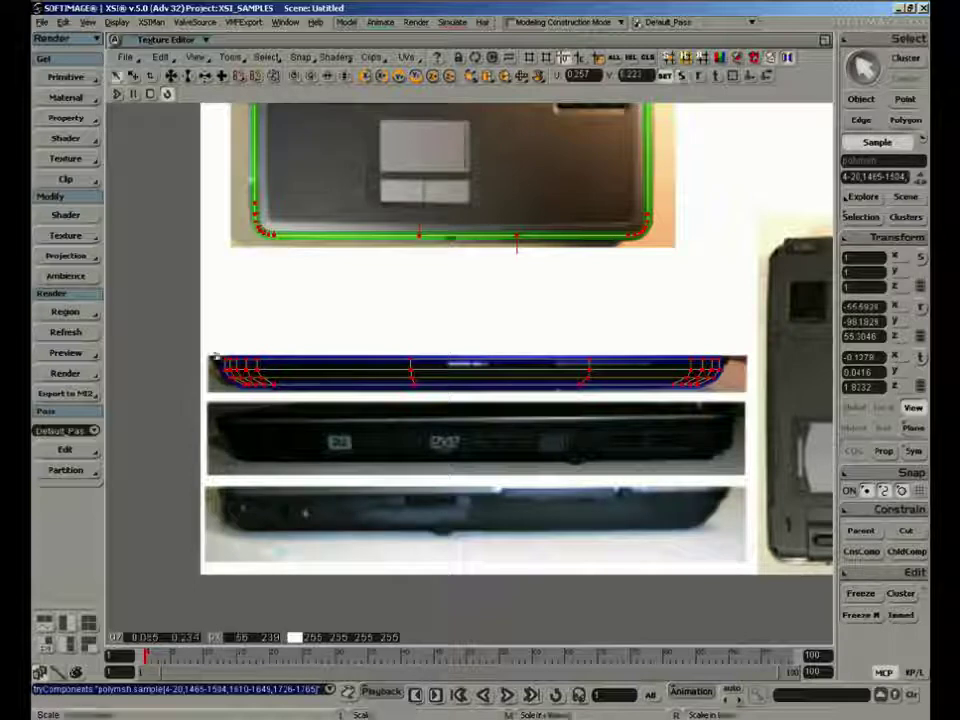
left_click_drag(214, 345, 738, 416)
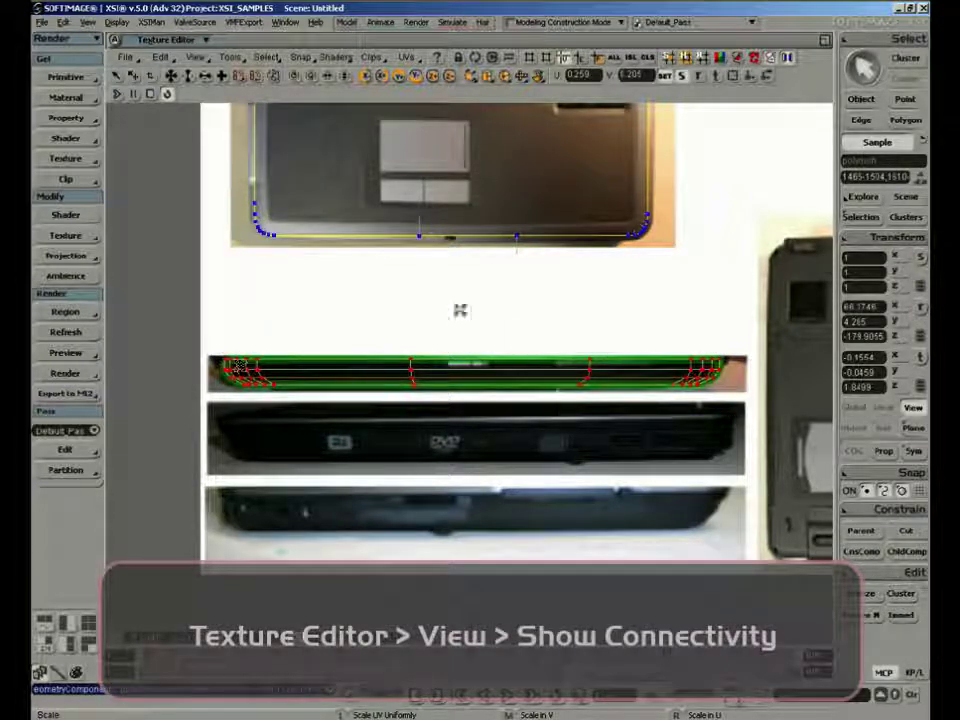
left_click(789, 59)
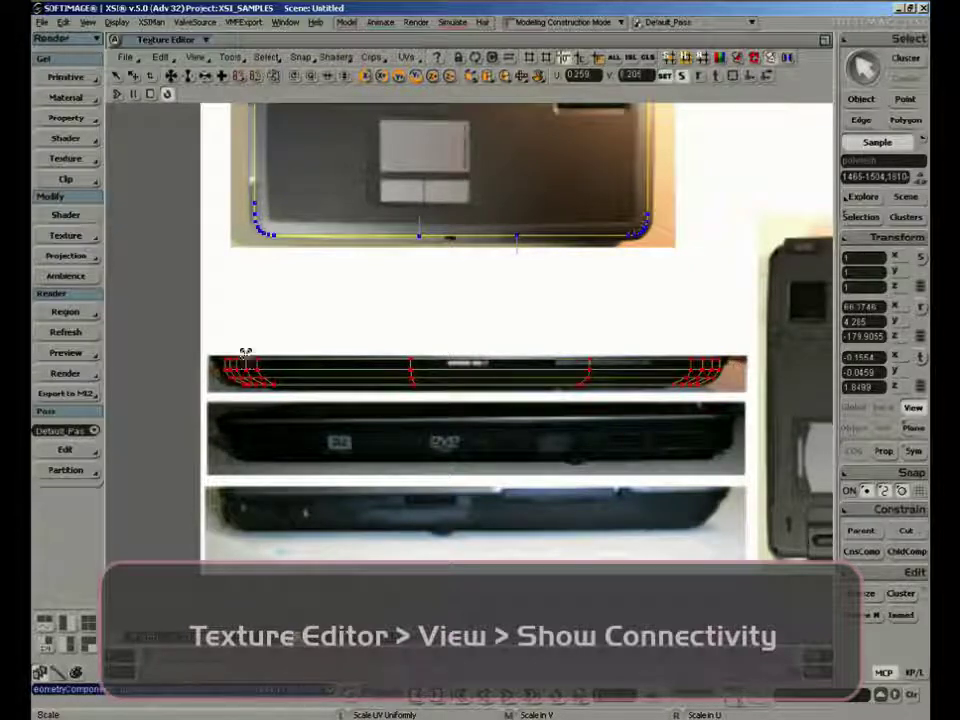
Pull the front-side UV points at the strip's upper-left corner outward to the photographed outline and undo the last nudge
key("v")
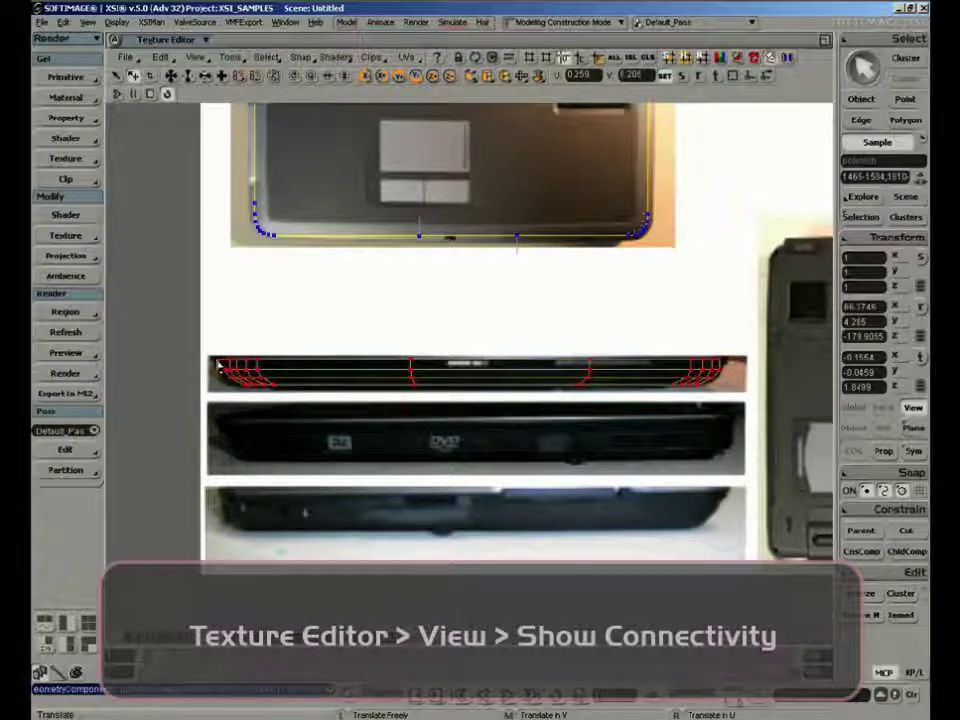
left_click_drag(218, 364, 216, 360)
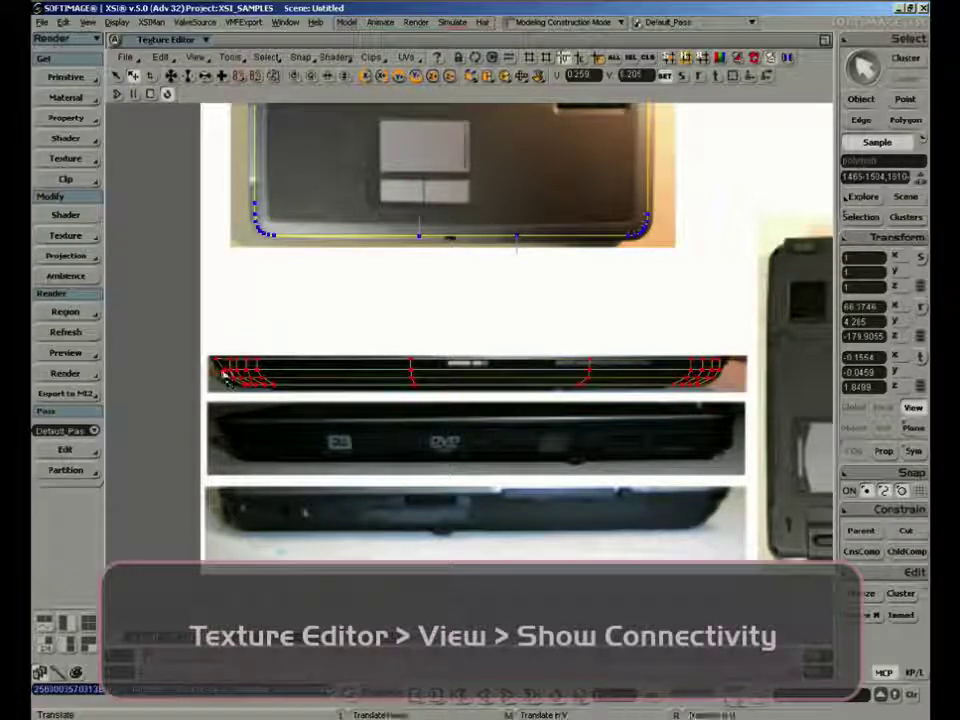
key("ctrl+z")
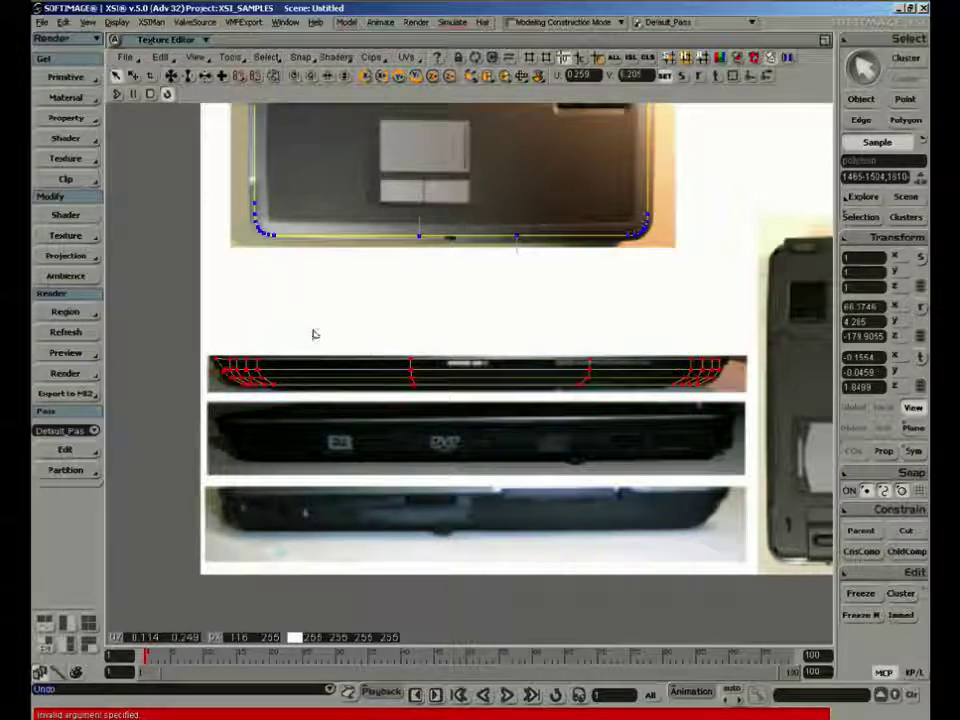
Return to the split layout and select the laptop base in the 3D view, facing its right side
key("space")
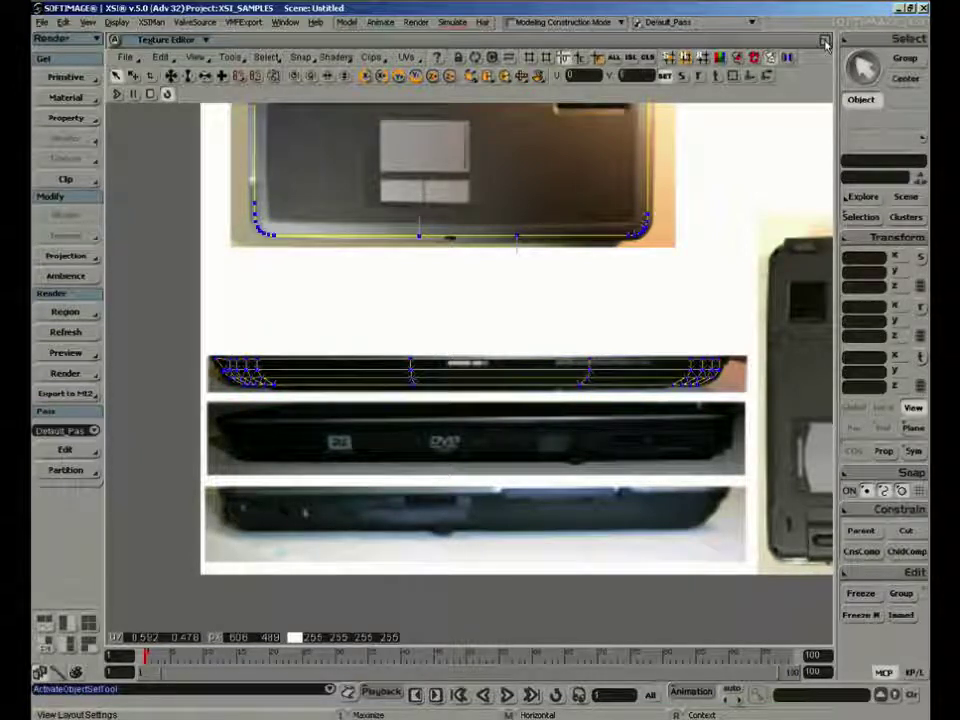
left_click(824, 41)
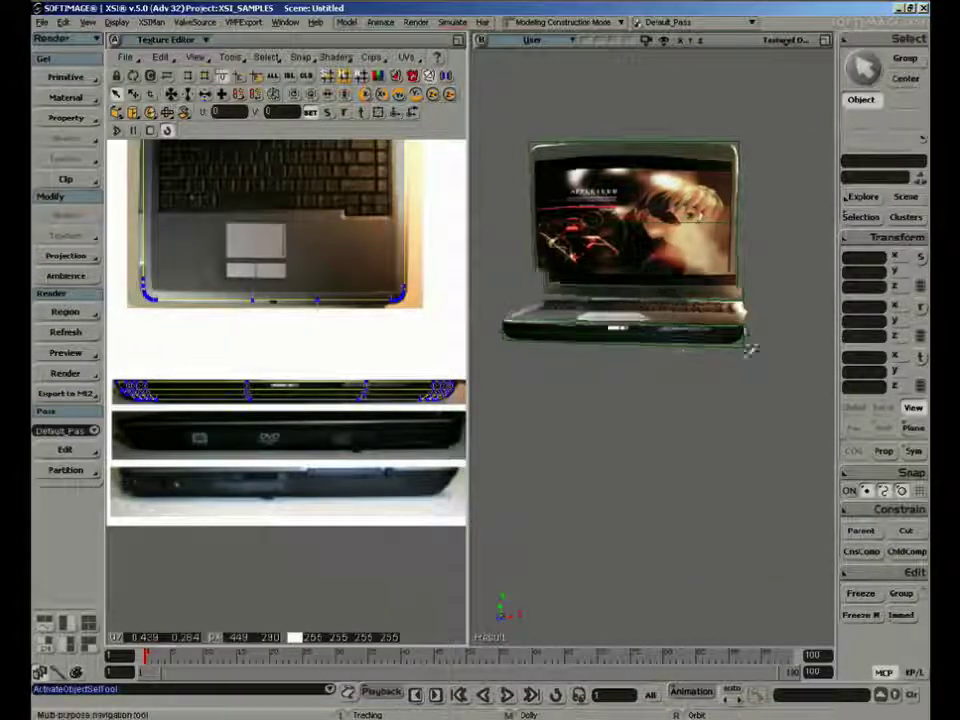
right_click_drag(750, 349, 637, 370)
left_click(668, 348)
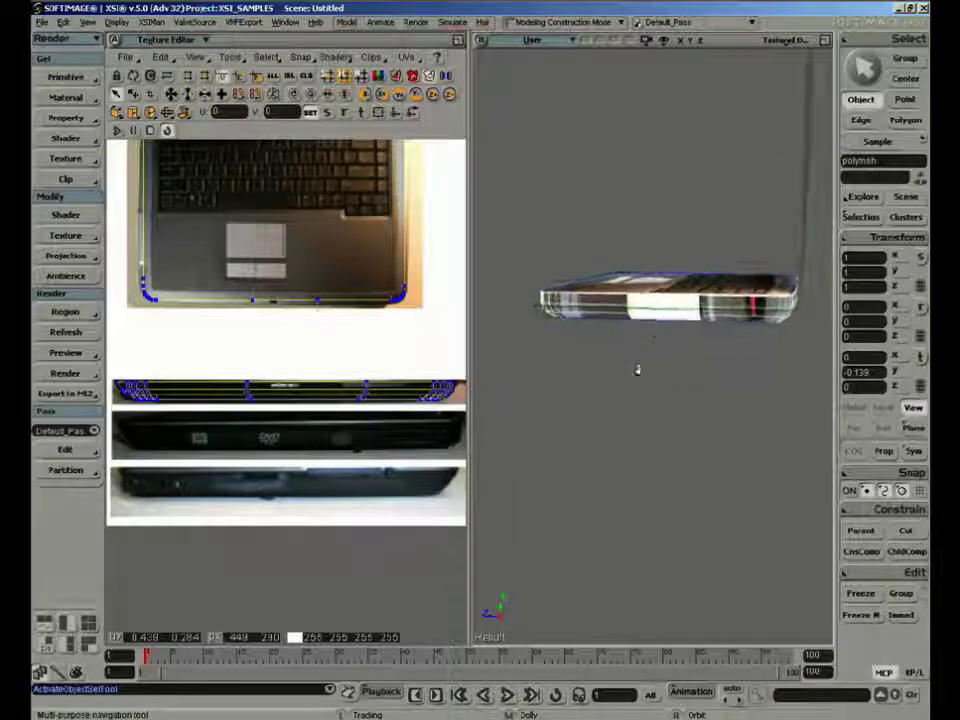
Try to range-select the upper polygon row along the base's right side and undo the last polygon selection
key("u")
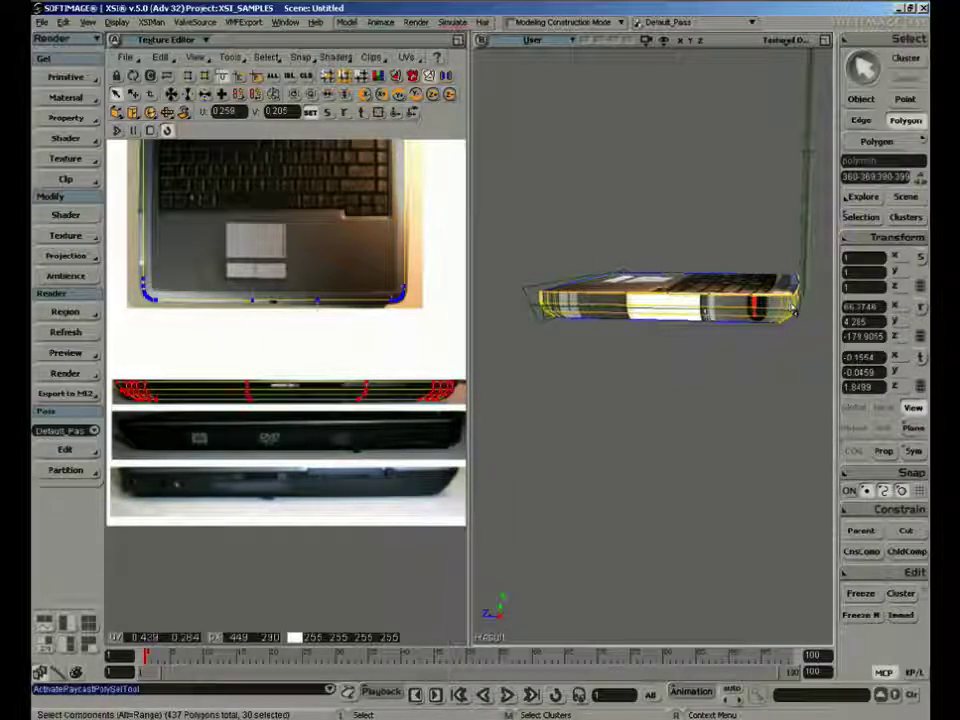
left_click(795, 310)
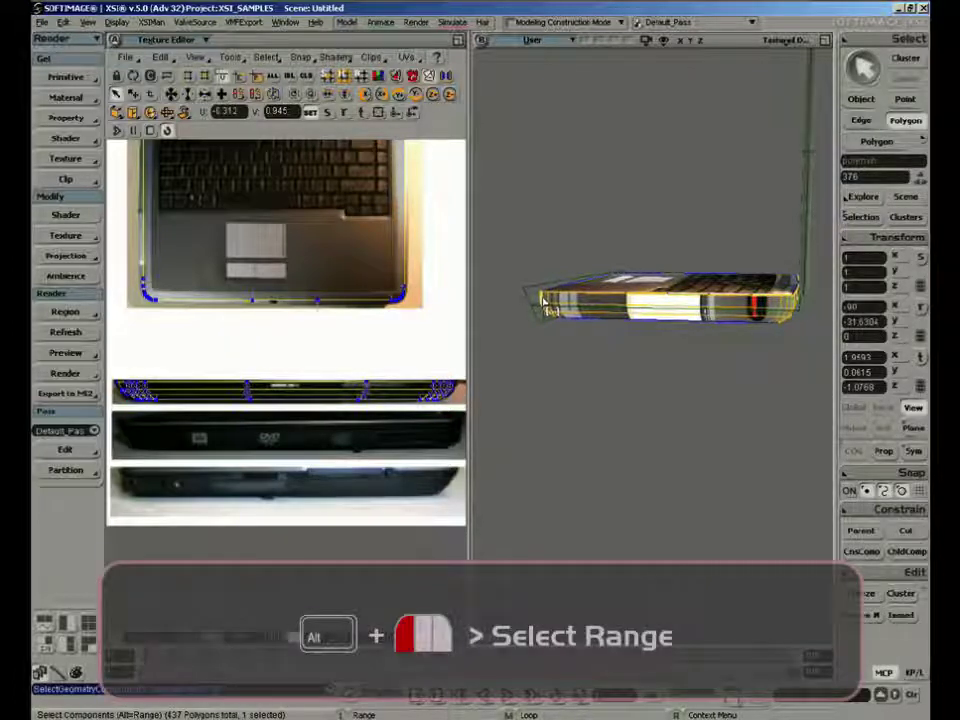
left_click(547, 308, "alt")
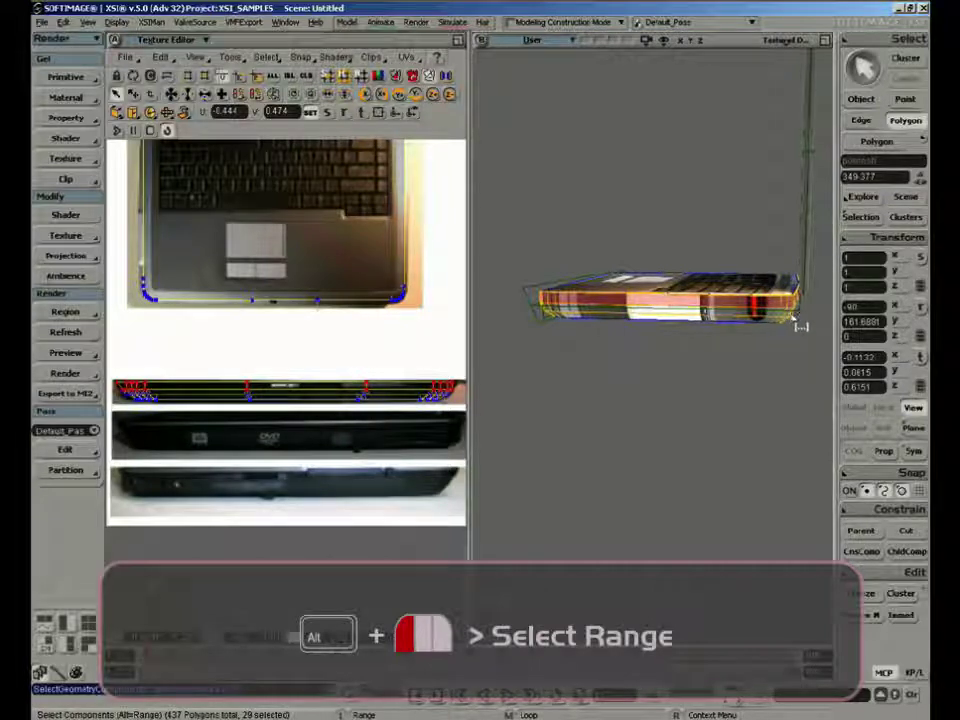
left_click(744, 328, "alt")
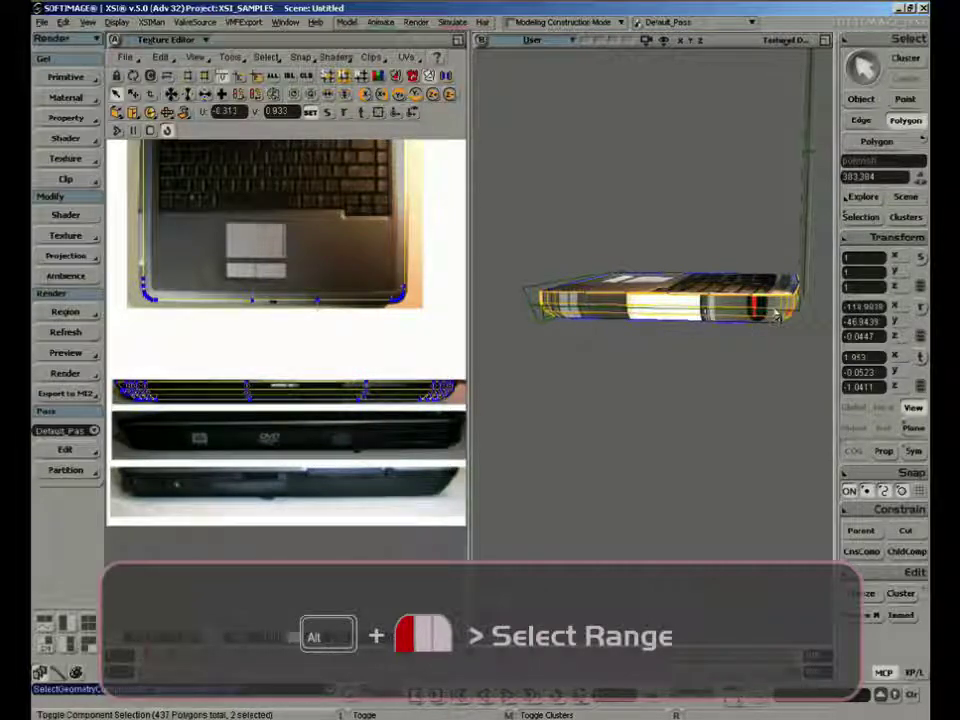
key("ctrl+z")
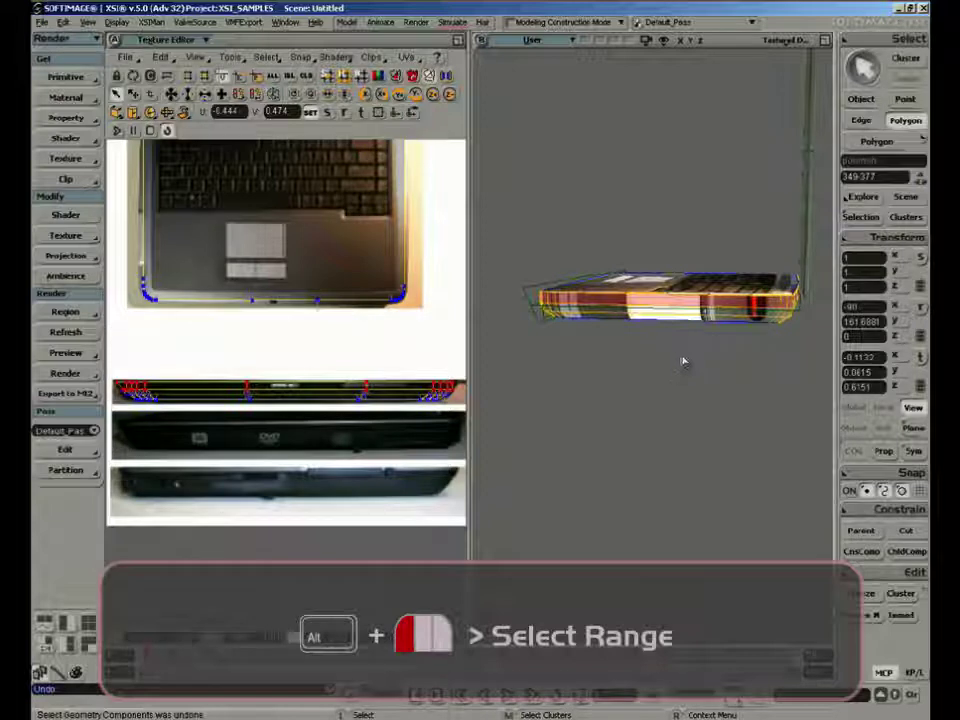
Enlarge the 3D view and range-select the upper row of polygons along the base's right side, polygons 370-377
left_click(824, 40)
key("s")
middle_click_drag(680, 250, 709, 255)
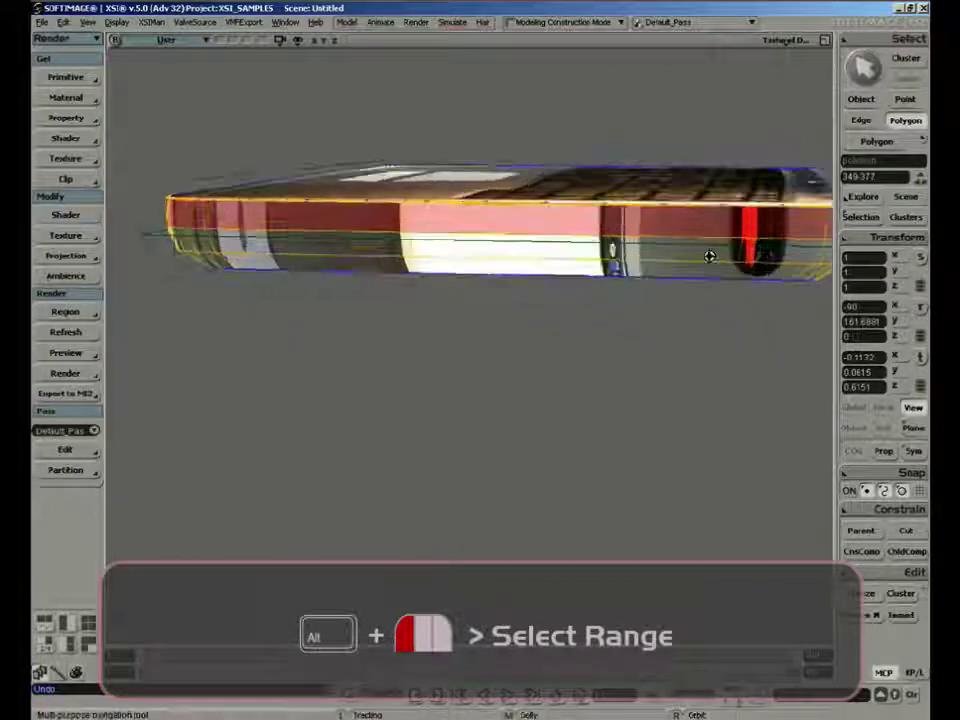
left_click_drag(709, 255, 579, 311)
right_click_drag(579, 311, 572, 299)
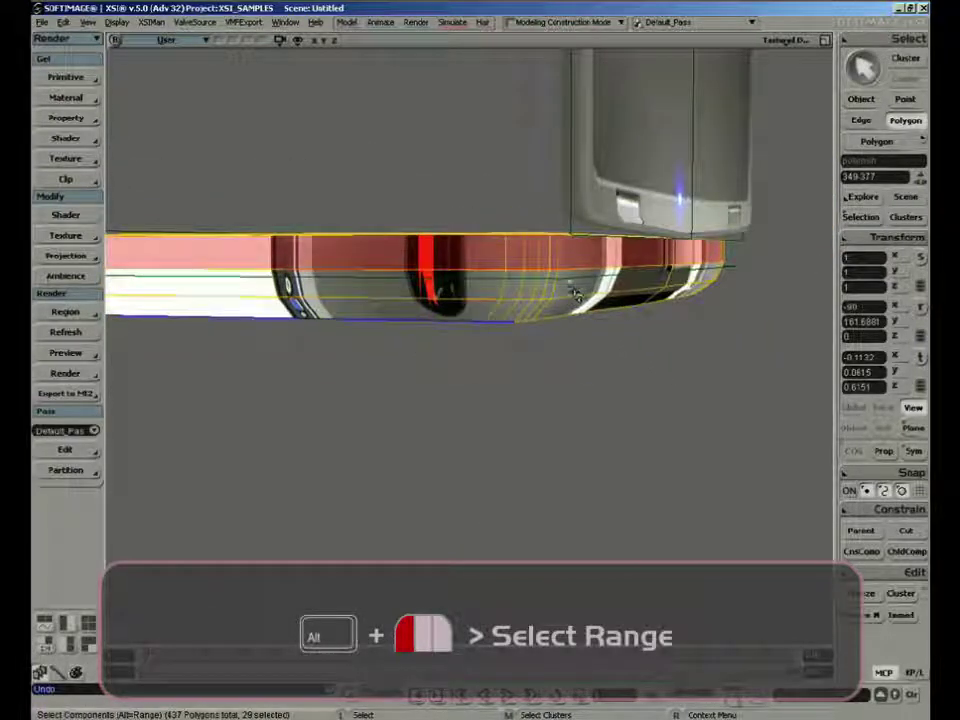
left_click(555, 258)
key("s")
middle_click_drag(556, 260, 545, 232)
right_click_drag(545, 232, 657, 255)
middle_click_drag(657, 255, 583, 214)
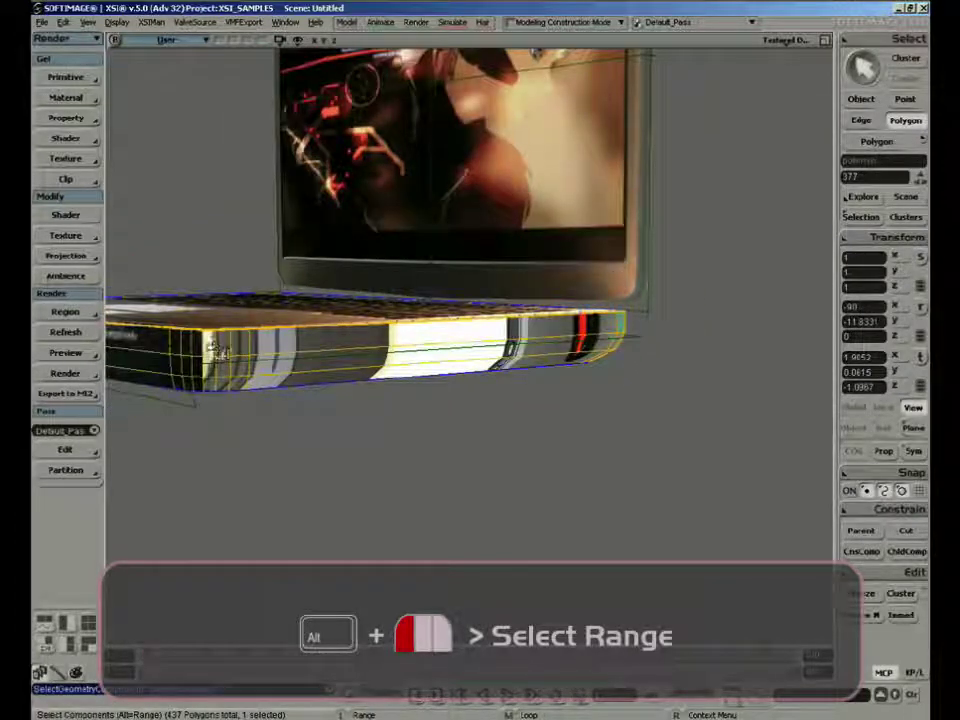
left_click(208, 347, "alt")
left_click(213, 357, "alt")
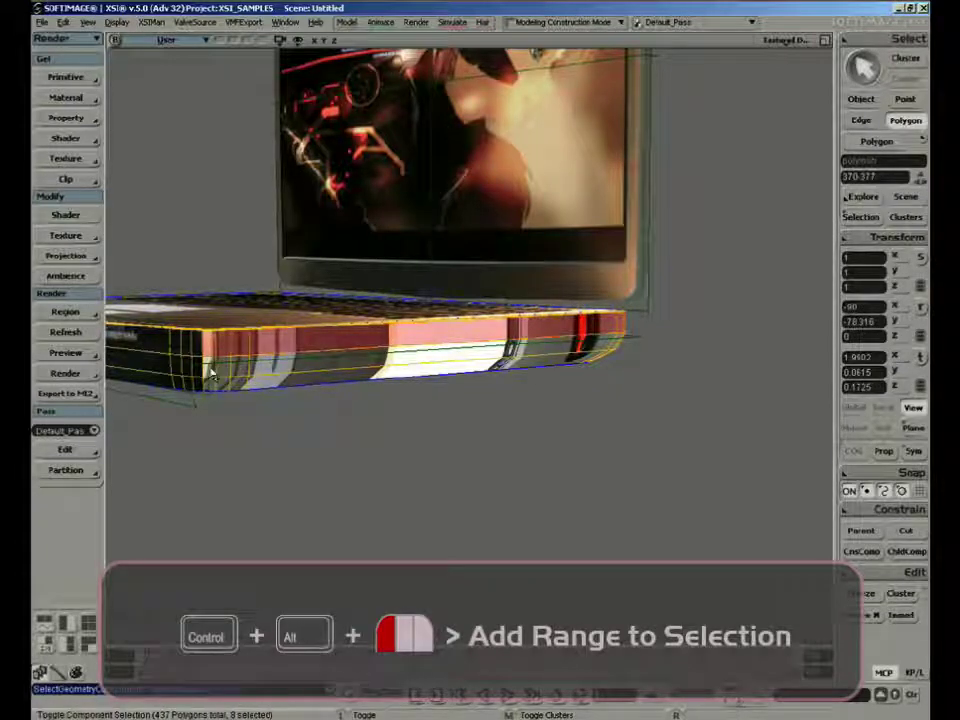
Add the middle row of polygons along the base's right side to the selection as a range
key("s")
right_click_drag(652, 353, 580, 347)
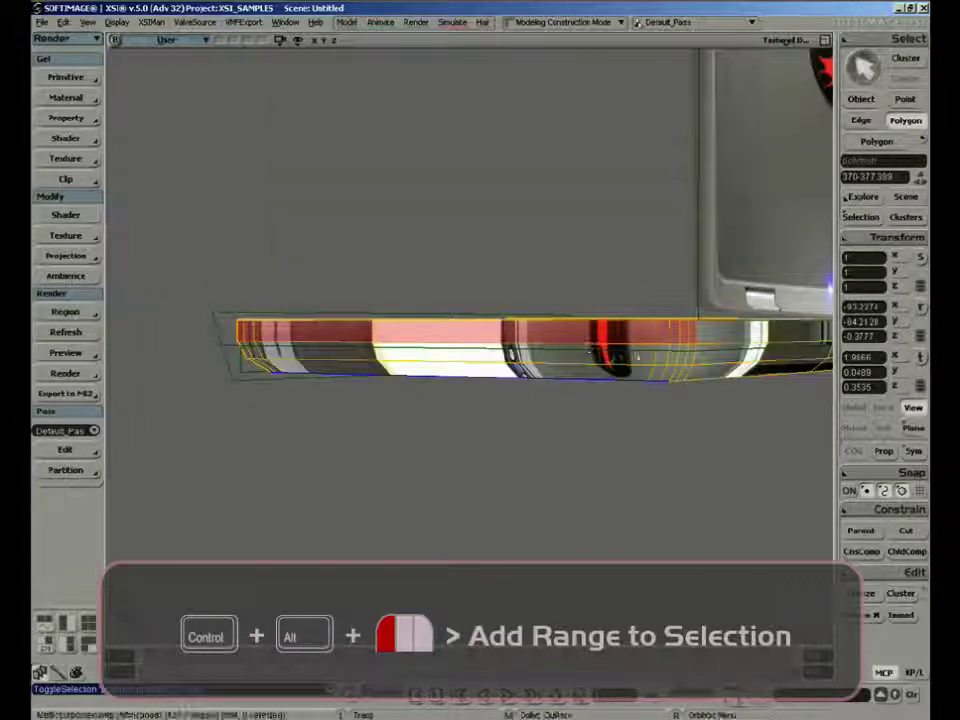
left_click(685, 378, "ctrl+alt")
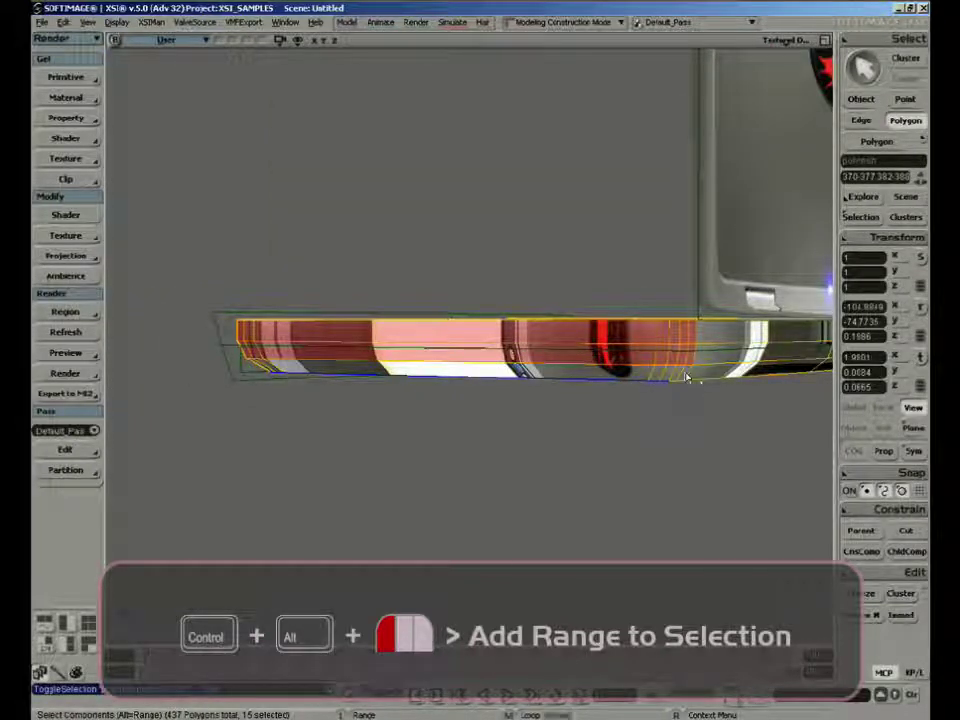
Add the lowest row of right-side polygons, including the front and rear corner ones, to complete the selection
left_click(687, 375, "ctrl")
key("s")
right_click_drag(482, 401, 541, 398)
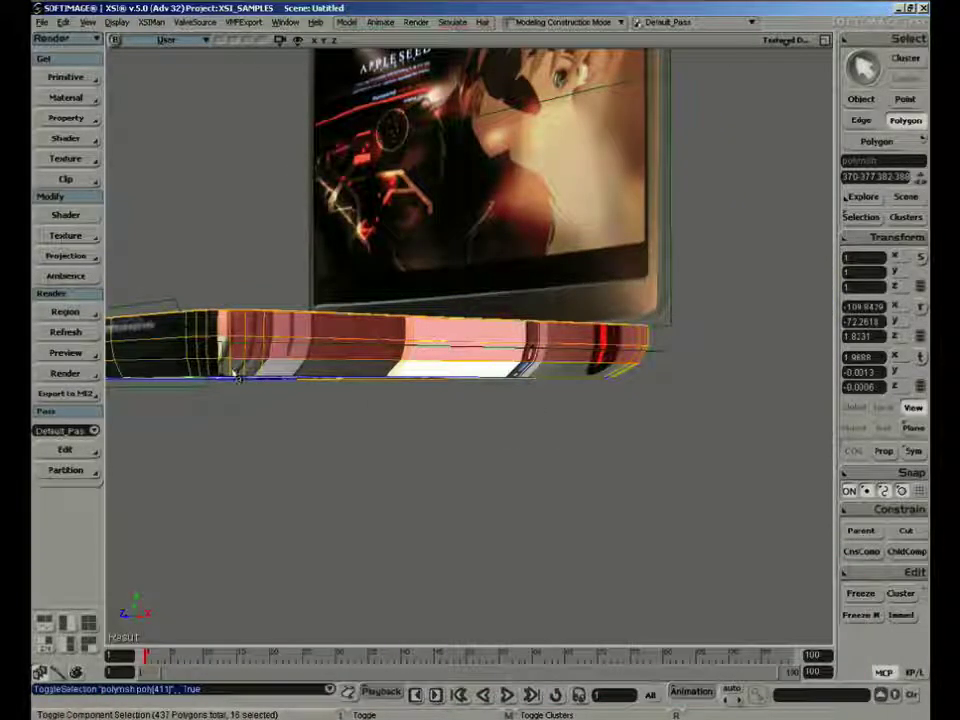
left_click(234, 380, "ctrl")
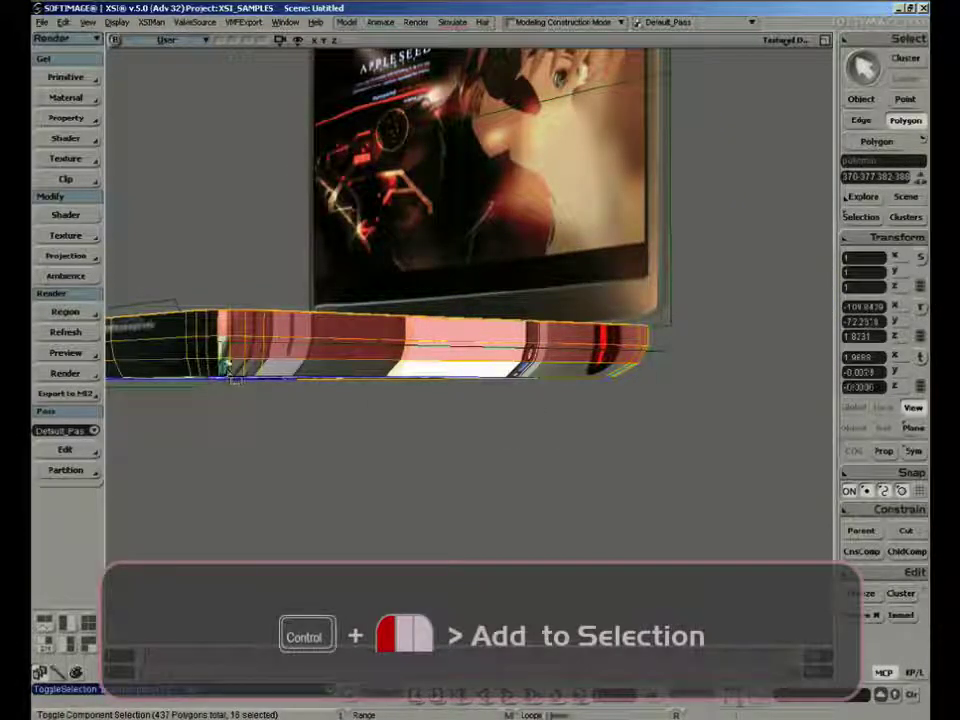
key("ctrl+z")
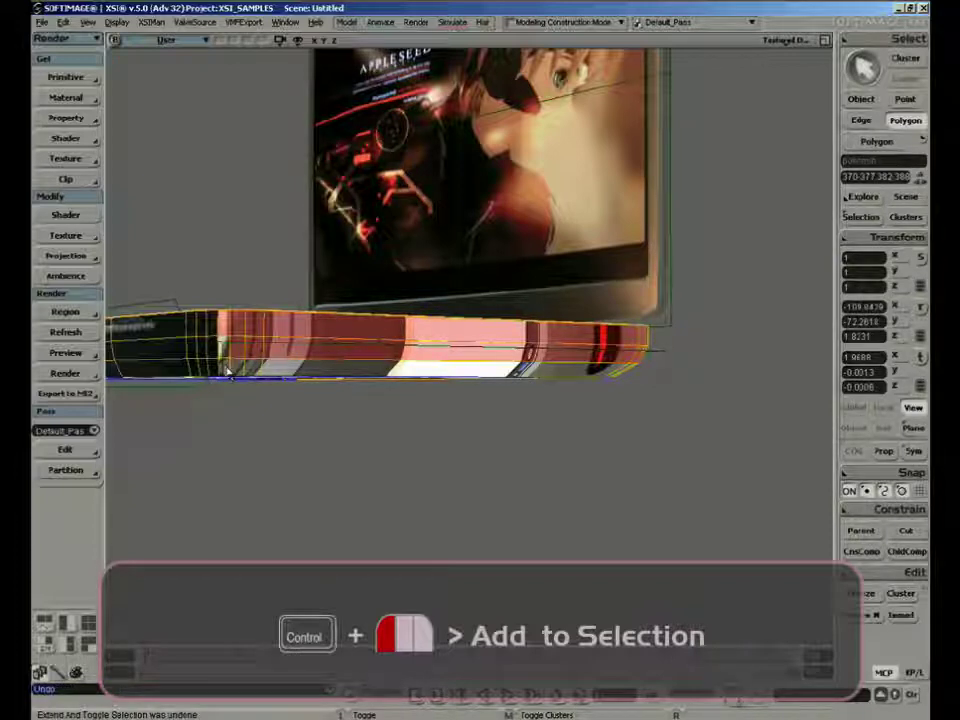
left_click(229, 373, "ctrl")
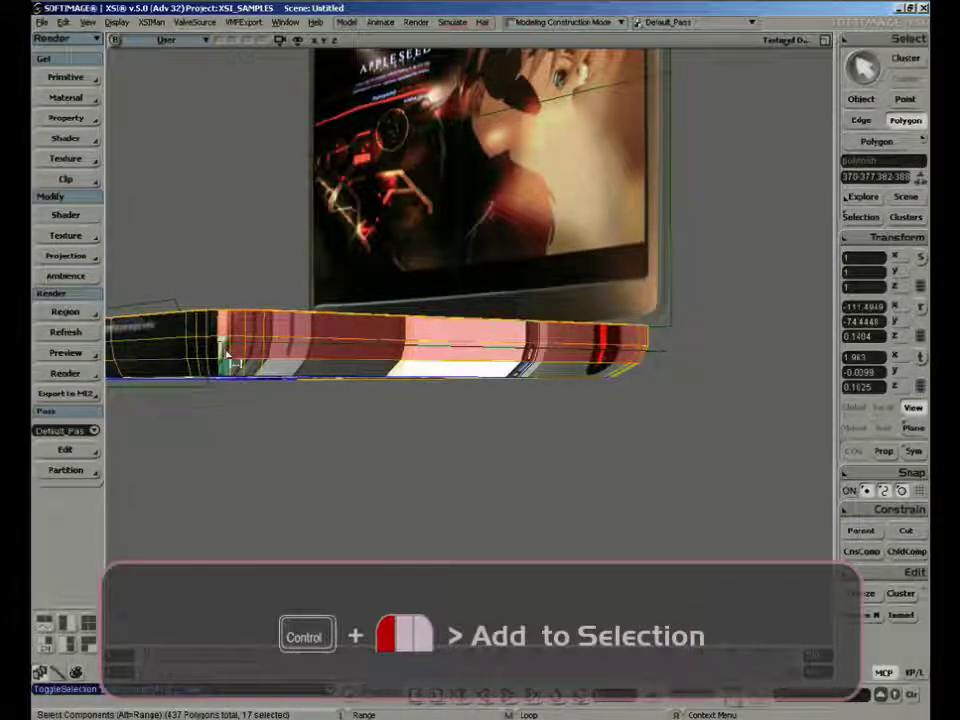
left_click(228, 357, "ctrl")
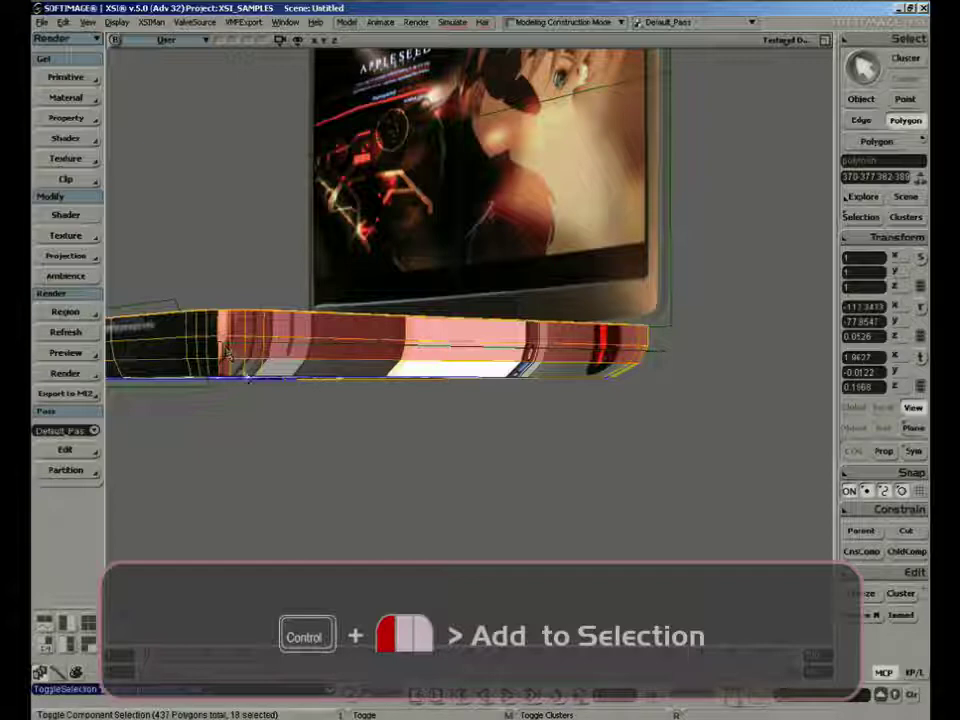
left_click(290, 377, "ctrl")
key("s")
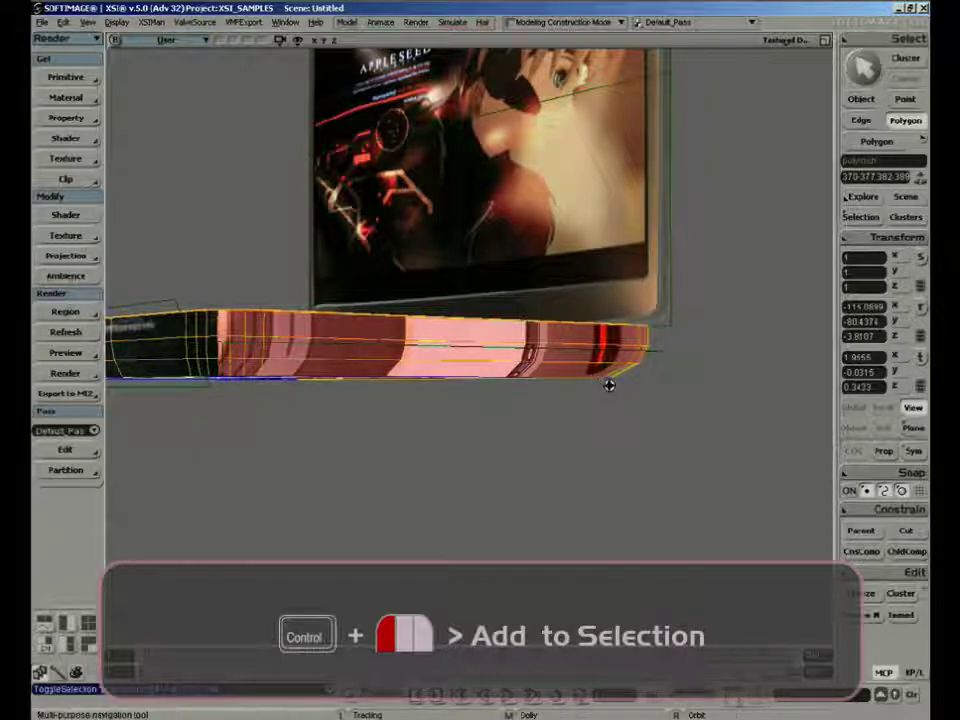
right_click_drag(608, 386, 517, 373)
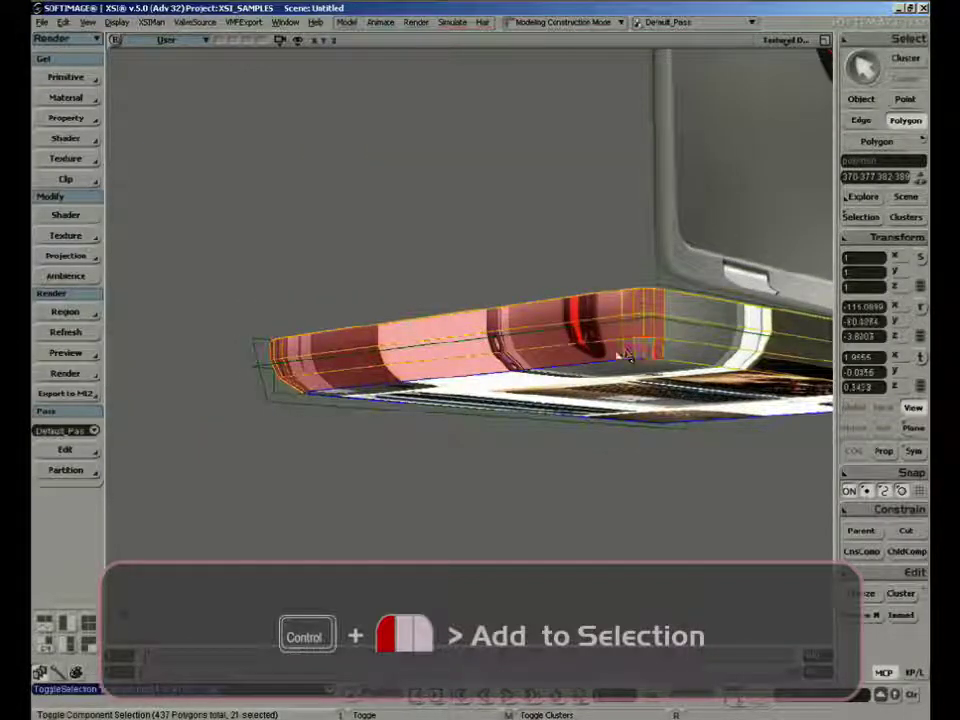
Frame all UVs in the Texture Editor and reproject the selected right-side polygons with YZ Object Aligned
key("s")
right_click_drag(620, 355, 507, 229)
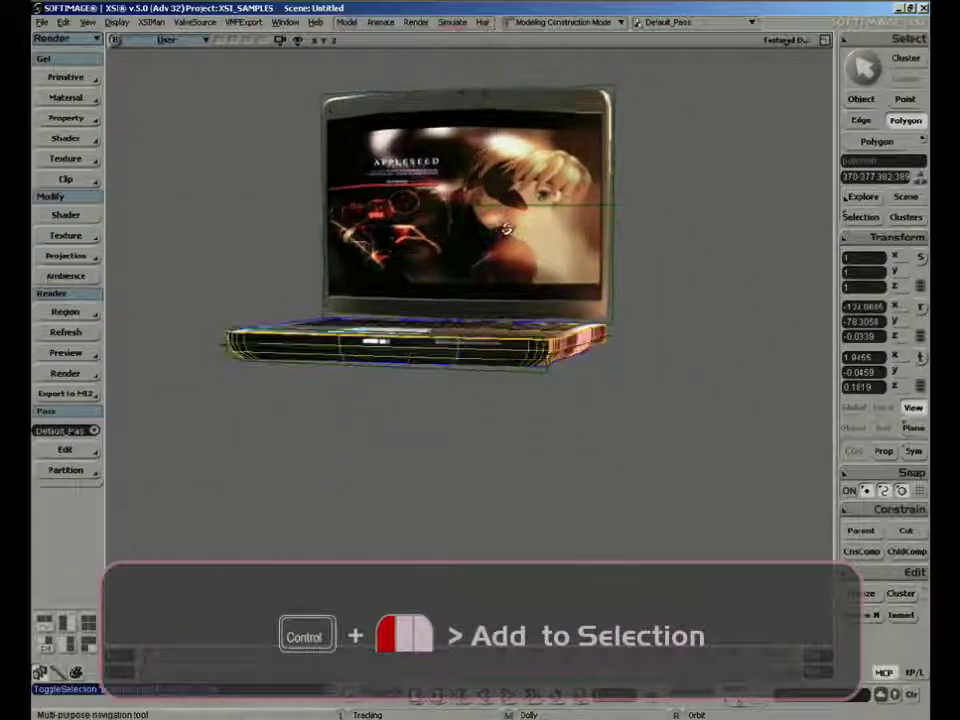
left_click(823, 40)
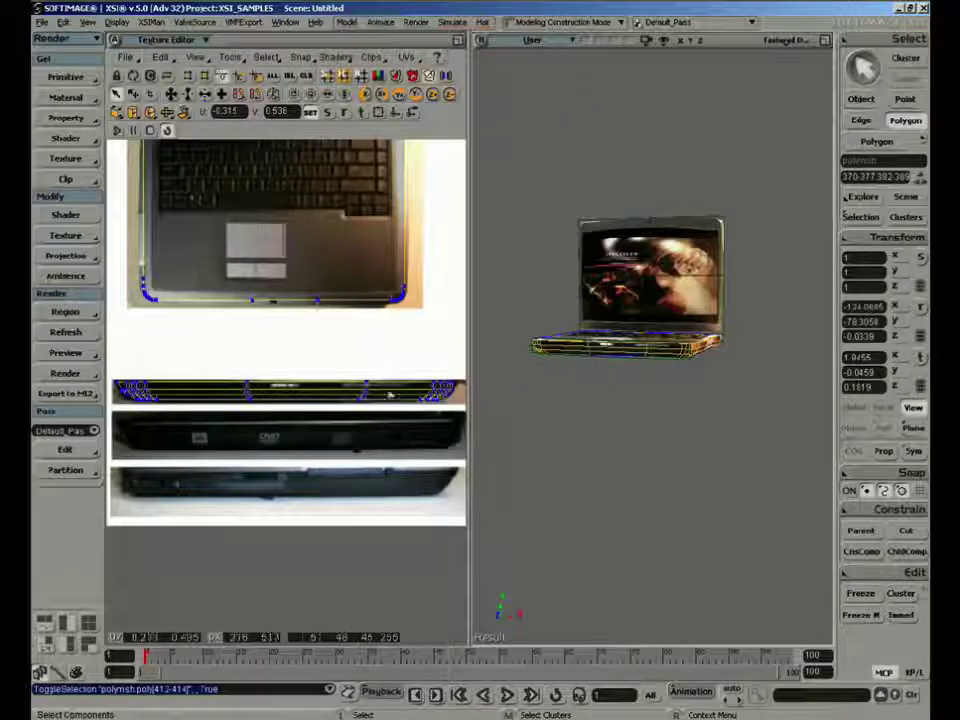
key("f")
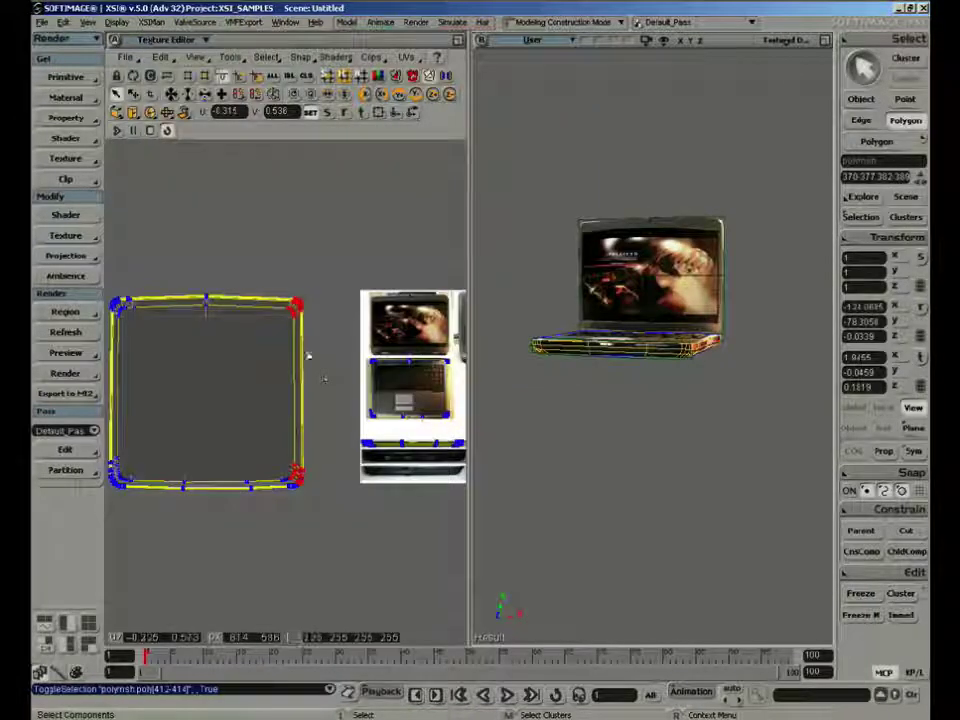
left_click(121, 112)
left_click(144, 148)
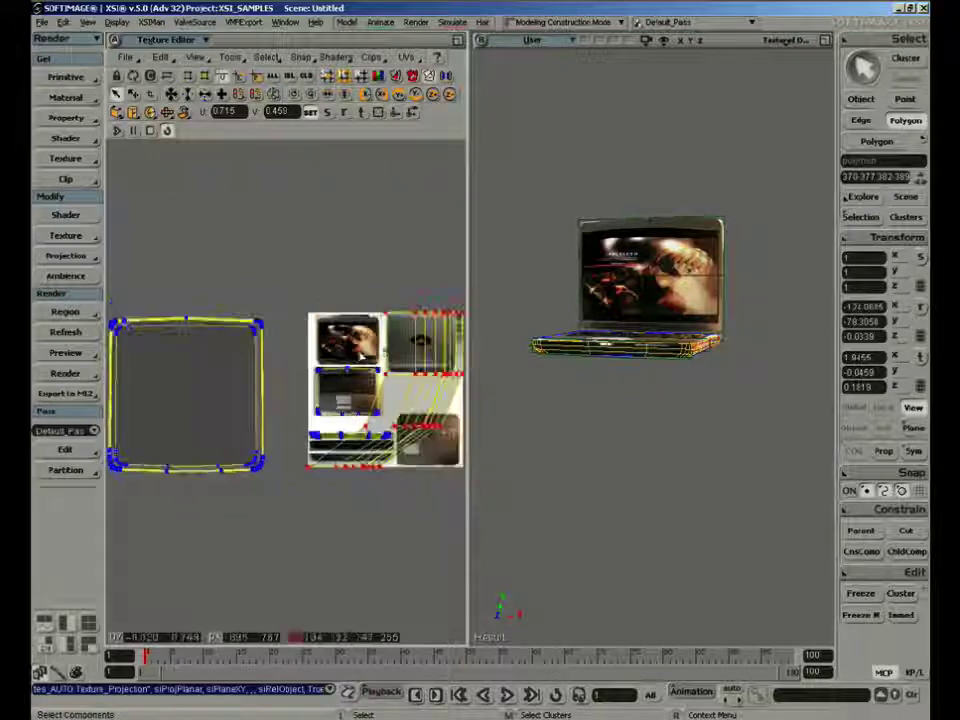
left_click(117, 112)
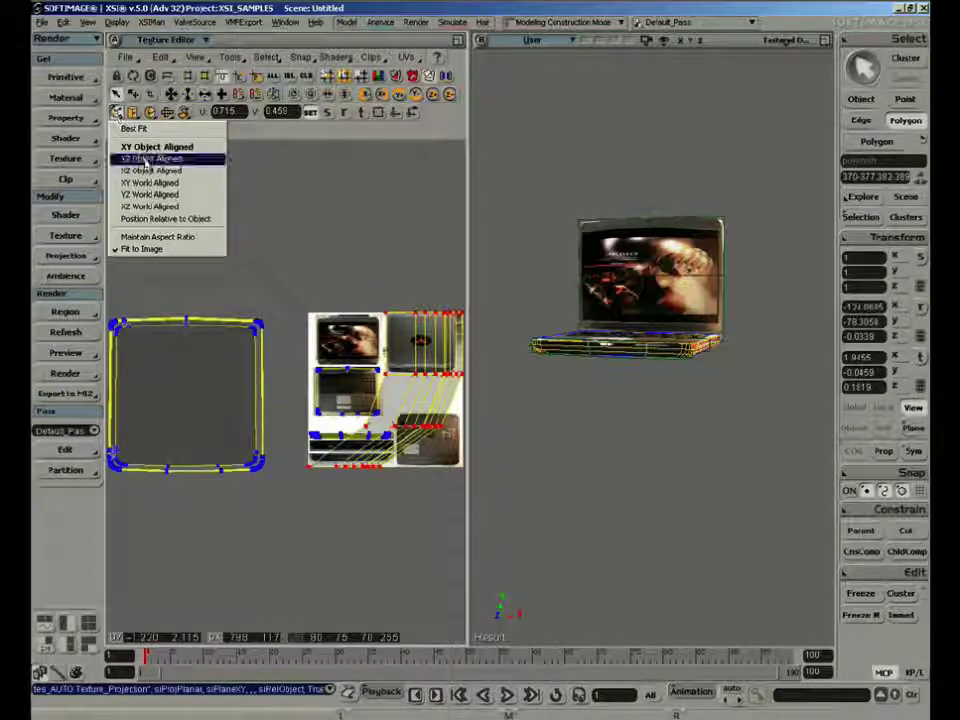
left_click(146, 160)
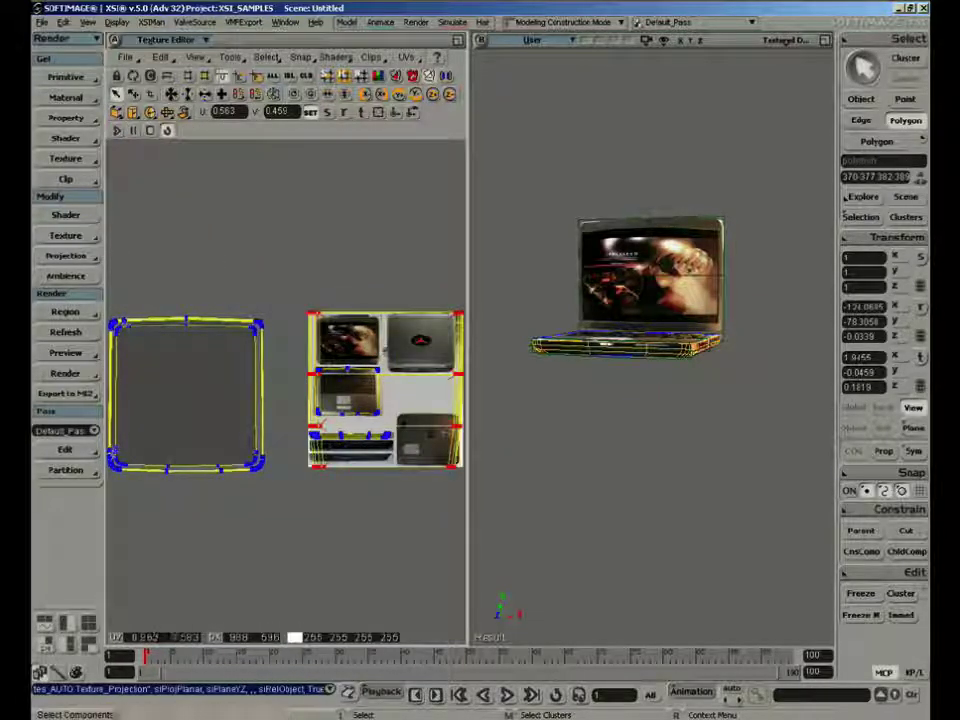
Shrink the right-side UVs and move them onto the middle side-view strip of the photo sheet
key("v")
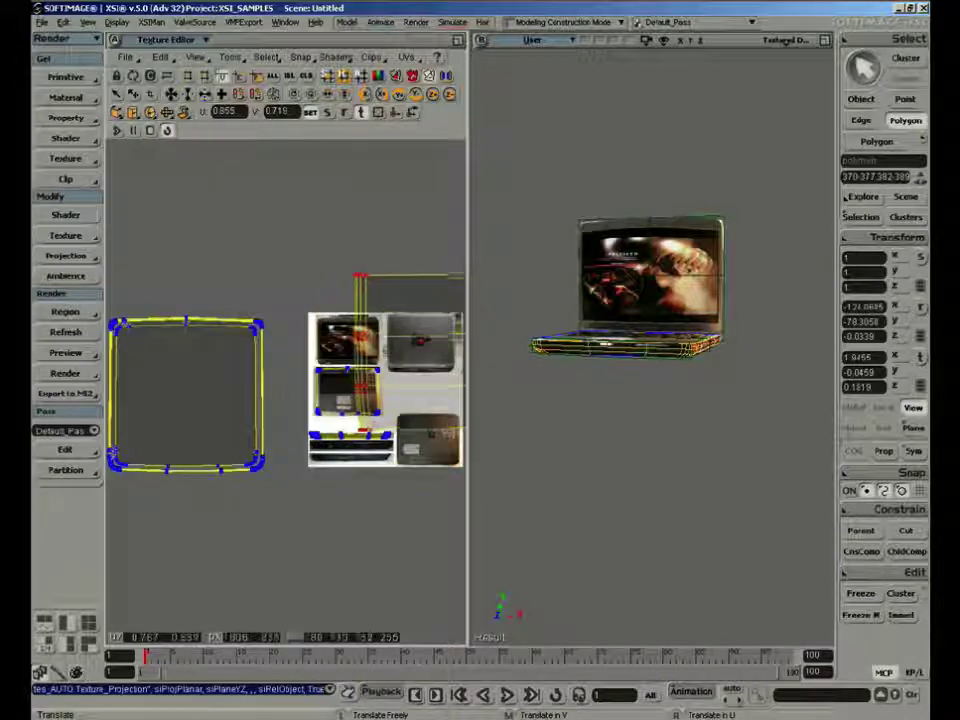
left_click_drag(428, 338, 430, 343)
key("s")
right_click_drag(786, 384, 692, 364)
middle_click_drag(692, 364, 605, 416)
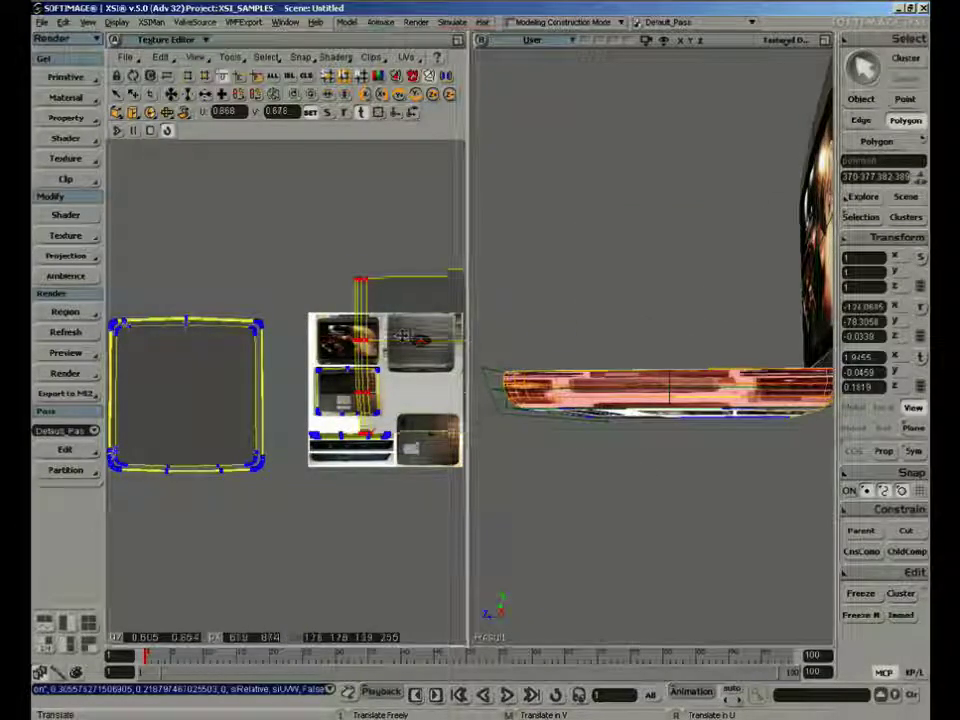
left_click_drag(401, 337, 386, 463)
key("x")
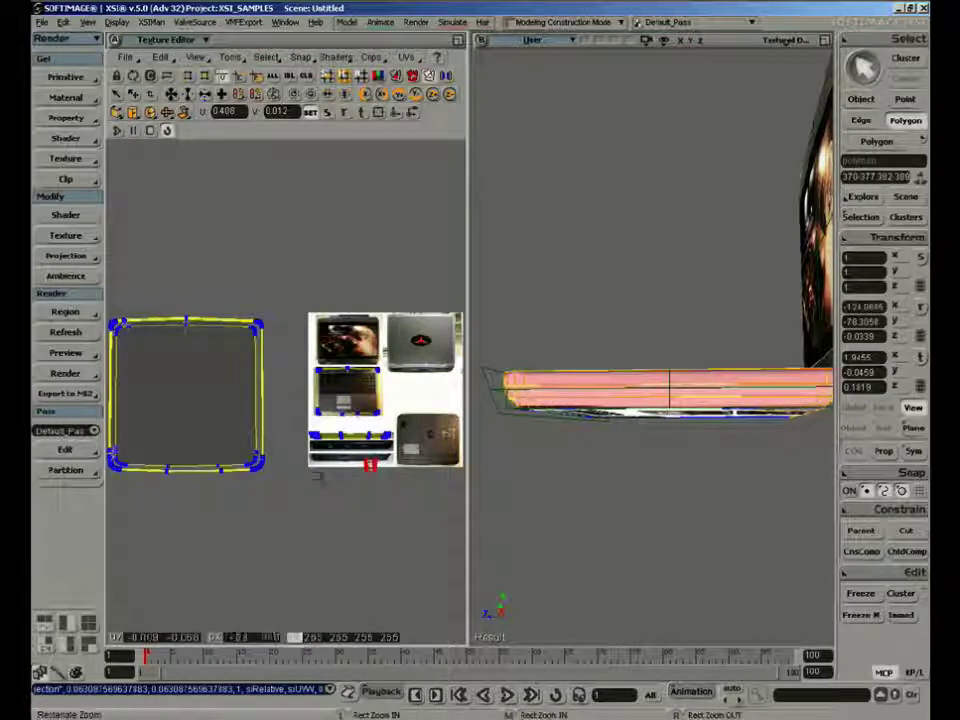
key("z")
left_click_drag(297, 475, 257, 369)
key("v")
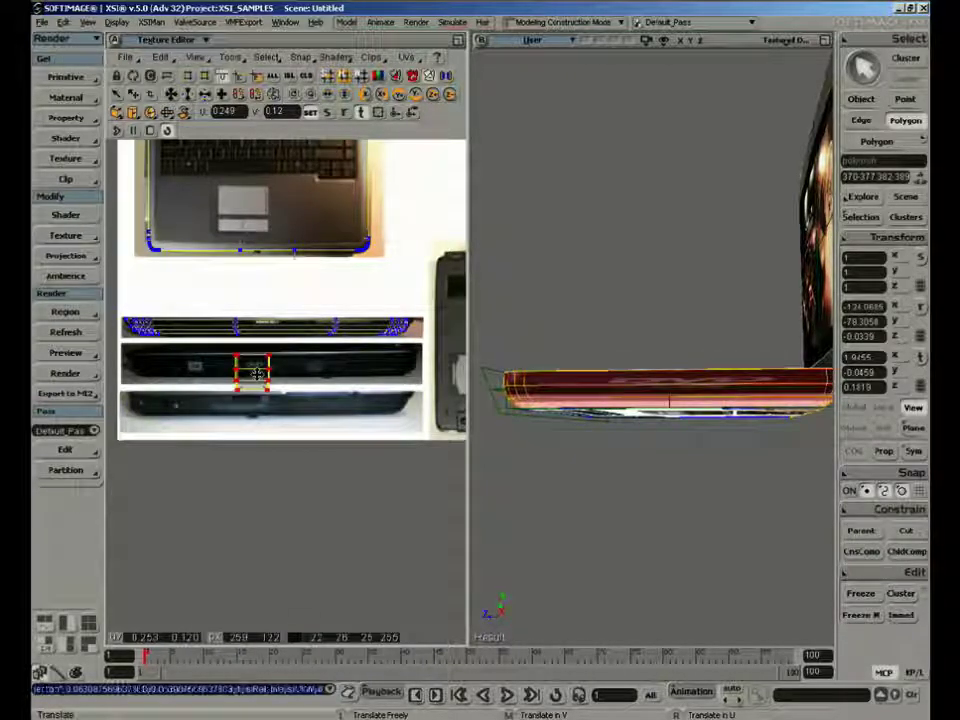
Clear the polygon selection, then squash and widen the right-side UVs and shift them within the middle side-view strip
key("space")
key("v")
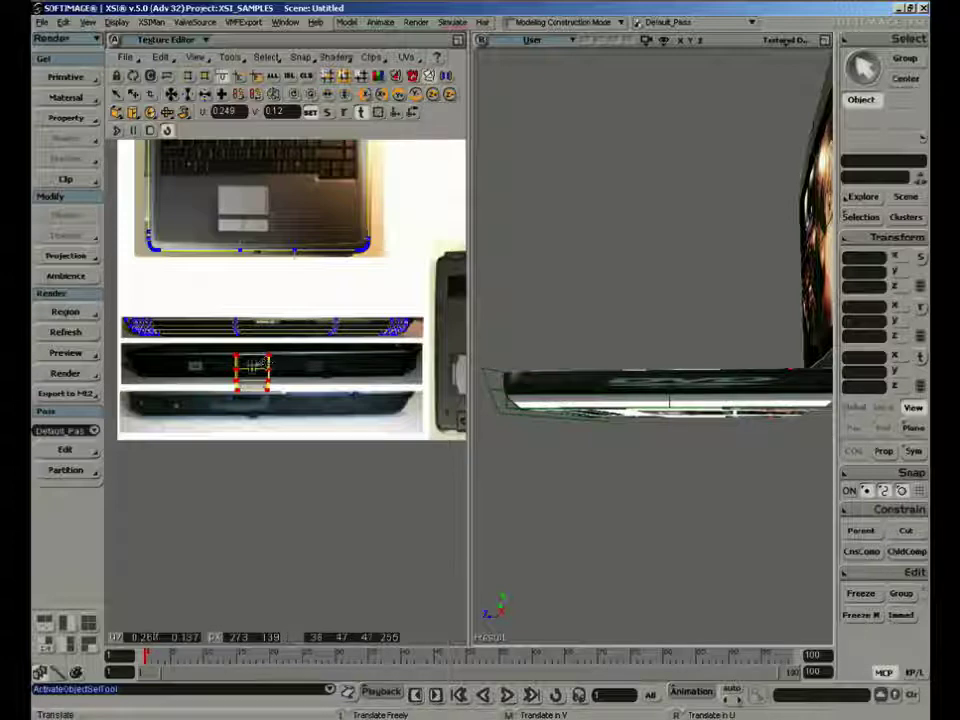
mouse_move(254, 367)
left_mouse_down()
mouse_move(286, 366)
mouse_move(262, 369)
left_mouse_up()
mouse_move(262, 369)
middle_mouse_down()
mouse_move(328, 388)
mouse_move(255, 386)
middle_mouse_up()
right_click_drag(255, 385, 515, 370)
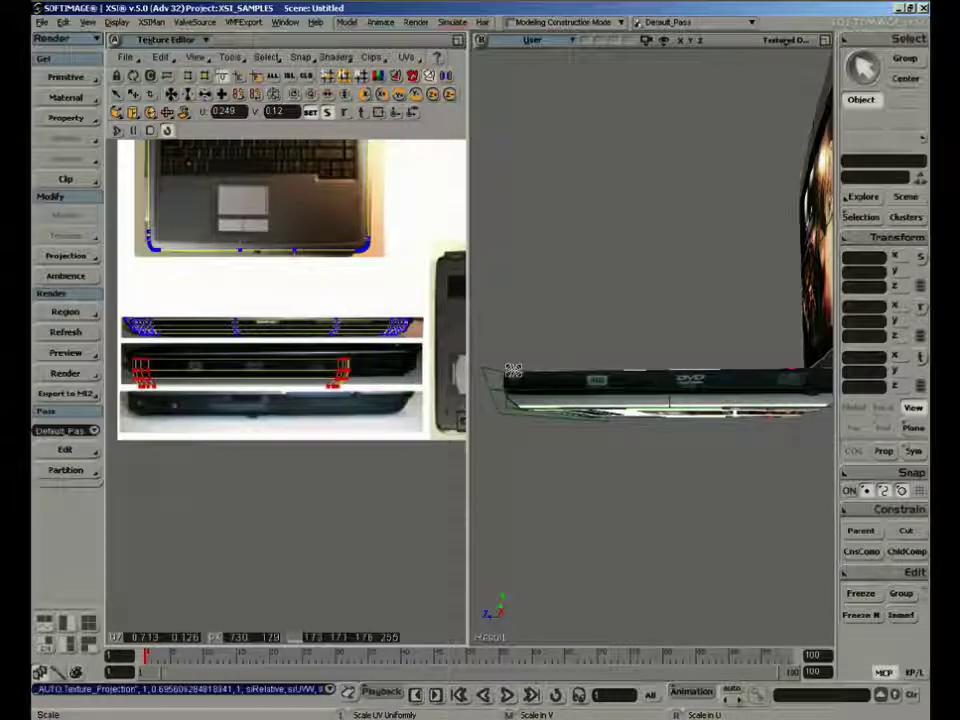
left_click_drag(241, 390, 258, 371)
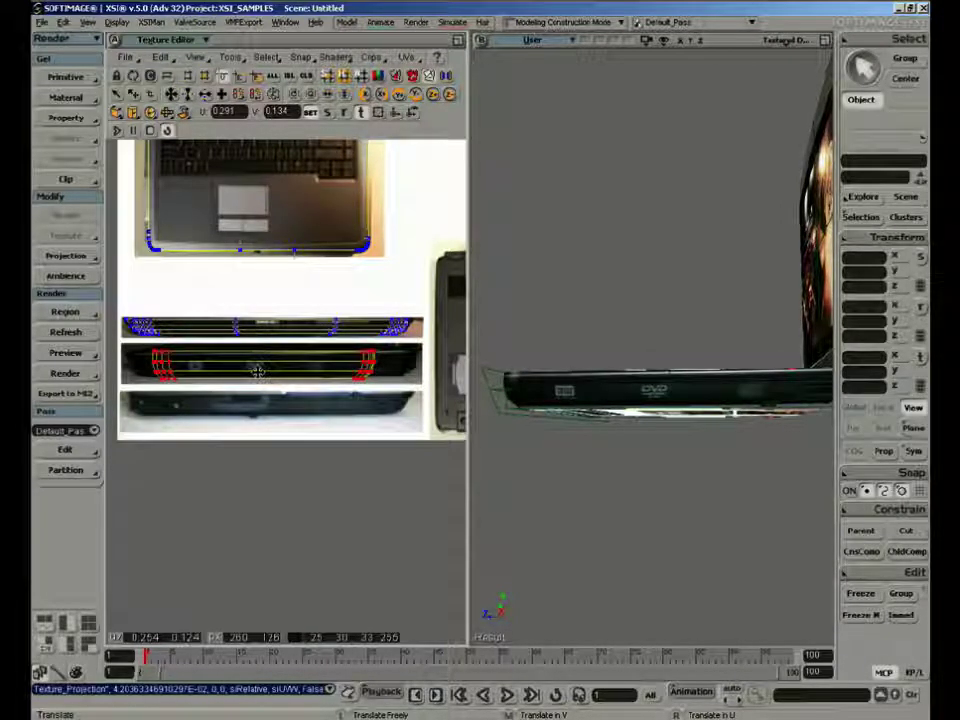
Stretch the right-side UVs horizontally across the middle strip and fine-tune their width and position to fit the photo
key("x")
middle_click_drag(258, 371, 258, 373)
right_click_drag(258, 373, 279, 372)
key("v")
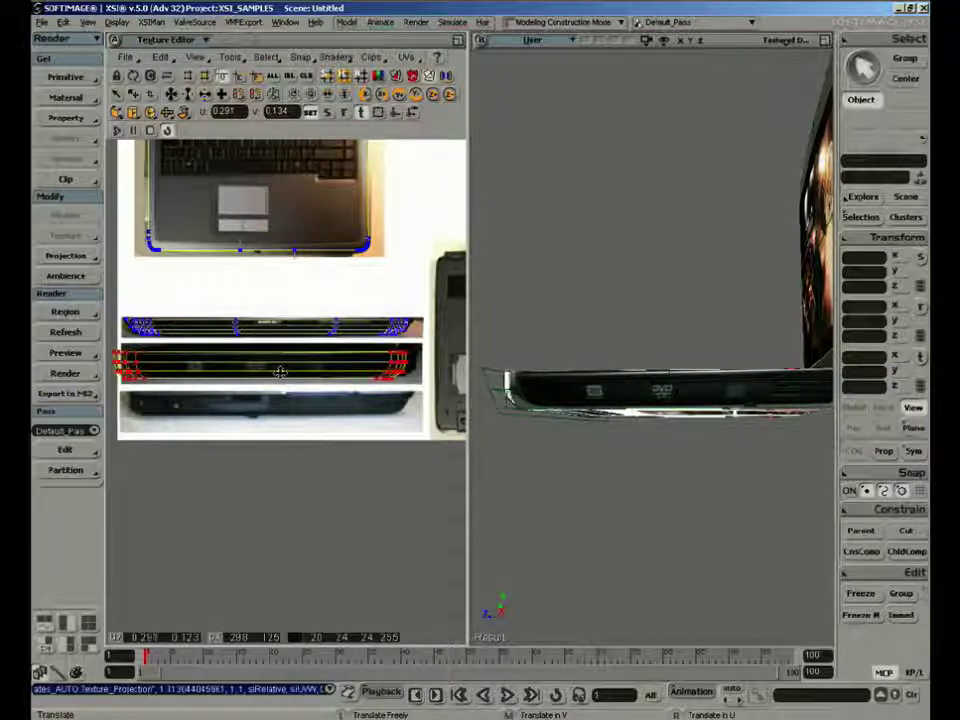
left_click_drag(279, 372, 289, 372)
key("s")
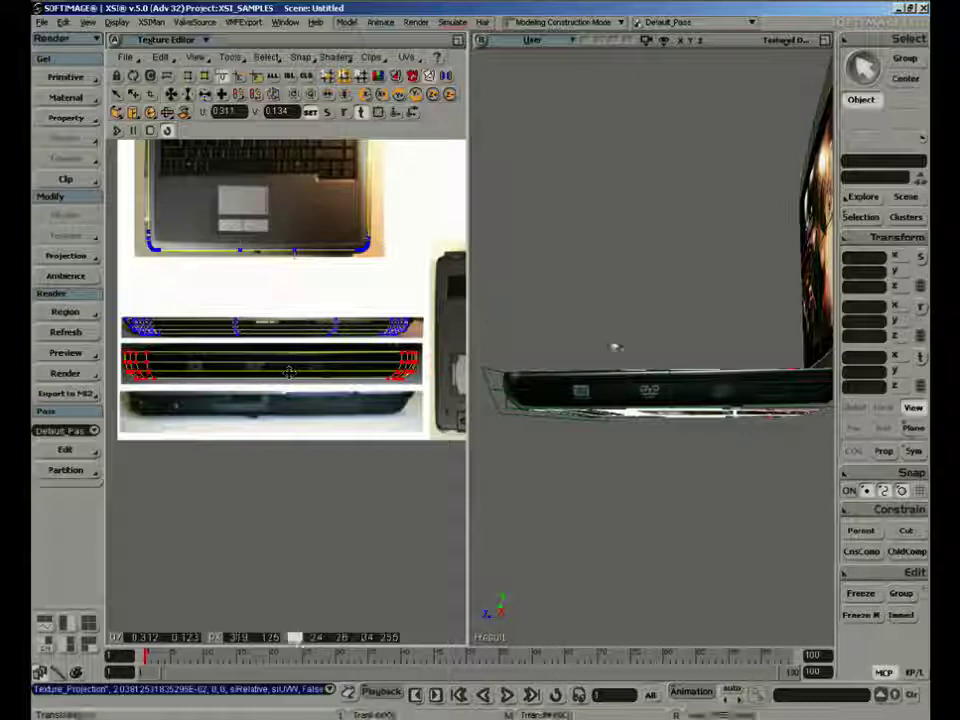
mouse_move(613, 347)
right_mouse_down()
mouse_move(630, 336)
mouse_move(618, 344)
right_mouse_up()
left_click_drag(257, 378, 255, 375)
Select the base and use raycast polygon selection to pick the left-side polygons, including the front corner ones
key("s")
right_click_drag(616, 343, 640, 340)
key("space")
left_click(643, 330)
key("s")
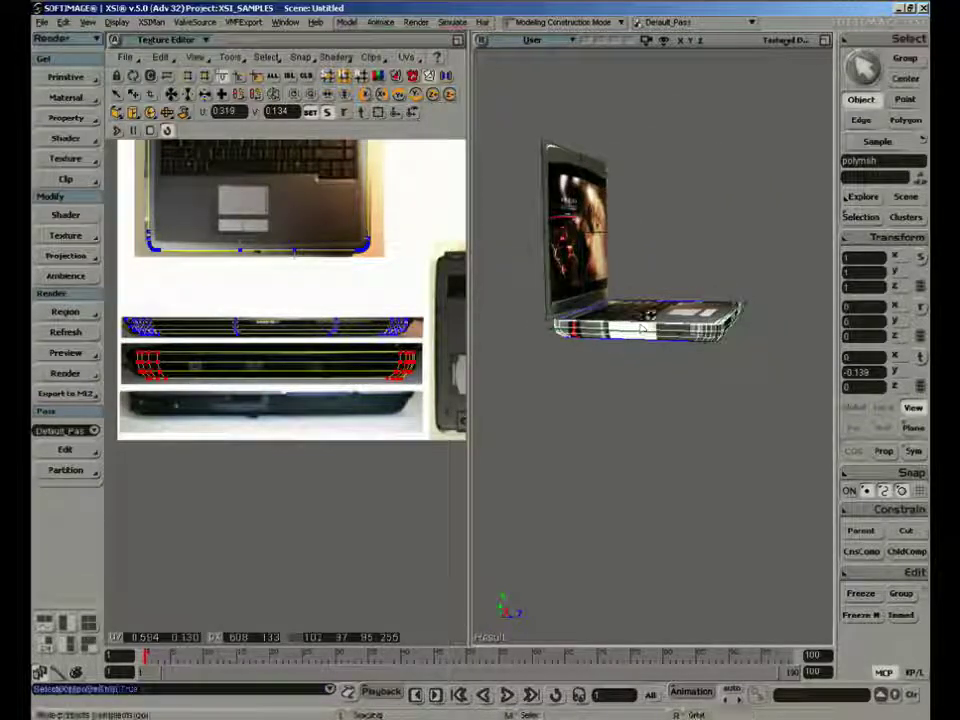
middle_click_drag(651, 315, 624, 347)
right_click_drag(703, 347, 679, 345)
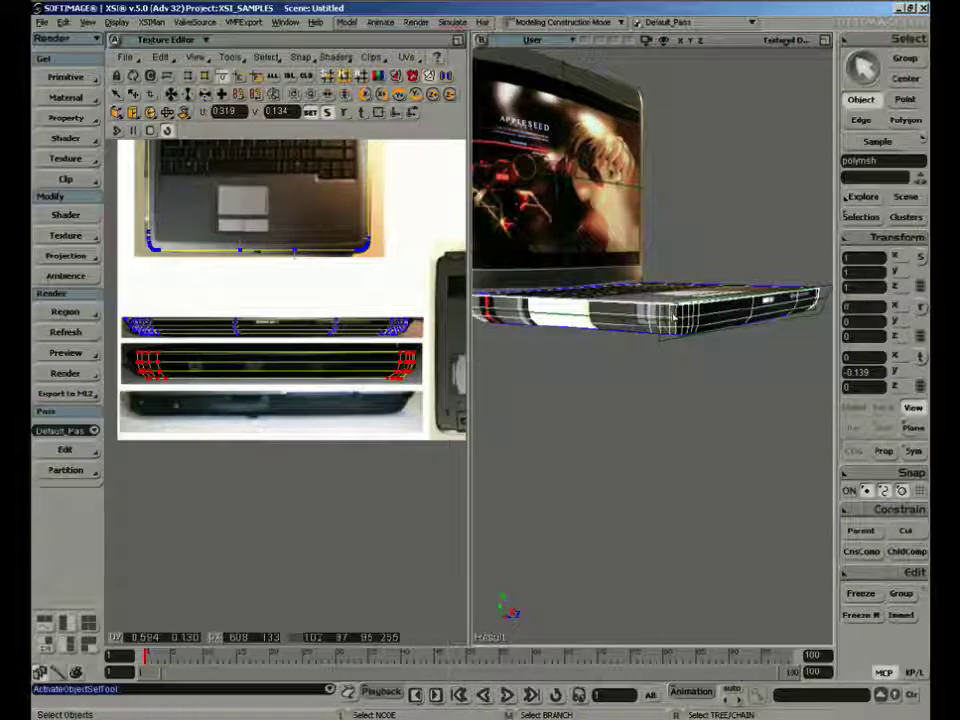
key("F10")
left_click(673, 320)
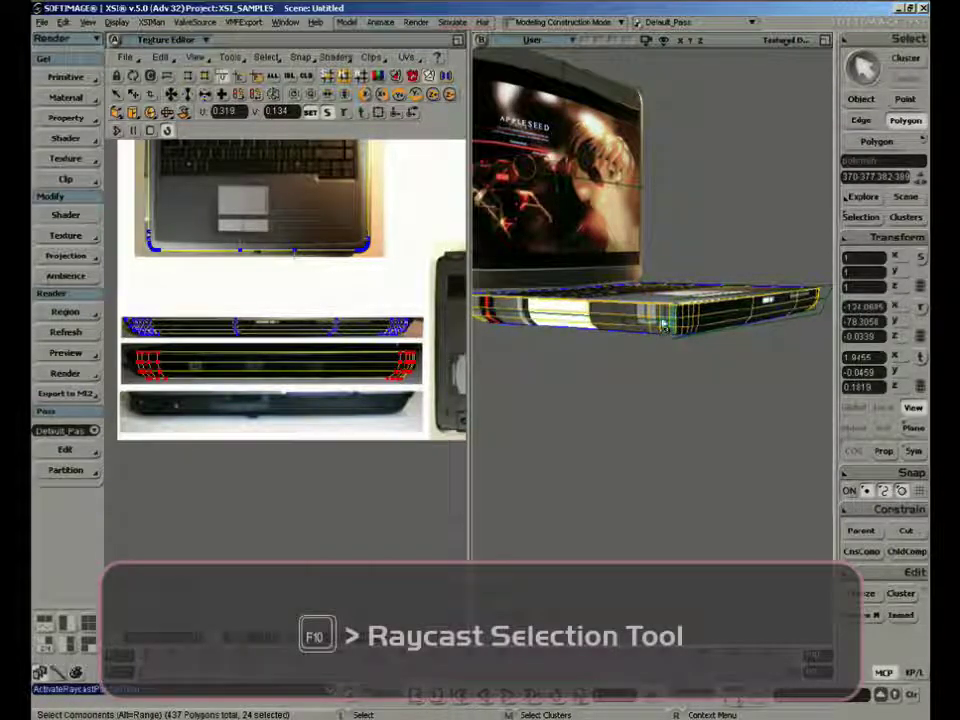
left_click(647, 336)
Add the rear corner polygons on the base's left side to the selection
key("s")
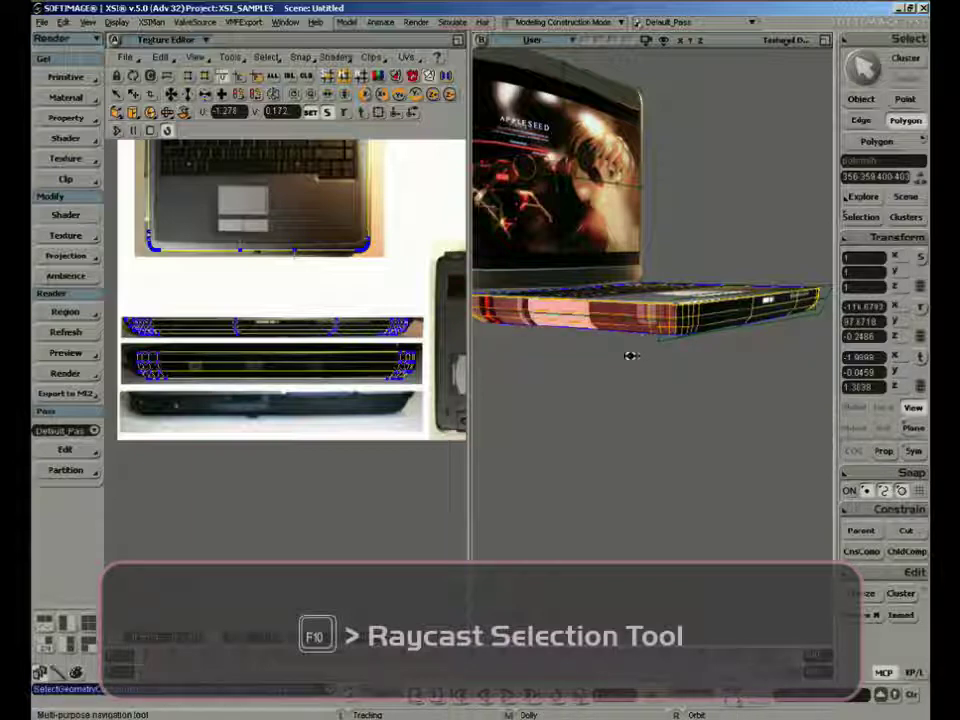
right_click_drag(630, 354, 600, 378)
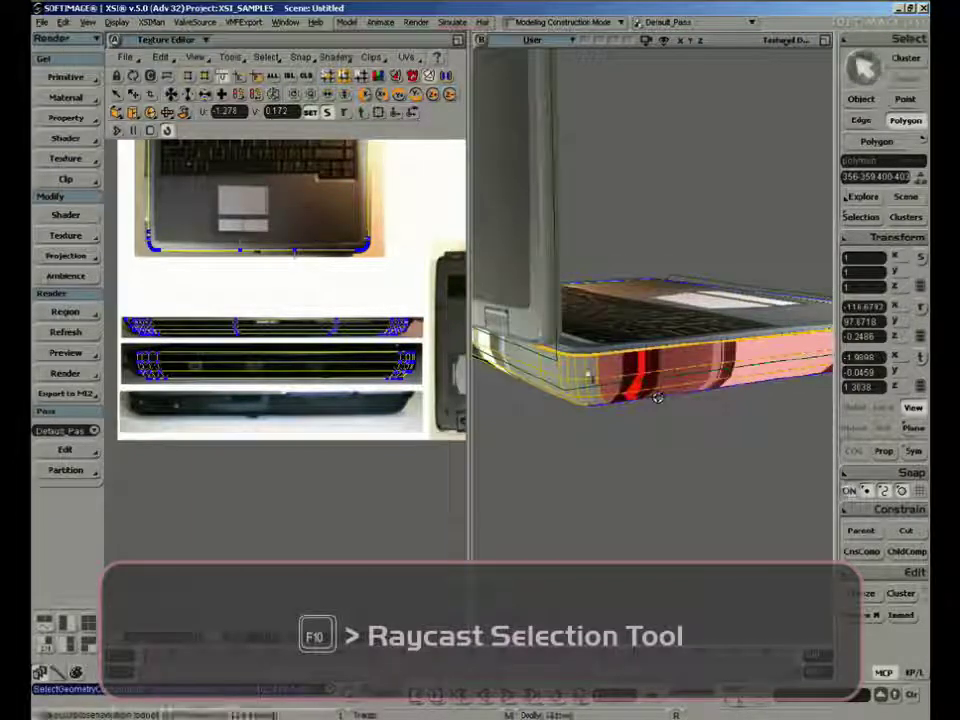
left_click(594, 374, "ctrl")
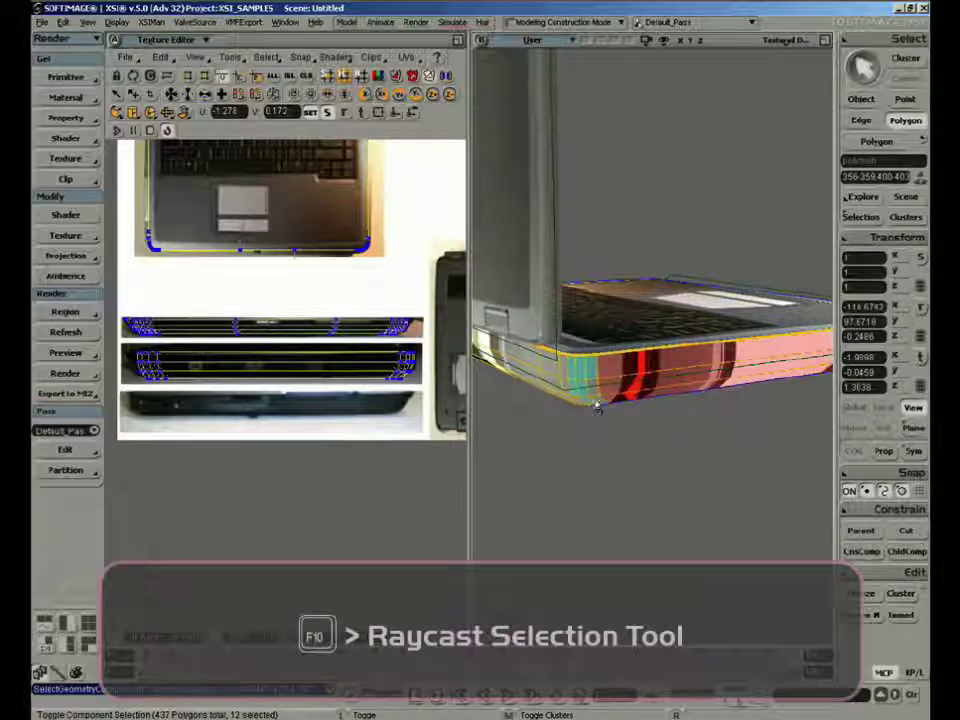
left_click_drag(594, 399, 676, 406, "ctrl")
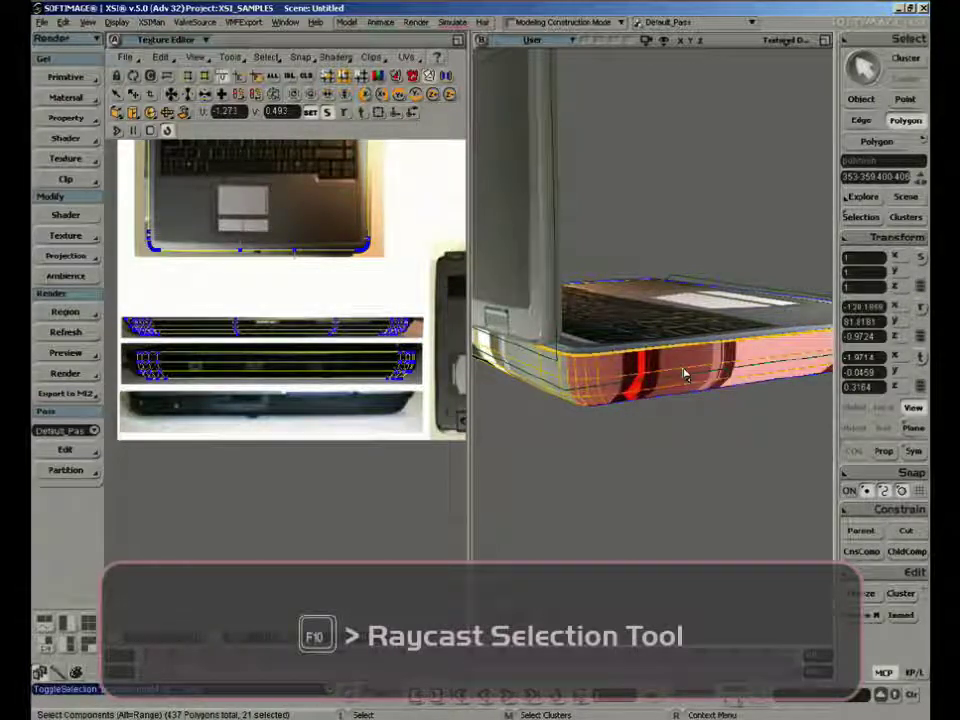
Frame all UVs in the Texture Editor and reproject the selected left-side polygons with YZ Object Aligned
key("s")
right_click_drag(686, 374, 621, 283)
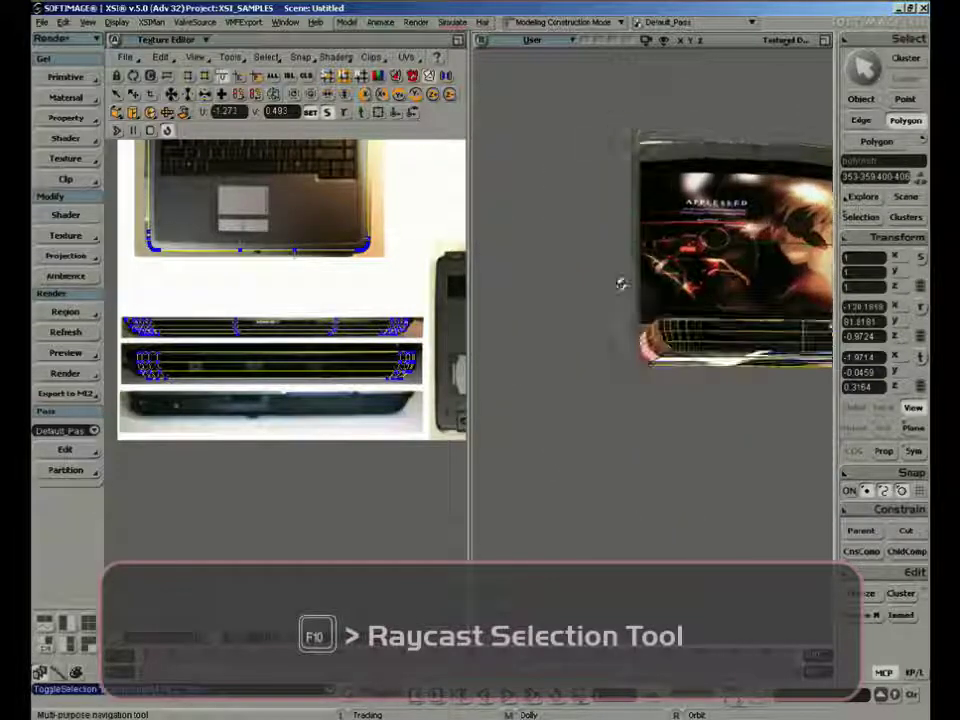
key("a")
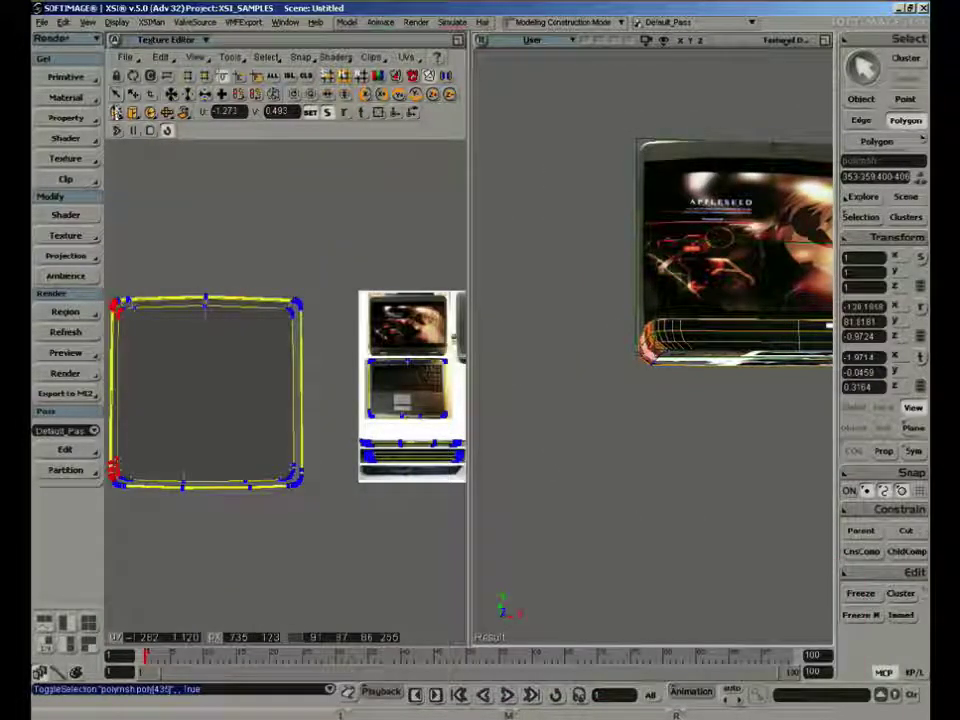
left_click(116, 112)
left_click(137, 157)
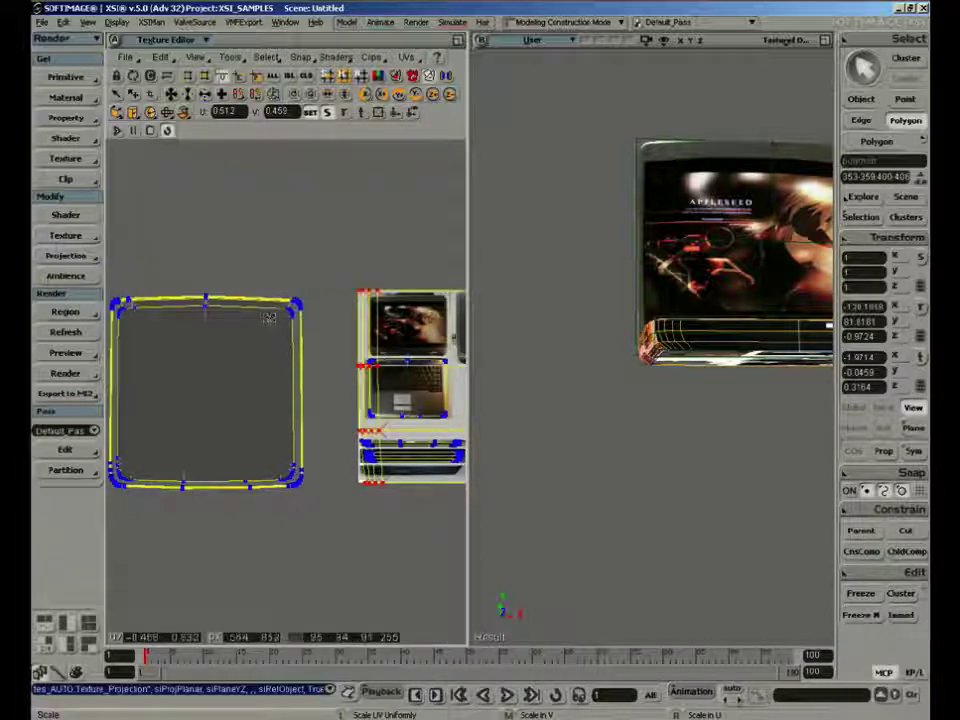
Shrink the left-side UVs and move them onto the lowest side-view strip of the photo sheet
key("z")
left_click_drag(325, 296, 168, 247)
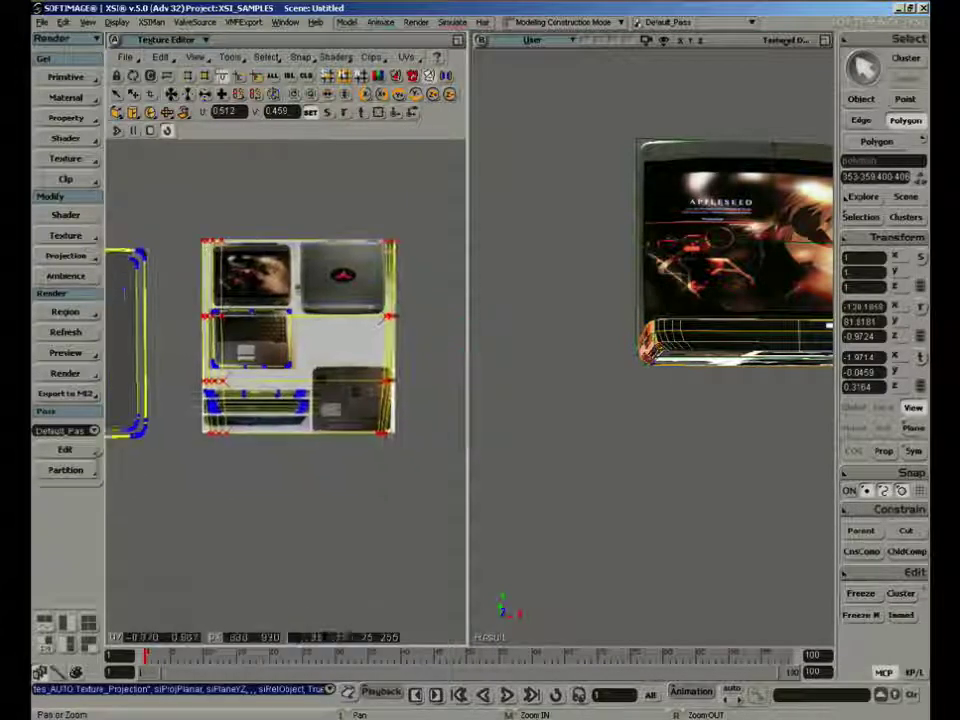
right_click(170, 254)
key("space")
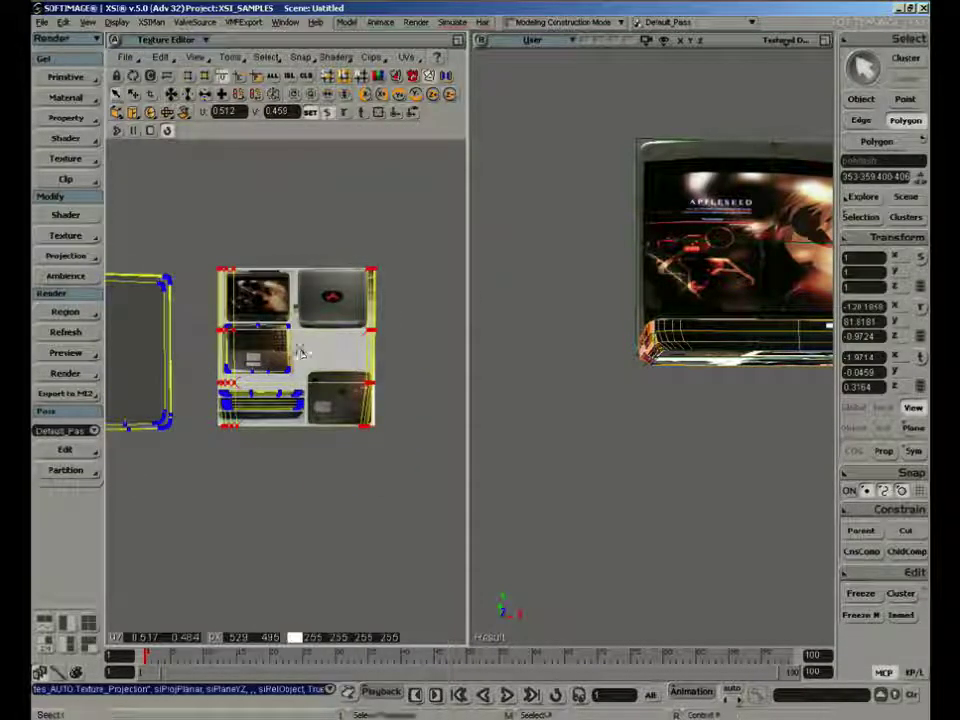
key("x")
left_click_drag(300, 352, 264, 370)
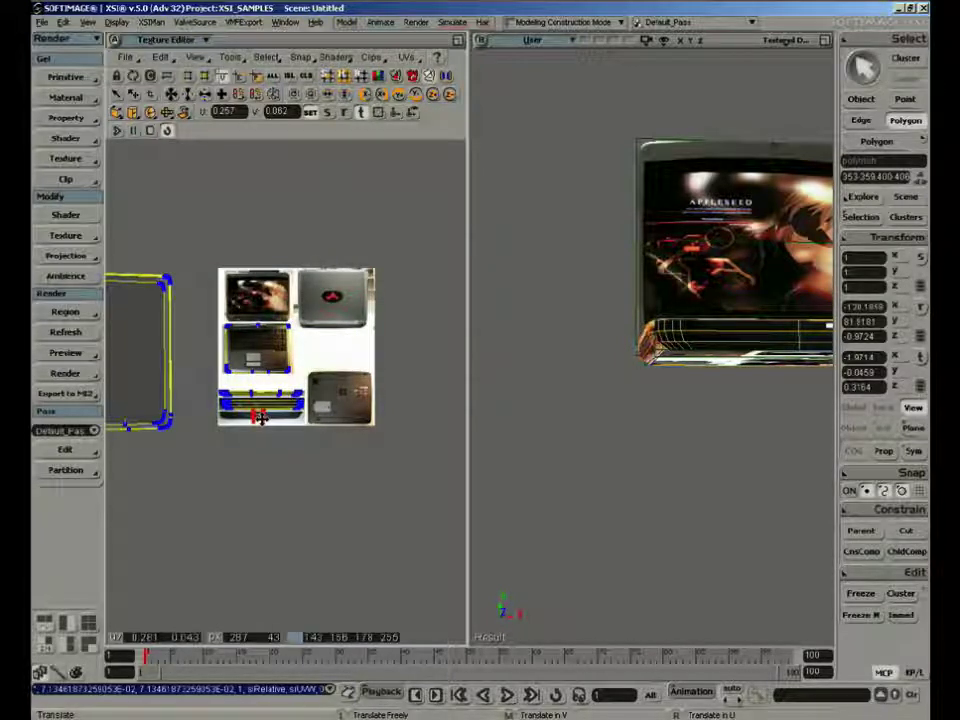
key("shift+z")
left_click_drag(261, 418, 316, 437)
key("z")
left_click_drag(309, 411, 317, 430)
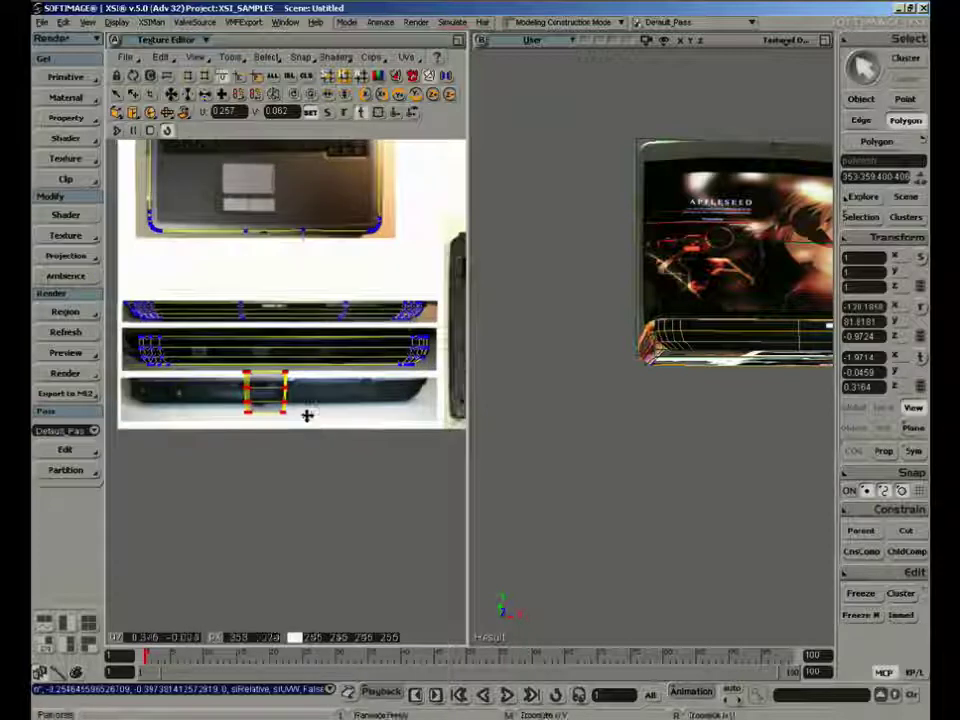
Deselect the base and squash the left-side UVs vertically to the height of the laptop in the lowest strip
key("s")
right_click_drag(609, 377, 658, 381)
key("space")
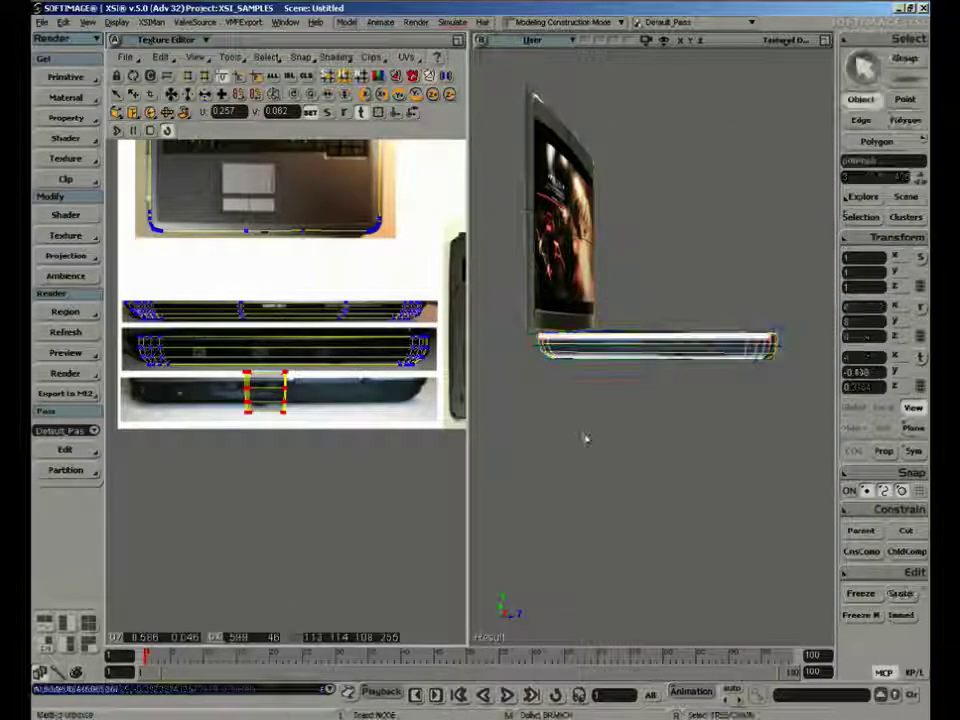
left_click(586, 438)
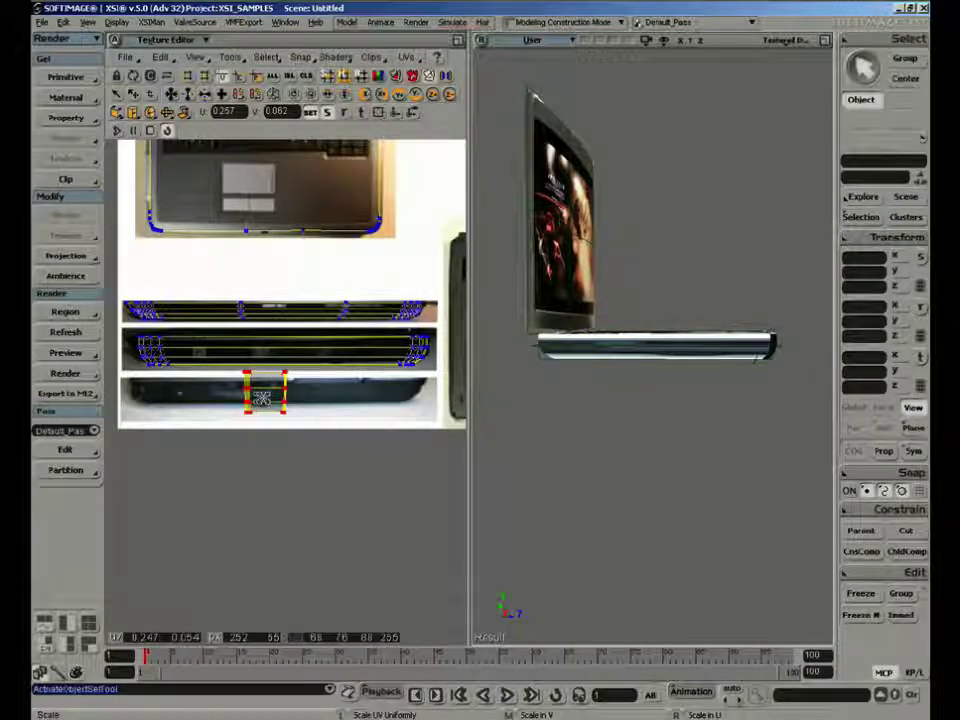
left_click_drag(262, 398, 252, 408)
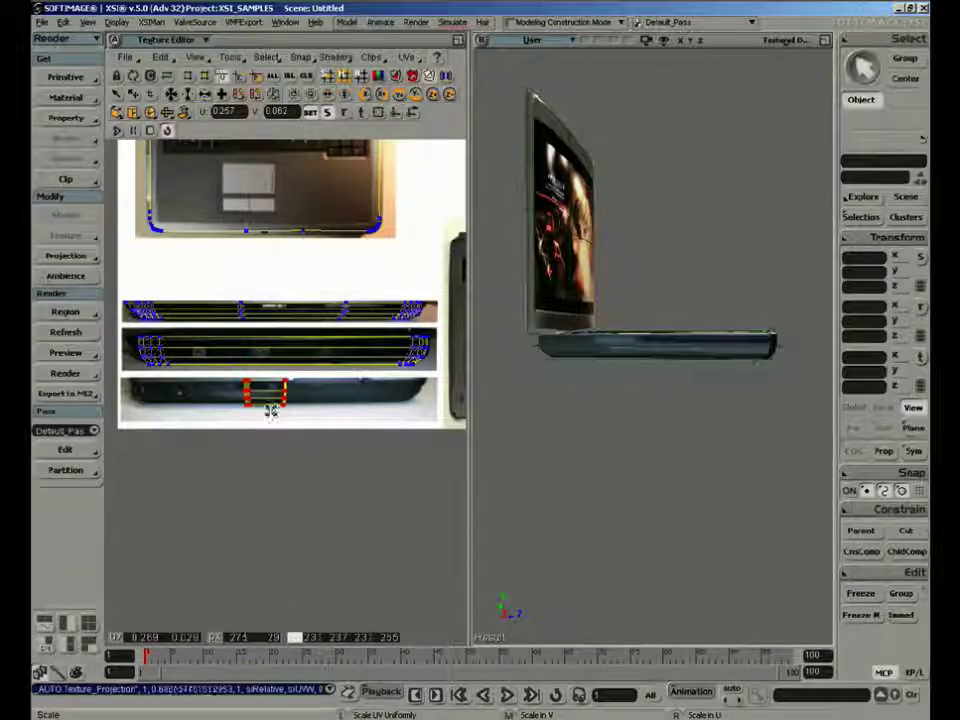
Stretch the left-side UVs horizontally across the lowest strip and fine-tune their scale and position to match the photo
right_click_drag(270, 410, 326, 439)
key("v")
key("x")
key("v")
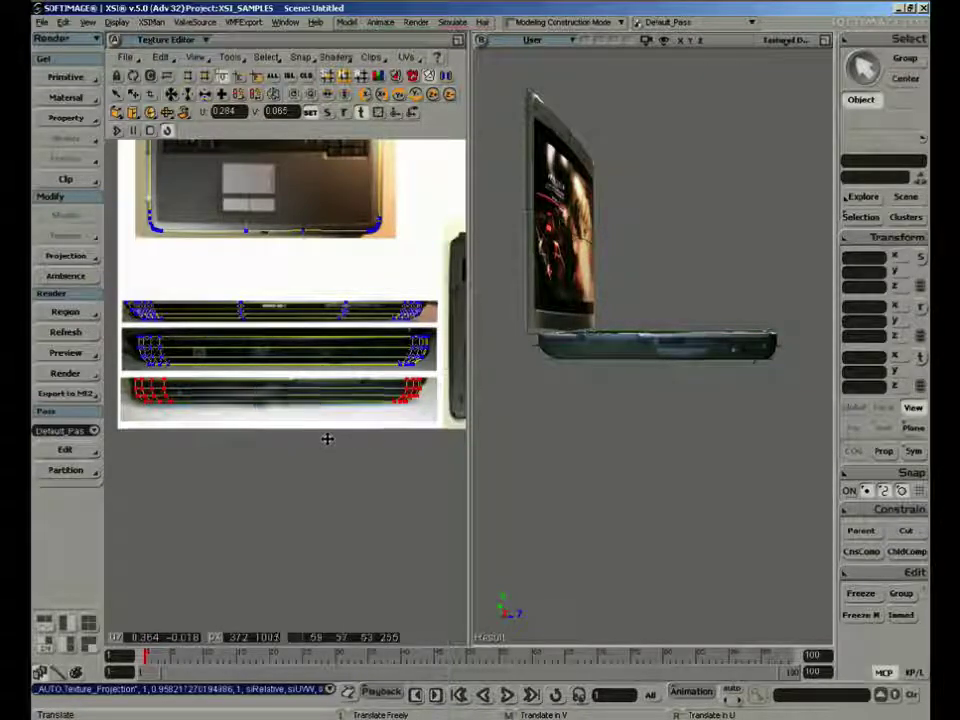
middle_click_drag(327, 439, 332, 436)
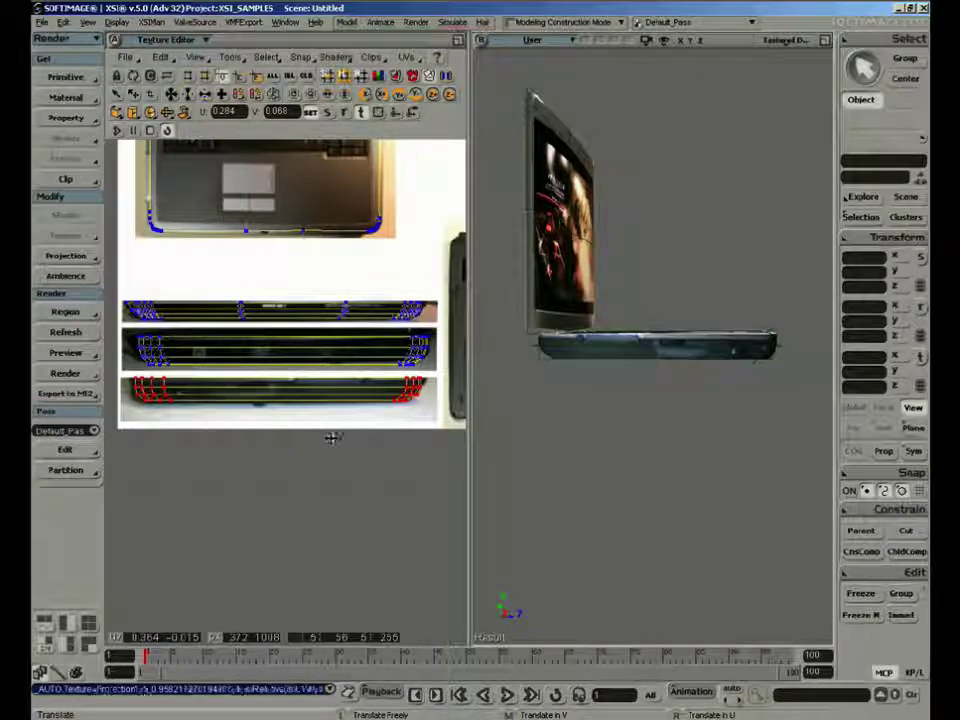
key("s")
right_click_drag(655, 416, 621, 441)
middle_click_drag(621, 441, 598, 418)
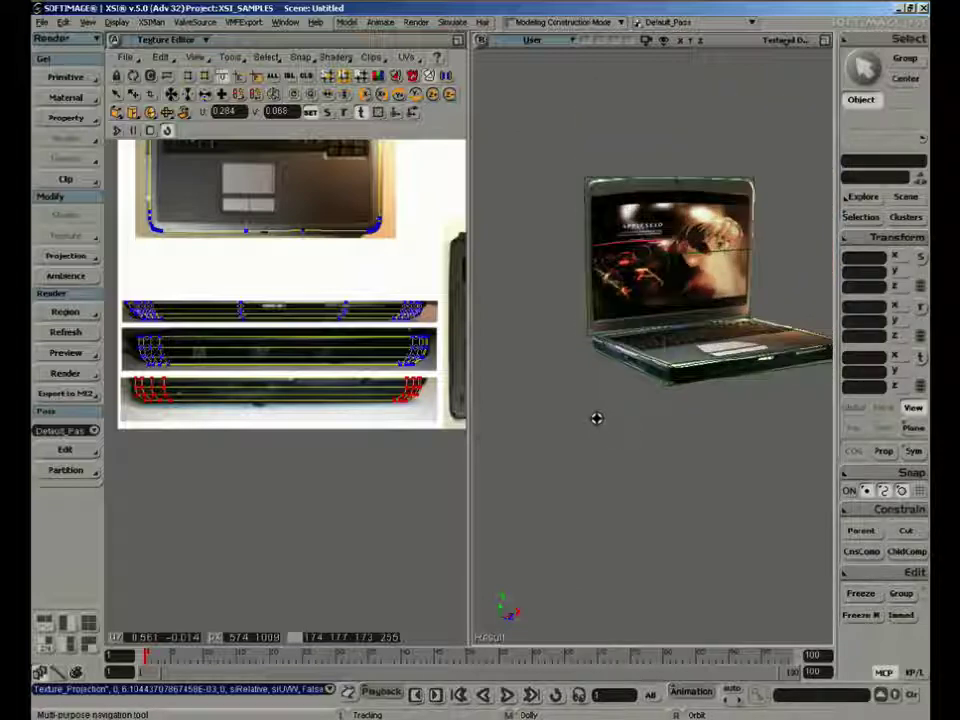
right_click_drag(598, 418, 598, 411)
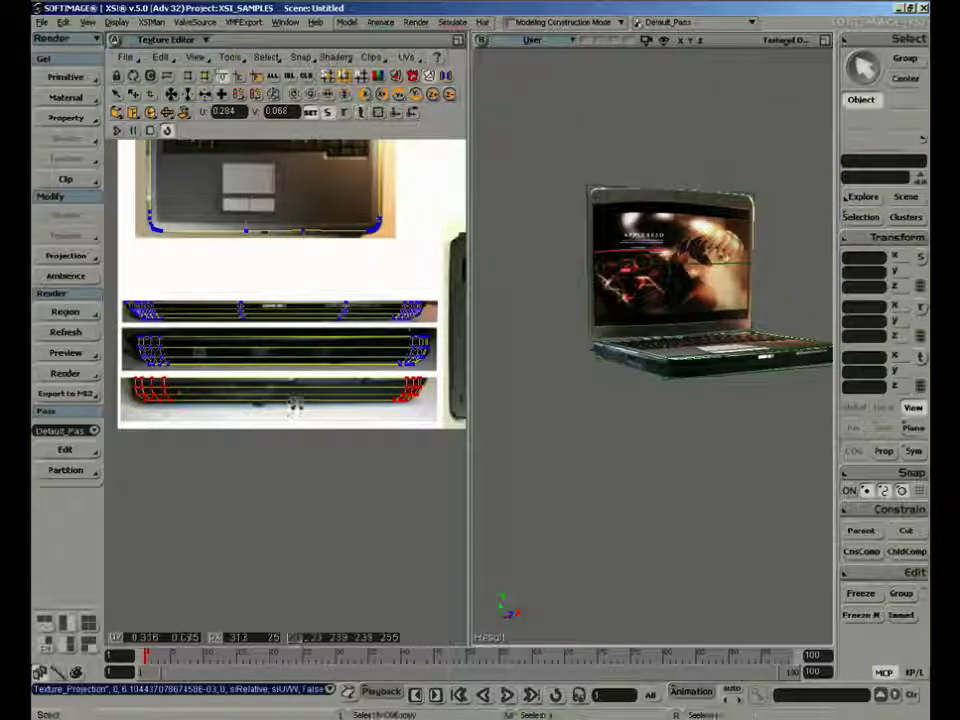
key("x")
middle_click_drag(297, 403, 303, 407)
Select the base and raycast-select the large polygon on its underside
key("space")
key("s")
mouse_move(611, 452)
right_mouse_down()
mouse_move(628, 482)
mouse_move(624, 469)
right_mouse_up()
key("s")
middle_click_drag(624, 466, 641, 386)
right_click_drag(641, 386, 598, 408)
left_click(618, 420)
key("u")
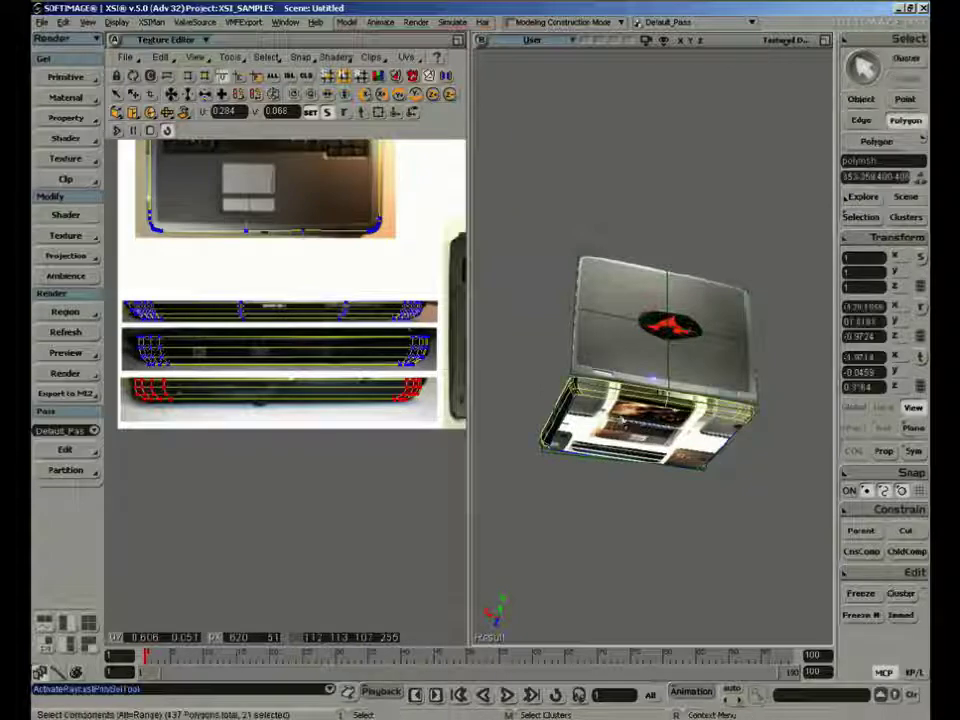
left_click(628, 424)
Shrink and move the underside polygon's UVs over the laptop's bottom photo and apply Mirror Vertical to them
key("a")
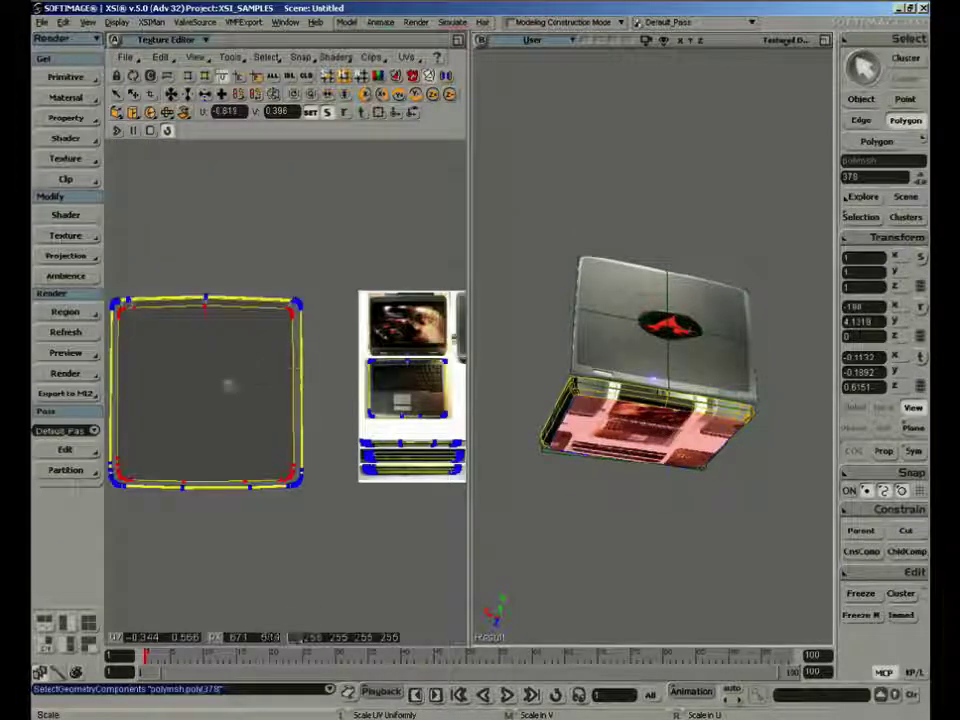
left_click_drag(228, 386, 292, 451)
key("v")
key("z")
key("f")
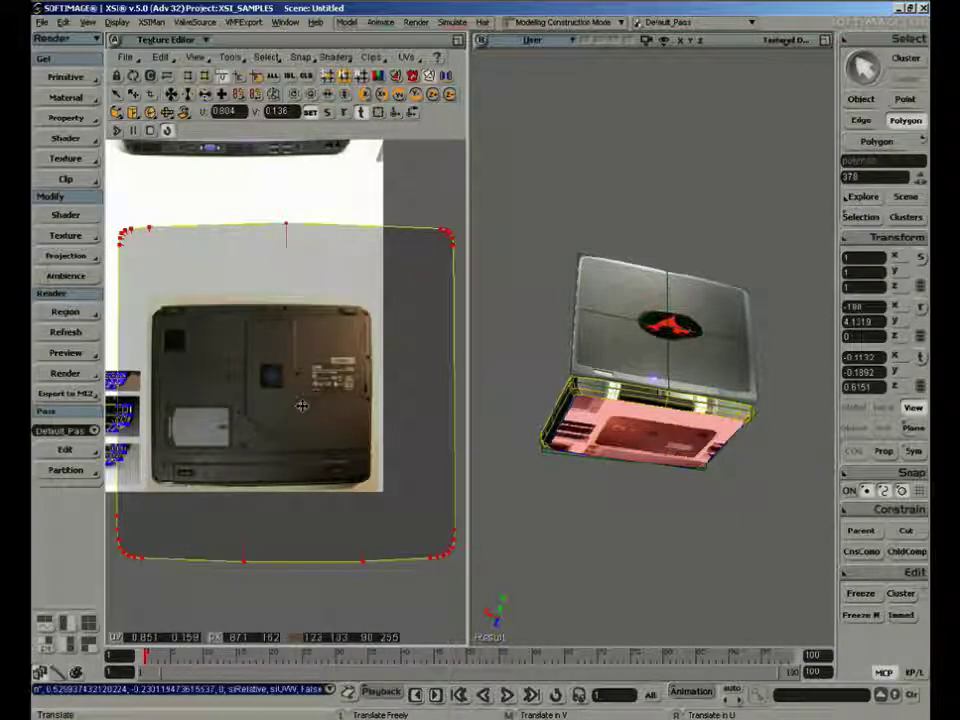
left_click(229, 56)
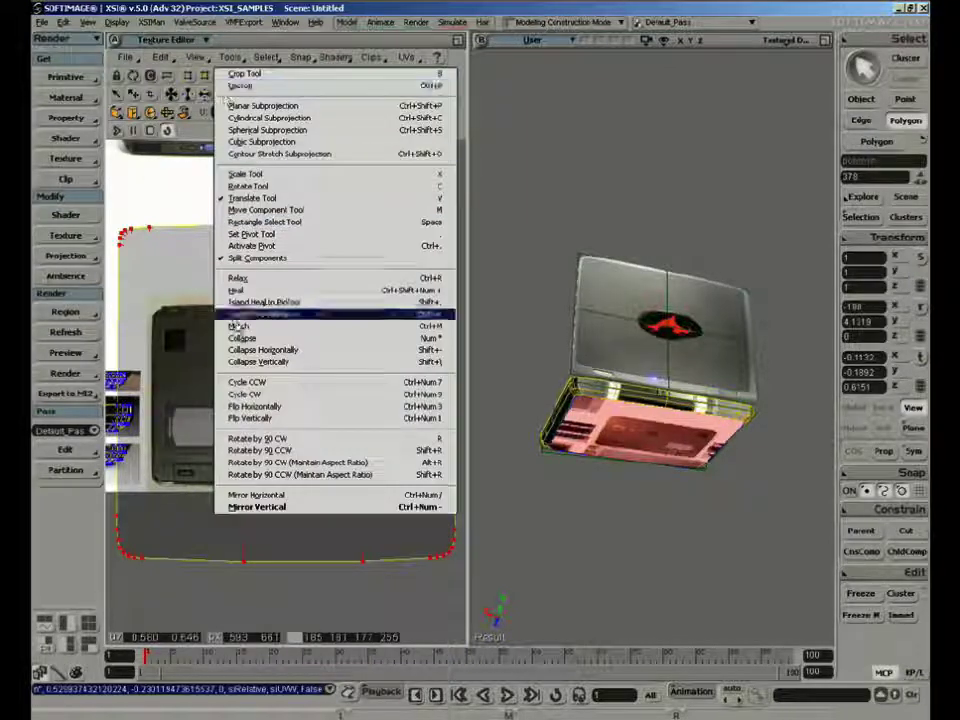
left_click(257, 507)
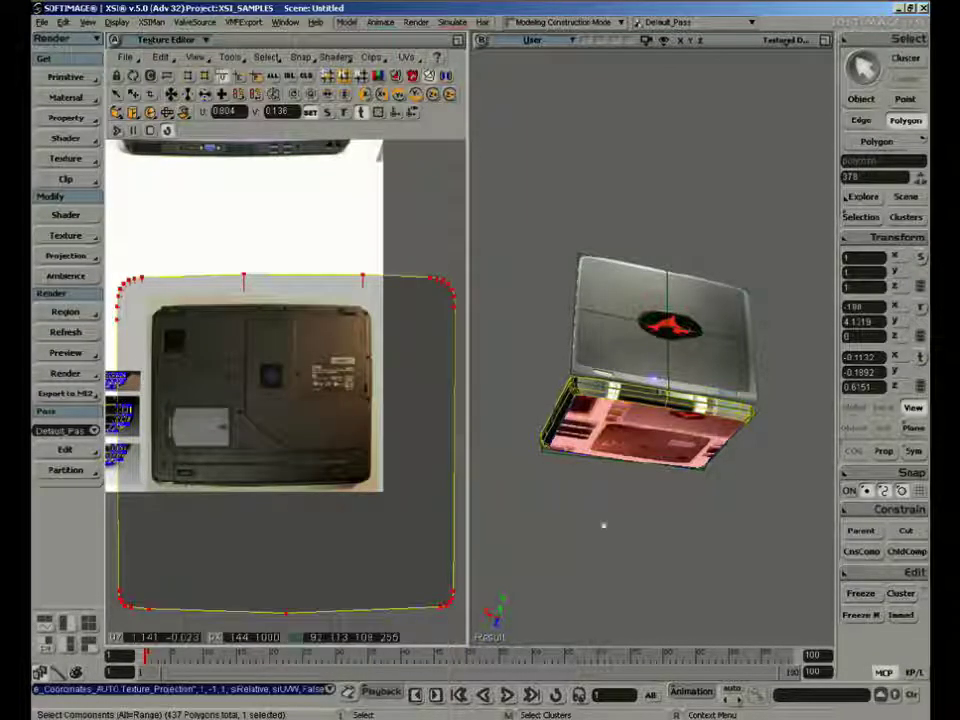
Scale the whole underside UV outline to the height of the laptop's bottom photo and centre it over the photo
key("v")
key("x")
left_click_drag(362, 415, 253, 392)
key("v")
left_click(232, 369)
key("v")
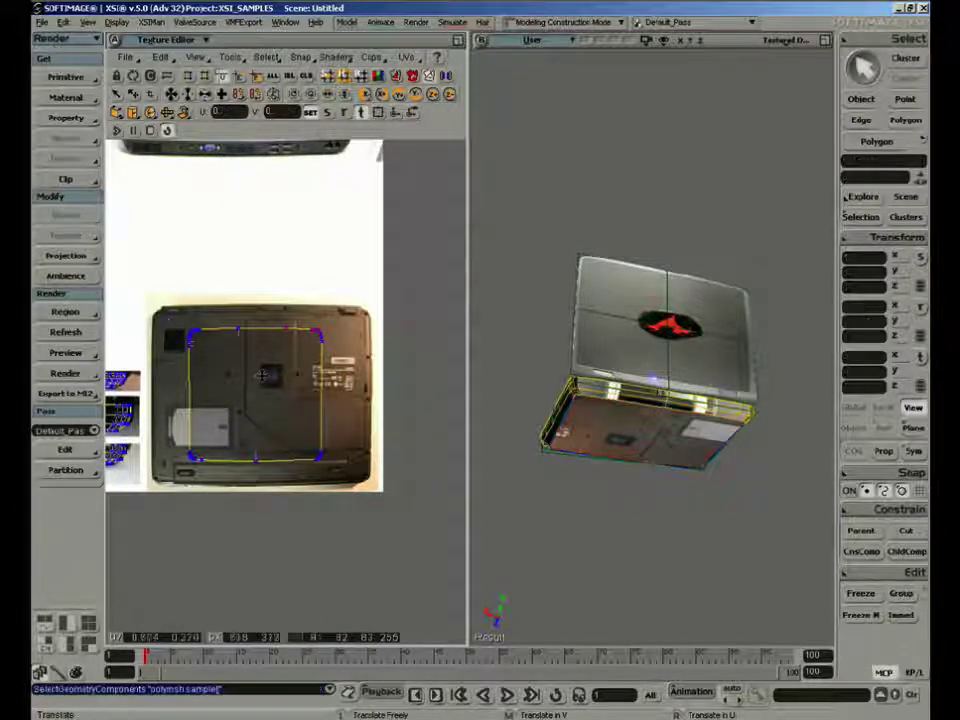
key("x")
key("t")
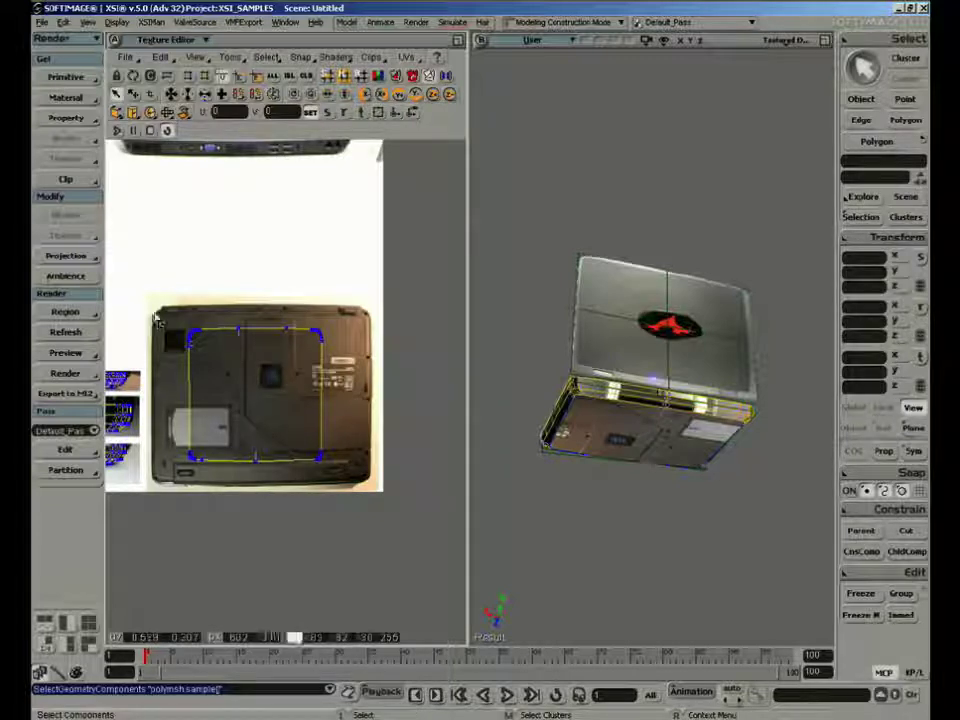
left_click_drag(149, 313, 376, 496)
left_click_drag(276, 410, 268, 391)
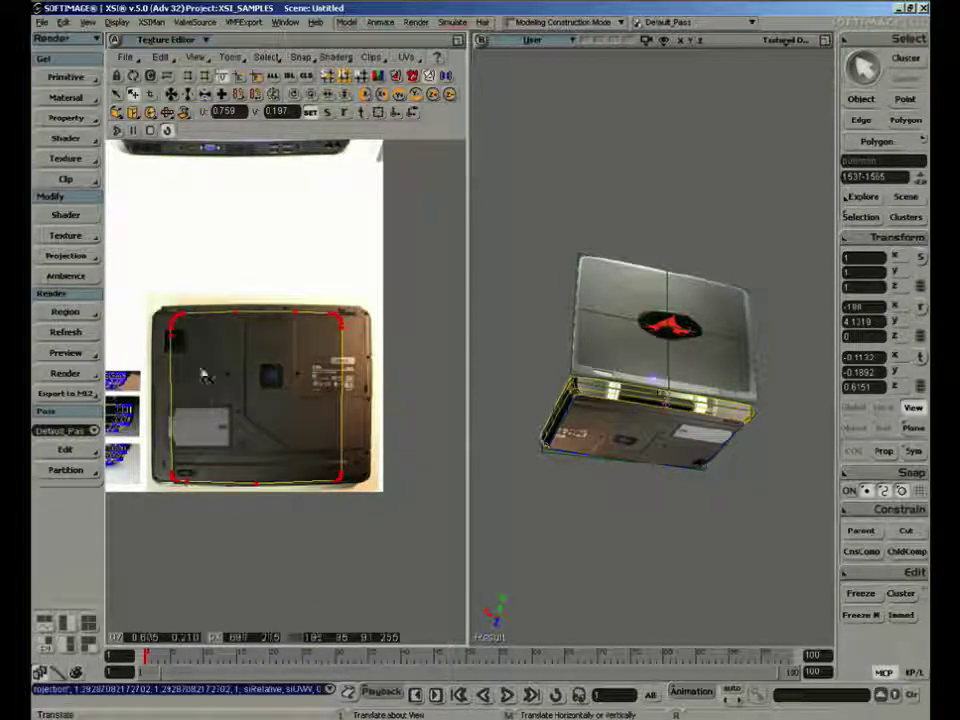
Move the four corner groups of underside UV points outward onto the corners of the laptop's bottom photo
left_click(170, 318)
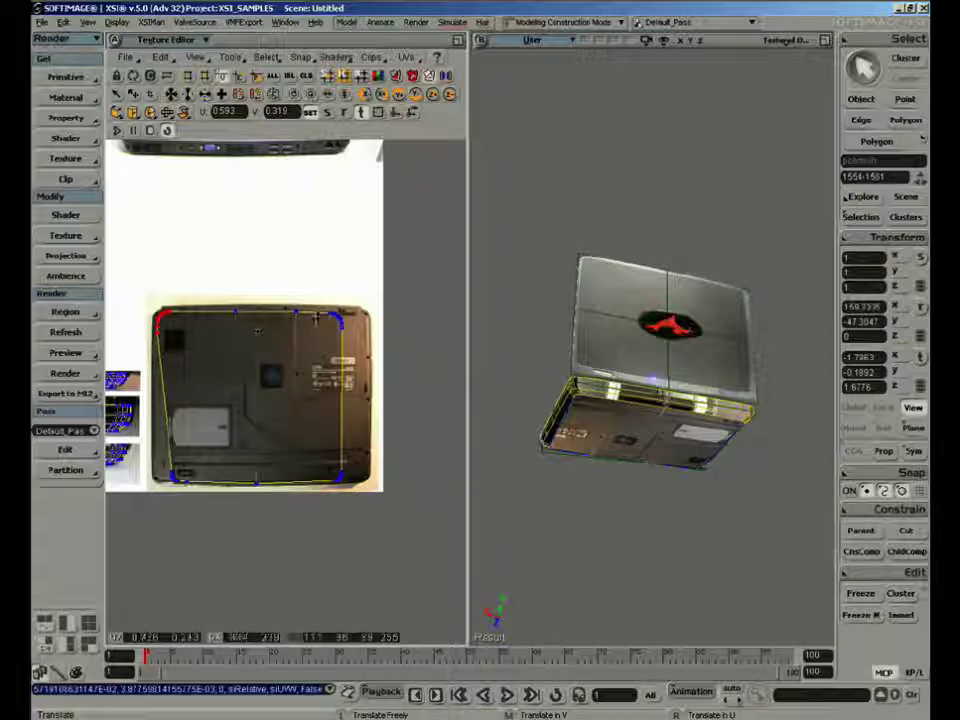
key("v")
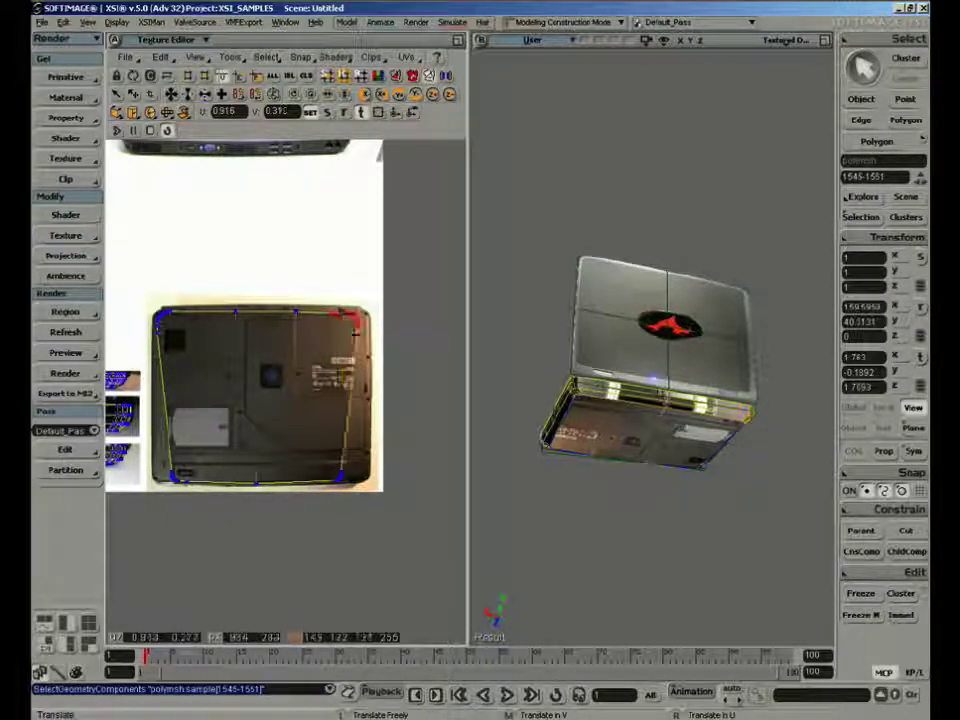
left_click(352, 480)
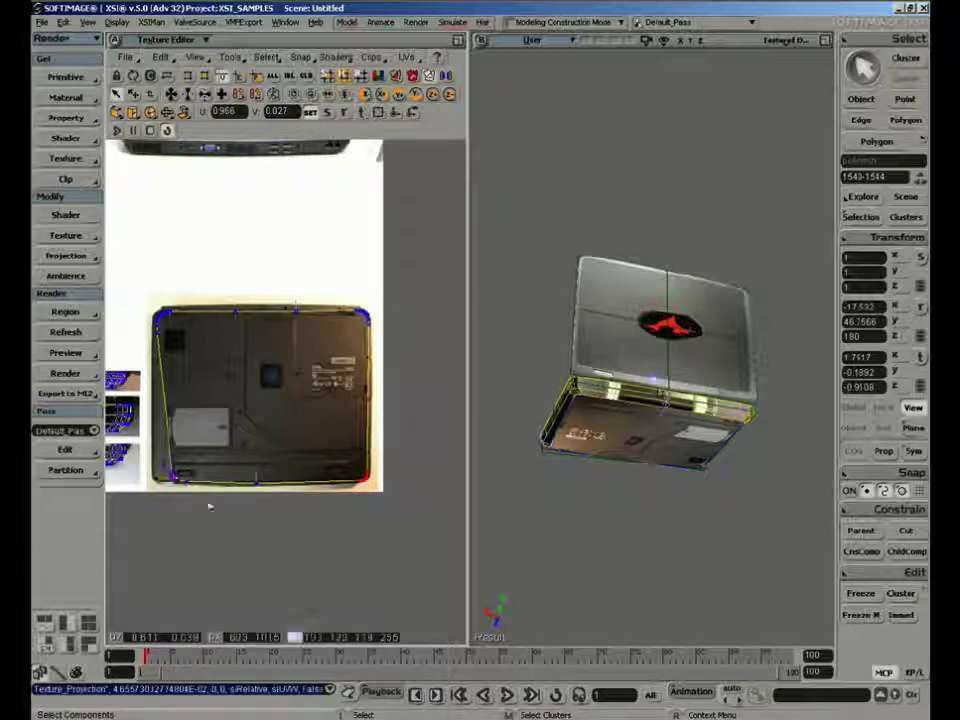
left_click_drag(210, 507, 150, 463)
key("v")
left_click_drag(201, 496, 185, 496)
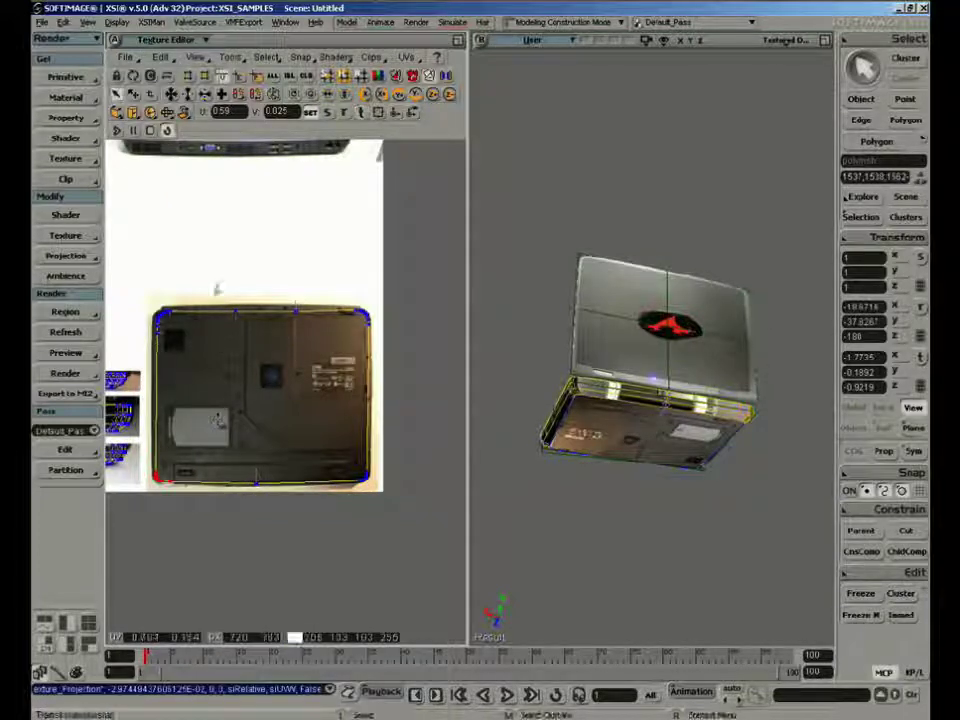
Nudge the single UV points midway along the underside's upper and lower edges to follow the outline in the photo
key("v")
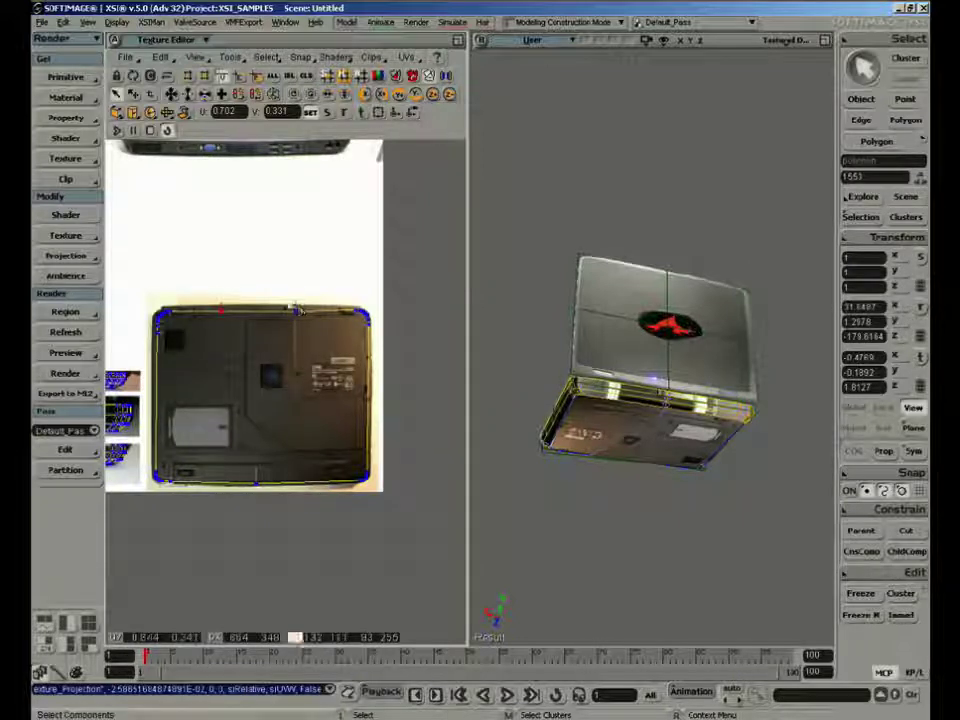
key("v")
key("t")
left_click_drag(287, 294, 301, 329)
key("v")
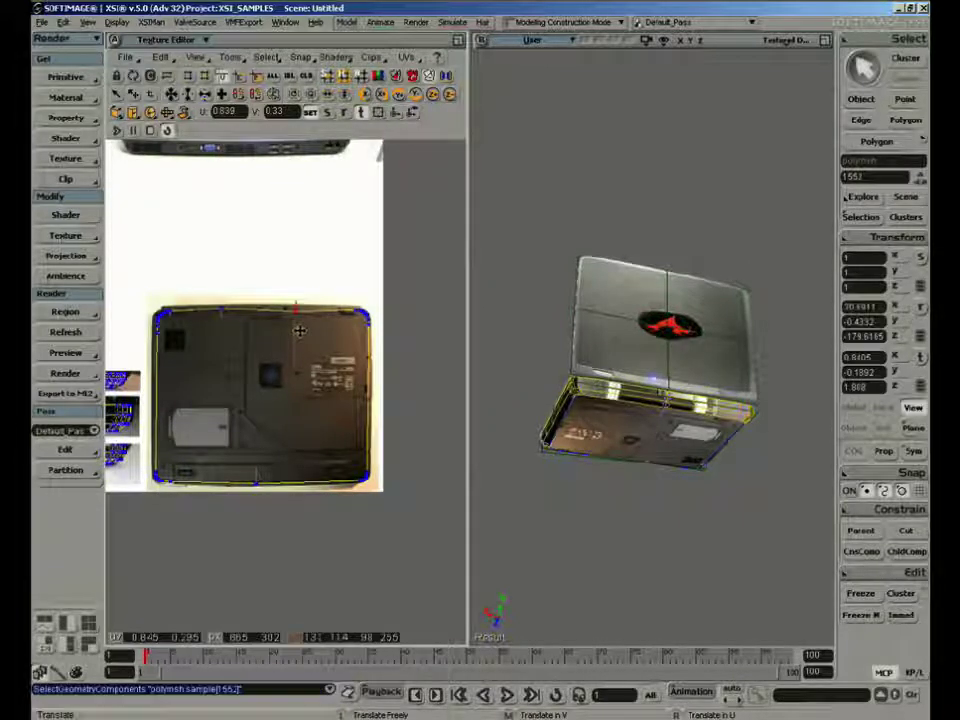
key("t")
left_click_drag(209, 294, 235, 331)
key("v")
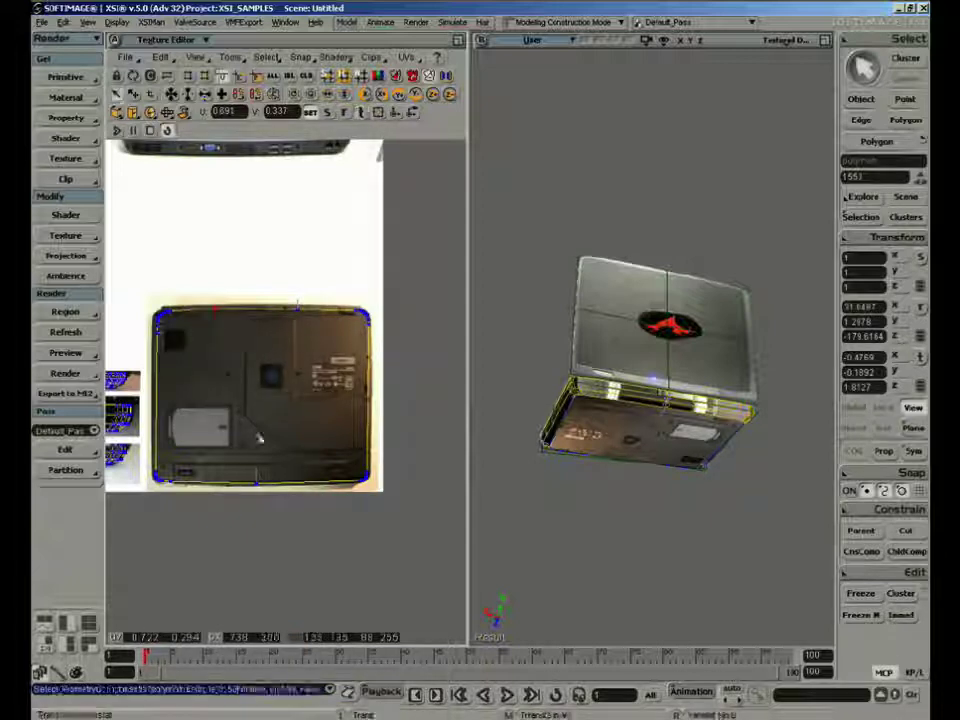
key("t")
key("v")
left_click_drag(244, 468, 269, 504)
Select the base as an object and raycast-select the central polygons along its rear side below the lid
key("space")
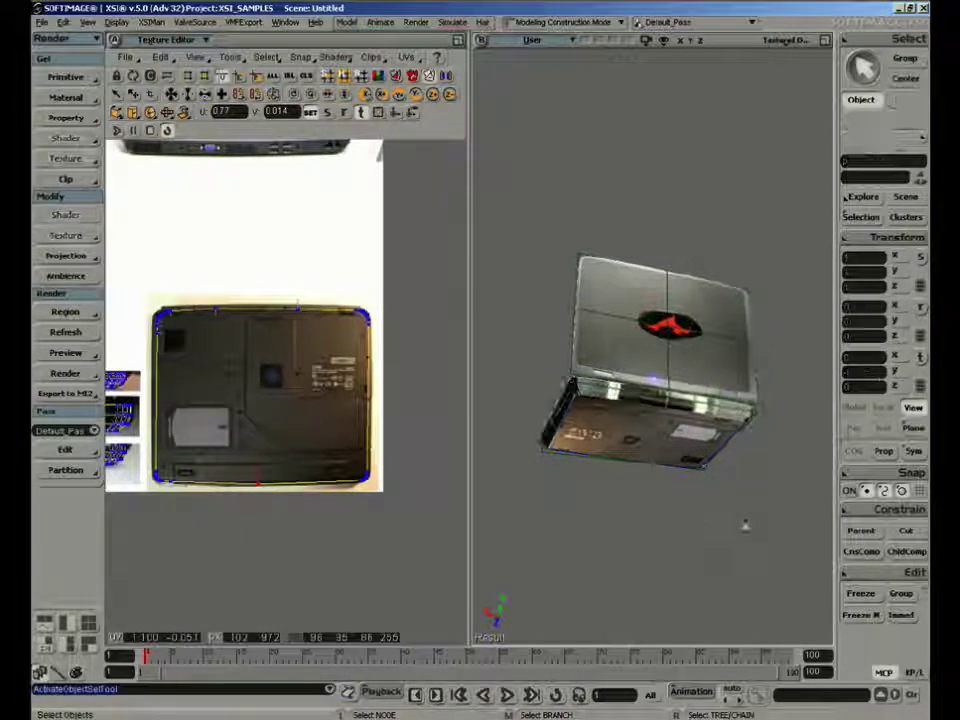
key("s")
right_click_drag(699, 536, 658, 516)
left_click(632, 410)
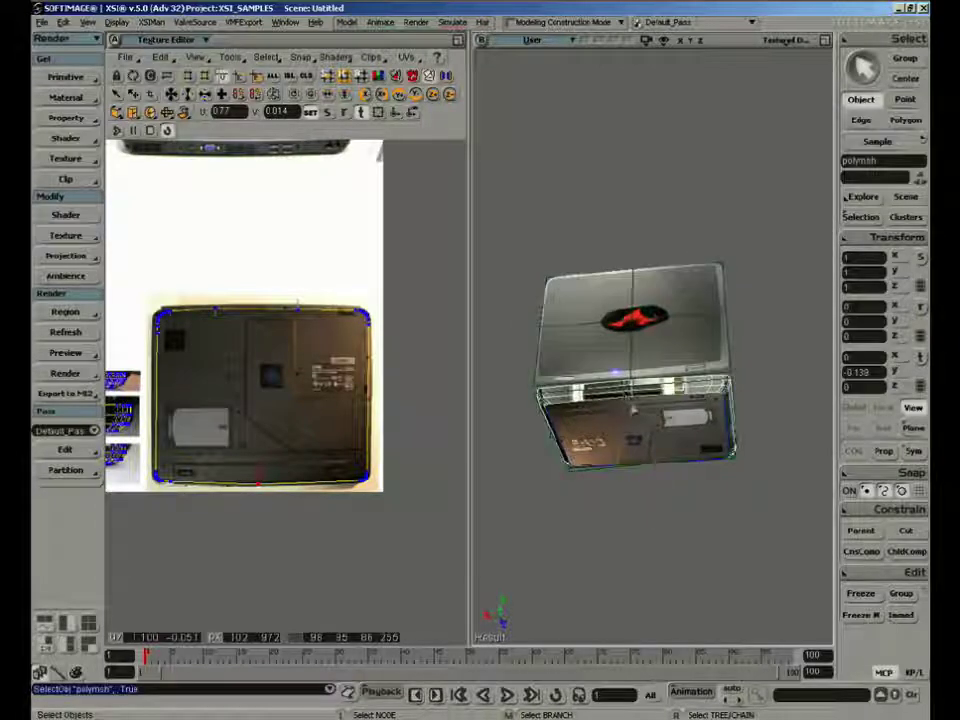
right_click_drag(664, 386, 714, 424)
right_click_drag(663, 347, 646, 330)
key("u")
left_click(646, 328)
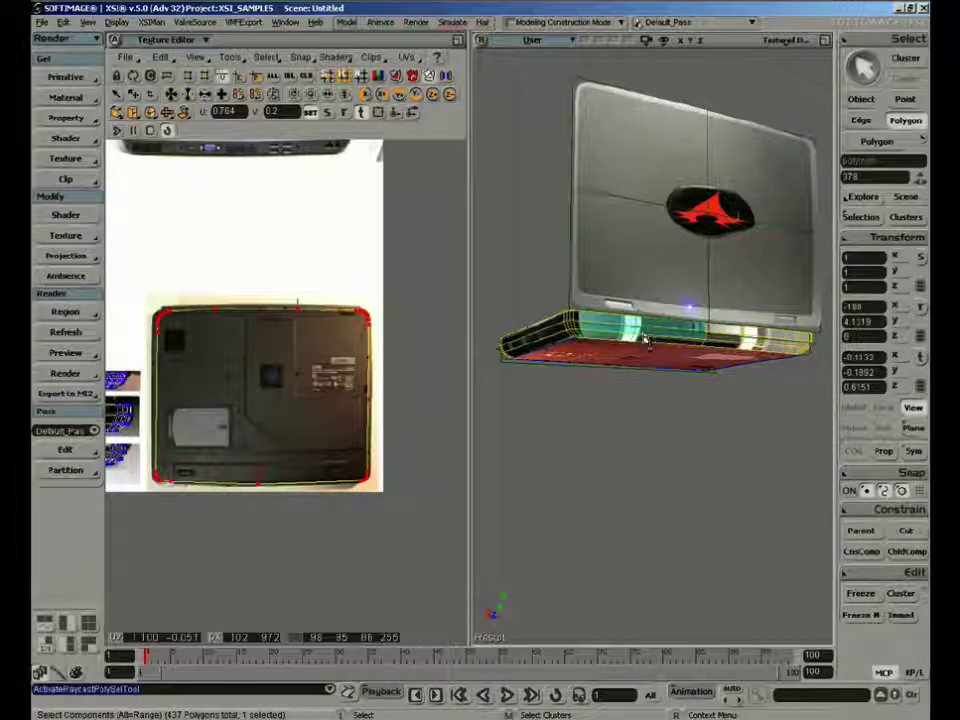
left_click_drag(643, 336, 646, 342)
left_click_drag(742, 346, 748, 352, "ctrl")
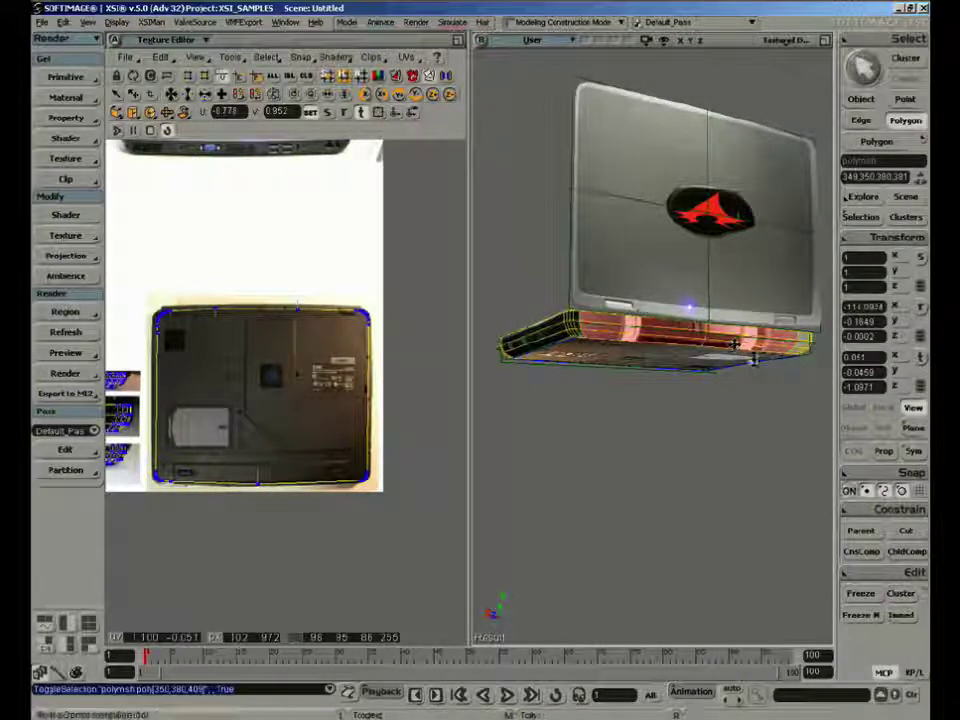
Extend the selection to the base's remaining rear-side polygons near both corners, and toggle off the unwanted ones at the corner
key("s")
right_click_drag(754, 358, 724, 366)
middle_click_drag(724, 366, 754, 366)
right_click_drag(754, 366, 645, 418)
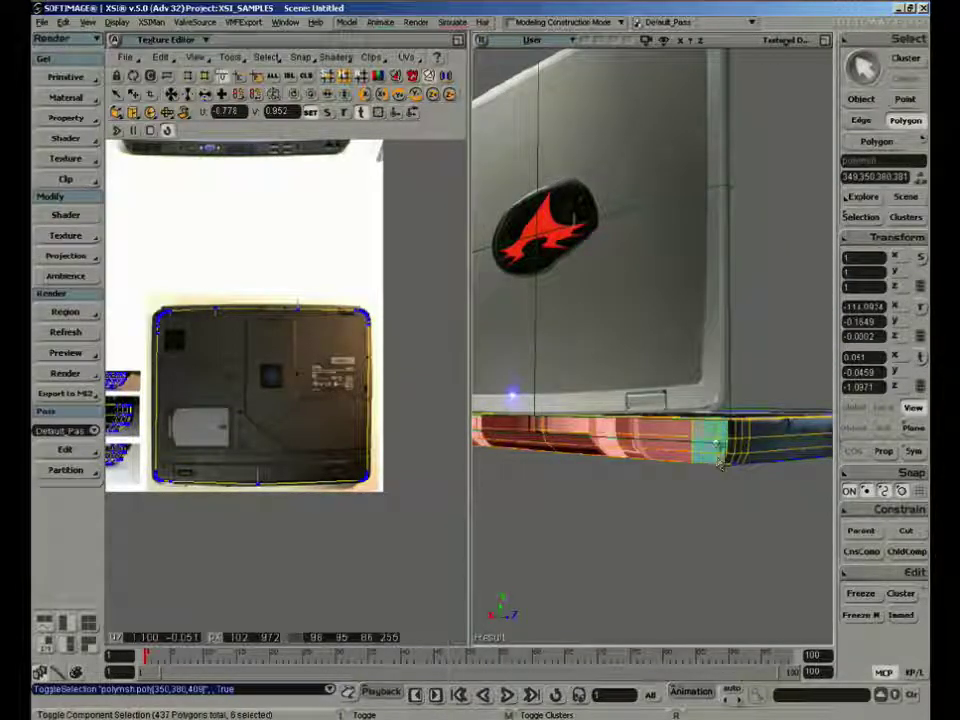
left_click_drag(722, 460, 731, 465, "ctrl")
key("s")
right_click_drag(568, 452, 632, 411)
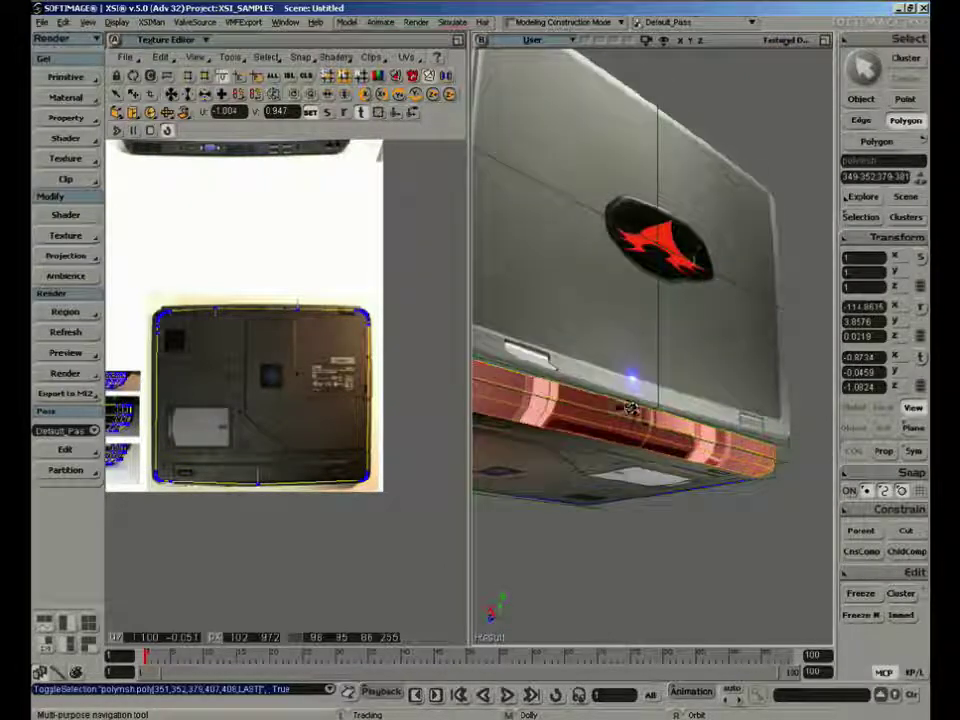
left_click_drag(632, 411, 770, 418)
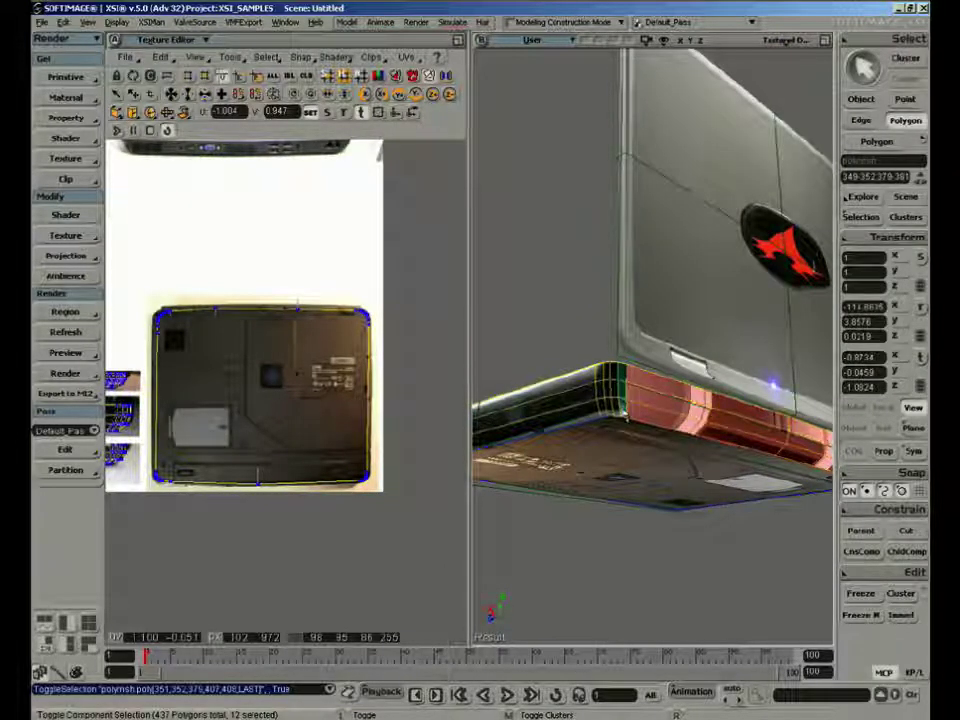
key("s")
right_click_drag(617, 381, 780, 401)
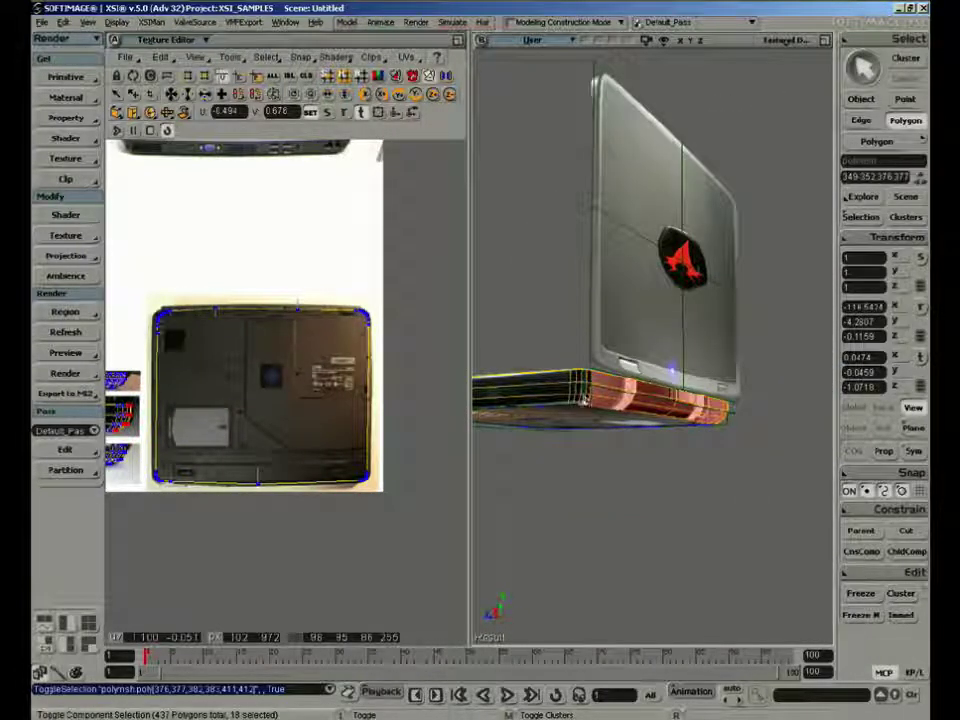
left_click_drag(585, 401, 588, 376, "ctrl")
key("s")
right_click_drag(728, 404, 667, 407)
Project the rear-side polygons with YZ Object Aligned and replace that projection with XY Object Aligned
key("a")
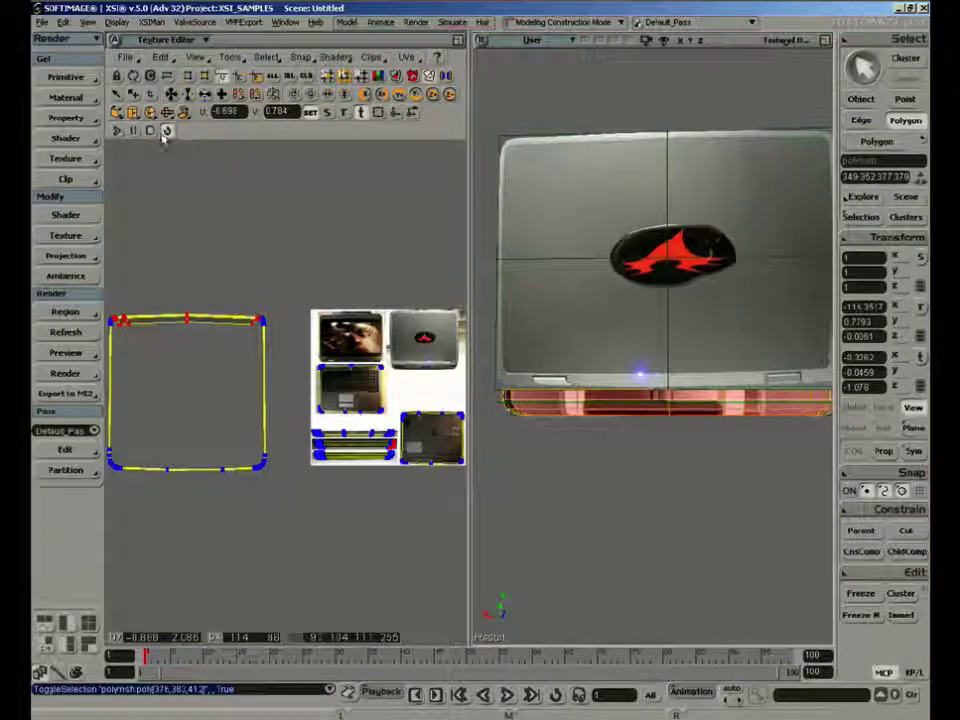
left_click(117, 112)
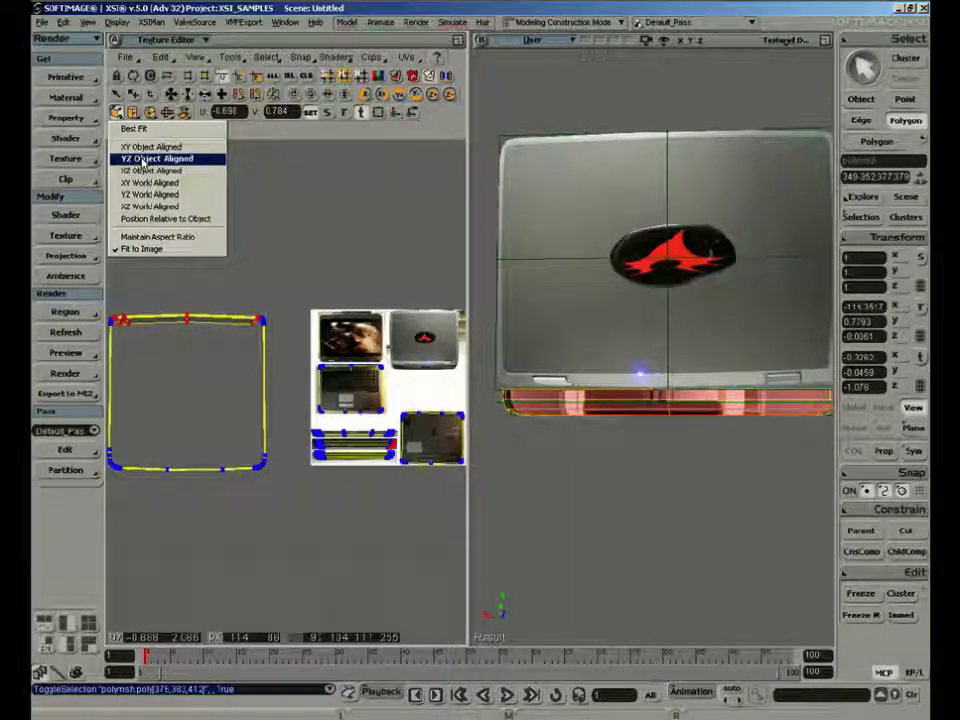
left_click(145, 158)
left_click(117, 112)
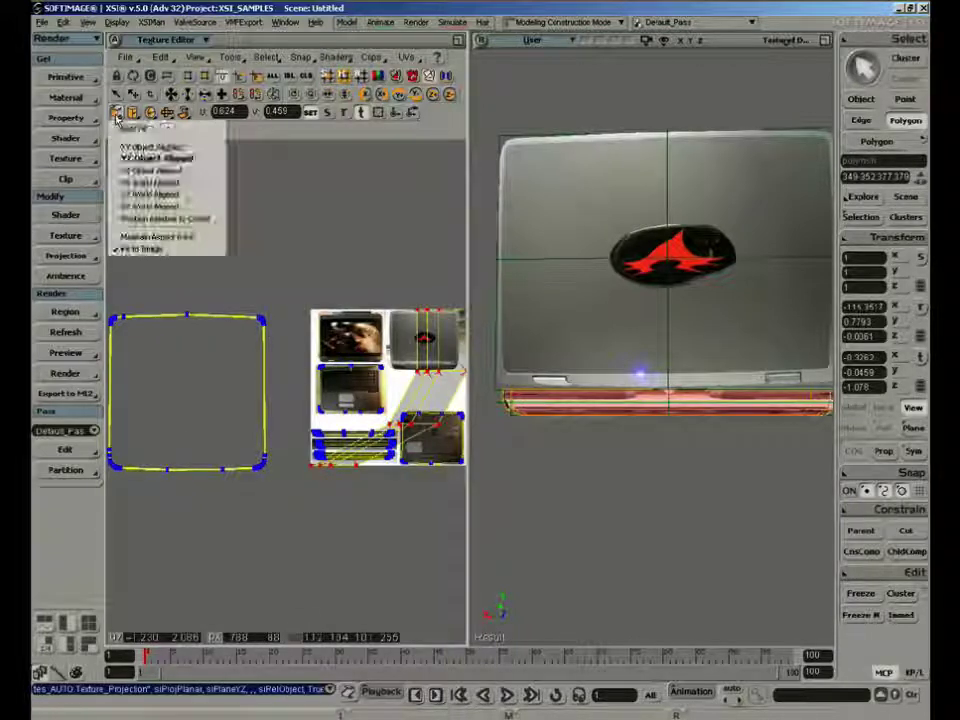
left_click(118, 143)
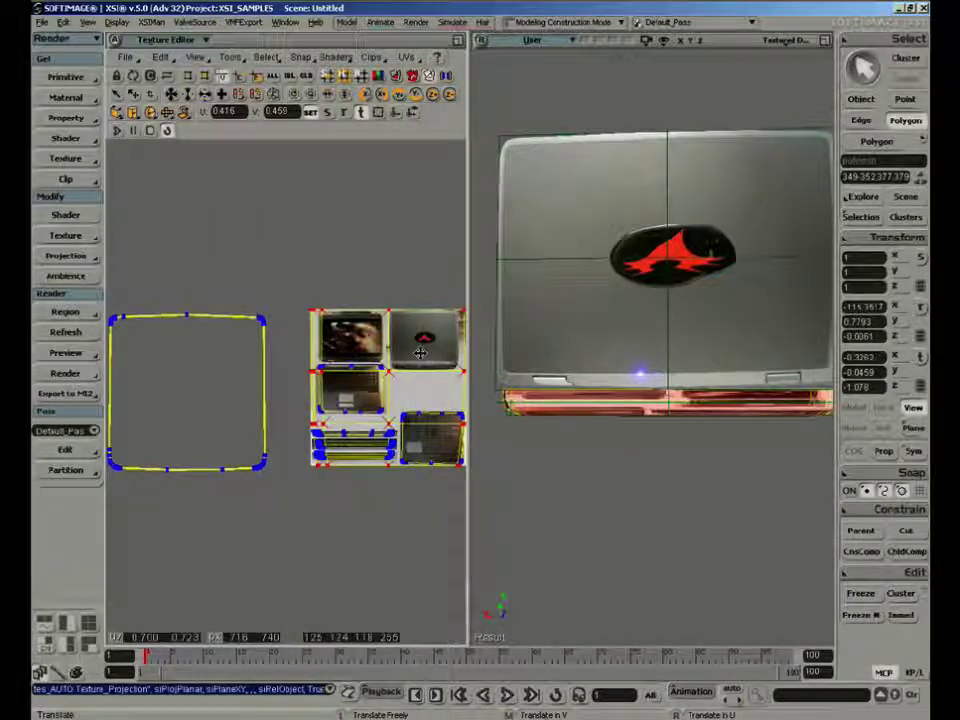
Shrink the rear-side UVs and move them over the strip of rear ports beneath the lid photo
key("c")
key("x")
left_click_drag(417, 346, 428, 370)
key("v")
key("f")
key("z")
right_click_drag(338, 402, 354, 402)
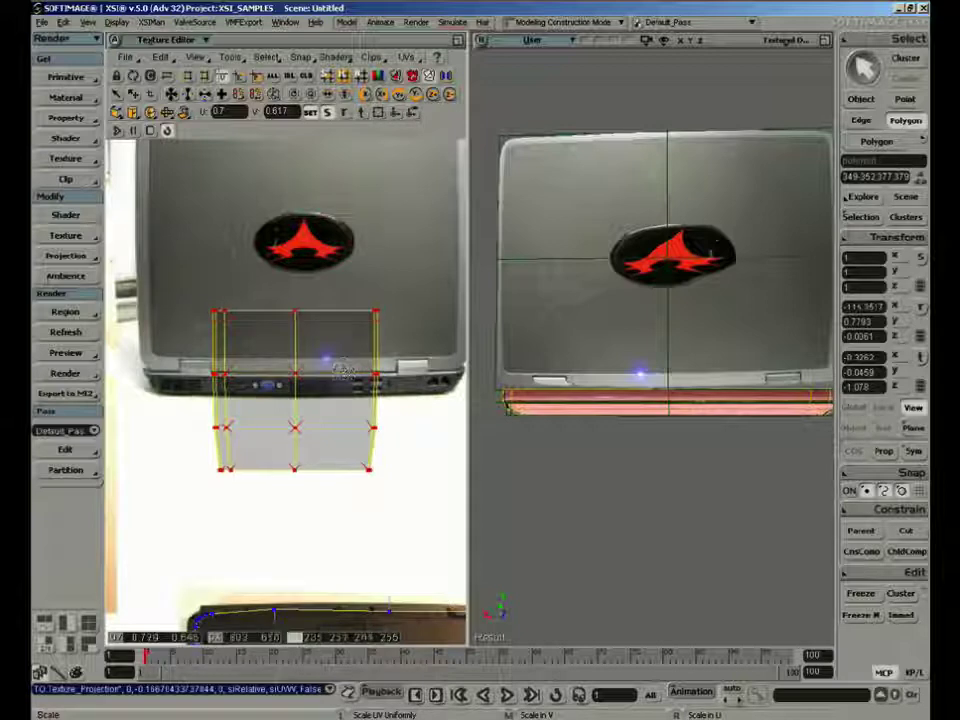
Squash the rear-side UVs vertically to the height of the rear port strip and move them onto it
middle_click_drag(348, 372, 328, 421)
key("v")
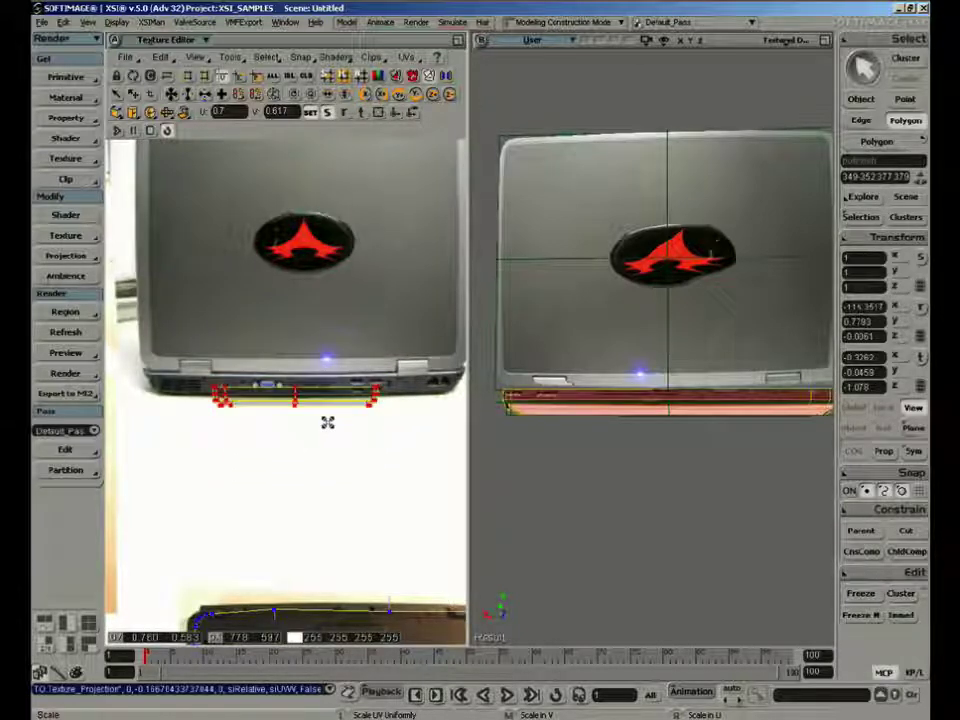
left_click_drag(328, 420, 321, 402)
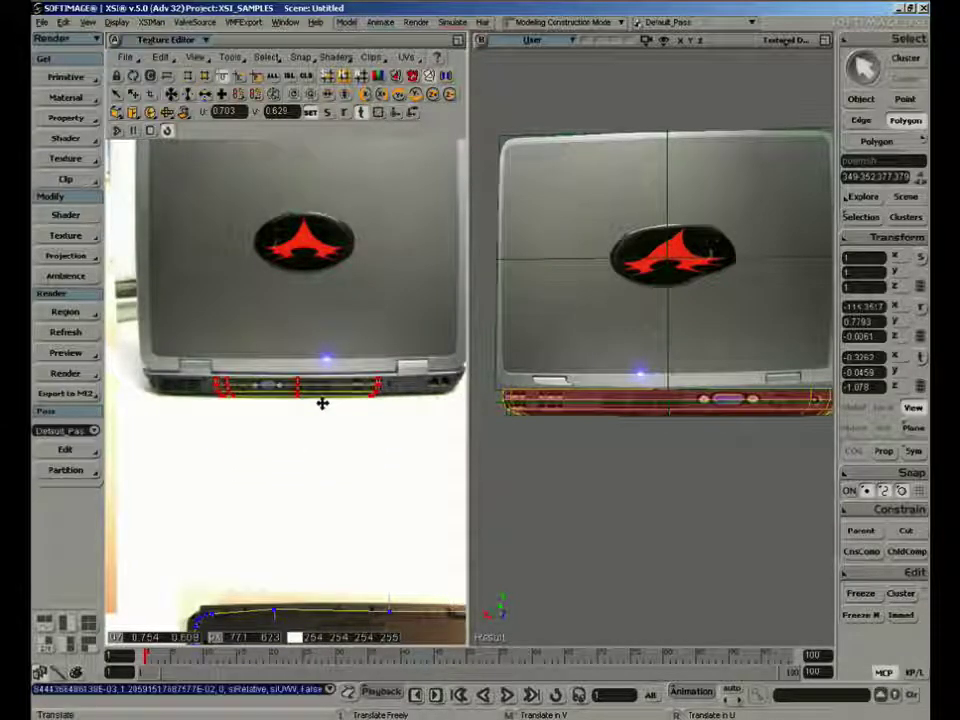
Stretch the rear-side UVs horizontally to the full width of the port strip and fine-tune their position
key("x")
right_click_drag(301, 396, 317, 396)
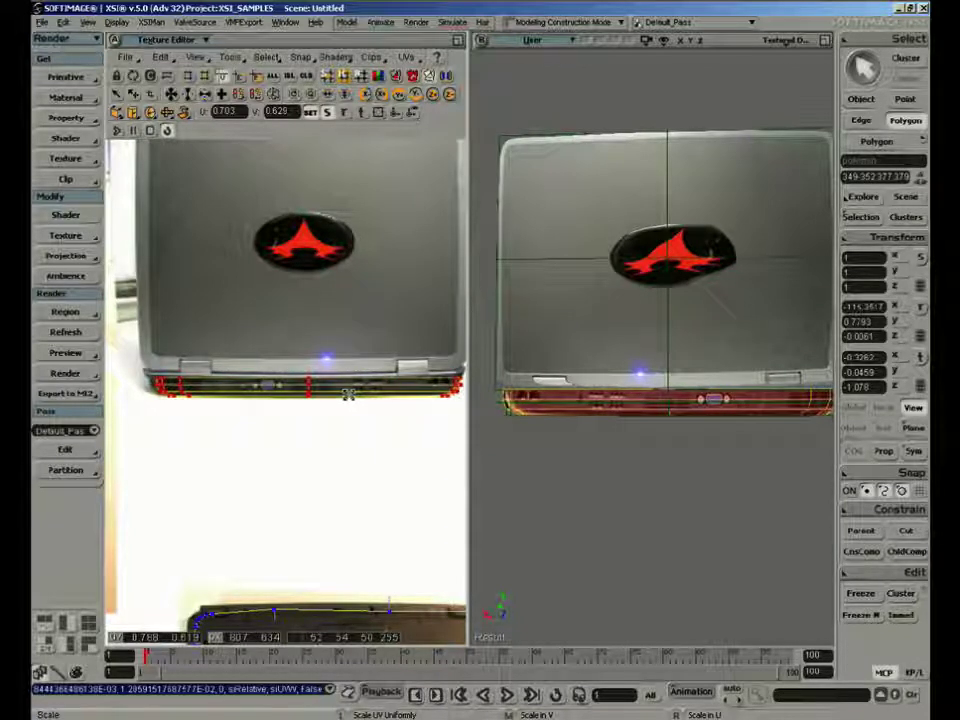
key("v")
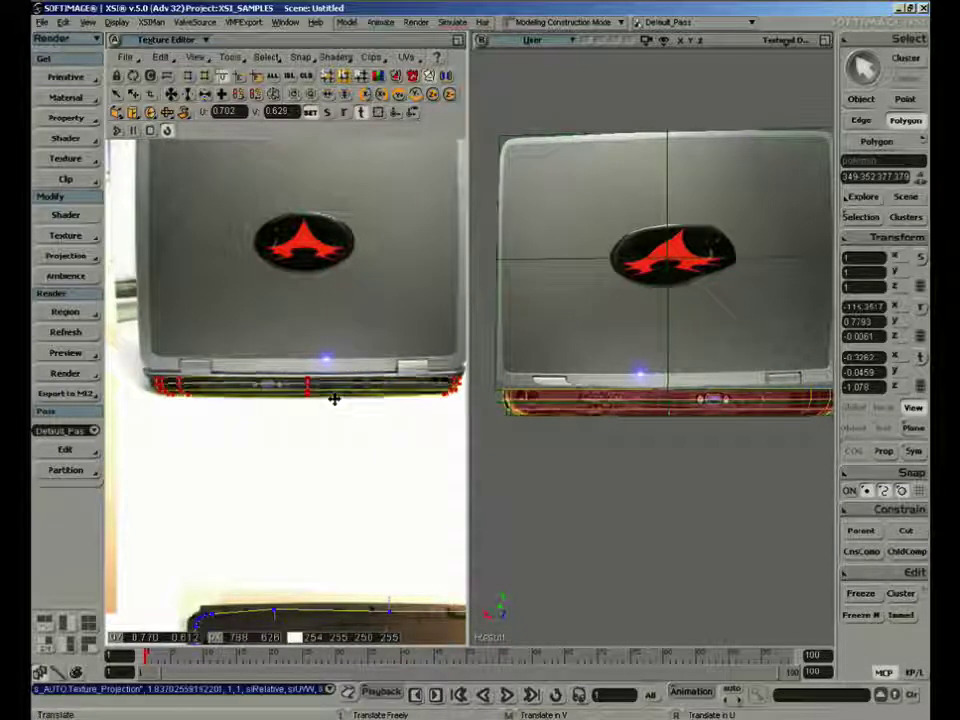
left_click_drag(334, 400, 334, 398)
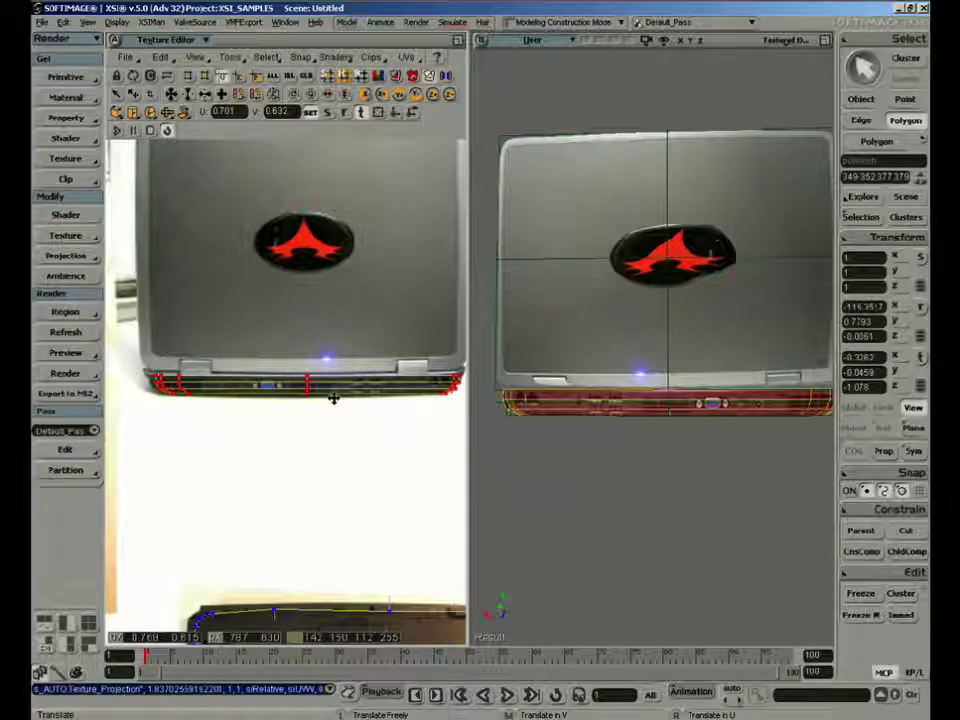
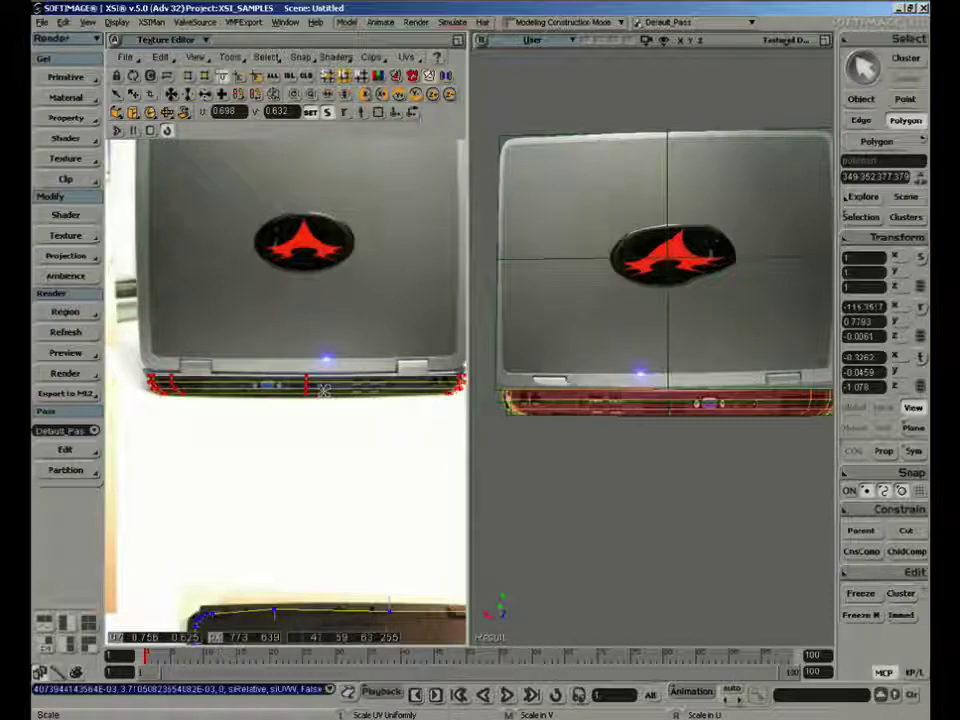
Select both the laptop's lid and base and freeze their operator stacks
key("space")
left_click(580, 497)
key("s")
right_click_drag(583, 499, 632, 519)
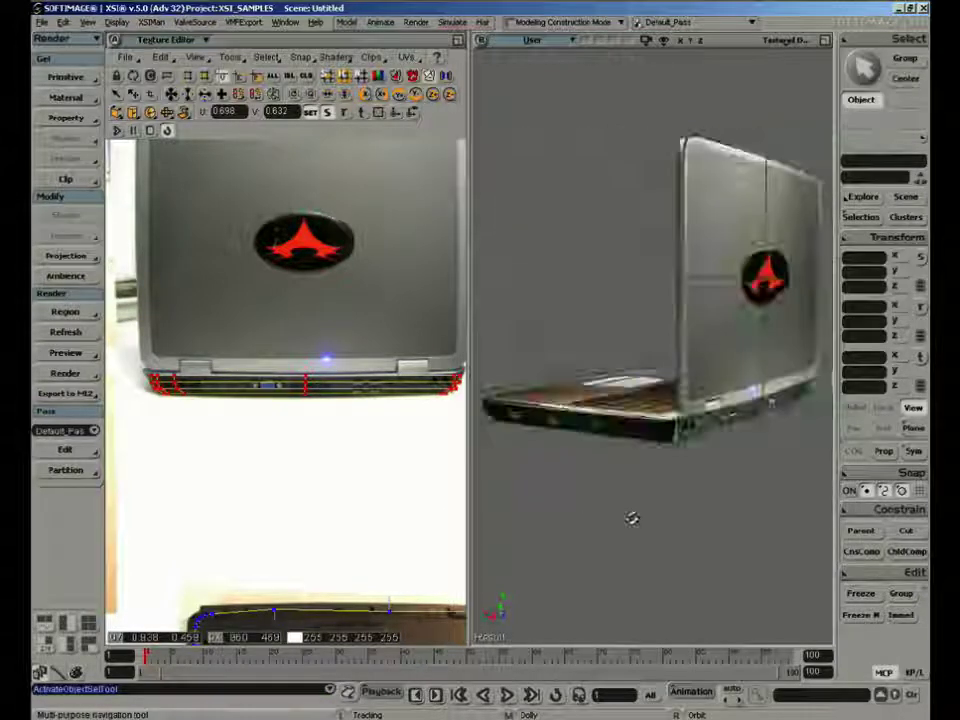
middle_click_drag(632, 519, 701, 429)
right_click_drag(701, 429, 658, 476)
left_click(592, 427)
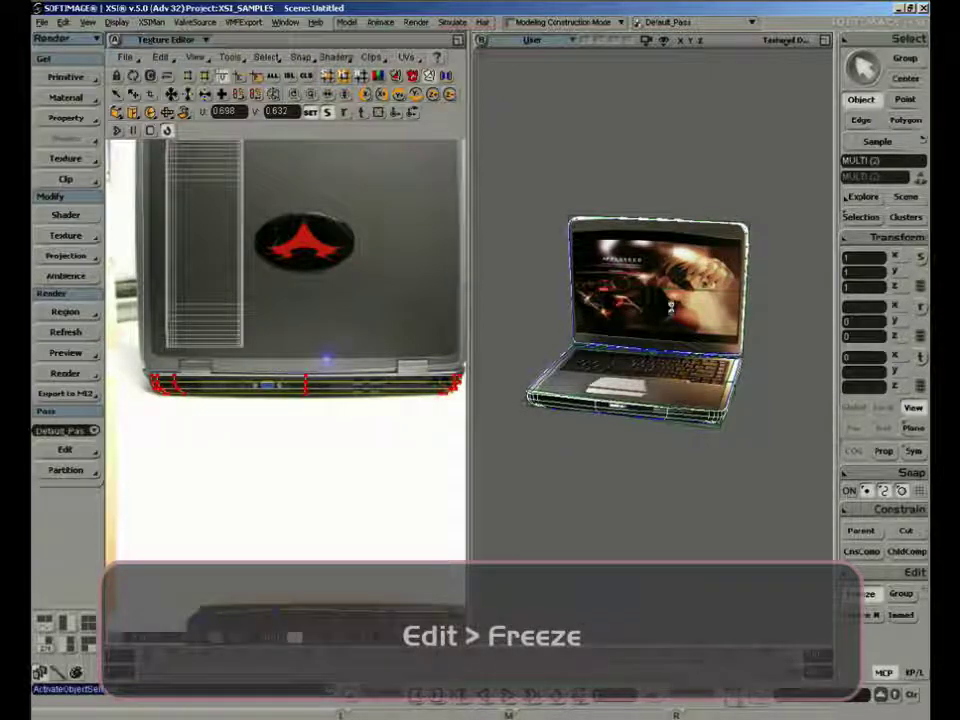
left_click(860, 593)
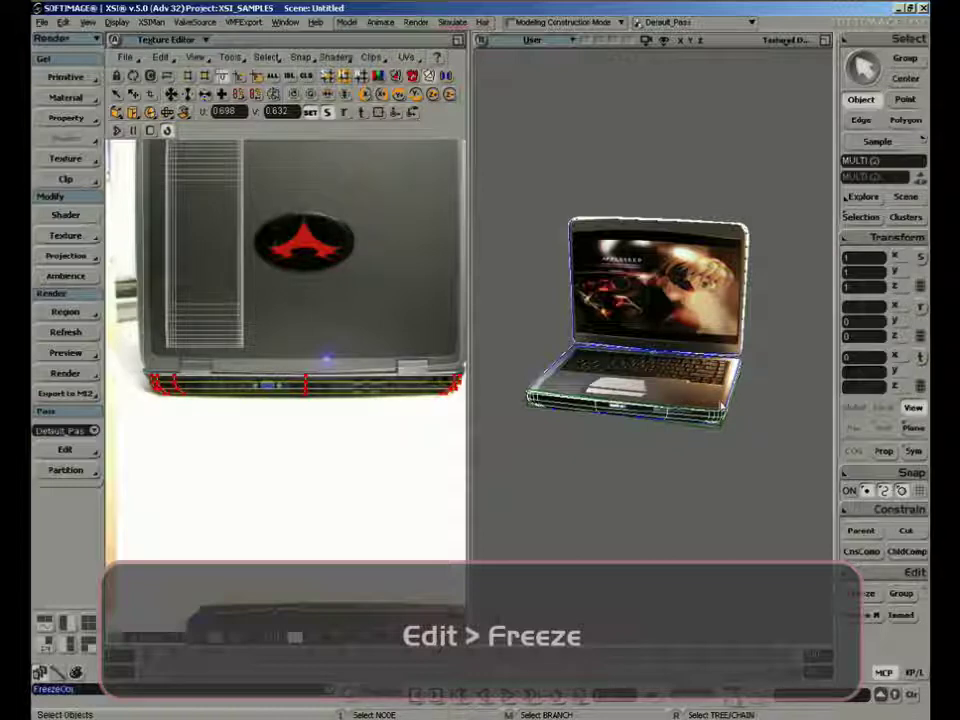
Rotate the lid about its X axis to about -112.5° so the laptop opens wider
key("s")
right_click_drag(484, 343, 700, 372)
key("c")
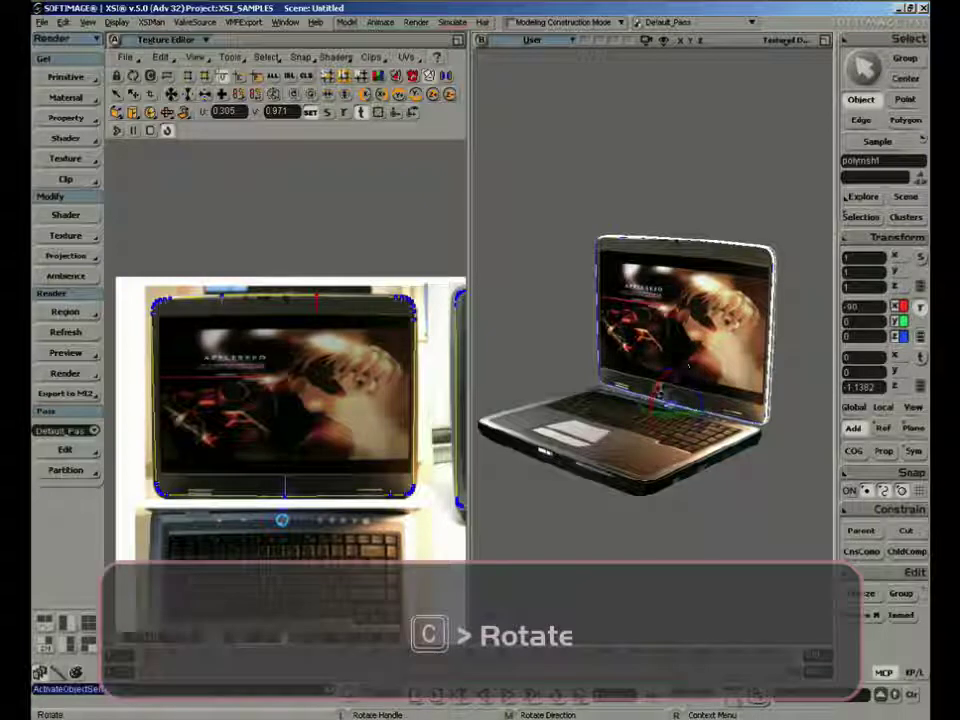
left_click_drag(660, 388, 662, 385)
key("s")
right_click_drag(662, 385, 682, 374)
key("space")
left_click(692, 493)
key("s")
mouse_move(692, 493)
right_mouse_down()
mouse_move(664, 456)
mouse_move(756, 497)
mouse_move(786, 477)
mouse_move(729, 396)
mouse_move(696, 463)
mouse_move(703, 476)
mouse_move(612, 503)
mouse_move(568, 476)
mouse_move(714, 499)
mouse_move(696, 499)
right_mouse_up()
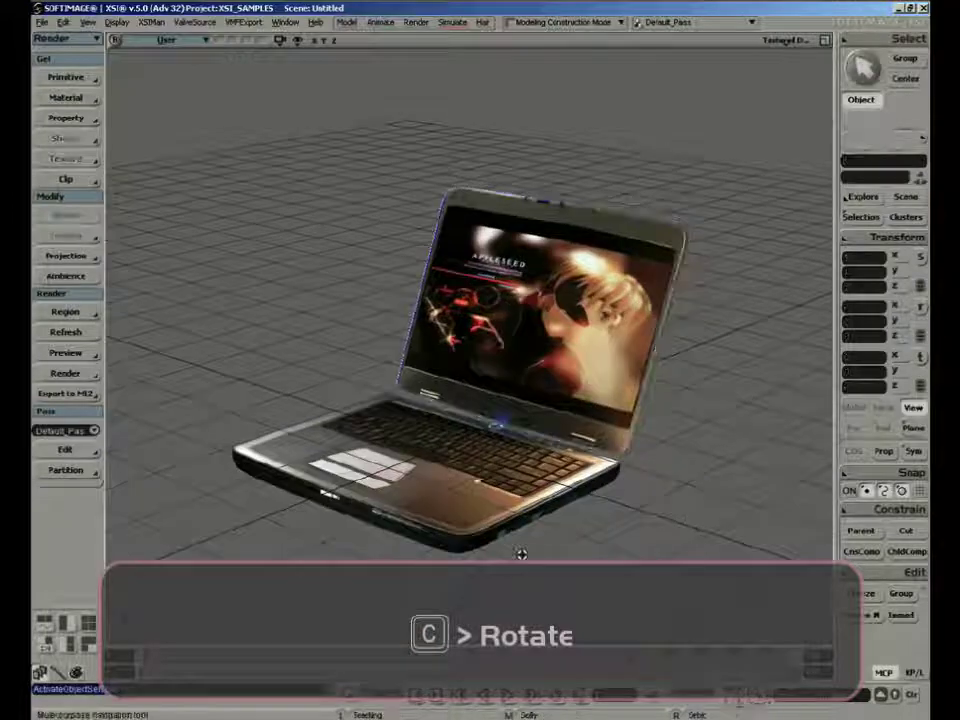
Enlarge the perspective view to fill the workspace and select both the base and the lid
right_click_drag(521, 557, 544, 459)
key("c")
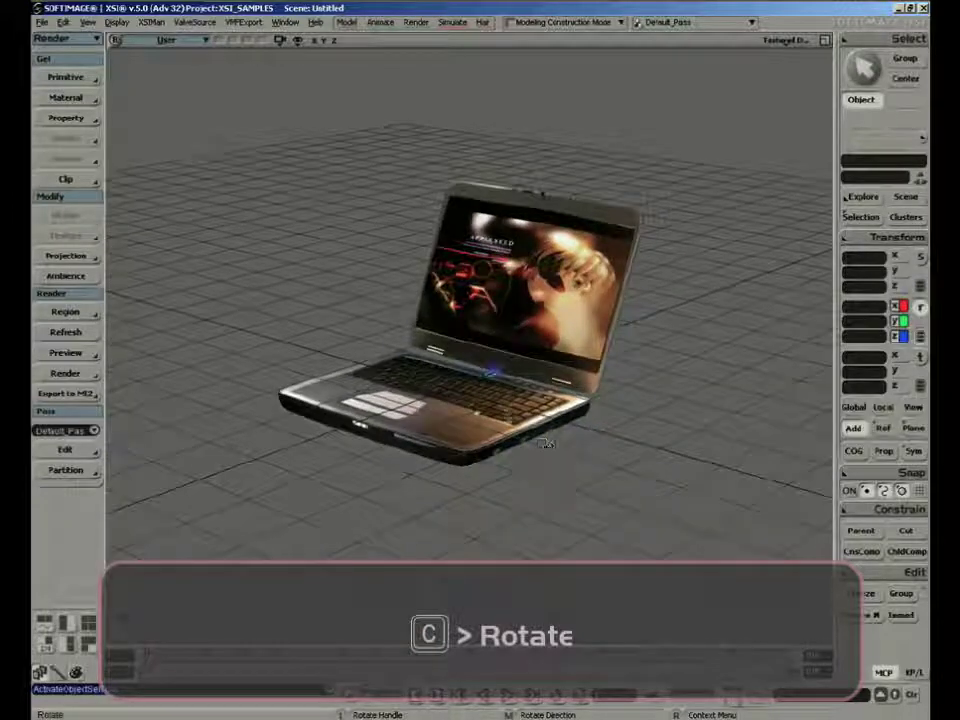
key("space")
left_click(536, 430)
left_click(563, 372, "shift")
key("s")
right_click_drag(563, 372, 654, 412)
middle_click_drag(654, 412, 521, 500)
key("c")
left_click(40, 21)
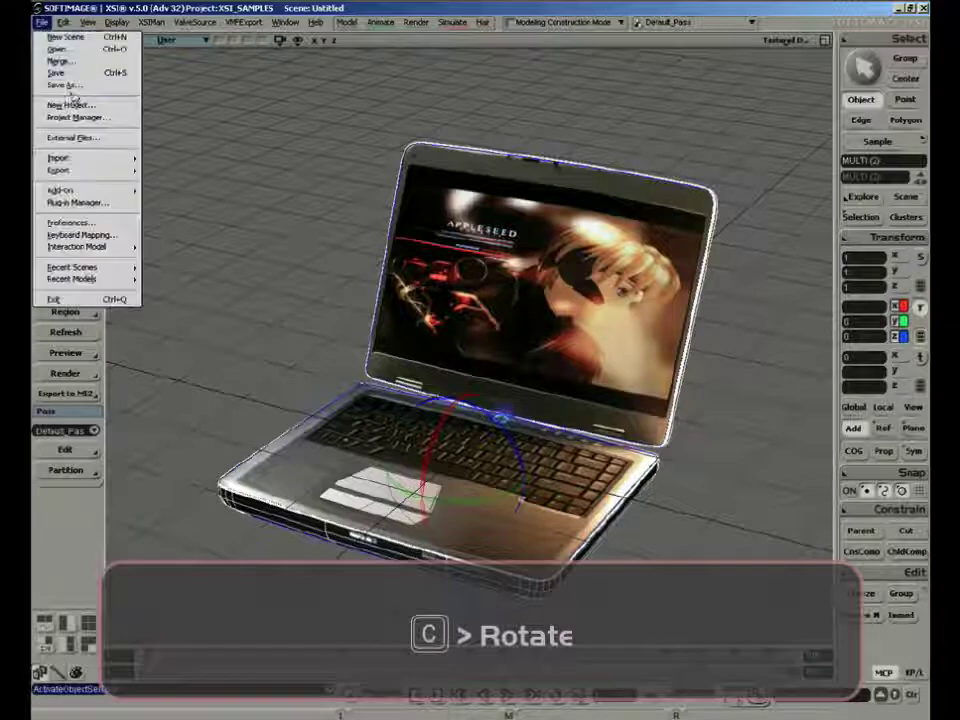
left_click(68, 80)
left_click(589, 473)
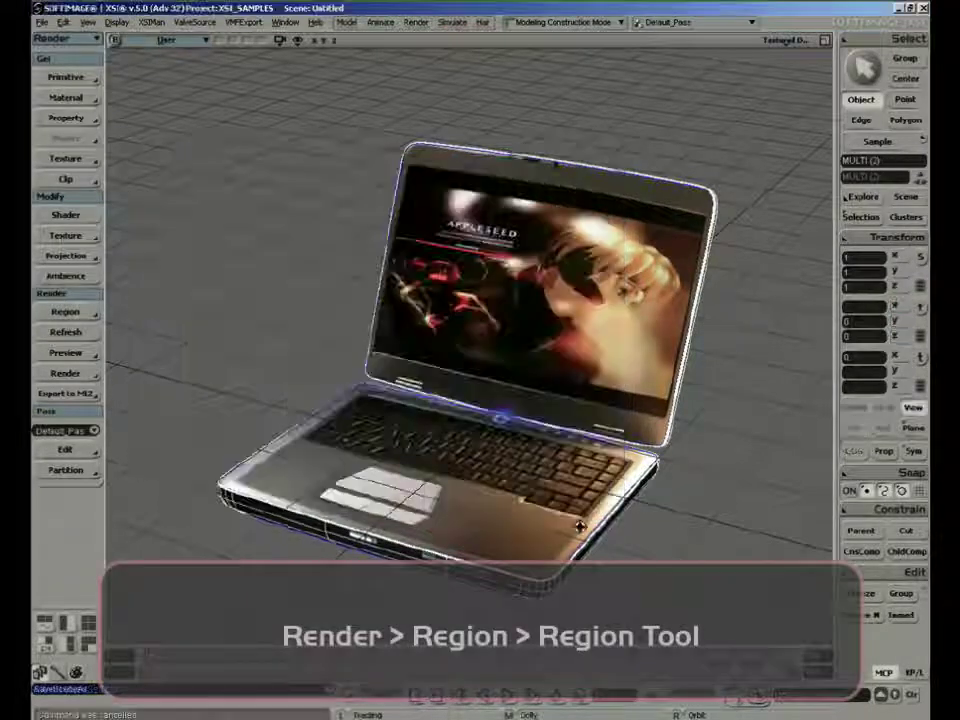
Draw a render region around the whole laptop and show it from a three-quarter angle
right_click_drag(581, 521, 615, 378)
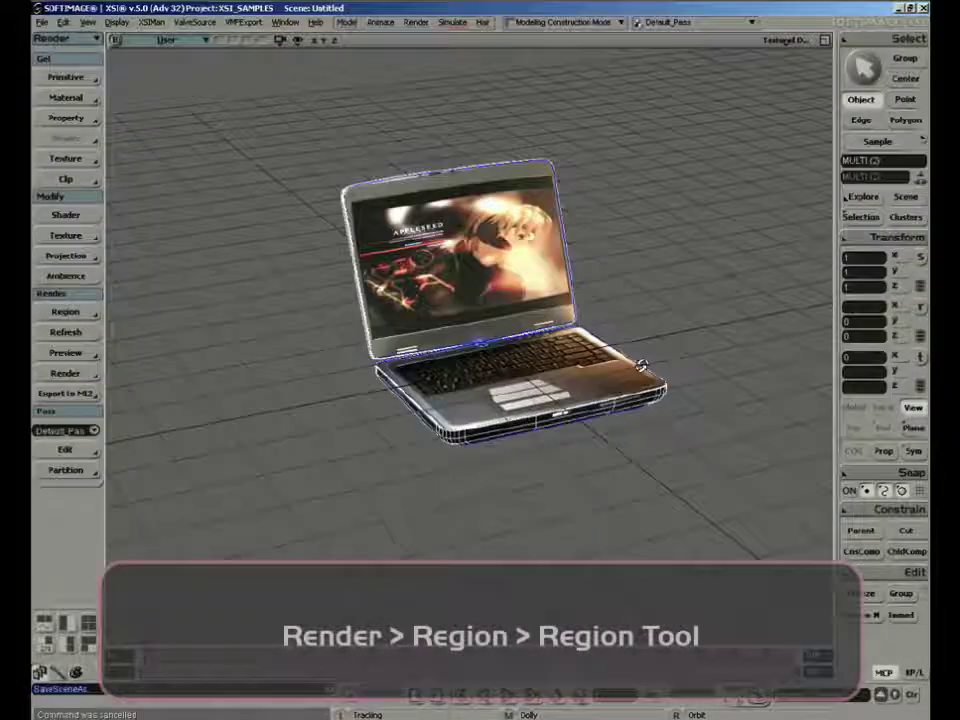
key("c")
left_click(65, 313)
left_click(155, 313)
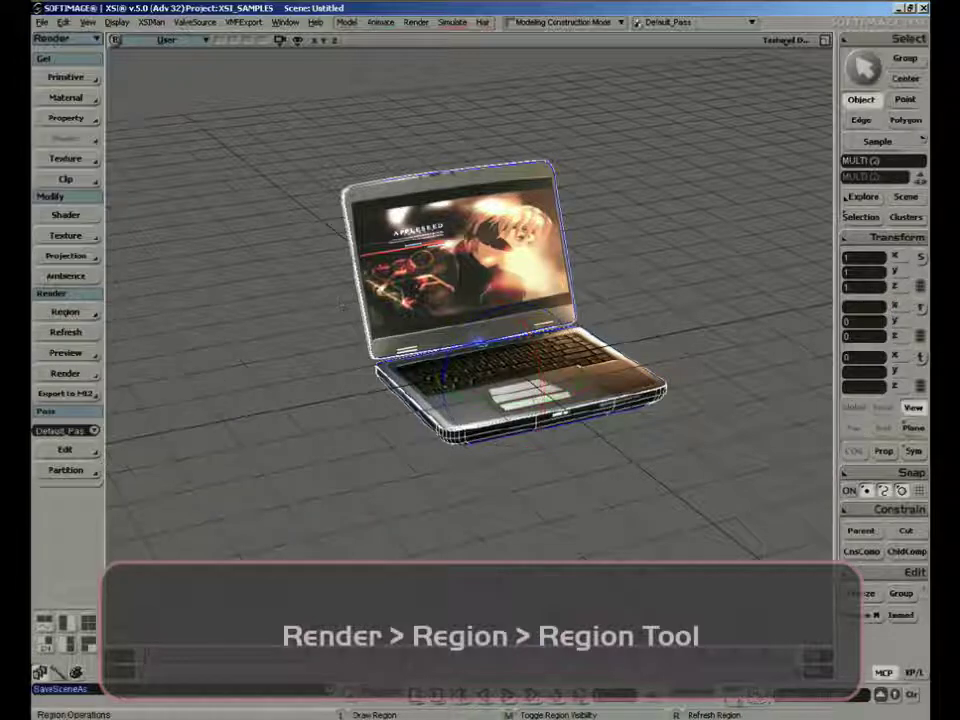
left_click_drag(493, 258, 727, 490)
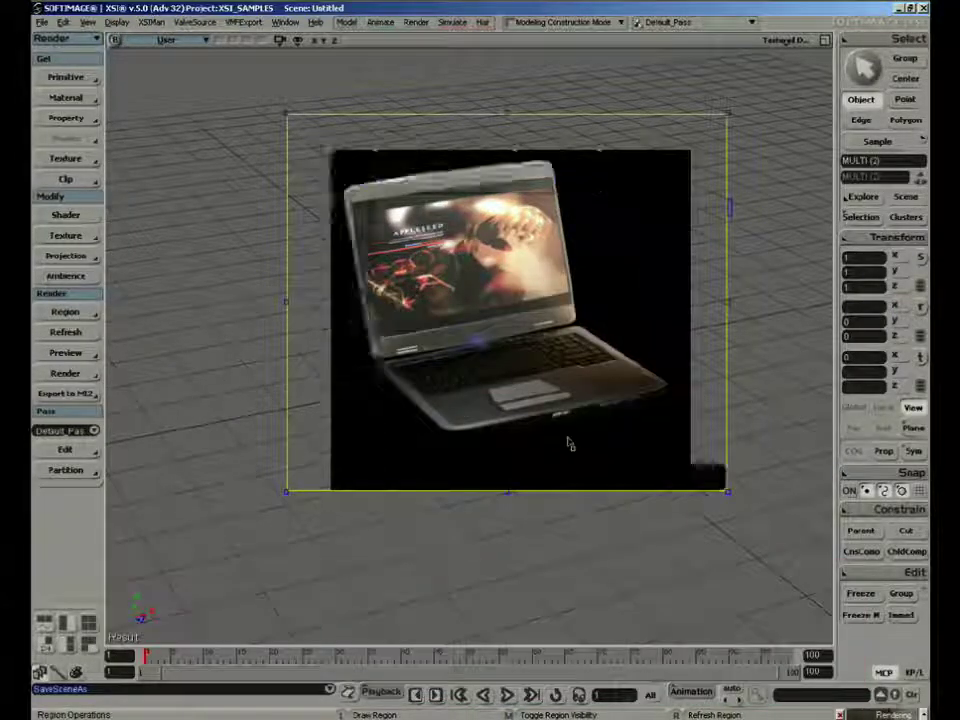
key("s")
right_click_drag(569, 444, 563, 433)
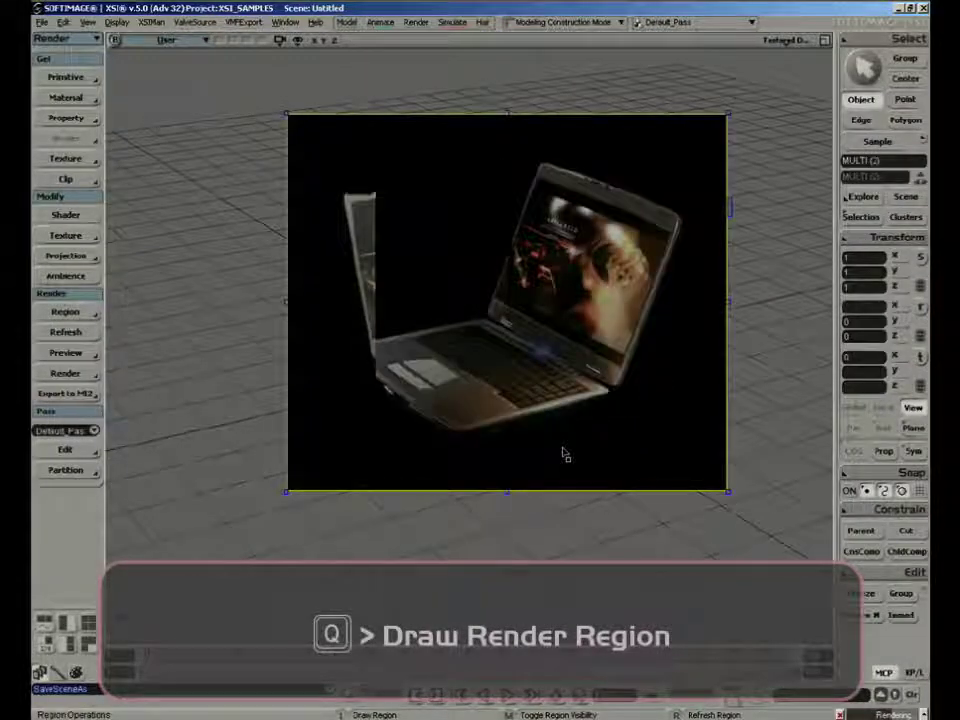
Save the scene as LAPTOP in the DB_HL2 project's Scenes folder, copying external files under the project and overwriting all existing ones
left_click(42, 21)
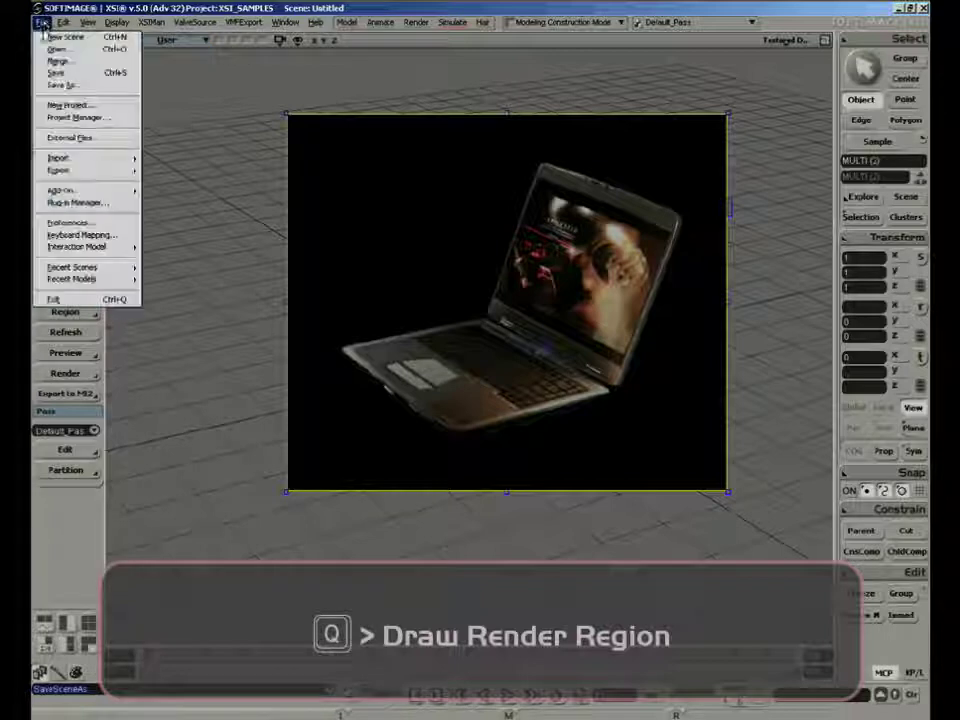
left_click(58, 84)
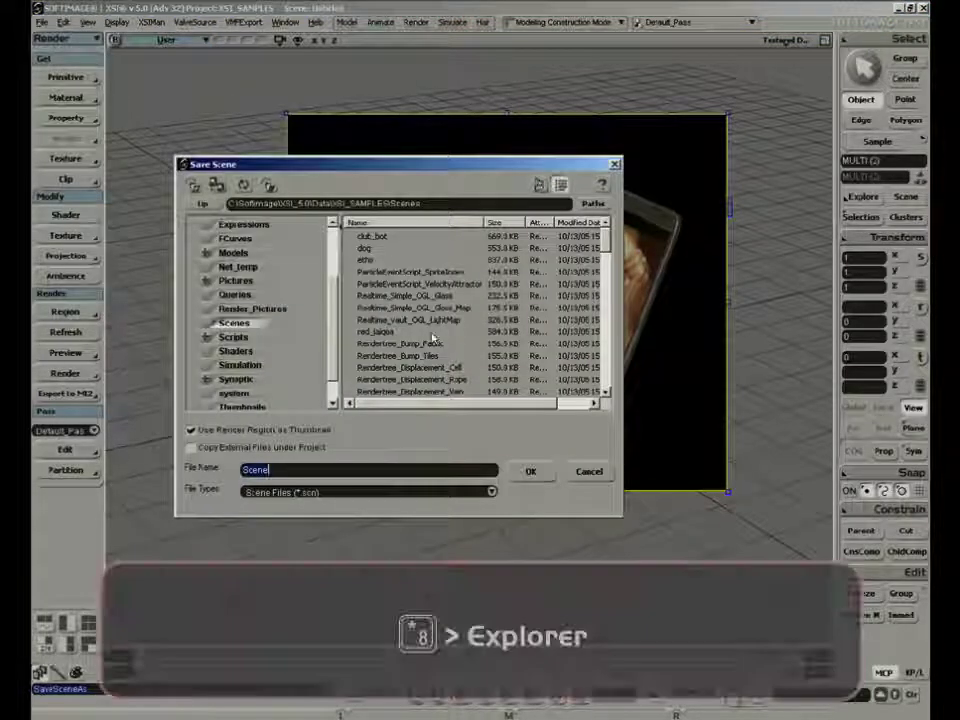
left_click(593, 203)
left_click(640, 476)
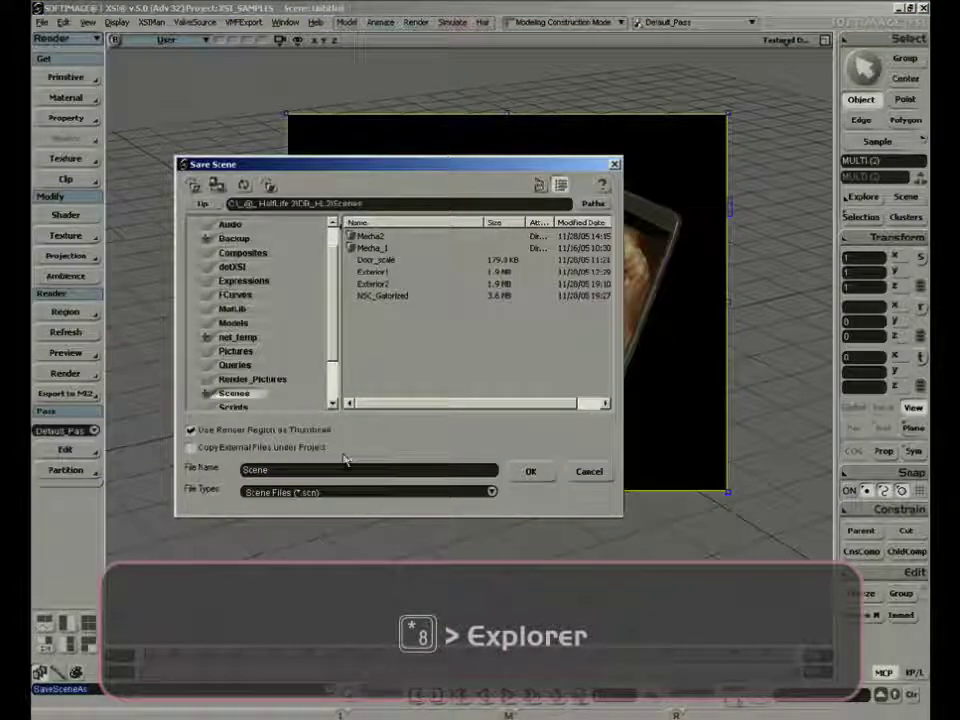
left_click(190, 447)
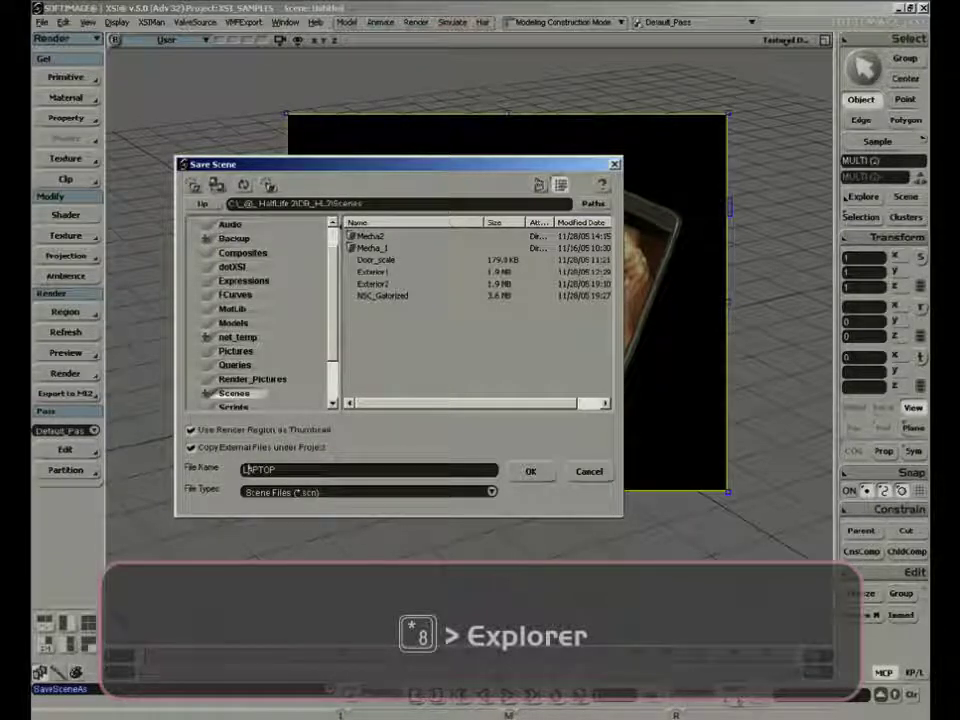
left_click(533, 473)
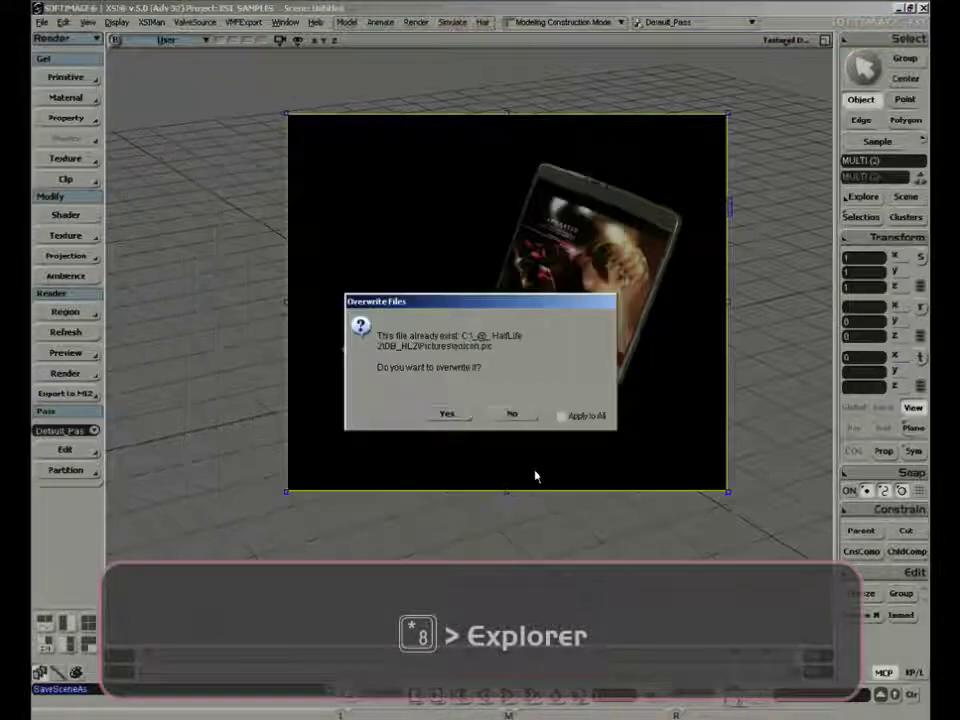
left_click(598, 416)
left_click(455, 414)
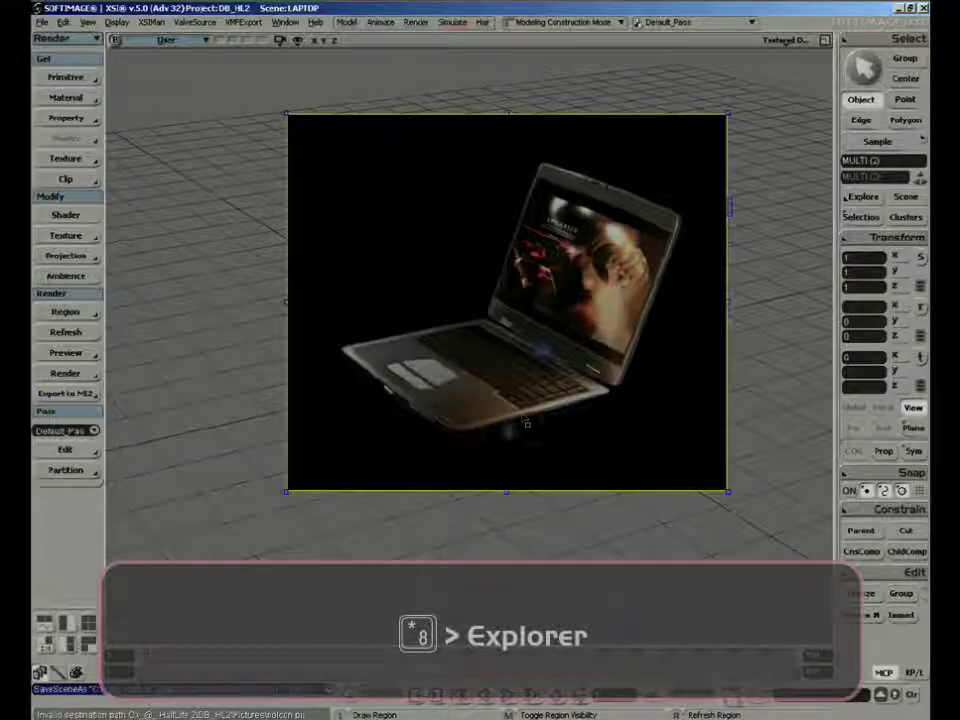
Browse the DB_HL2 scenes as thumbnails to check the LAPTOP preview, without loading a scene
left_click(41, 21)
left_click(45, 47)
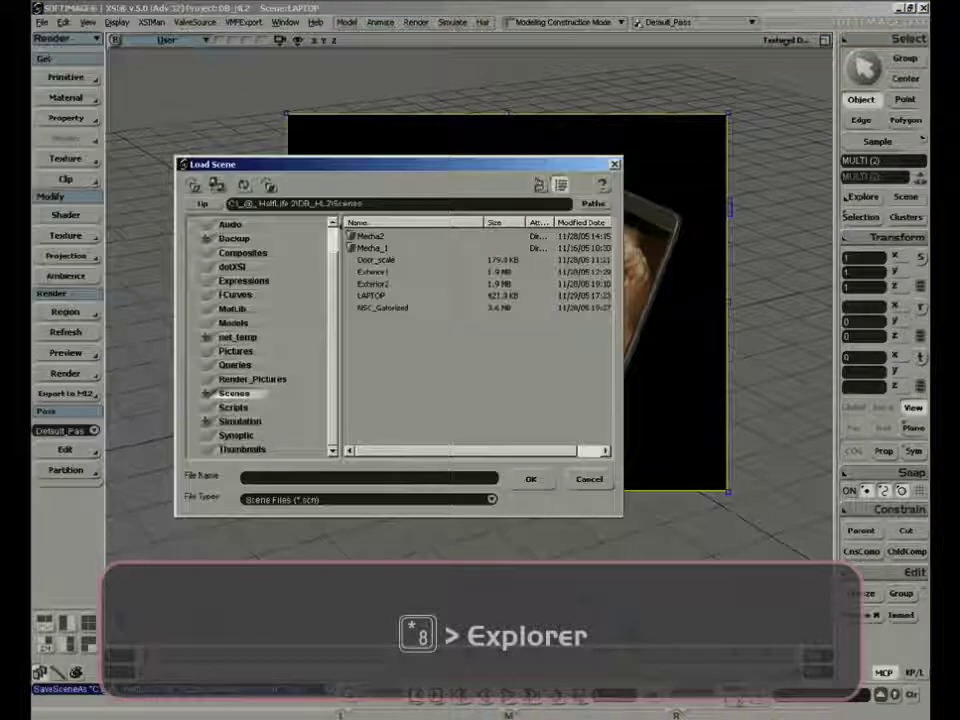
left_click(538, 186)
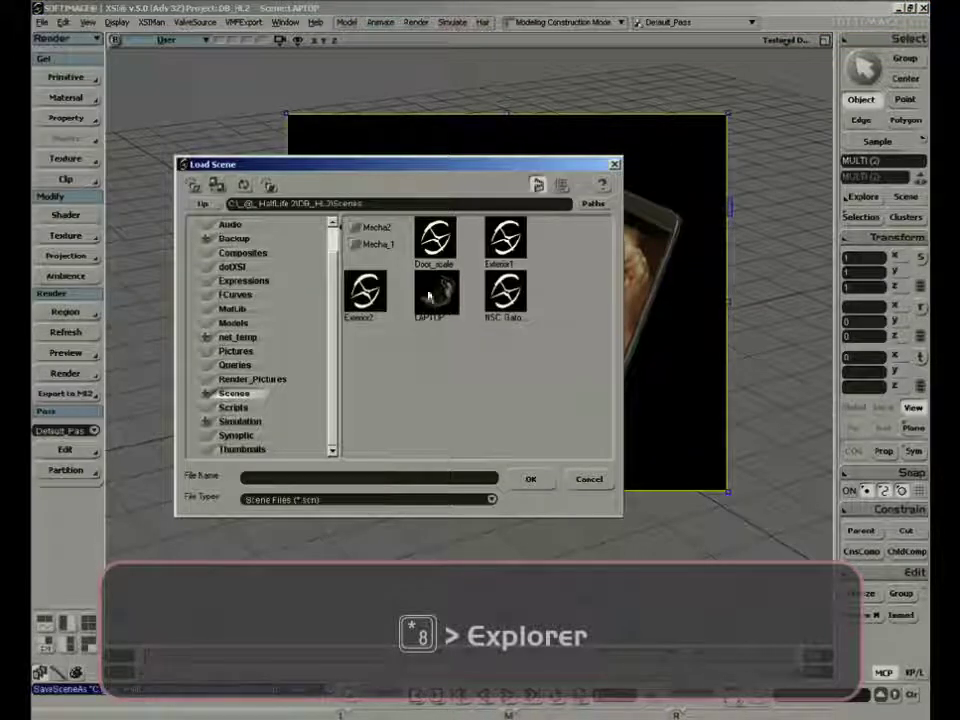
left_click(588, 484)
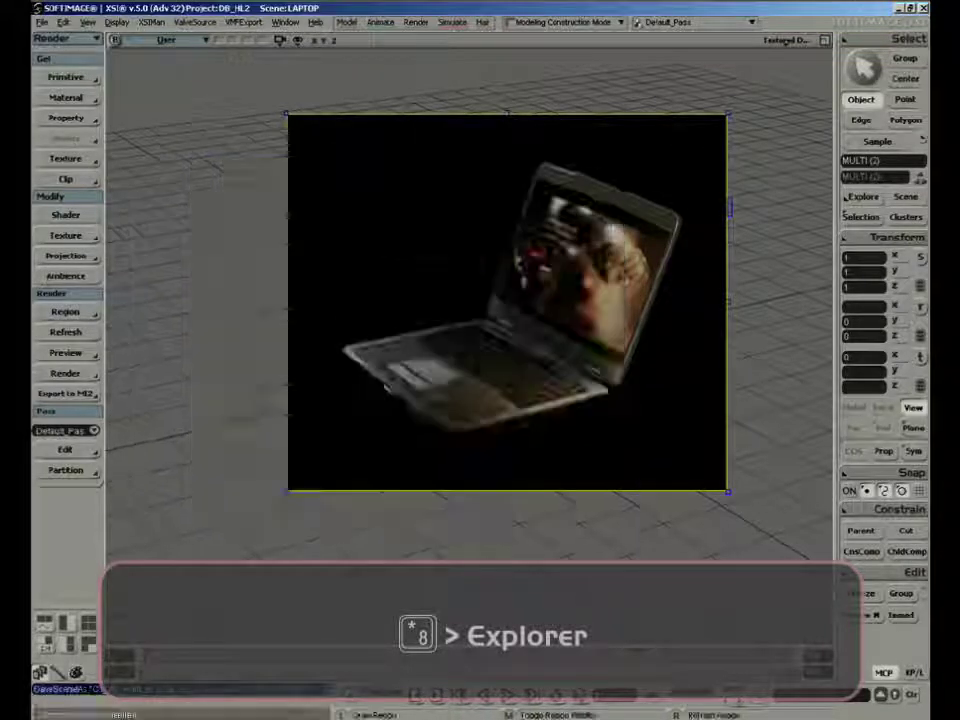
Hide the render region and reselect the laptop's base and lid
key("shift+q")
key("s")
right_click_drag(617, 561, 541, 529)
key("space")
left_click(542, 443)
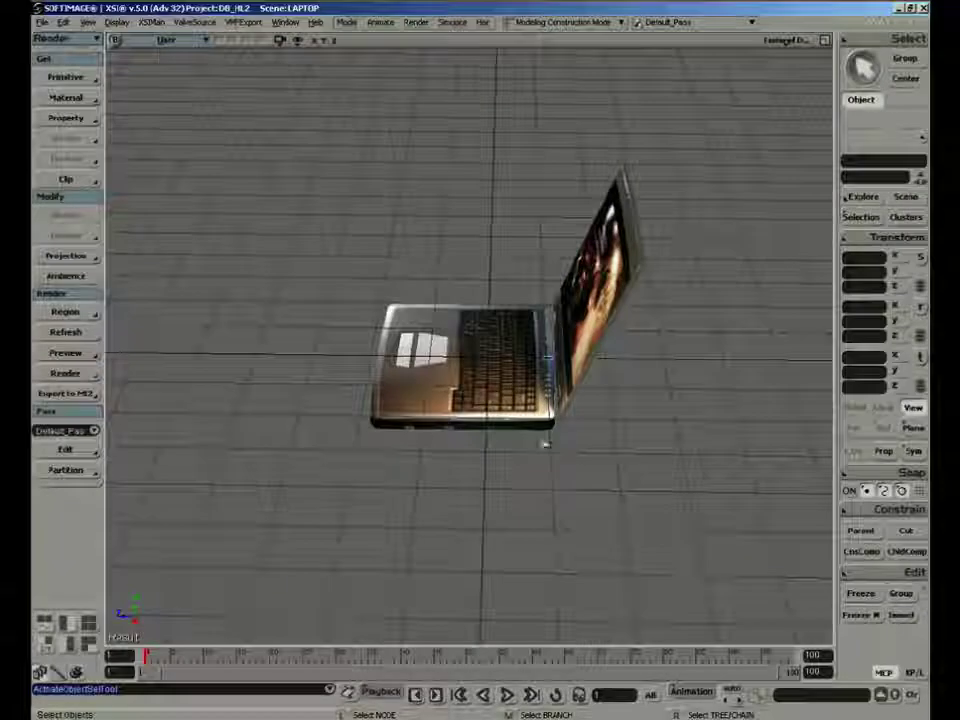
left_click(534, 405)
left_click(580, 375, "ctrl")
key("s")
right_click_drag(499, 435, 347, 354)
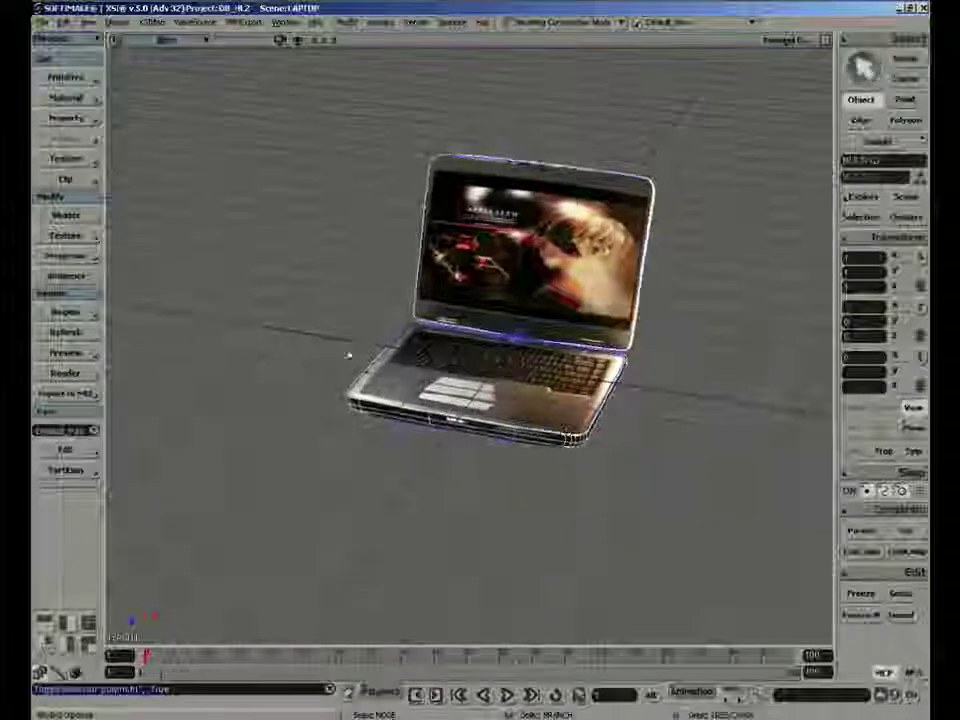
Switch to the modeling tools, identify both meshes in the Explorer, and select the lid together with the base
key("1")
left_click(66, 195)
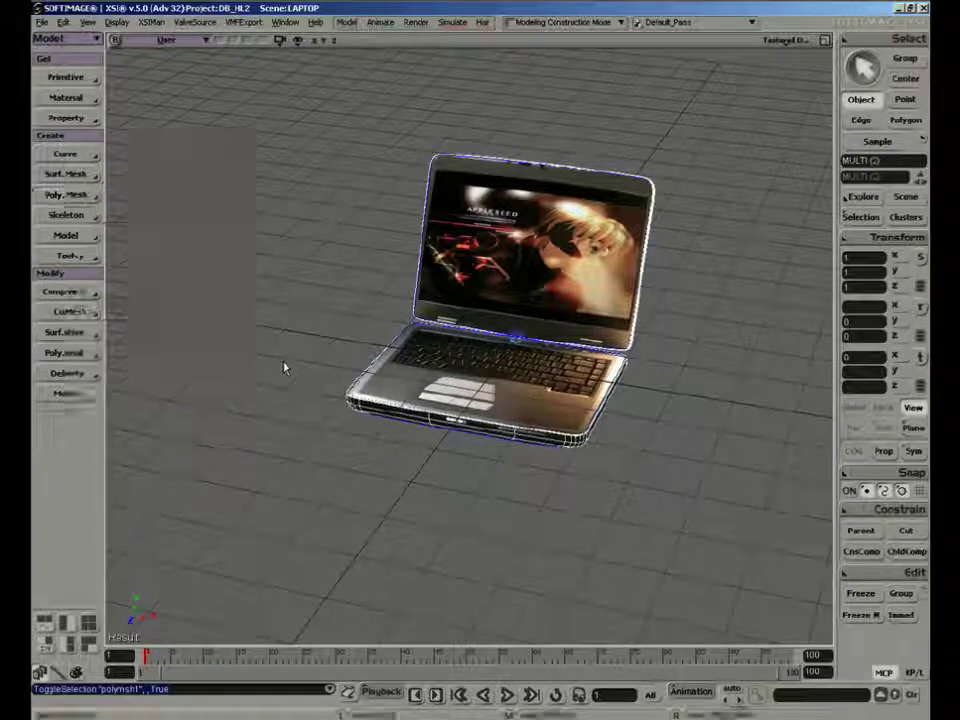
key("8")
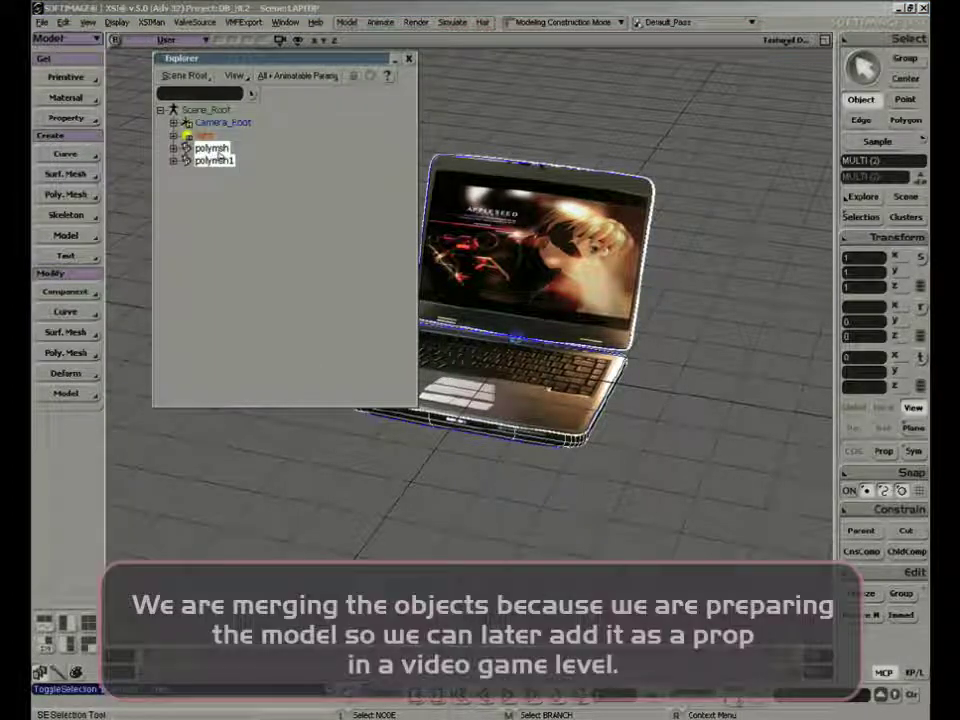
left_click(216, 161)
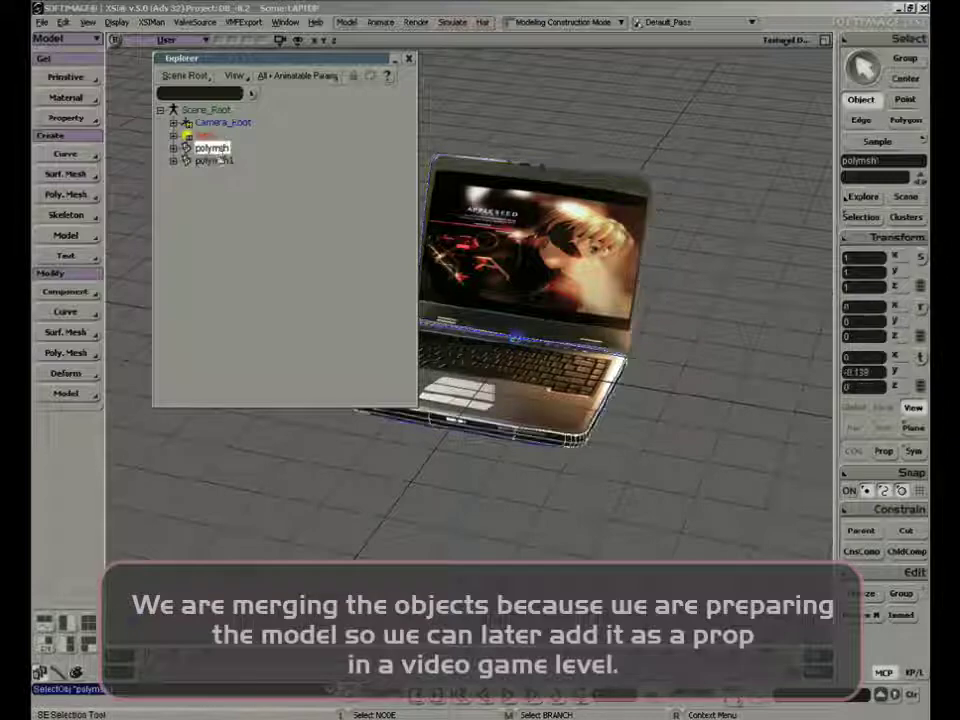
left_click(218, 161)
left_click(410, 59)
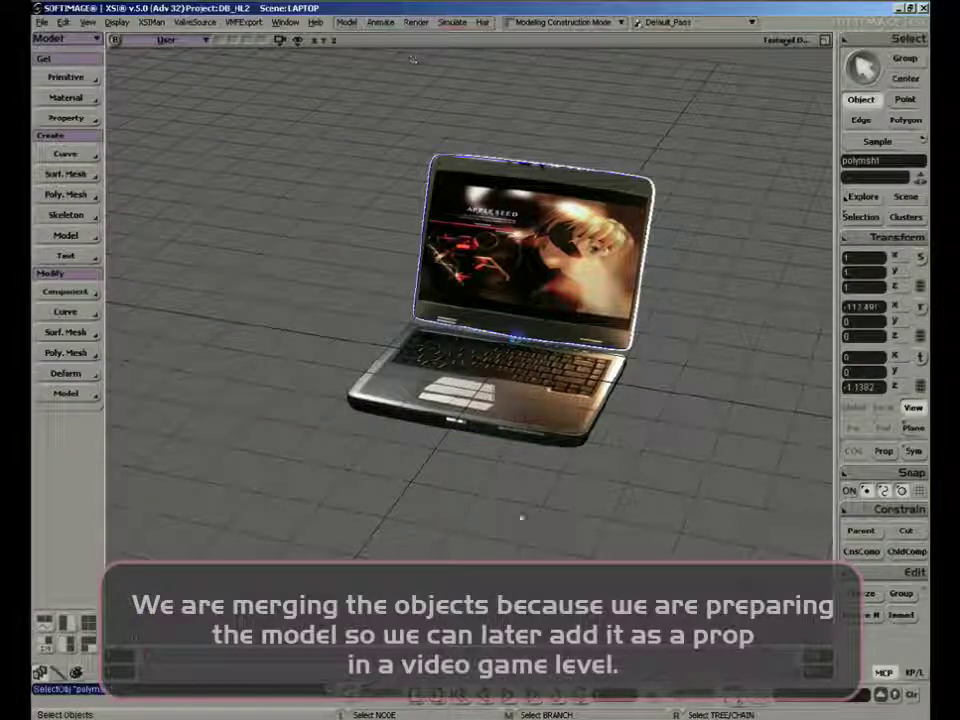
left_click(566, 437, "ctrl")
Merge the lid and base into one polygon mesh, hide the input meshes, and merge their materials and UVs
key("s")
right_click_drag(225, 332, 244, 324)
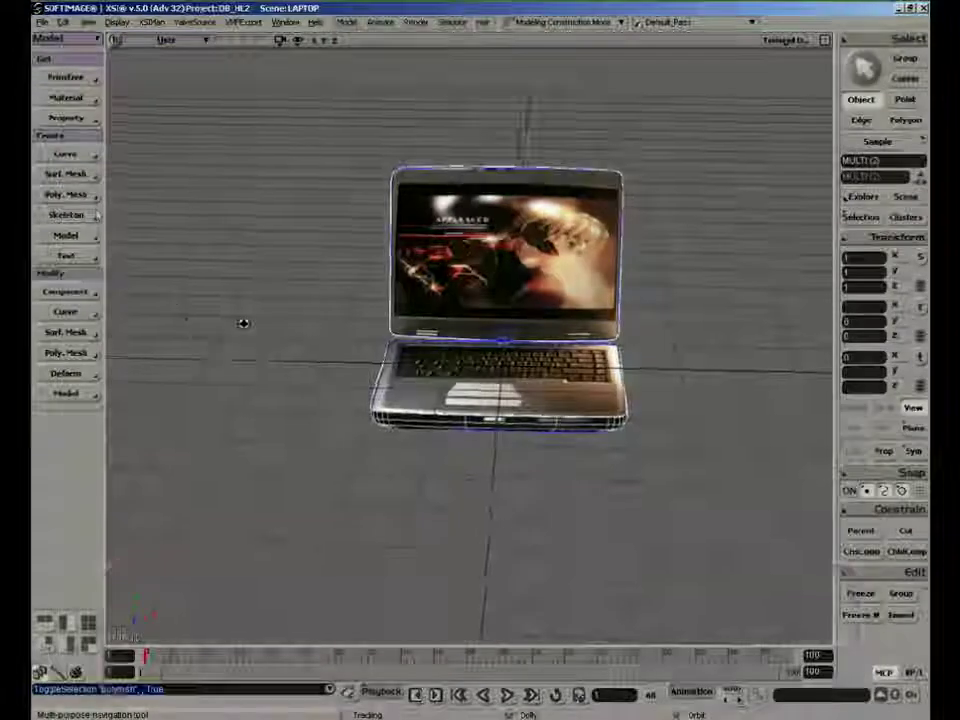
left_click(66, 194)
left_click(130, 359)
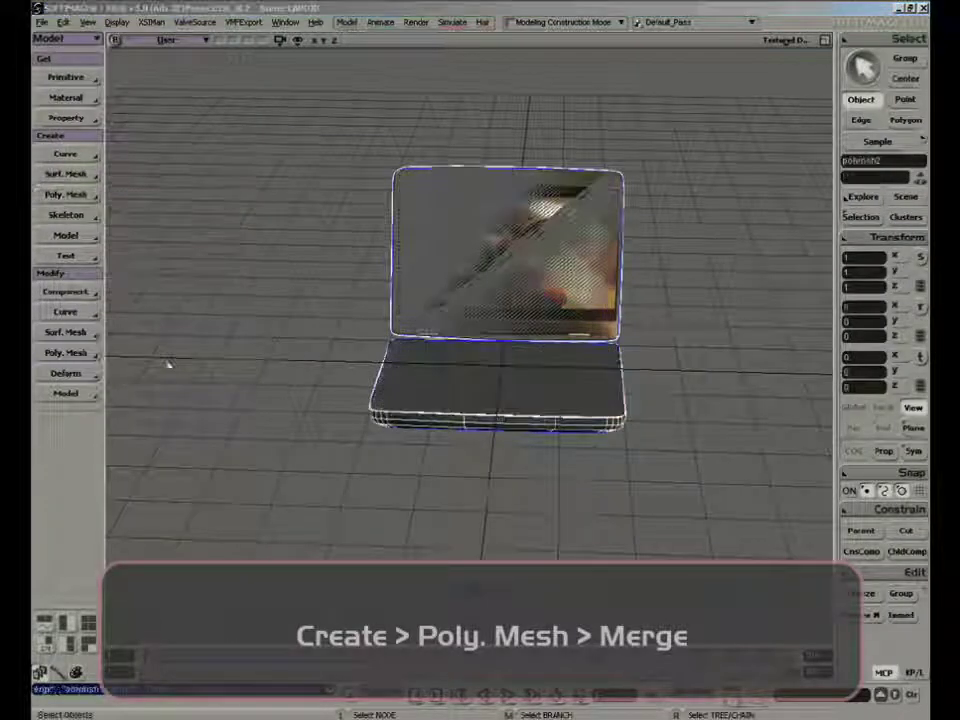
left_click_drag(607, 297, 166, 398)
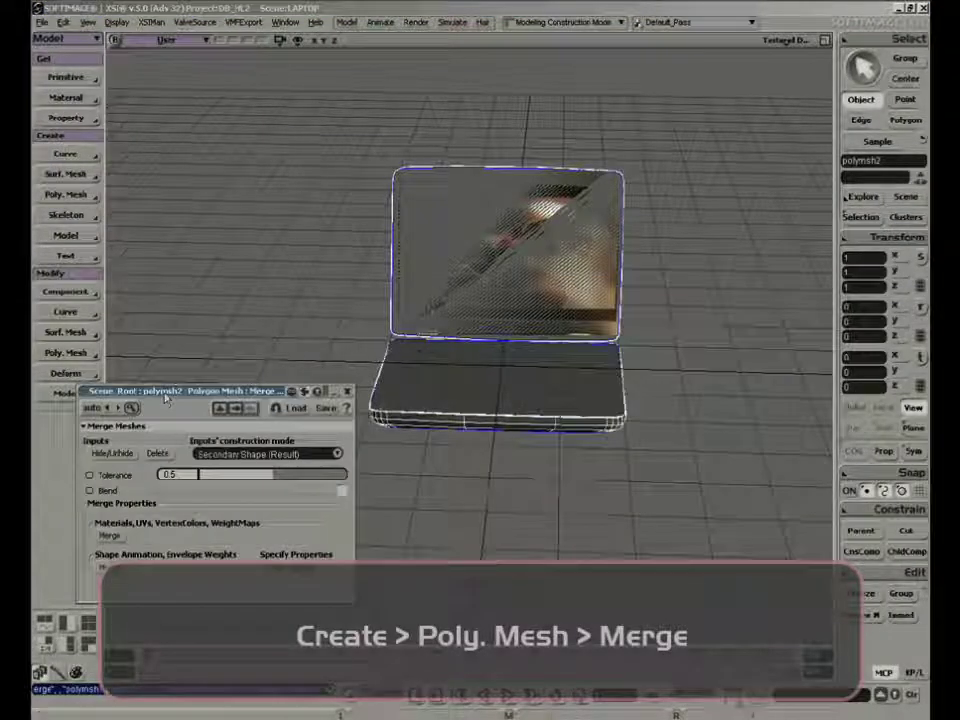
left_click(126, 455)
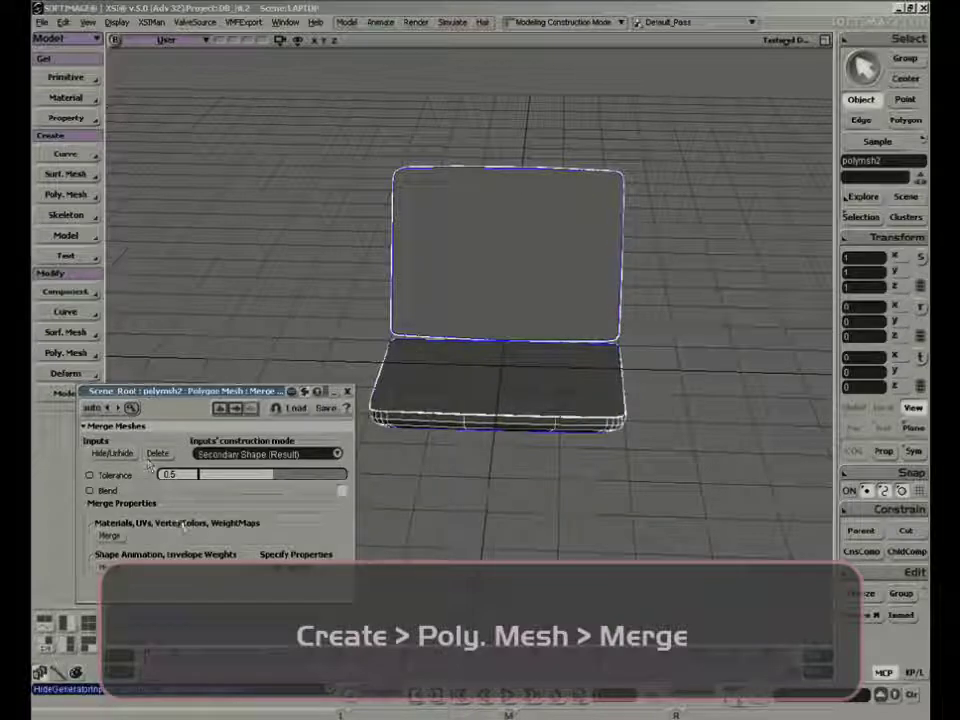
left_click(110, 537)
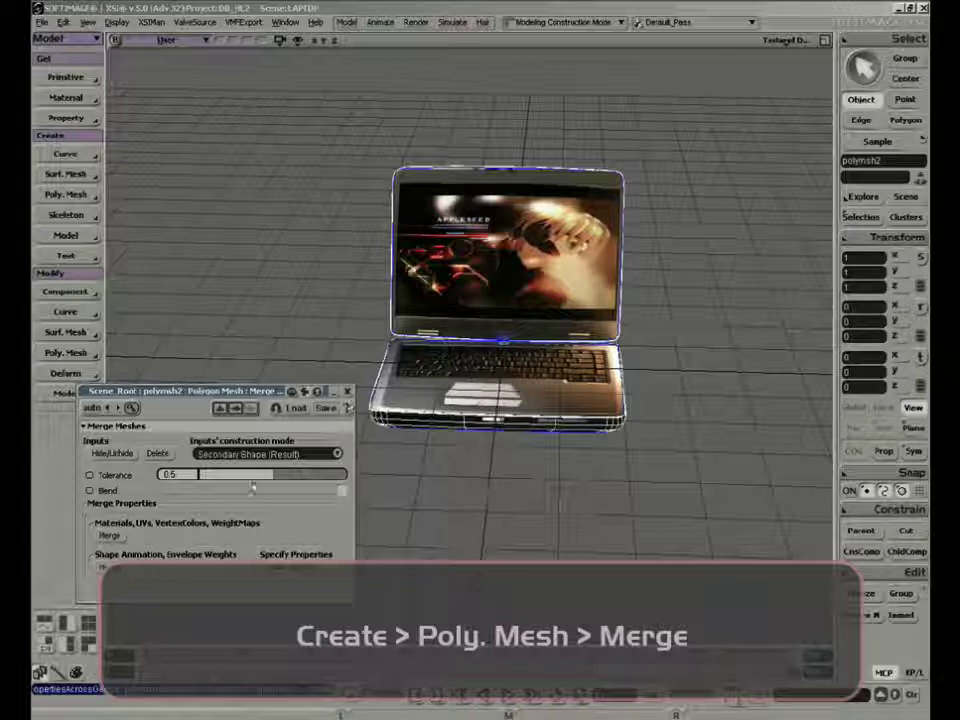
left_click(346, 392)
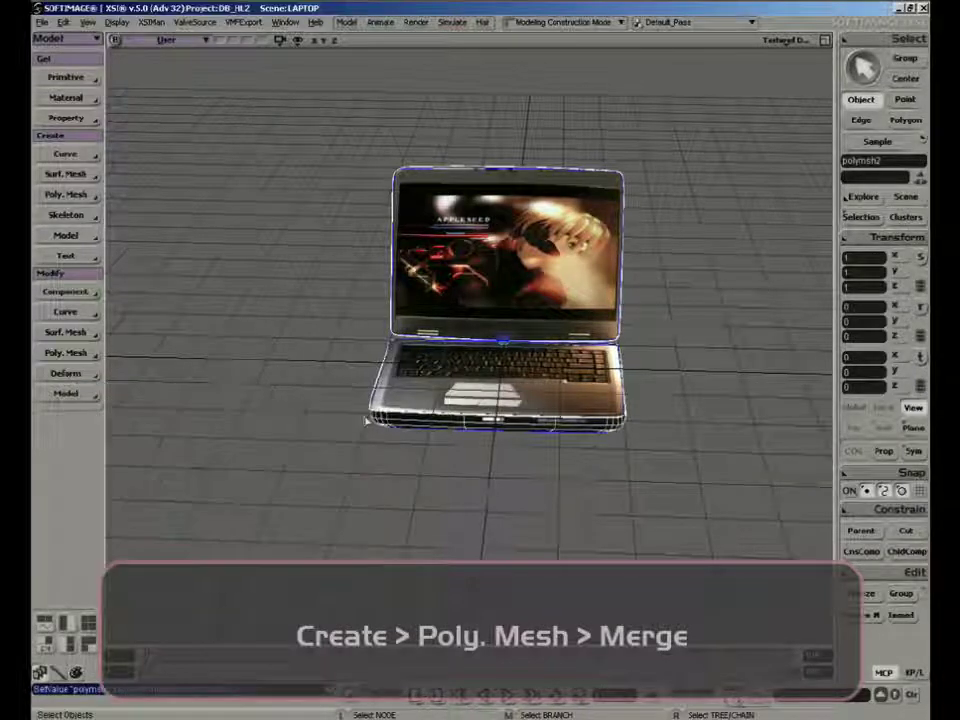
Try moving the merged laptop mesh, and undo the move
middle_click_drag(584, 467, 540, 476)
left_click(540, 452)
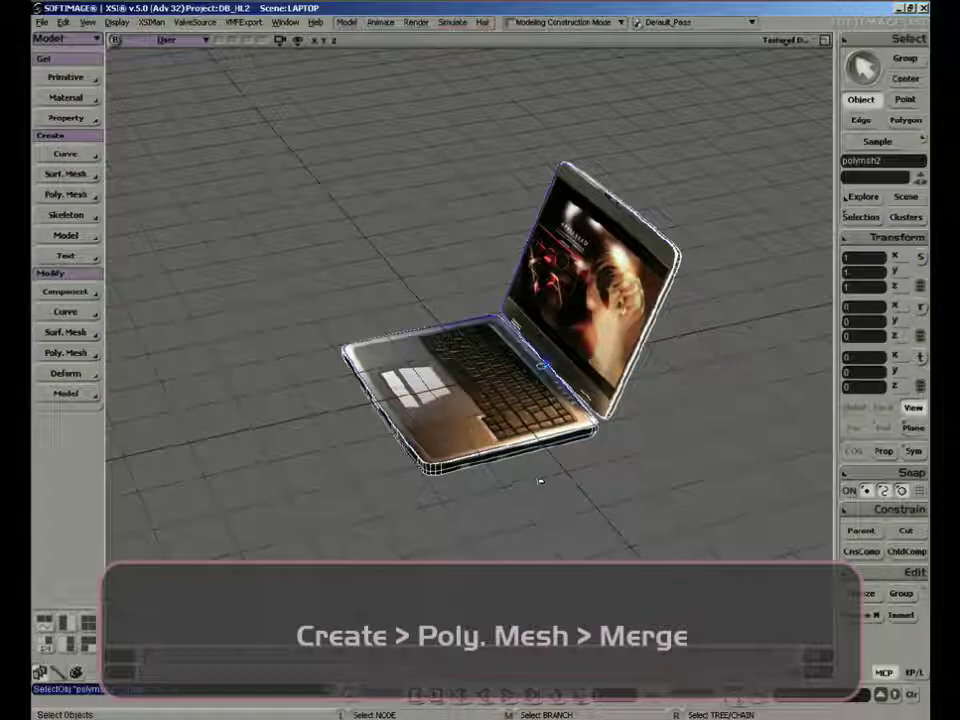
left_click_drag(333, 386, 270, 357)
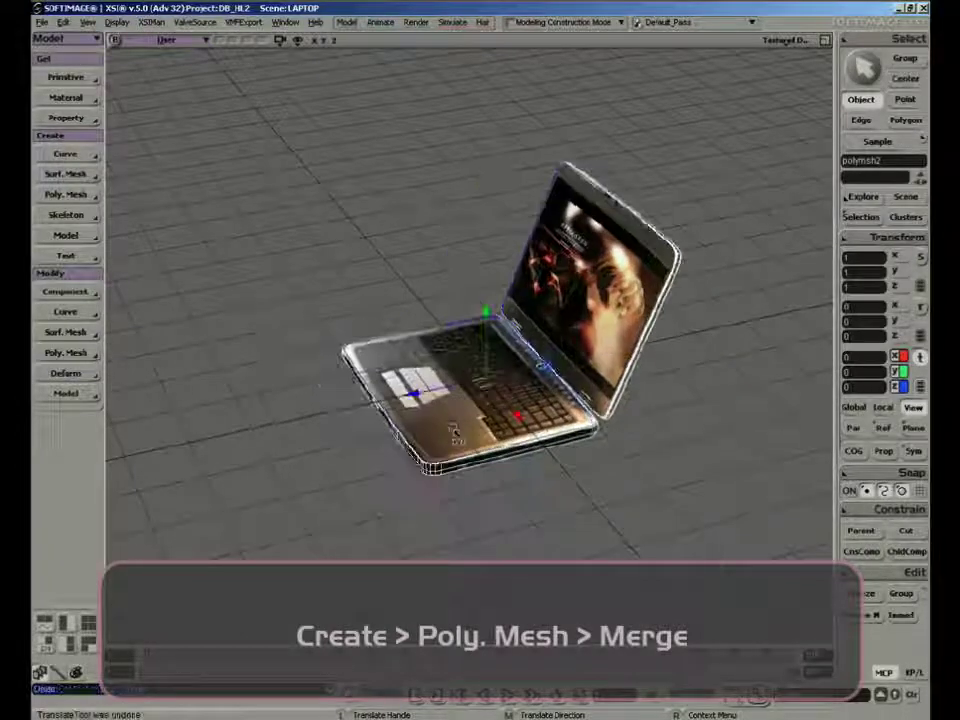
Examine the texture across the merged laptop's keyboard and touchpad face for distortion from several angles
middle_click_drag(455, 432, 442, 333)
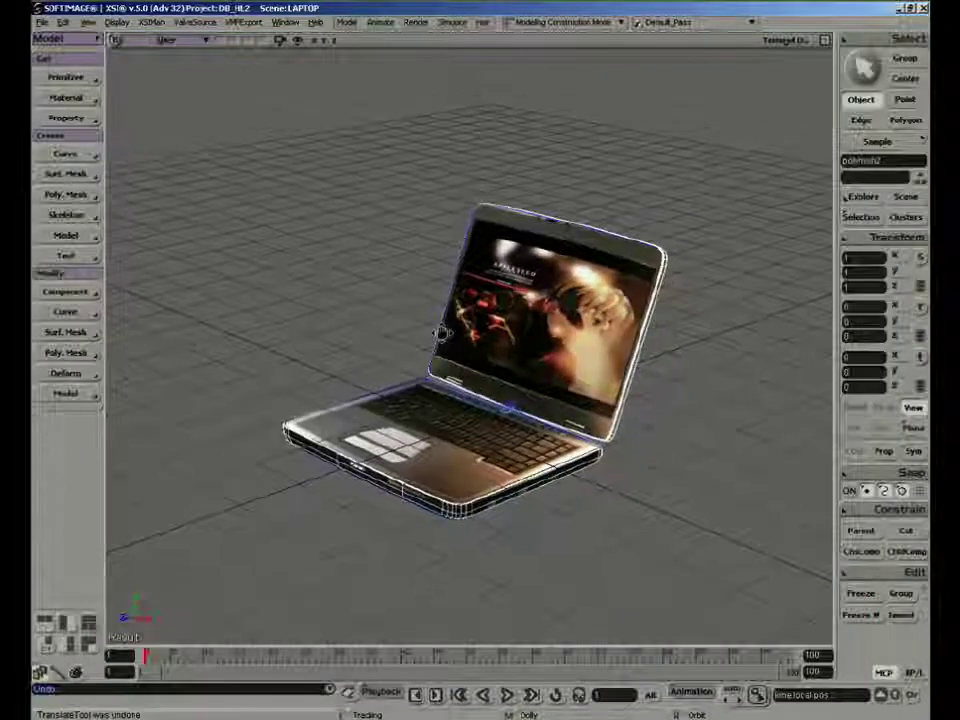
right_click_drag(442, 333, 600, 504)
key("v")
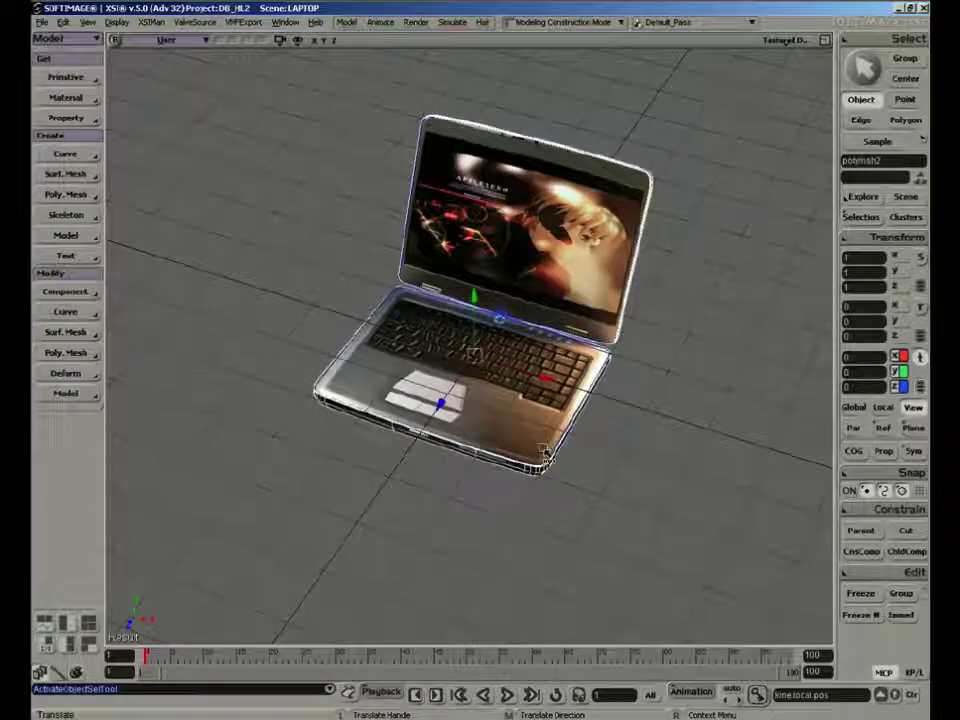
key("u")
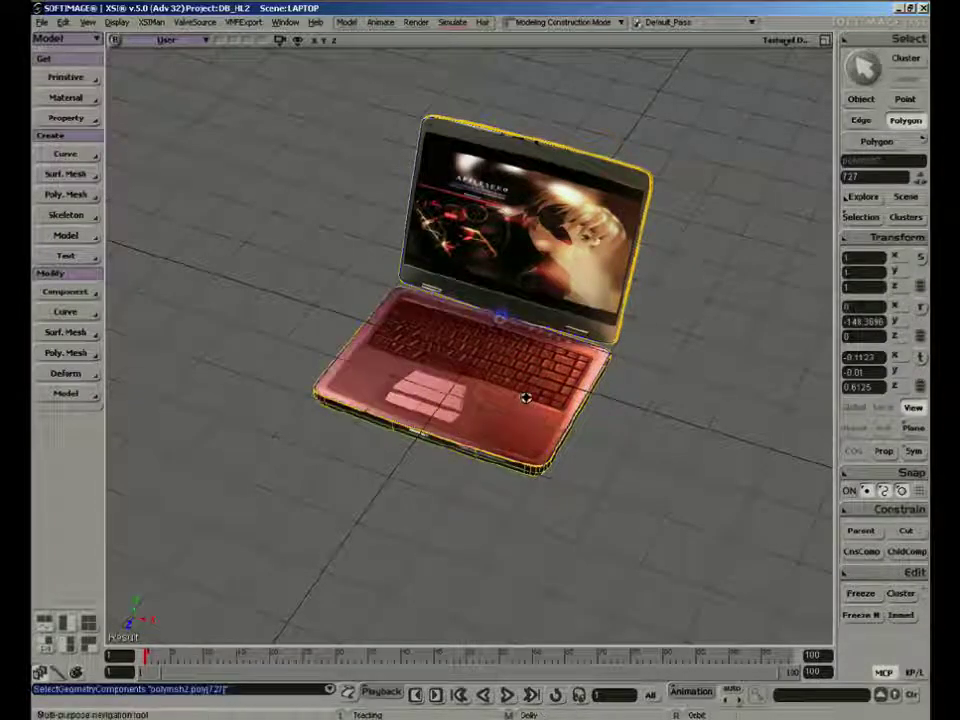
right_click_drag(526, 398, 577, 407)
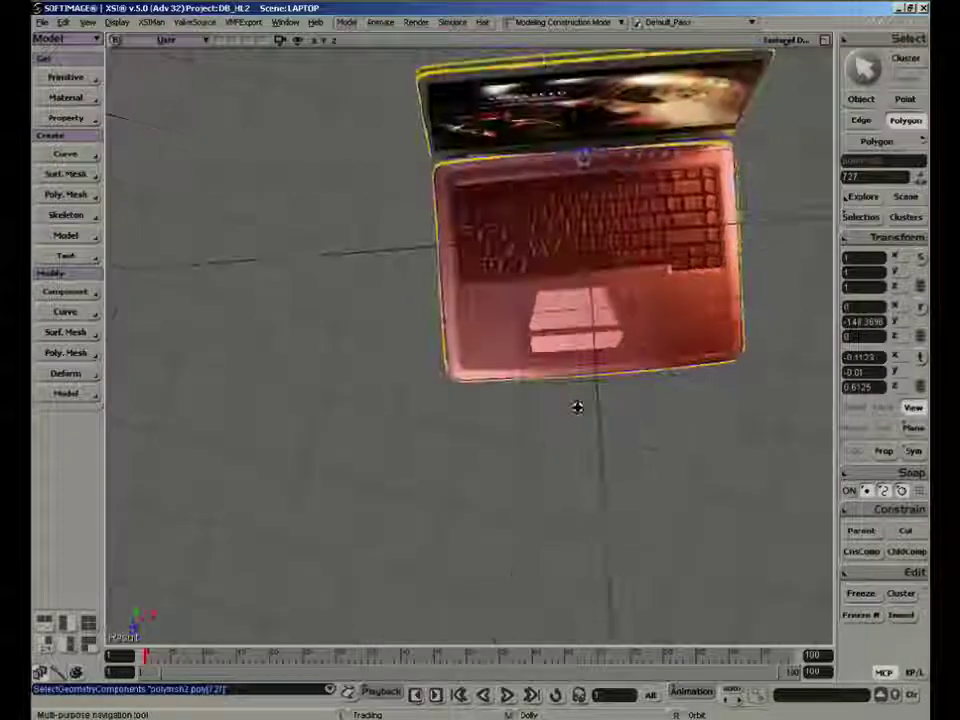
key("space")
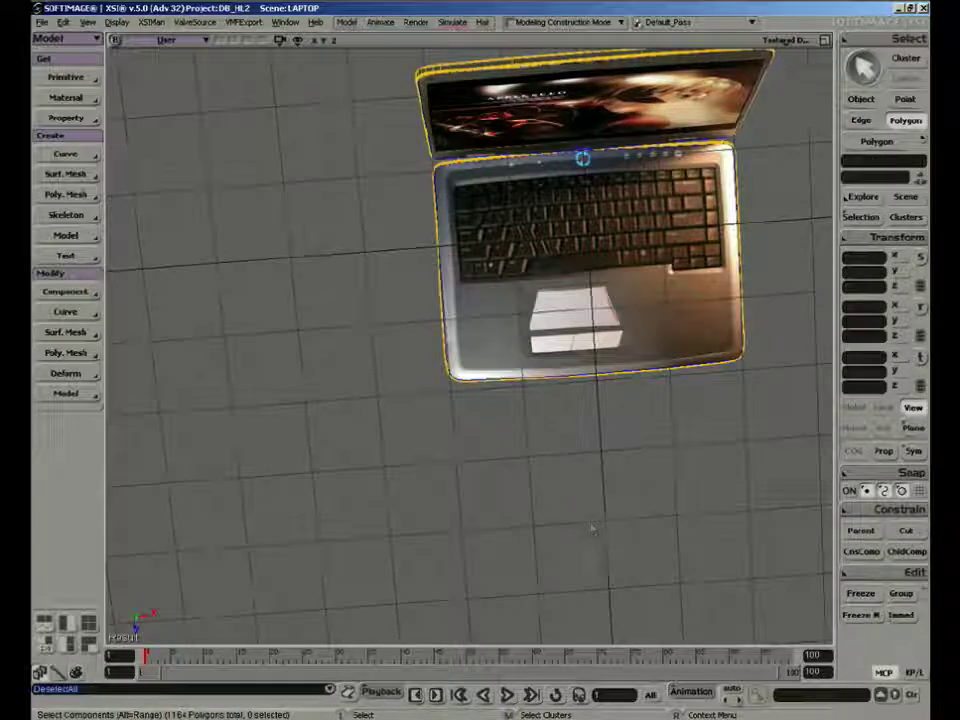
Select the base's keyboard-face polygon and display the Laptop_vicious_psd clip behind its UVs in the Texture Editor
key("u")
left_click(545, 249)
key("s")
right_click_drag(654, 327, 598, 360)
key("alt+7")
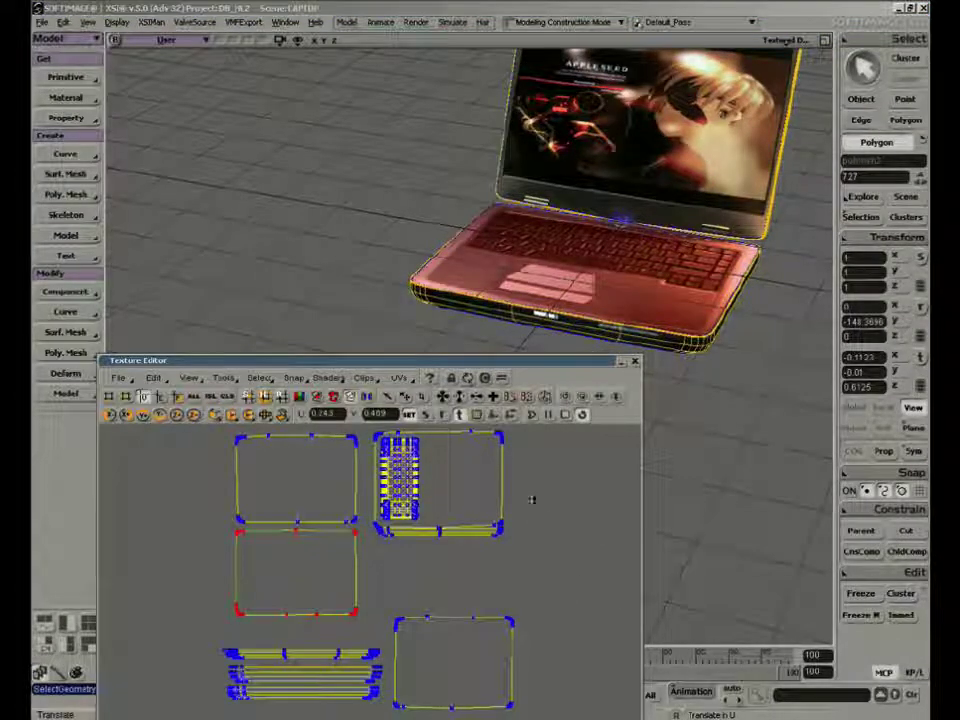
right_click_drag(532, 500, 525, 497)
left_click(363, 378)
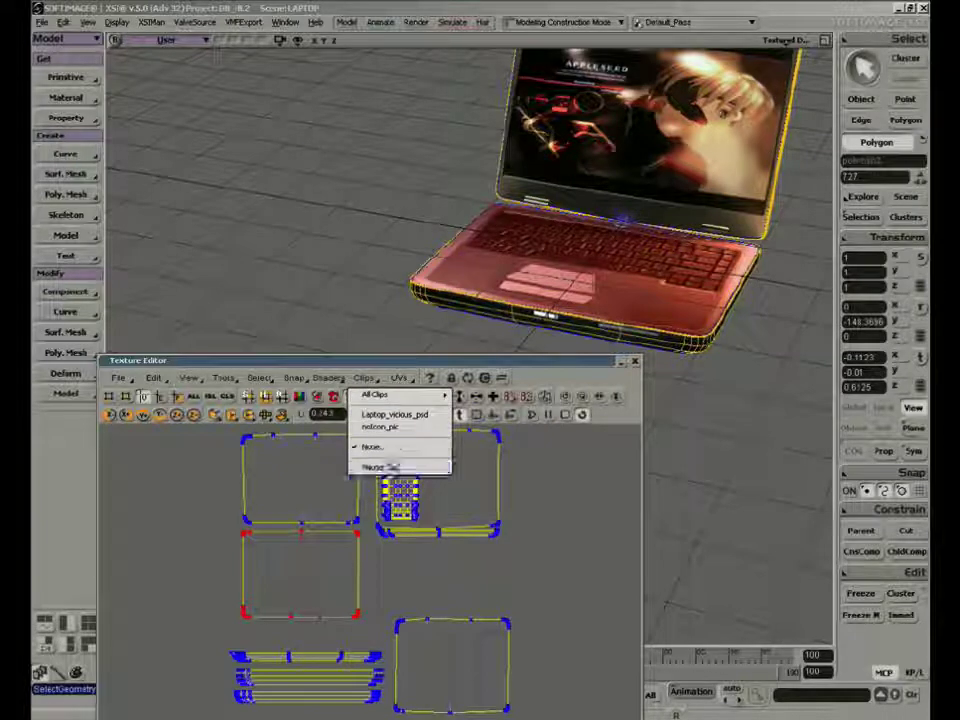
left_click(404, 416)
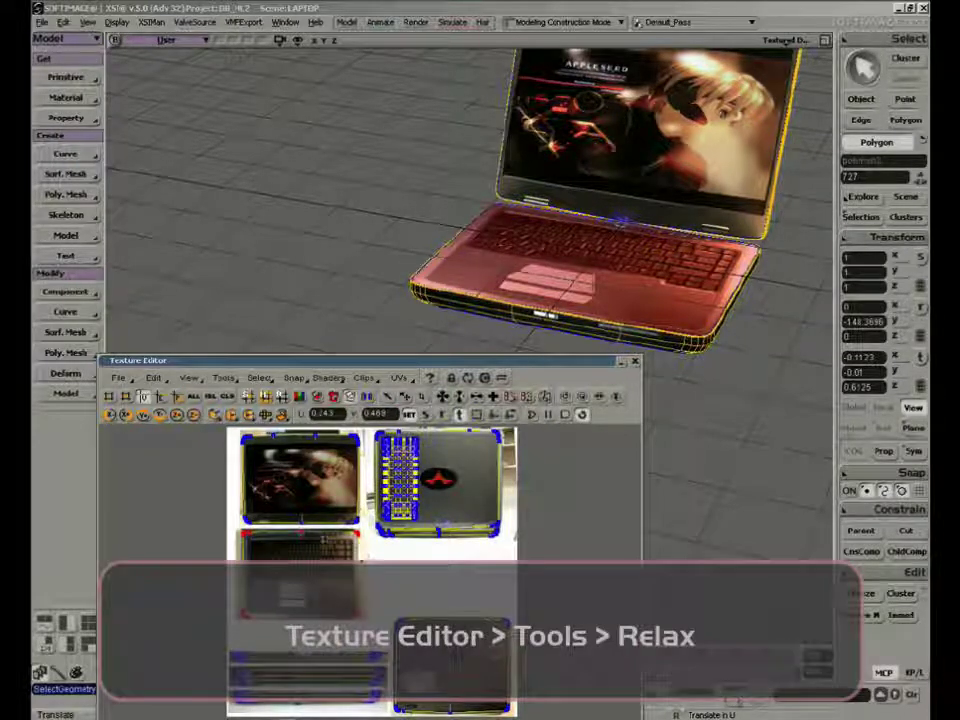
Relax the keyboard face's UVs with the default settings and check the texture on the model
left_click(223, 378)
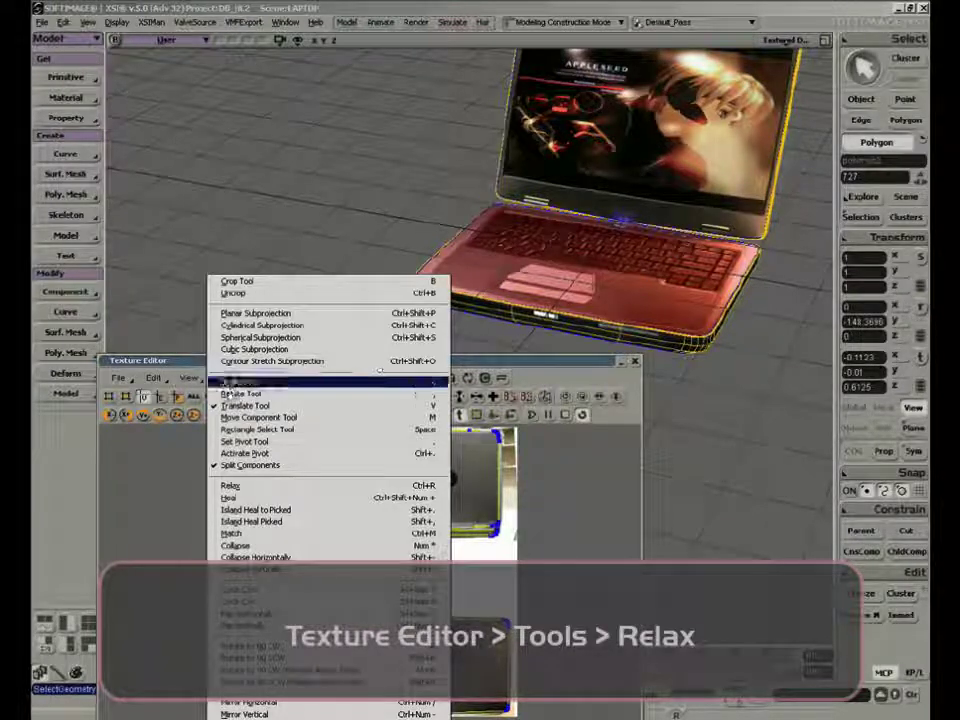
left_click(255, 487)
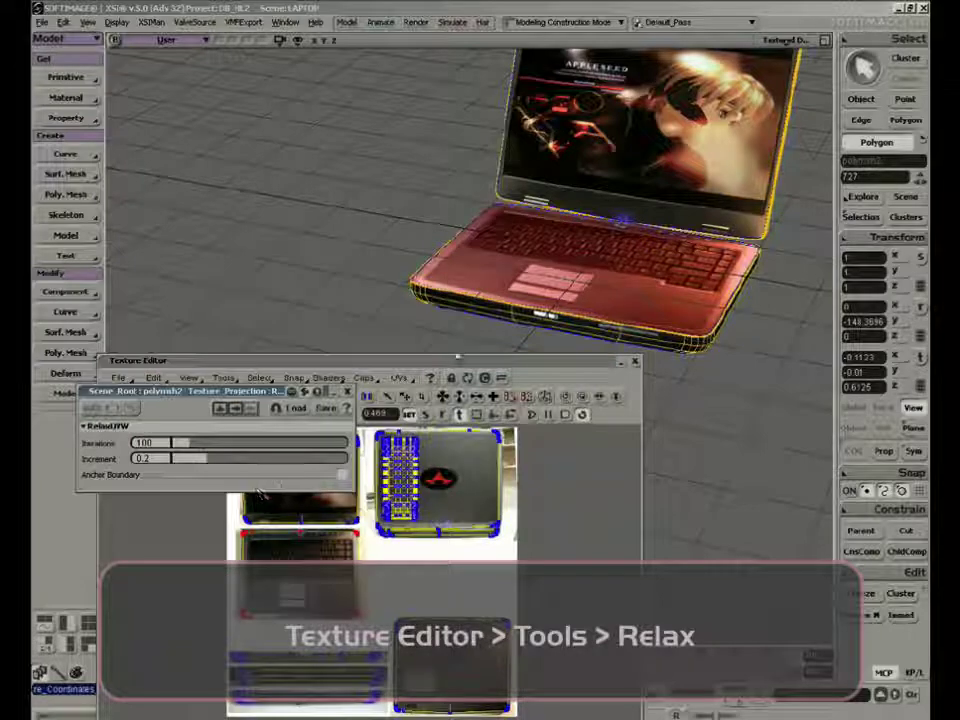
key("s")
right_click_drag(492, 200, 467, 244)
left_click(347, 391)
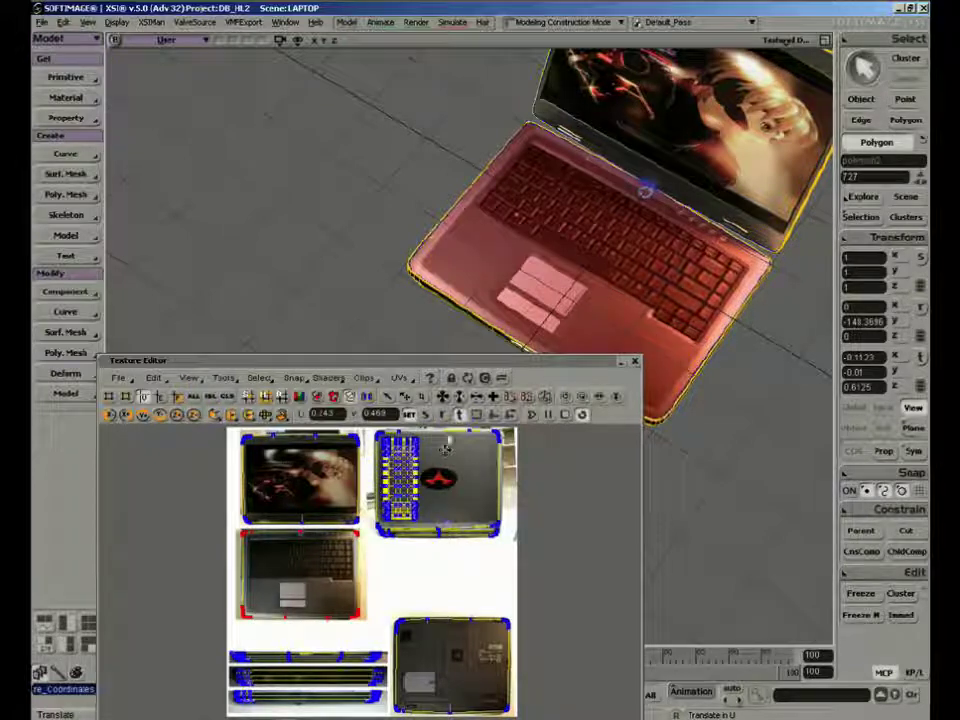
Select the lid's screen polygon and relax its UVs with the default settings
key("space")
left_click(306, 150)
key("s")
right_click_drag(527, 244, 609, 254)
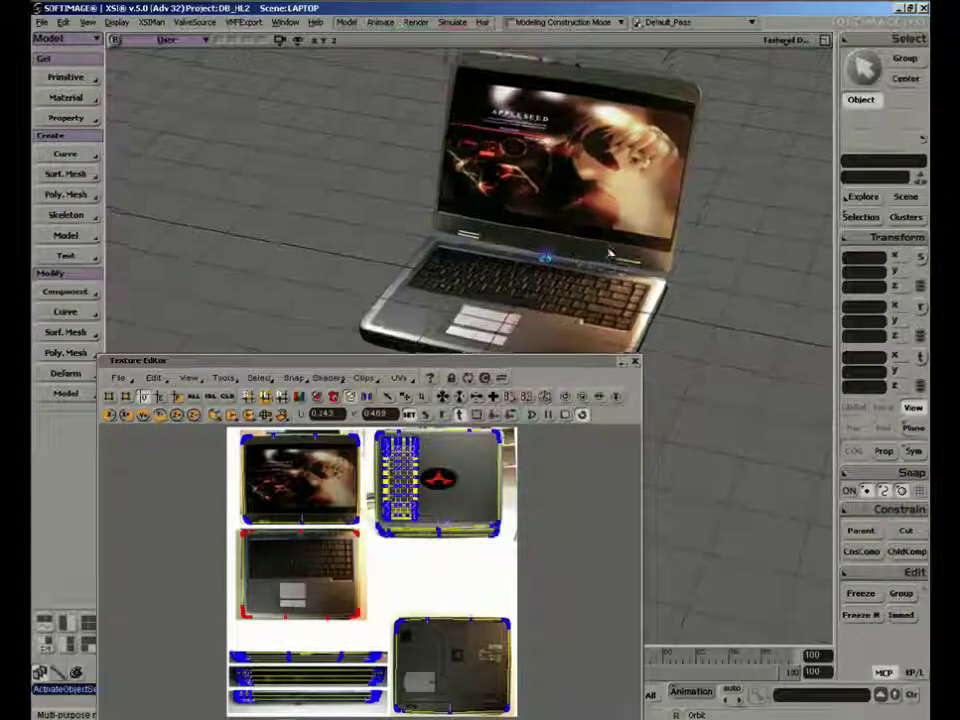
key("u")
left_click(597, 199)
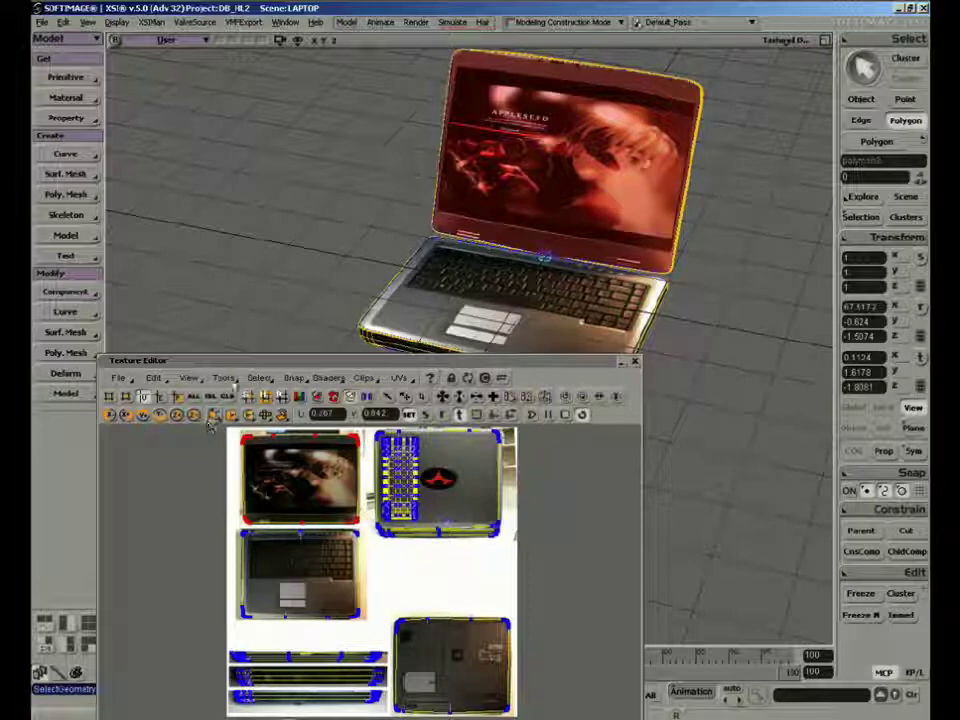
left_click(211, 420)
left_click(347, 391)
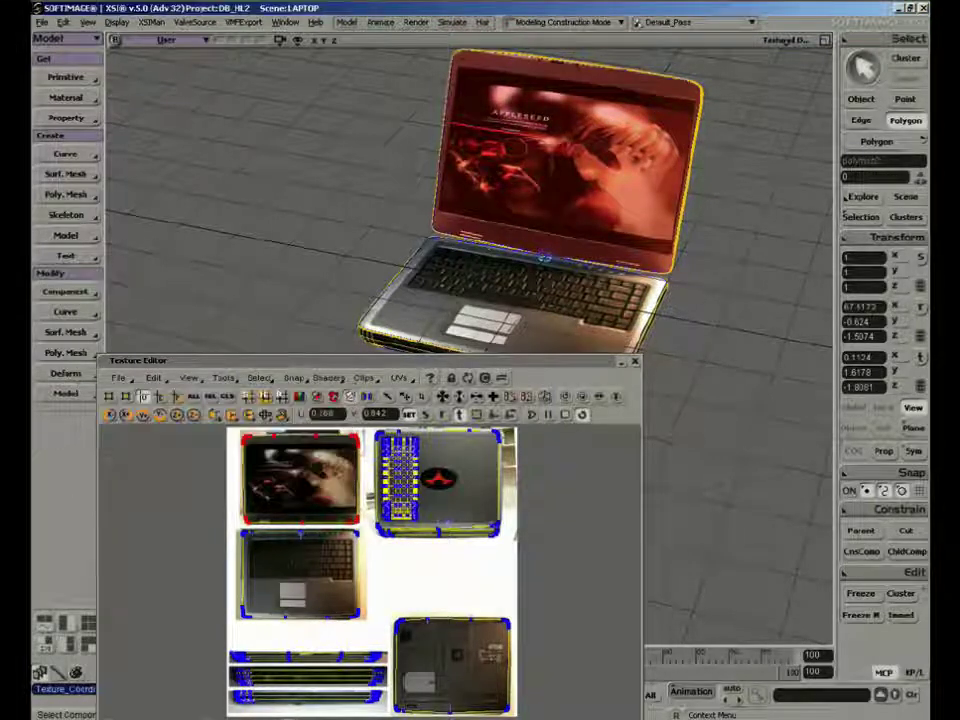
Select the large polygon on the underside of the base, relax its UVs, and check the laptop's texturing
key("space")
left_click(386, 200)
key("s")
right_click_drag(577, 249, 559, 221)
key("space")
left_click(567, 312)
key("u")
left_click(570, 312)
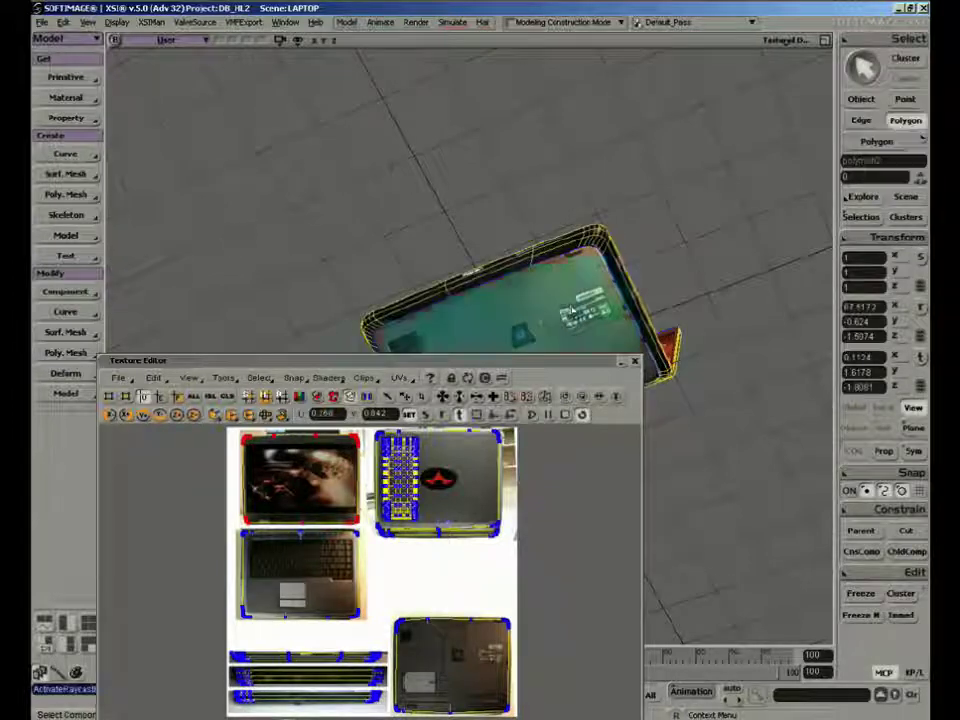
middle_click(227, 386)
key("s")
mouse_move(460, 320)
right_mouse_down()
mouse_move(557, 272)
mouse_move(517, 318)
mouse_move(519, 242)
mouse_move(499, 199)
mouse_move(456, 321)
mouse_move(360, 268)
mouse_move(360, 212)
mouse_move(458, 330)
mouse_move(482, 274)
mouse_move(516, 343)
mouse_move(498, 398)
mouse_move(469, 339)
mouse_move(476, 334)
right_mouse_up()
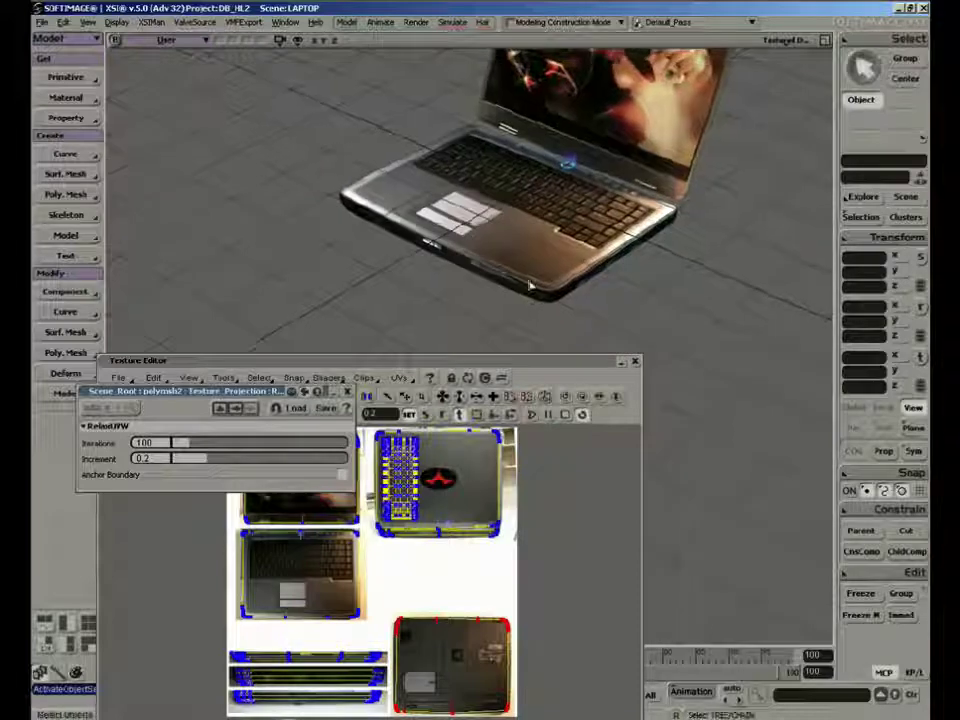